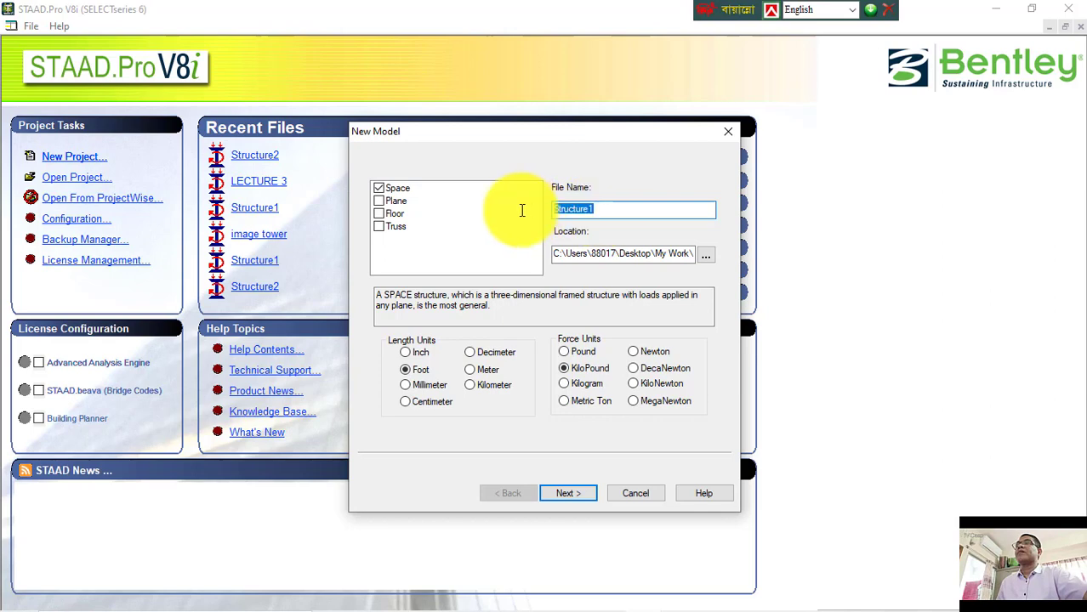
Step: Enter Image test as the new model's file name
text(ima)
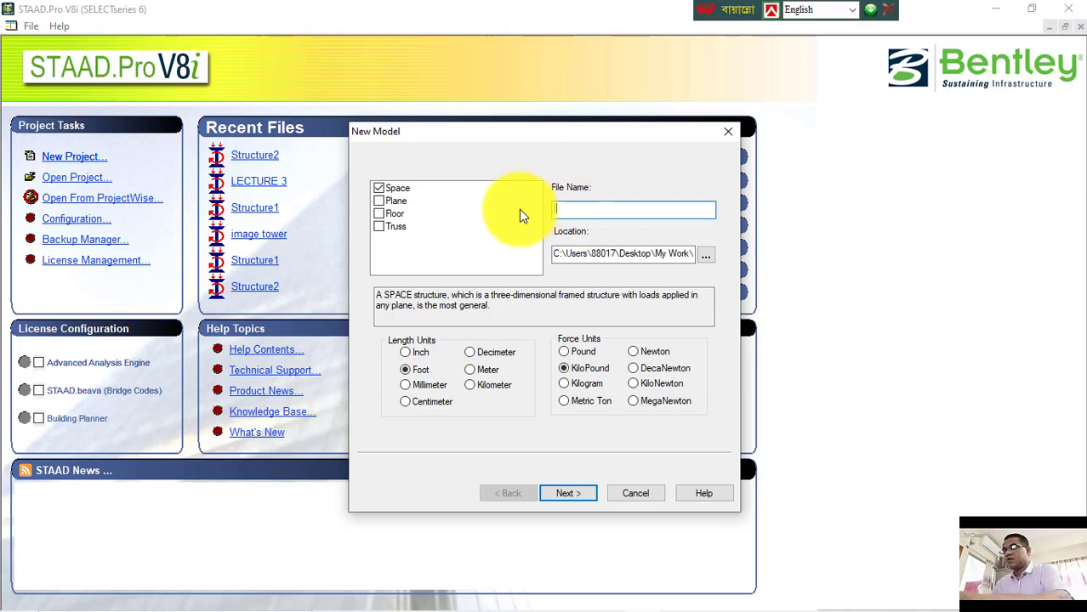
text(ge )
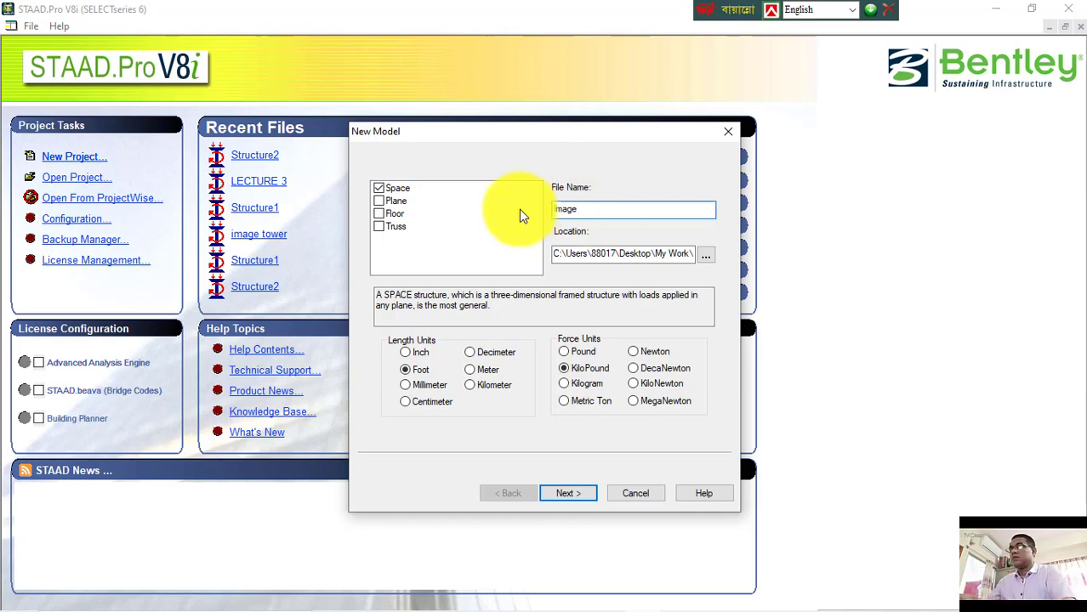
text(test)
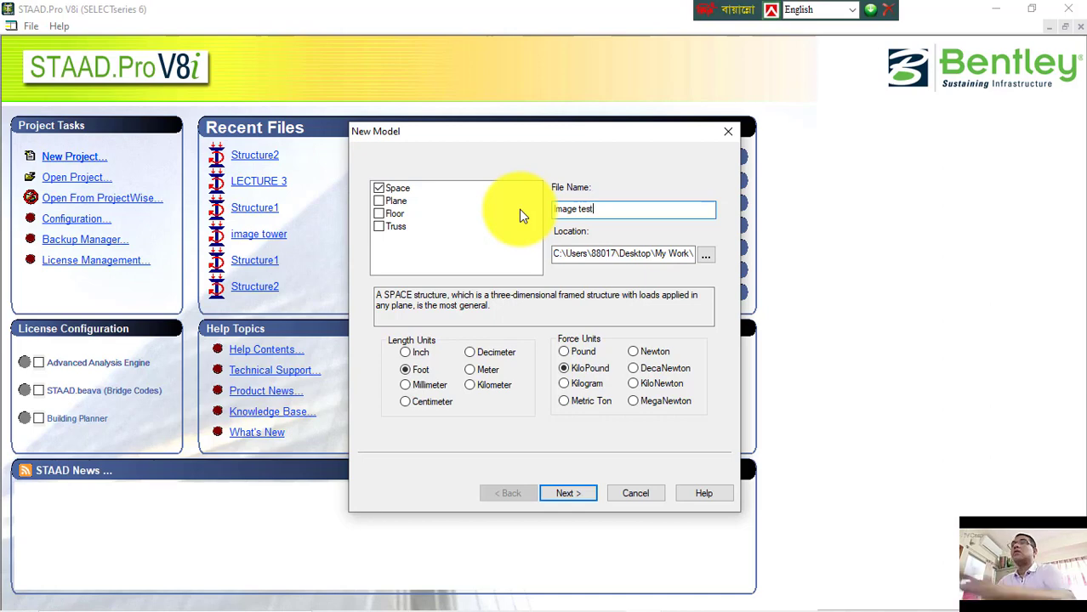
Step: Set the model location to E:\My Work\Staad.Pro Tutorial\ and finish the new-model wizard with Add Beam
click(711, 257)
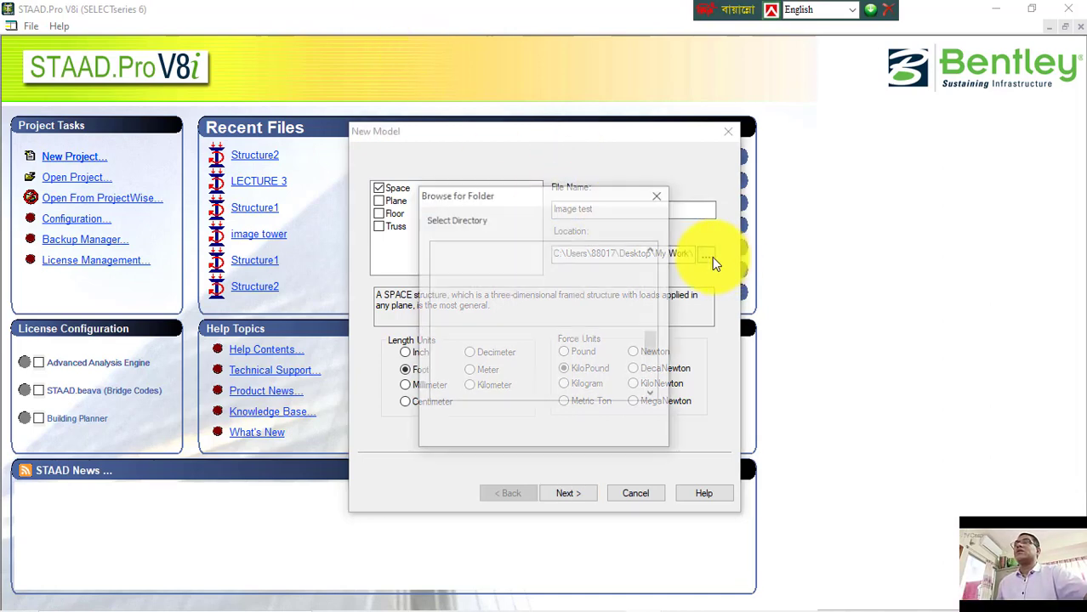
click(652, 249)
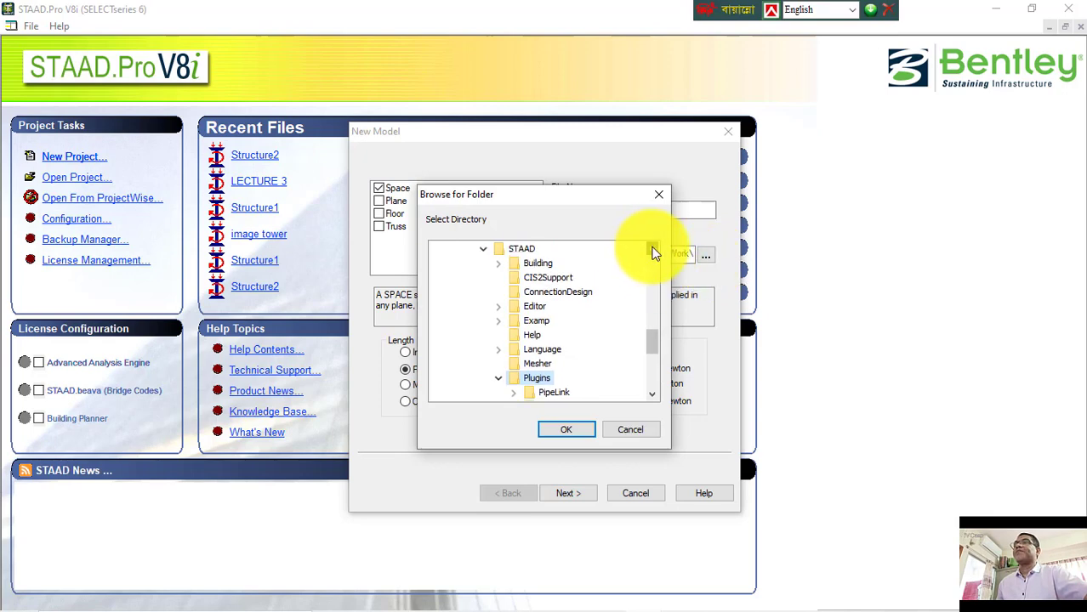
drag(652, 249, 652, 252)
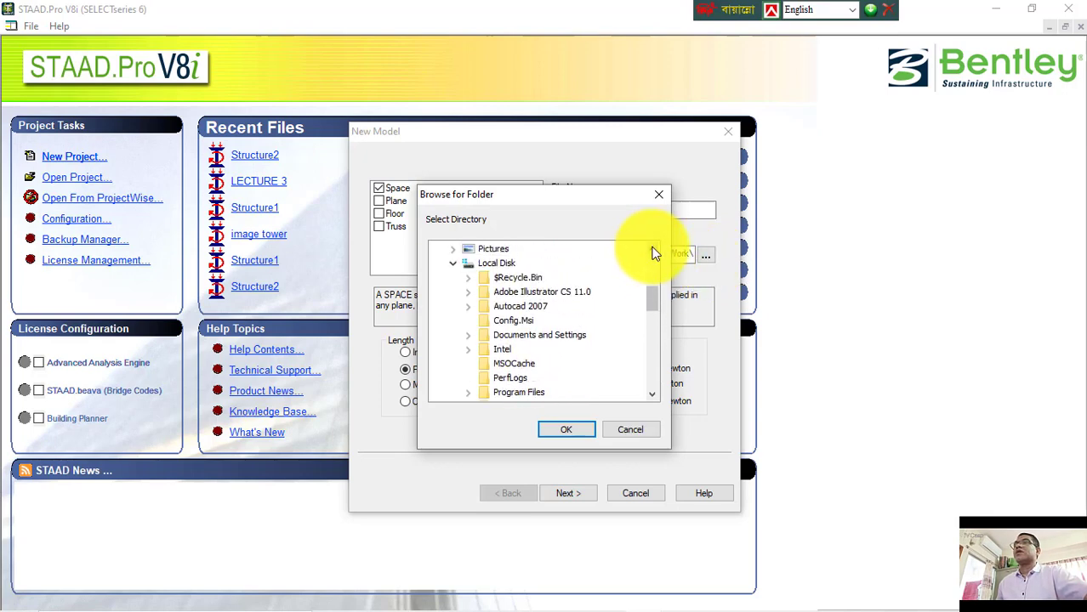
click(452, 267)
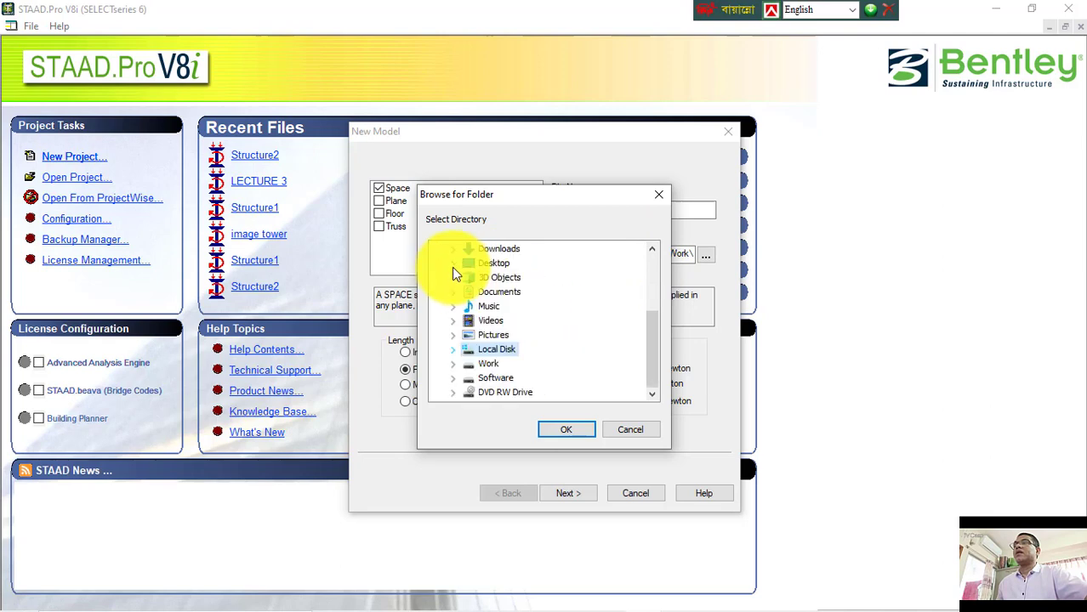
double_click(503, 379)
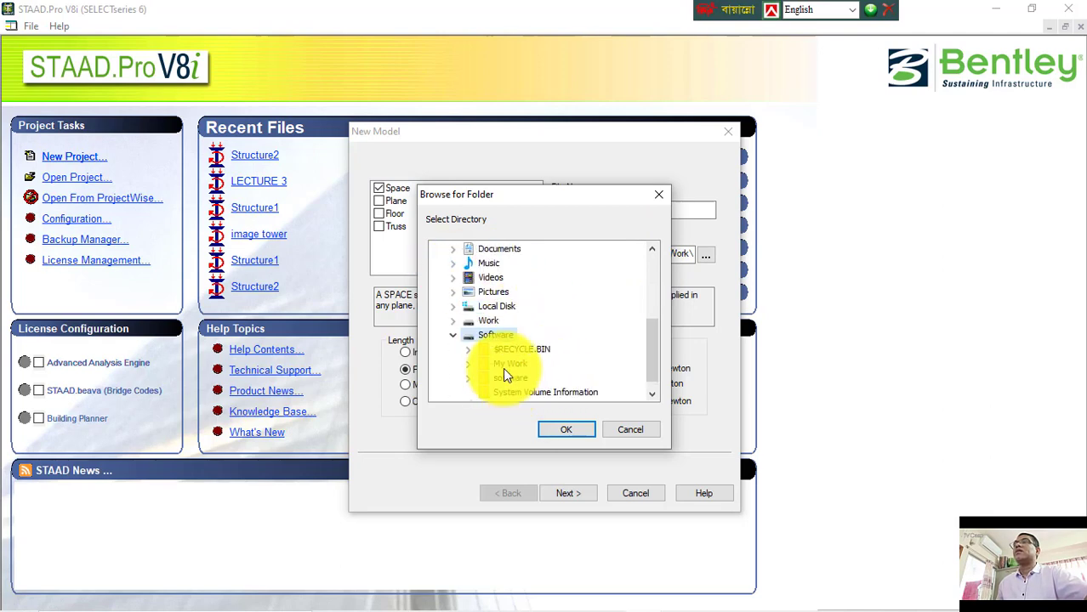
scroll(503, 366, down, 1)
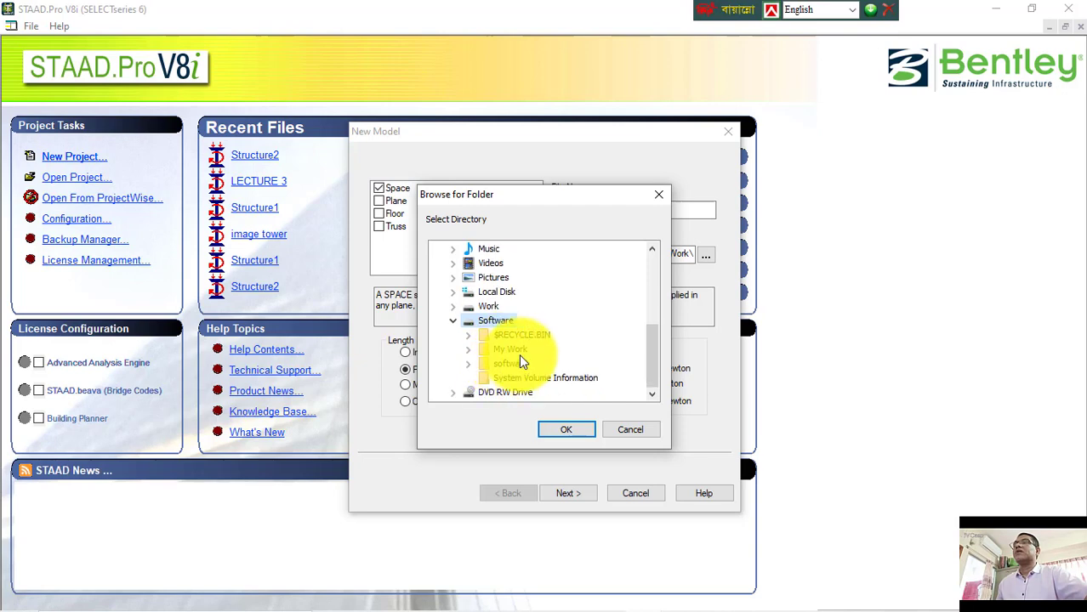
double_click(520, 351)
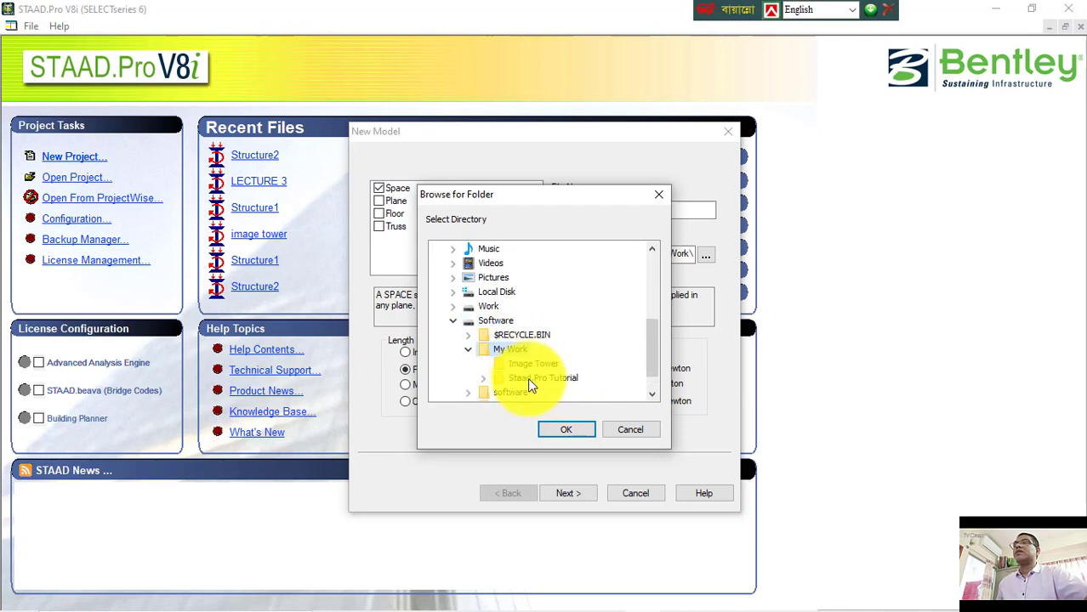
double_click(527, 378)
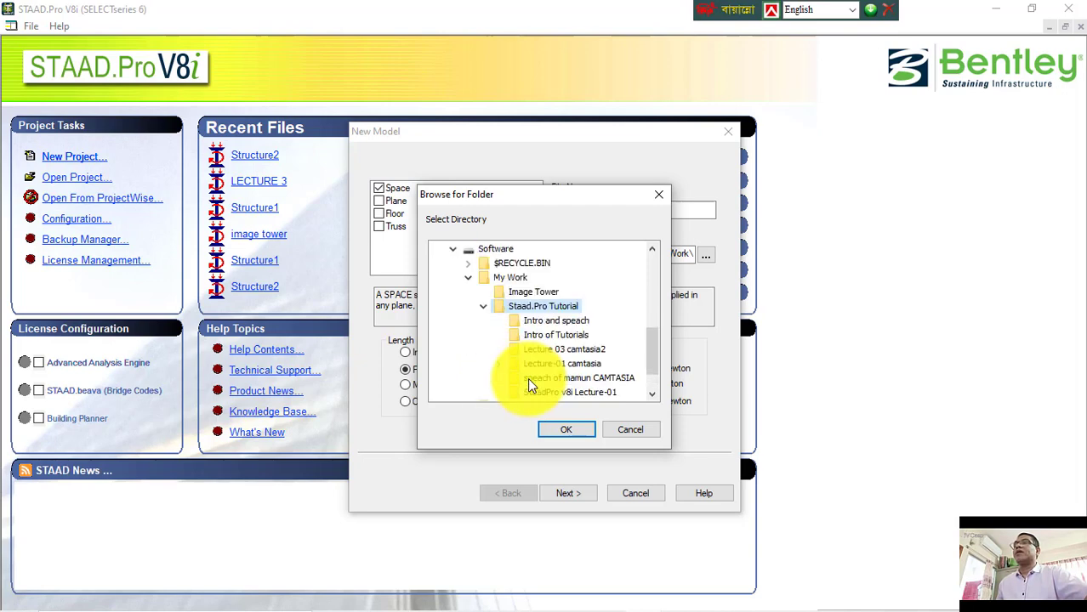
click(559, 429)
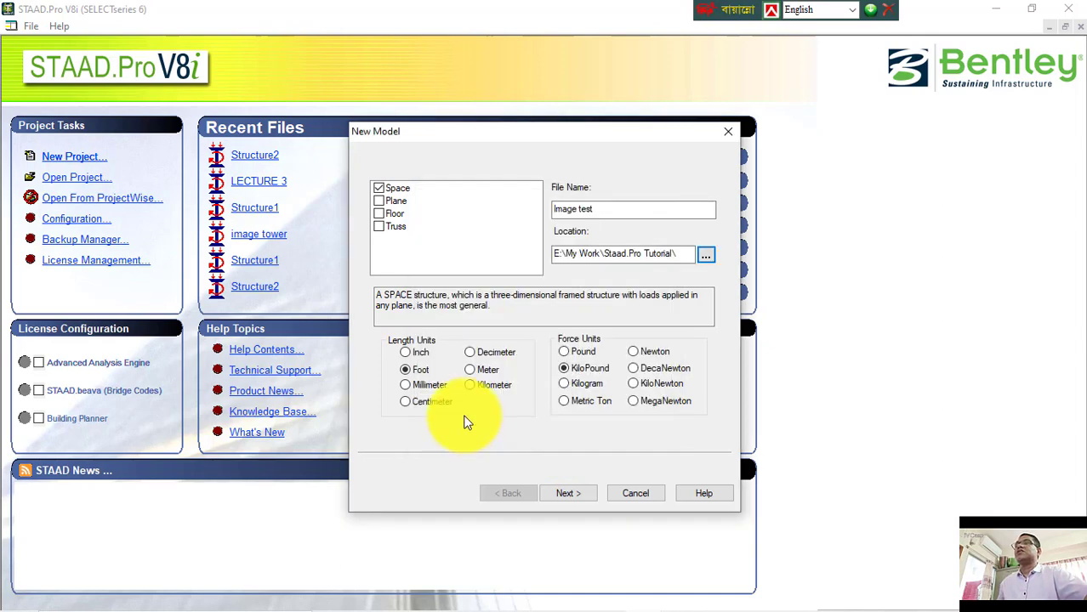
click(567, 494)
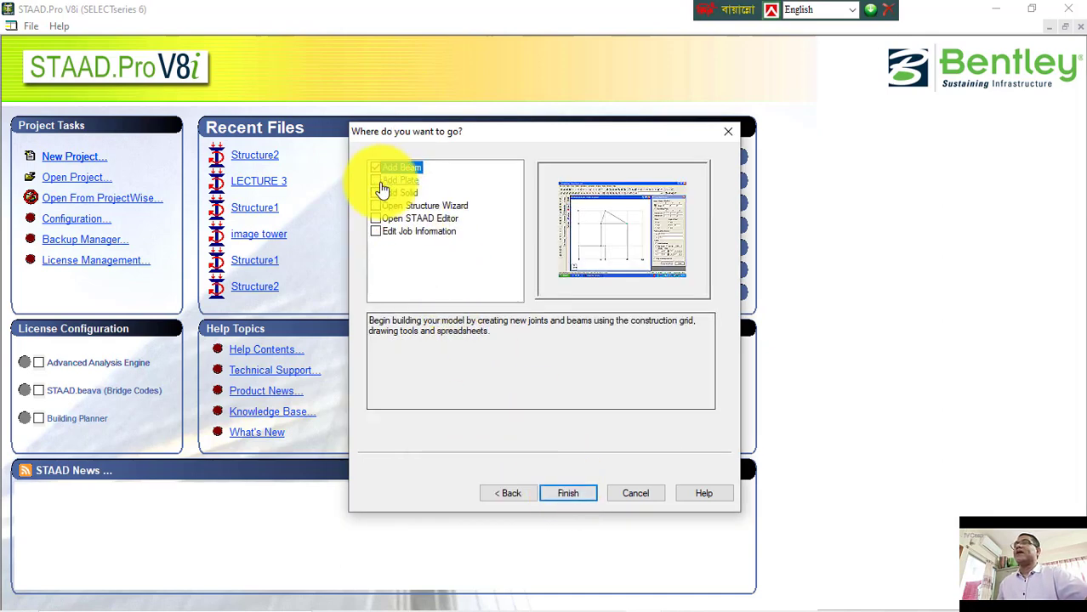
click(576, 495)
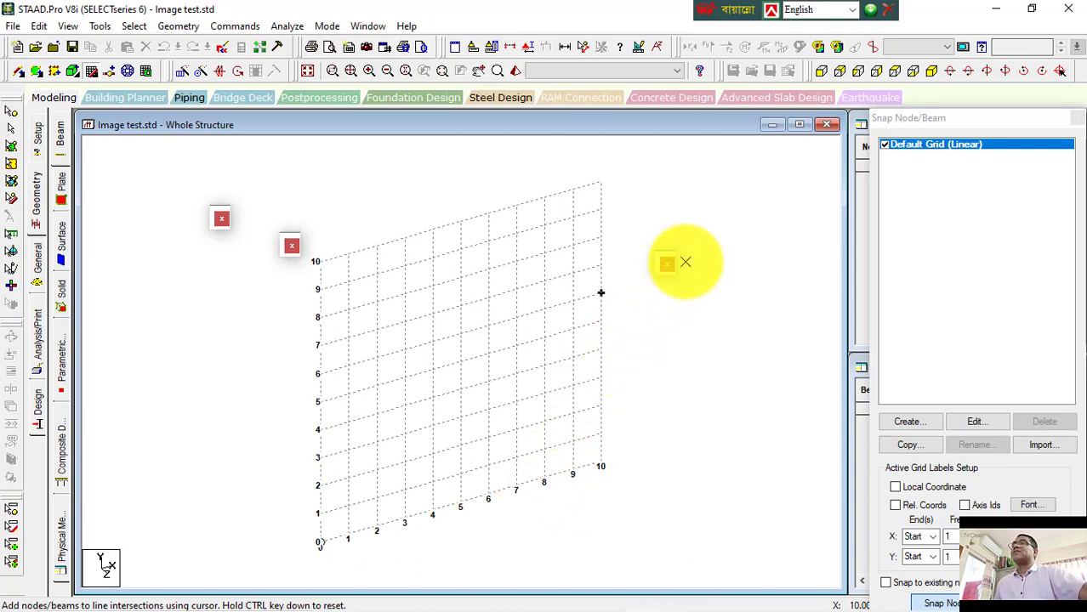
Step: Turn off the Default Grid (Linear) and close the Snap Node/Beam panel
click(912, 144)
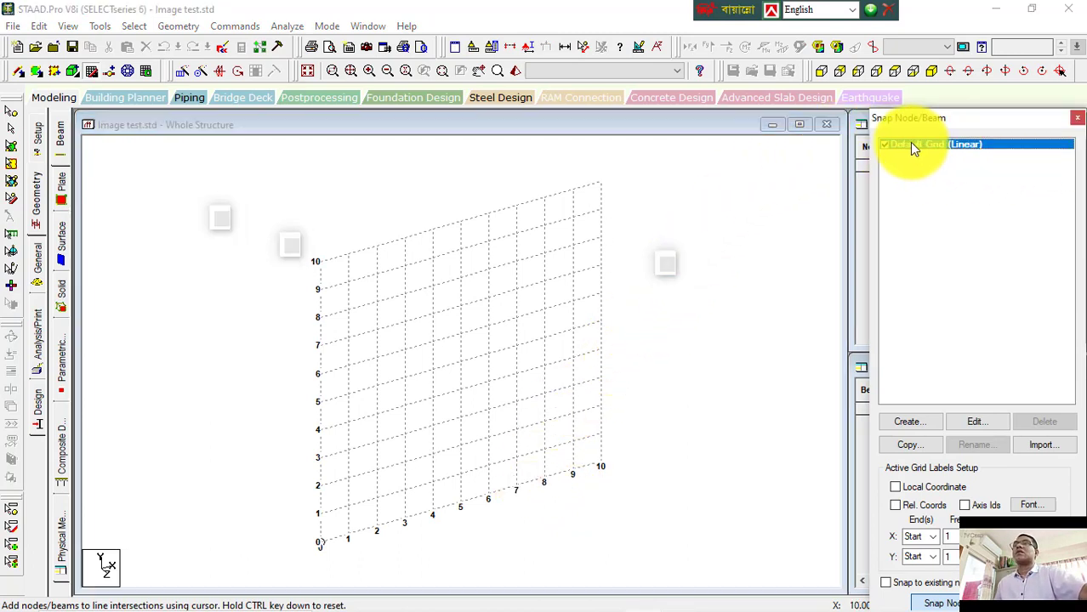
click(885, 146)
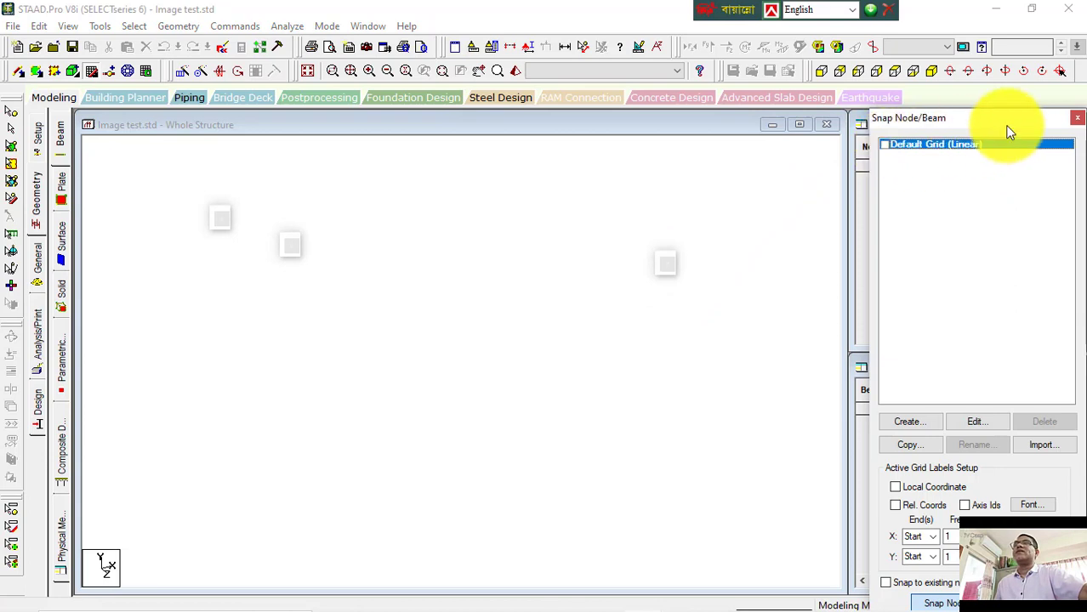
click(1076, 121)
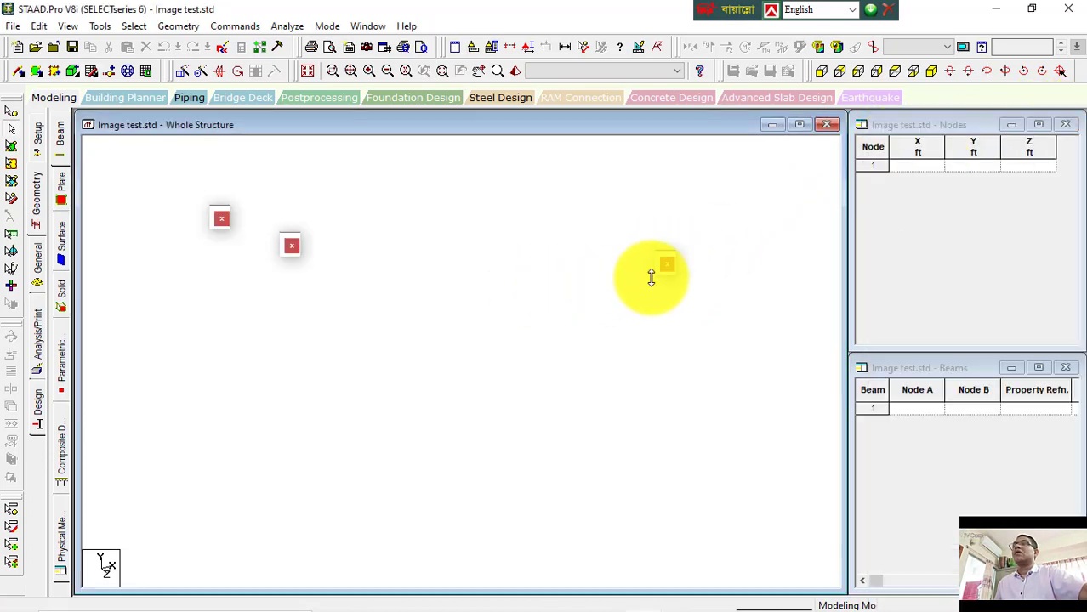
Step: Add node 1 at coordinates 0, 0, 0 in the nodes table and select it in the view
click(221, 218)
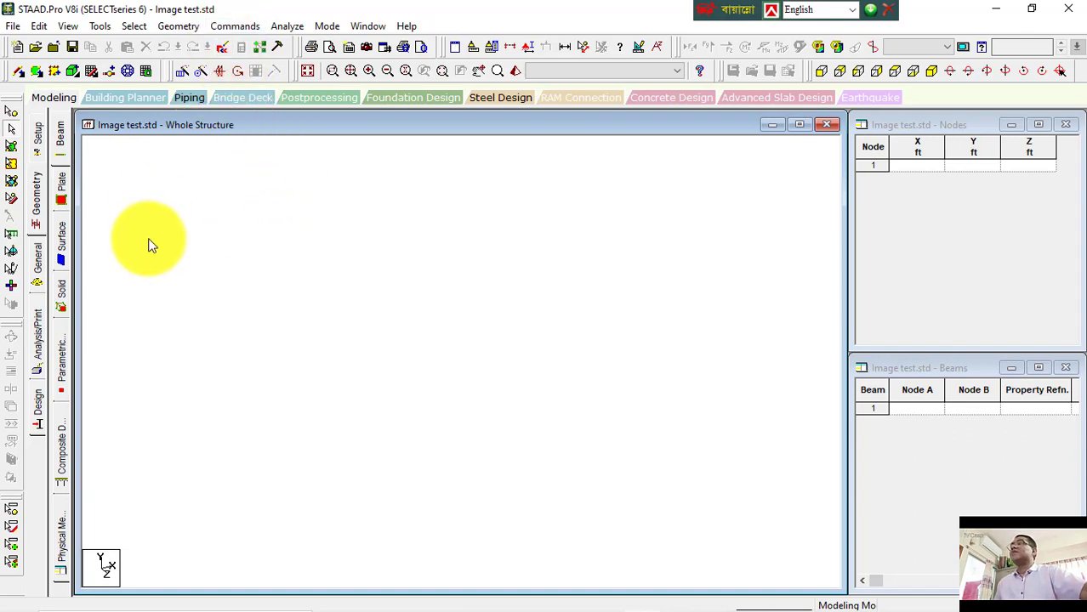
click(11, 111)
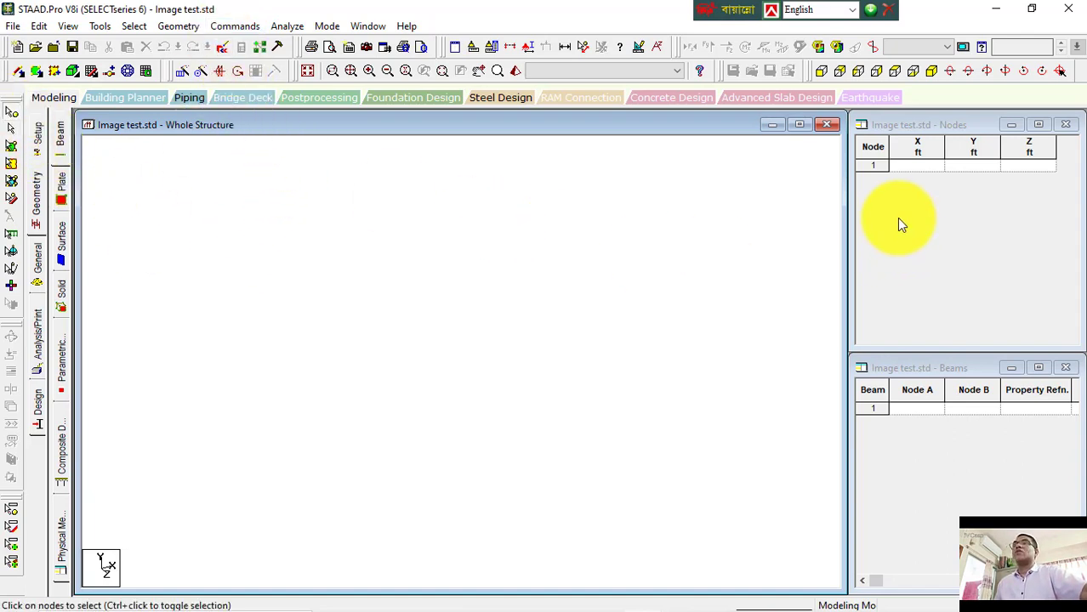
click(917, 166)
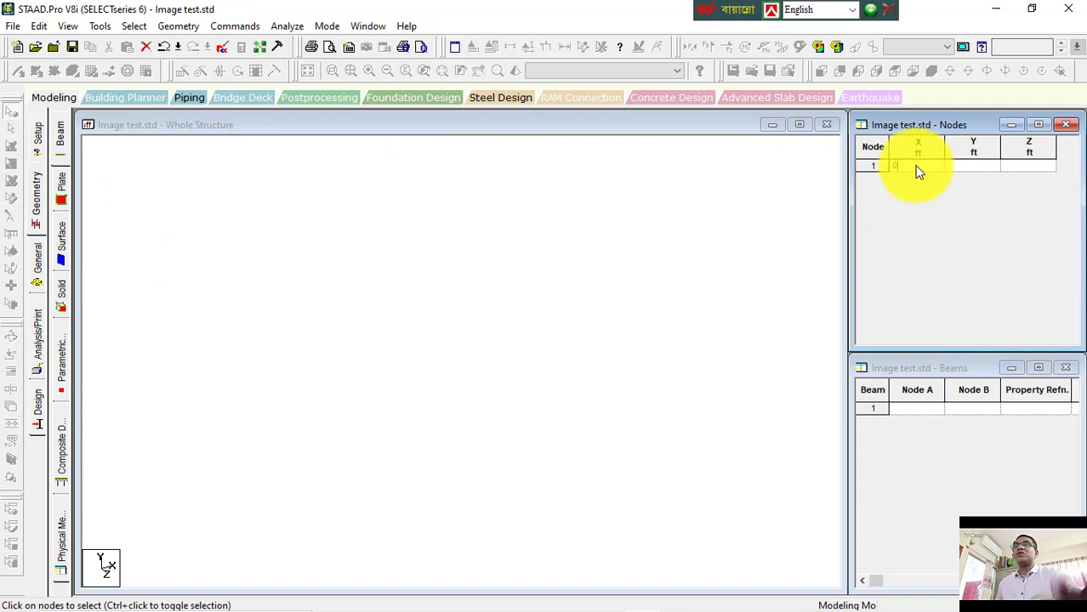
key(Tab)
drag(432, 337, 488, 376)
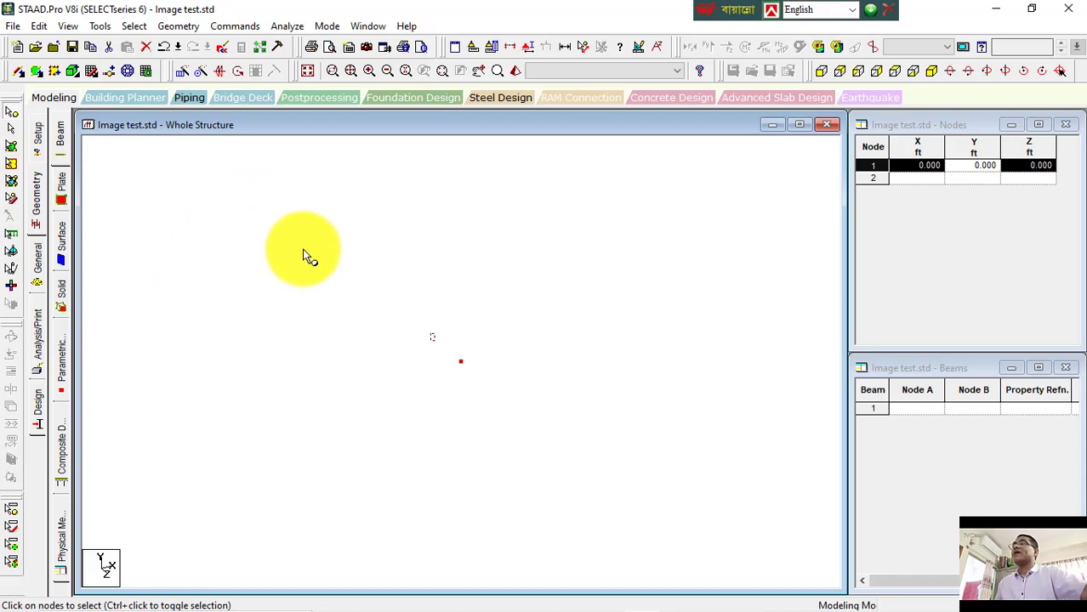
Step: Translationally repeat the node once along X with 12 ft spacing and Link Steps, then show node and beam numbers
click(183, 72)
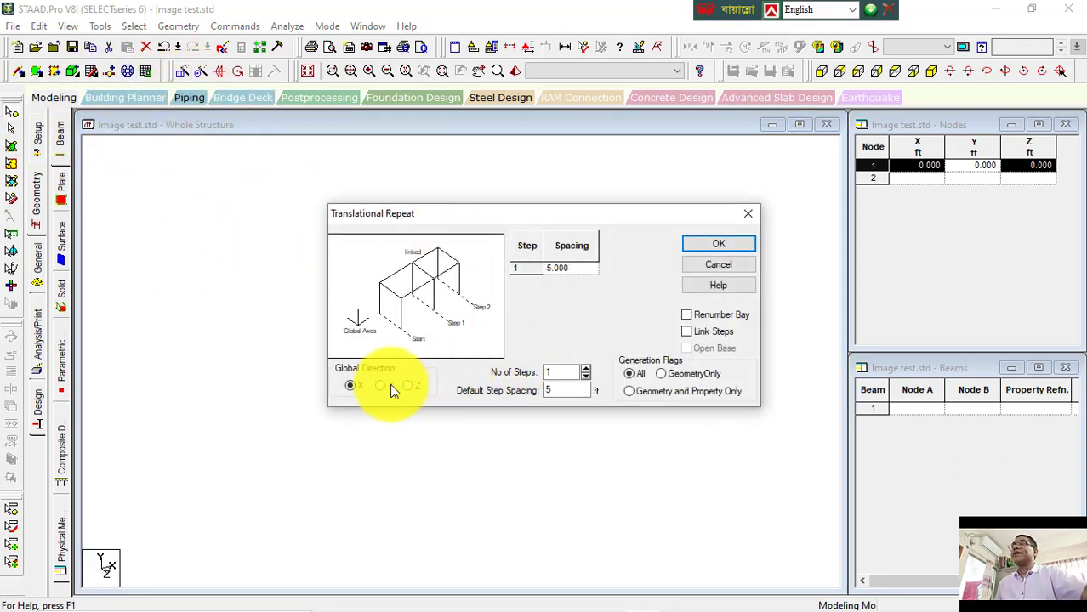
double_click(549, 392)
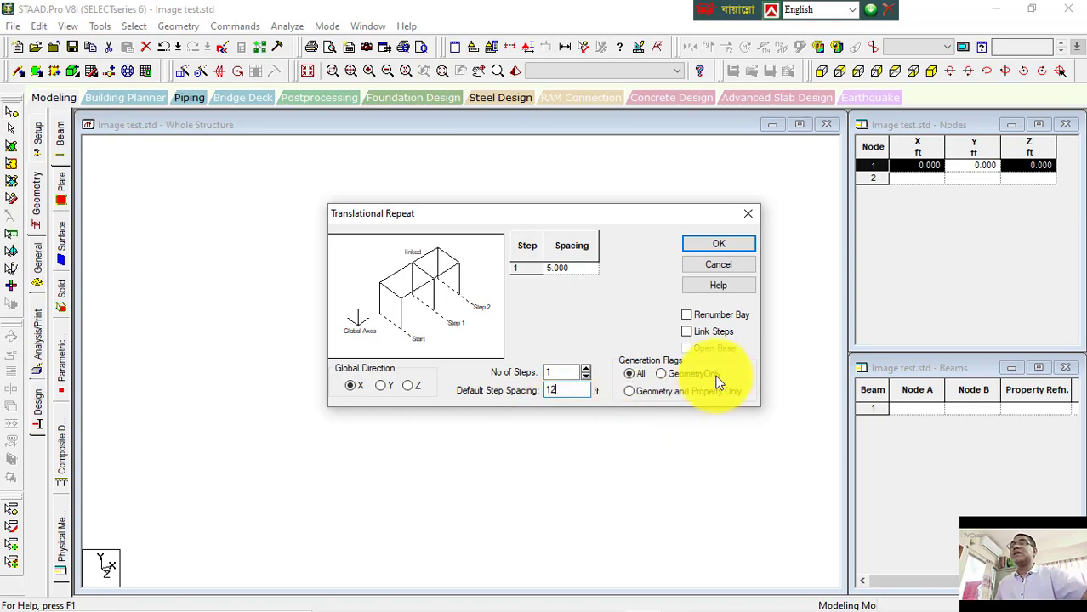
click(713, 332)
click(719, 246)
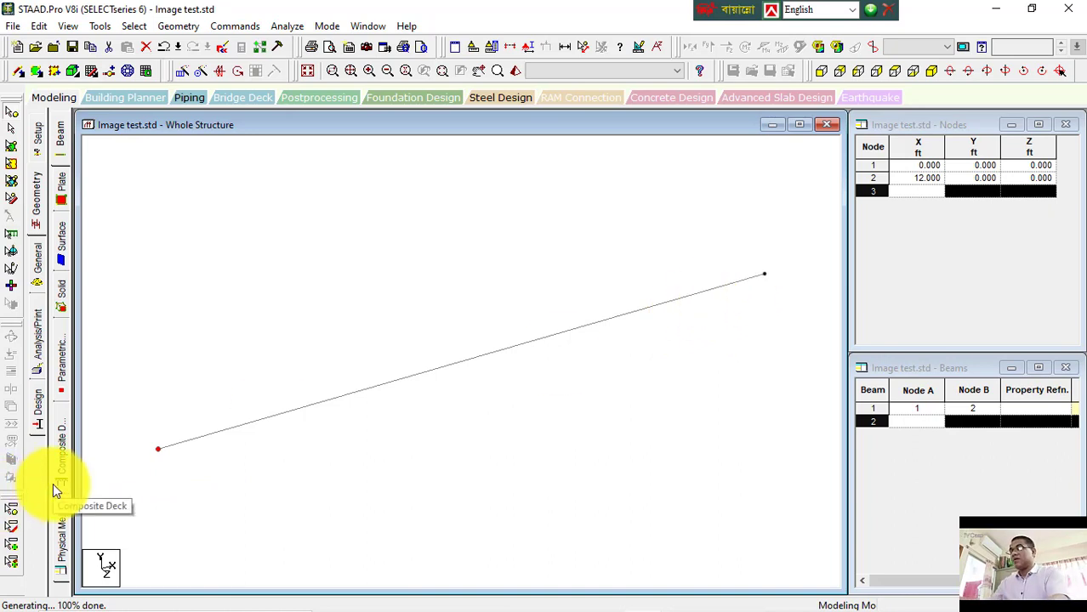
key(shift+n)
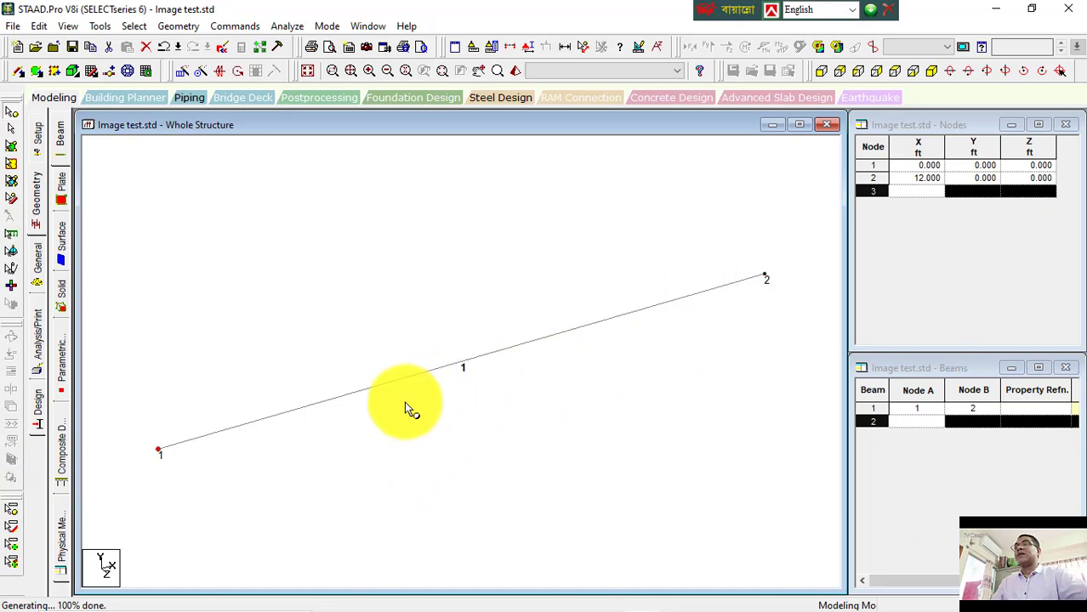
Step: Minimize the program and open File Explorer in the Staad.Pro Tutorial folder
click(1003, 19)
click(675, 509)
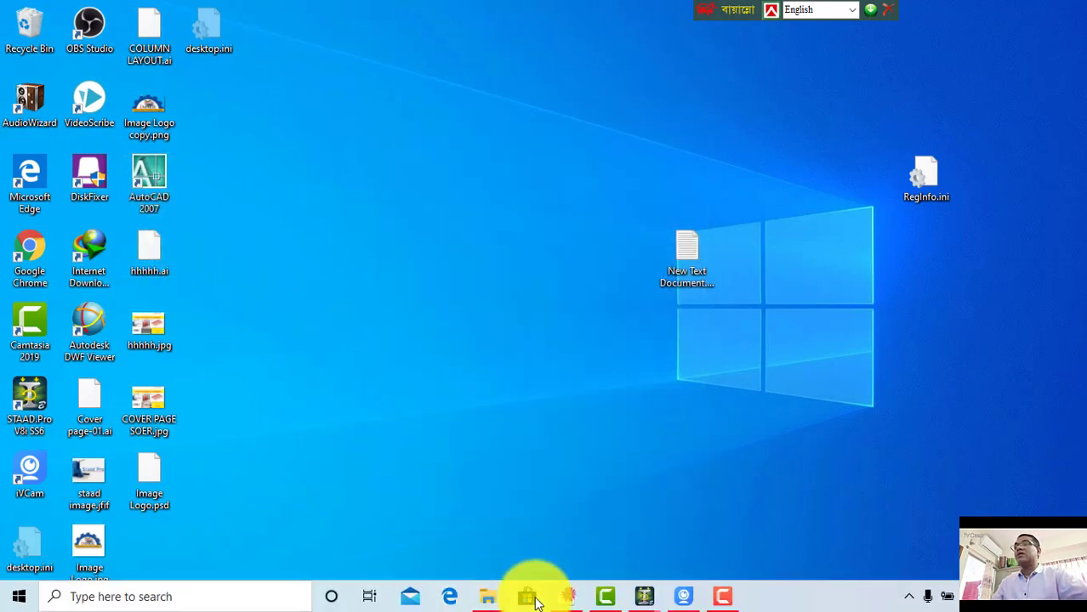
click(486, 596)
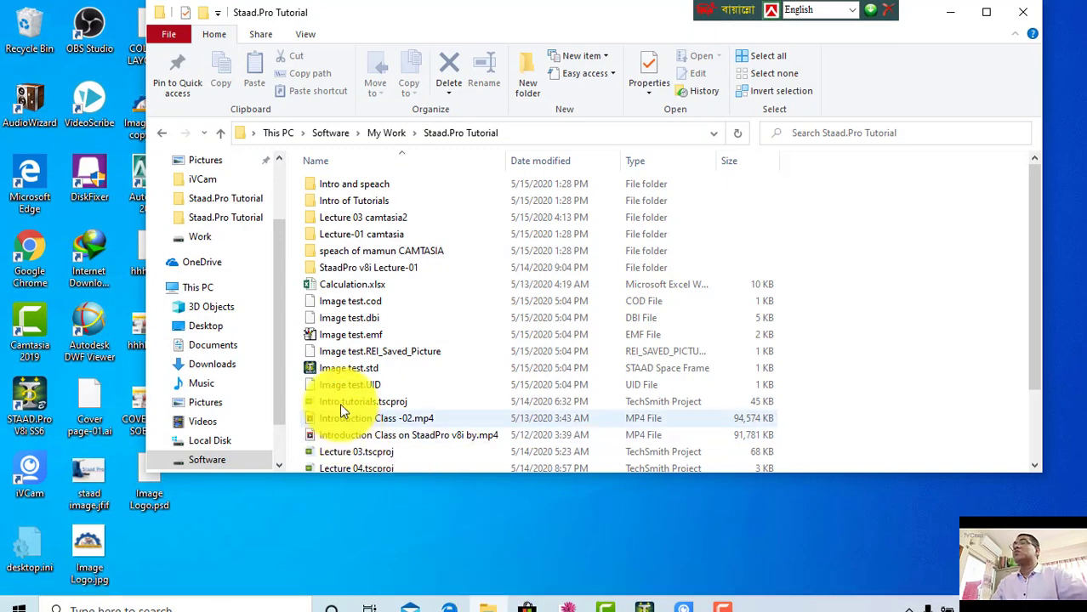
Step: Browse from This PC through Software and My Work into Staad.Pro Tutorial to examine the saved Image test files
scroll(340, 409, down, 2)
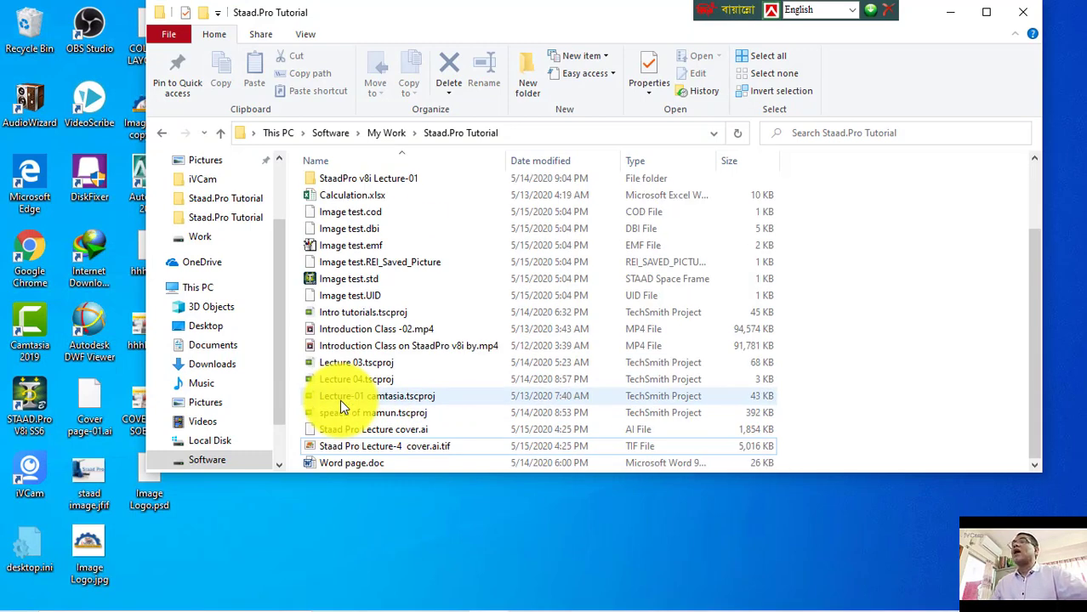
scroll(341, 409, up, 3)
click(222, 135)
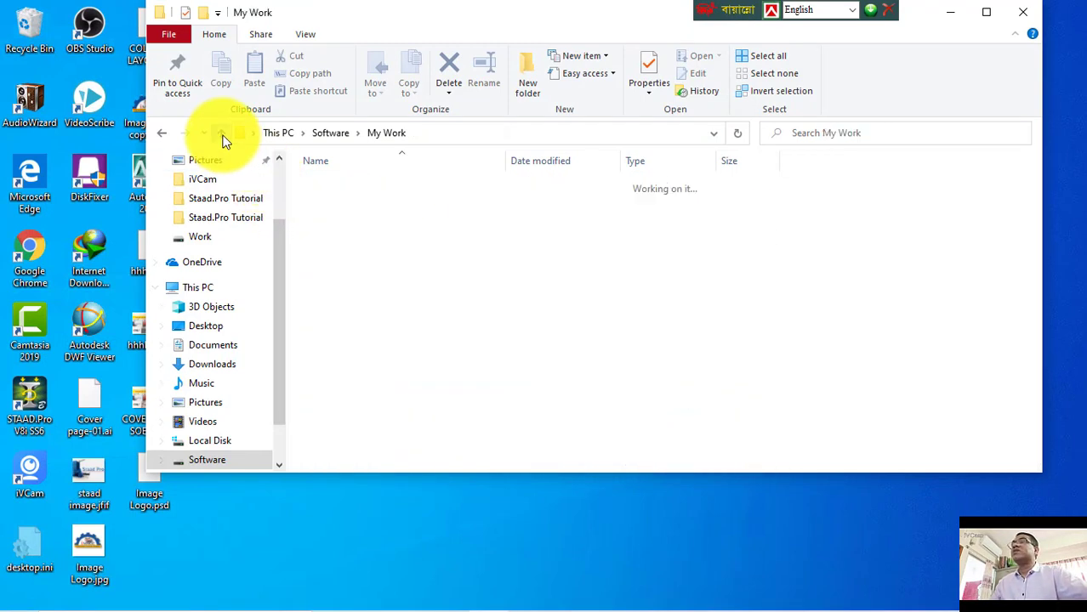
click(223, 140)
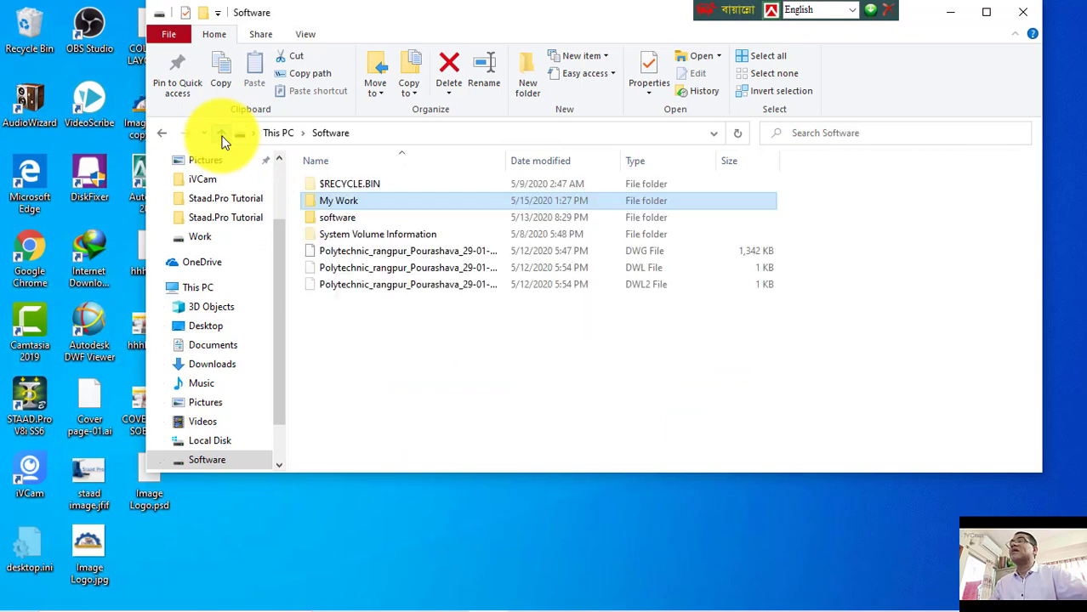
click(223, 139)
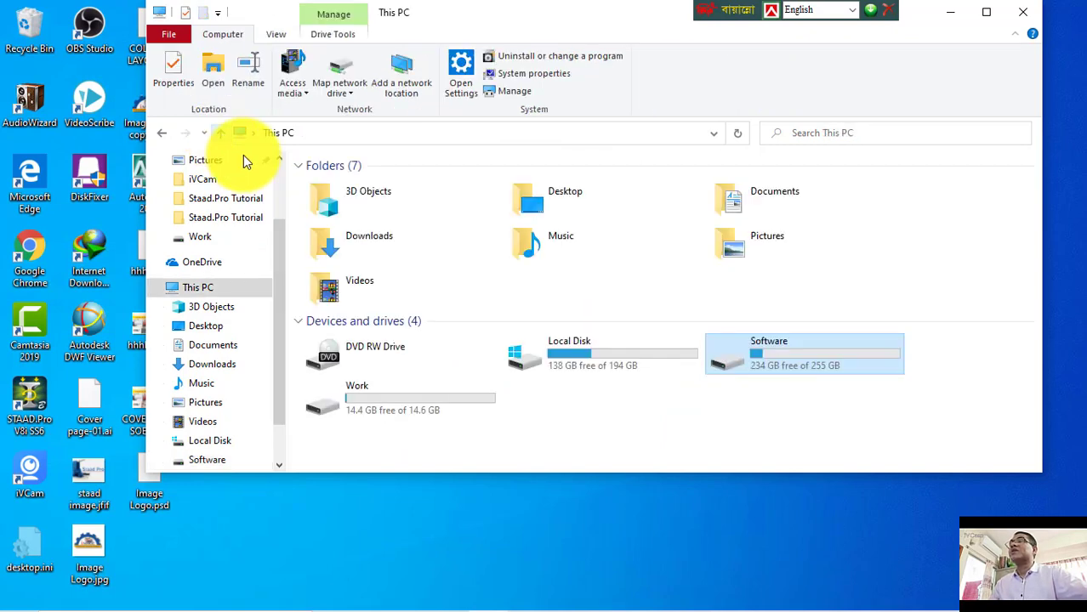
double_click(753, 351)
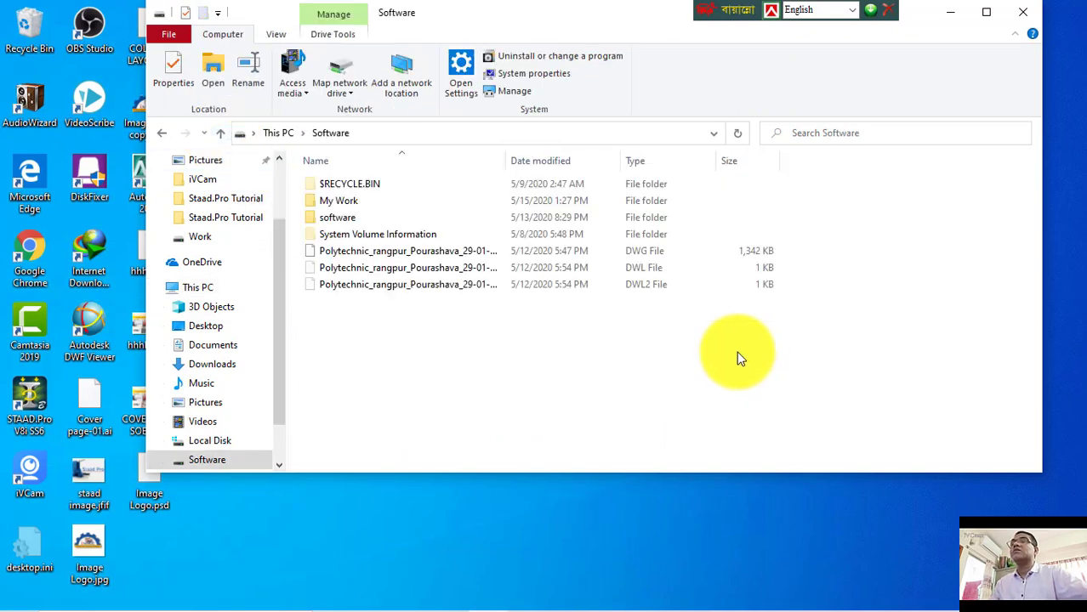
click(354, 203)
double_click(354, 202)
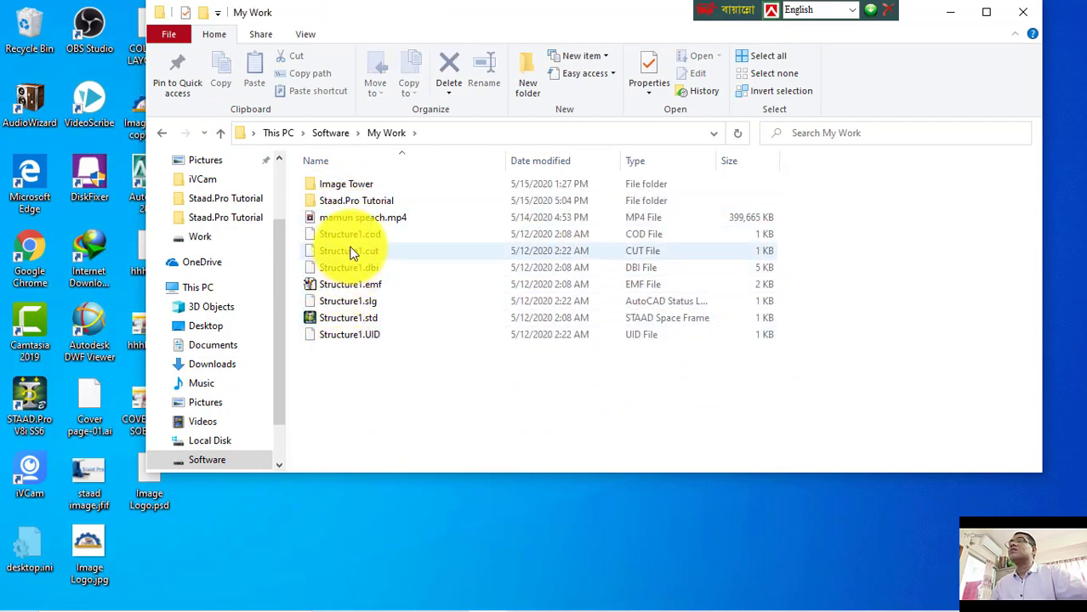
double_click(354, 204)
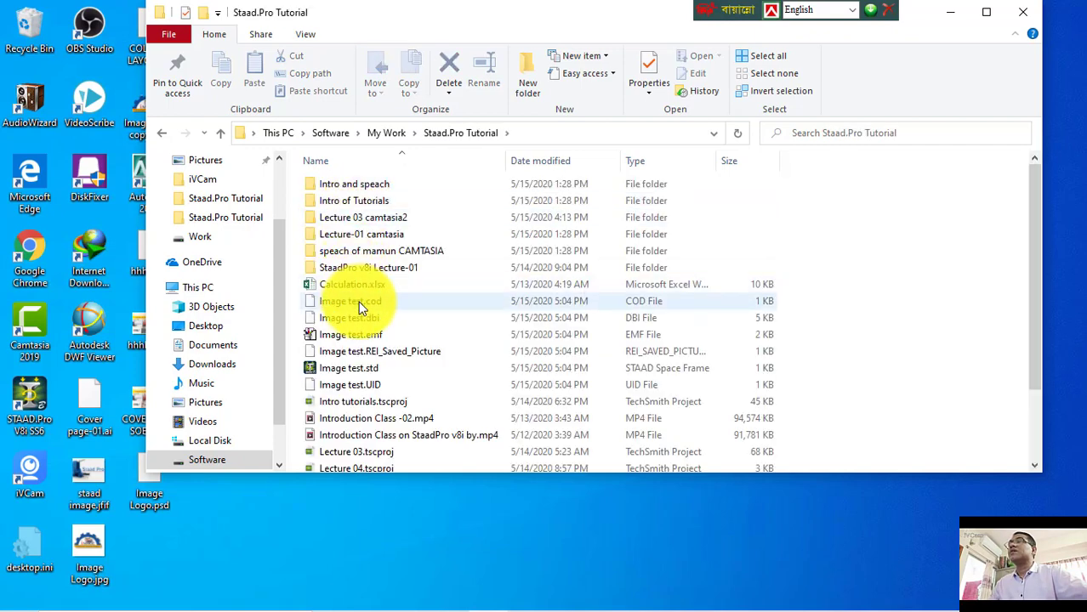
click(358, 303)
scroll(358, 303, down, 2)
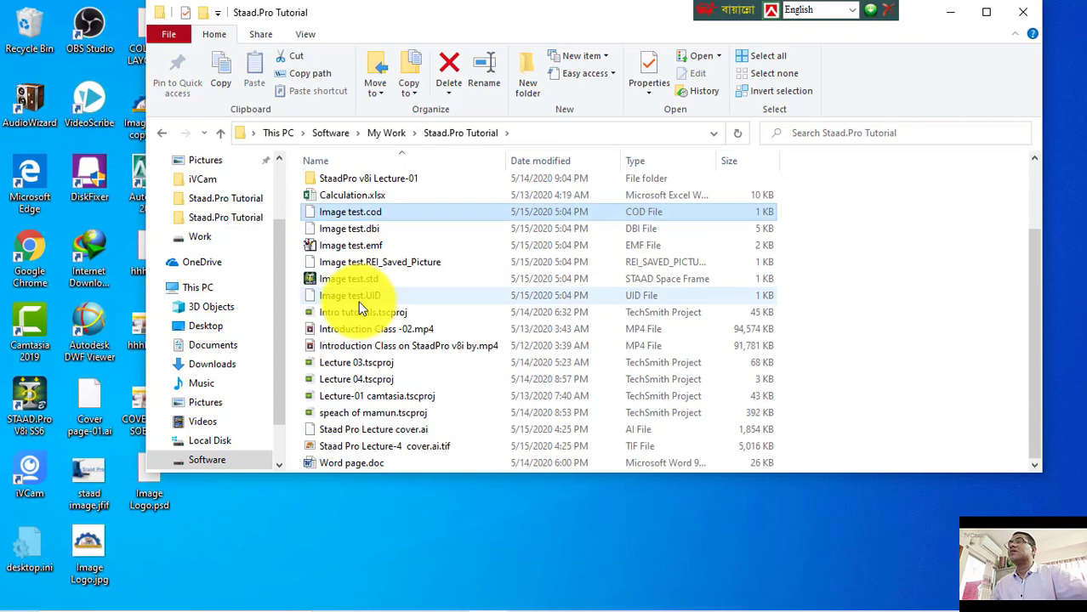
Step: Open Word page.doc from the folder and close the Office activation wizard
click(335, 466)
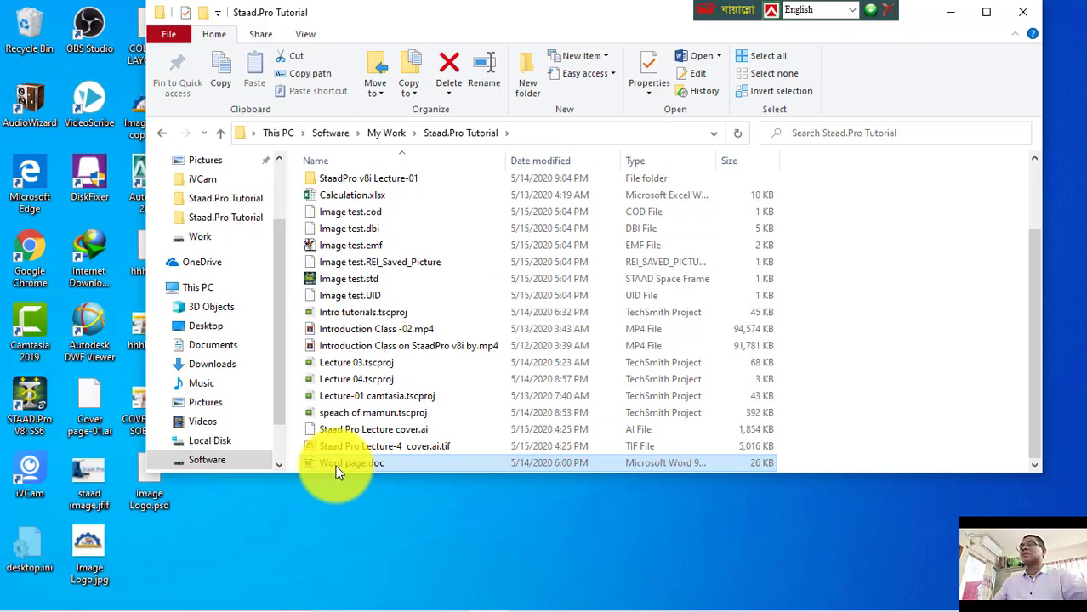
mouse_move(497, 599)
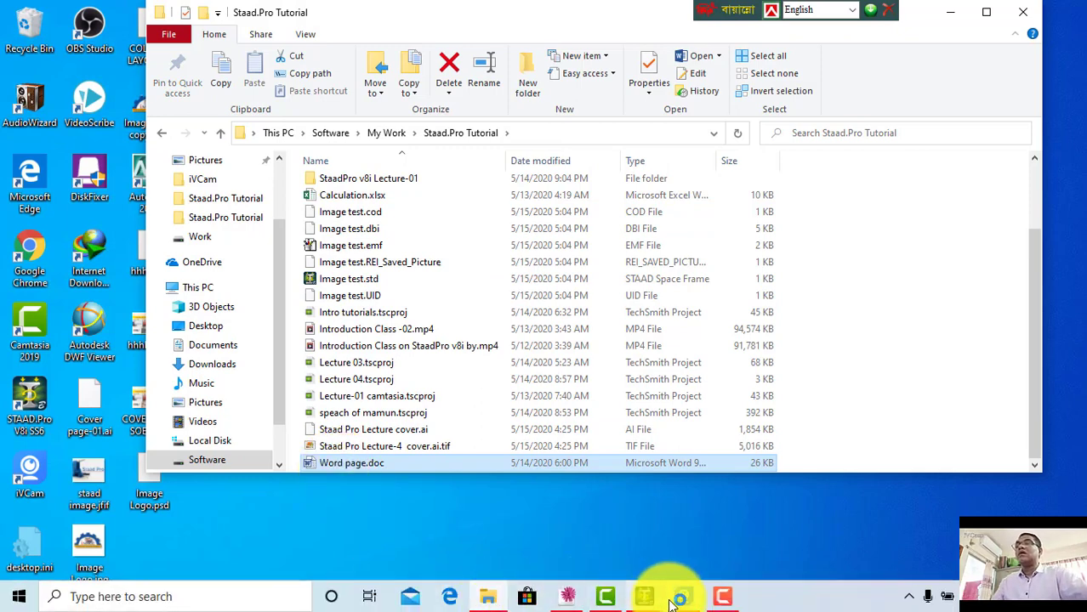
mouse_move(633, 595)
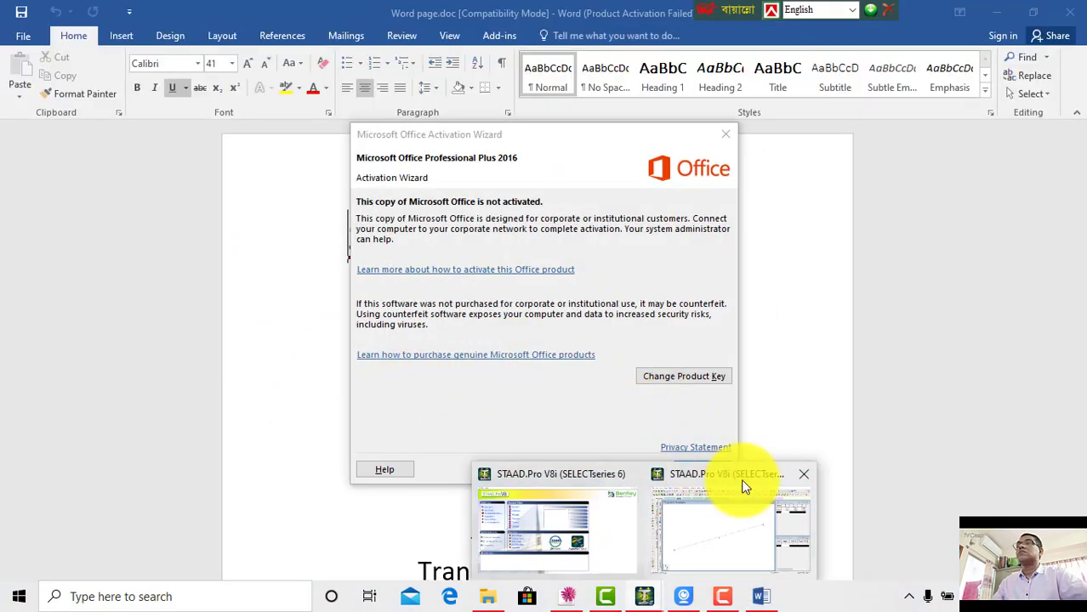
drag(592, 130, 441, 67)
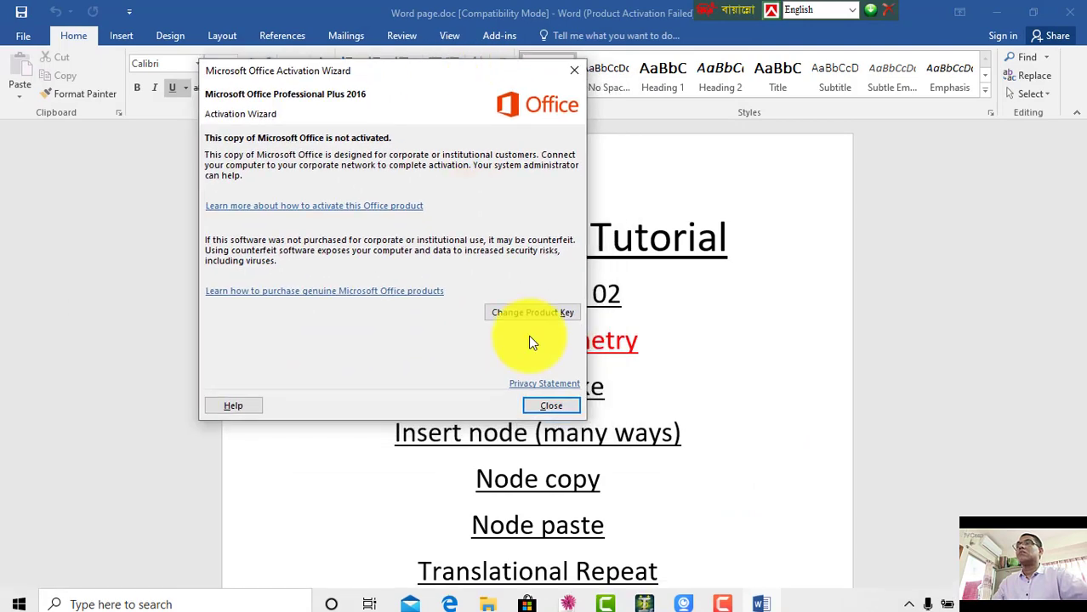
click(551, 406)
Step: Scroll through the Word document to read the Lecture 03 geometry topic list and shortcuts
scroll(572, 393, down, 15)
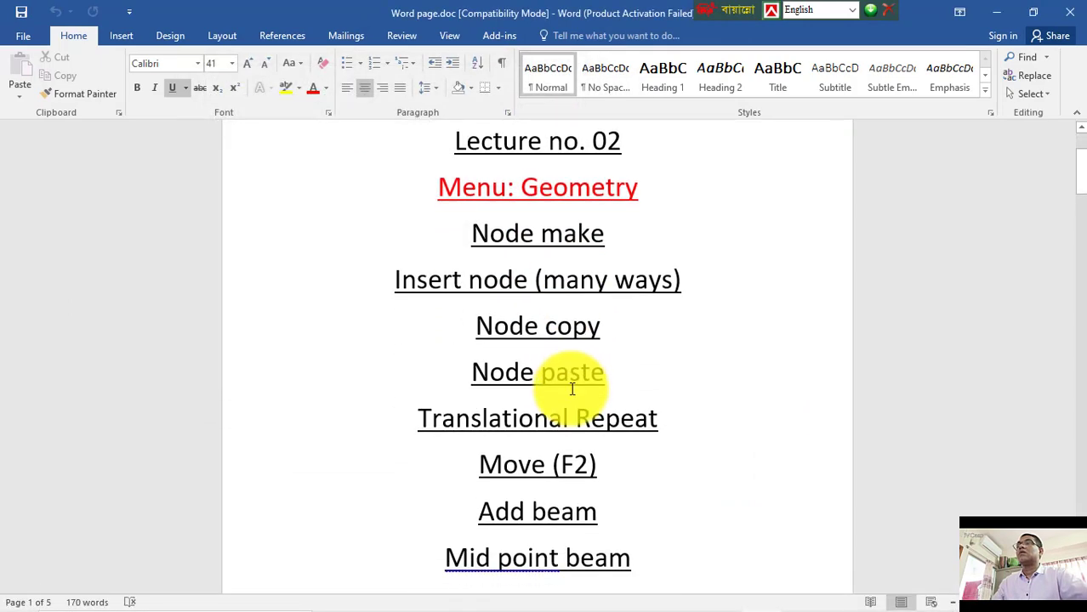
scroll(573, 388, down, 3)
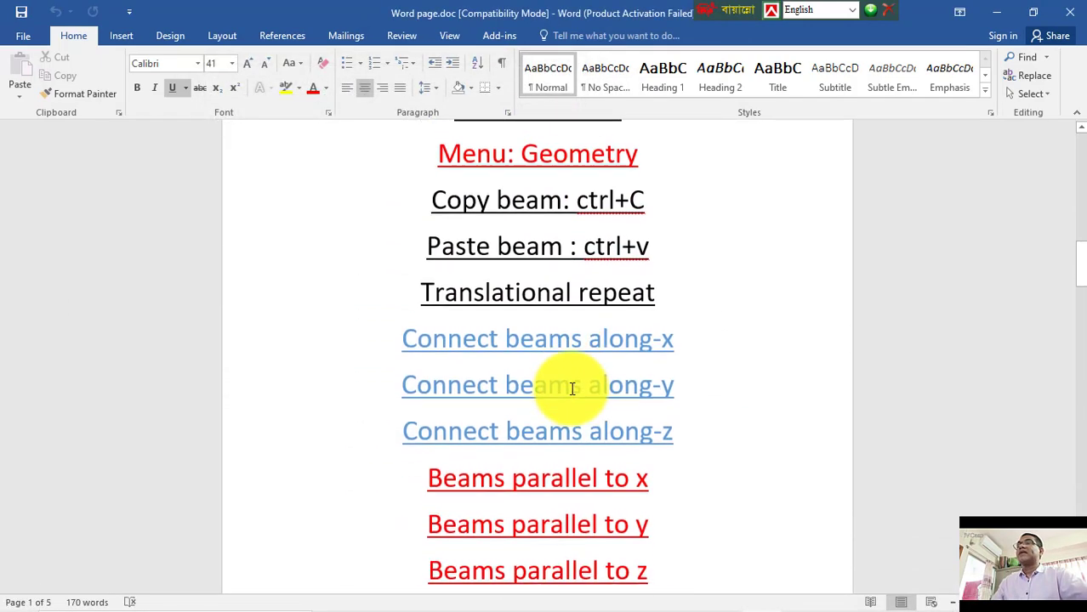
scroll(677, 321, up, 3)
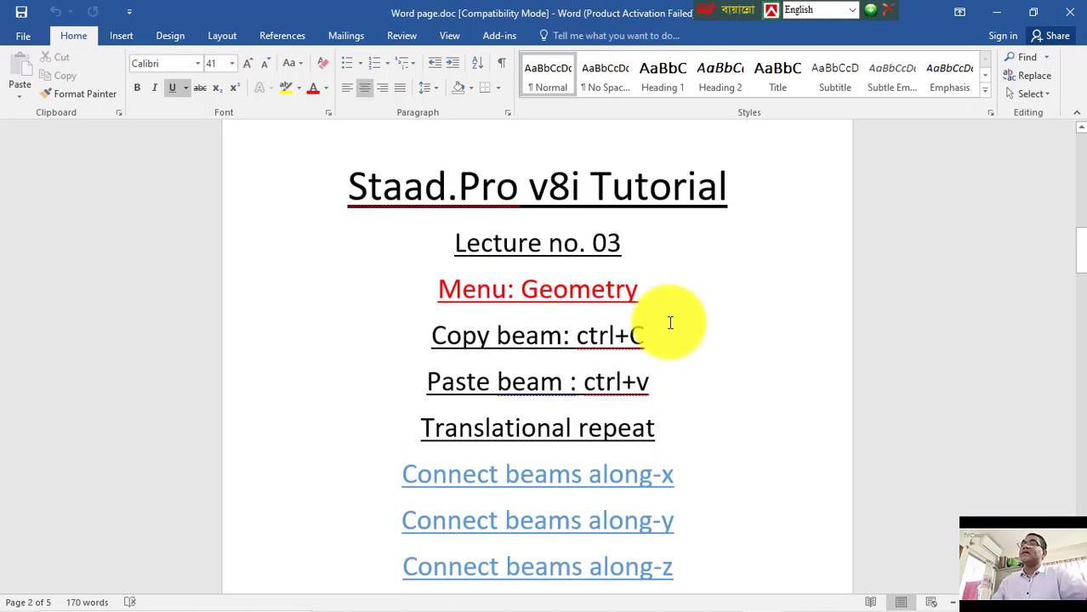
scroll(529, 240, down, 1)
scroll(534, 347, down, 8)
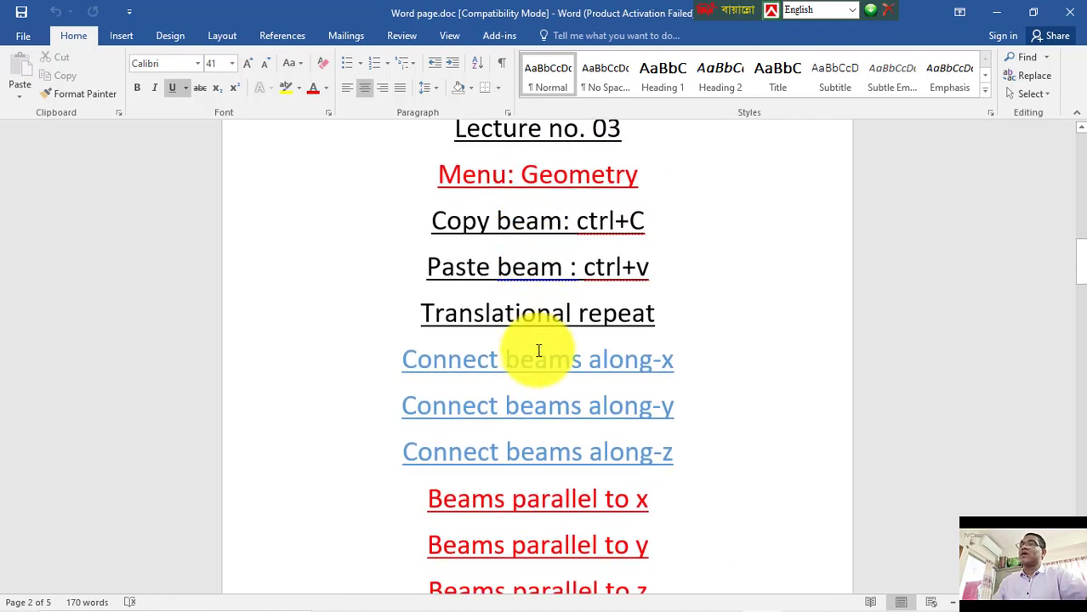
scroll(539, 371, down, 2)
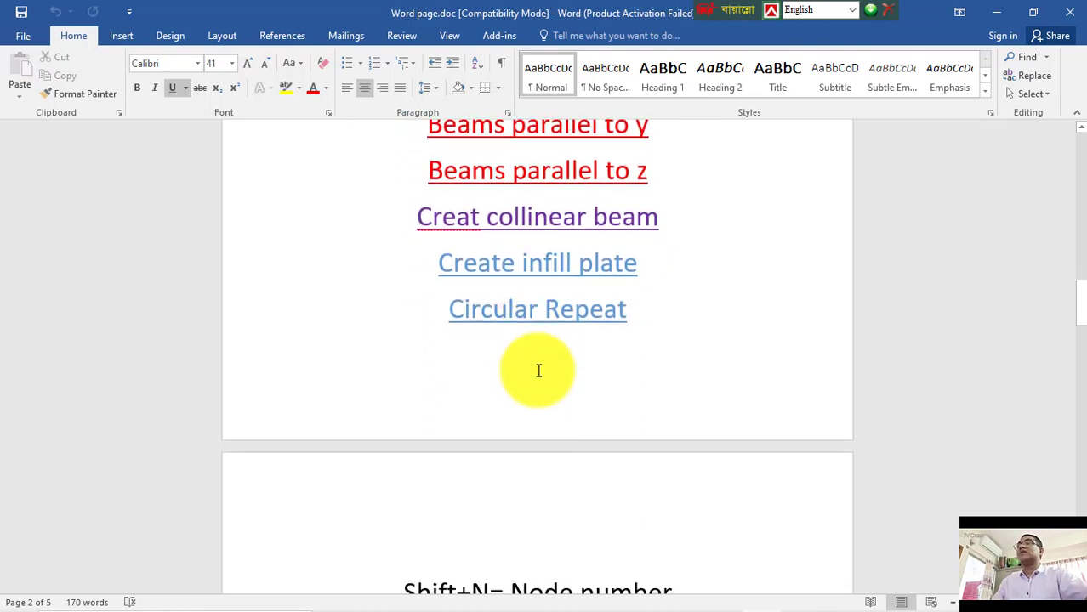
scroll(538, 369, up, 13)
scroll(538, 340, up, 1)
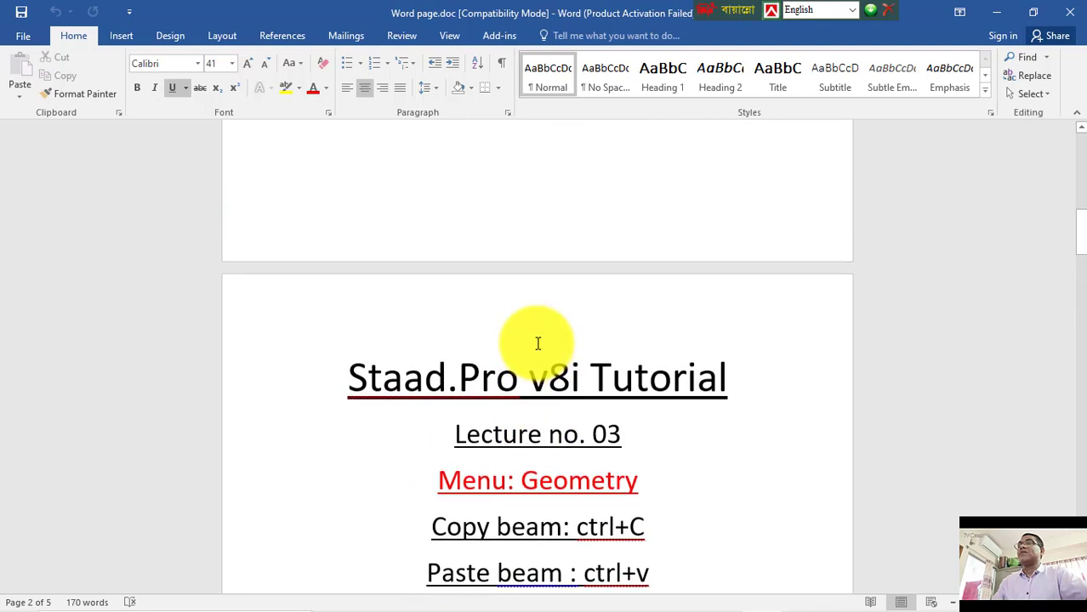
scroll(557, 339, down, 3)
scroll(491, 323, down, 2)
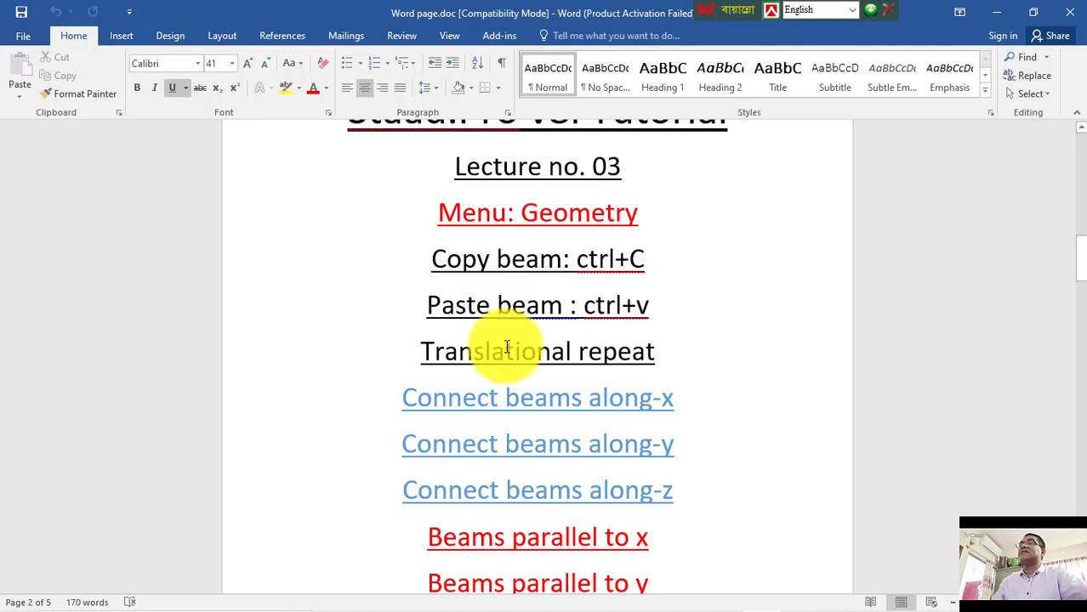
scroll(506, 347, down, 5)
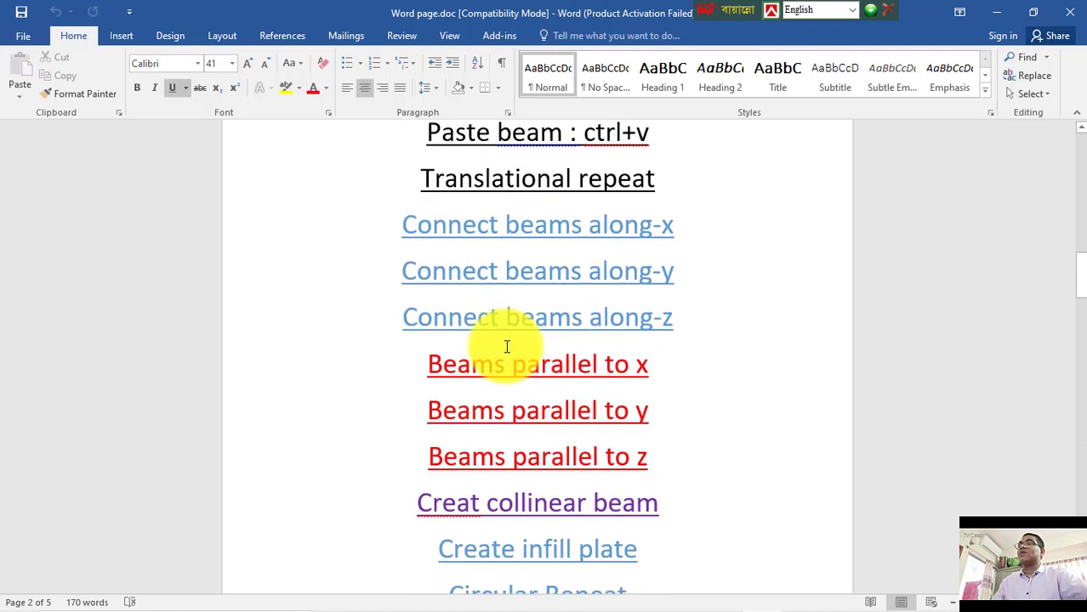
scroll(506, 347, down, 10)
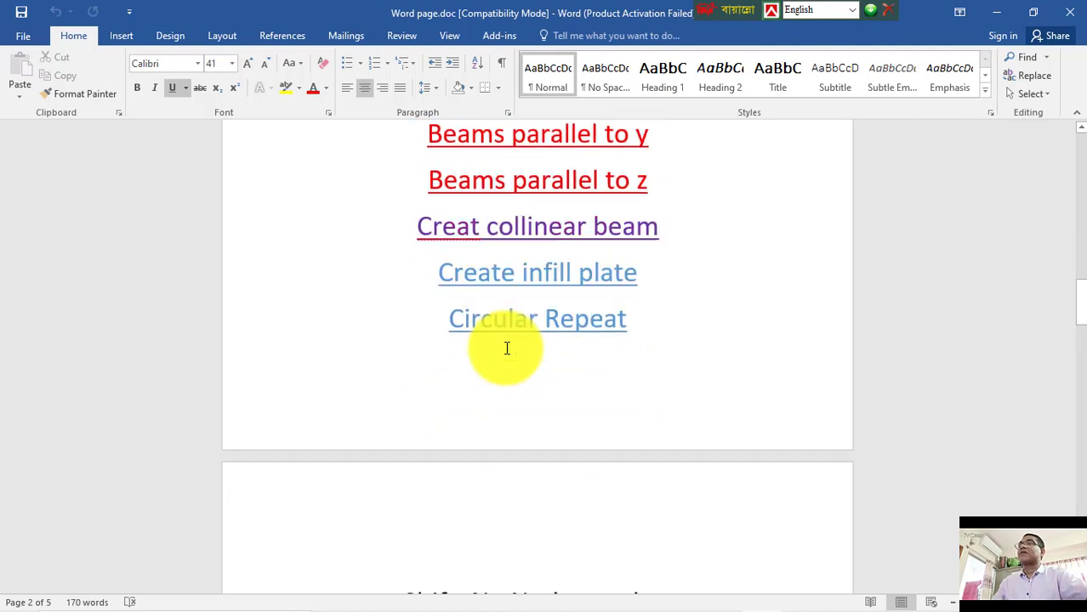
scroll(509, 351, up, 15)
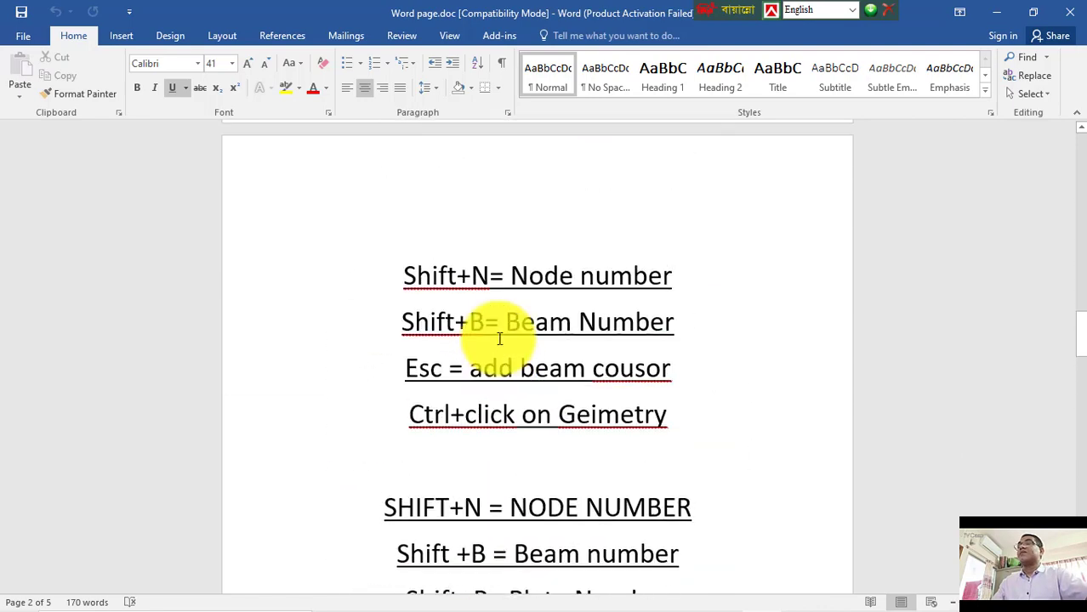
scroll(494, 338, up, 2)
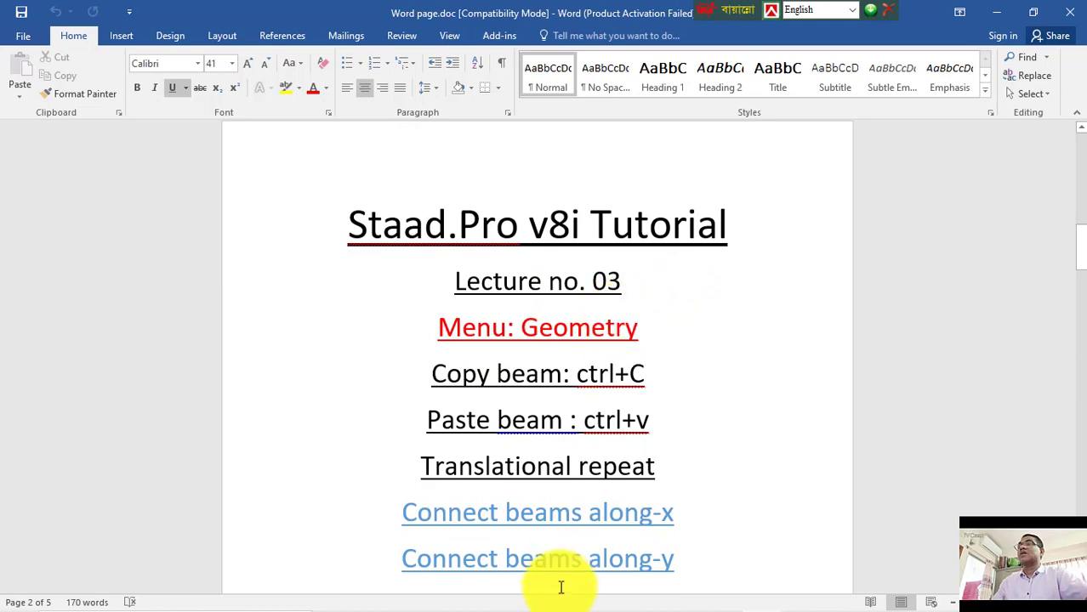
Step: Switch back to the STAAD.Pro window with the Image test model
mouse_move(600, 599)
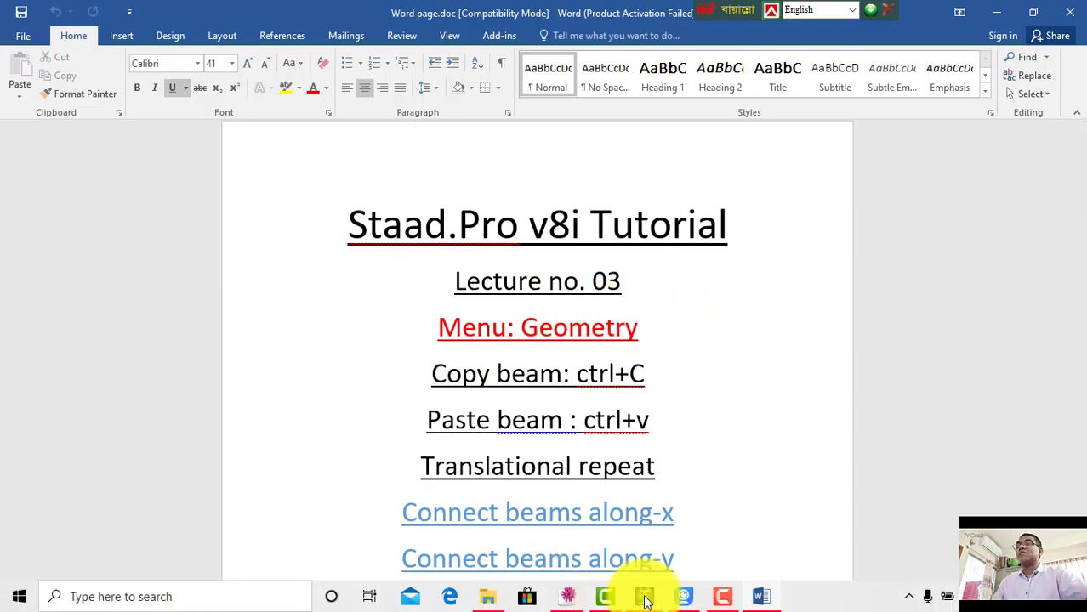
click(644, 589)
click(706, 487)
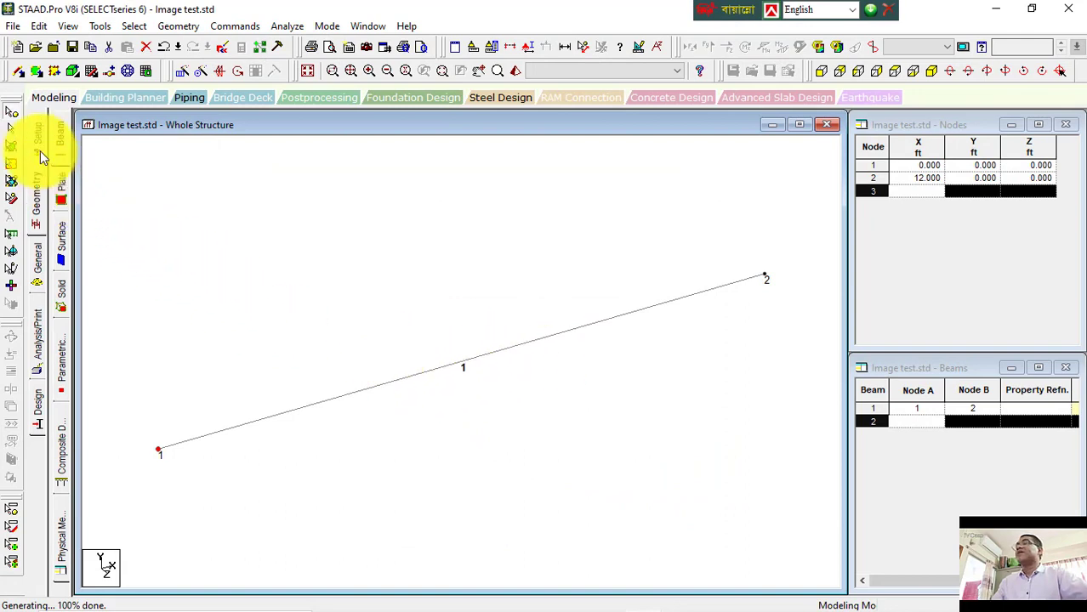
Step: Circularly repeat the beam about the Y axis through node 1 with 180 degrees in 10 steps, then undo it
click(481, 358)
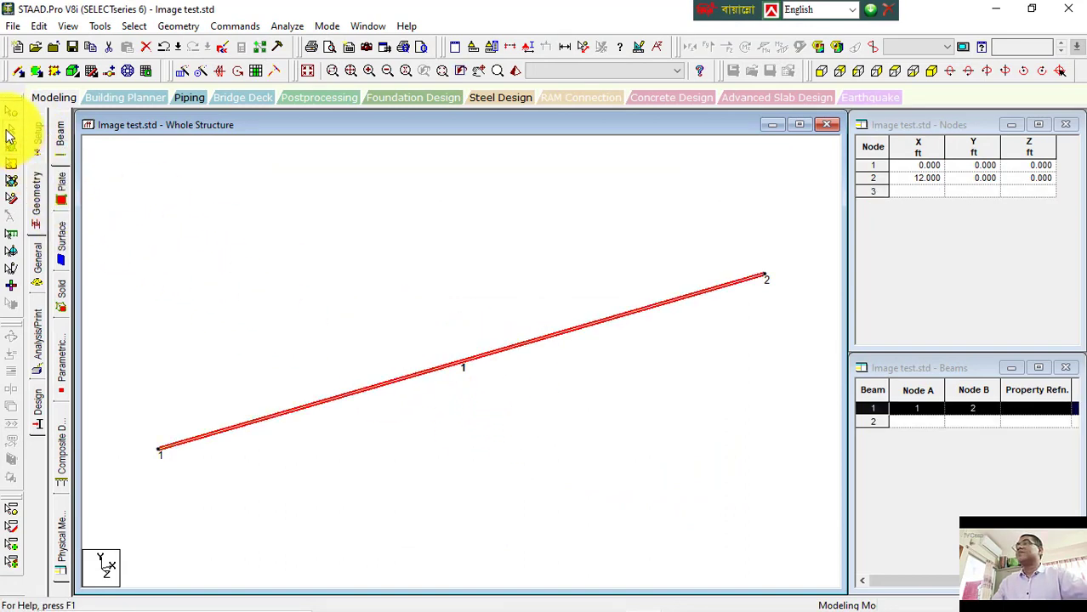
click(199, 75)
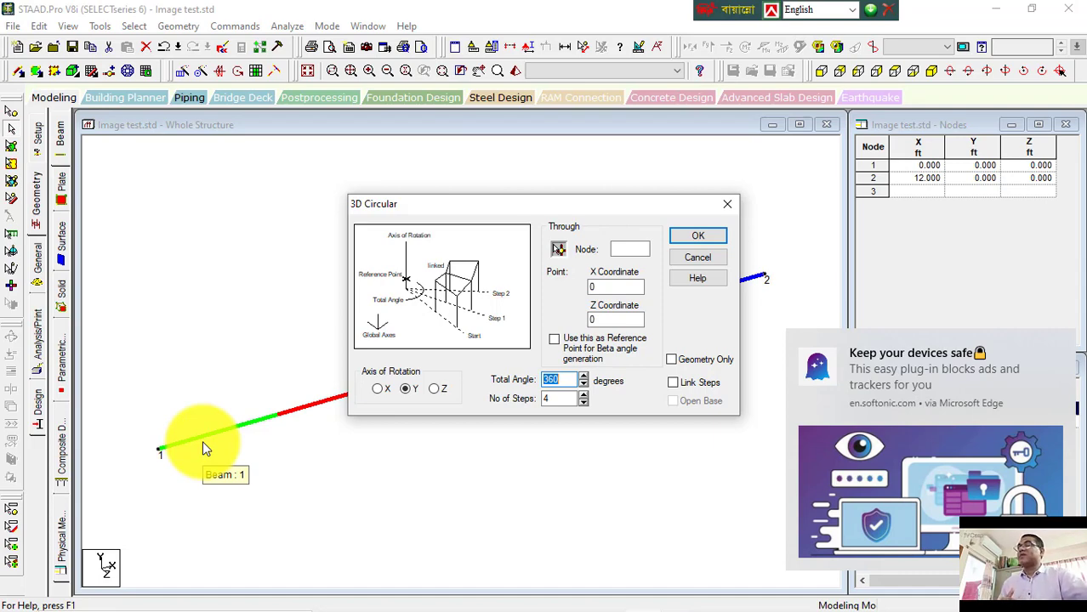
click(202, 441)
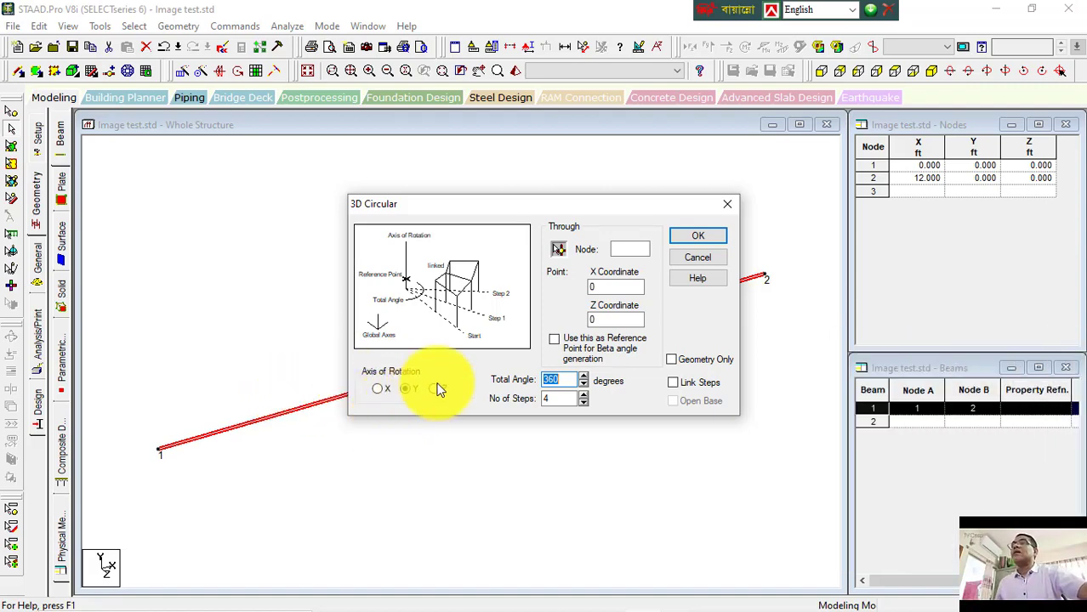
click(558, 249)
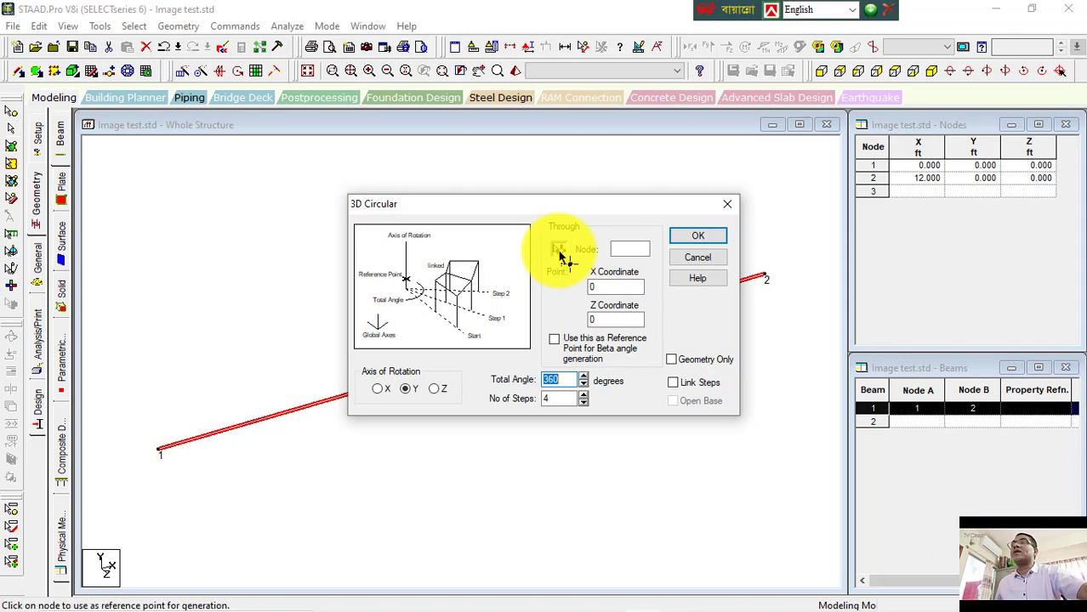
click(159, 451)
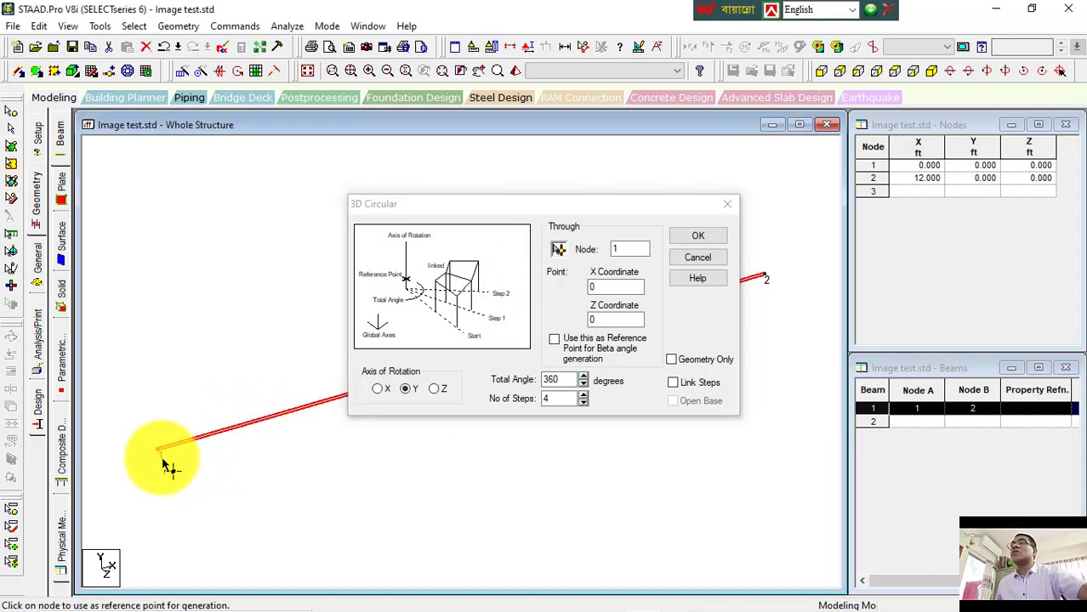
click(644, 247)
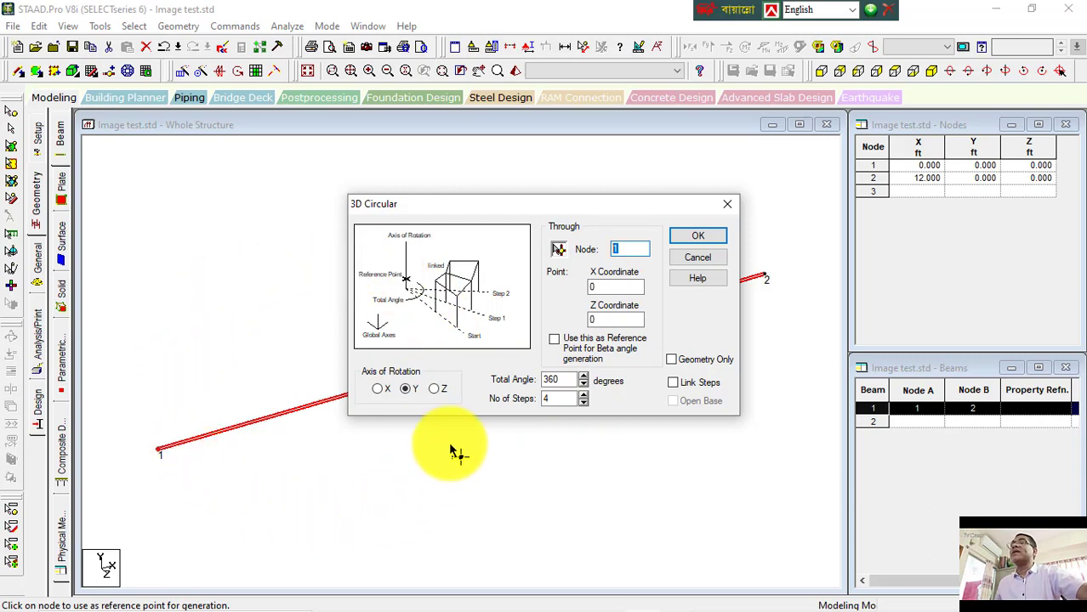
drag(573, 382, 513, 383)
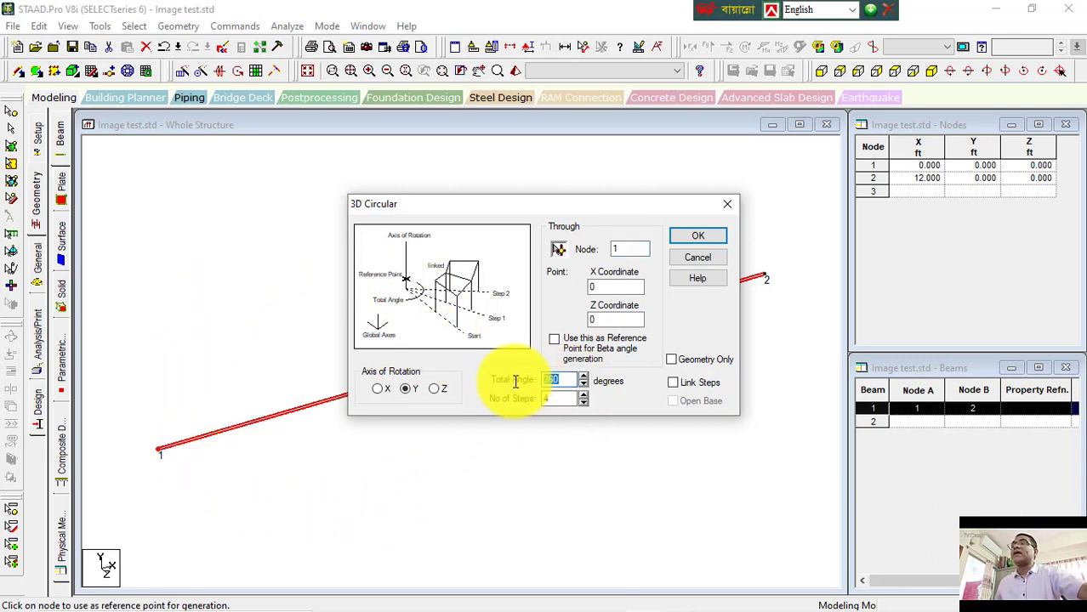
text(180)
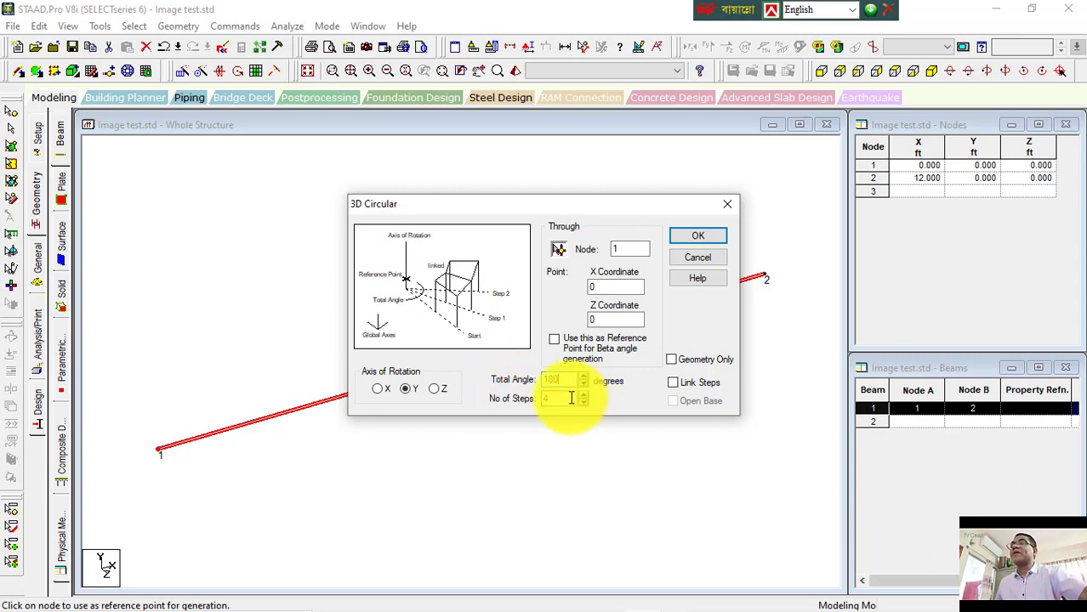
drag(576, 400, 510, 399)
text(10)
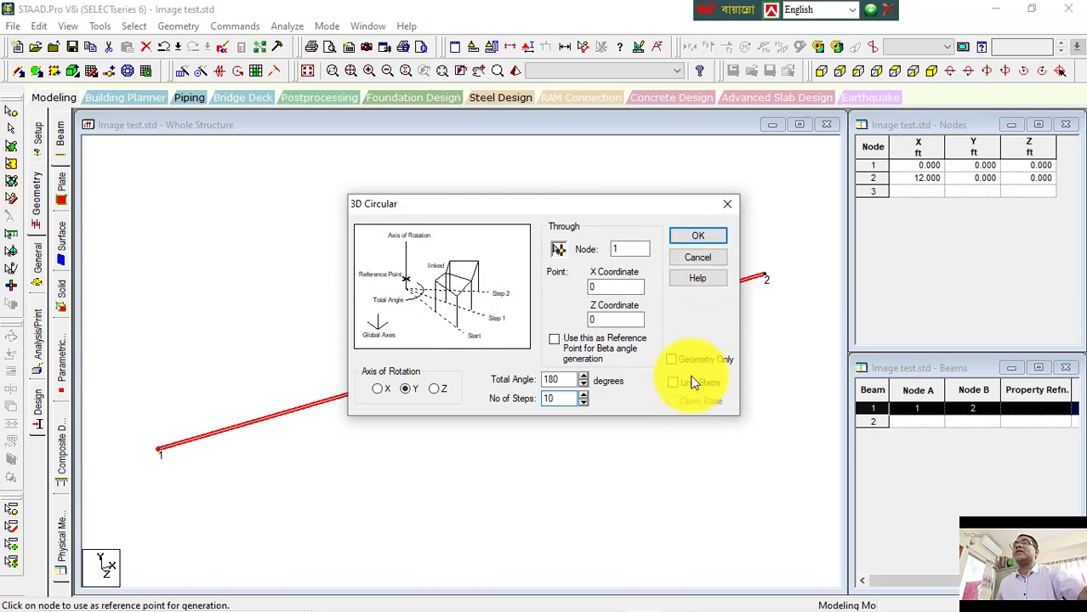
click(698, 237)
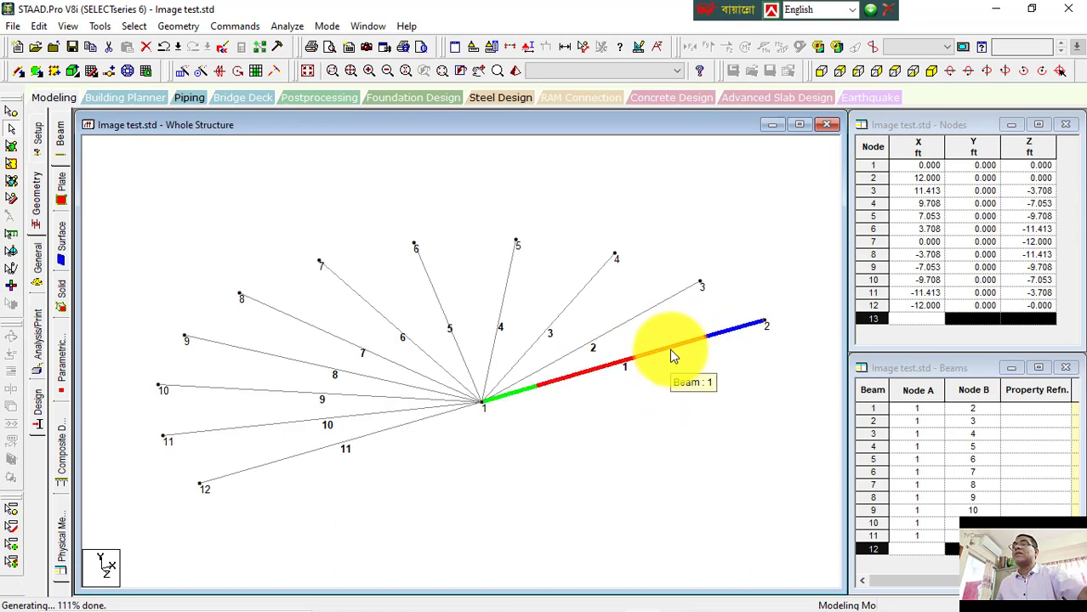
click(671, 350)
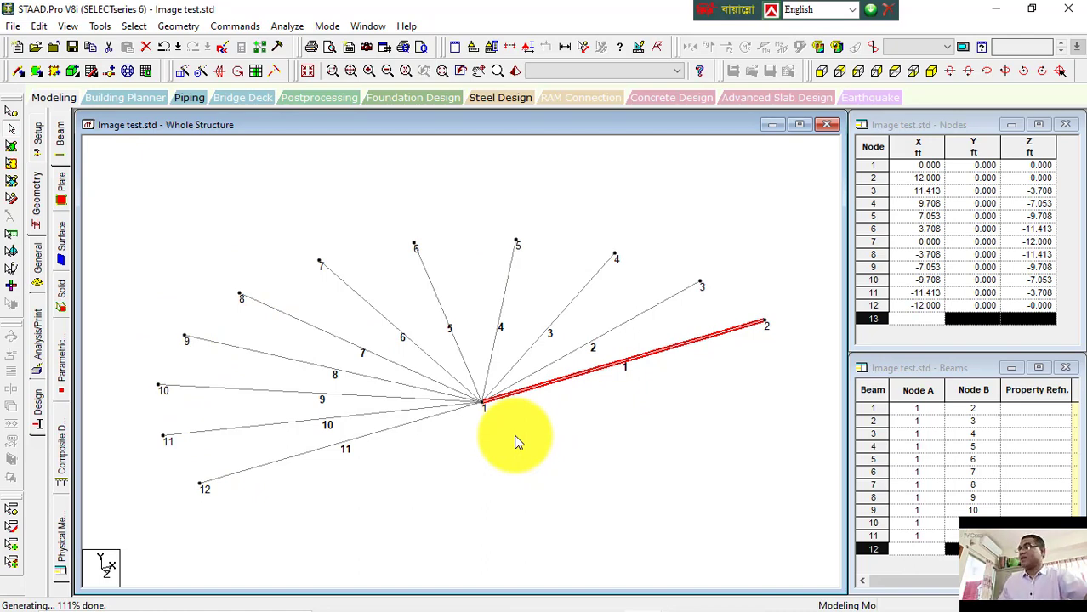
key(ctrl+z)
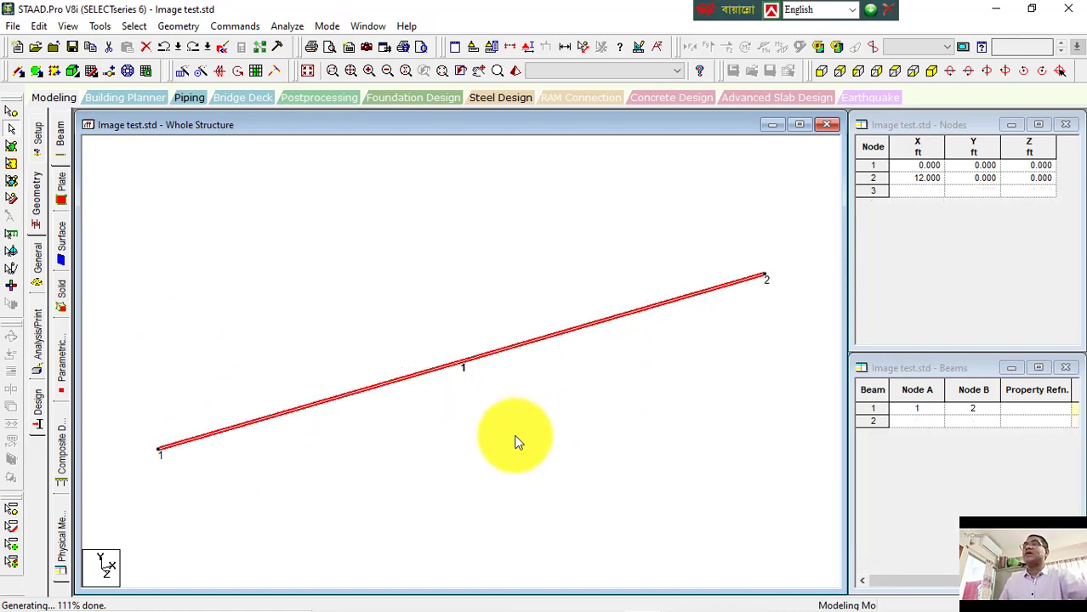
Step: Circularly repeat the beam about the Y axis through node 1, 360 degrees in 20 steps with Link Steps
click(200, 72)
click(410, 387)
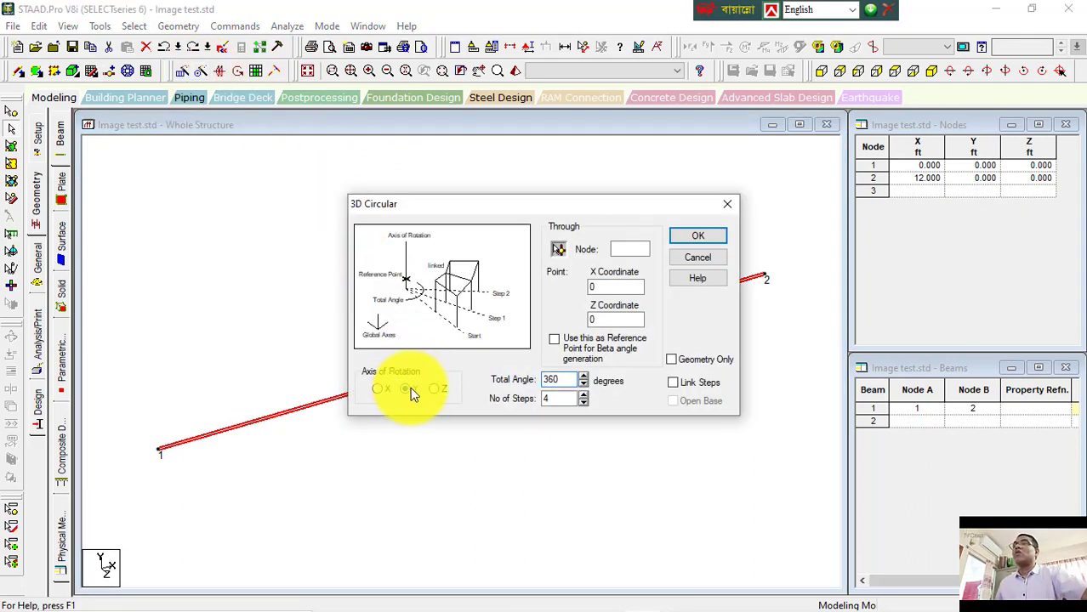
click(638, 245)
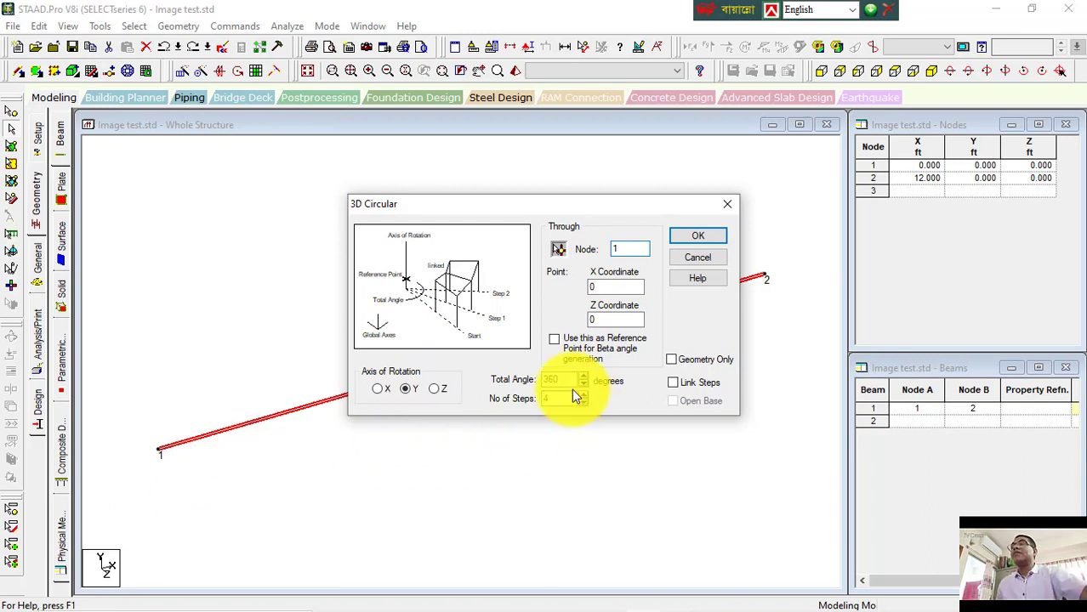
drag(557, 400, 521, 402)
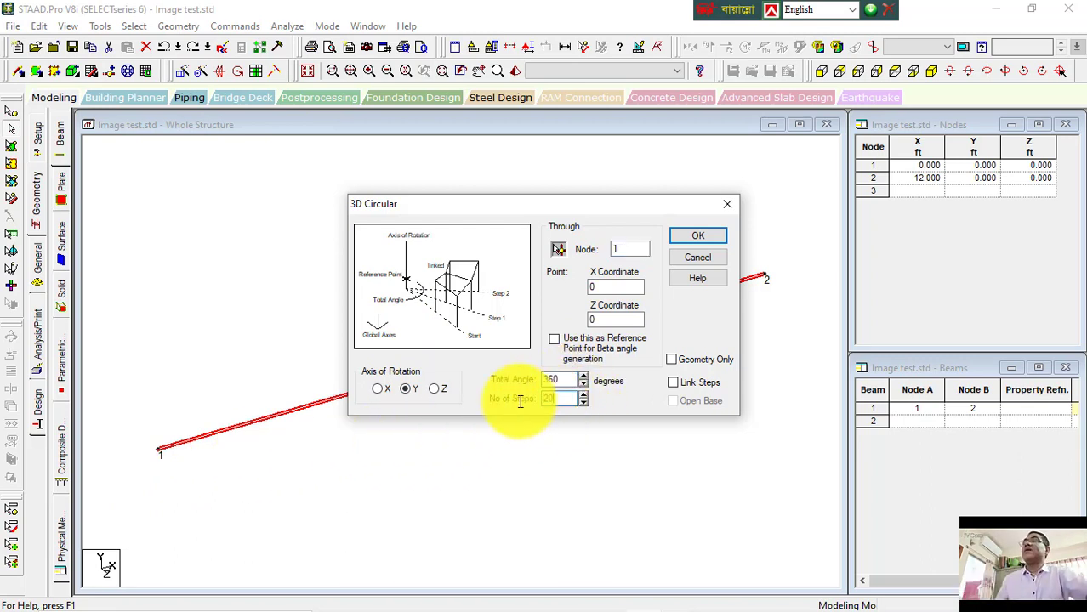
click(694, 381)
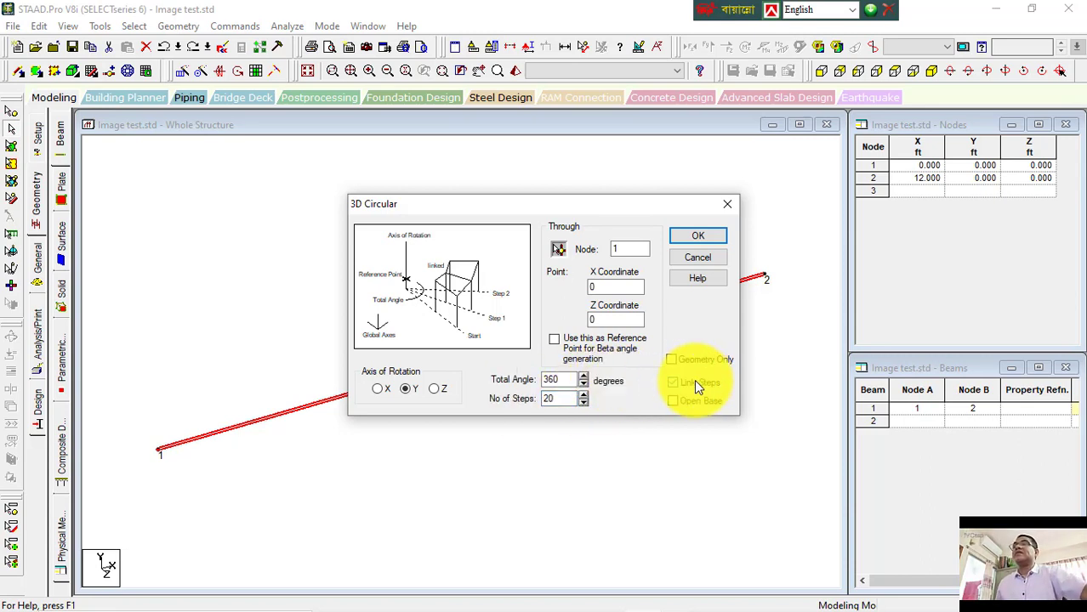
click(696, 236)
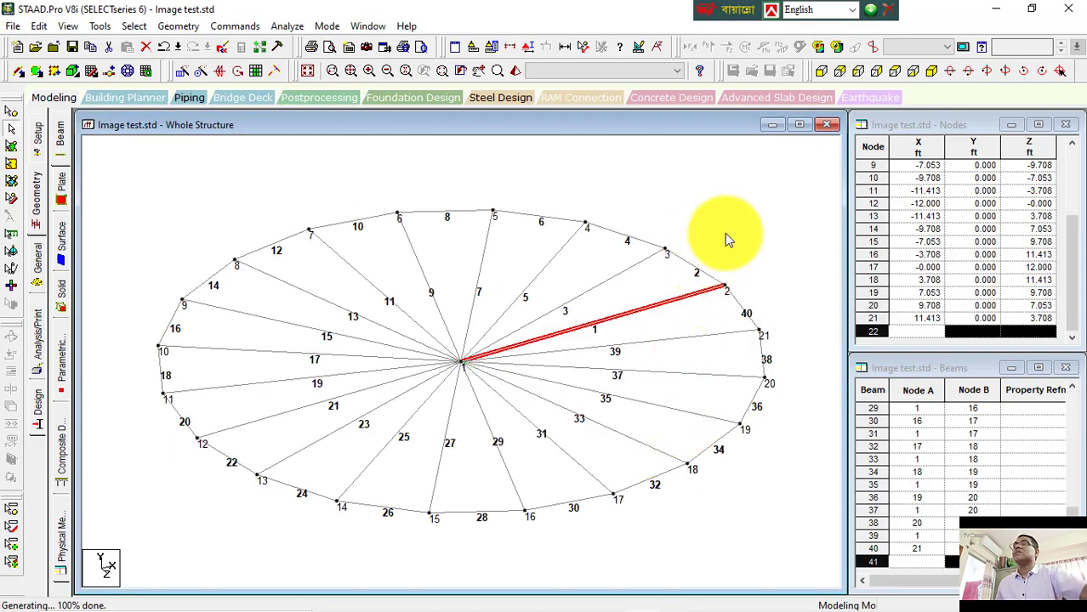
click(681, 263)
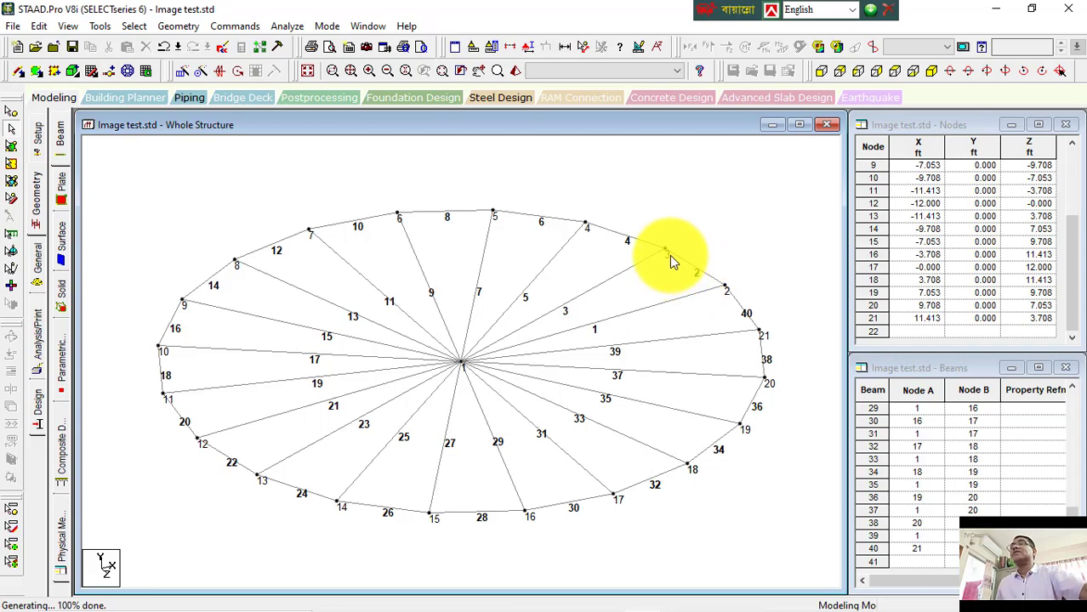
Step: Select individual beams around the circular pattern to check their numbering, declining the auto-save prompt
click(564, 335)
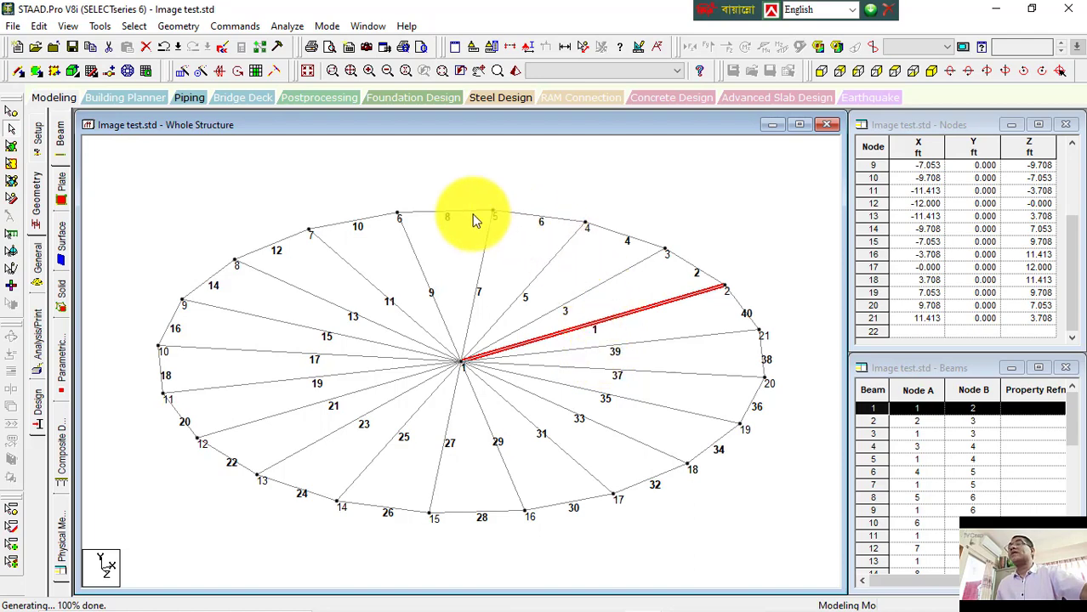
click(757, 242)
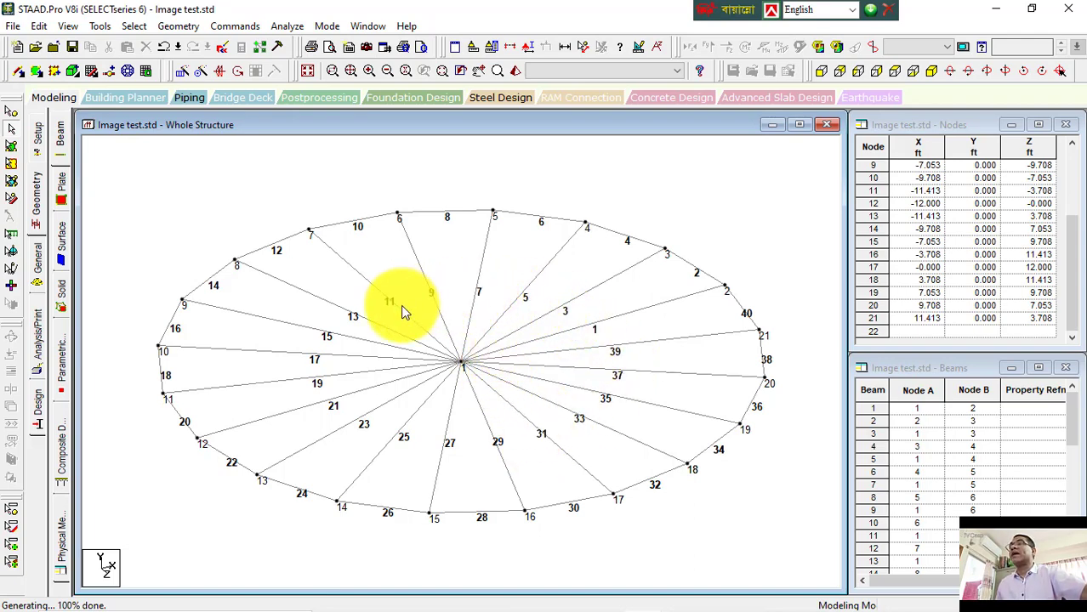
click(556, 226)
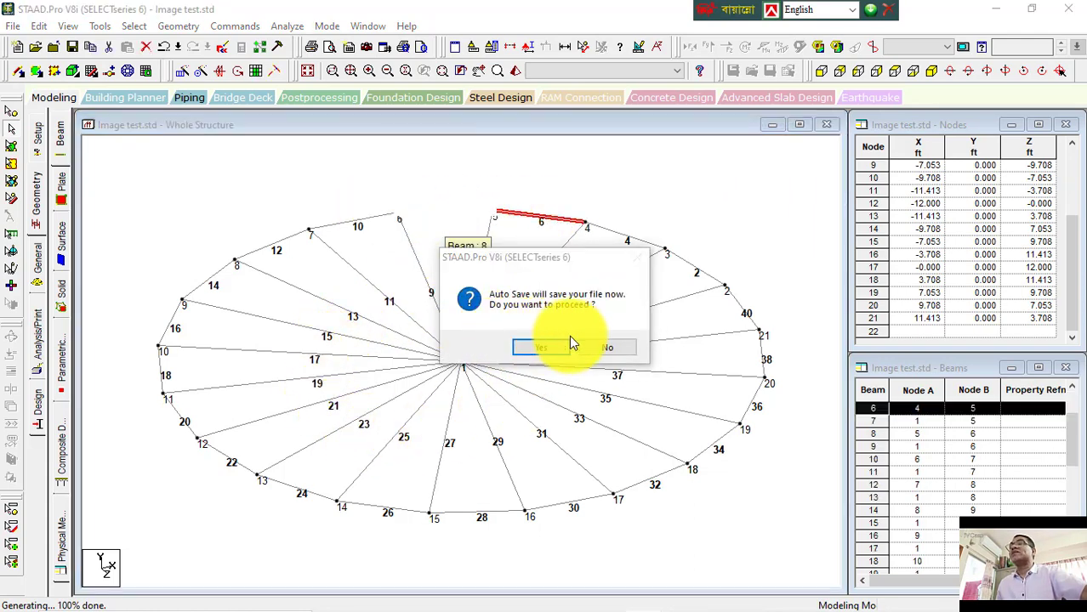
click(593, 350)
click(425, 228)
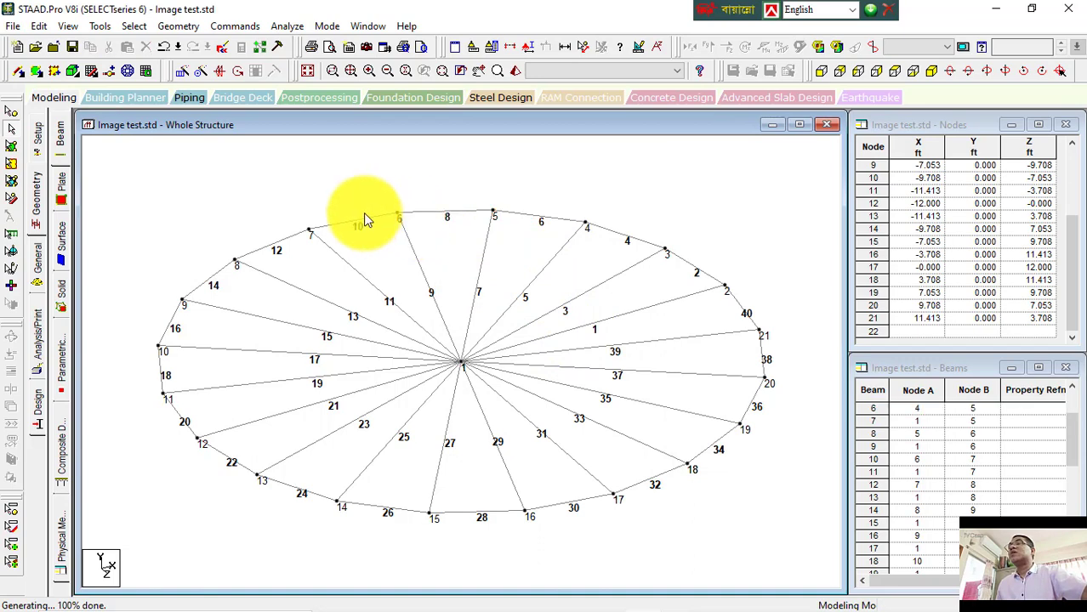
click(267, 249)
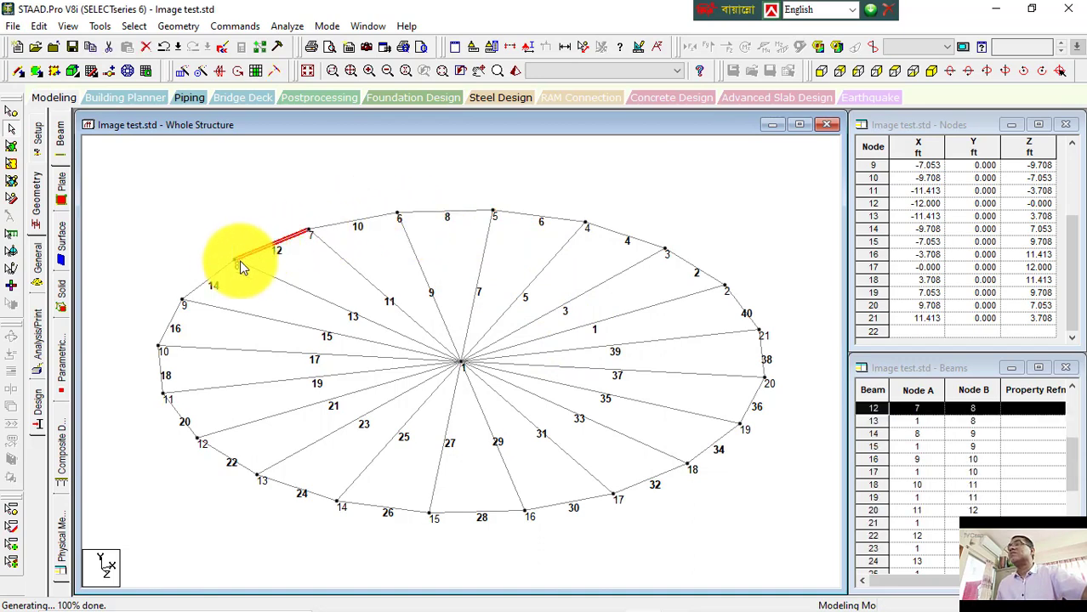
click(212, 278)
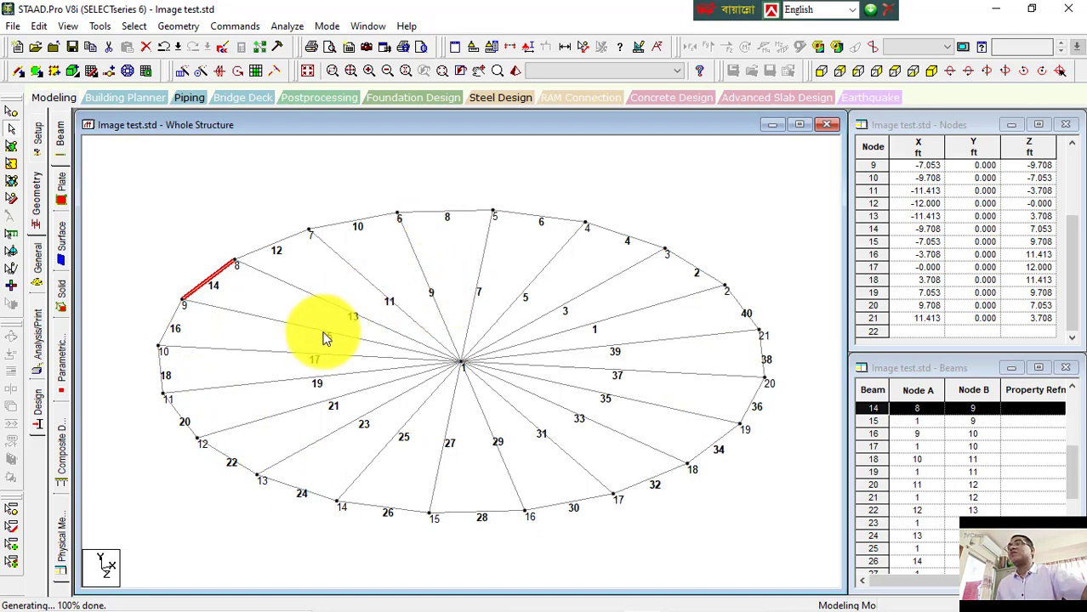
click(765, 224)
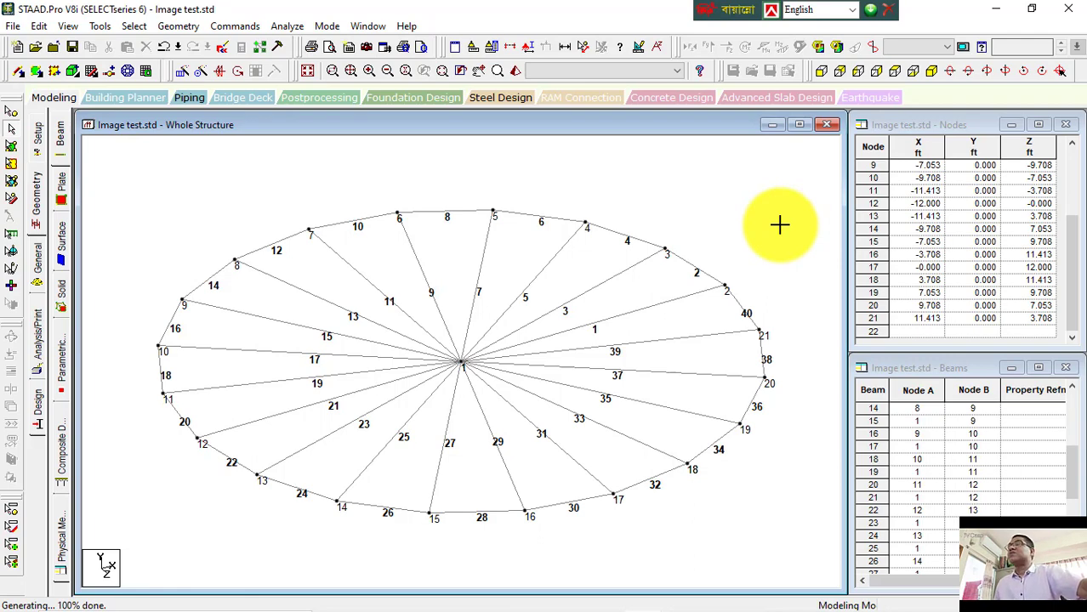
Step: Switch to the Word notes and highlight the word beam in the copy beam shortcut line
mouse_move(498, 596)
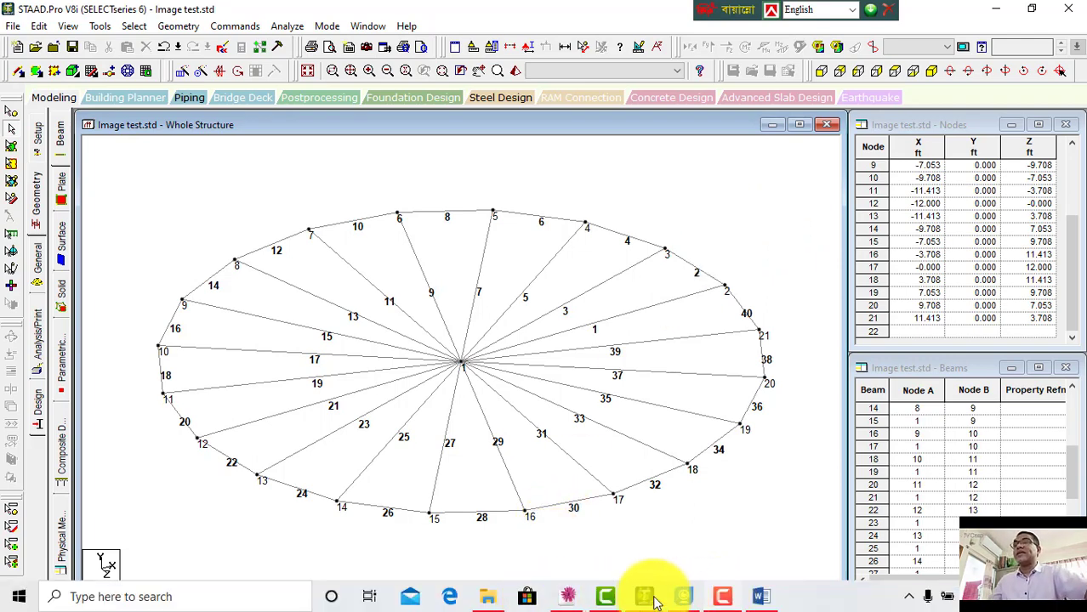
click(761, 602)
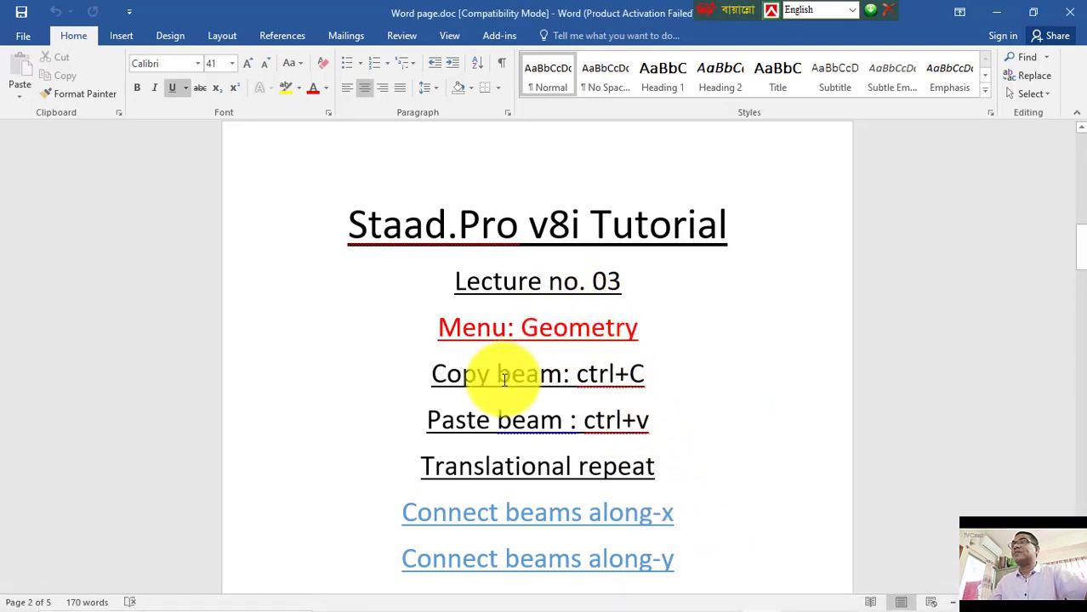
drag(497, 375, 567, 374)
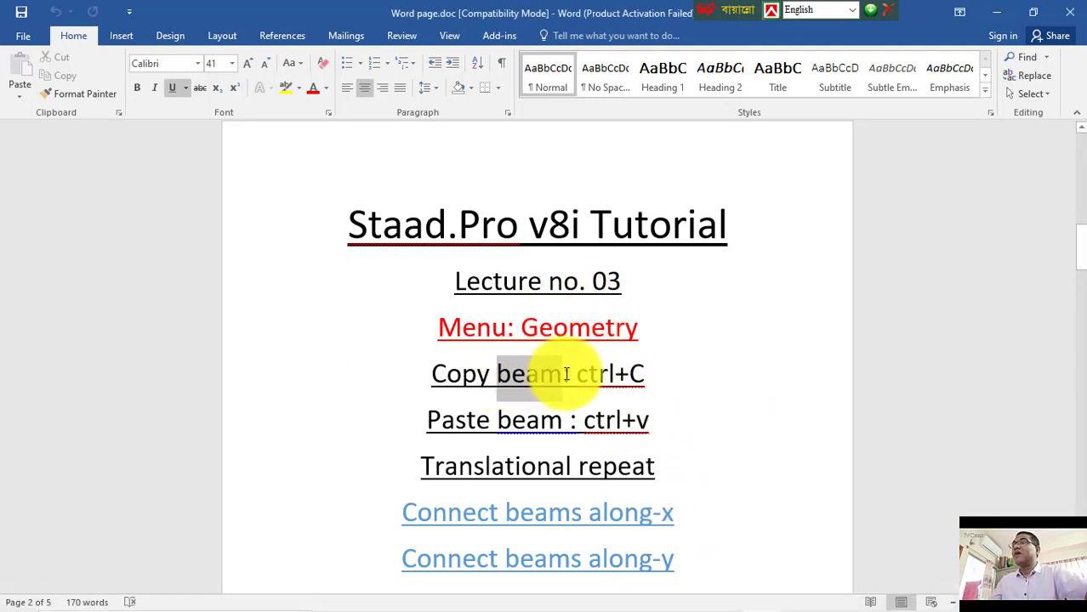
Step: Return to the STAAD.Pro window showing the circular beam model
mouse_move(554, 610)
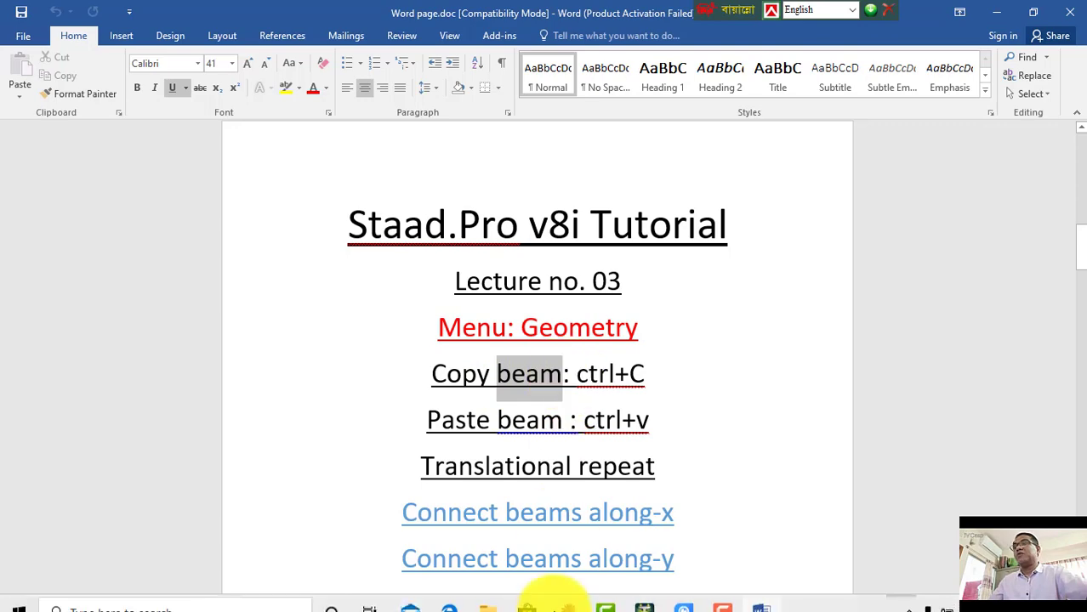
click(644, 600)
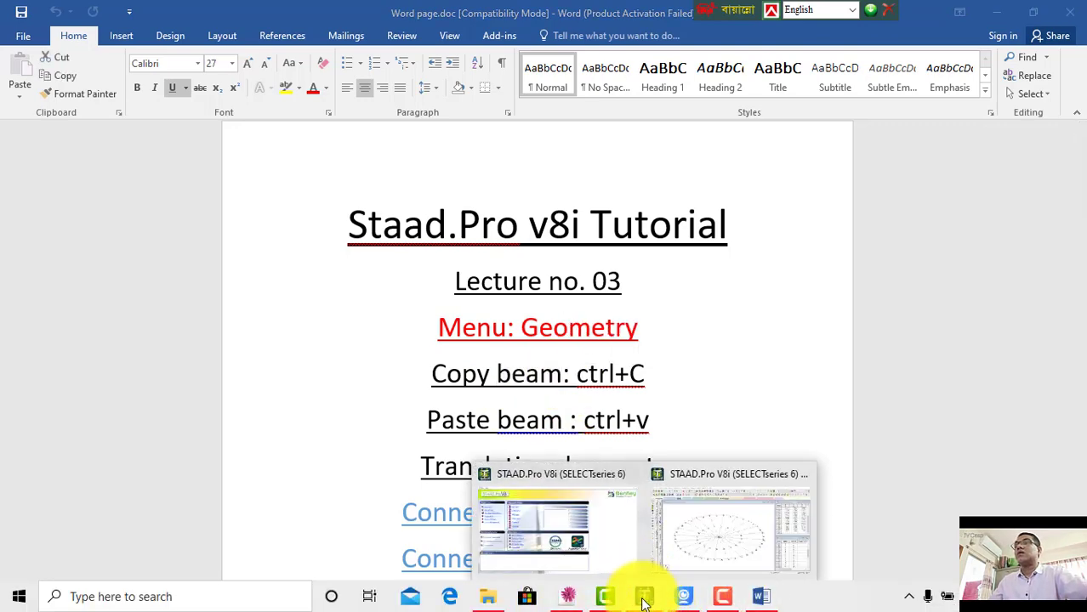
click(686, 535)
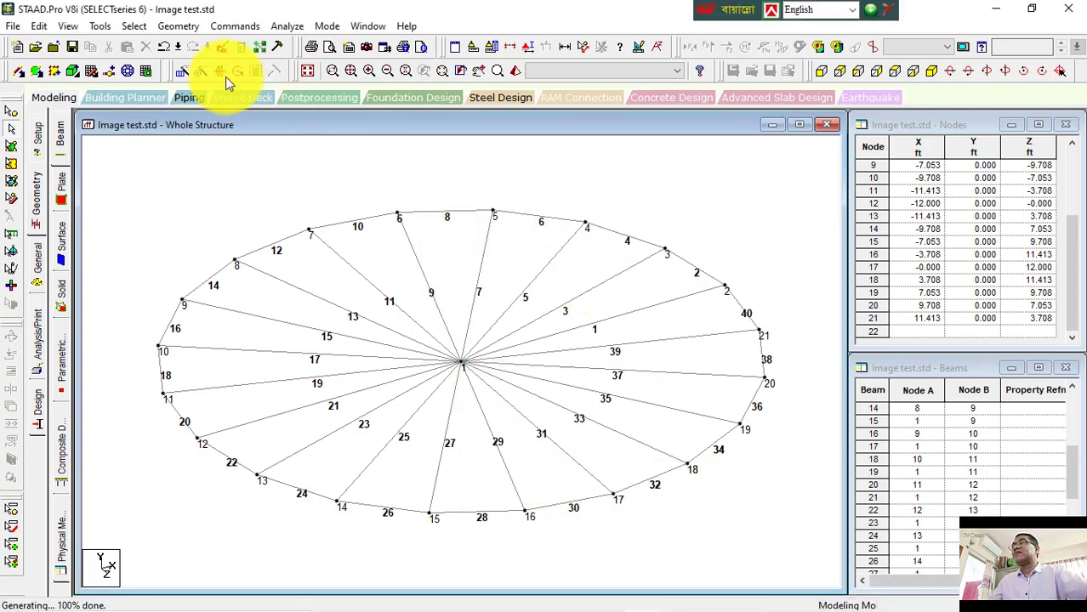
Step: Open and cancel Translational Repeat, then undo the circular repeat to return to the single beam
click(177, 73)
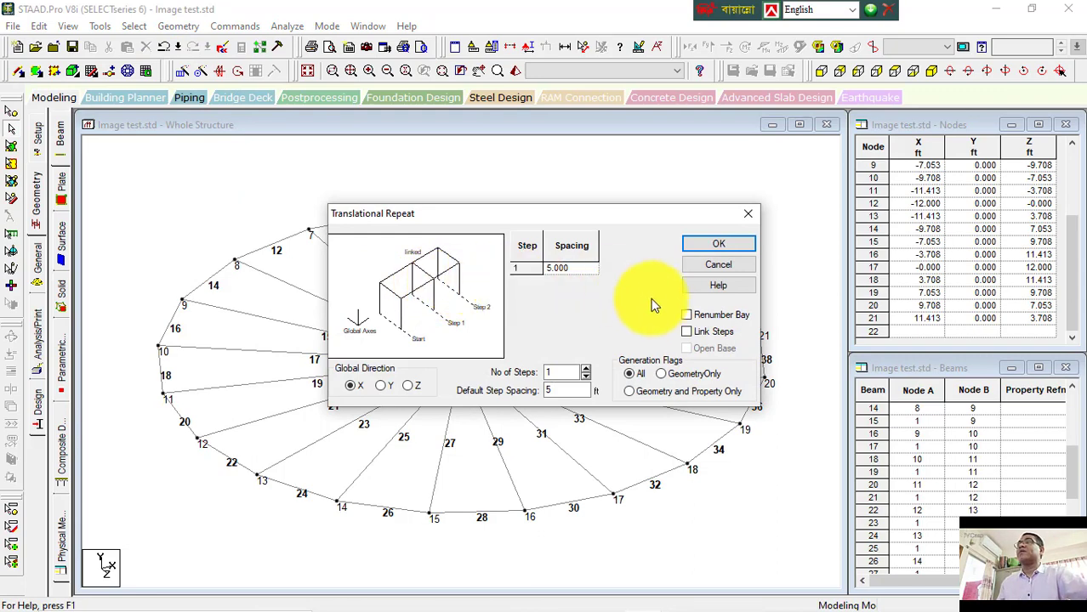
click(724, 268)
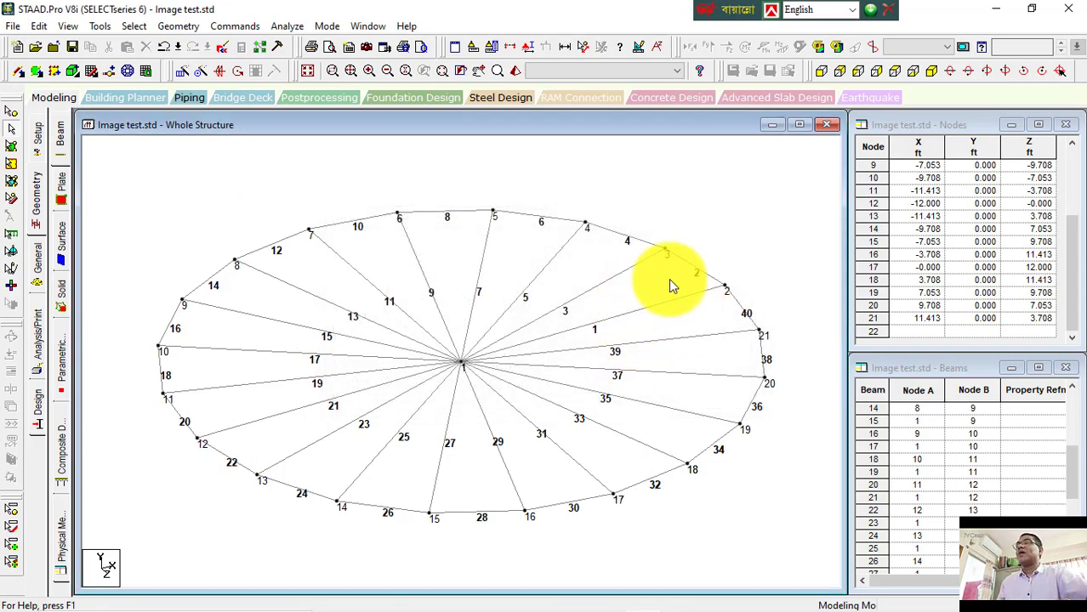
key(ctrl+z)
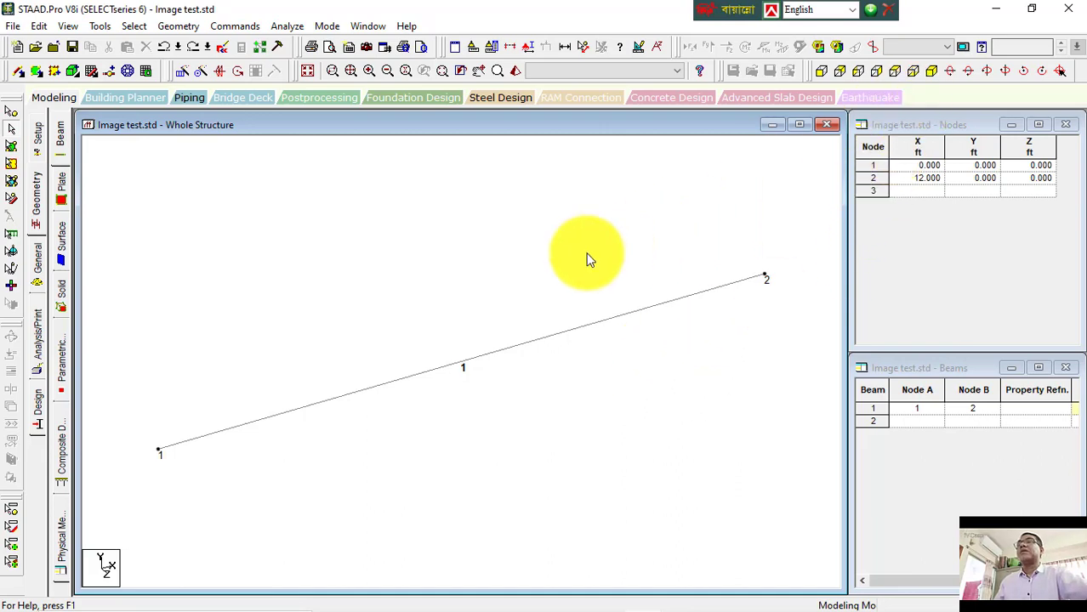
Step: Copy beam 1 and paste it moved 20 ft along X
click(567, 339)
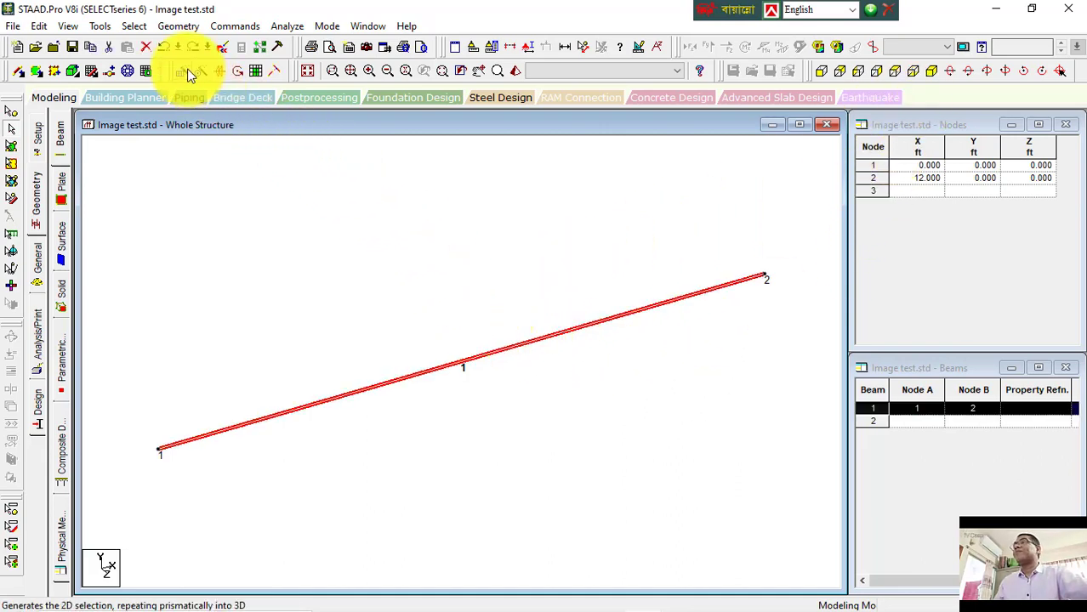
key(ctrl+c)
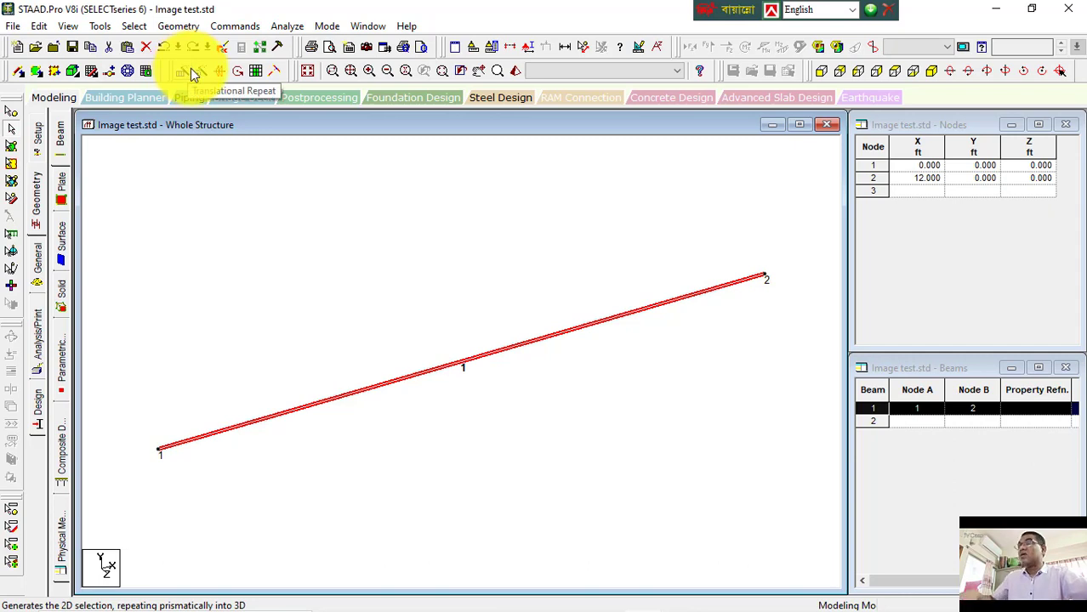
key(ctrl+v)
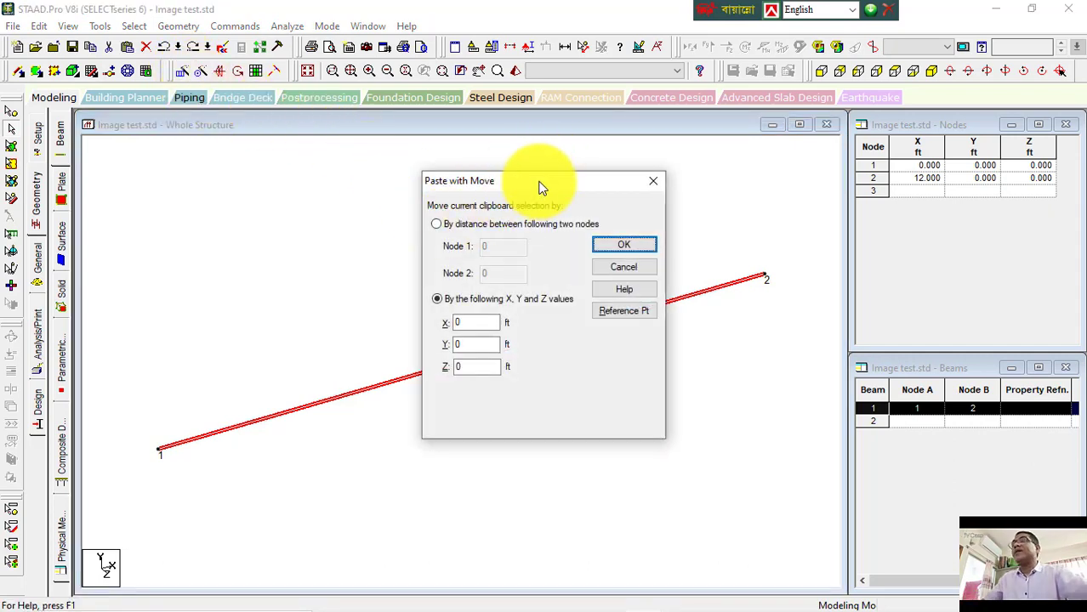
drag(539, 181, 794, 208)
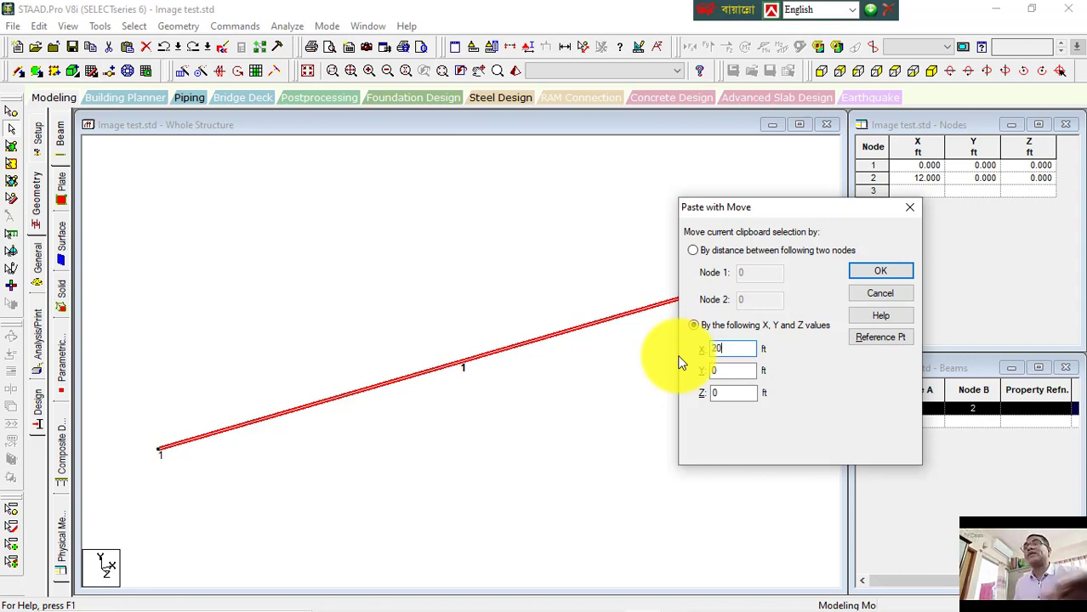
click(904, 273)
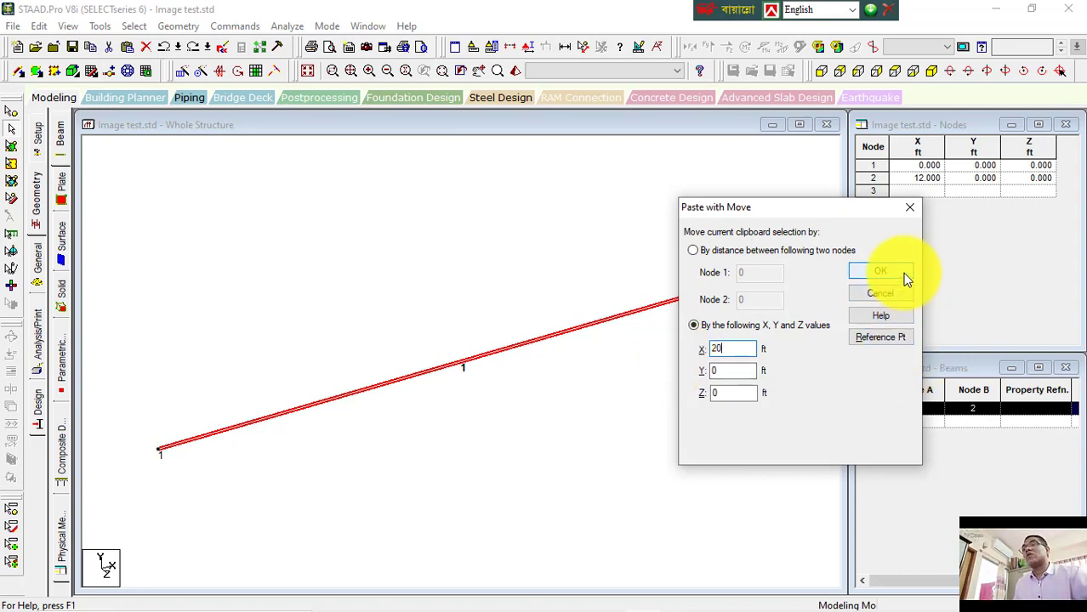
click(651, 402)
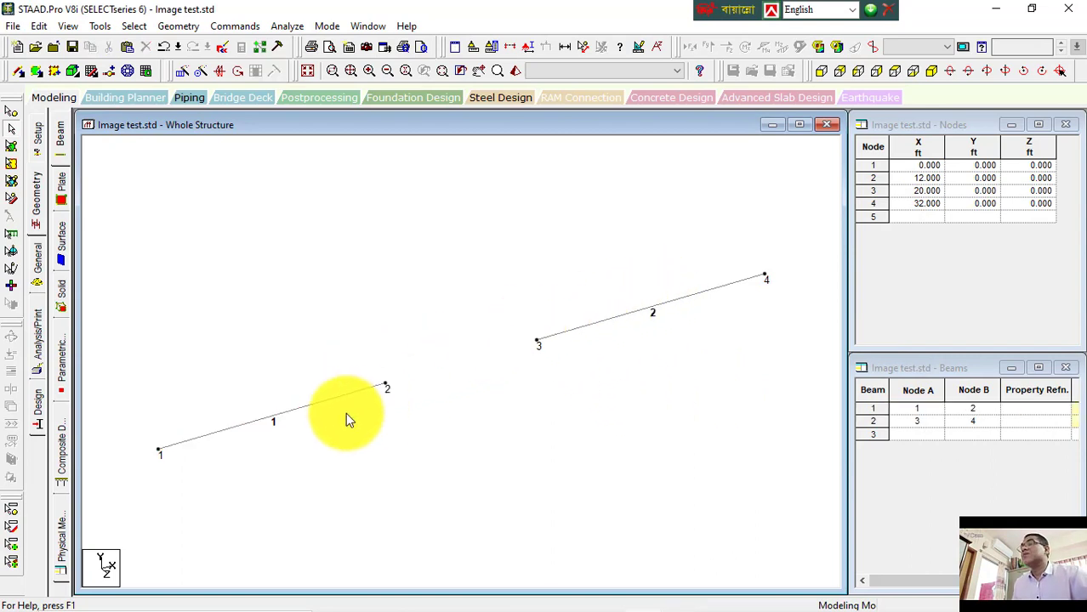
Step: Open the properties of beam 1 and beam 2 to compare their node coordinates
click(316, 404)
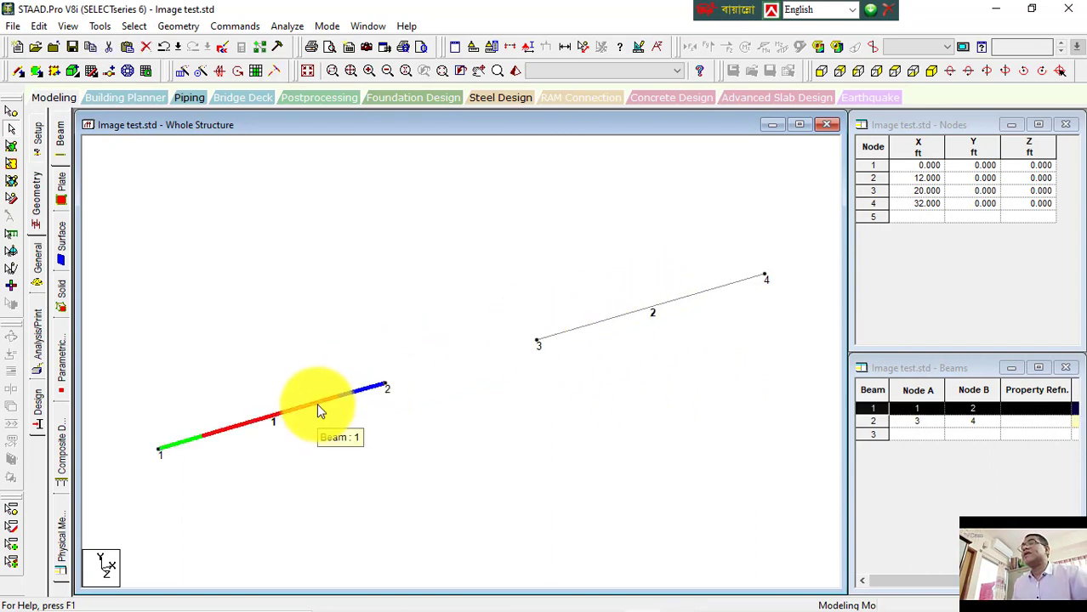
click(583, 47)
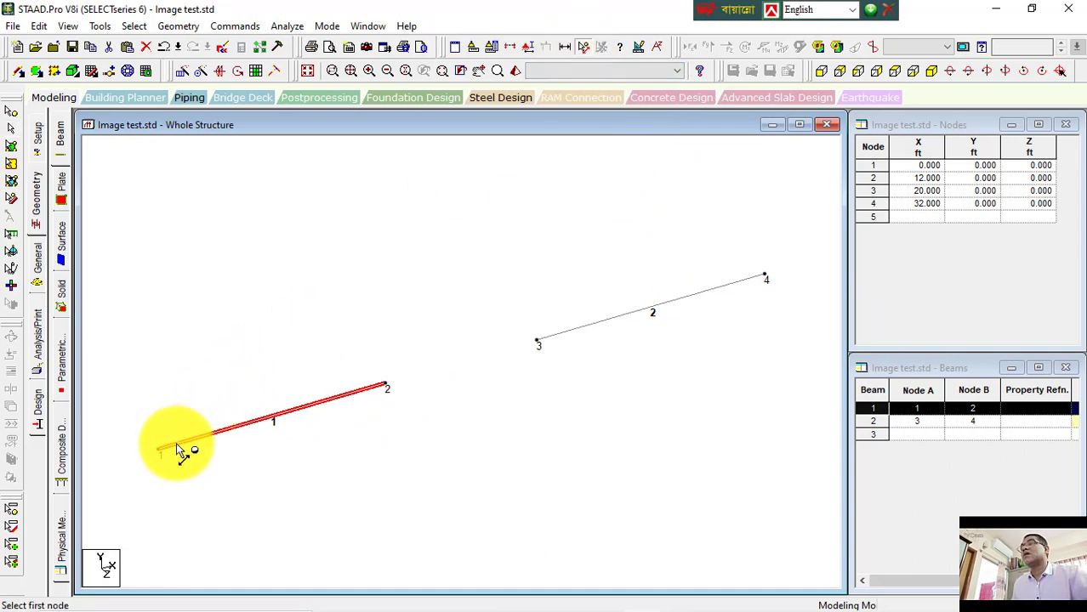
click(583, 46)
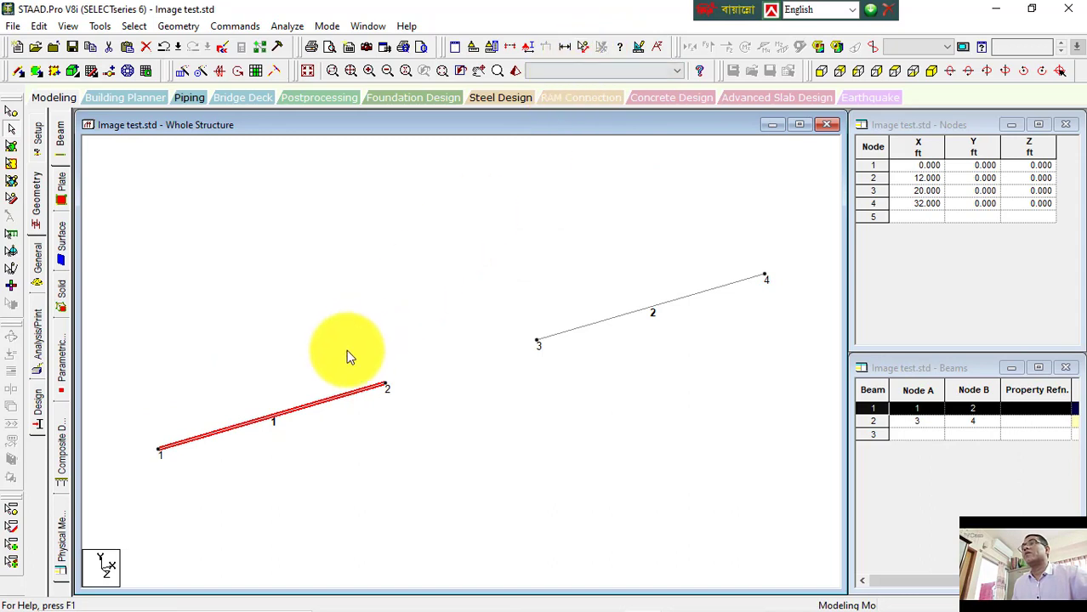
double_click(311, 405)
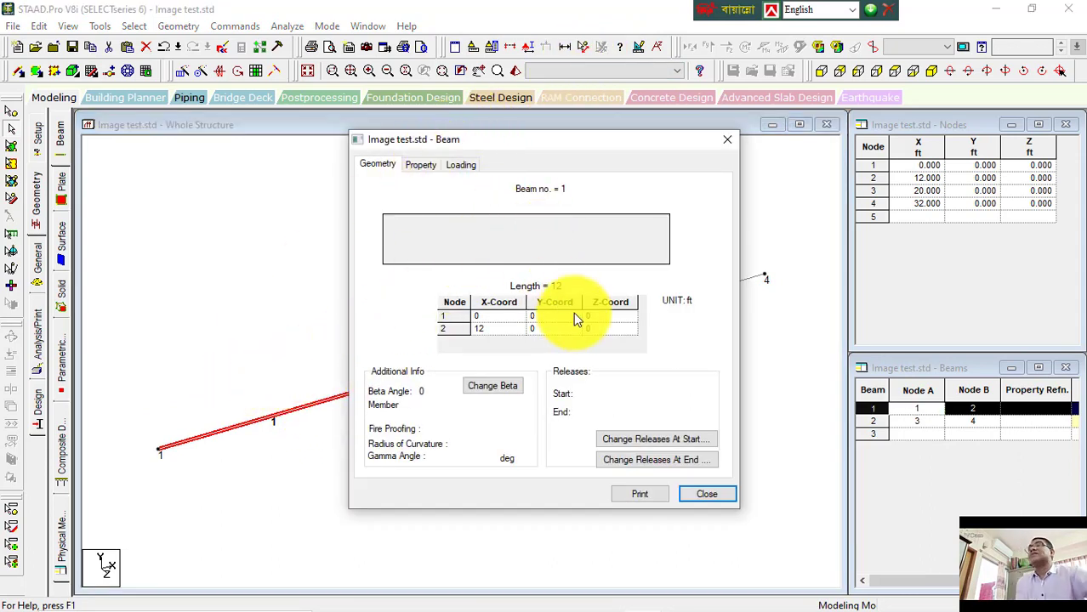
click(692, 495)
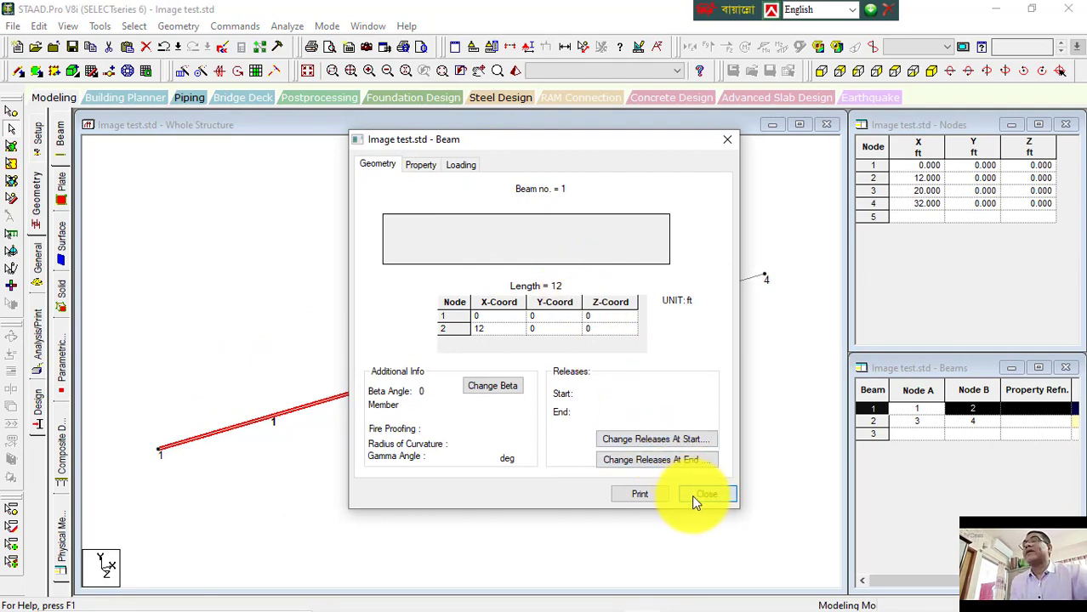
double_click(625, 314)
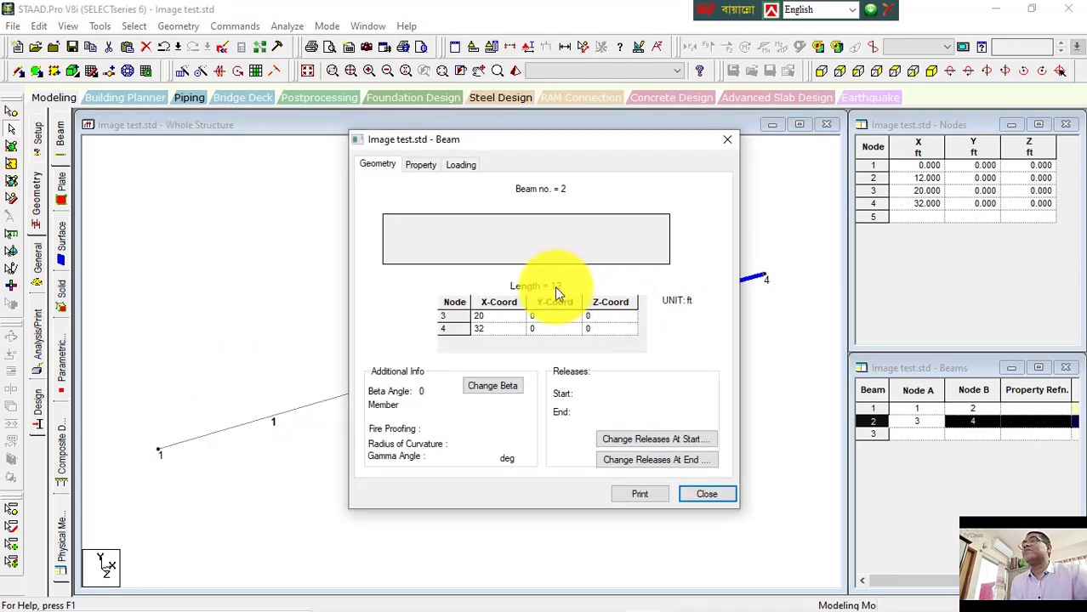
click(708, 494)
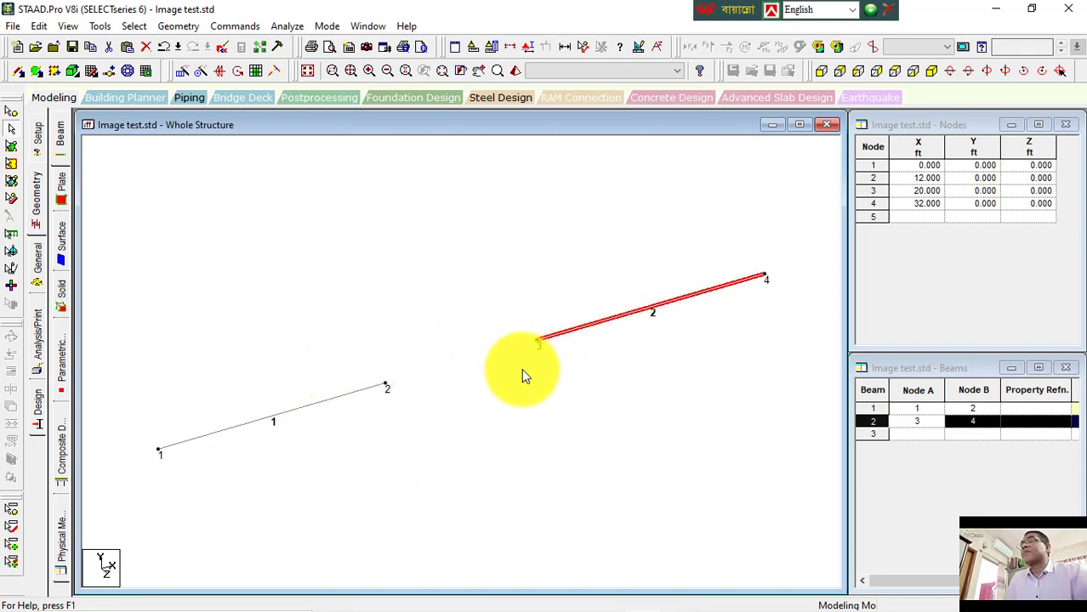
Step: Measure the distance between node 2 and node 3
click(583, 47)
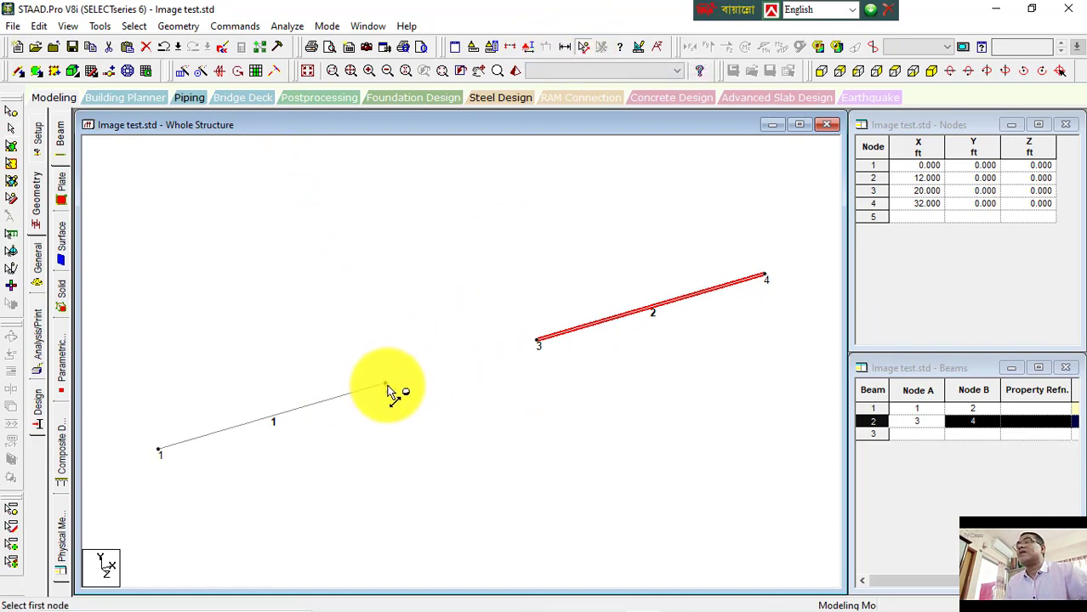
click(387, 388)
click(536, 343)
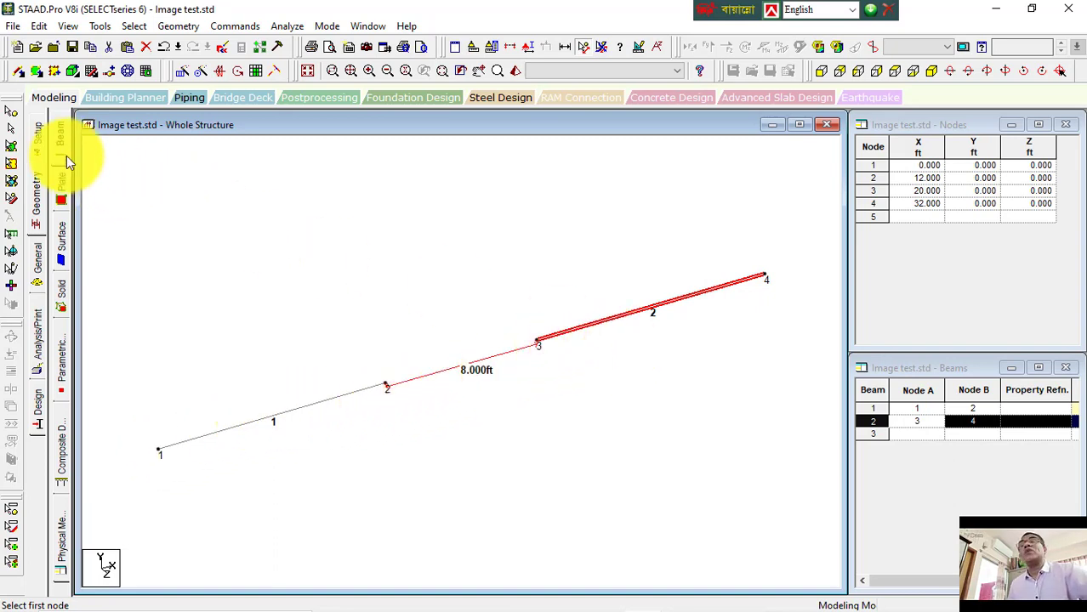
click(12, 129)
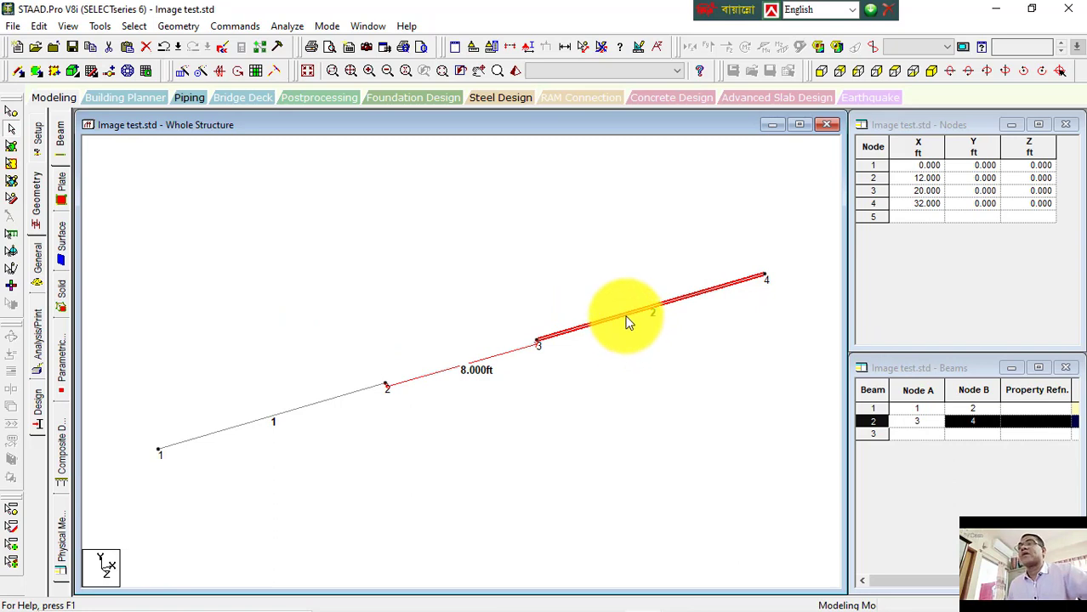
Step: Select beam 1 and paste it moved 50 ft along X
click(473, 429)
click(278, 415)
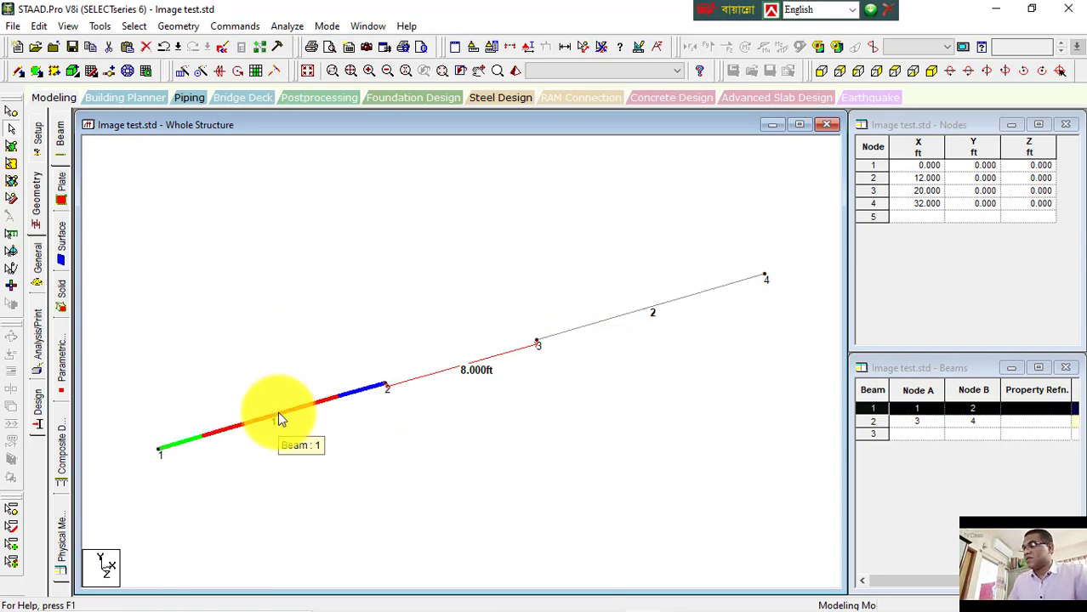
key(ctrl+v)
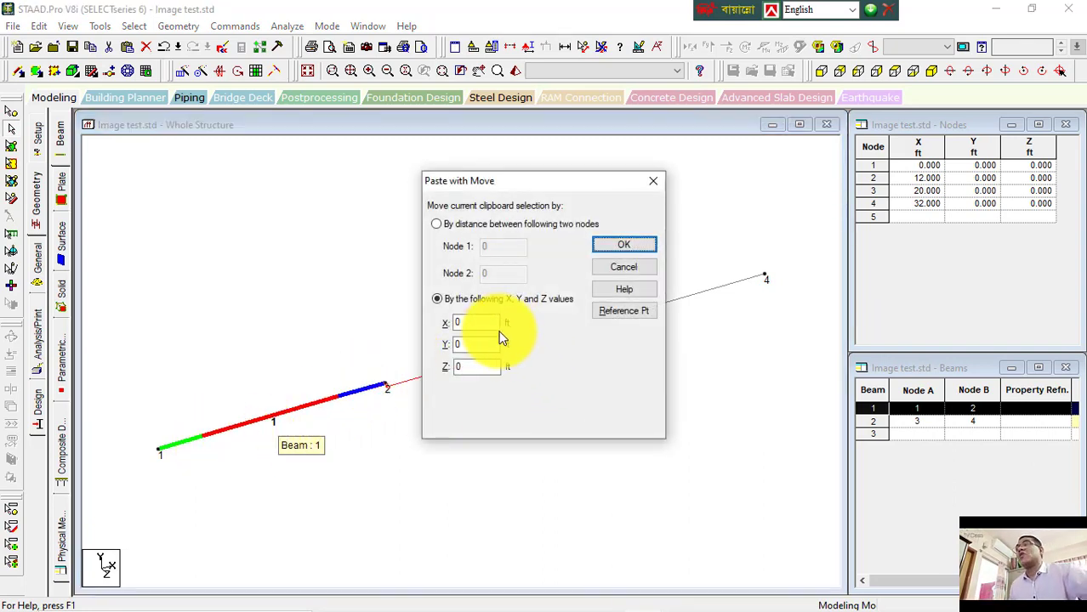
drag(481, 323, 408, 323)
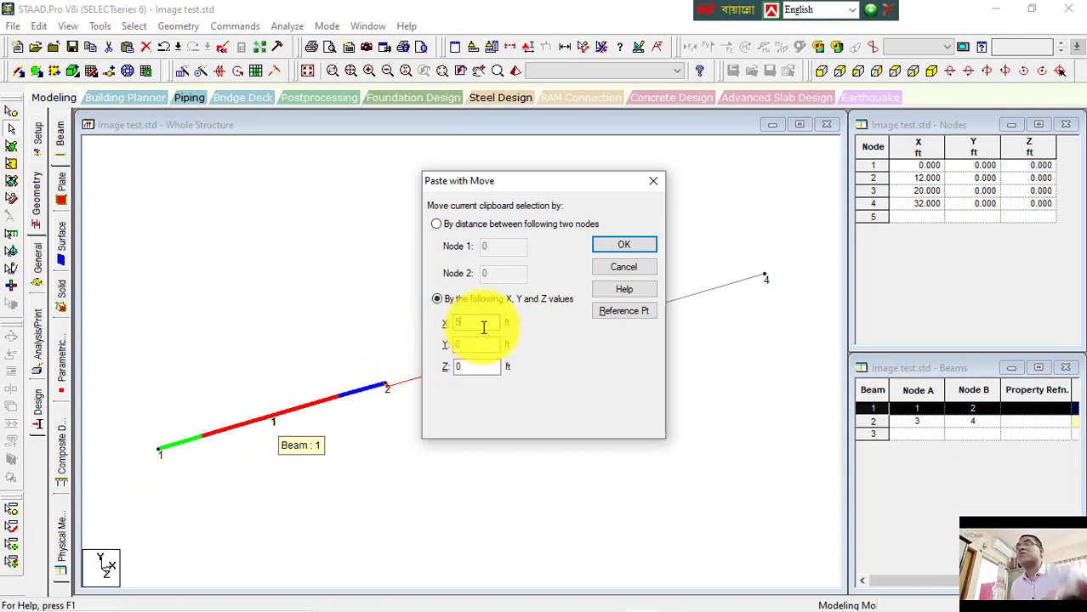
text(50)
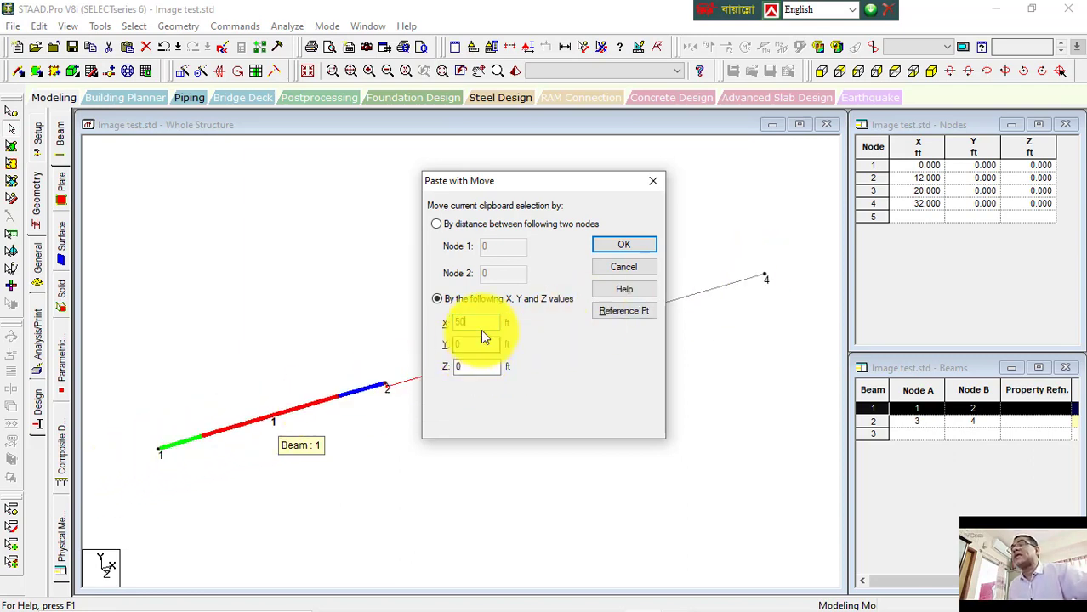
click(624, 245)
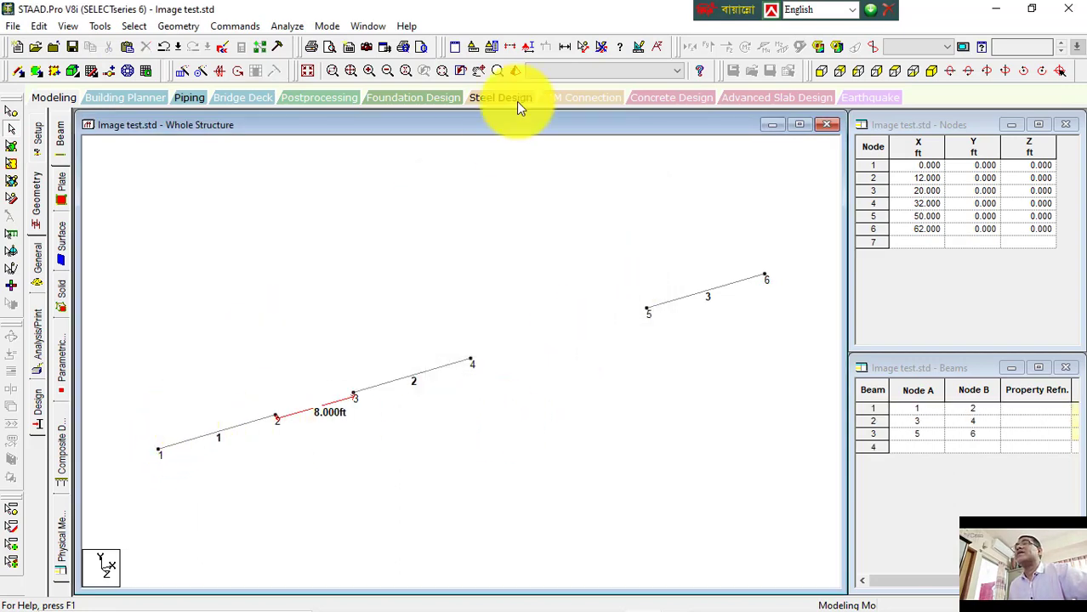
Step: Measure the distance between node 1 and node 5
click(584, 48)
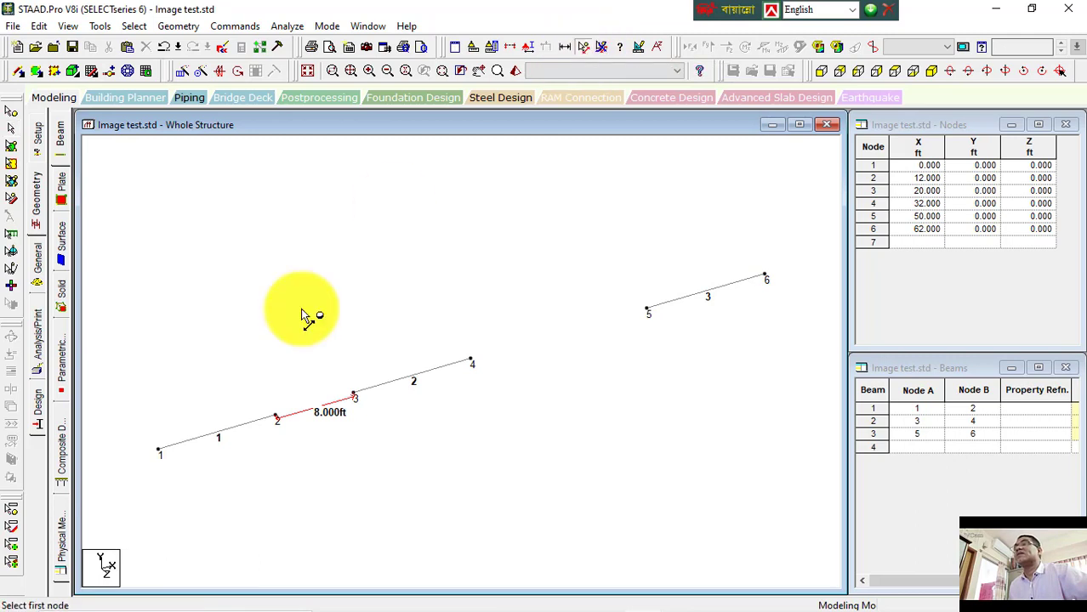
click(159, 450)
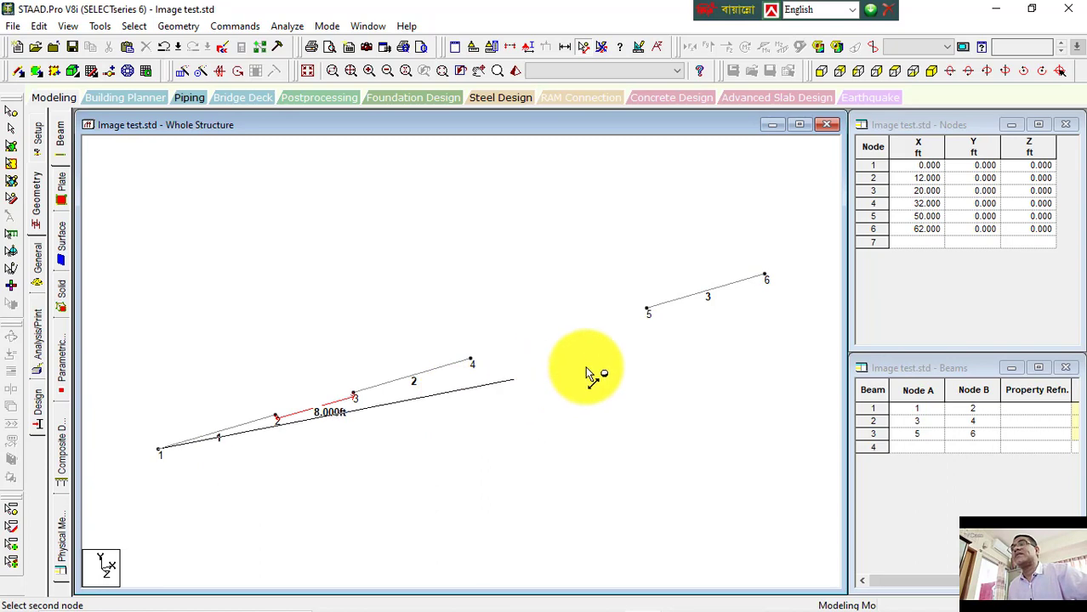
click(646, 312)
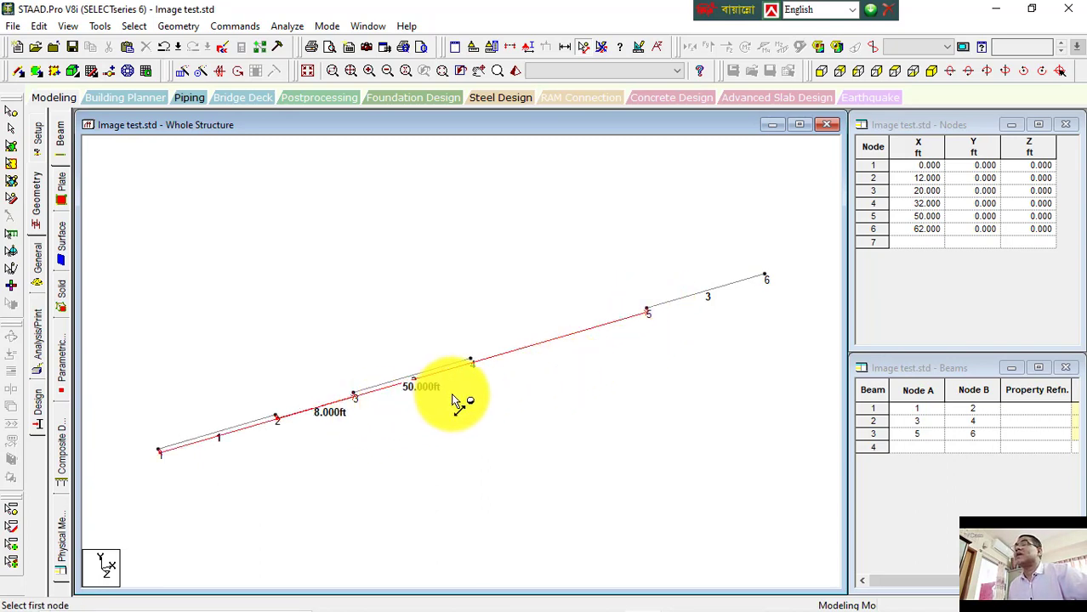
Step: Undo the two pasted beams to return to the single beam
click(11, 128)
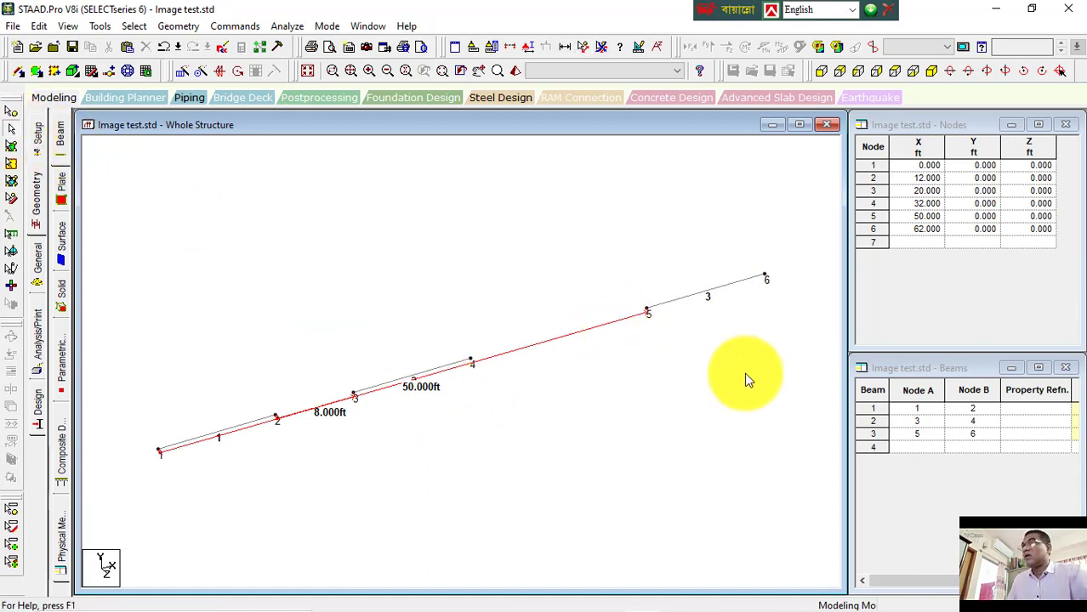
key(ctrl+z)
key(ctrl+z)
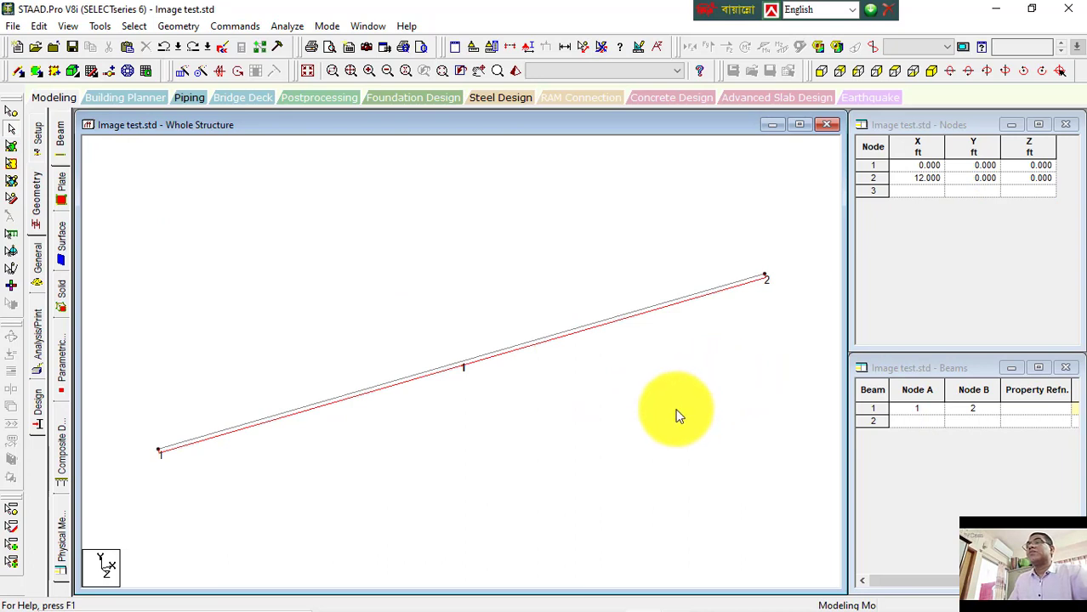
Step: Select beam 1 and paste it moved 12 ft along X
scroll(666, 388, down, 2)
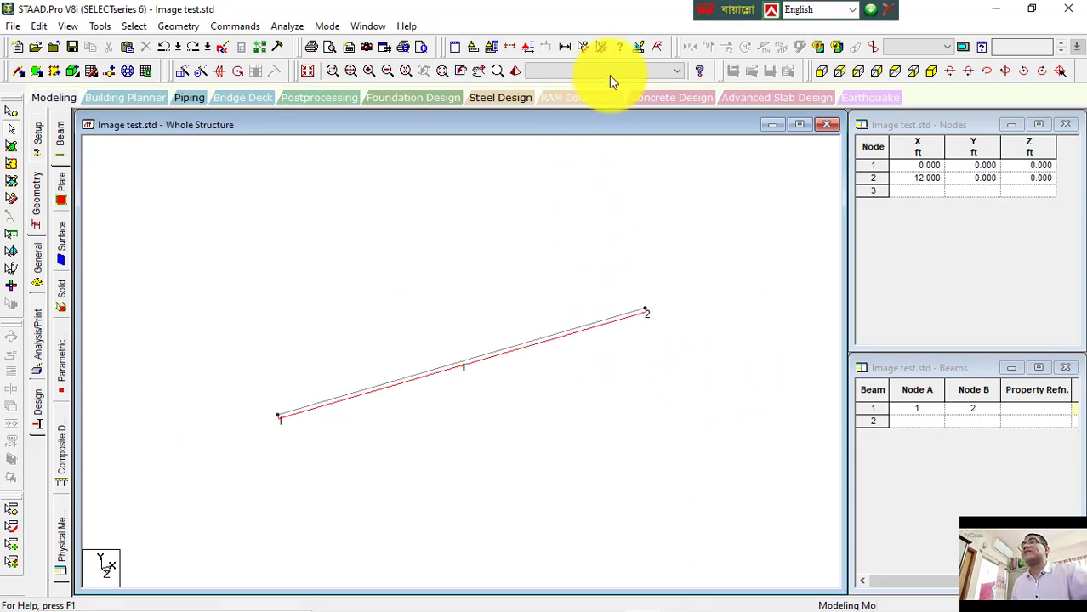
click(602, 53)
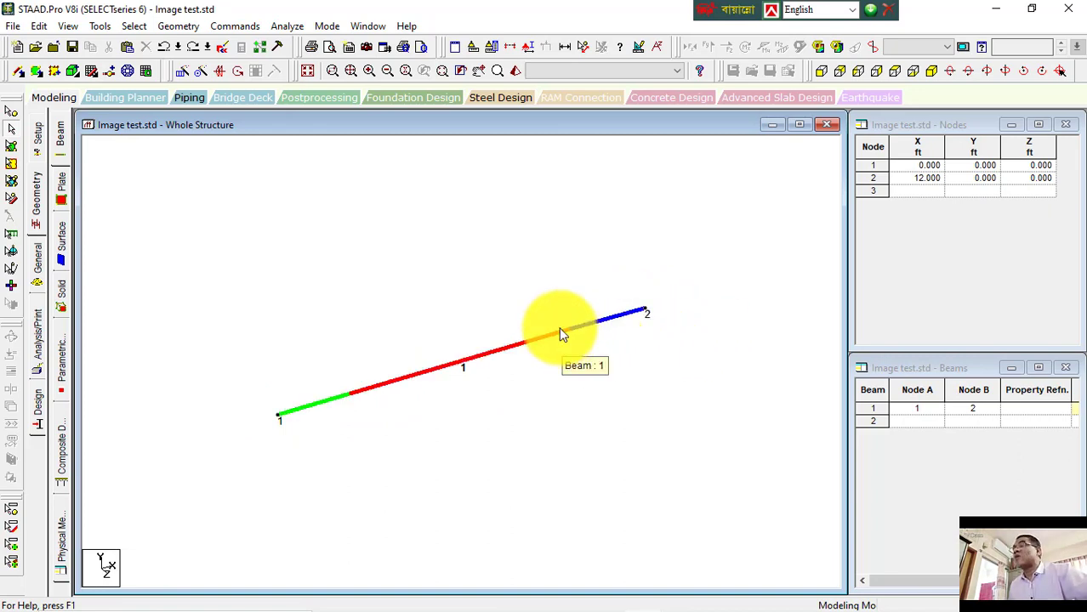
click(482, 358)
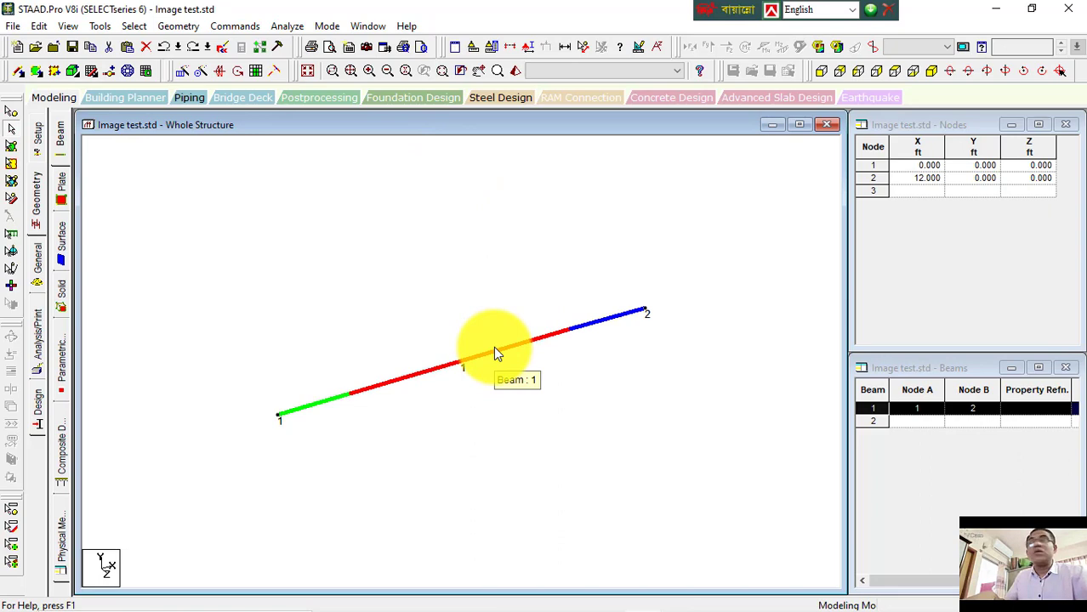
key(ctrl+v)
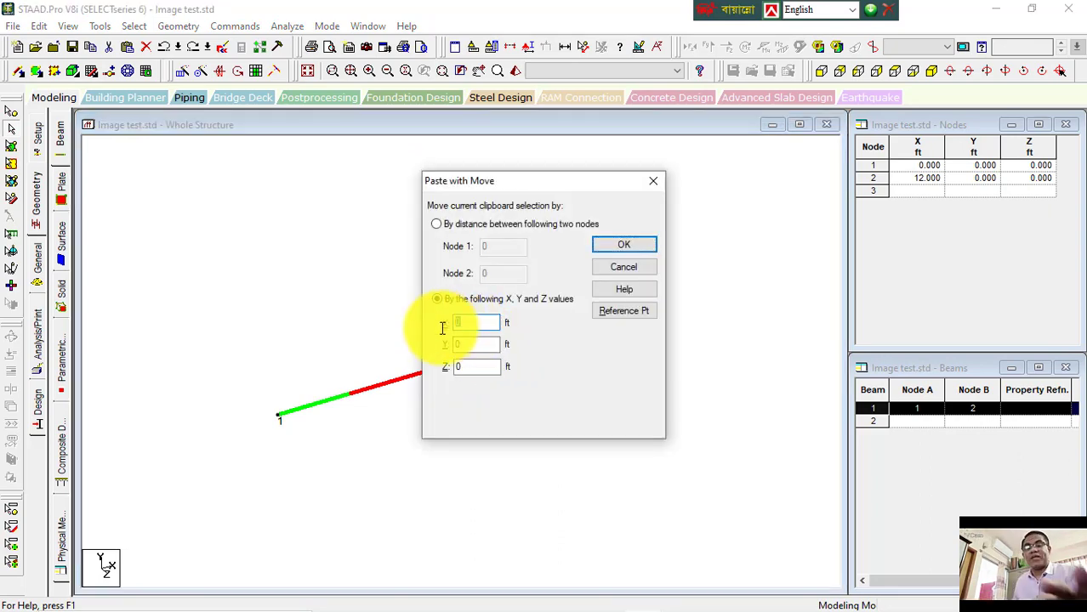
click(626, 247)
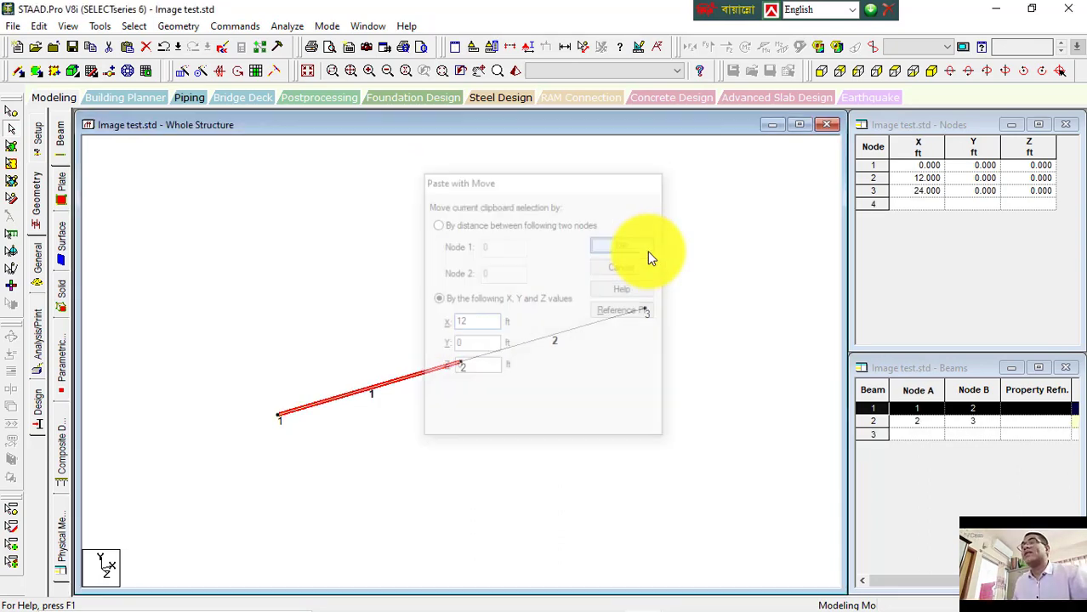
click(502, 387)
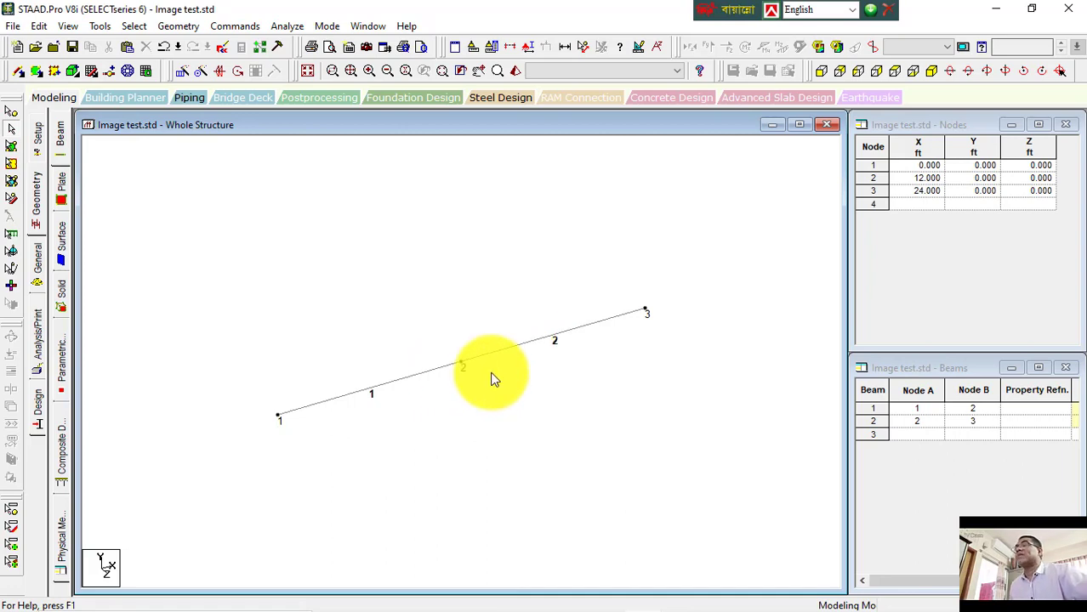
click(358, 396)
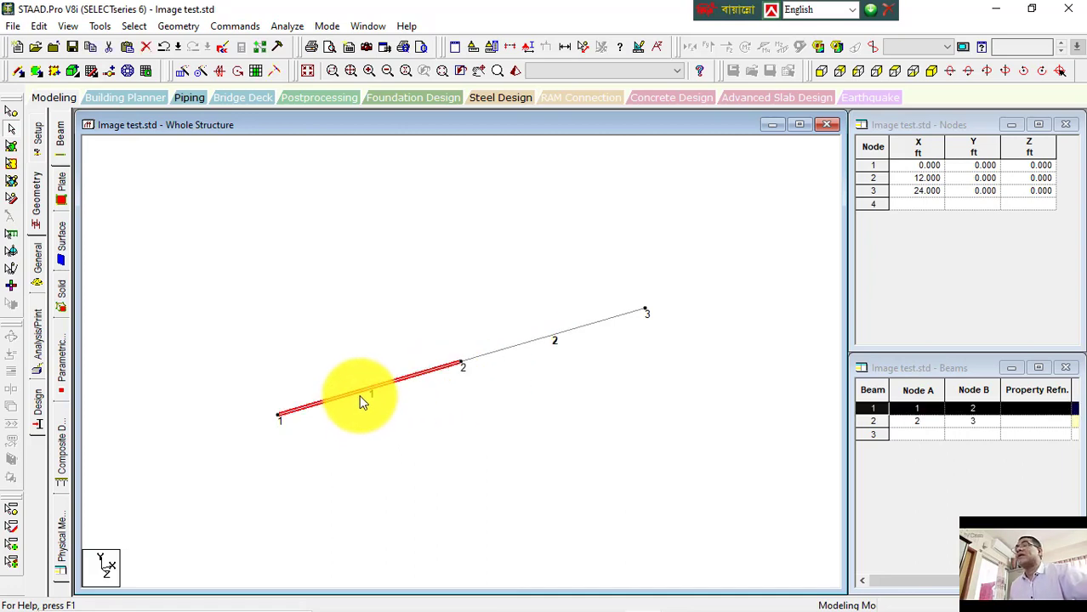
click(490, 356)
click(479, 395)
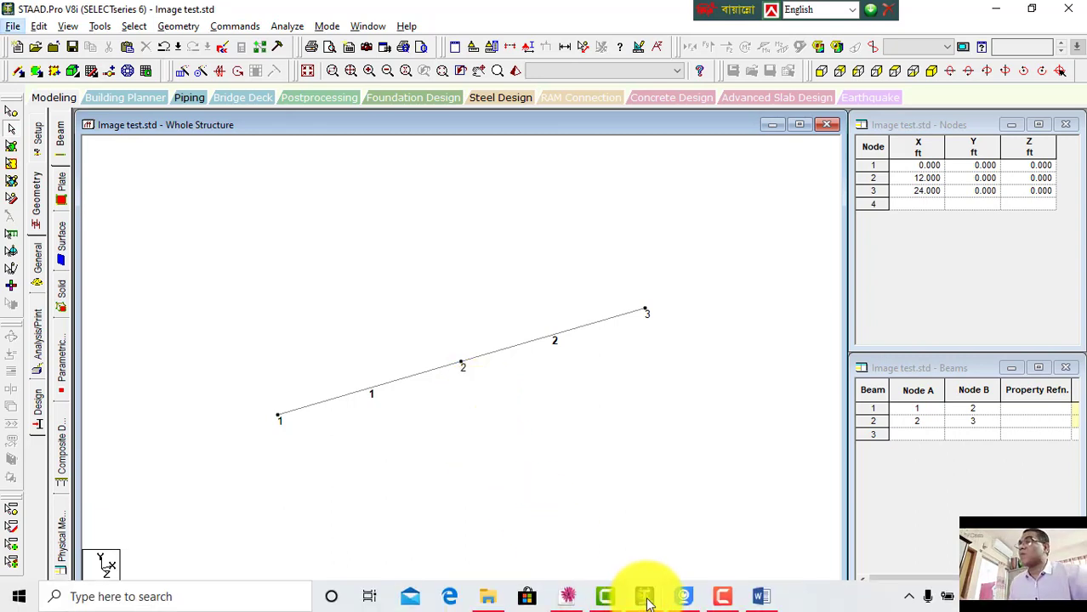
Step: Switch to the Word lecture notes, highlight the copy and paste beam lines, and return to STAAD.Pro
click(760, 595)
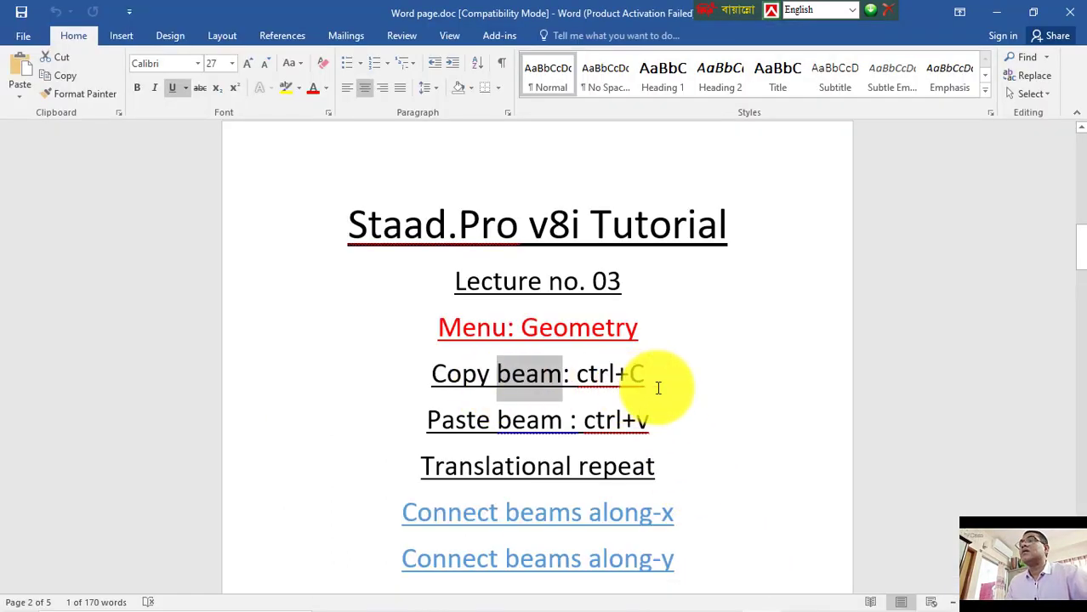
click(666, 415)
drag(619, 414, 451, 373)
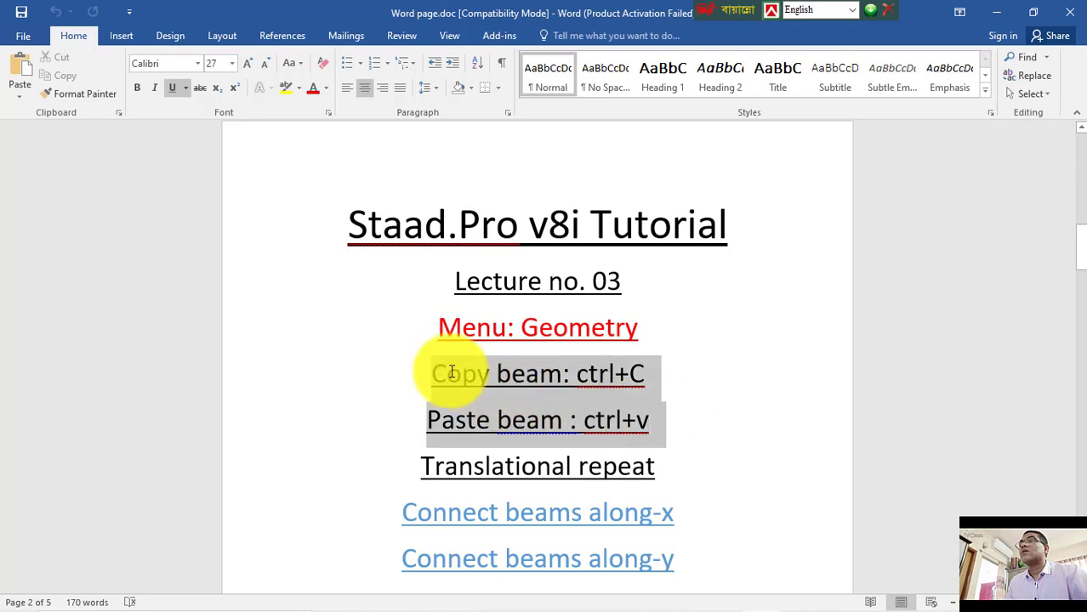
mouse_move(584, 600)
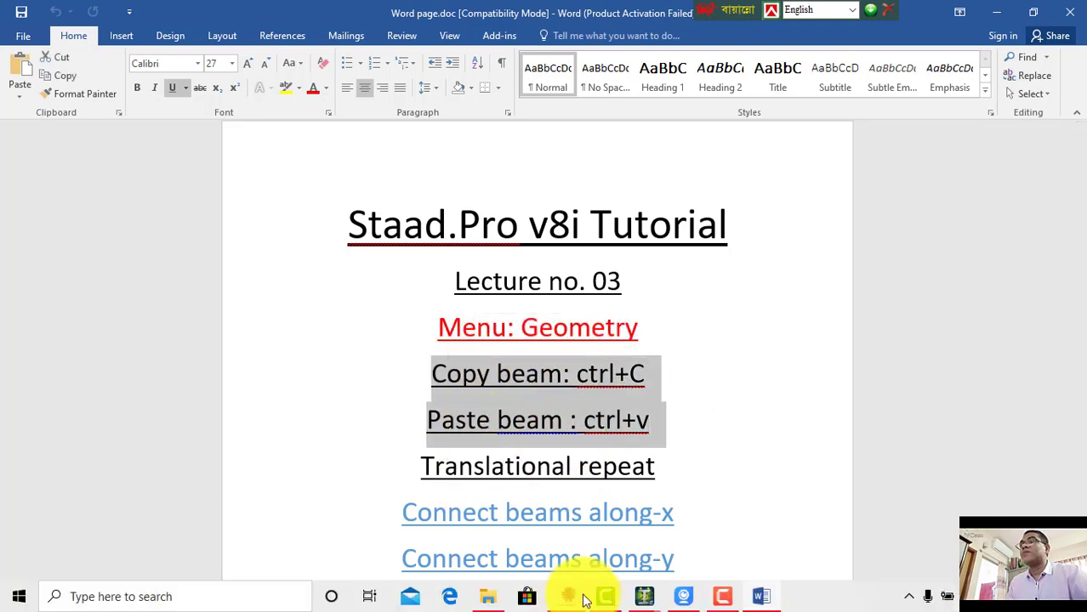
click(644, 596)
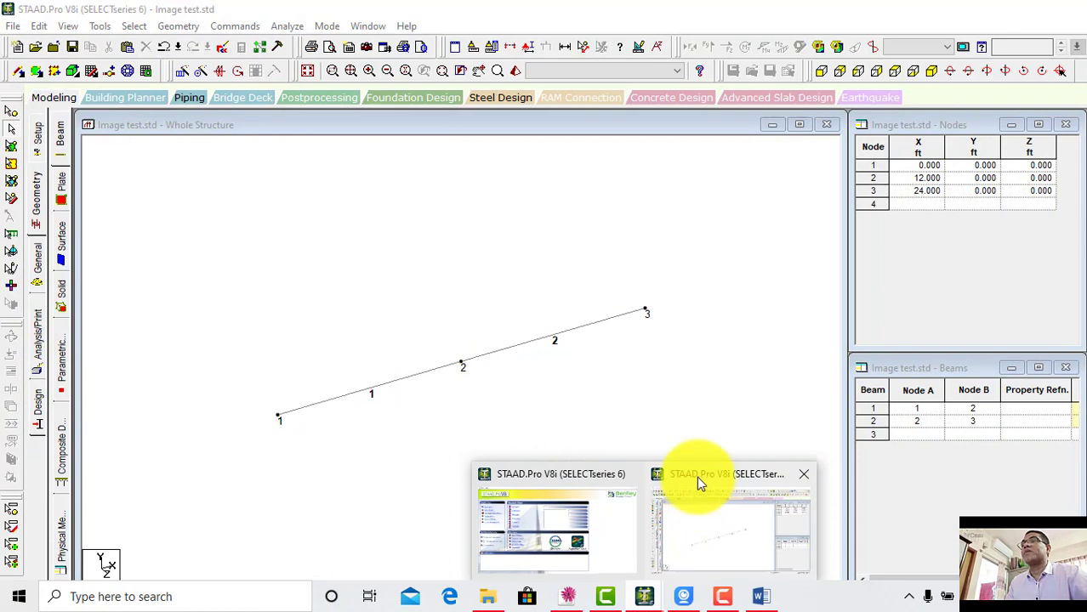
click(697, 481)
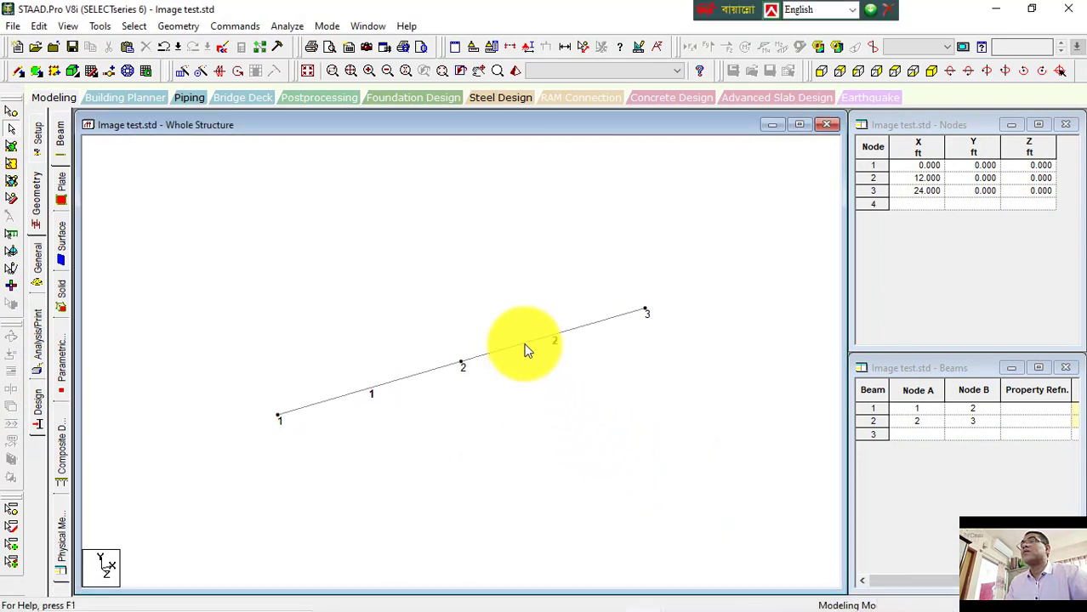
Step: Select beams 1 and 2 and set up a translational repeat along global Z with 7 steps
click(524, 344)
click(525, 400)
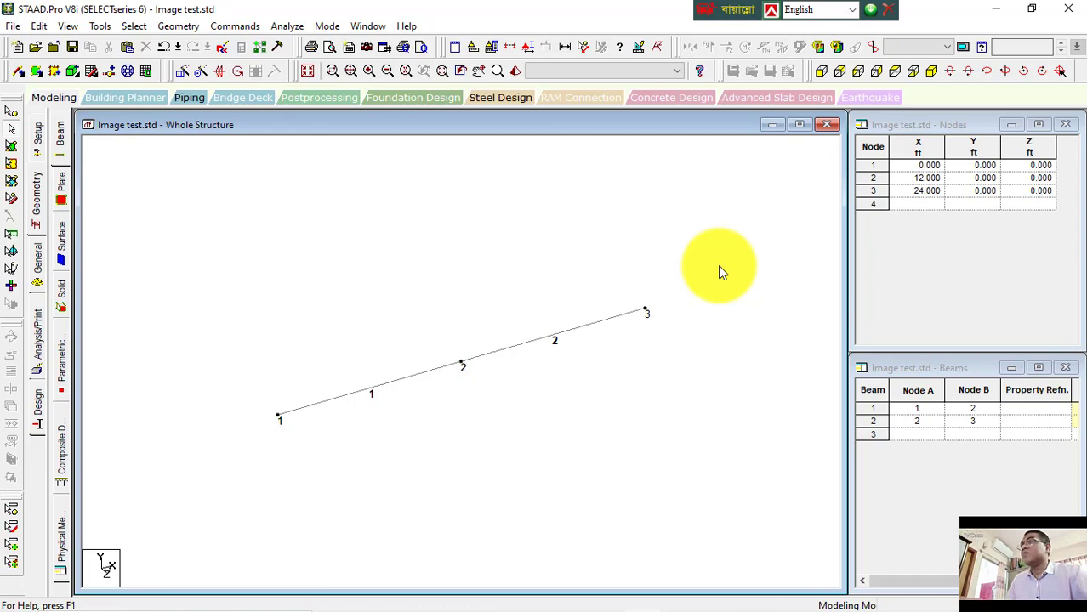
click(11, 135)
key(ctrl+a)
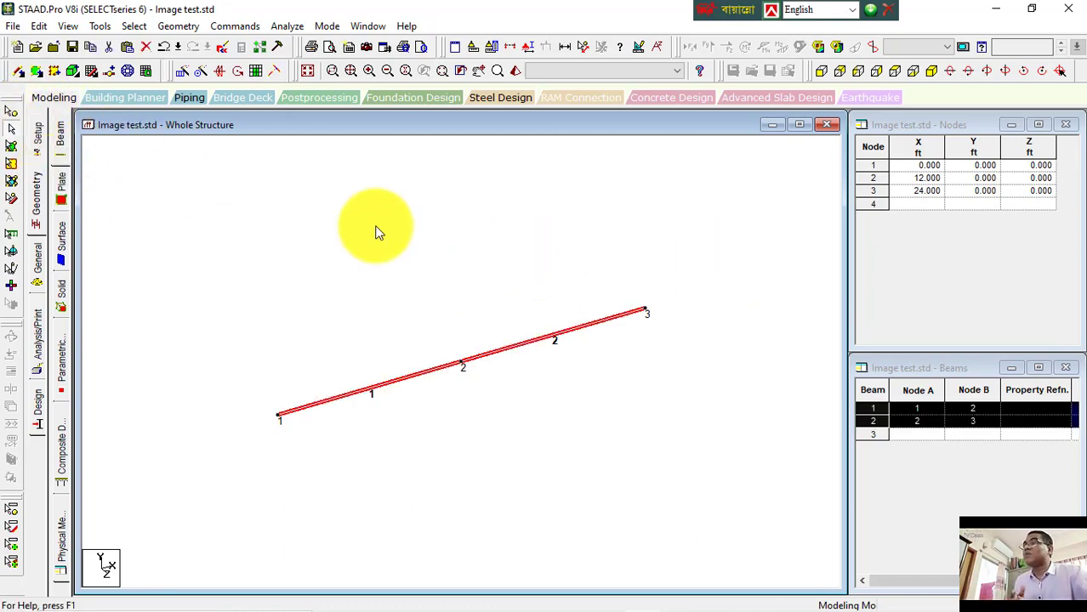
click(490, 305)
click(390, 389)
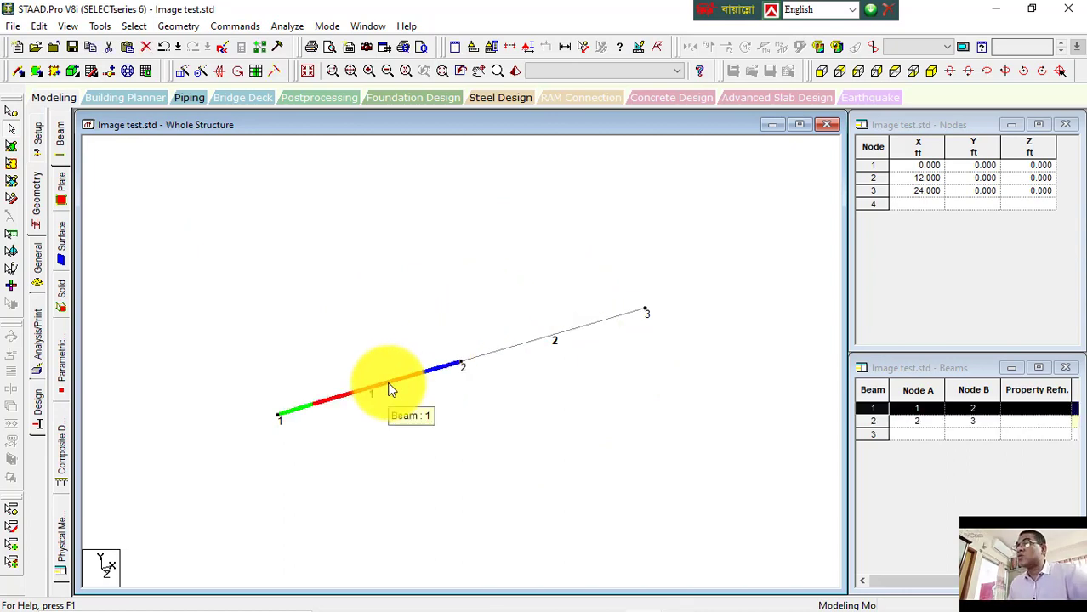
ctrl+click(557, 337)
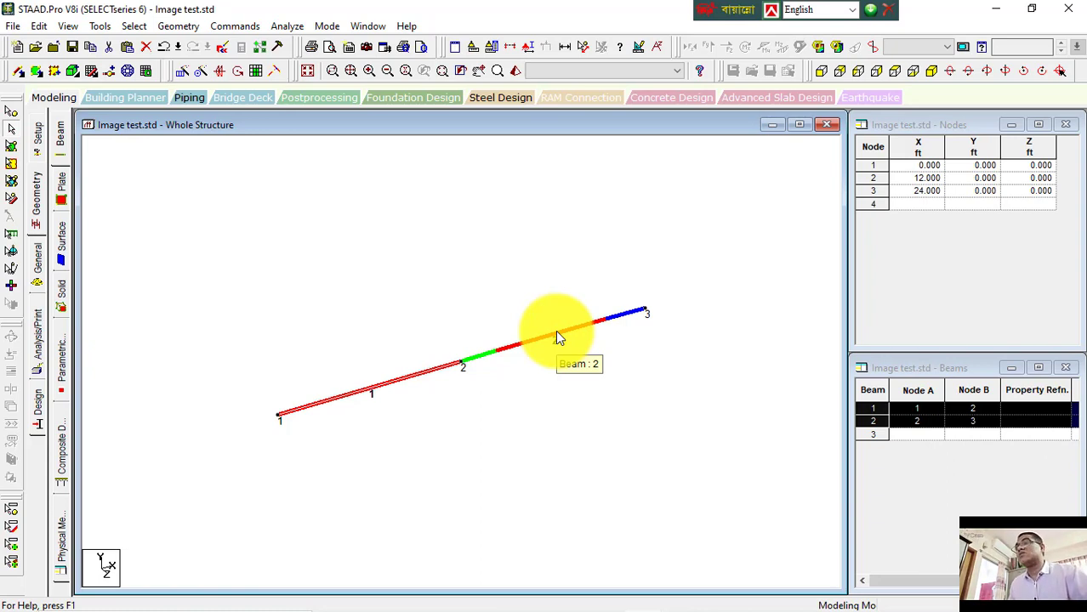
ctrl+click(557, 337)
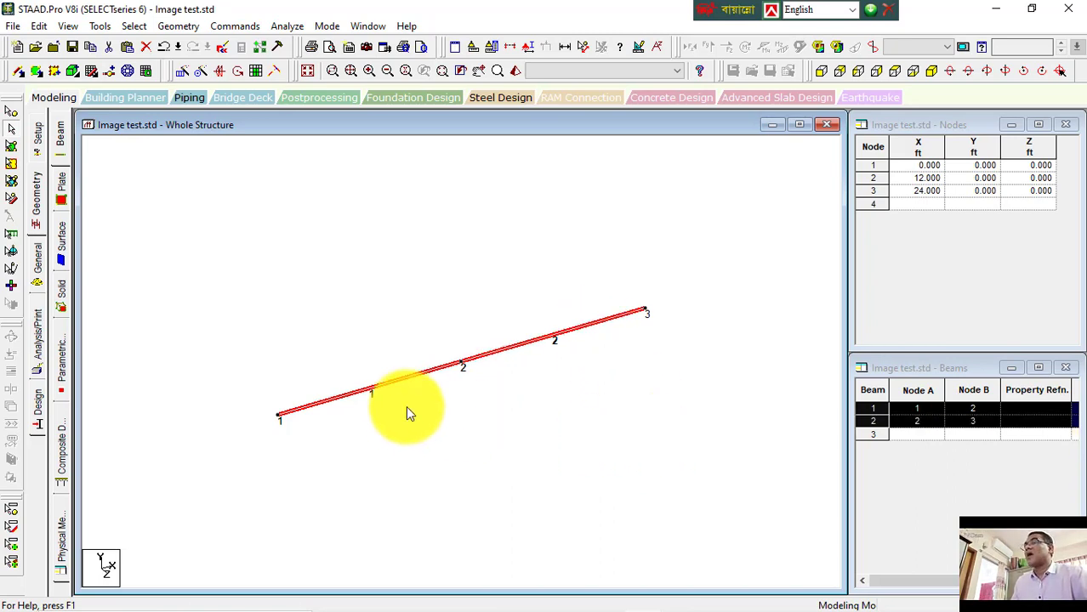
ctrl+click(365, 392)
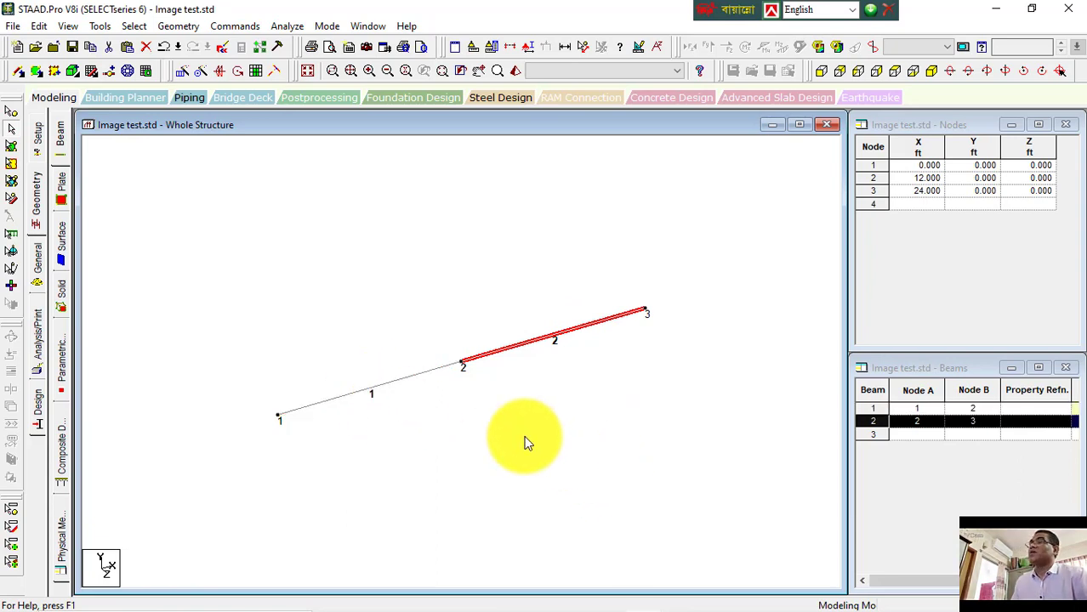
ctrl+click(431, 373)
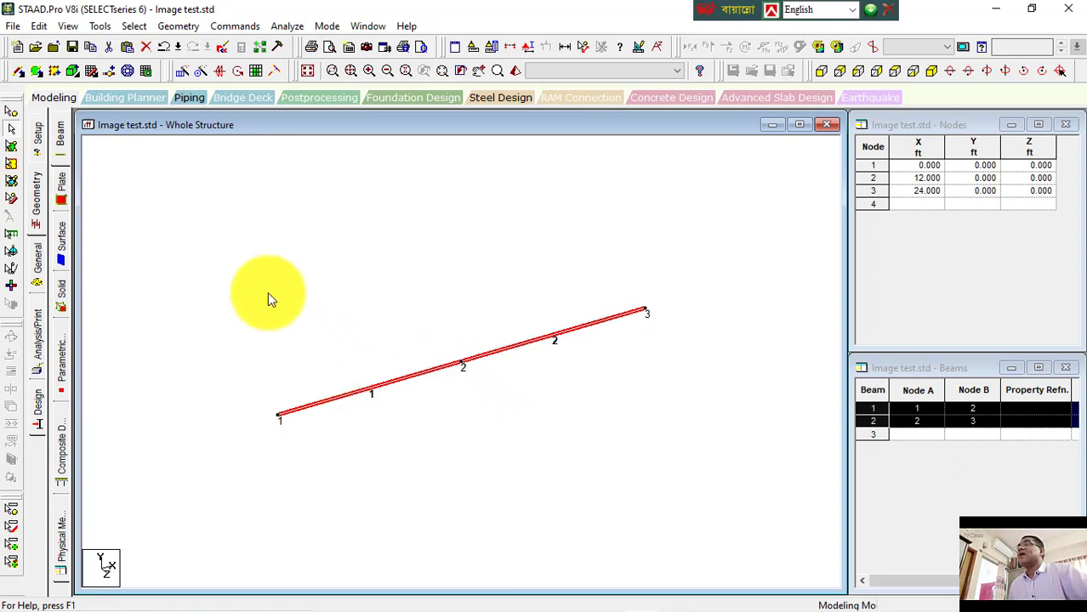
click(181, 71)
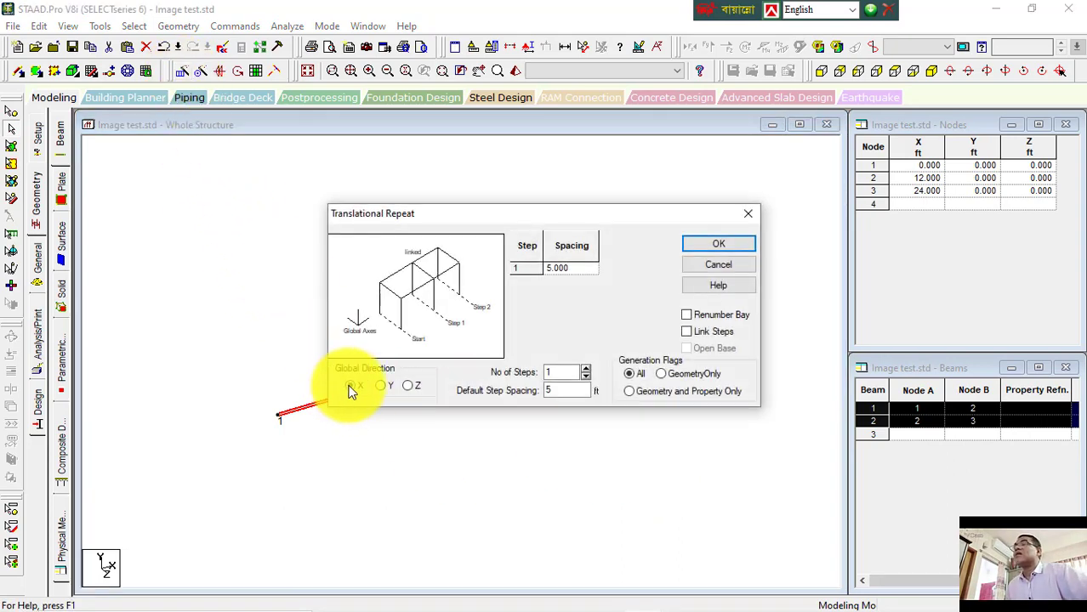
drag(538, 224, 385, 155)
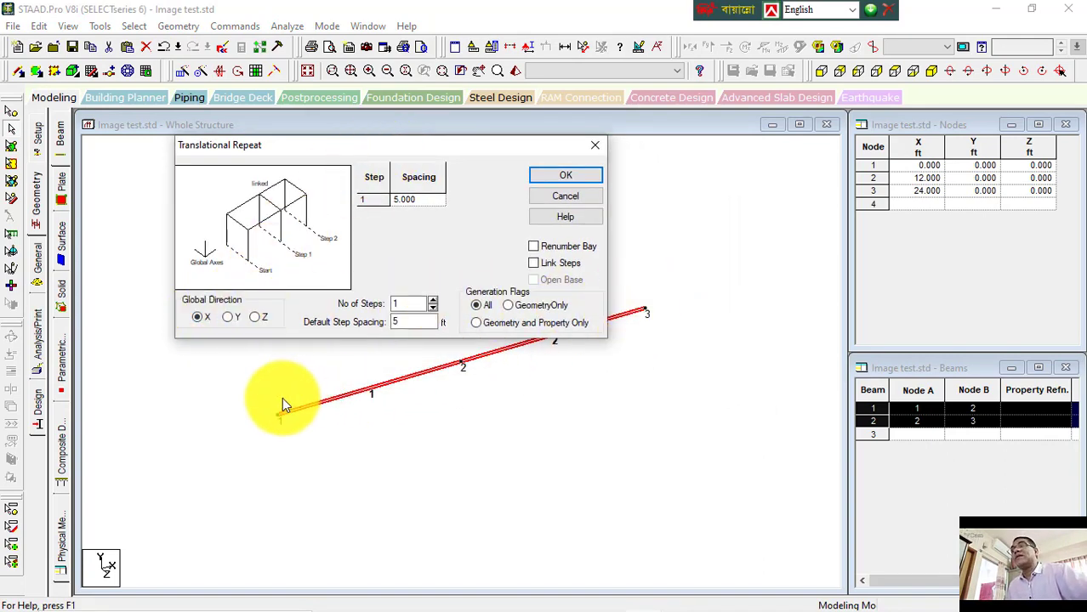
click(255, 318)
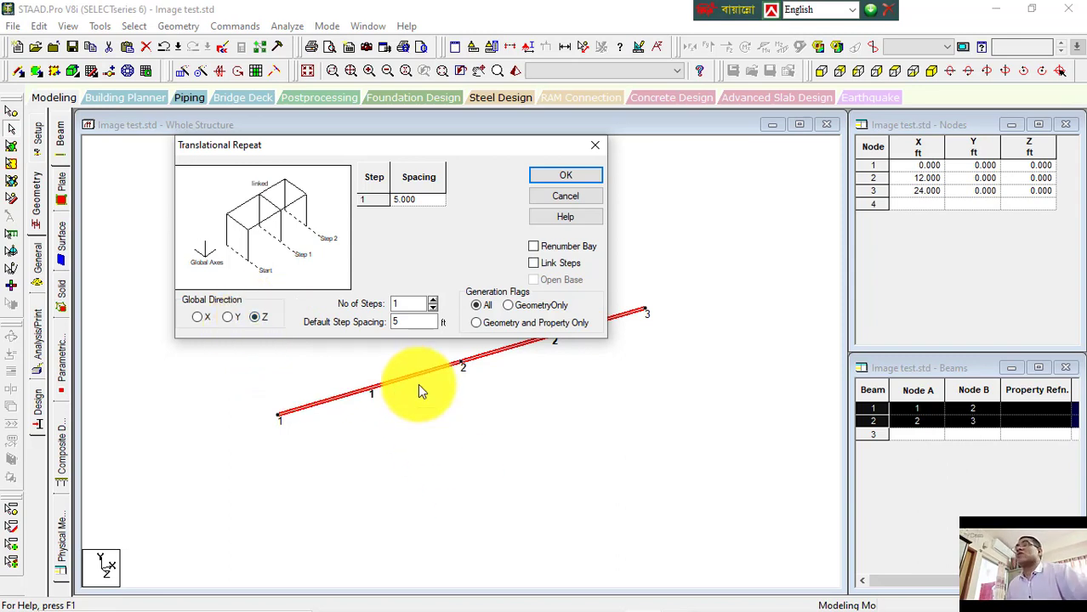
click(433, 301)
click(433, 301)
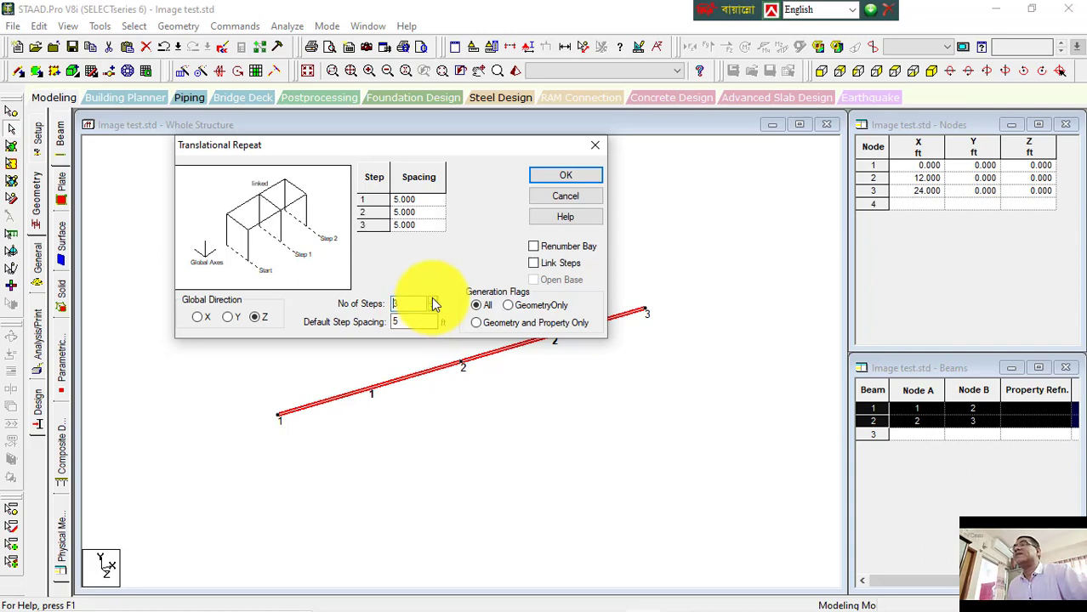
click(433, 301)
click(432, 301)
click(433, 301)
click(433, 301)
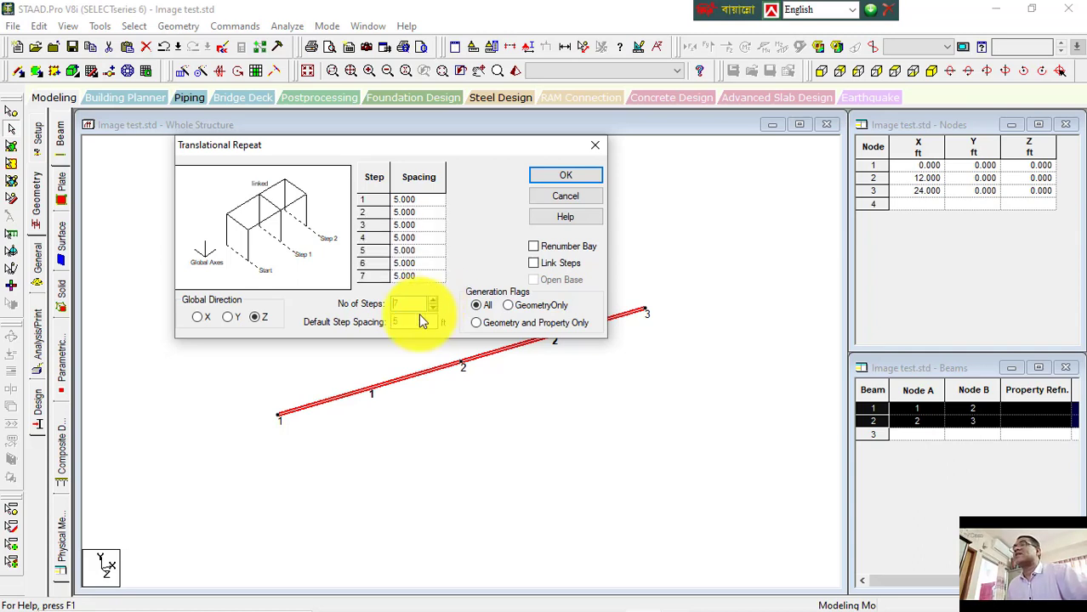
Step: Set the seven step spacings to 15, 18, 20, 18, 15, 12 and 20 ft and generate the repeated beams
drag(418, 321, 354, 324)
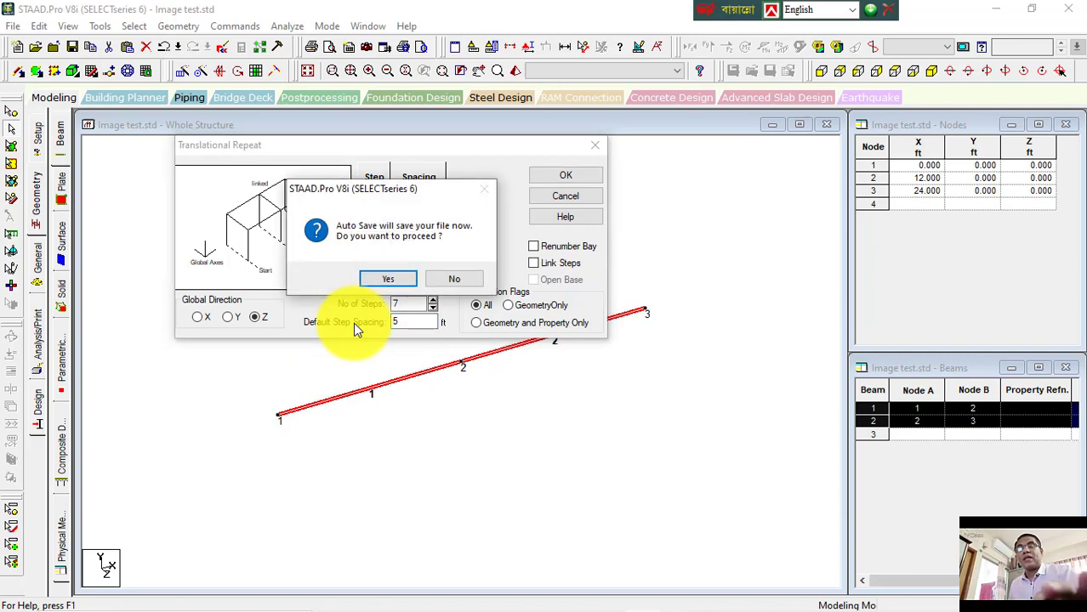
click(451, 282)
drag(428, 321, 387, 326)
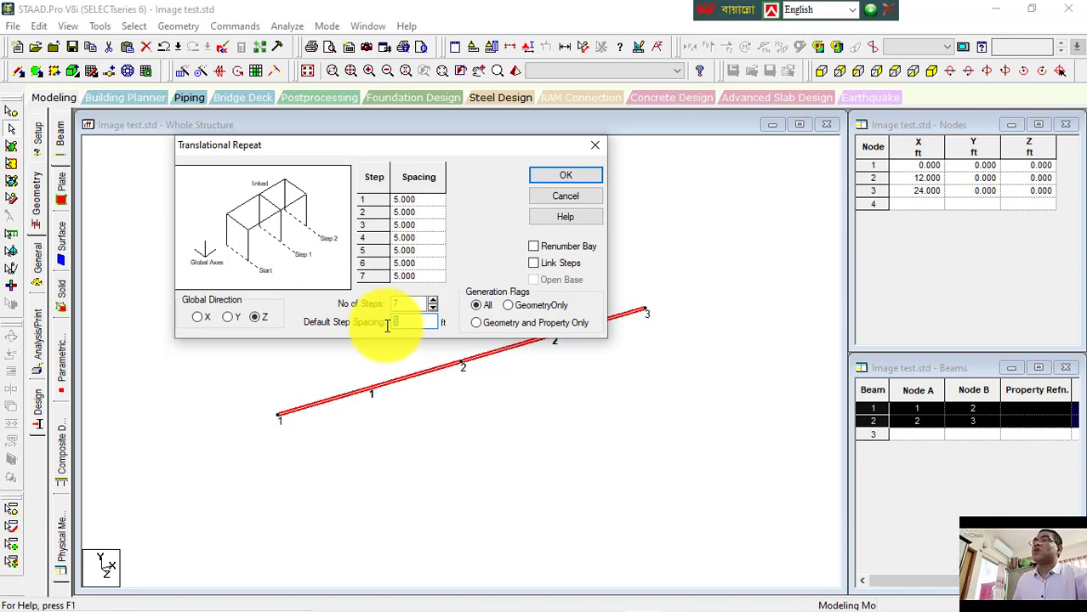
click(435, 197)
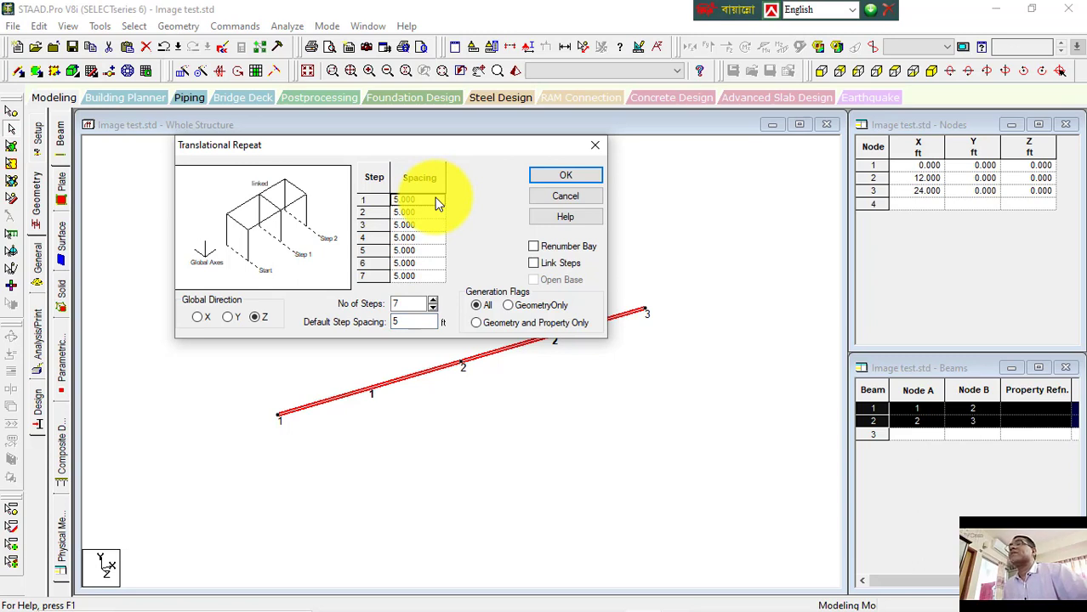
text(15)
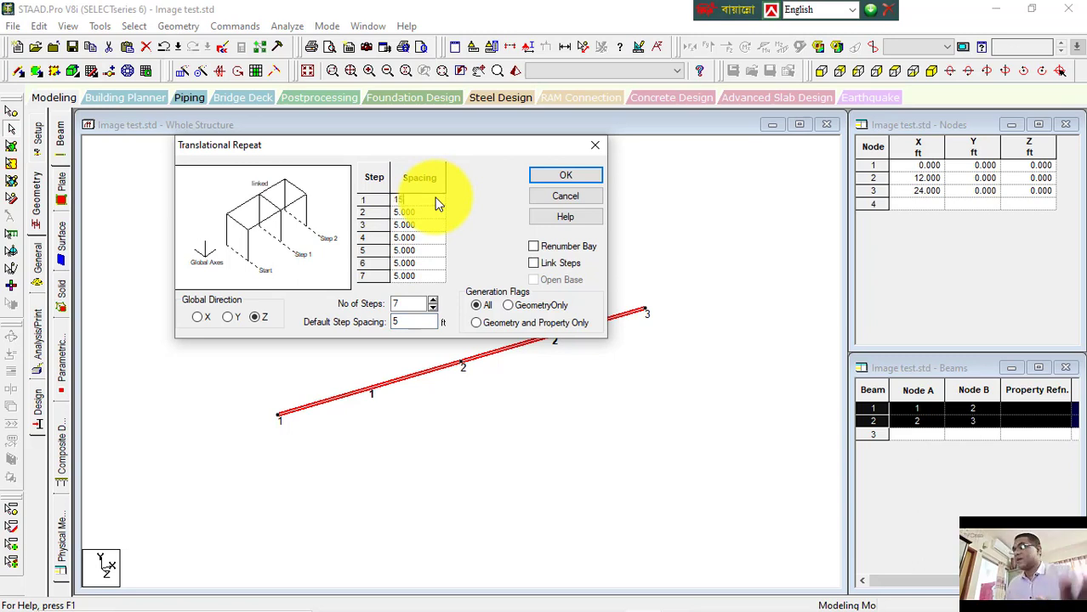
key(Down)
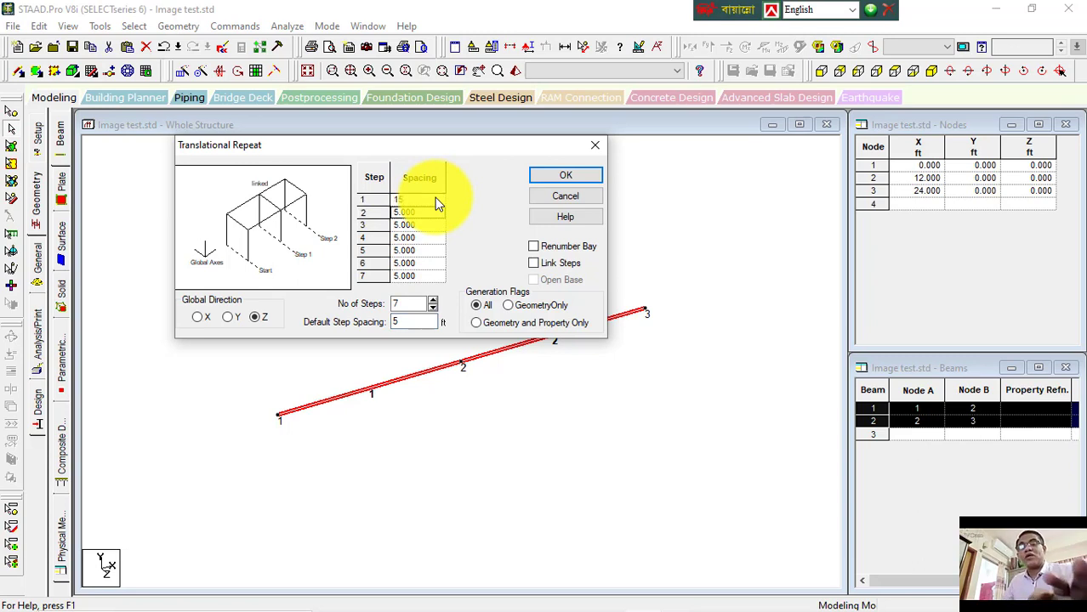
text(18)
key(Down)
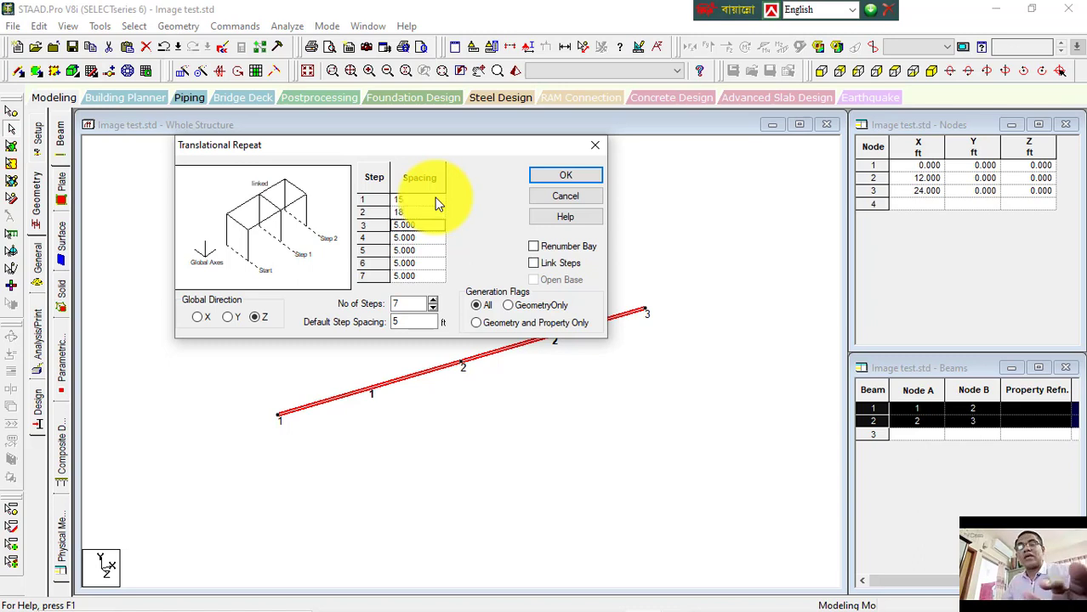
text(20)
key(Down)
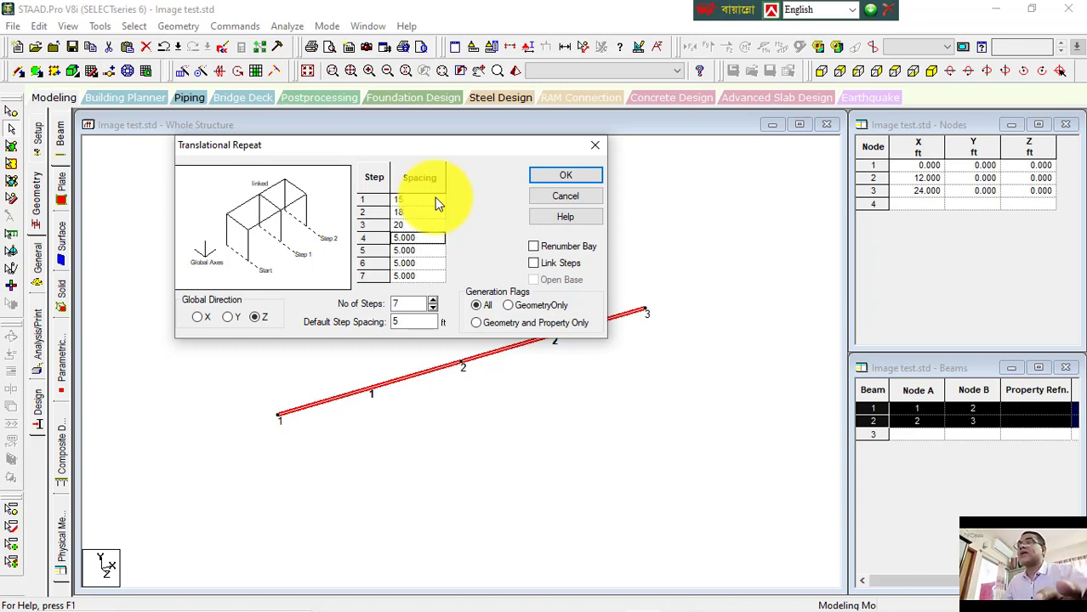
text(18)
key(Down)
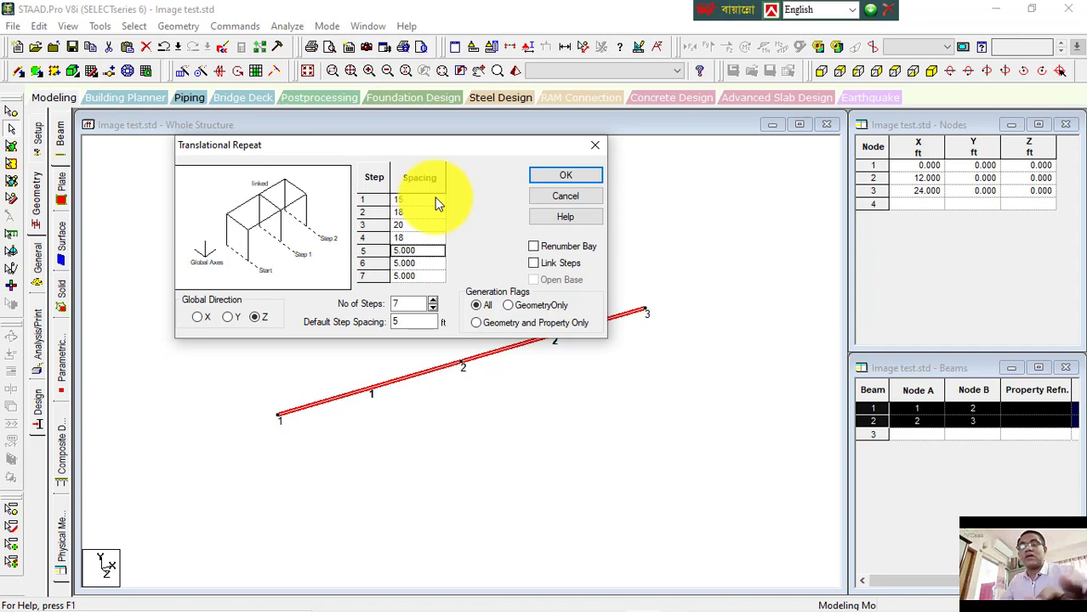
text(15)
key(Down)
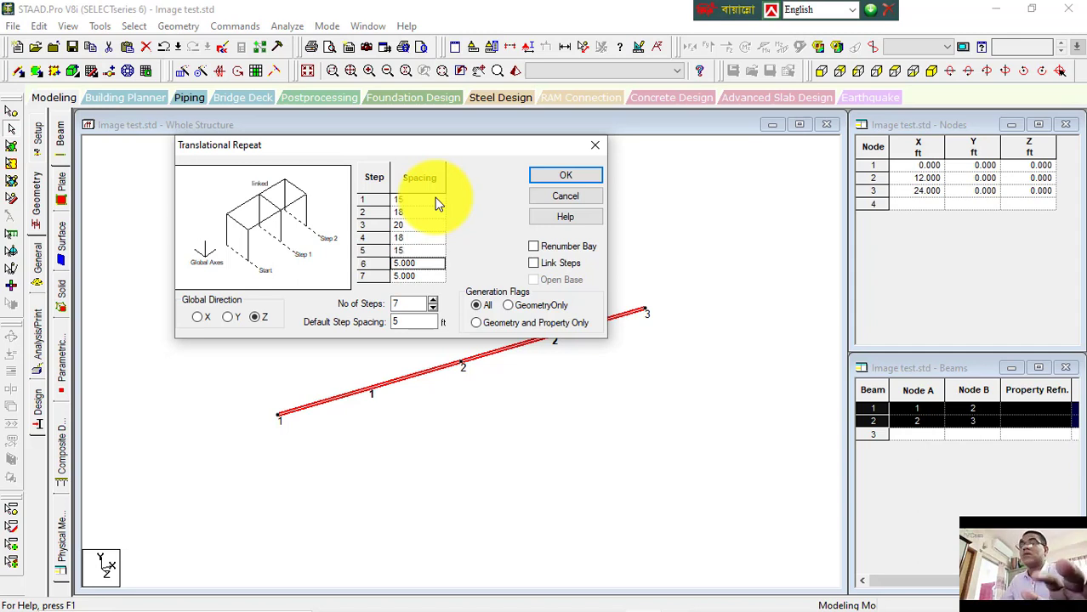
text(12)
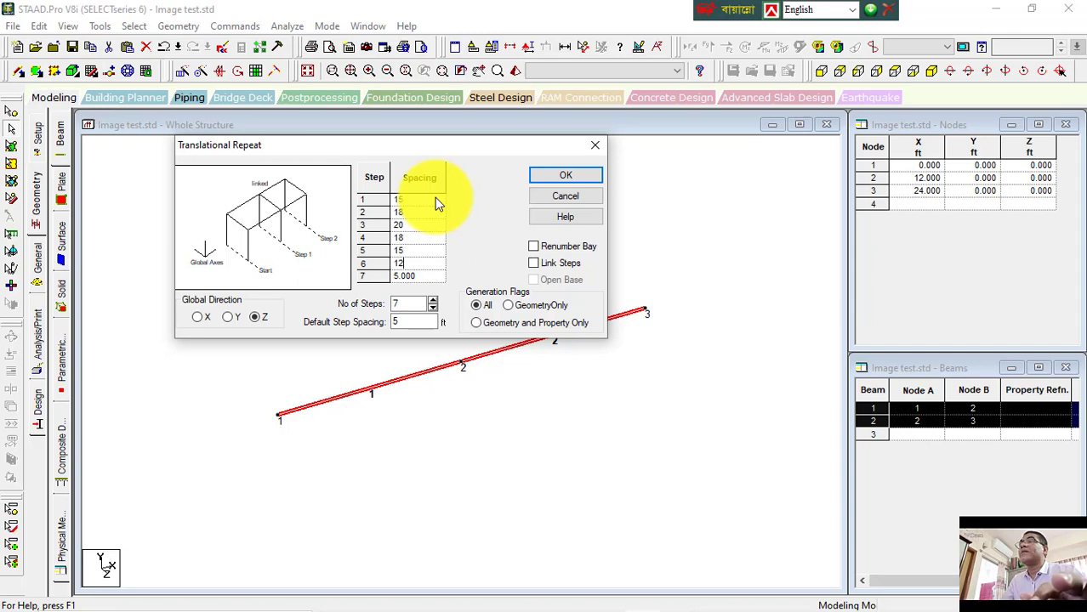
key(Down)
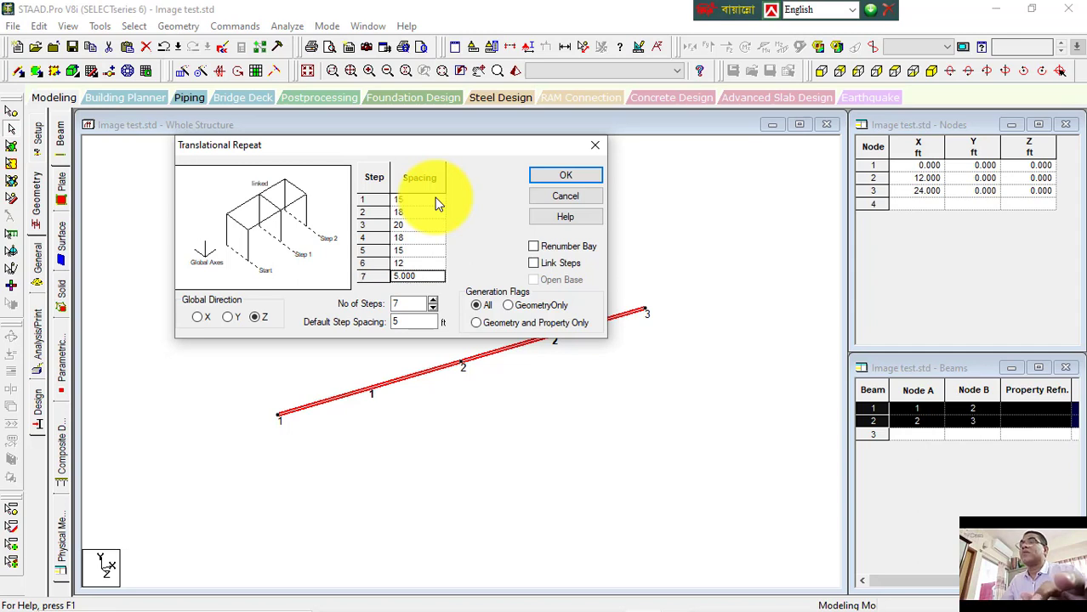
text(20)
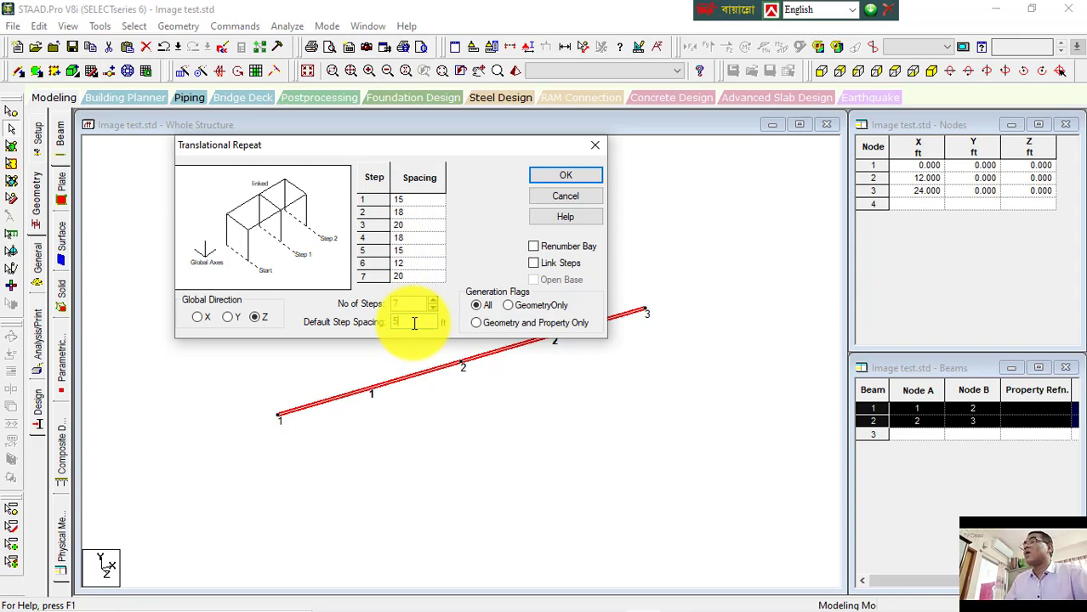
drag(414, 322, 307, 323)
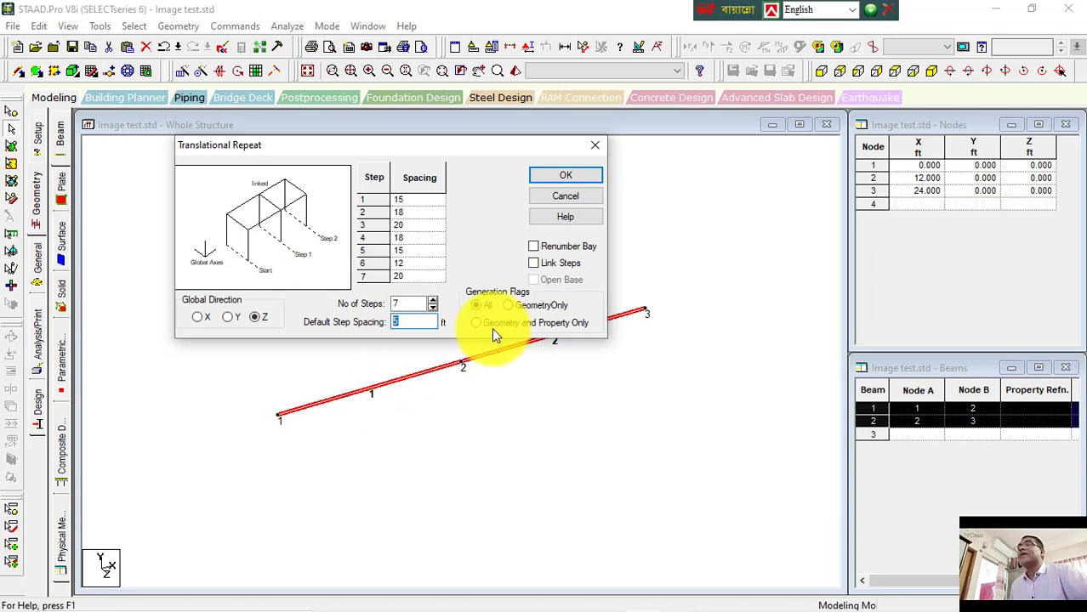
click(566, 176)
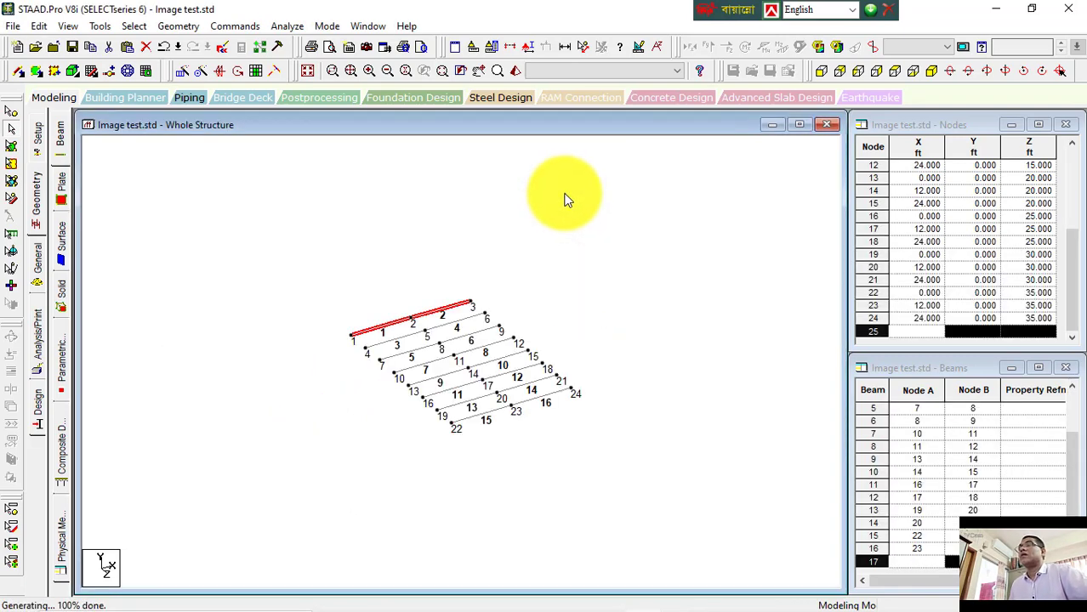
Step: Measure the distances between the start nodes of successive repeated beams
scroll(513, 357, up, 5)
middle_drag(517, 337, 504, 304)
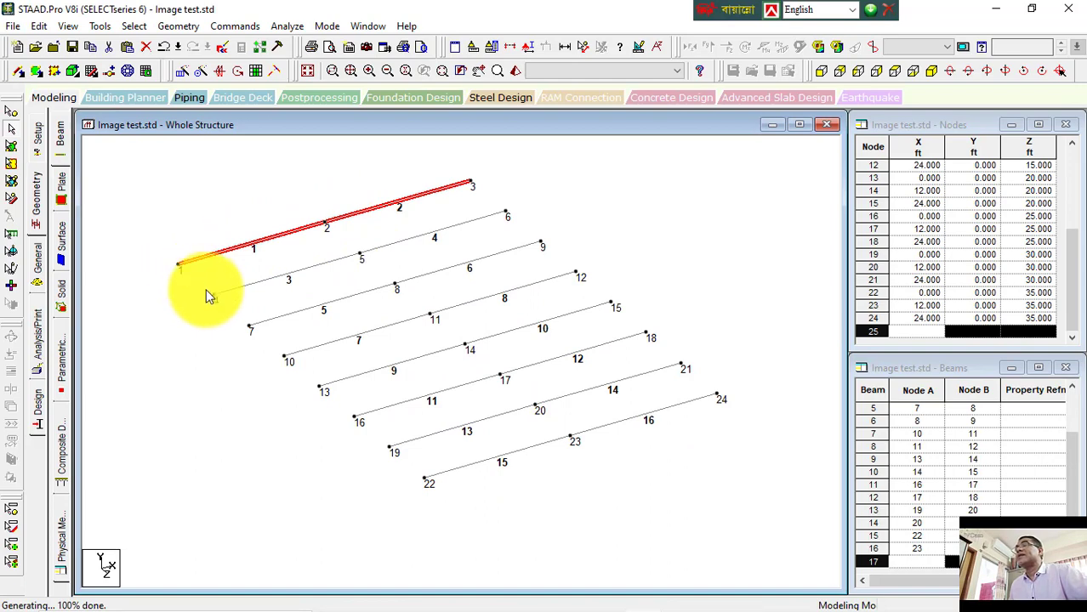
click(190, 305)
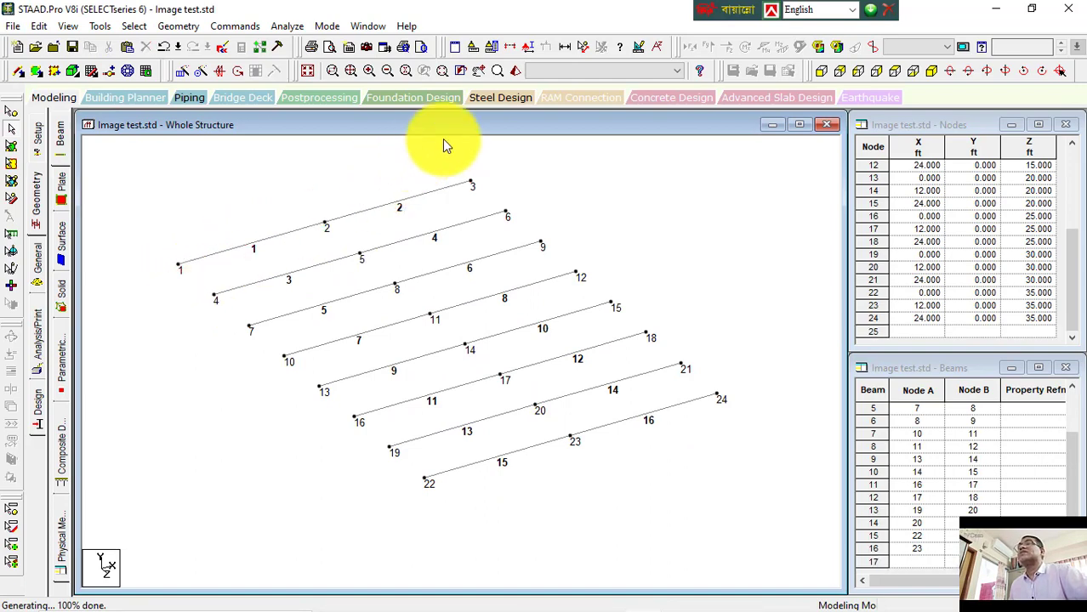
click(581, 48)
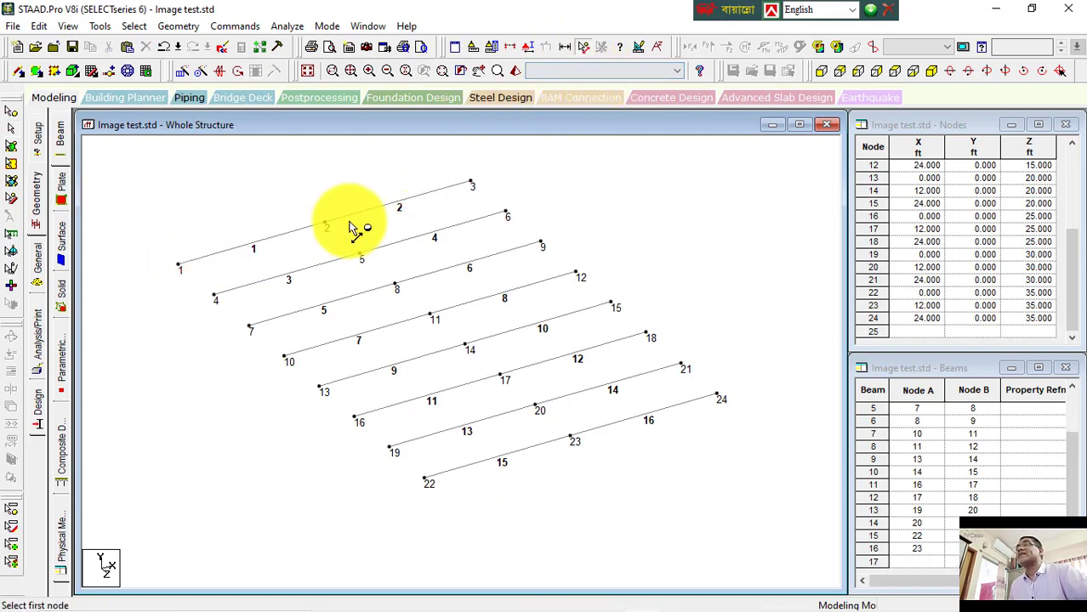
click(179, 269)
click(216, 299)
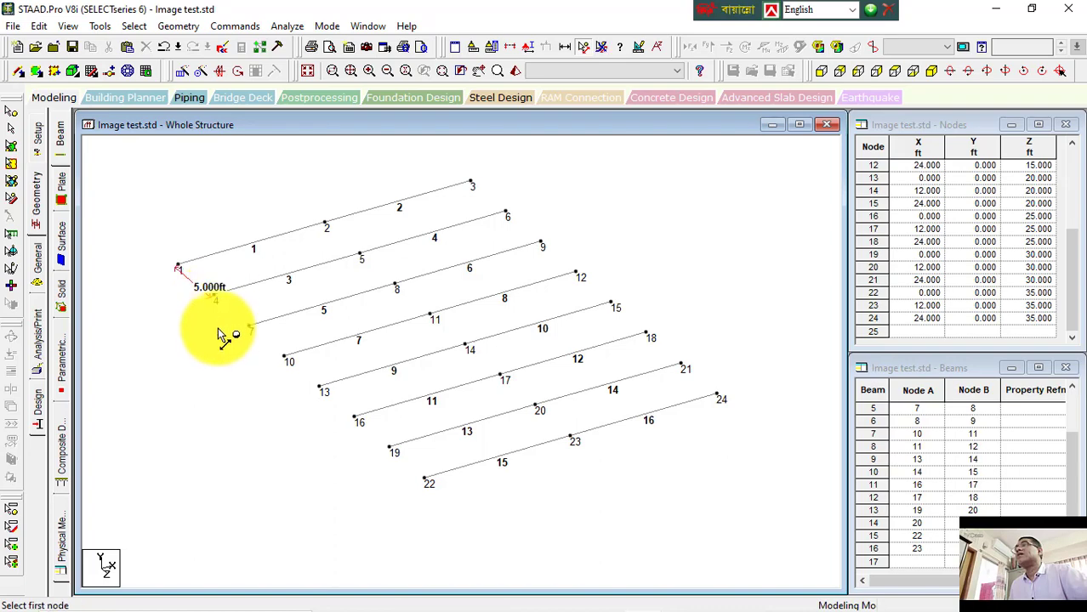
scroll(206, 296, up, 2)
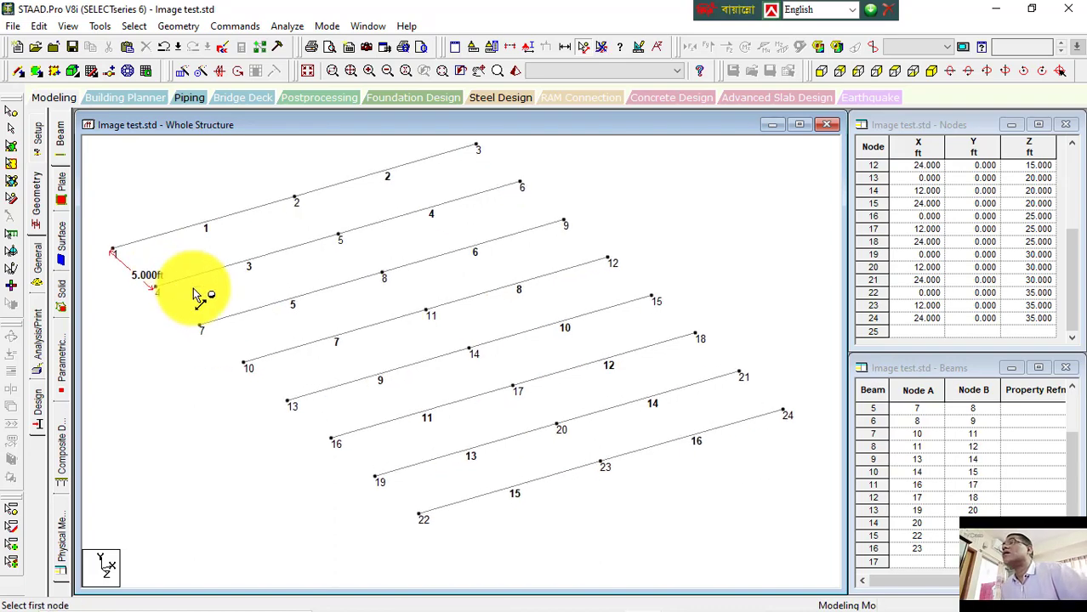
click(159, 292)
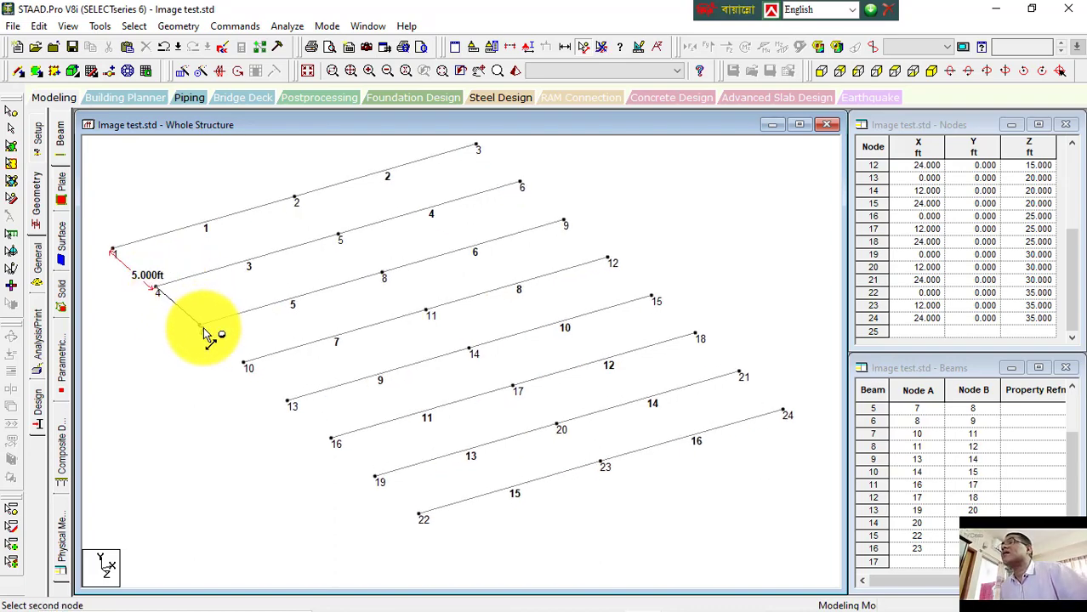
click(202, 331)
click(202, 331)
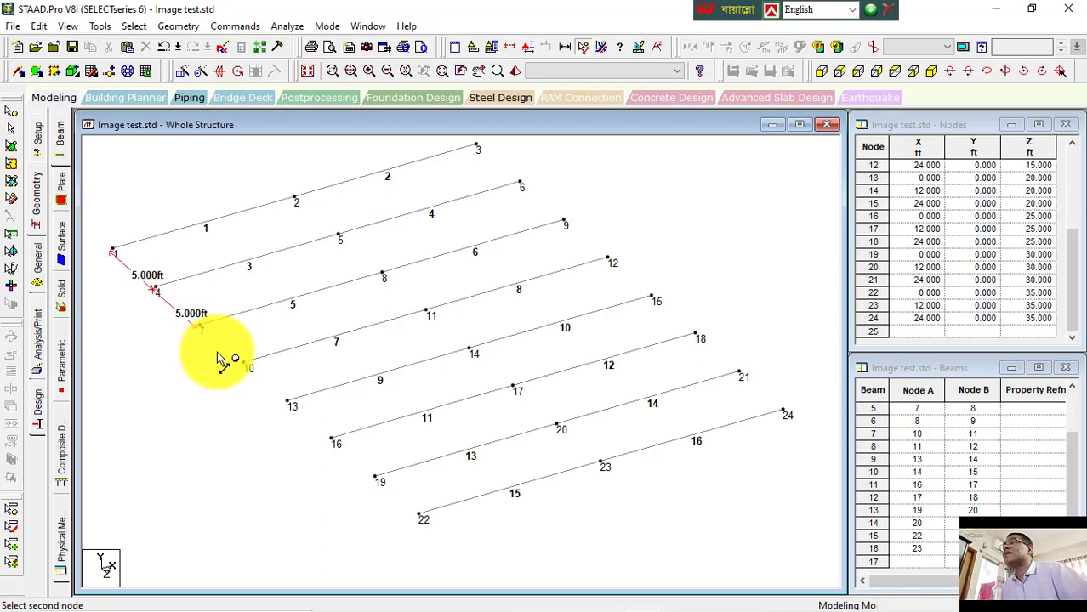
click(244, 364)
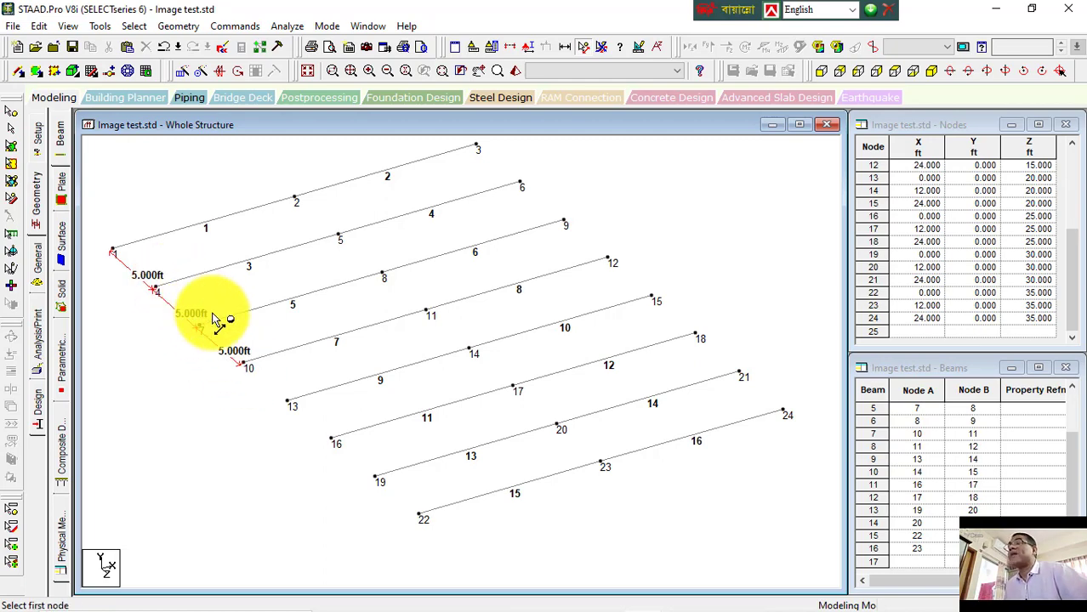
click(375, 478)
click(422, 516)
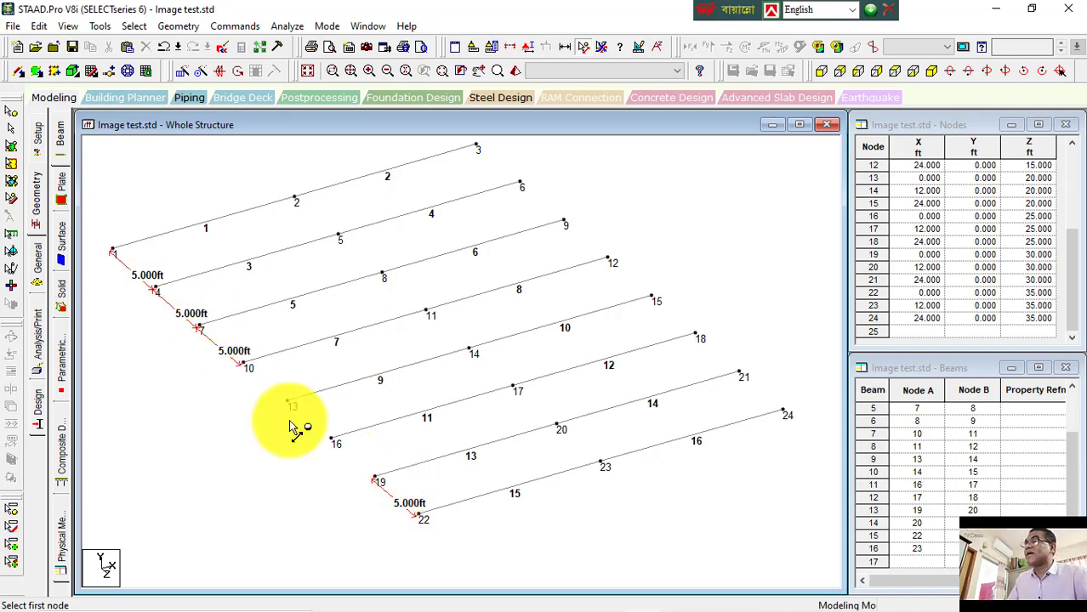
Step: Undo the previous translational repeat and select all remaining beams
key(ctrl+z)
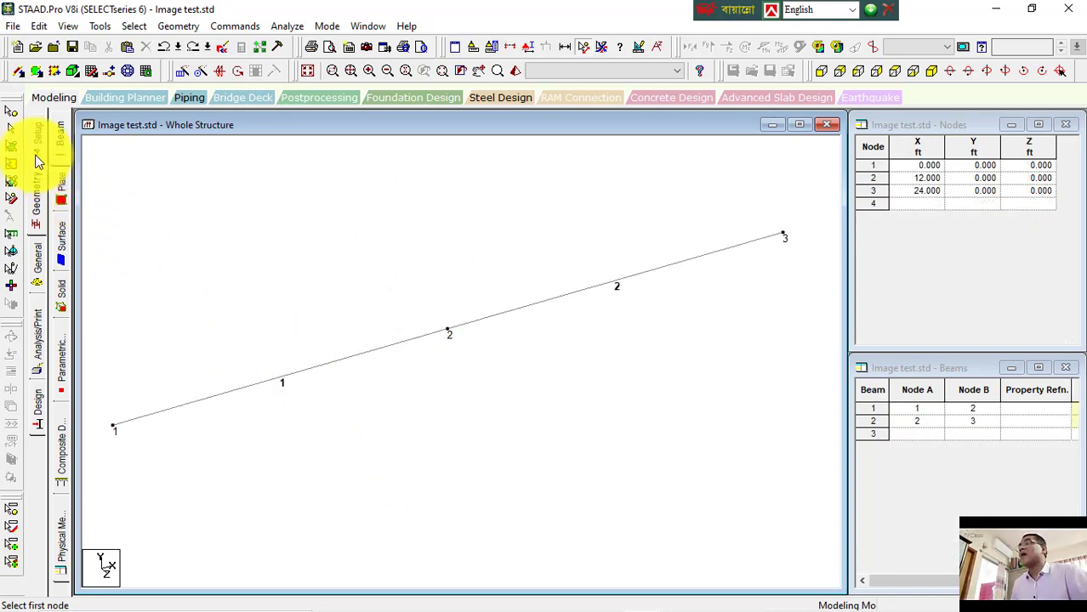
click(15, 130)
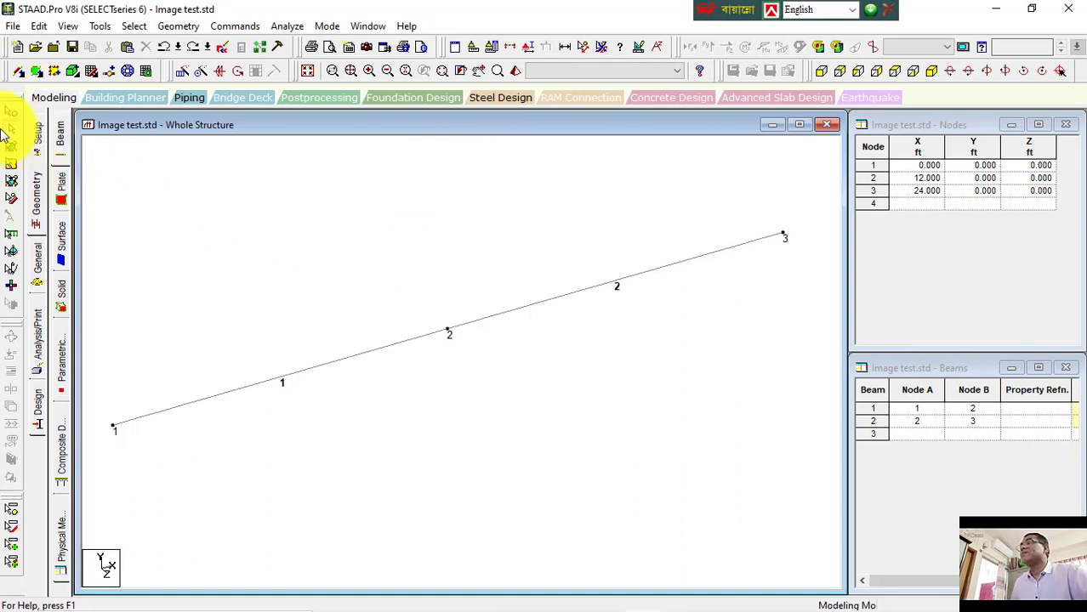
key(ctrl+a)
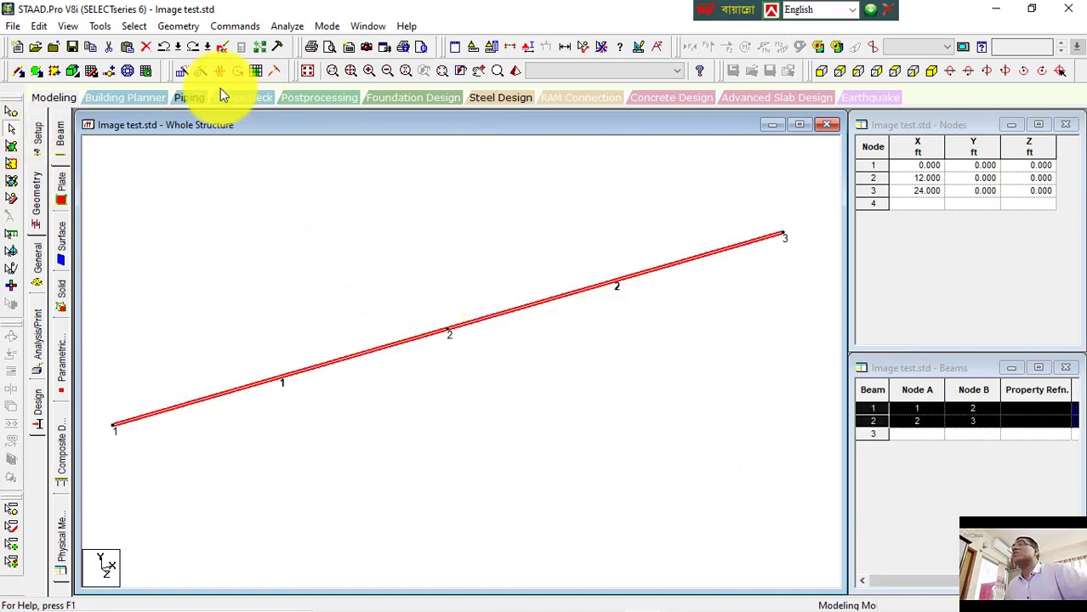
Step: Start a translational repeat of the selected beams along global Z with 7 steps
click(183, 73)
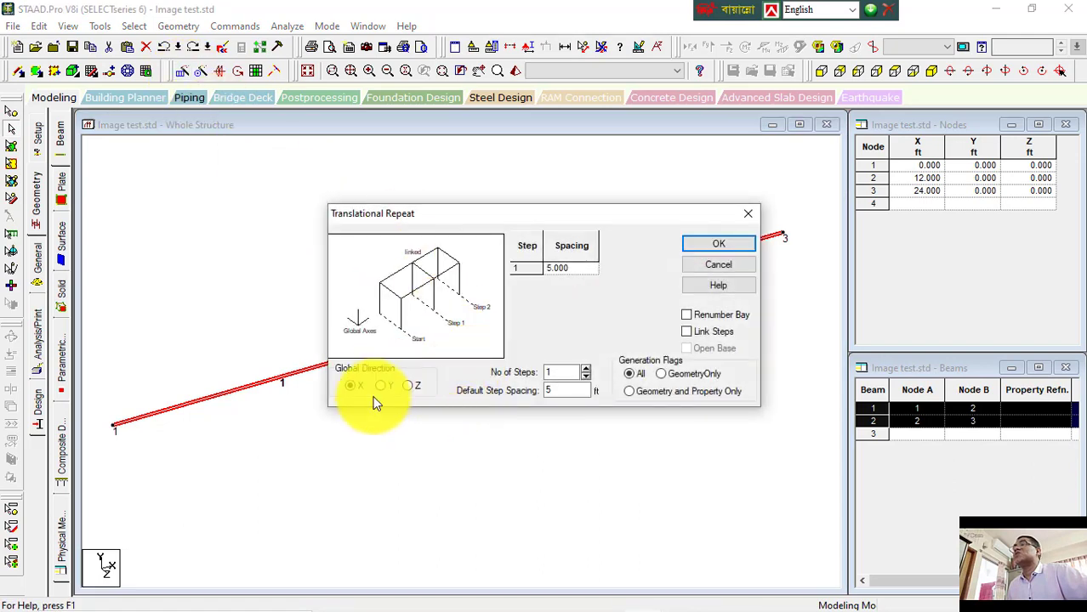
click(408, 386)
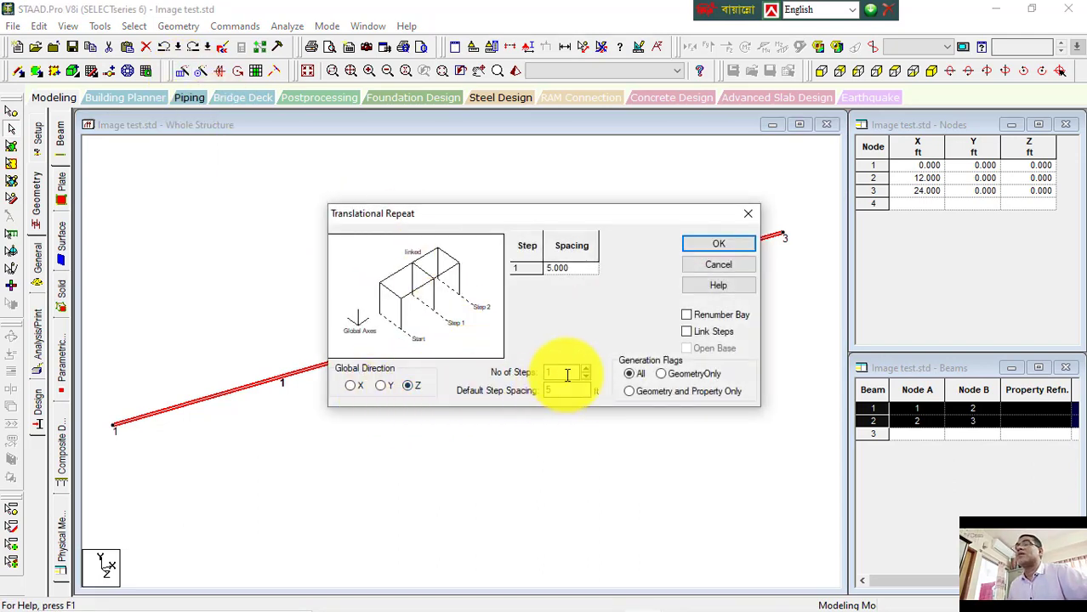
drag(567, 375, 540, 376)
text(7)
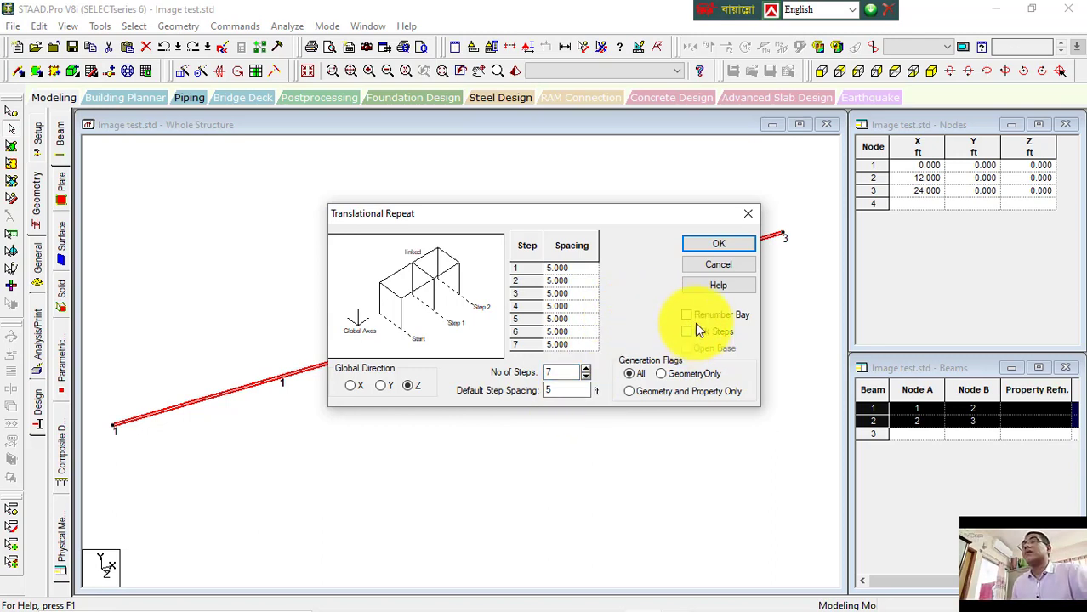
Step: Set the step spacings to 15, 18, 20, 18, 17, 15 and 19 ft, enable Link Steps and generate the repeat
click(594, 268)
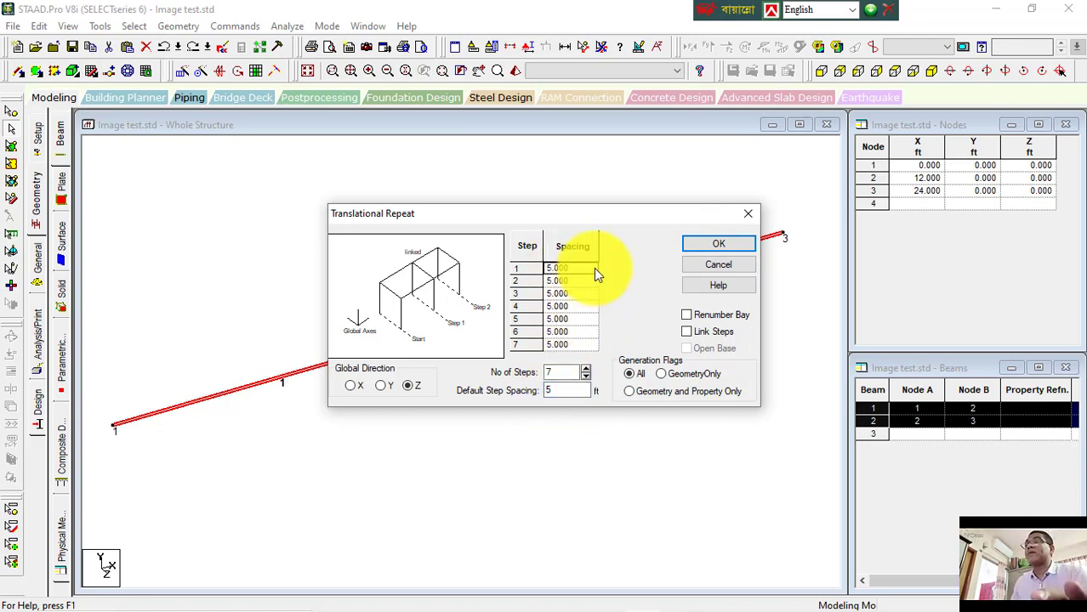
text(15)
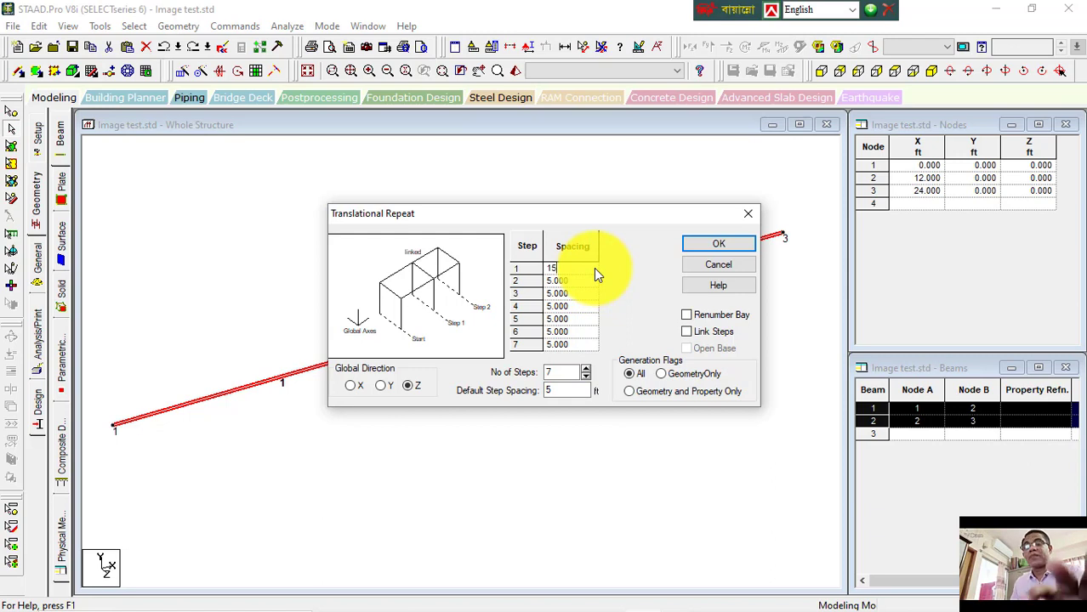
key(Return)
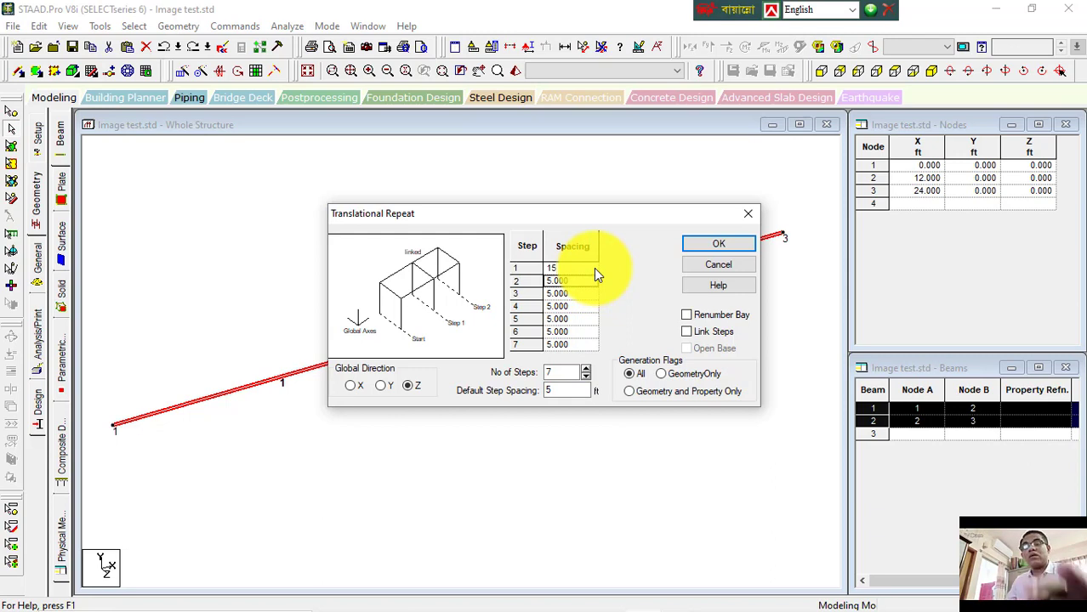
text(18)
key(Return)
text(20)
key(Return)
text(18)
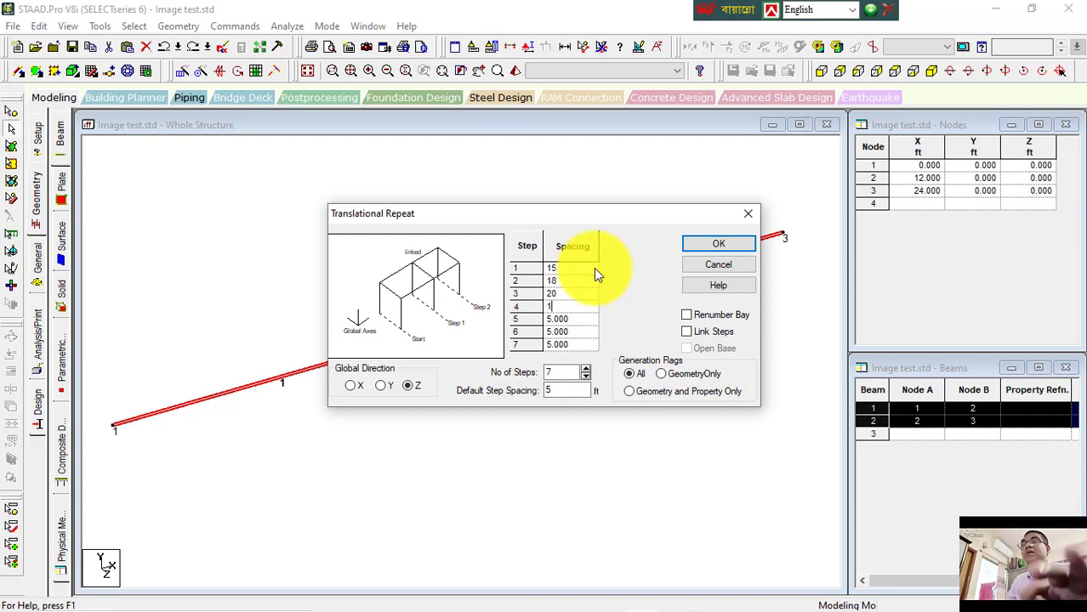
key(Return)
text(17)
key(Return)
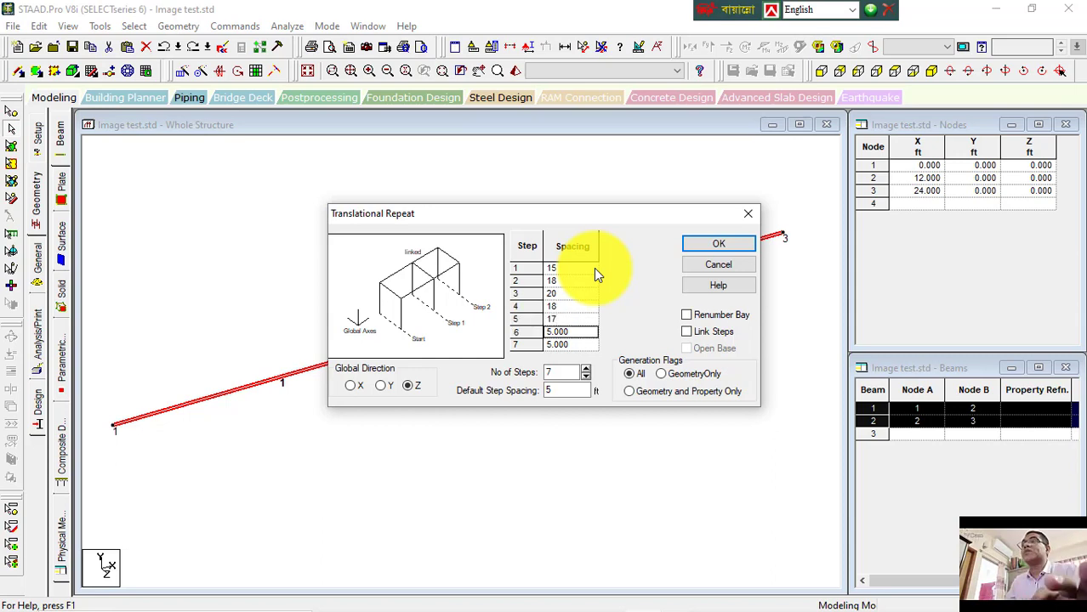
text(15)
key(Return)
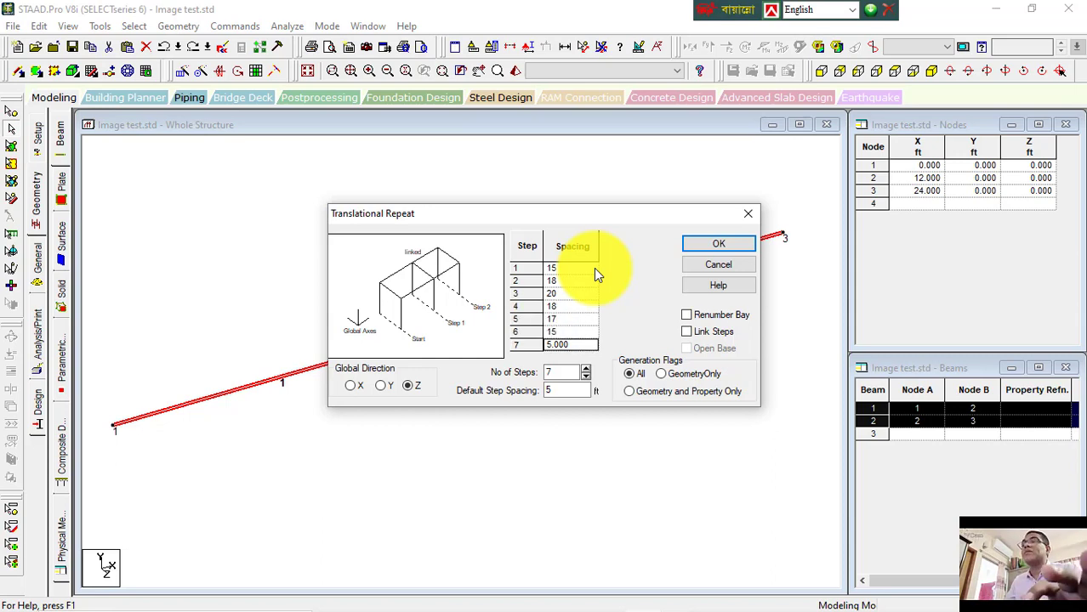
text(19)
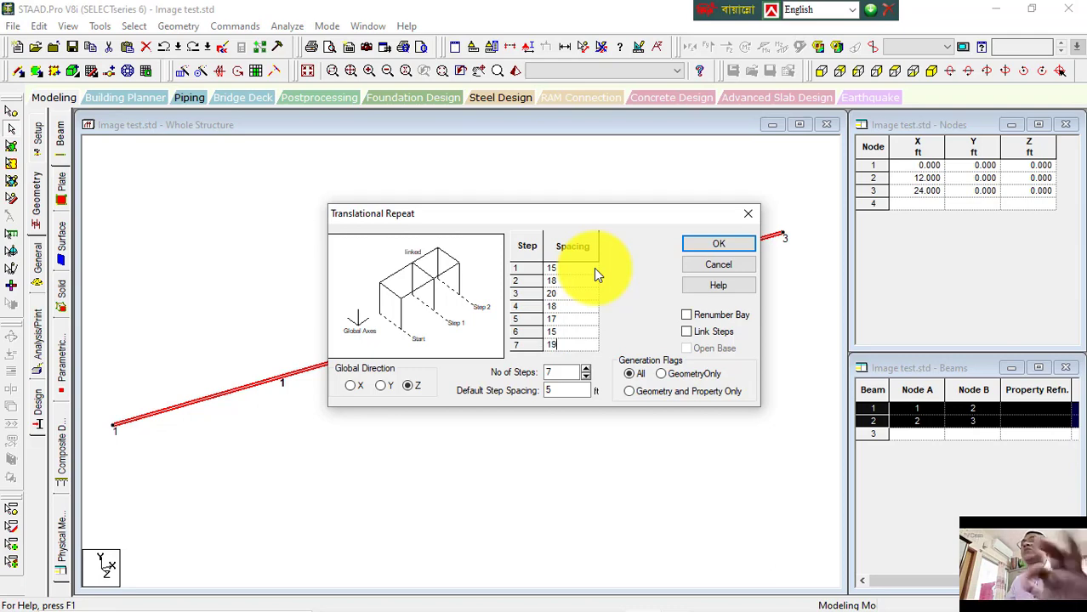
click(687, 332)
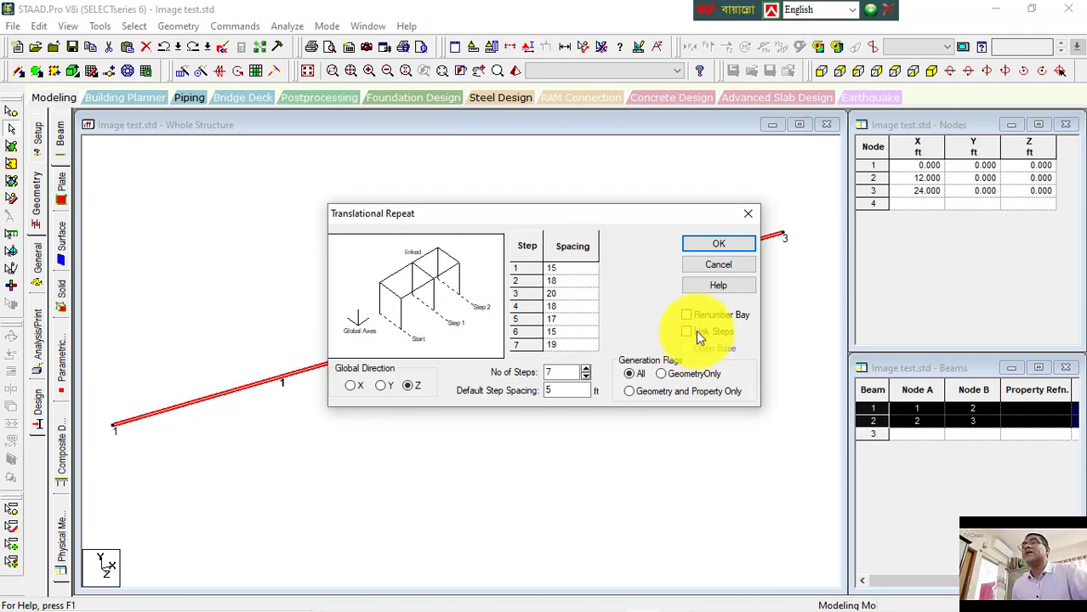
click(718, 245)
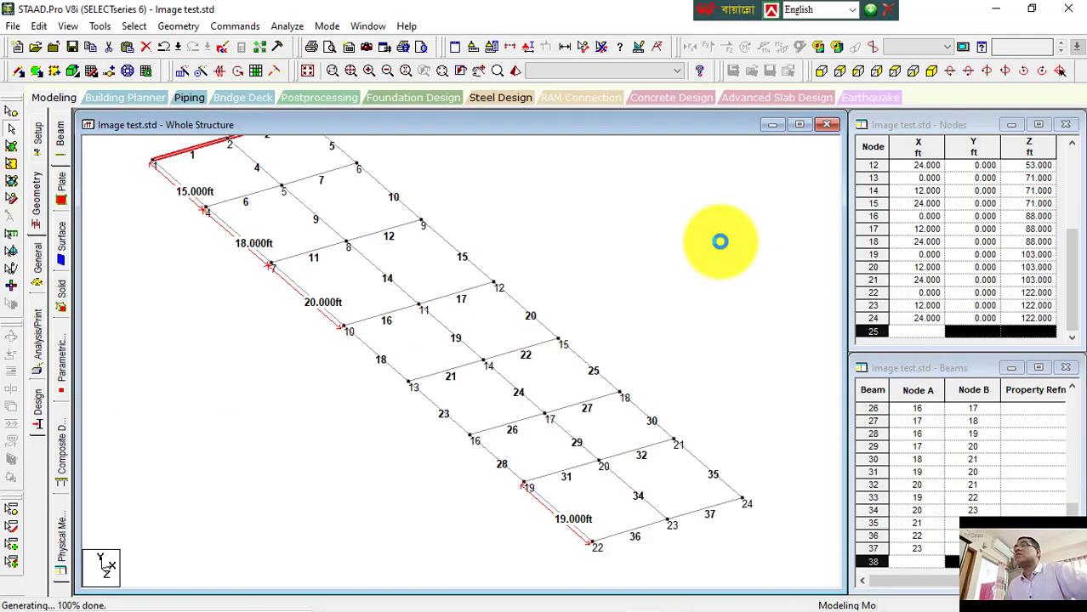
click(720, 247)
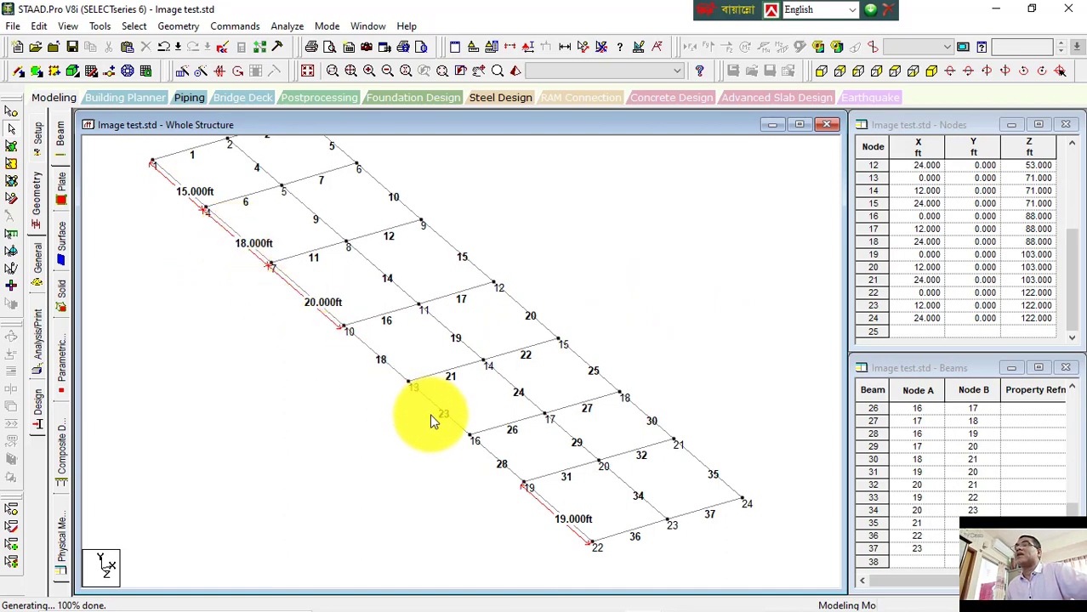
Step: Clear the old node-to-node distance labels and fit the generated grid in view
click(451, 417)
click(449, 435)
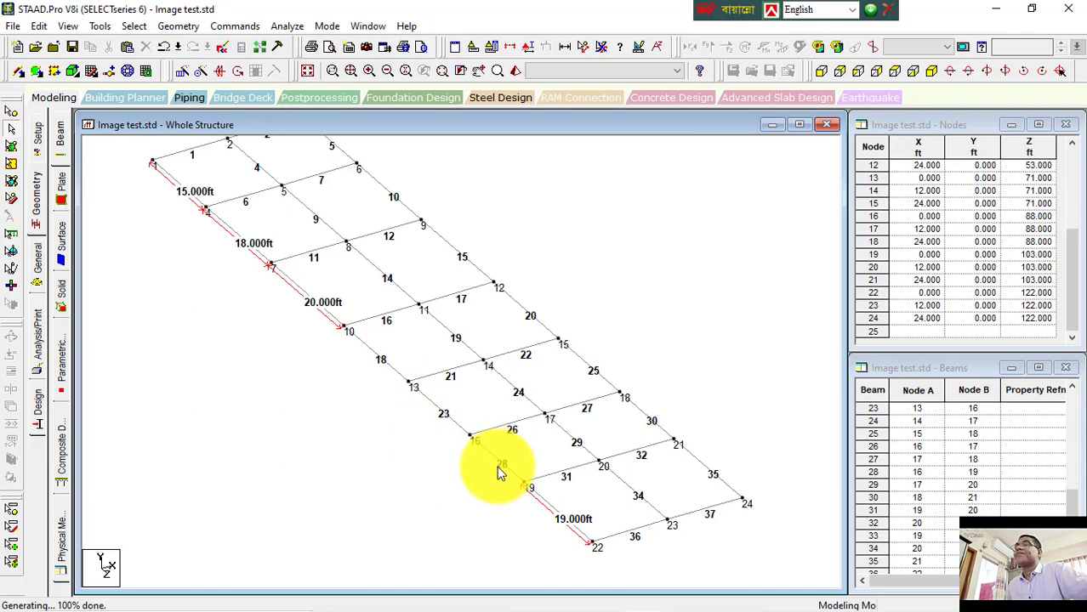
scroll(504, 498, up, 2)
middle_drag(504, 500, 466, 390)
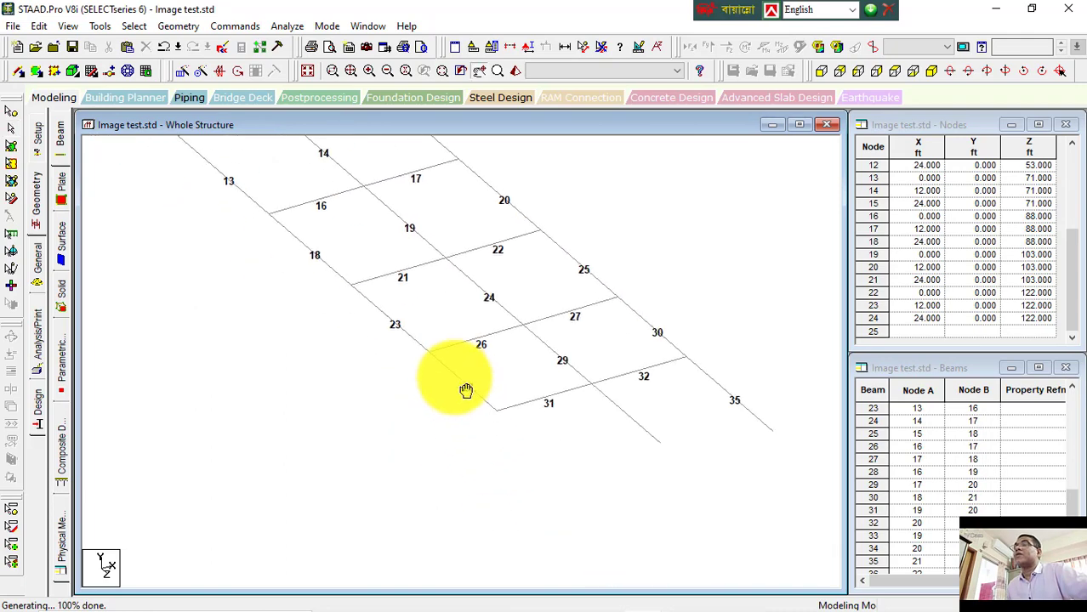
click(463, 388)
click(466, 398)
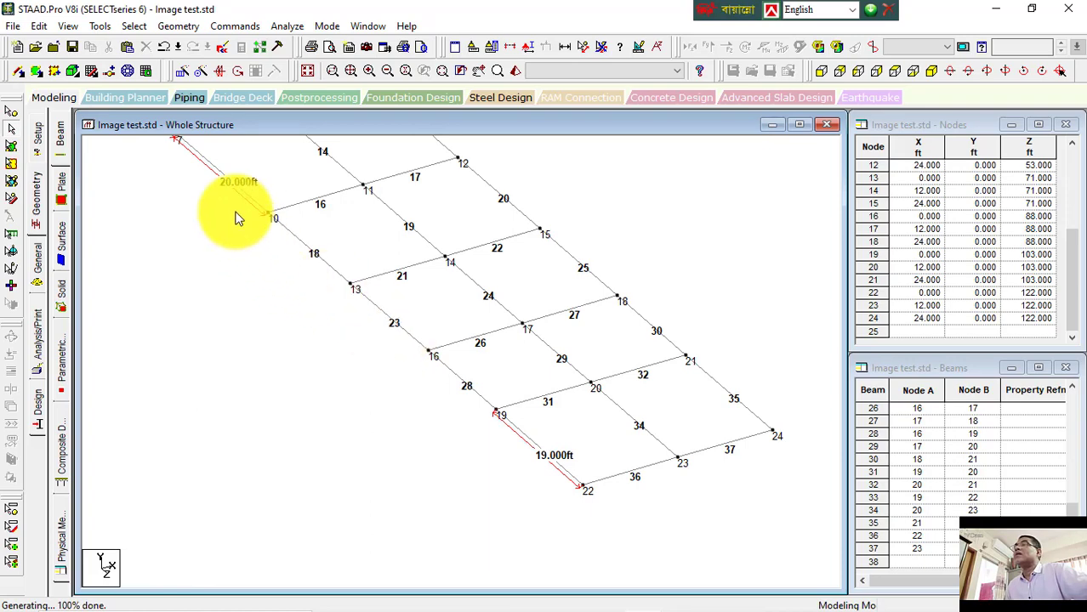
click(597, 47)
scroll(480, 305, down, 1)
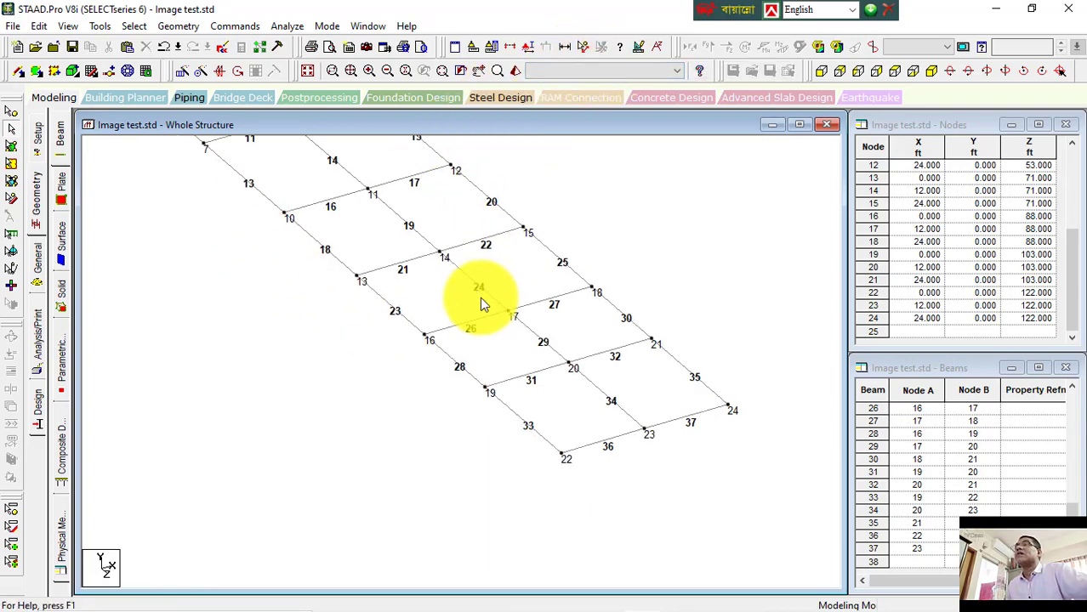
scroll(489, 383, down, 4)
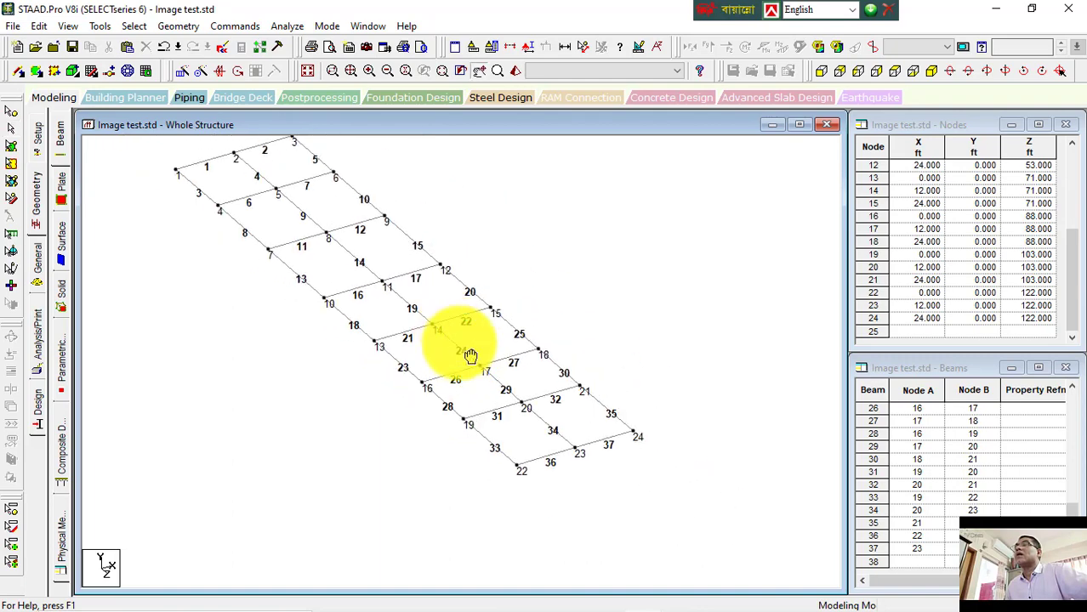
middle_drag(471, 356, 506, 384)
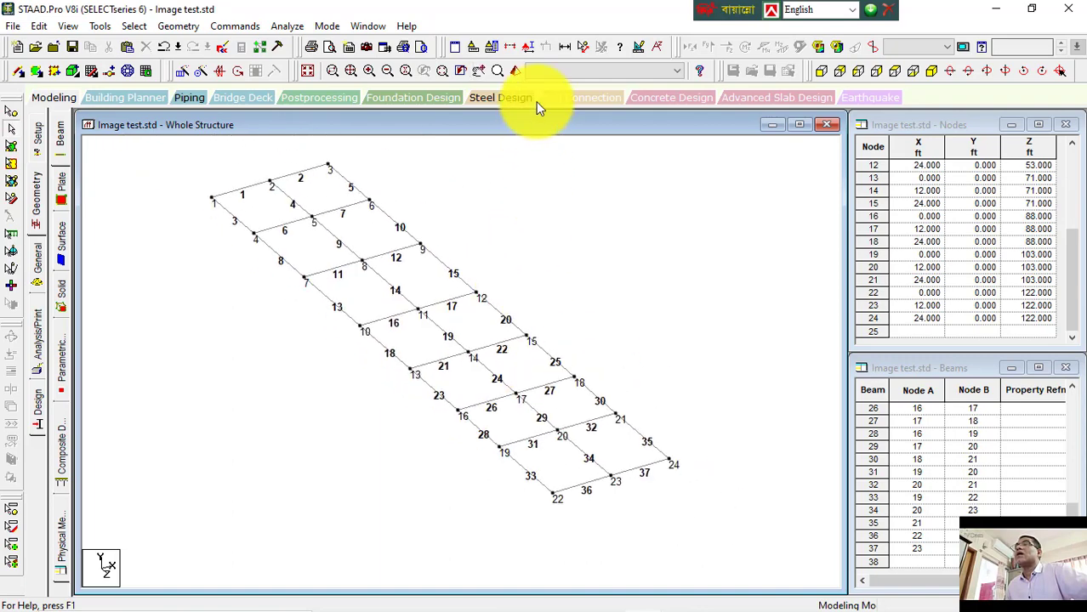
Step: Measure the node distances along the repeated edge and across the last bay, and clear the distance labels
click(582, 46)
click(212, 202)
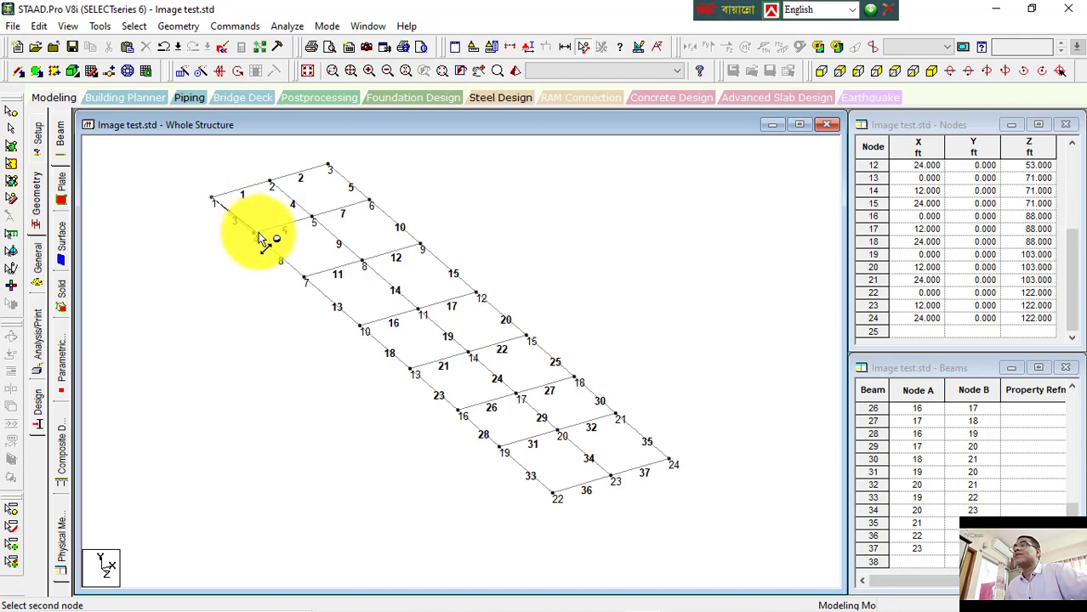
click(304, 279)
click(304, 279)
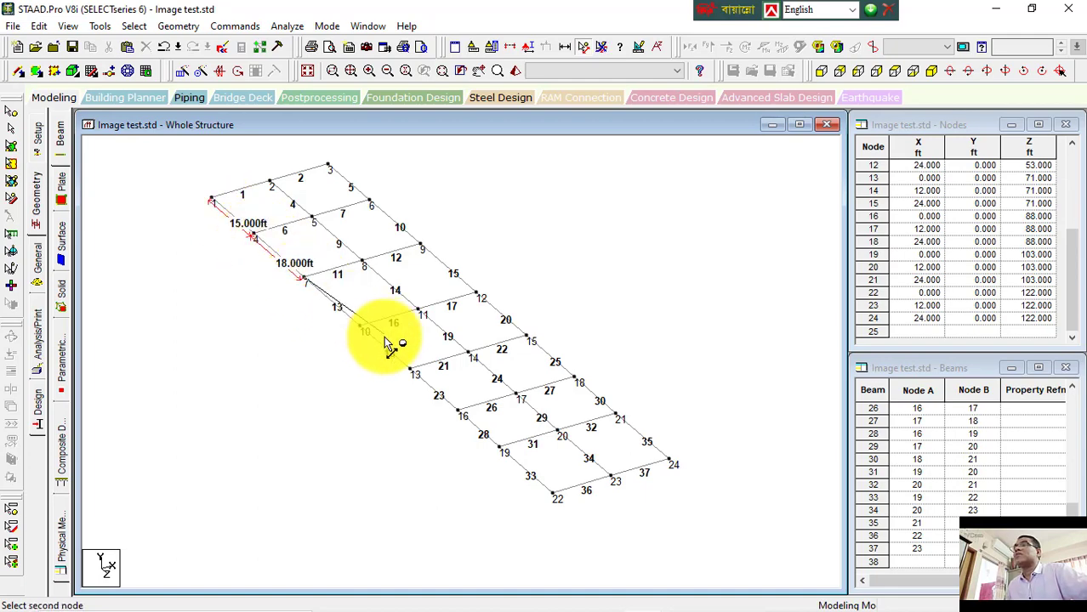
click(360, 330)
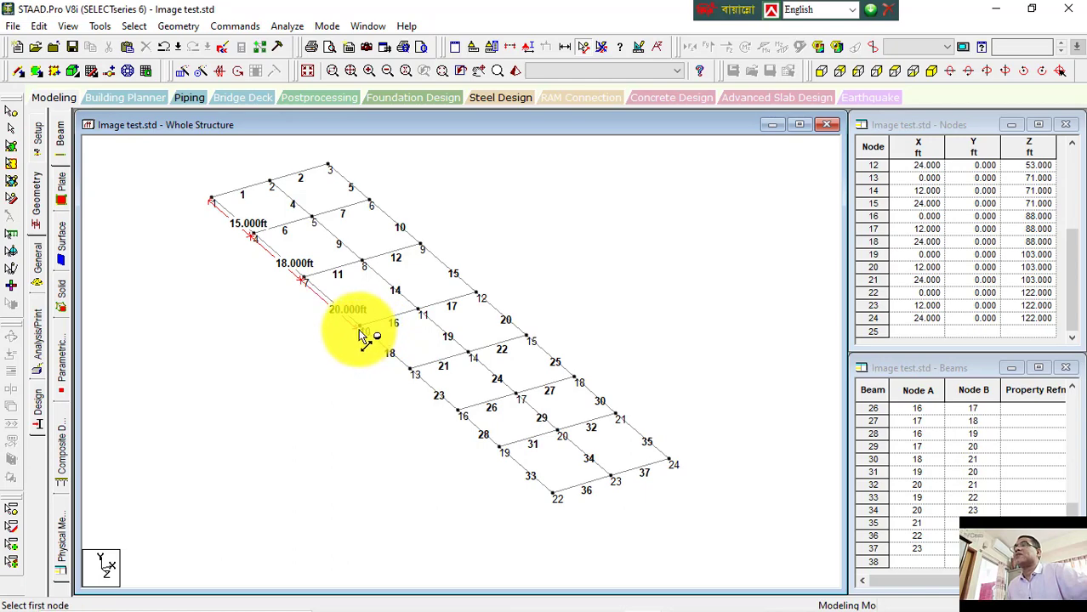
click(361, 331)
click(411, 371)
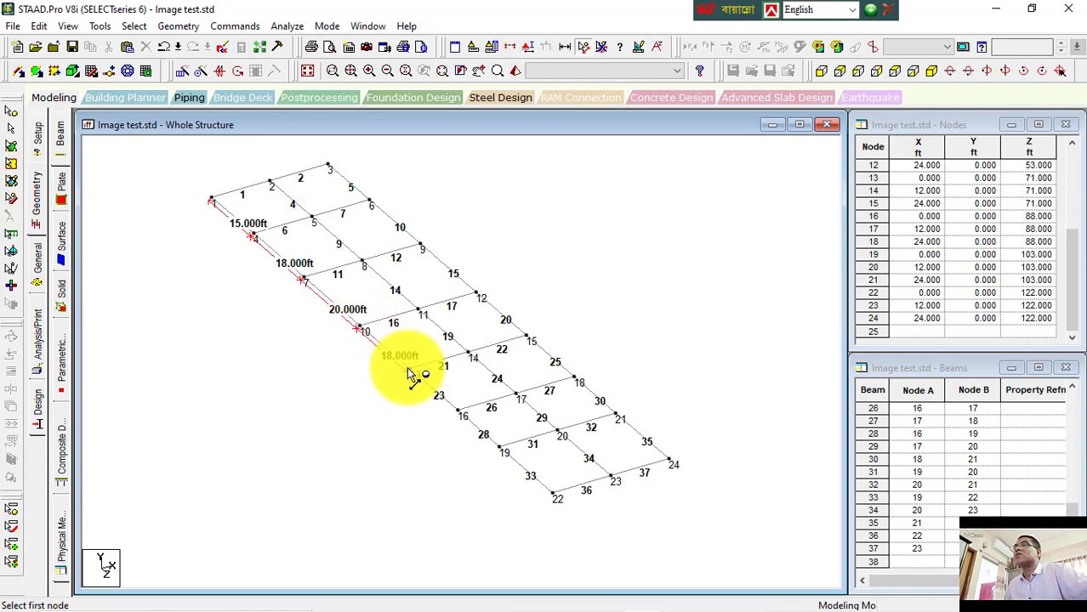
click(411, 371)
click(458, 412)
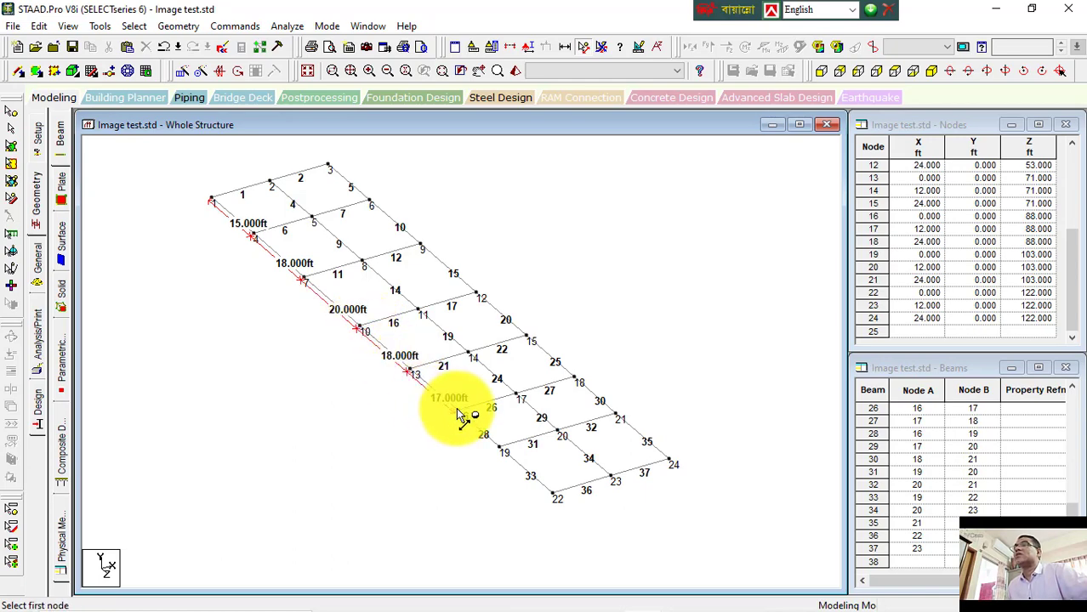
click(457, 413)
click(502, 453)
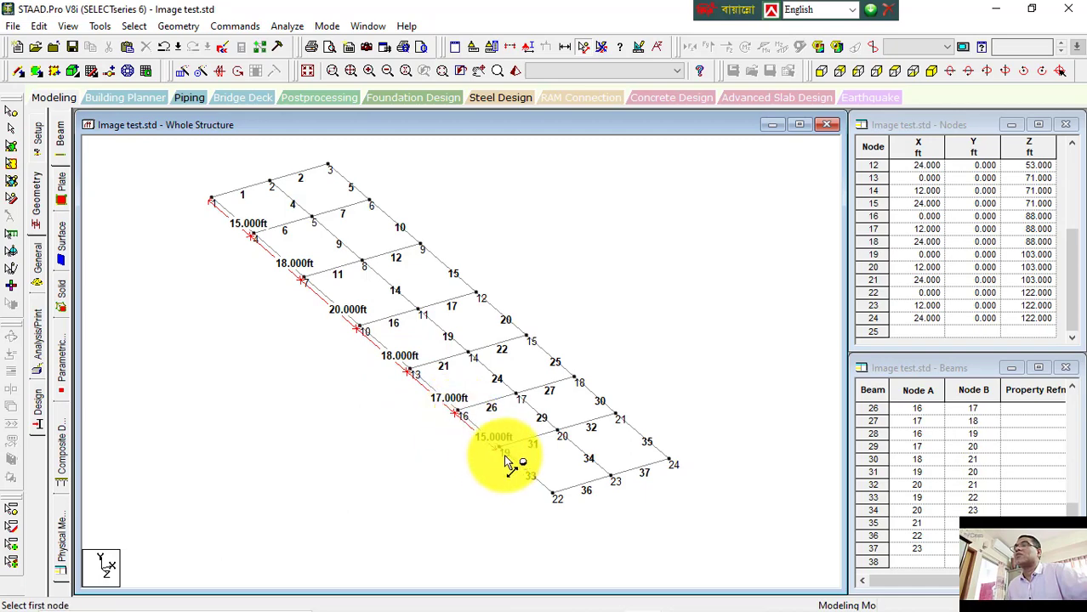
click(502, 455)
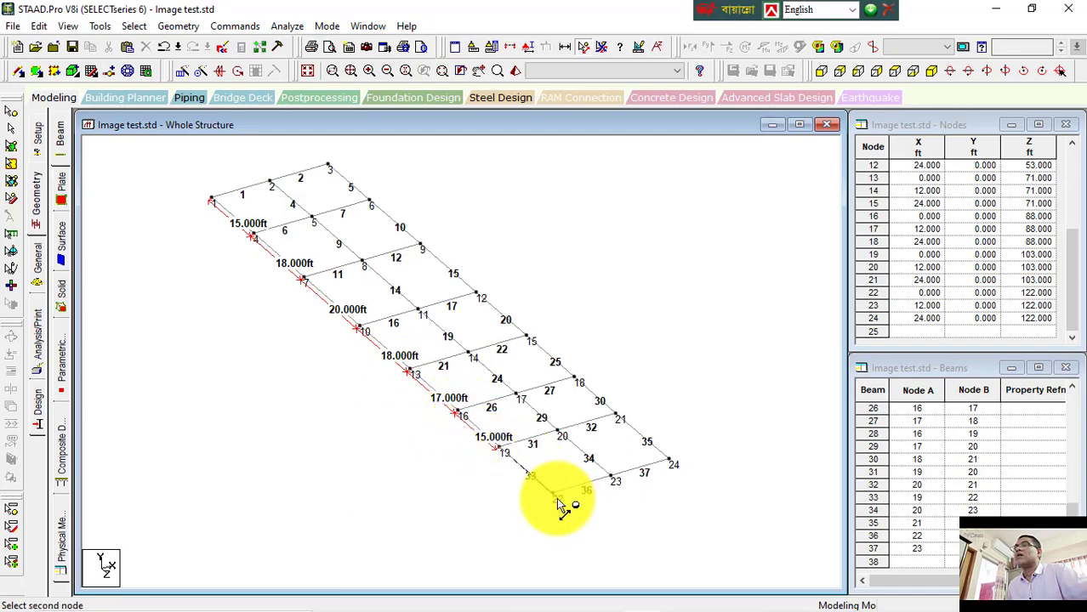
click(554, 499)
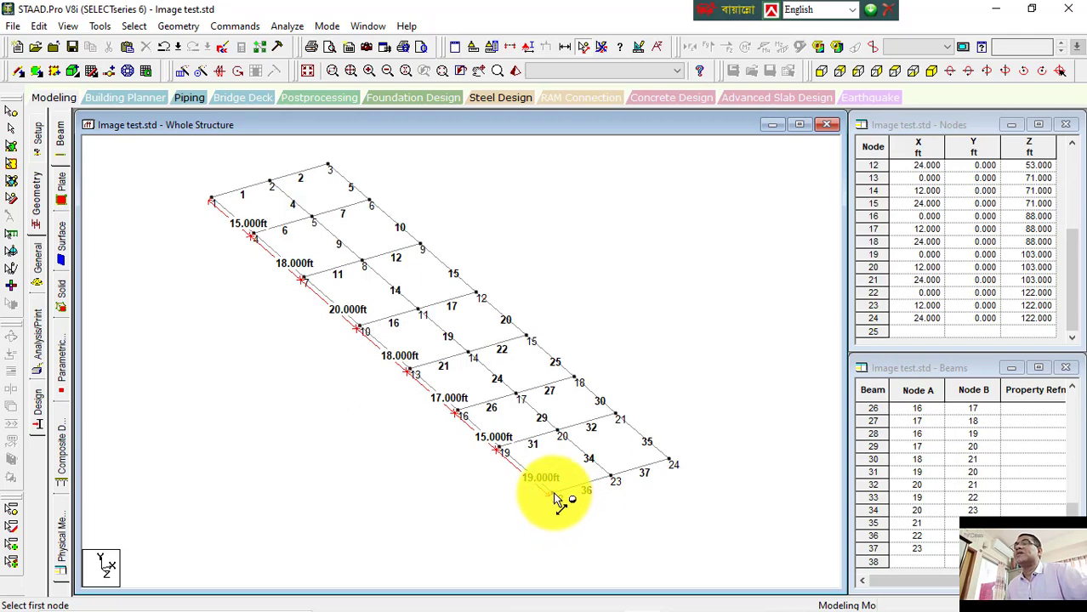
click(554, 499)
click(613, 478)
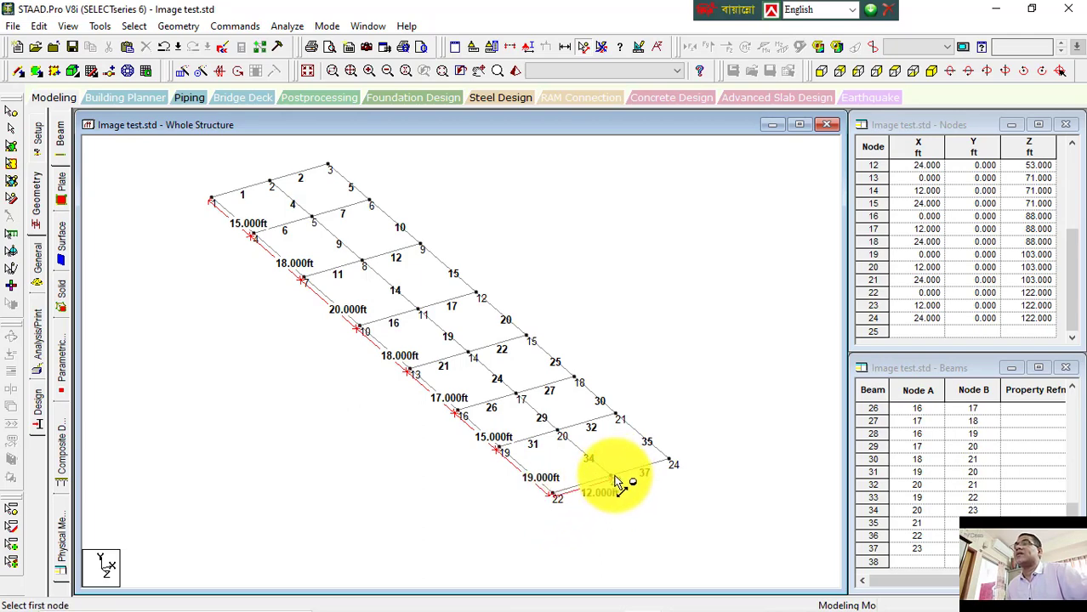
click(613, 477)
click(670, 464)
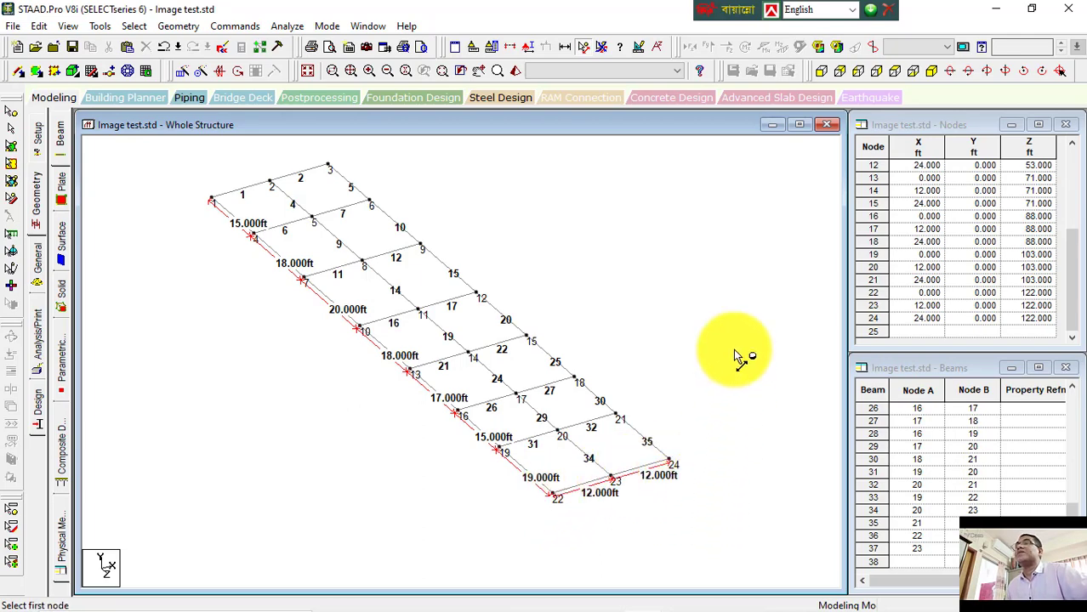
click(601, 55)
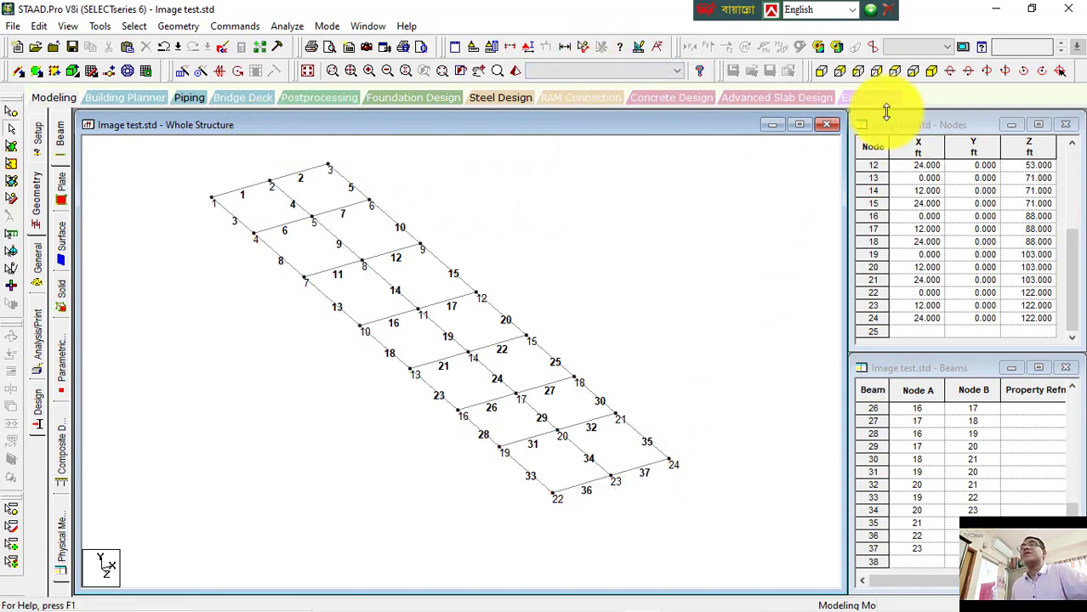
Step: Switch to the top view of the structure
click(895, 72)
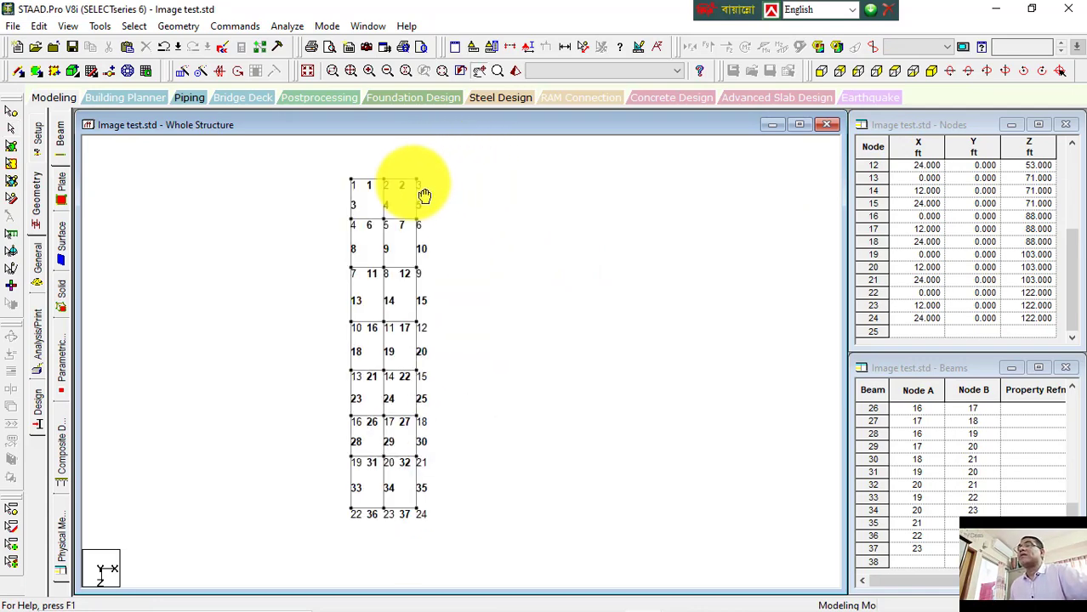
drag(463, 160, 411, 532)
click(516, 417)
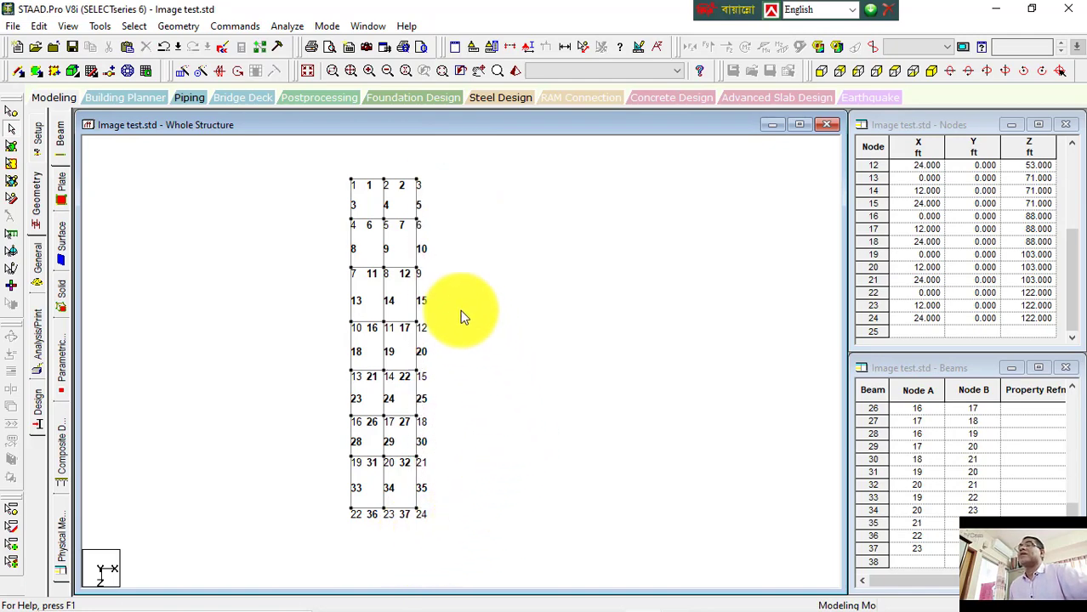
Step: Select the beams along the right edge one by one, then clear the selection
click(417, 204)
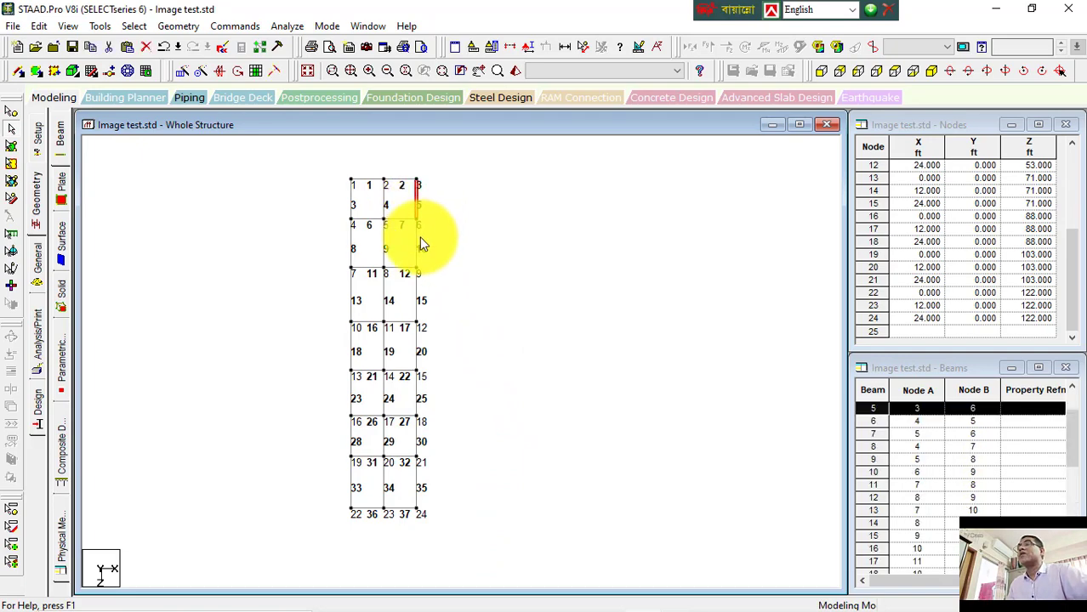
ctrl+click(419, 238)
ctrl+click(416, 285)
ctrl+click(418, 352)
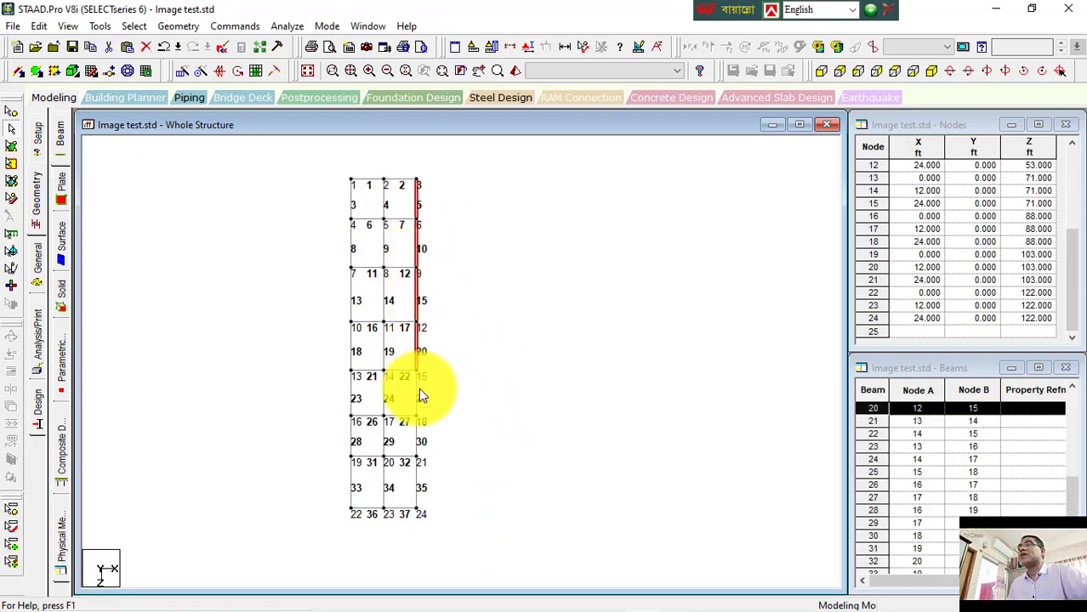
ctrl+click(419, 399)
ctrl+click(416, 450)
ctrl+click(416, 487)
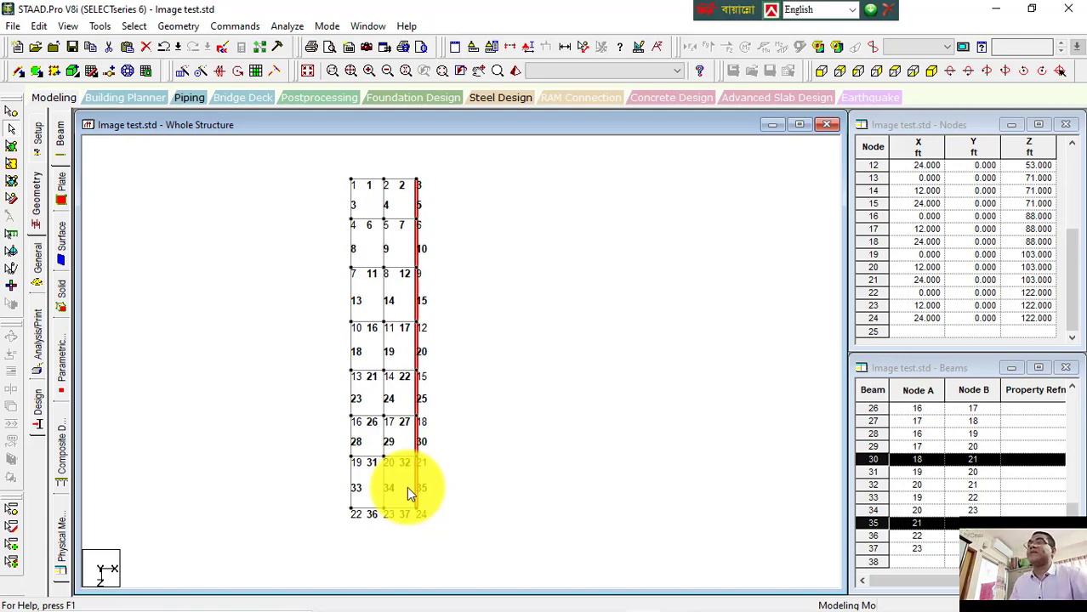
click(565, 342)
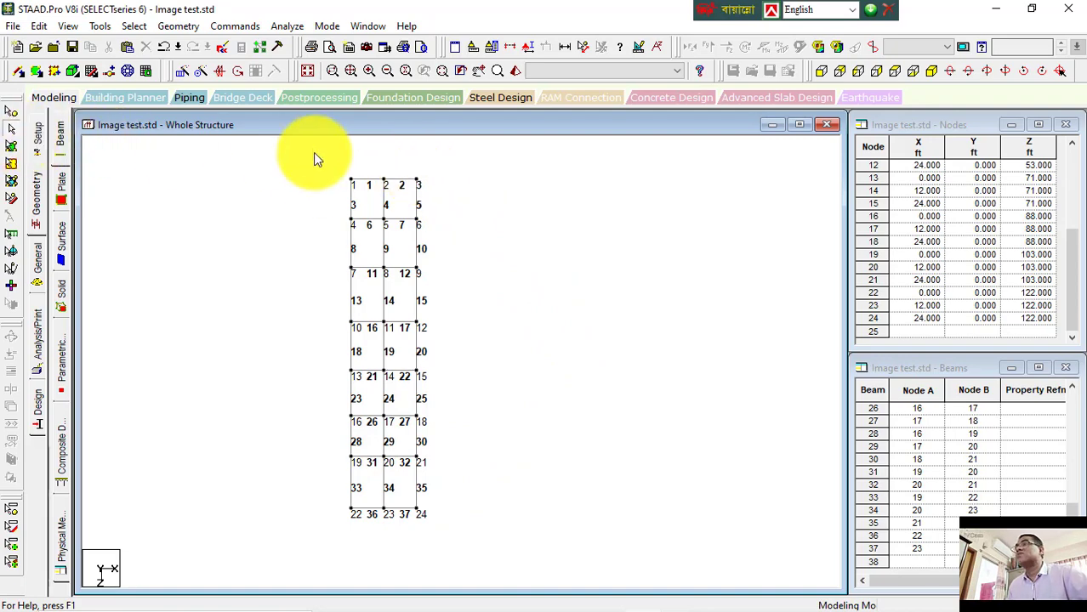
Step: Practise window-selecting the right-edge and middle beams, deselecting some individually, and clear the selection
drag(415, 175, 443, 534)
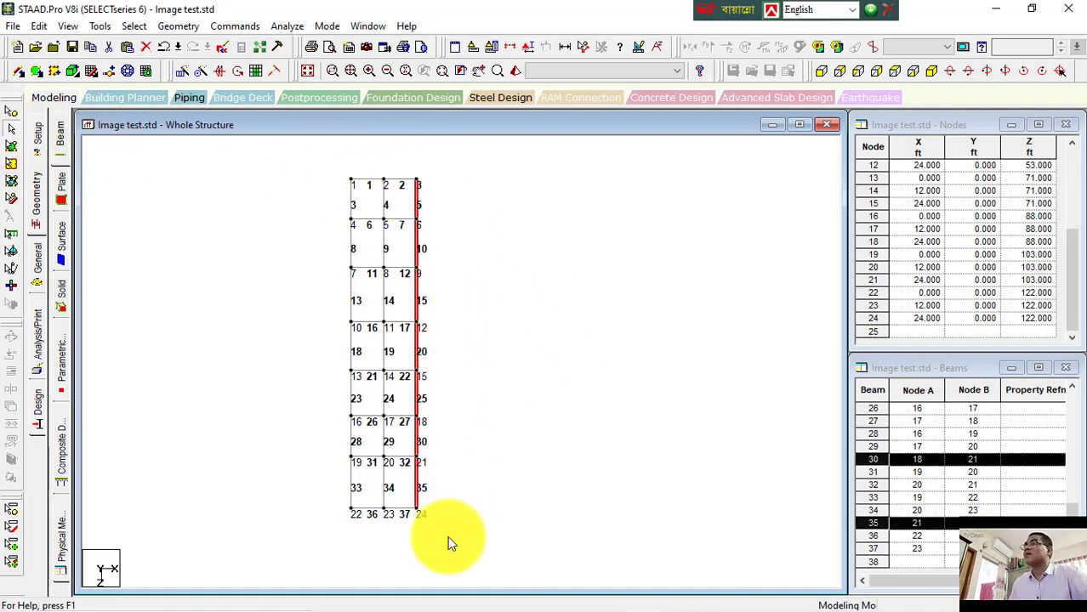
click(476, 501)
drag(554, 157, 414, 542)
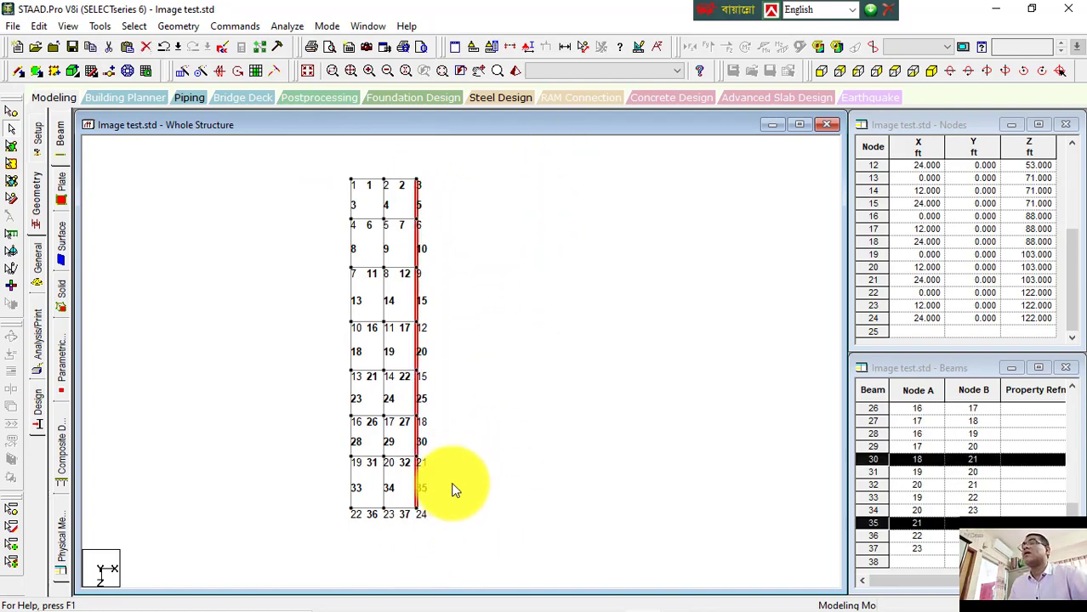
click(523, 194)
drag(558, 162, 397, 553)
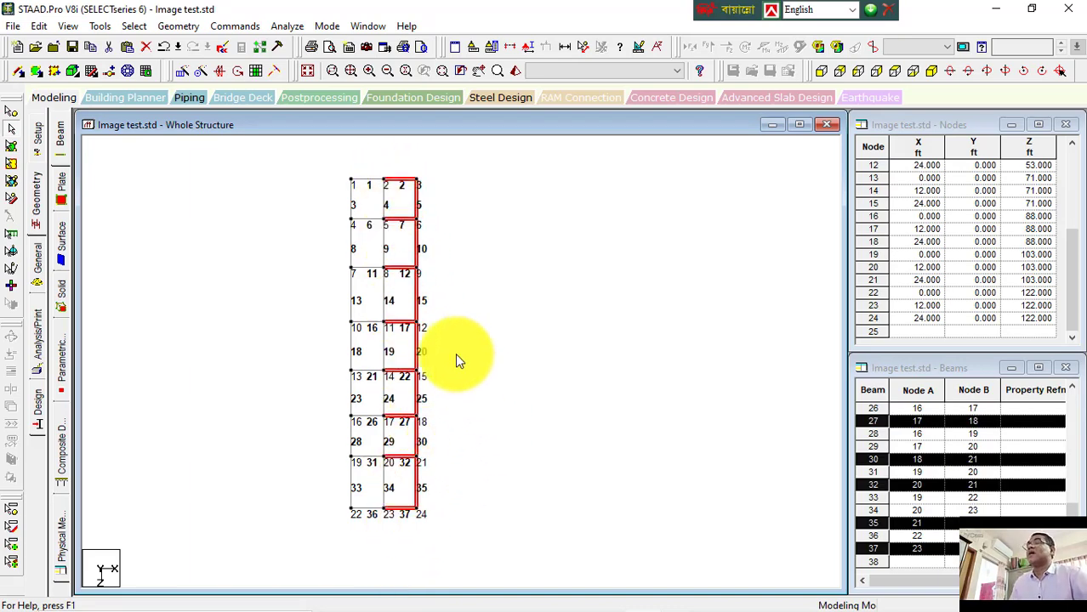
ctrl+click(399, 179)
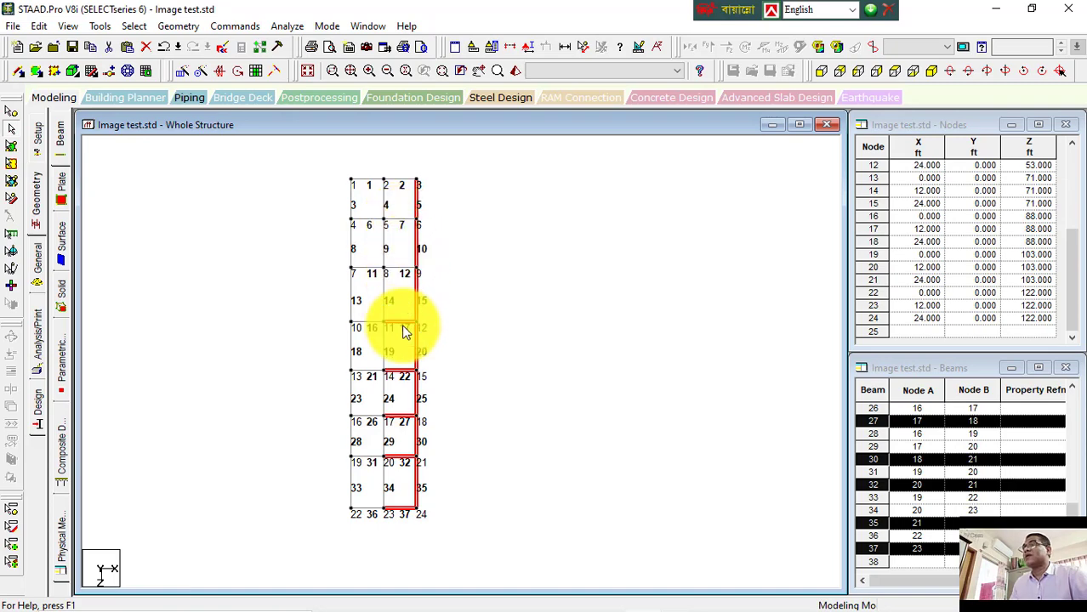
ctrl+click(396, 419)
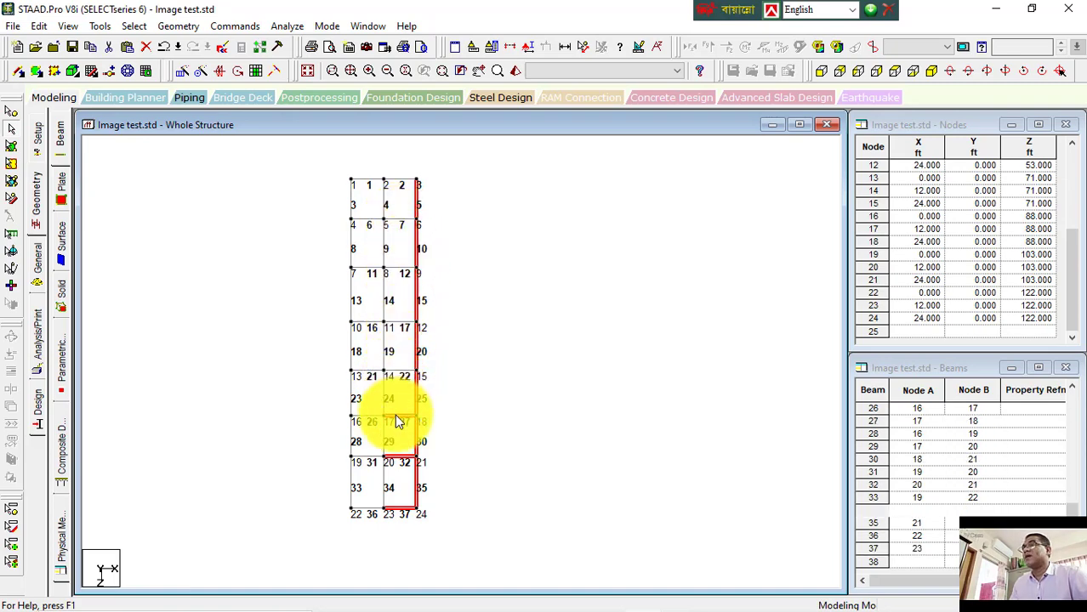
ctrl+click(392, 457)
ctrl+click(397, 509)
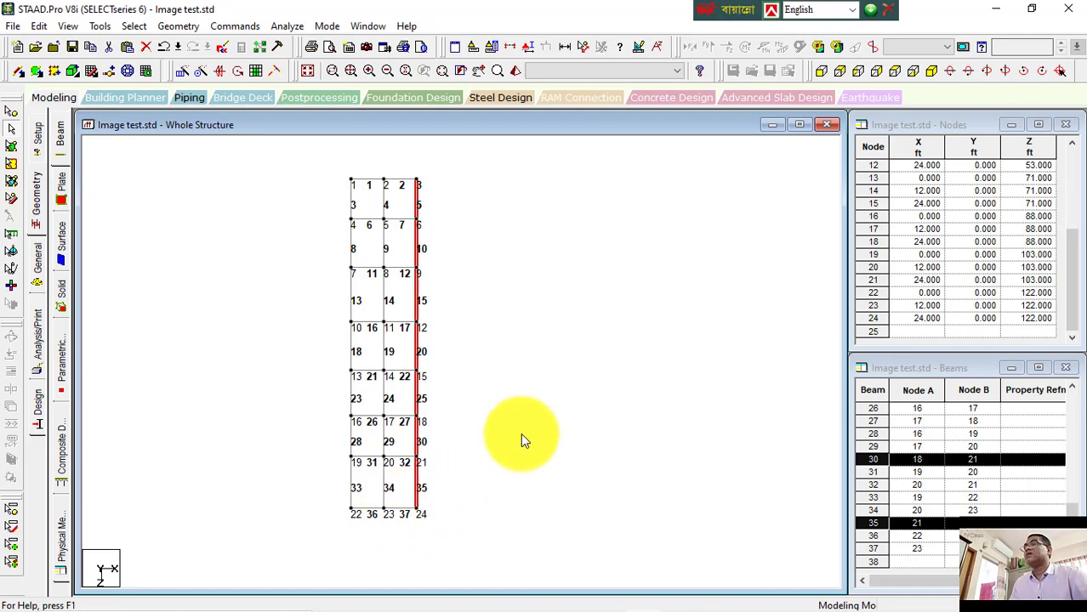
click(529, 392)
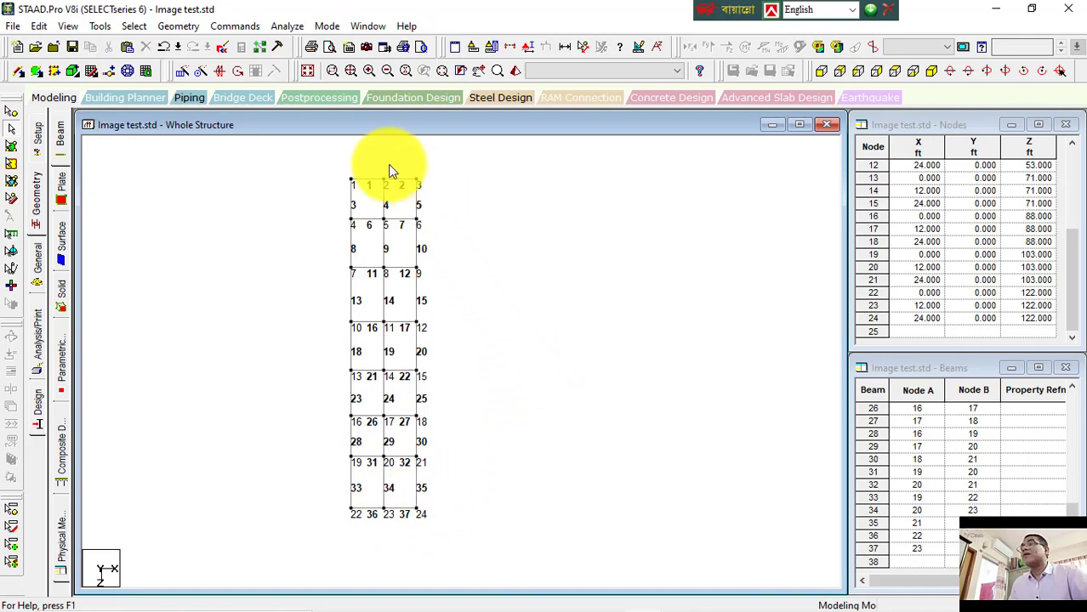
drag(392, 160, 534, 551)
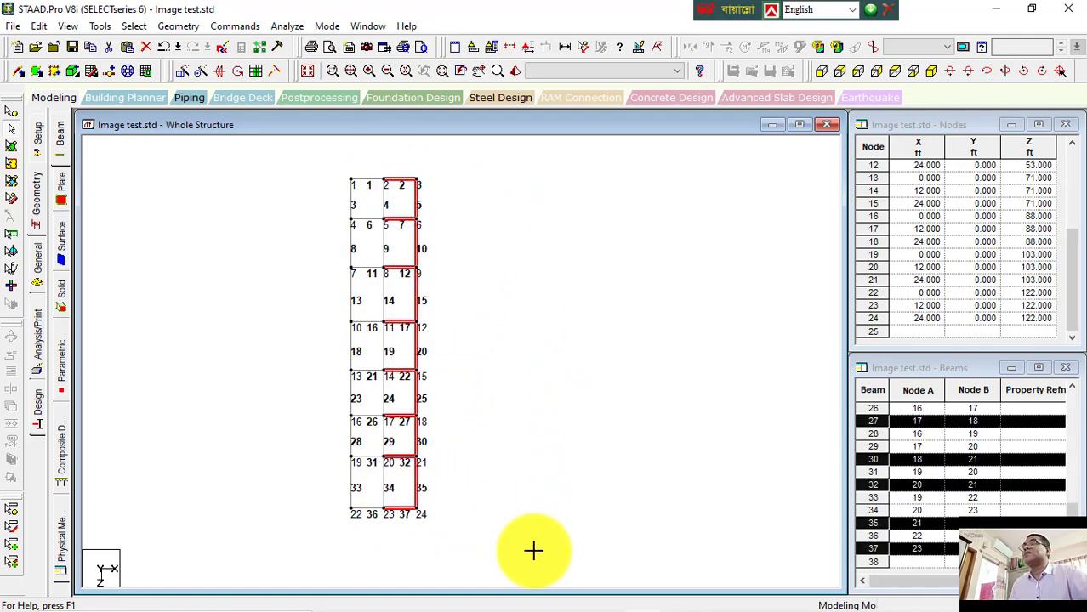
click(537, 506)
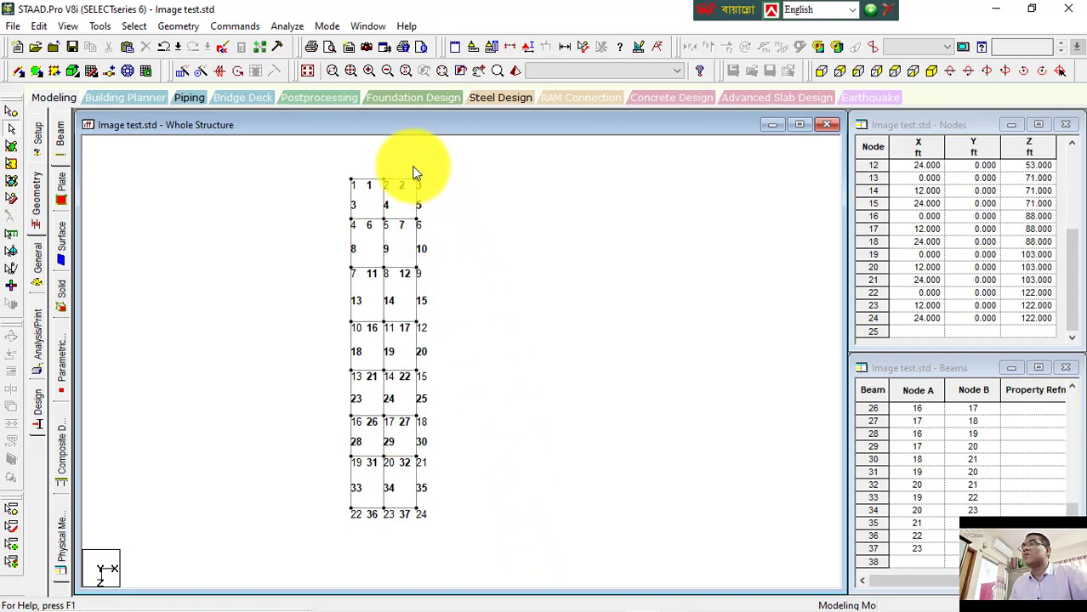
Step: Move the right-edge beams 8 ft along X, splitting members at landing nodes, then undo the move
drag(411, 167, 488, 546)
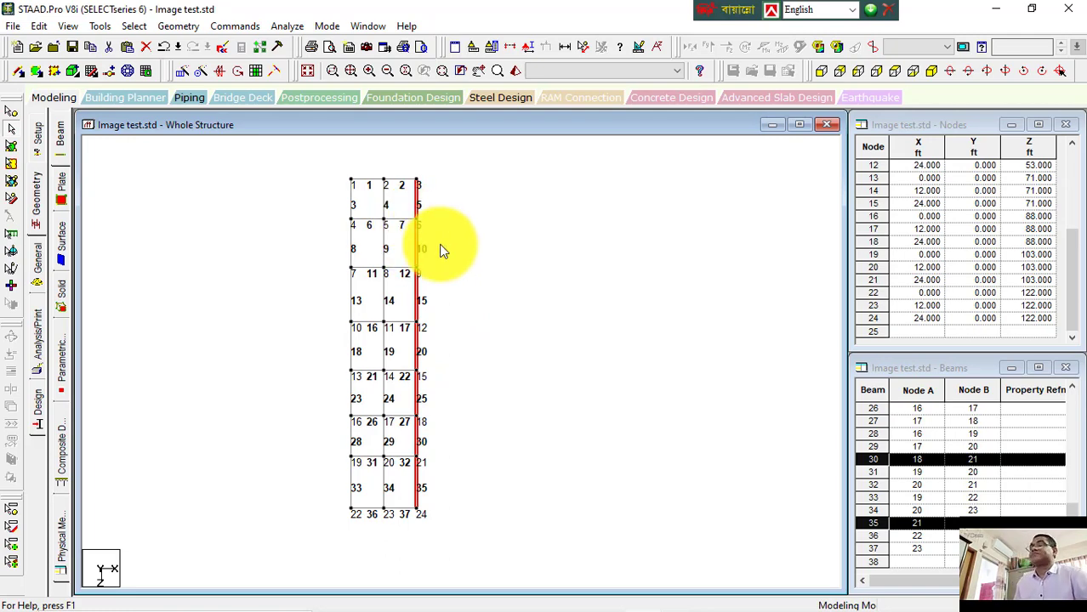
scroll(406, 231, up, 2)
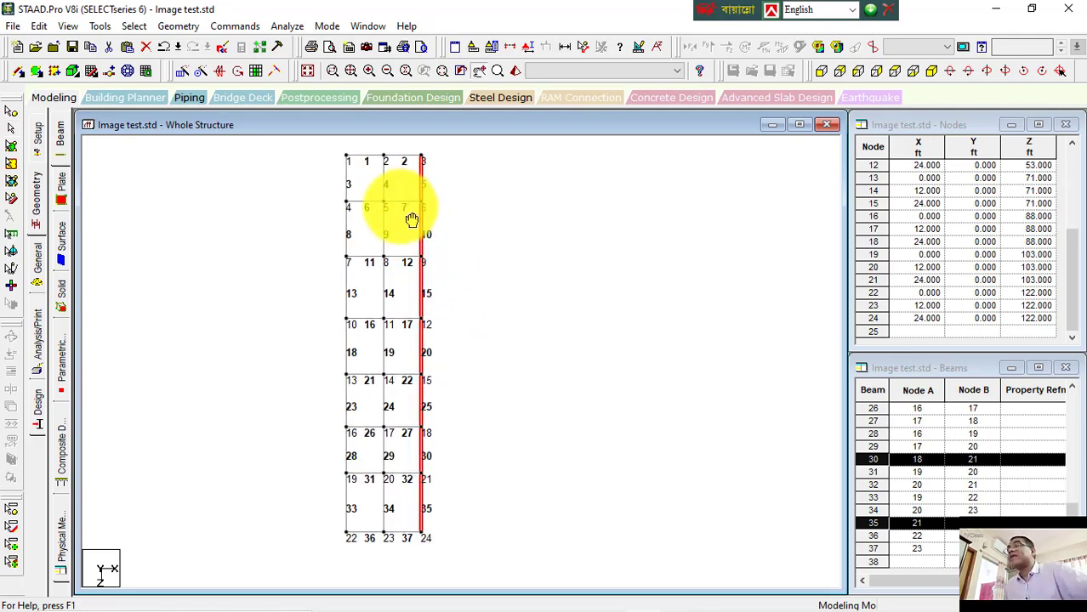
scroll(400, 223, up, 3)
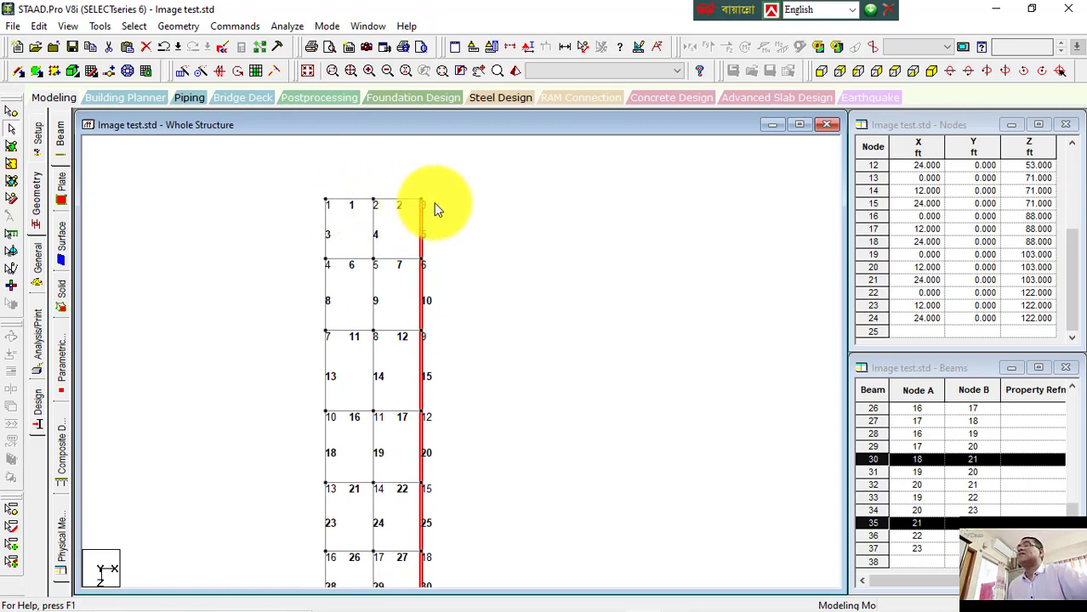
scroll(455, 204, down, 3)
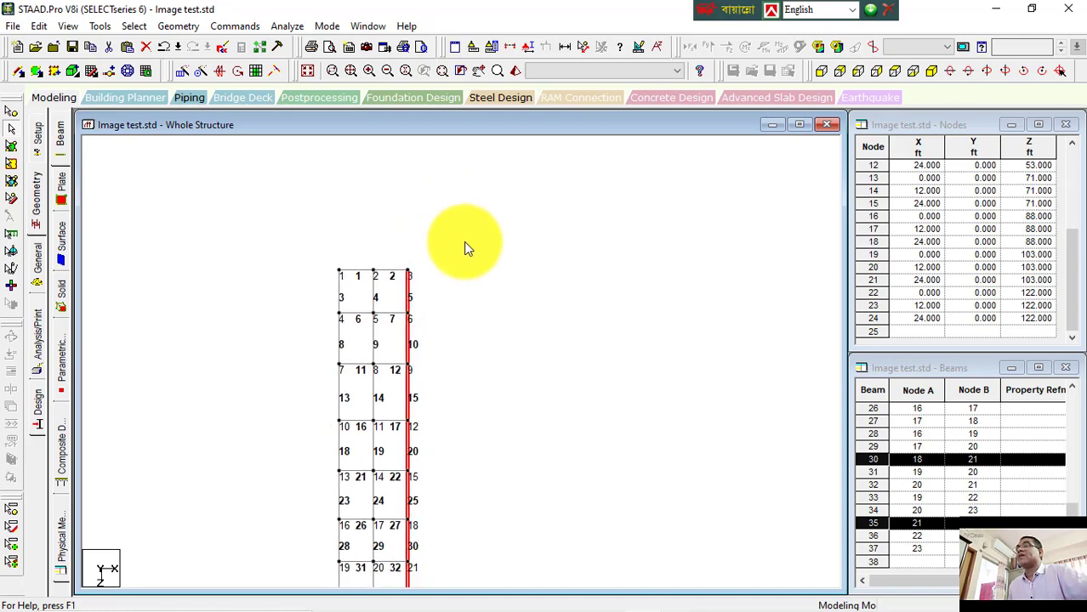
middle_drag(464, 247, 479, 177)
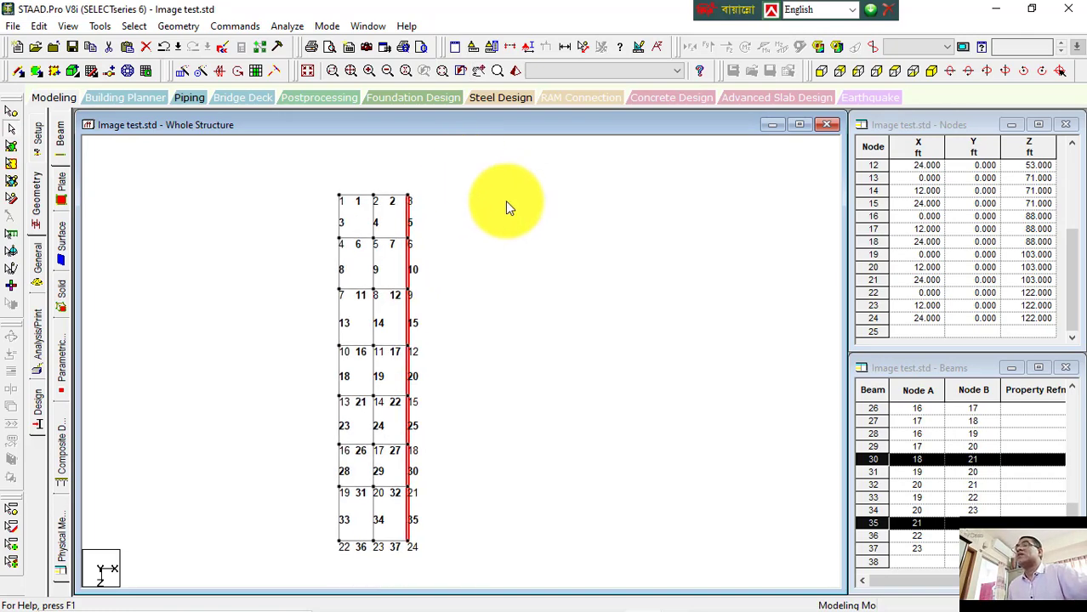
click(121, 39)
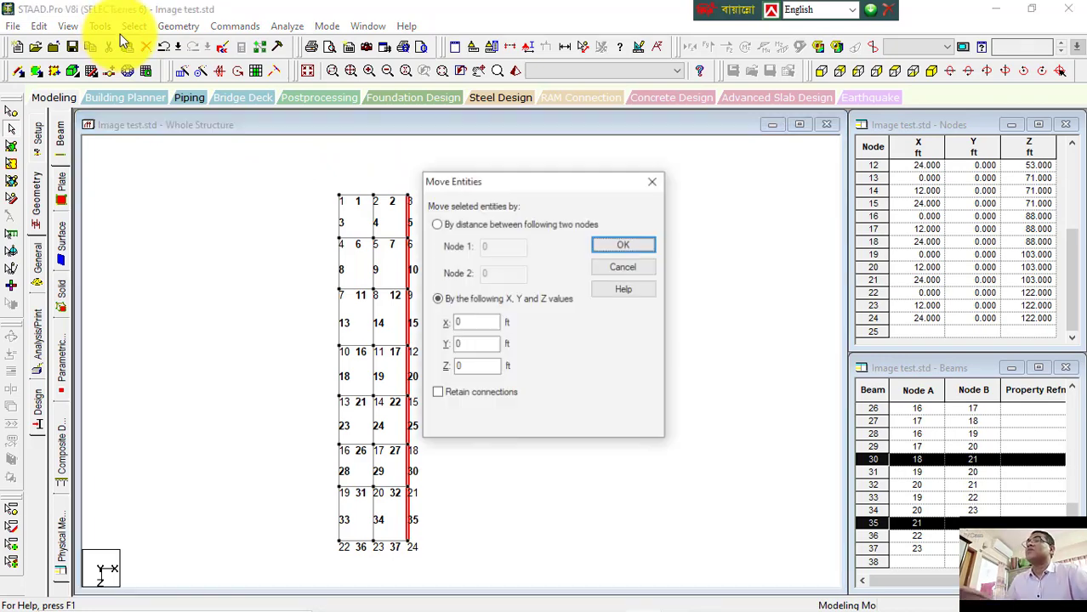
click(437, 300)
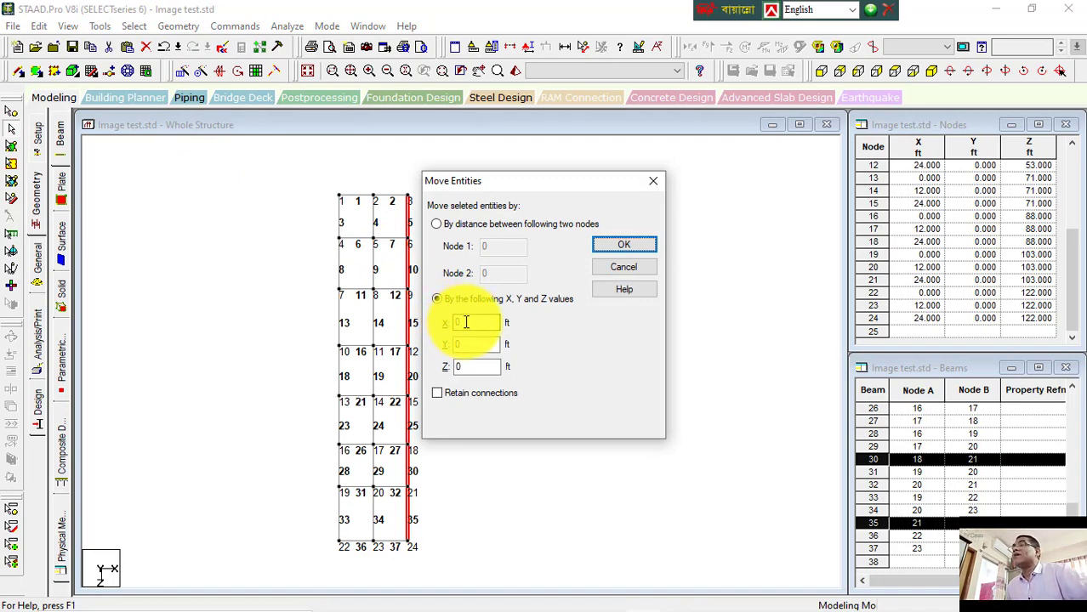
drag(468, 321, 454, 323)
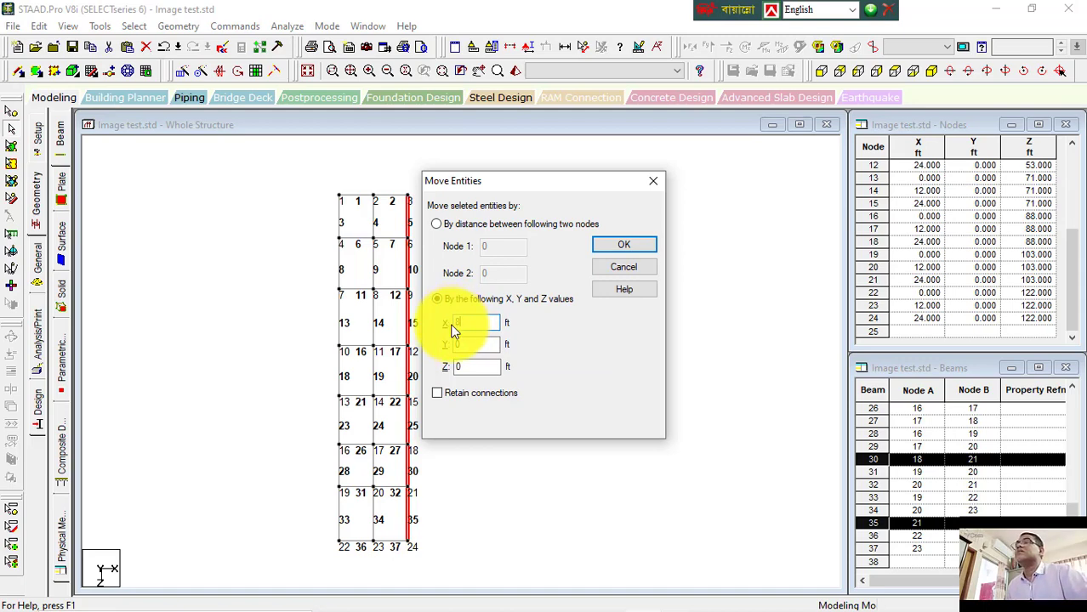
text(8)
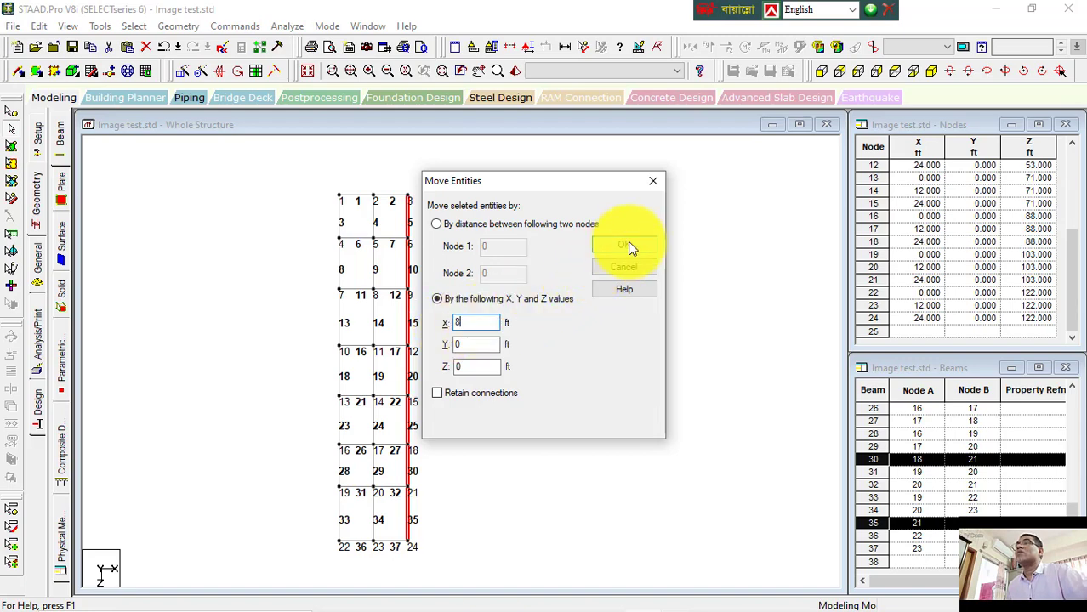
click(626, 244)
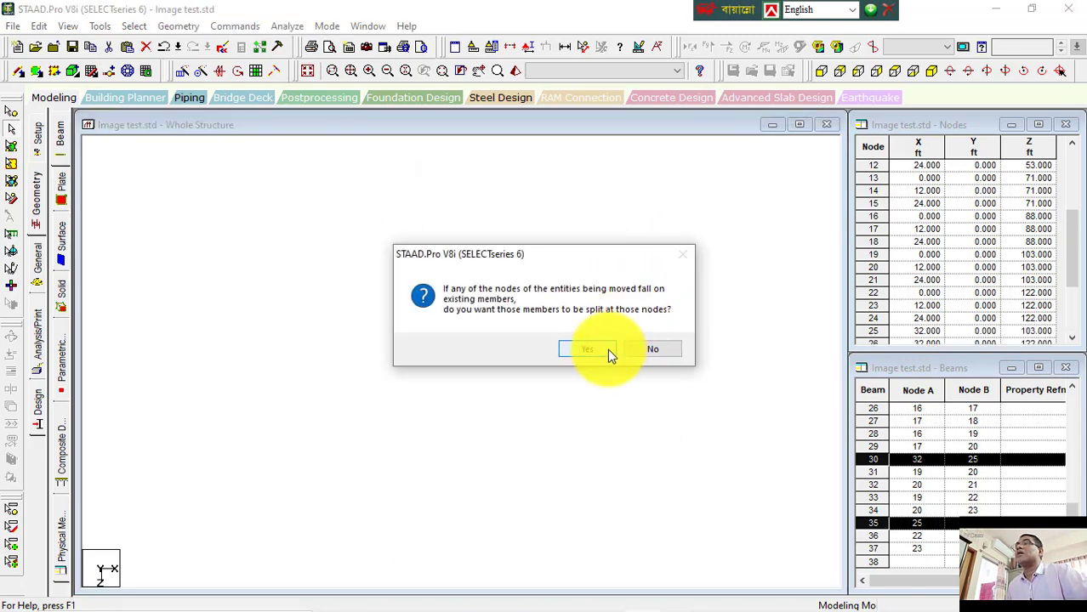
click(606, 349)
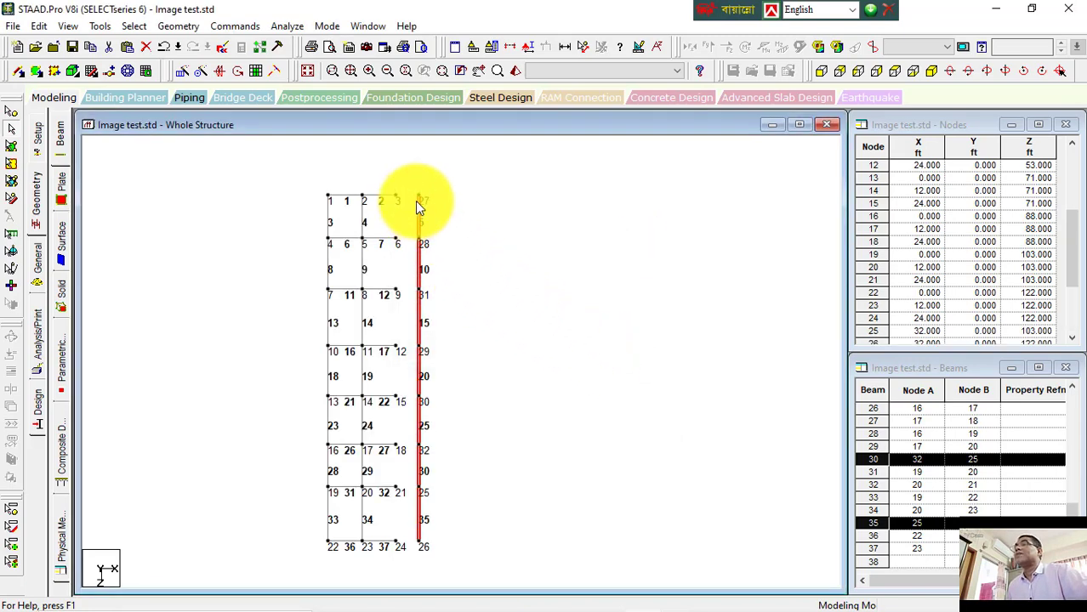
click(599, 349)
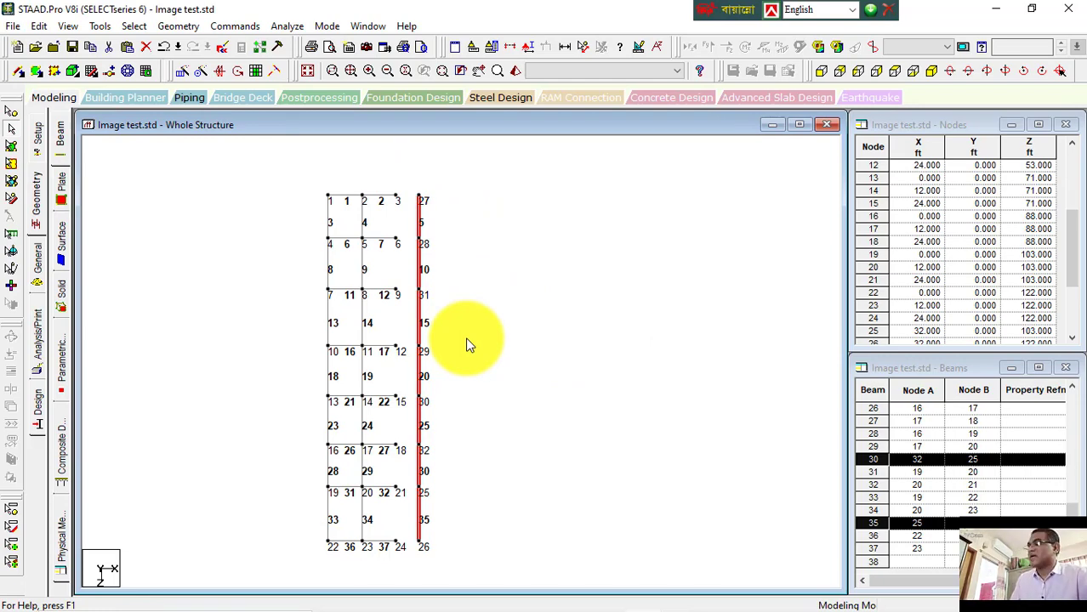
key(ctrl+z)
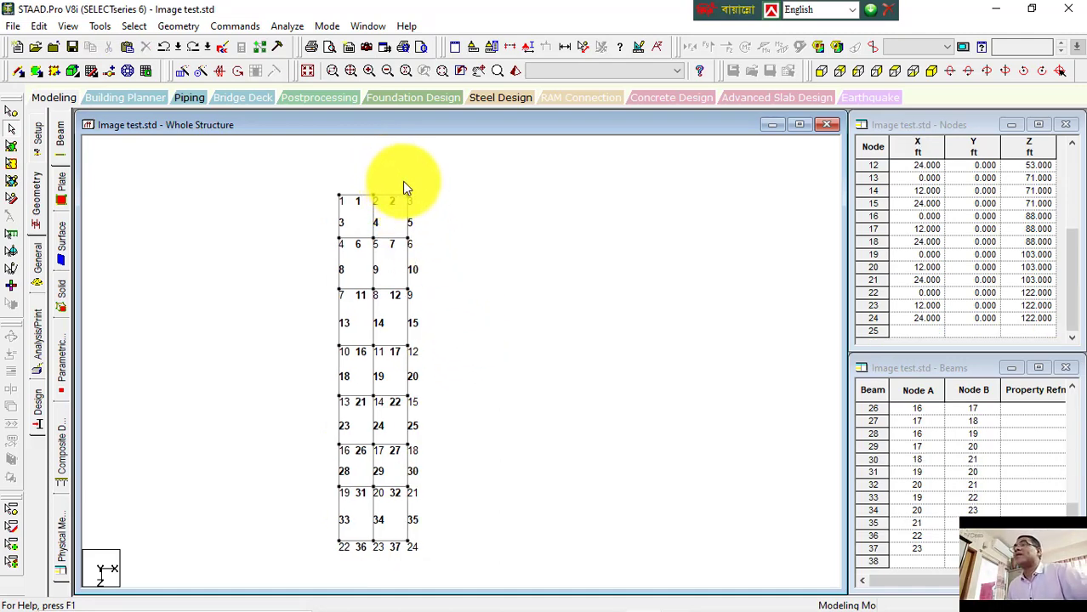
Step: Move the right-edge beams 8 ft along X with Retain connections enabled, then undo the move
drag(403, 182, 434, 563)
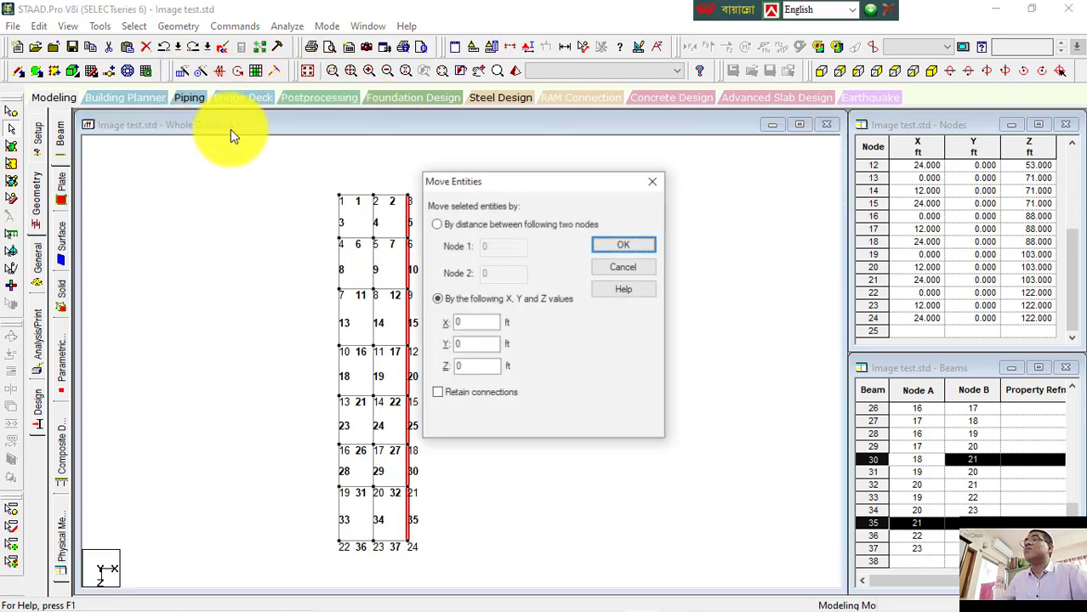
click(459, 324)
double_click(459, 324)
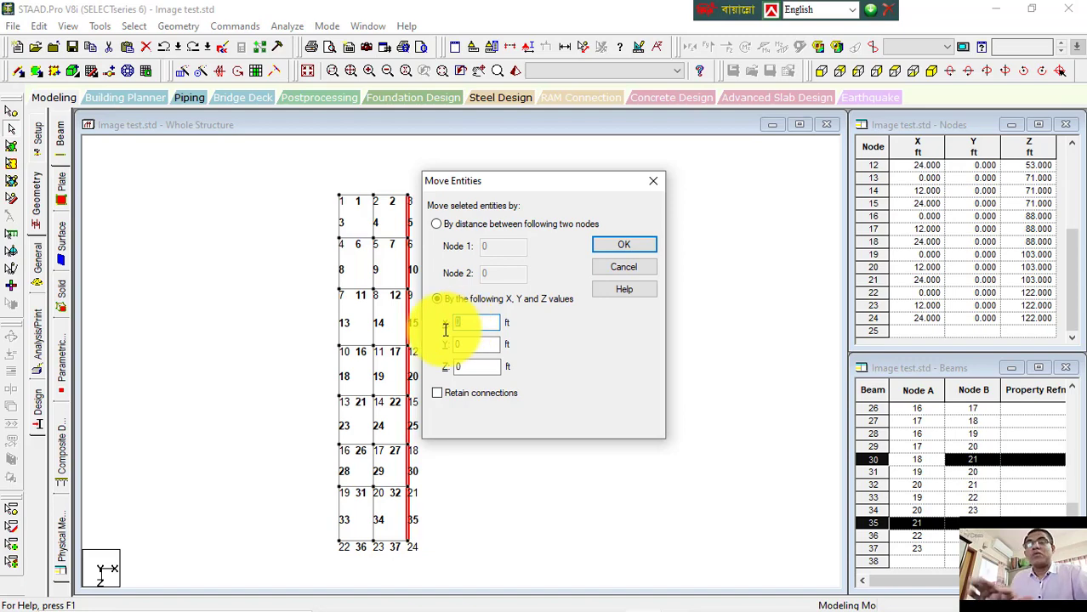
click(453, 393)
click(616, 260)
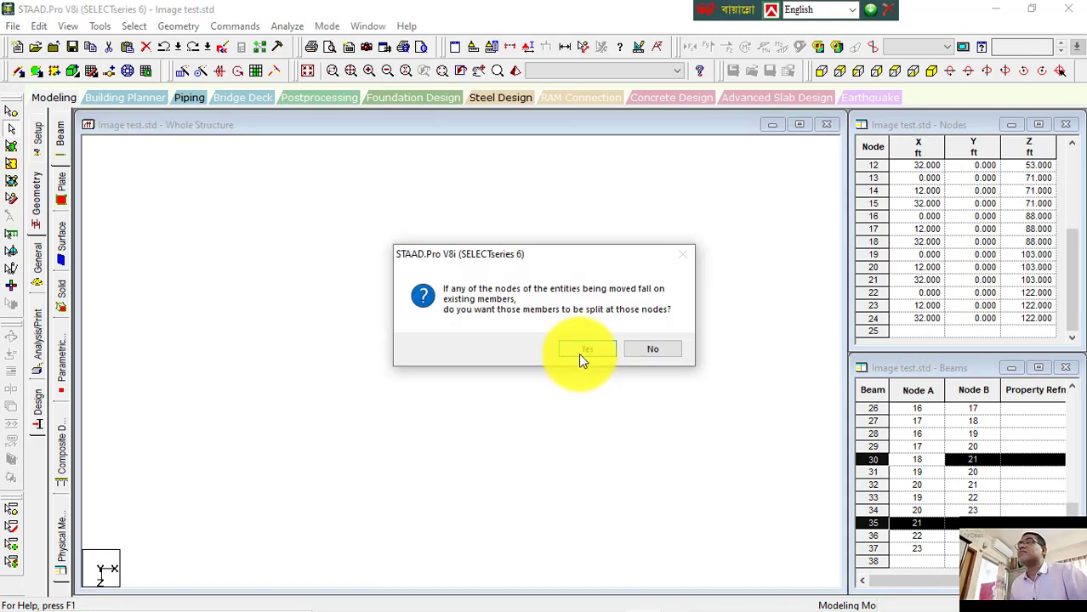
click(587, 350)
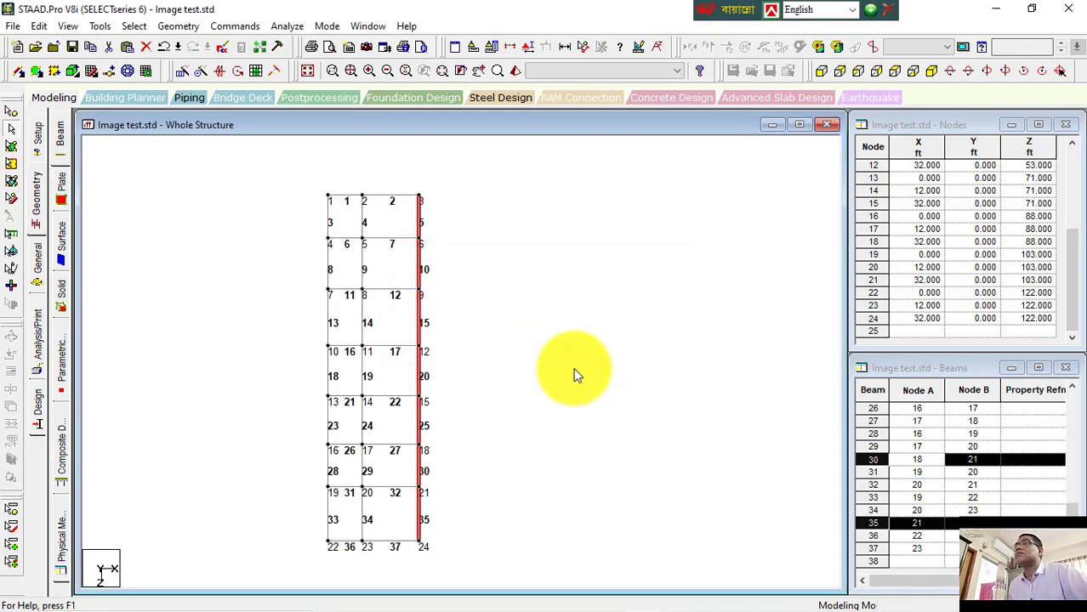
click(405, 198)
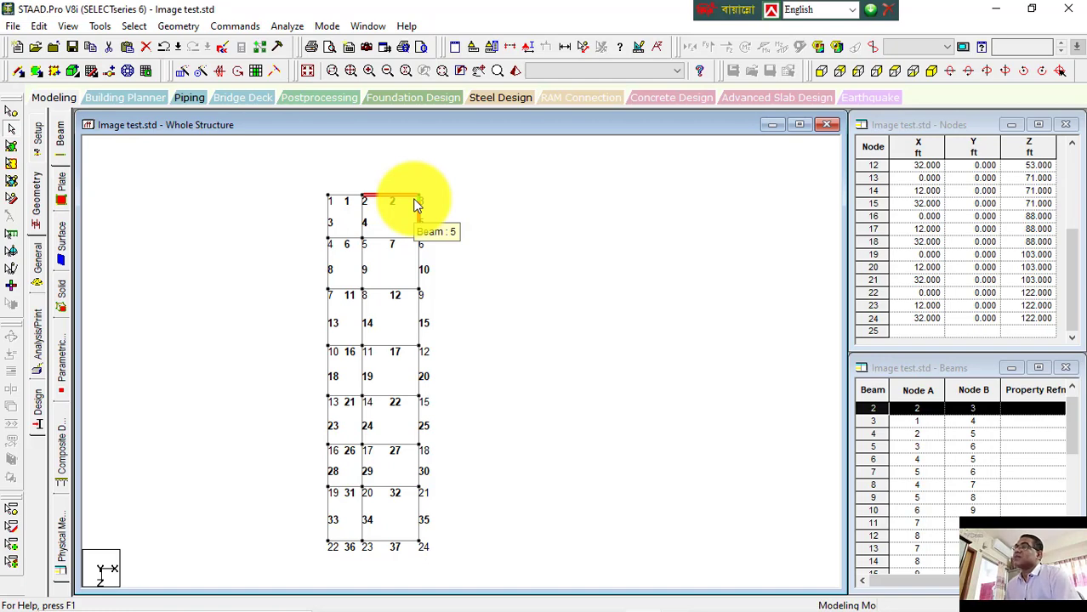
click(531, 195)
key(ctrl+z)
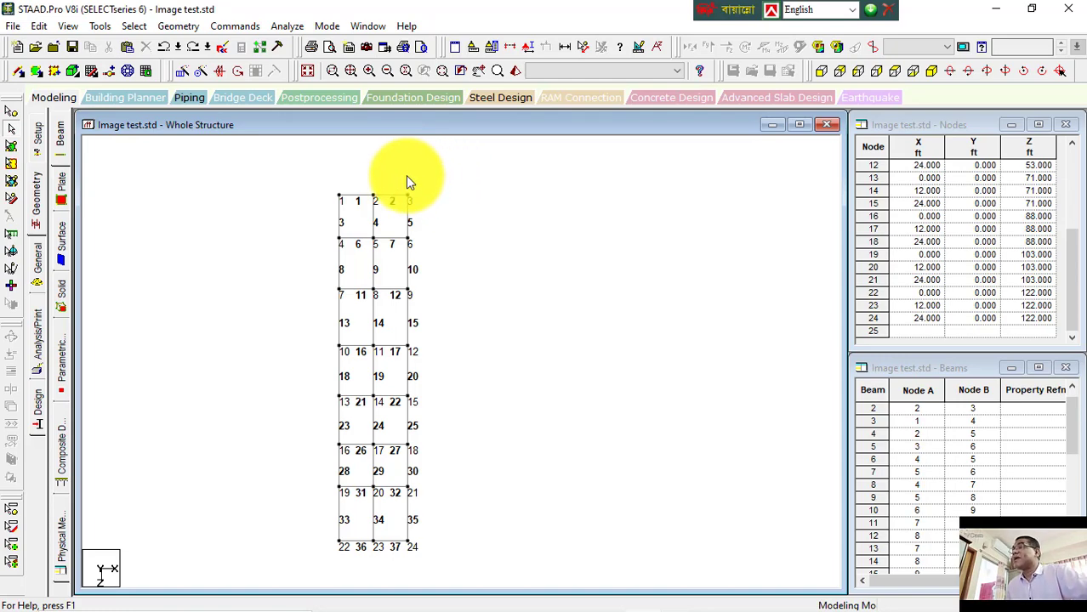
Step: Move the right-edge beams 8 ft along X without retaining connections, splitting members at landing nodes
drag(407, 181, 509, 574)
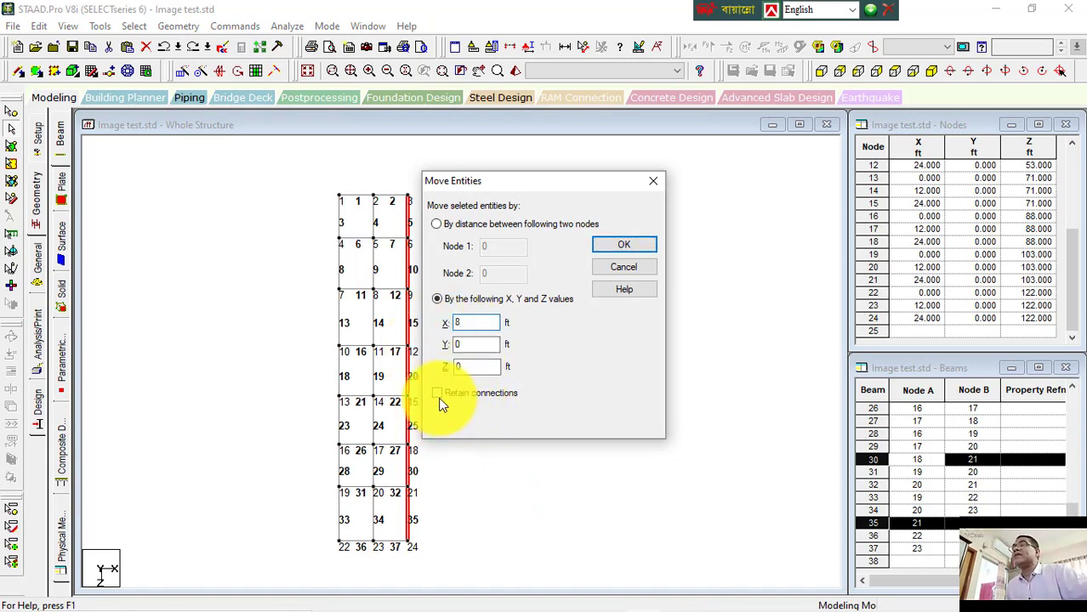
click(618, 245)
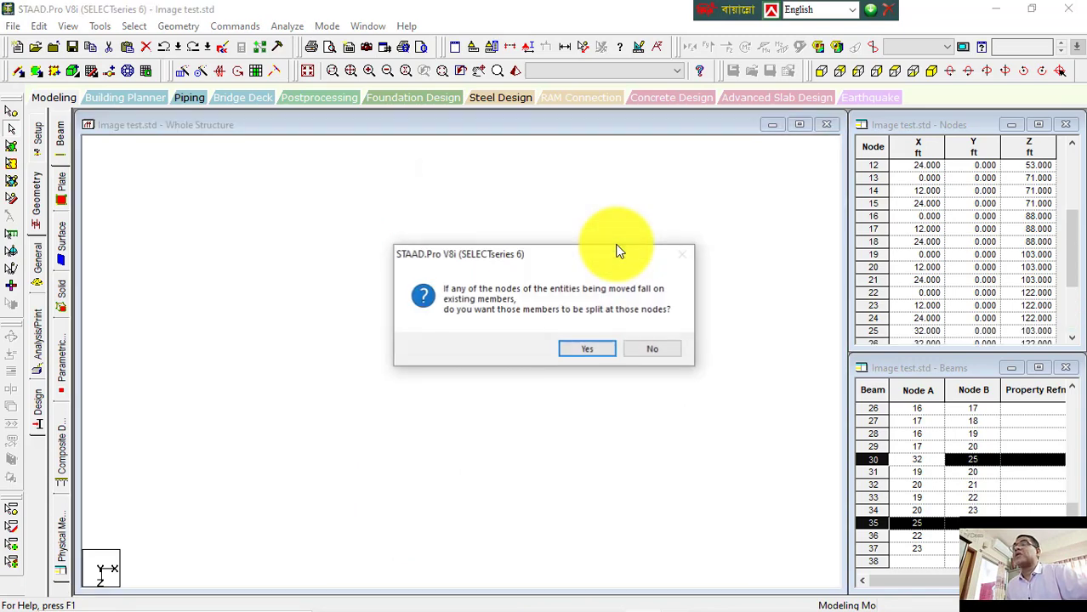
click(583, 346)
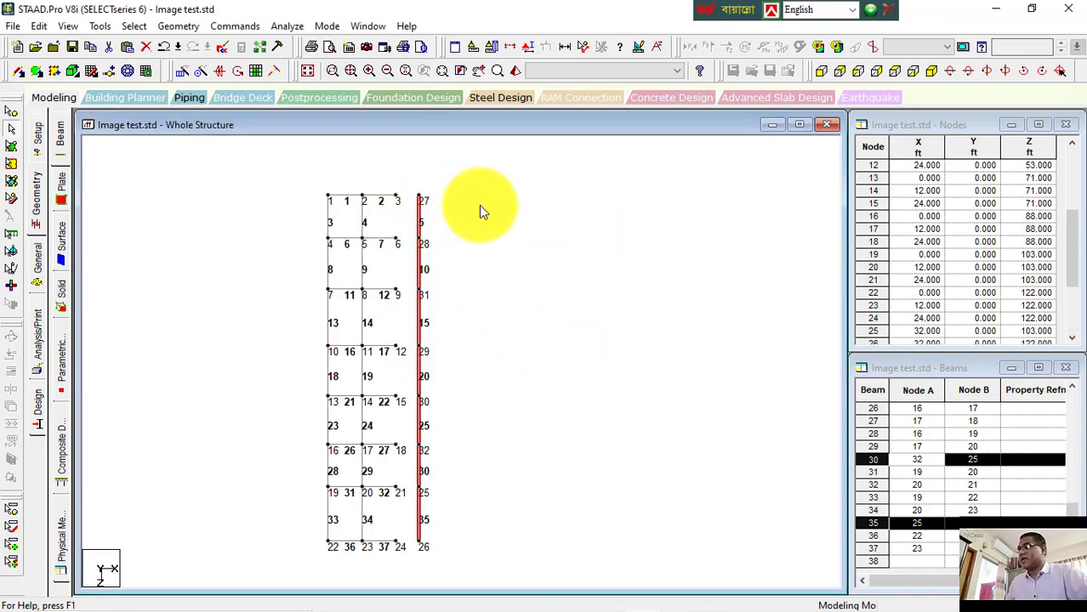
Step: Undo the move of the right-edge beams and return to the isometric view
key(ctrl+z)
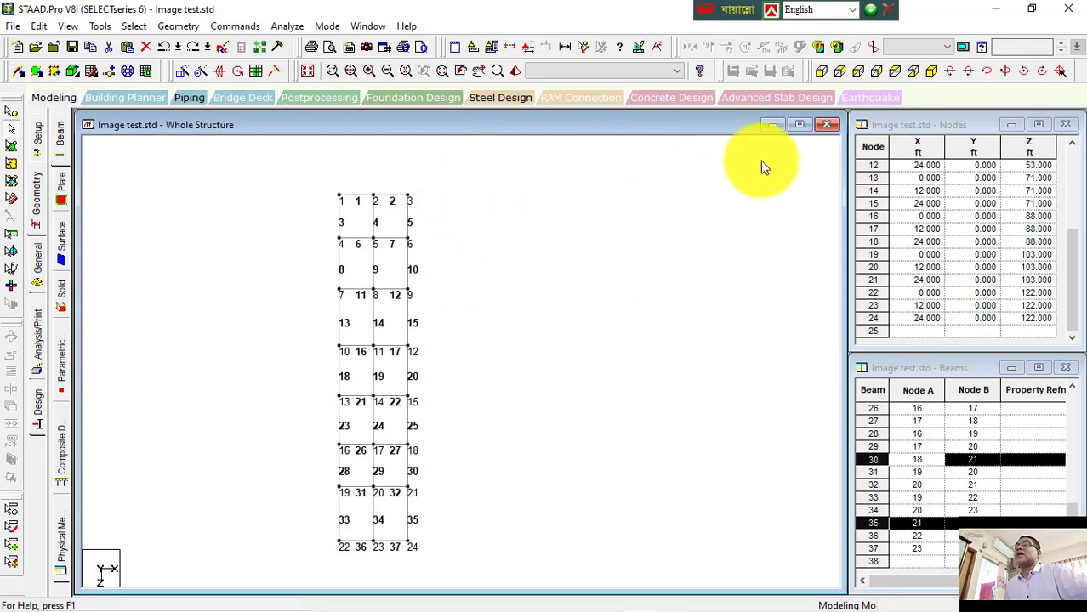
click(913, 72)
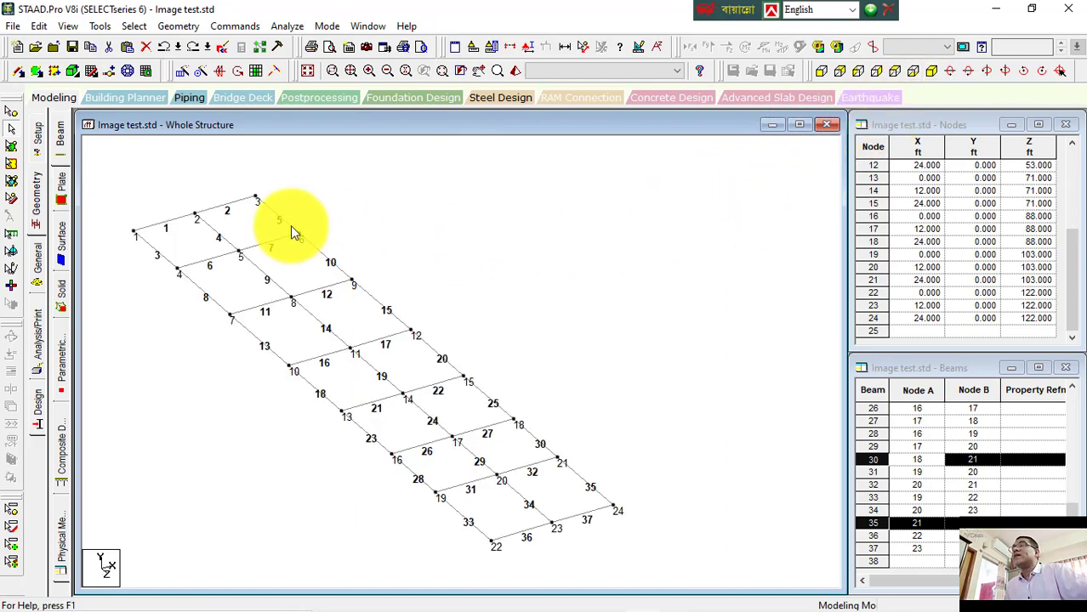
Step: Translationally repeat all beams 3 steps along Y with linked steps, spacings 12, 10 and 10 ft
key(ctrl+a)
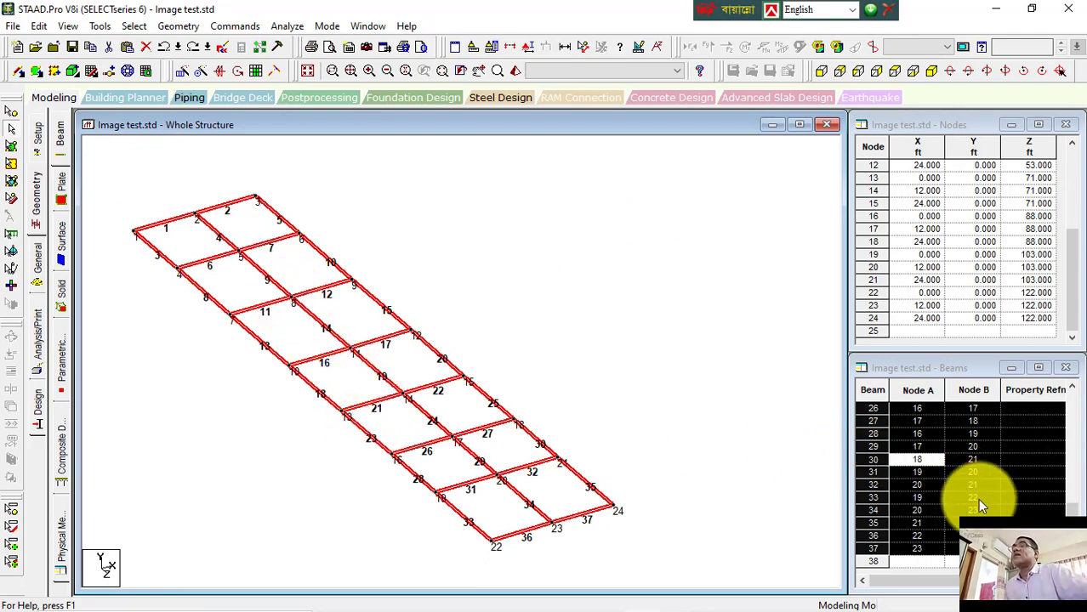
click(182, 71)
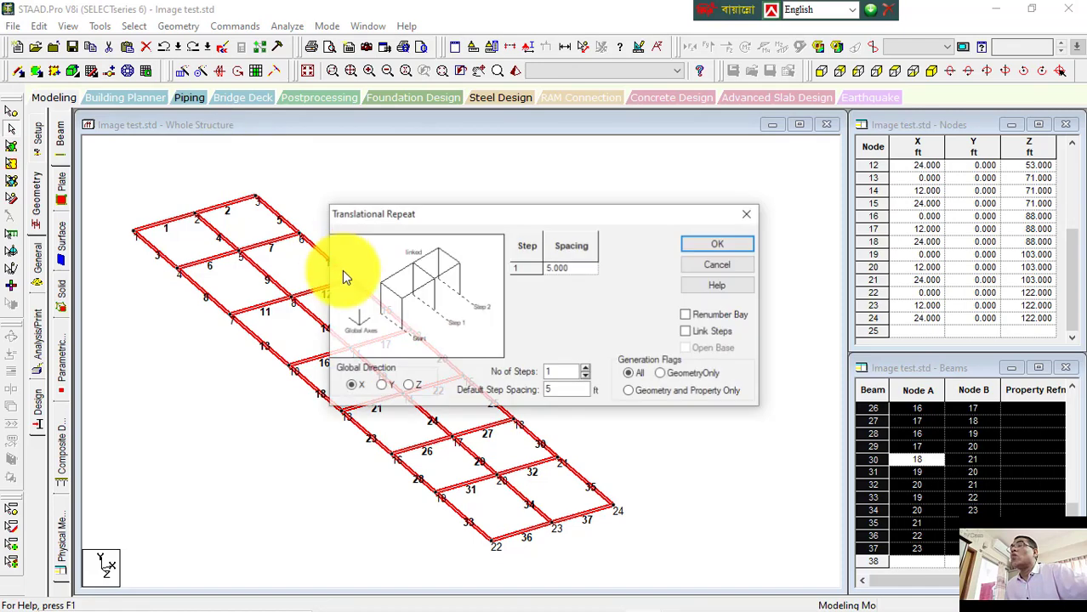
click(382, 385)
drag(513, 217, 564, 155)
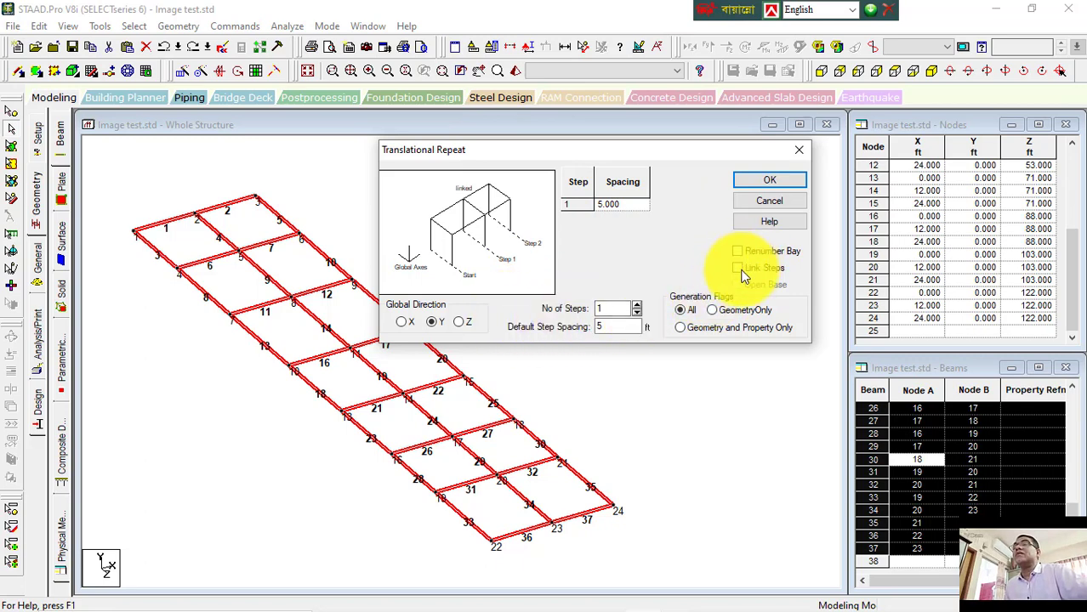
click(637, 306)
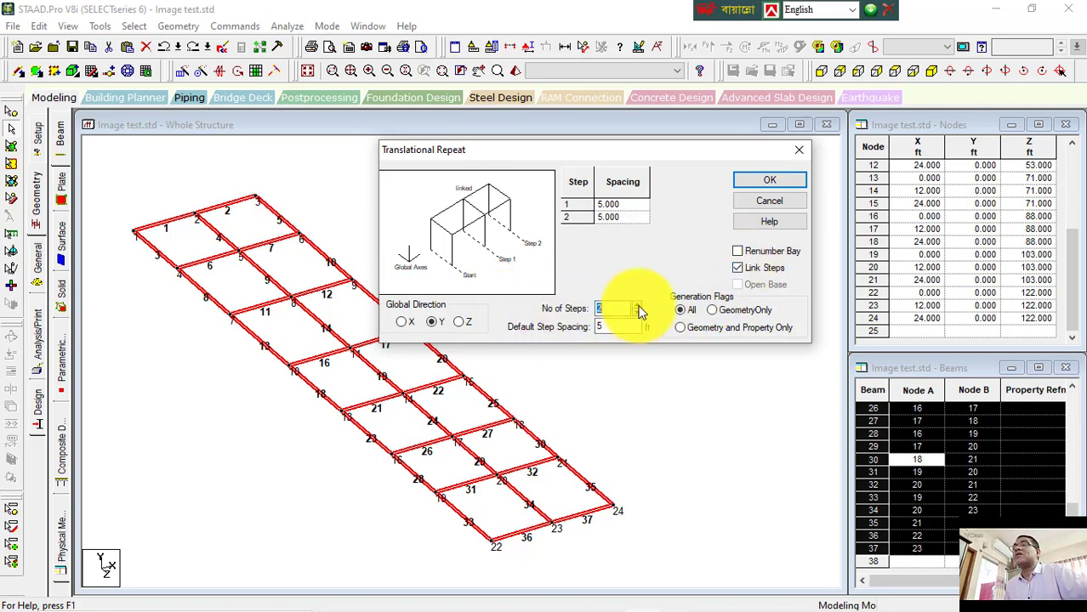
click(637, 305)
key(Tab)
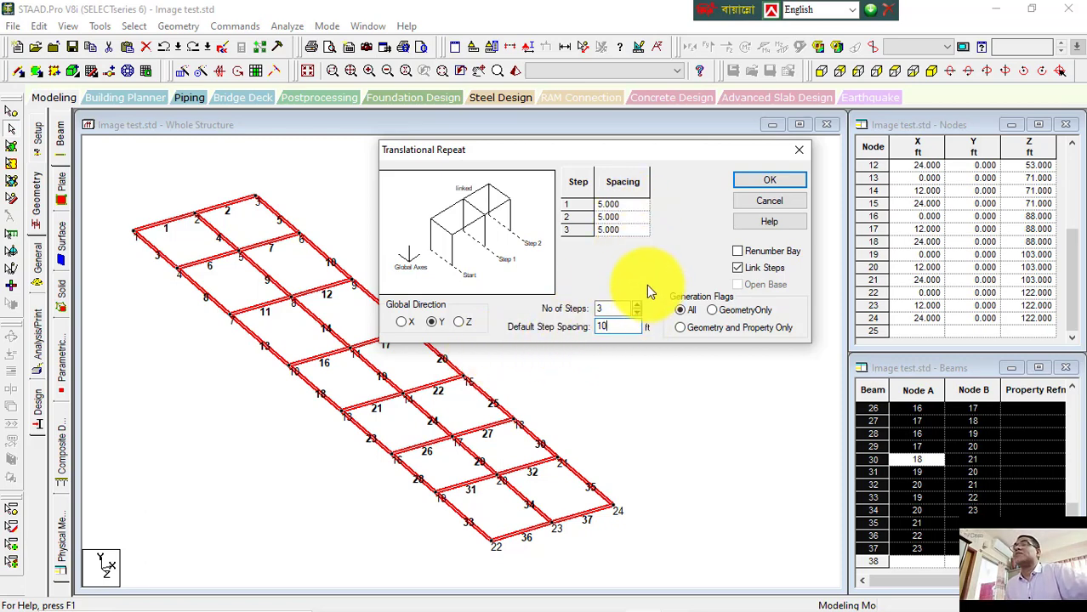
click(638, 257)
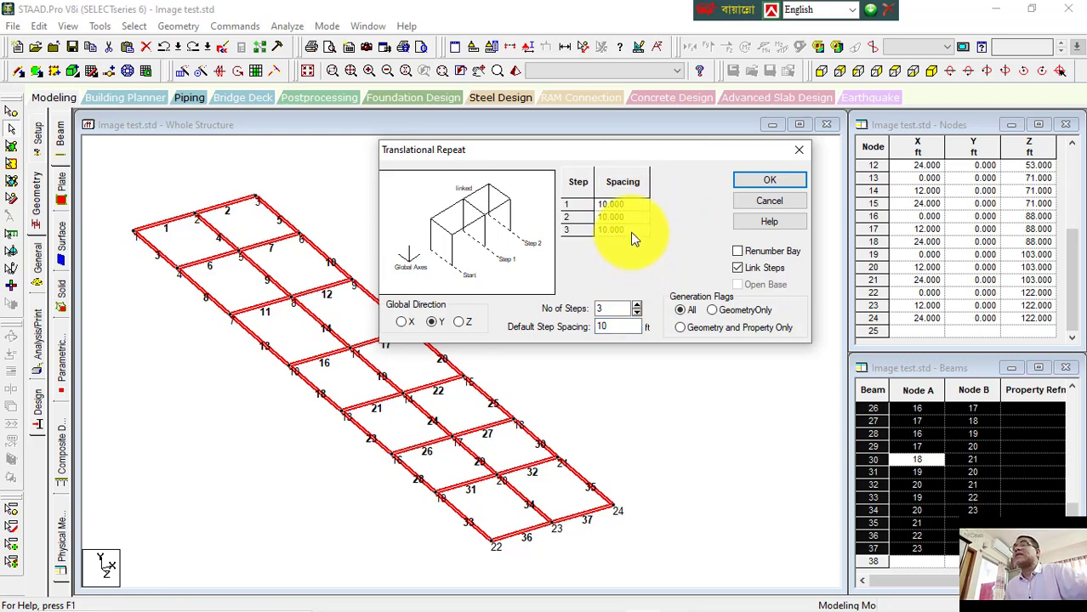
click(636, 229)
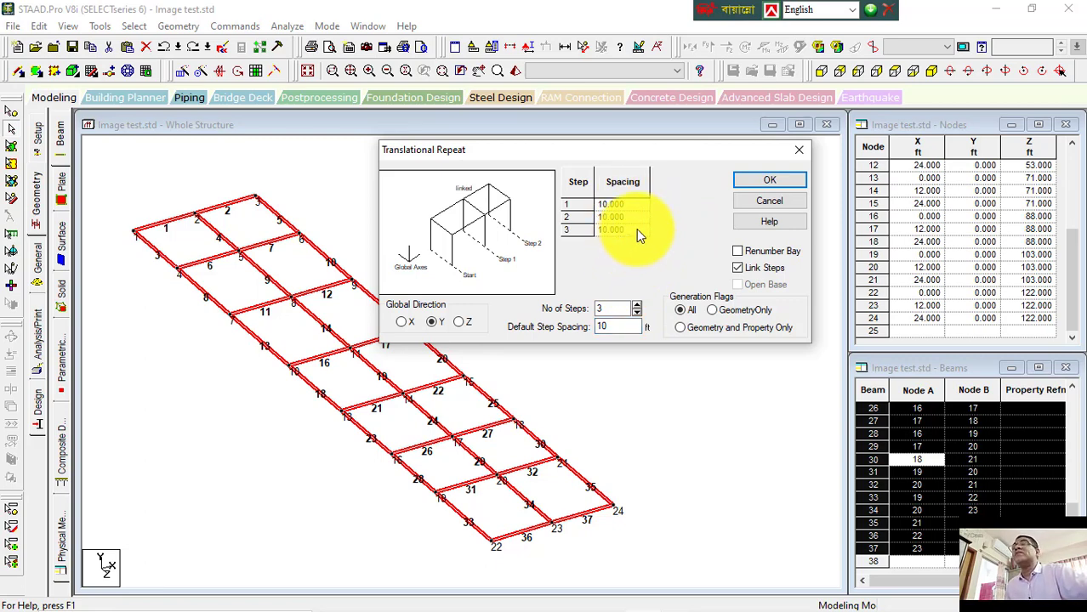
text(12)
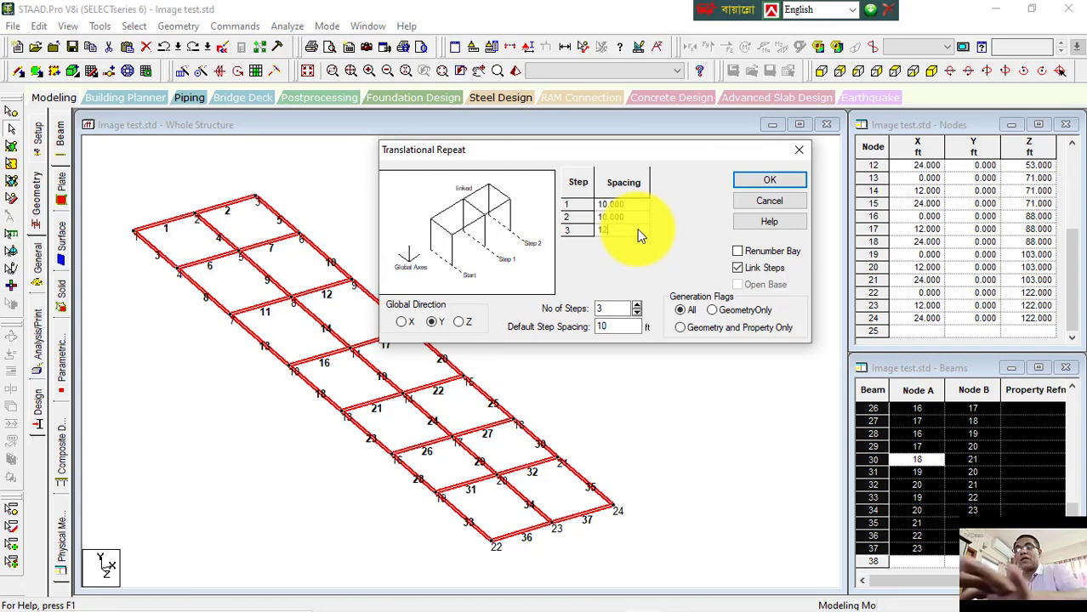
key(BackSpace)
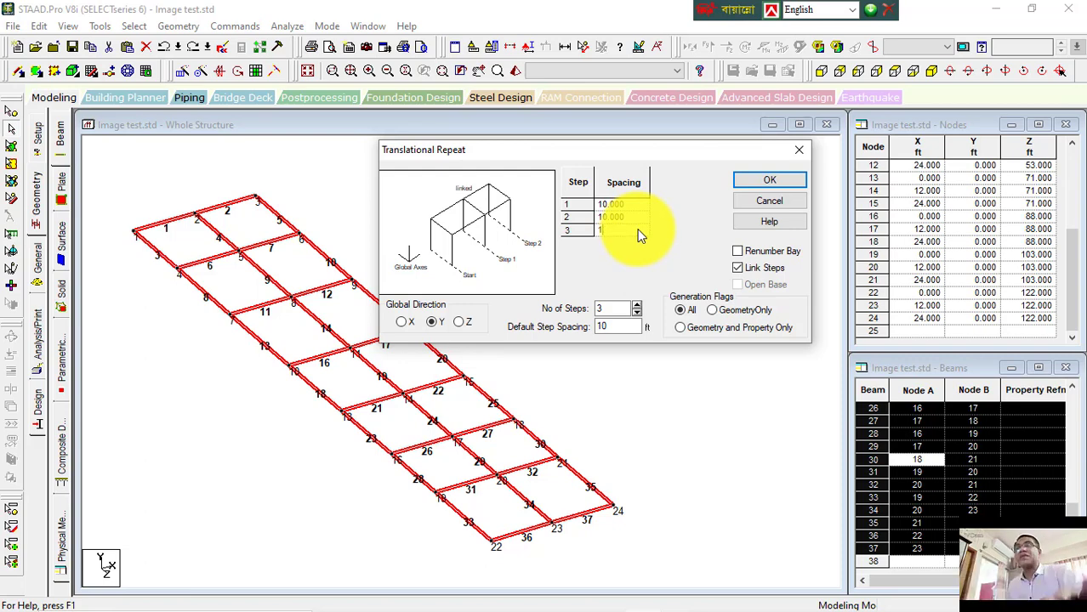
text(0)
click(642, 205)
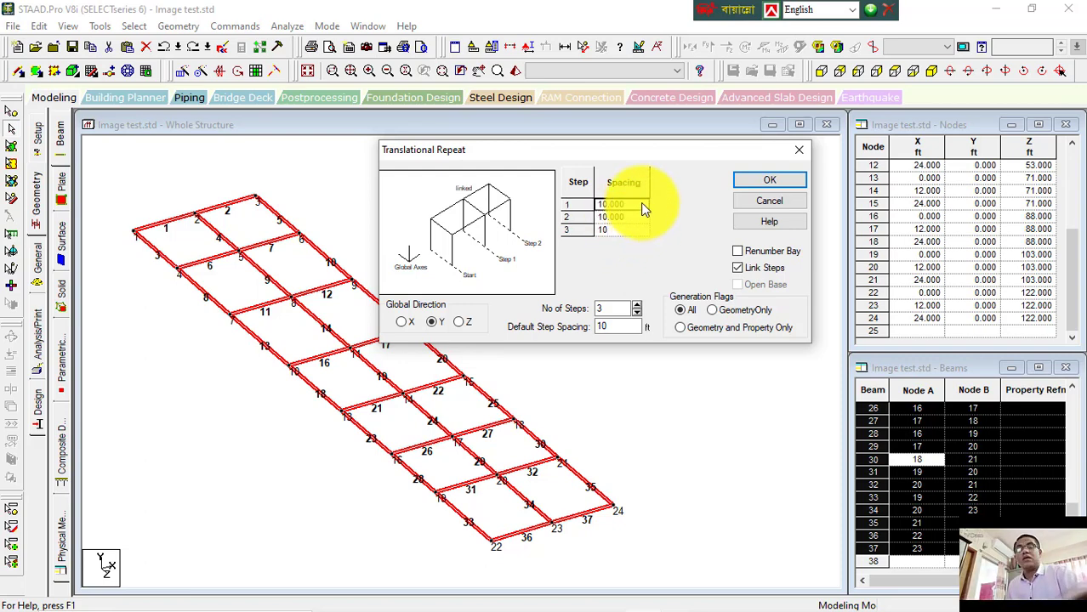
text(12)
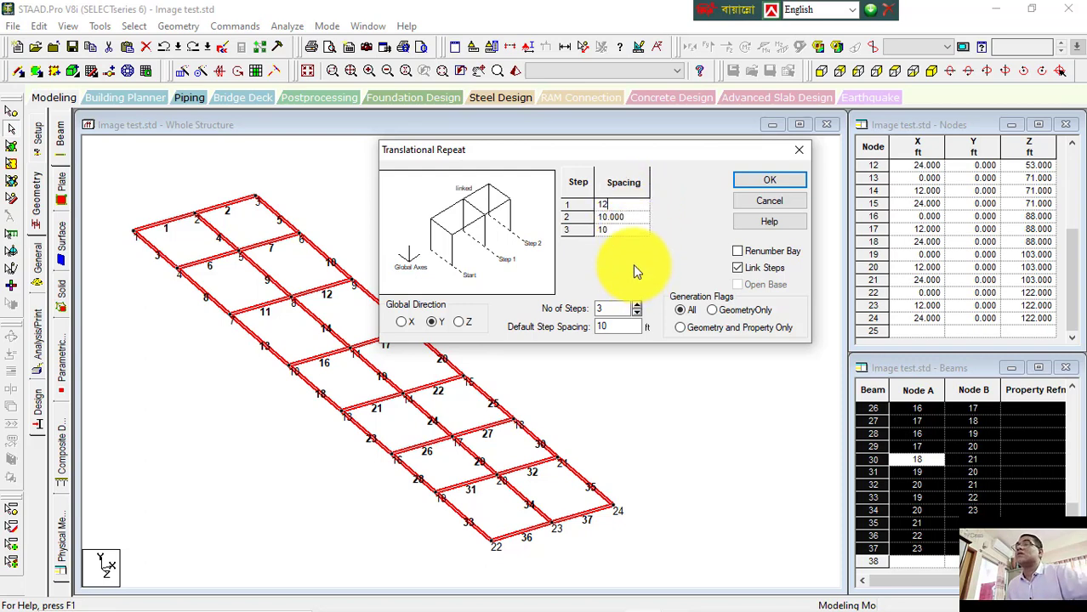
click(768, 182)
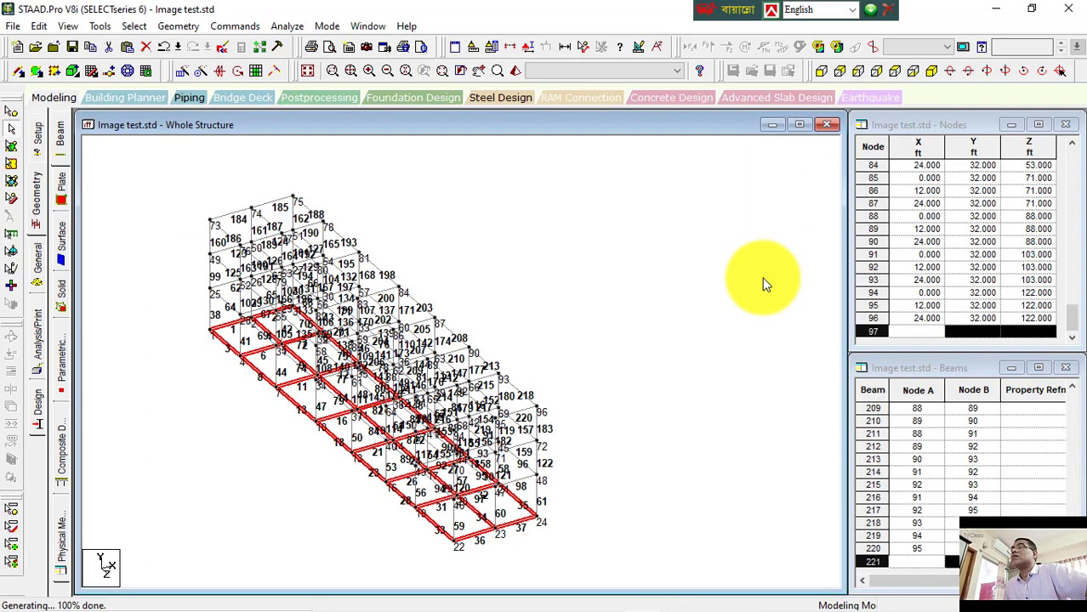
Step: Turn off the node and beam number labels
scroll(209, 211, up, 3)
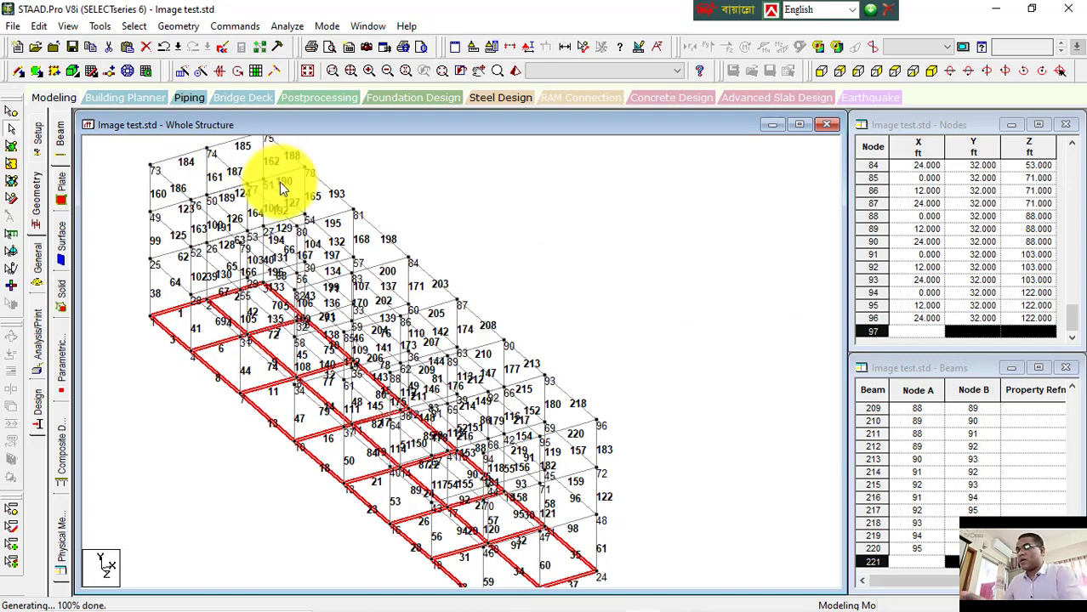
key(shift+n)
key(shift+b)
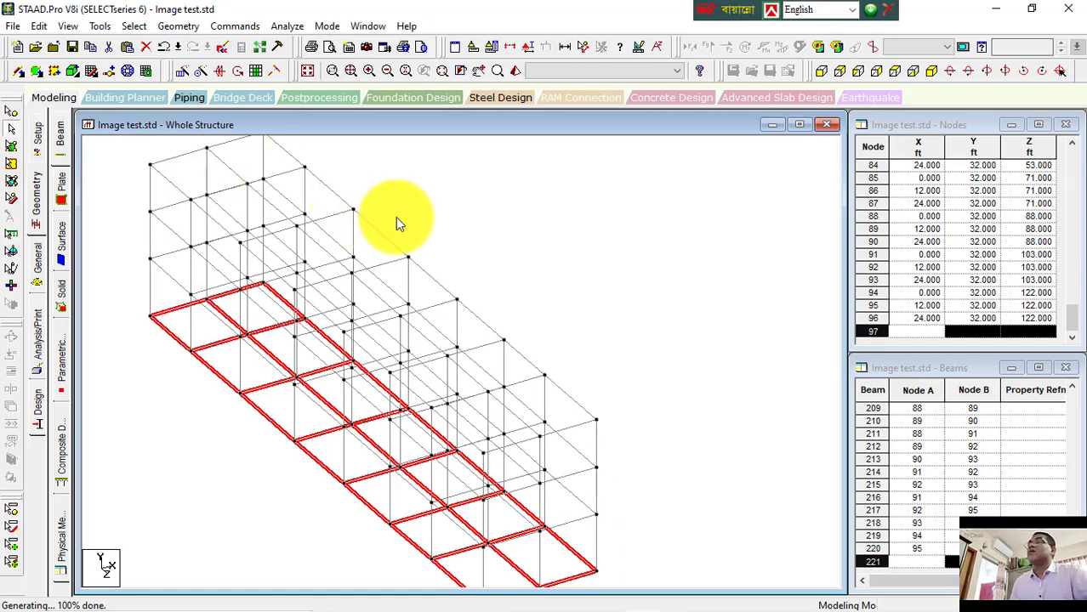
scroll(519, 254, down, 1)
scroll(518, 255, down, 1)
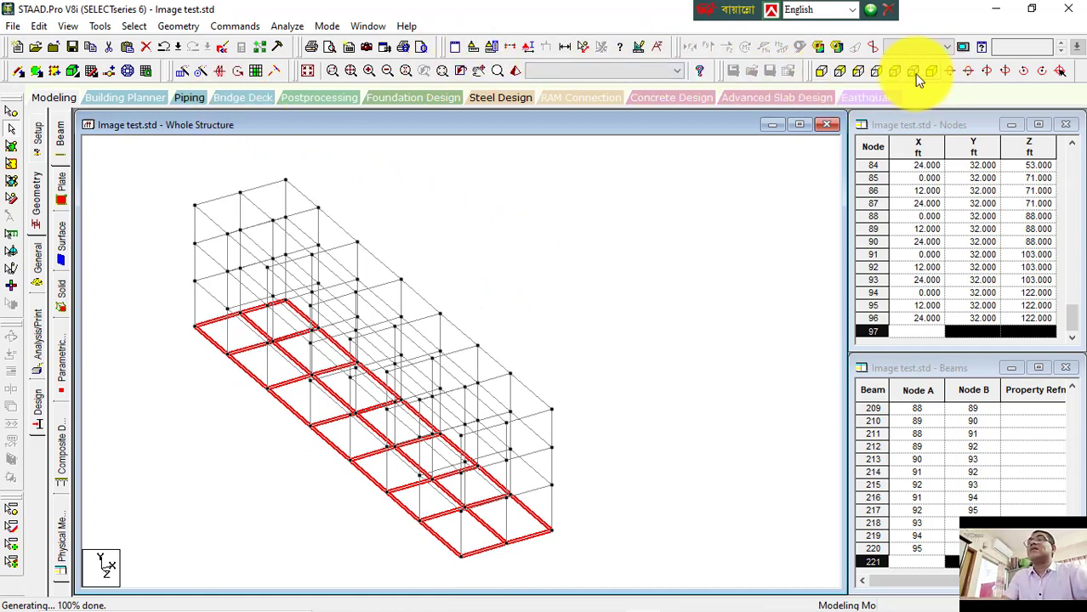
Step: Delete the selected ground-level beams
click(823, 70)
key(Delete)
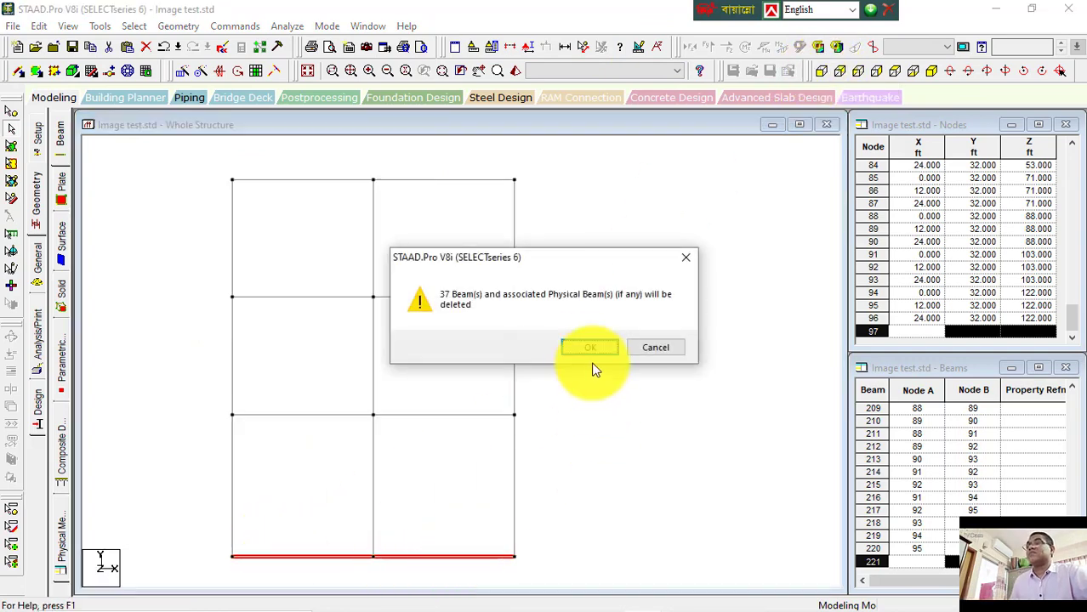
click(591, 348)
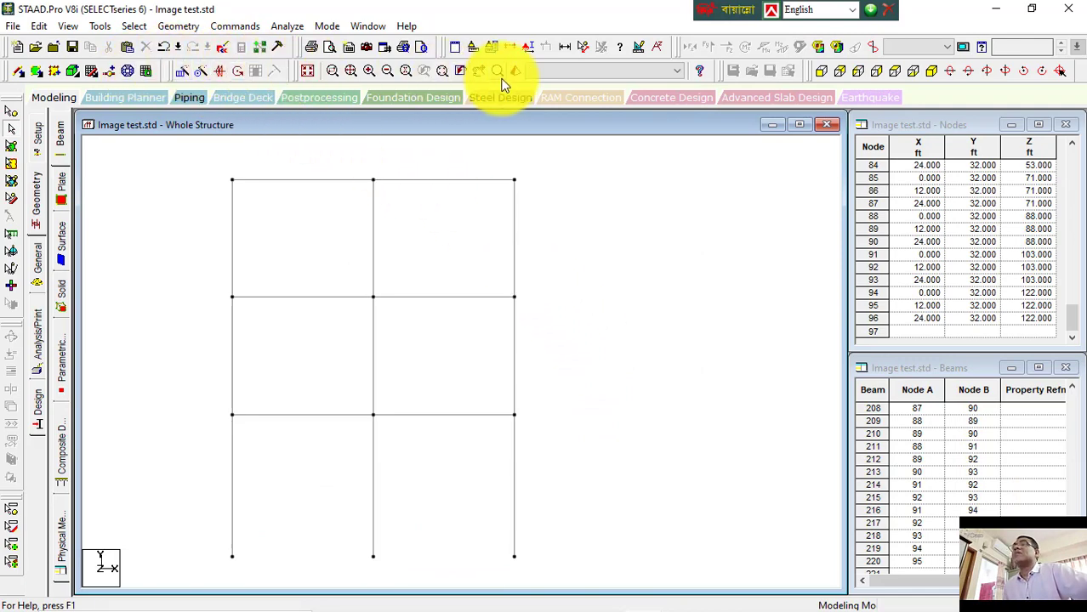
Step: Dimension the three column segments along the right edge of the front view, from base to top
click(934, 75)
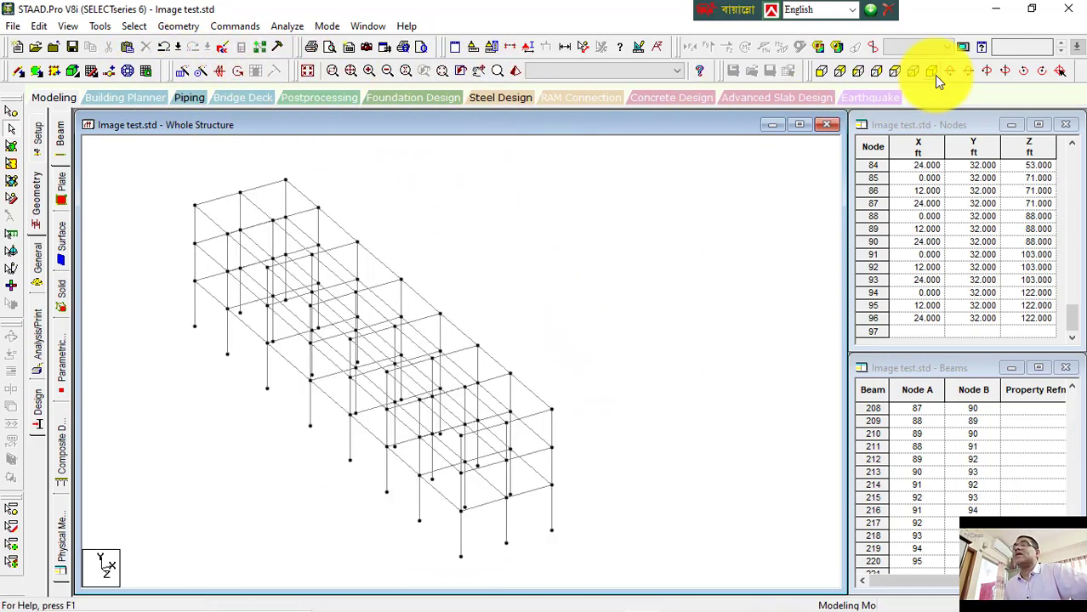
click(821, 73)
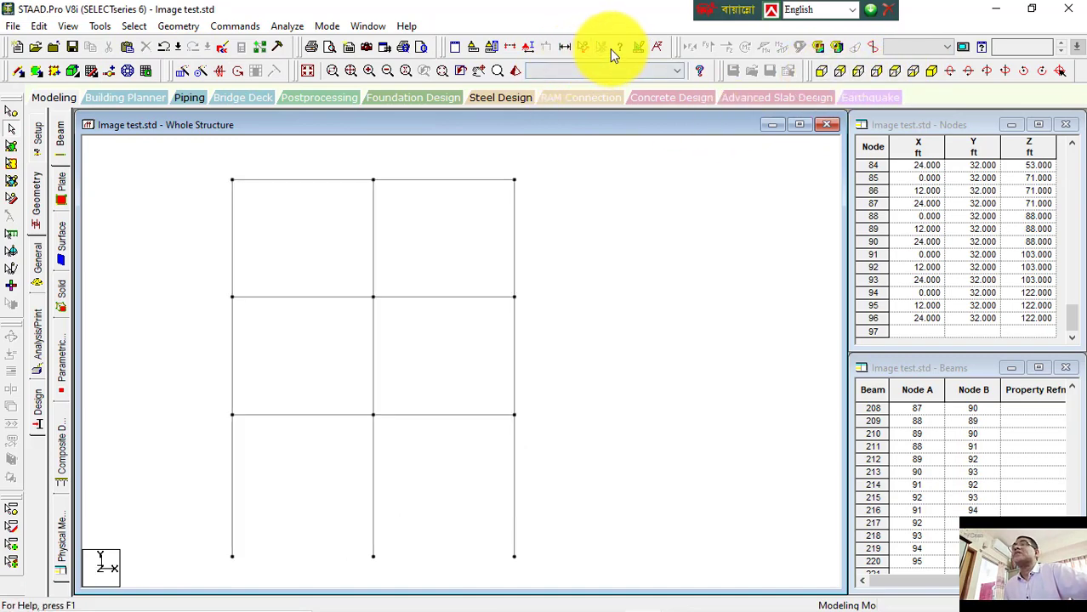
click(584, 46)
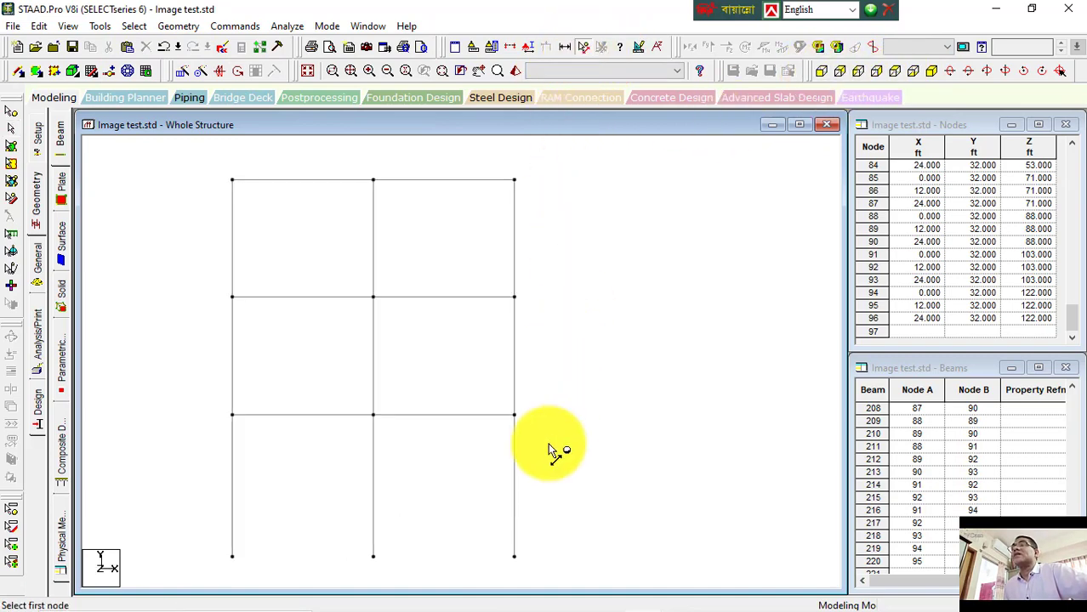
click(515, 557)
click(516, 416)
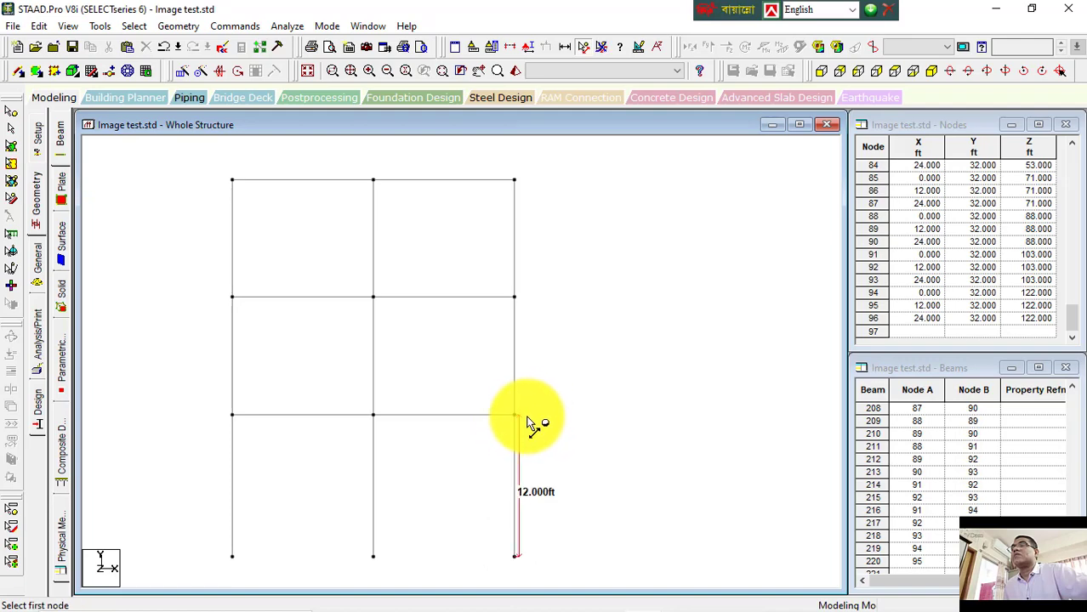
click(527, 419)
click(520, 302)
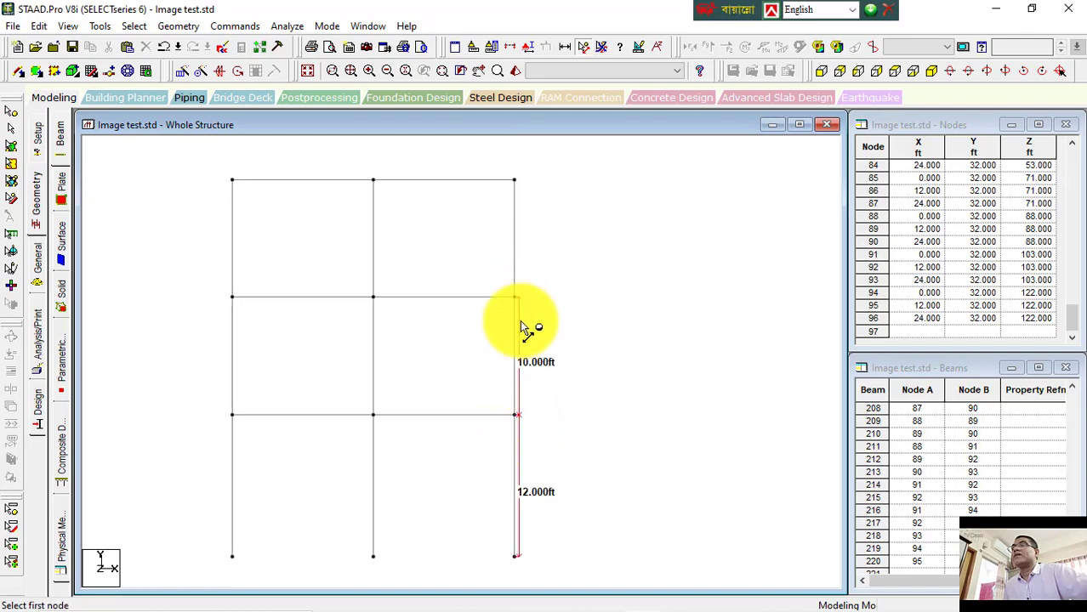
click(517, 299)
click(517, 183)
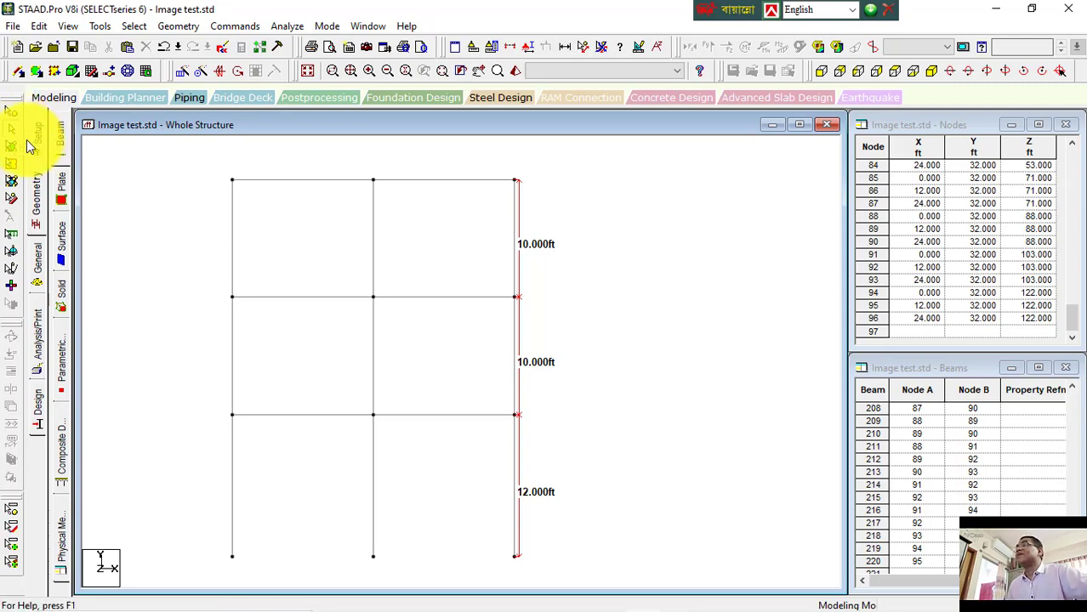
Step: Practise window-selecting the roof-level beams and the whole frame, then clear the selection
key(ctrl+a)
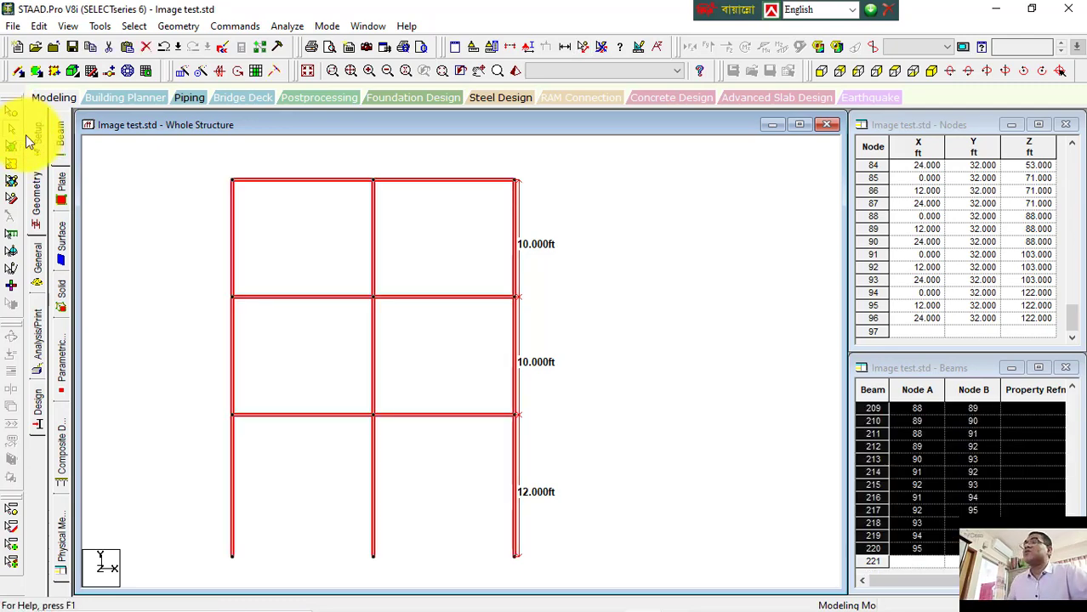
click(932, 71)
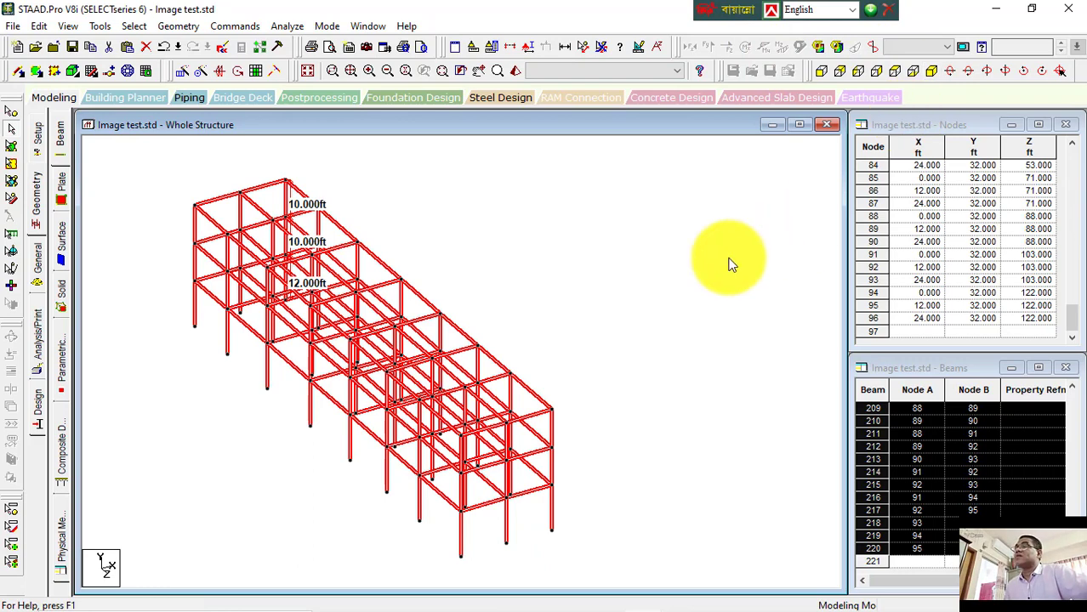
click(821, 71)
click(619, 243)
drag(584, 160, 172, 191)
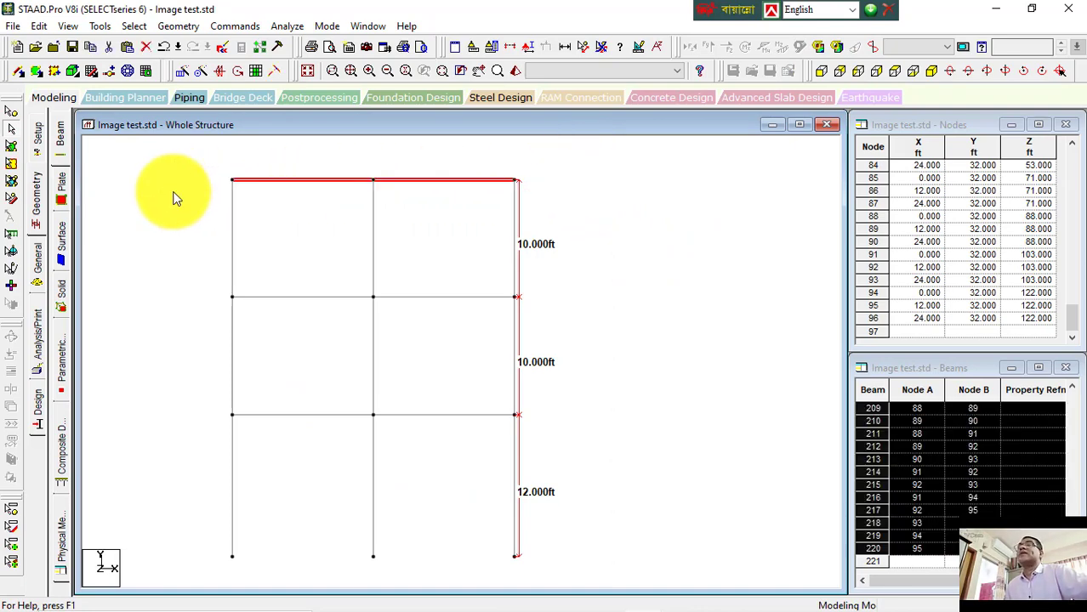
drag(189, 160, 557, 190)
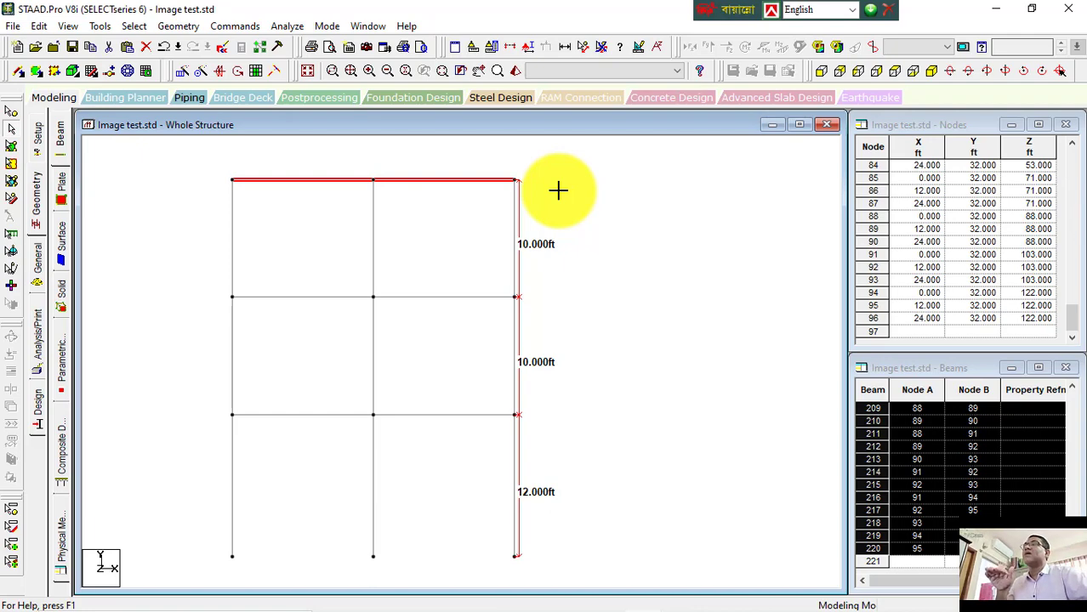
click(931, 70)
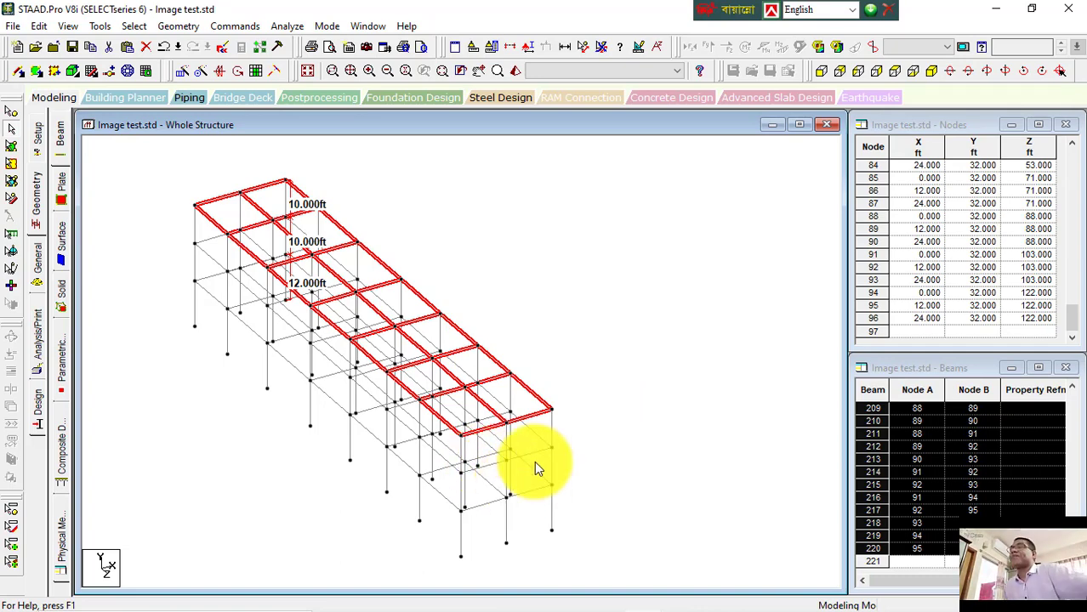
click(596, 311)
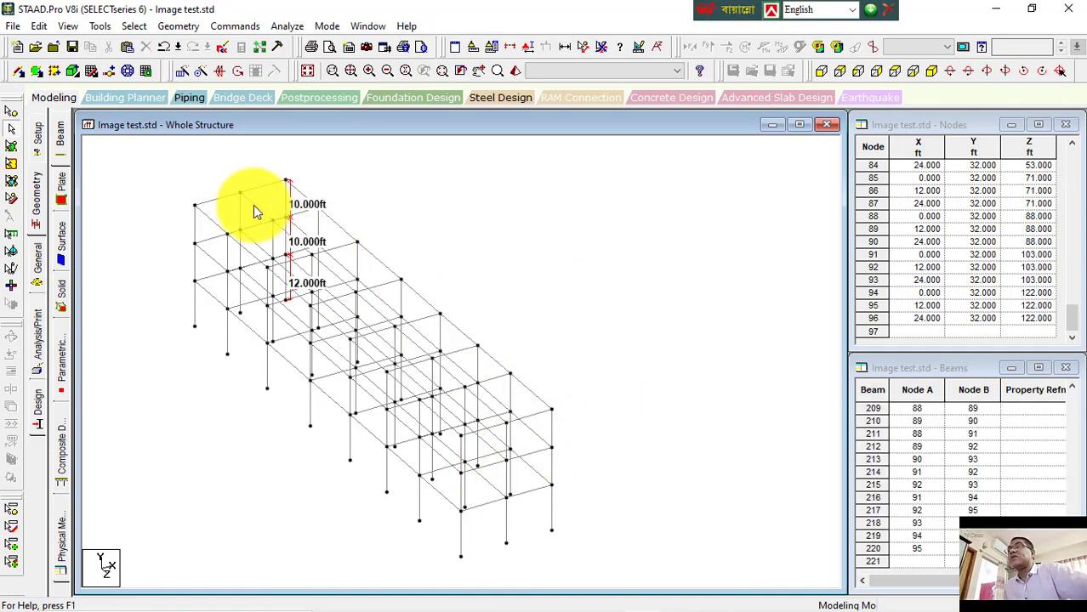
drag(180, 169, 592, 483)
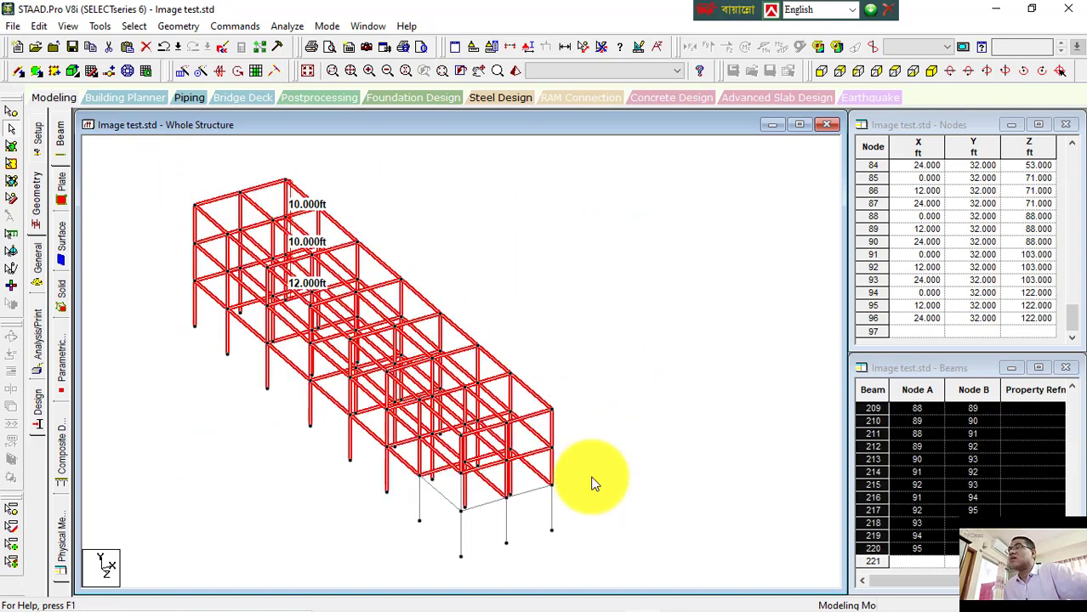
click(644, 345)
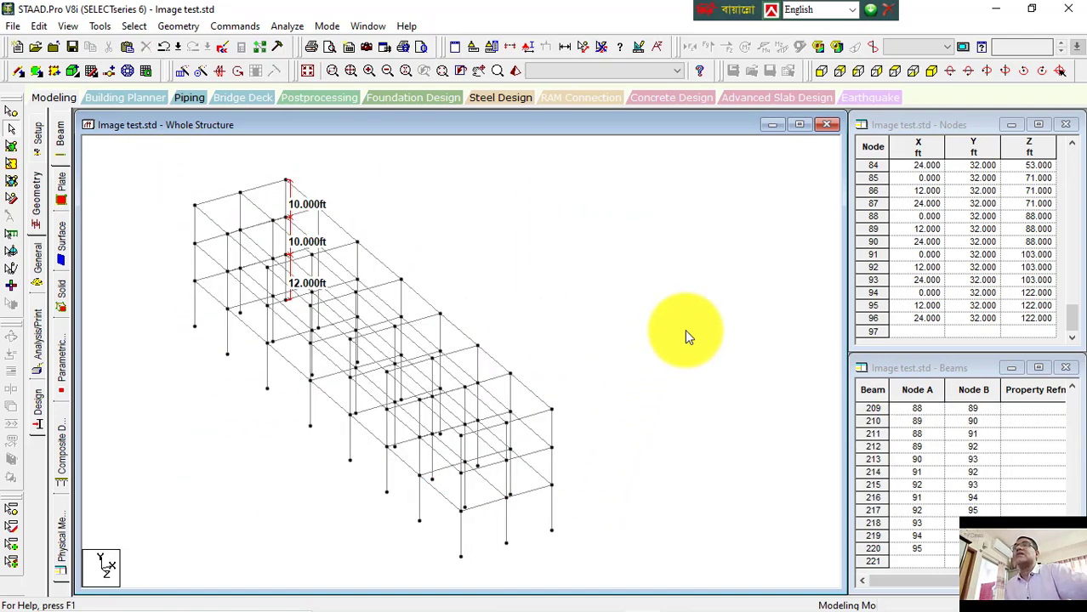
Step: Move the roof-level beams up 1 ft in Y with Retain connections on, agreeing to split members at the moved nodes
click(841, 75)
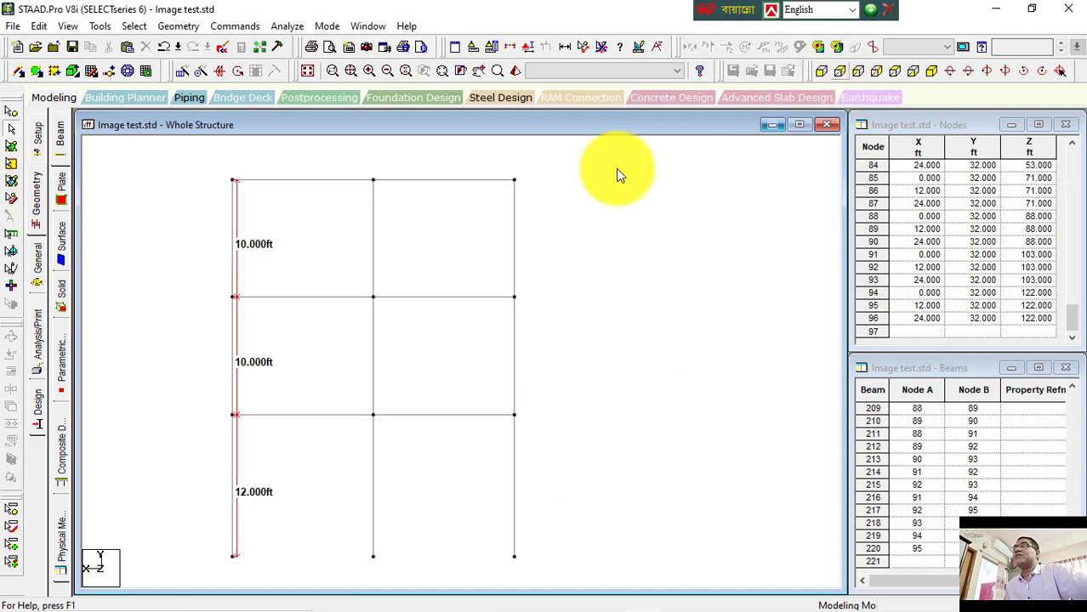
drag(205, 161, 544, 197)
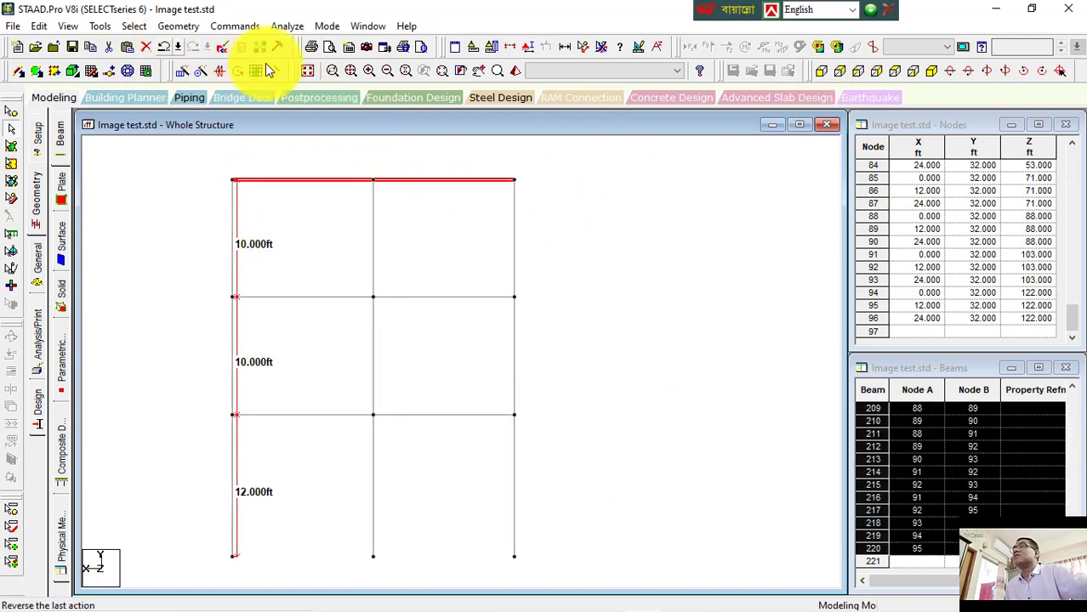
click(931, 73)
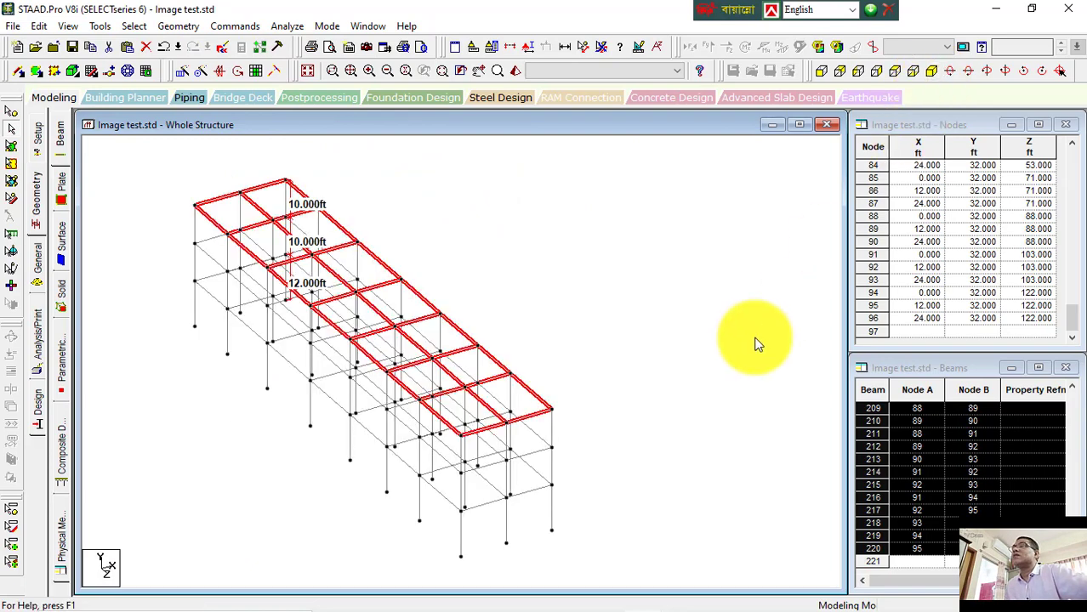
click(823, 72)
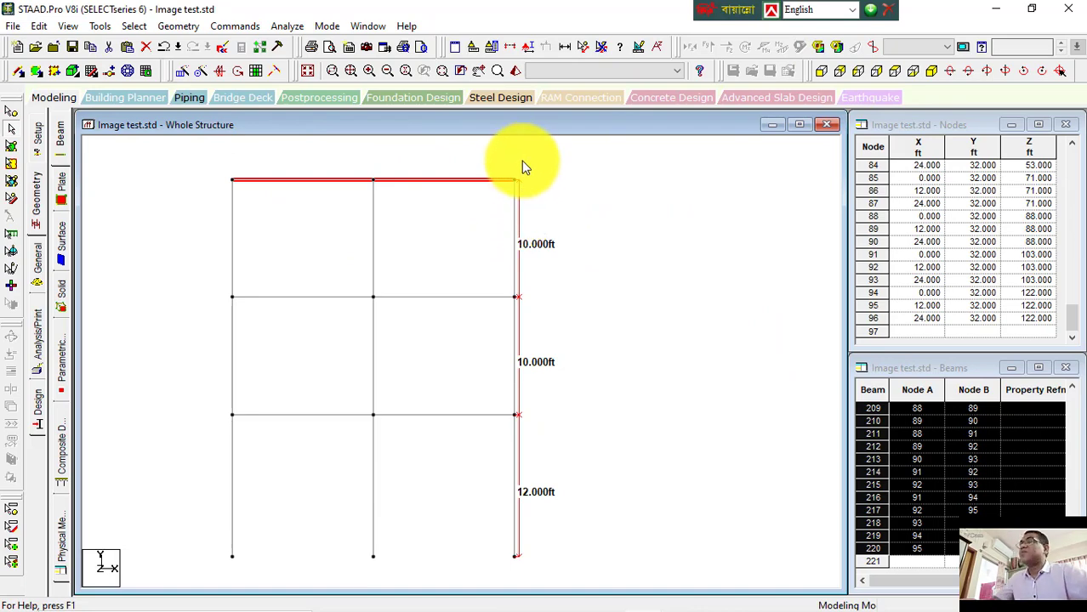
key(F2)
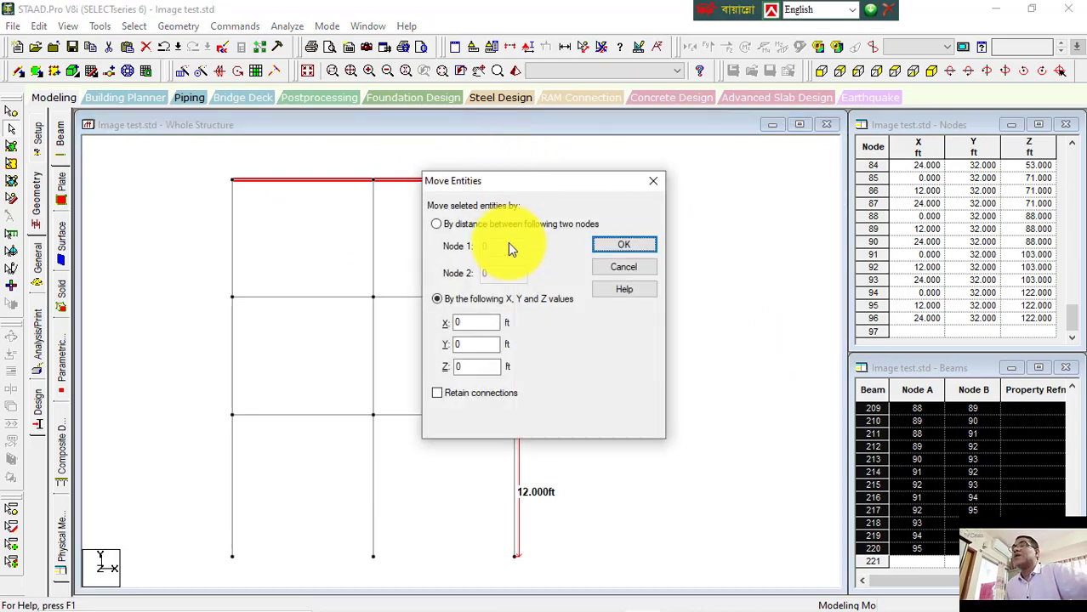
double_click(476, 343)
text(1)
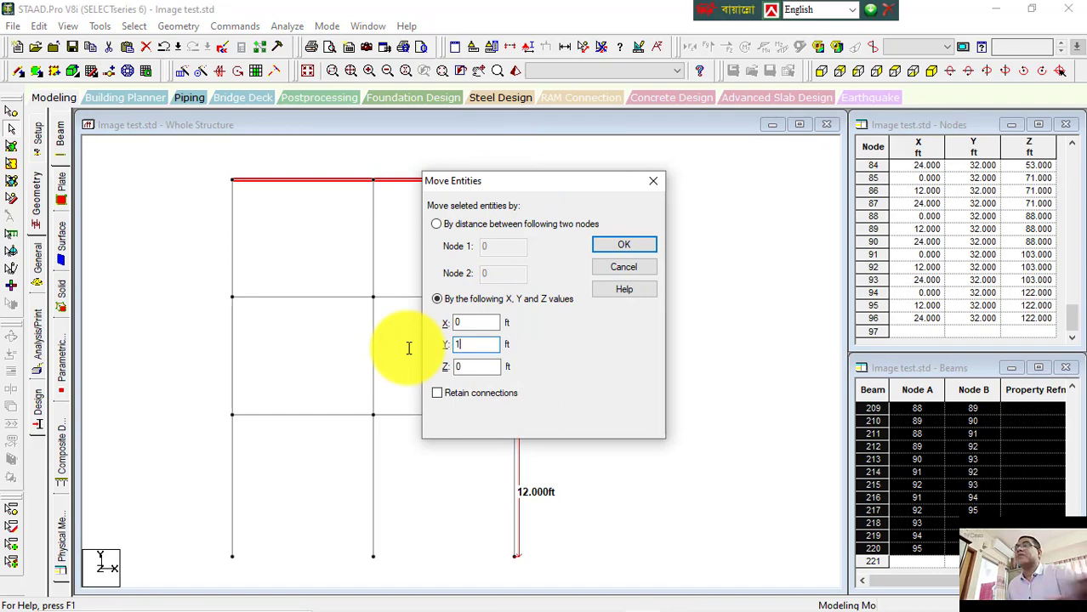
click(433, 394)
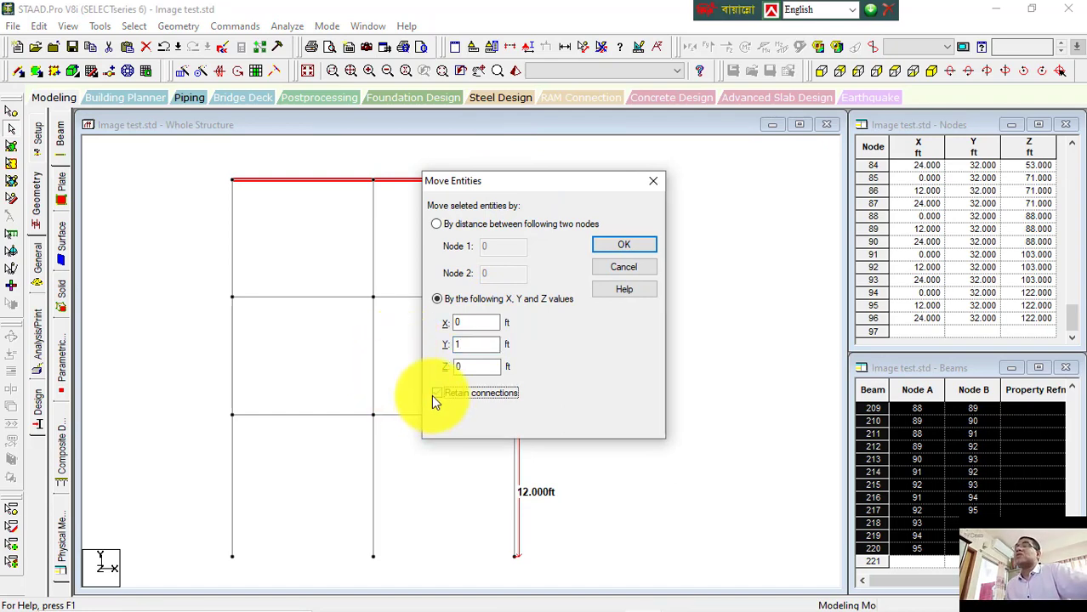
click(649, 245)
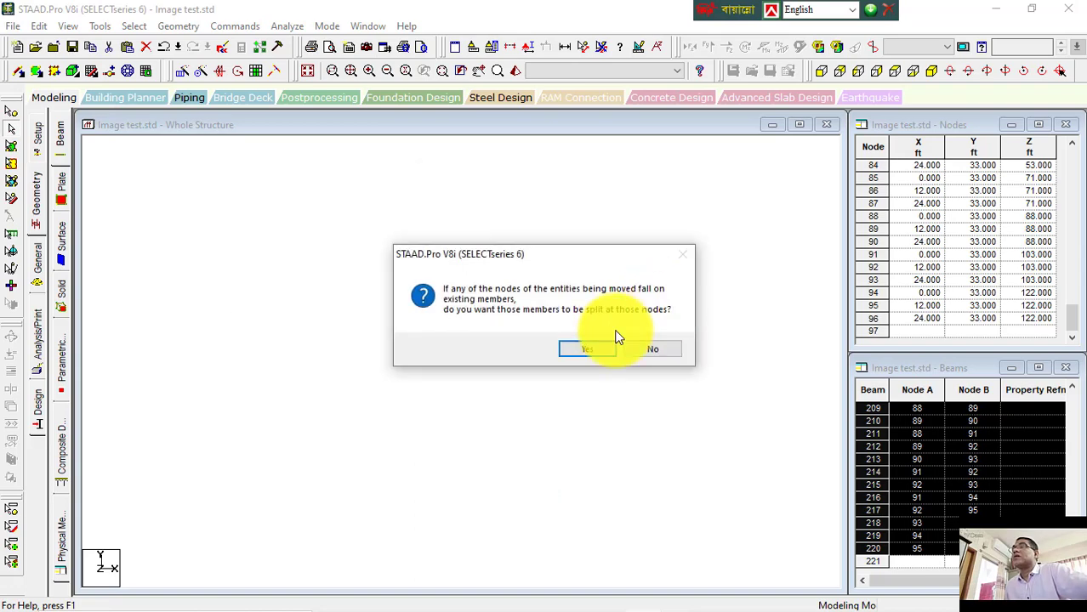
click(597, 349)
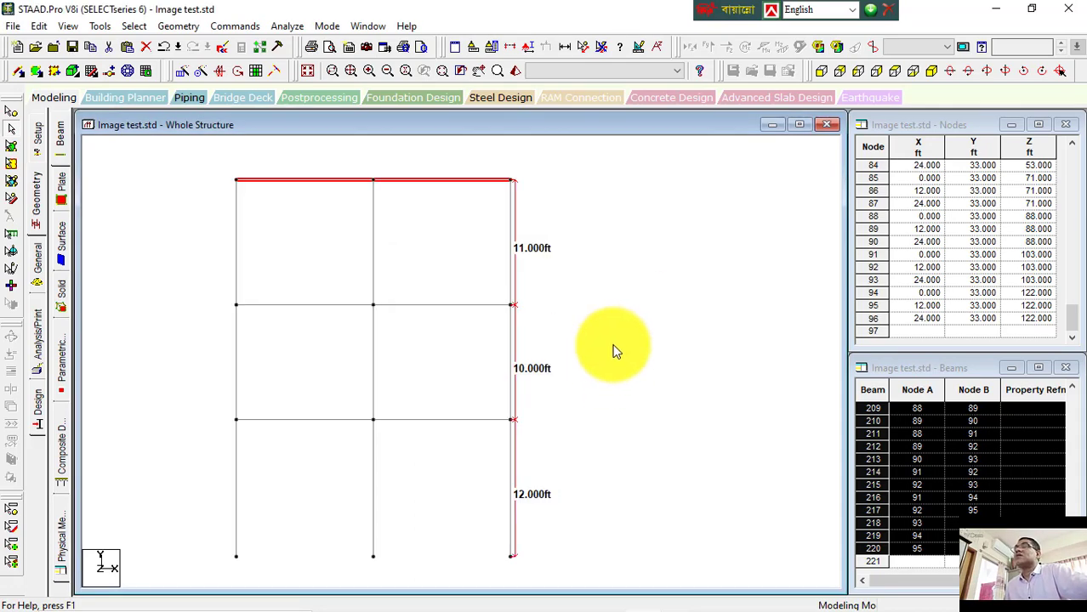
Step: Select the top-storey column segments one by one, then clear the dimension labels in the isometric view
click(616, 351)
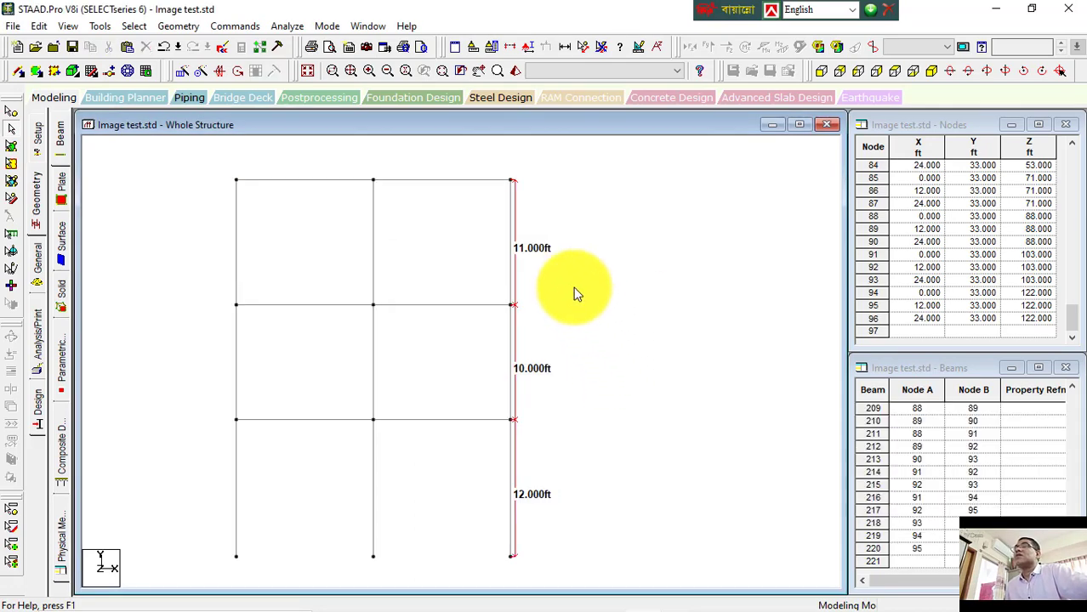
click(239, 219)
click(373, 225)
click(511, 227)
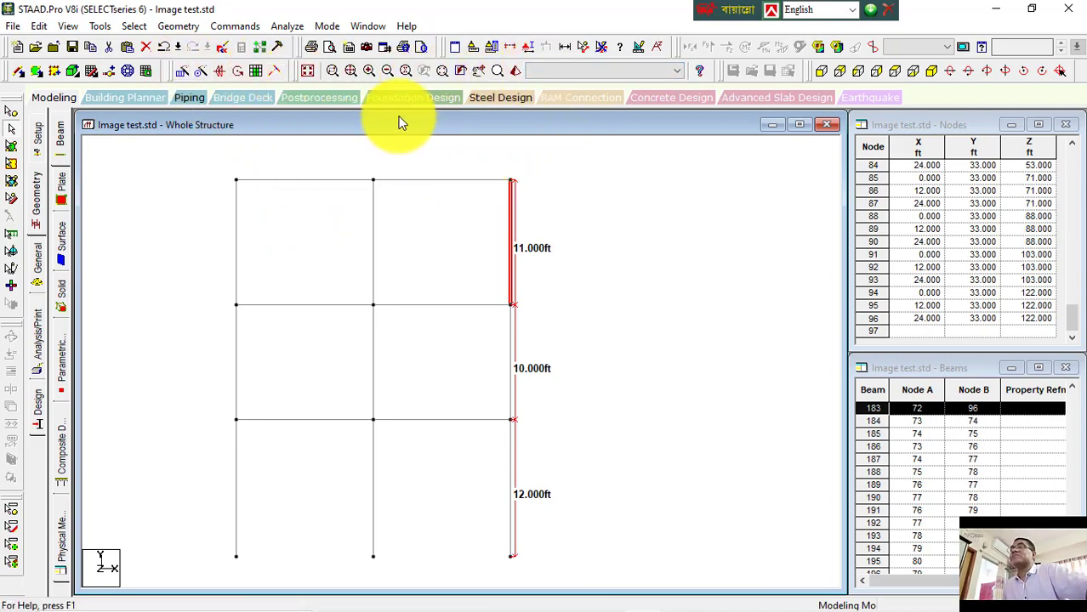
click(933, 72)
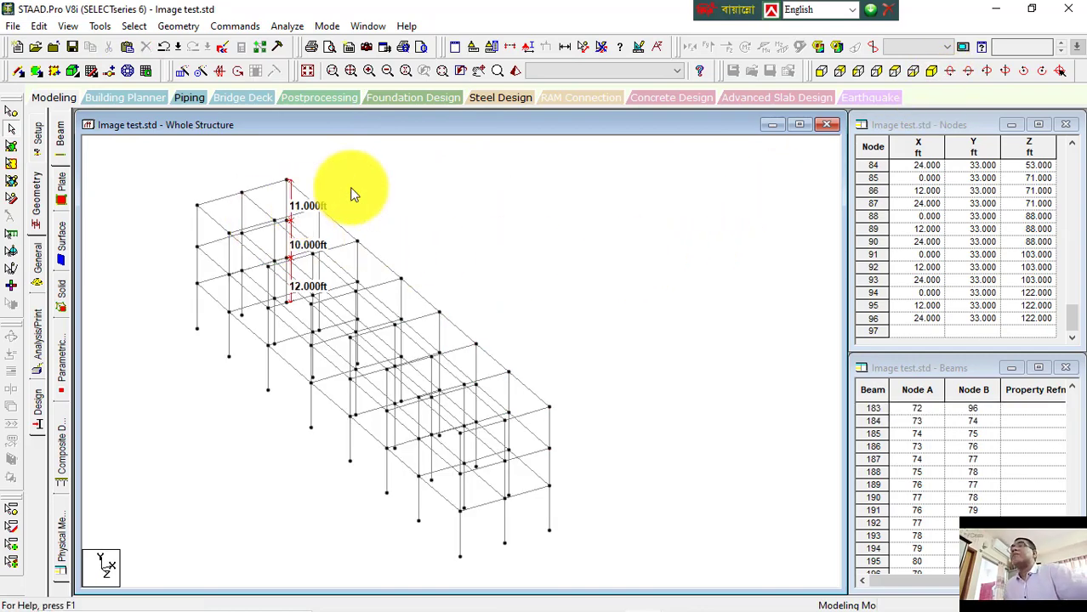
click(598, 49)
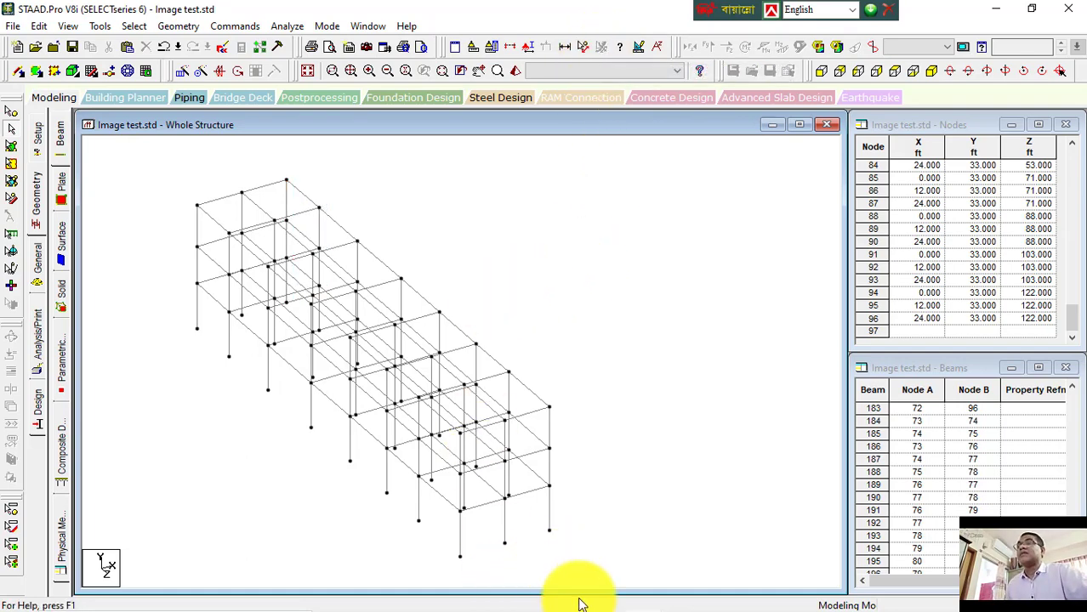
Step: Switch to the Word notes and append "(Beam)" to the Translational repeat line
mouse_move(642, 592)
click(760, 596)
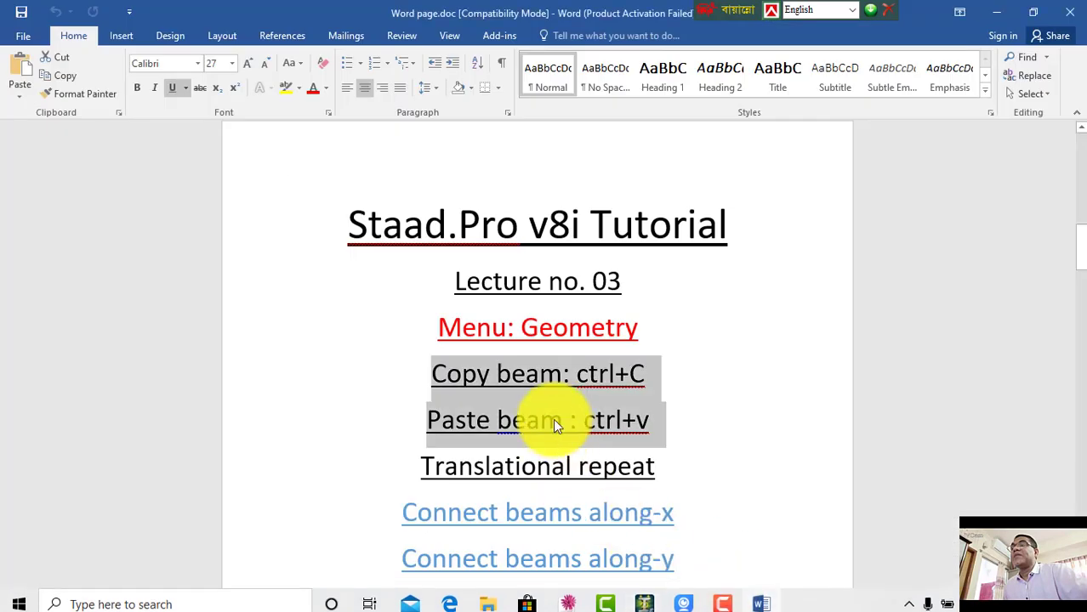
click(501, 380)
scroll(489, 370, down, 2)
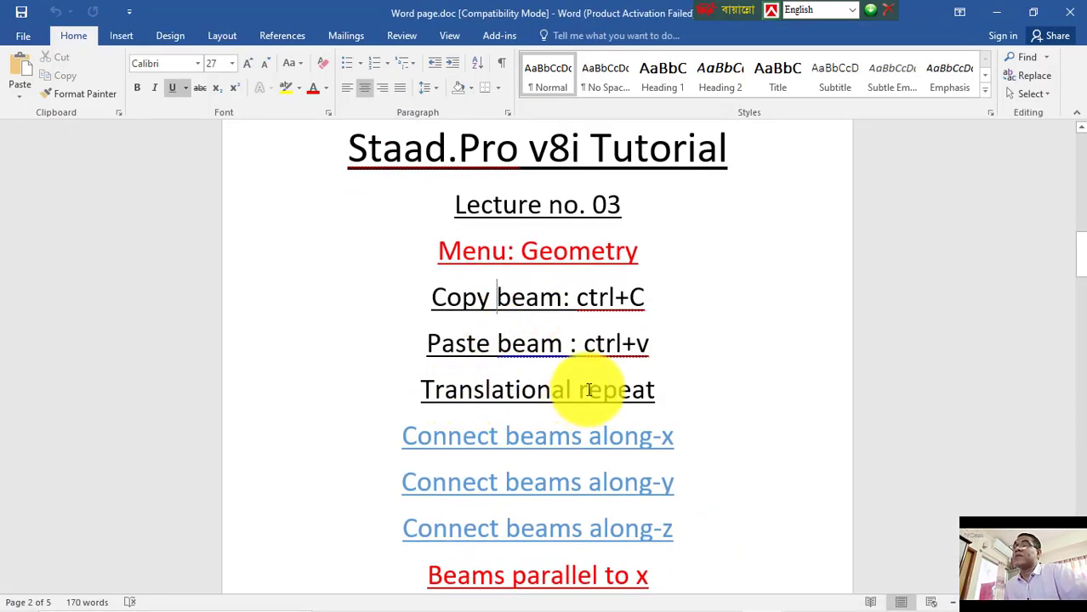
click(657, 391)
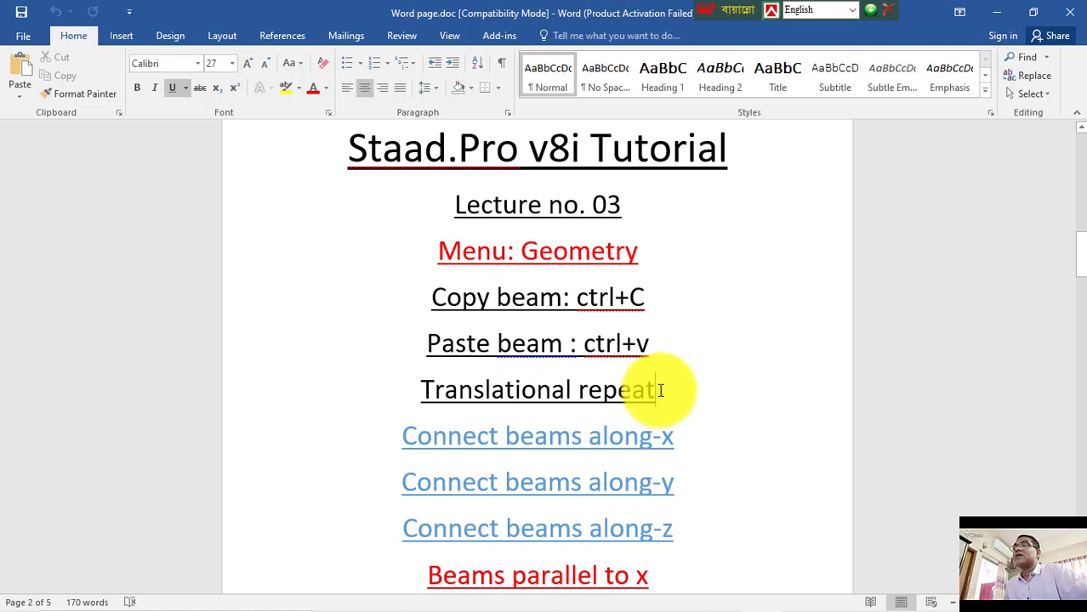
text(()
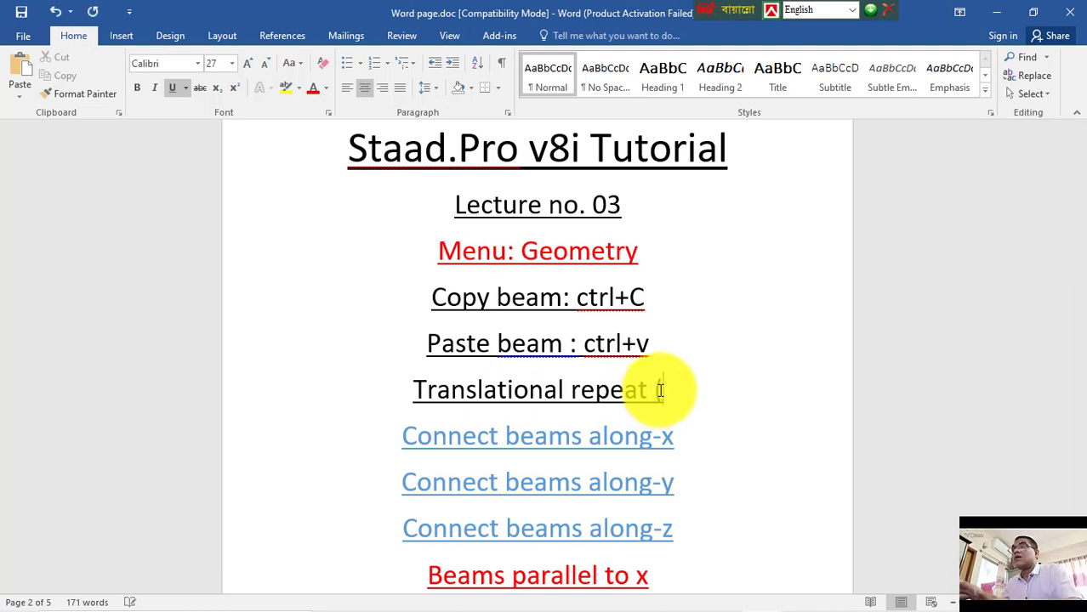
text(Beam))
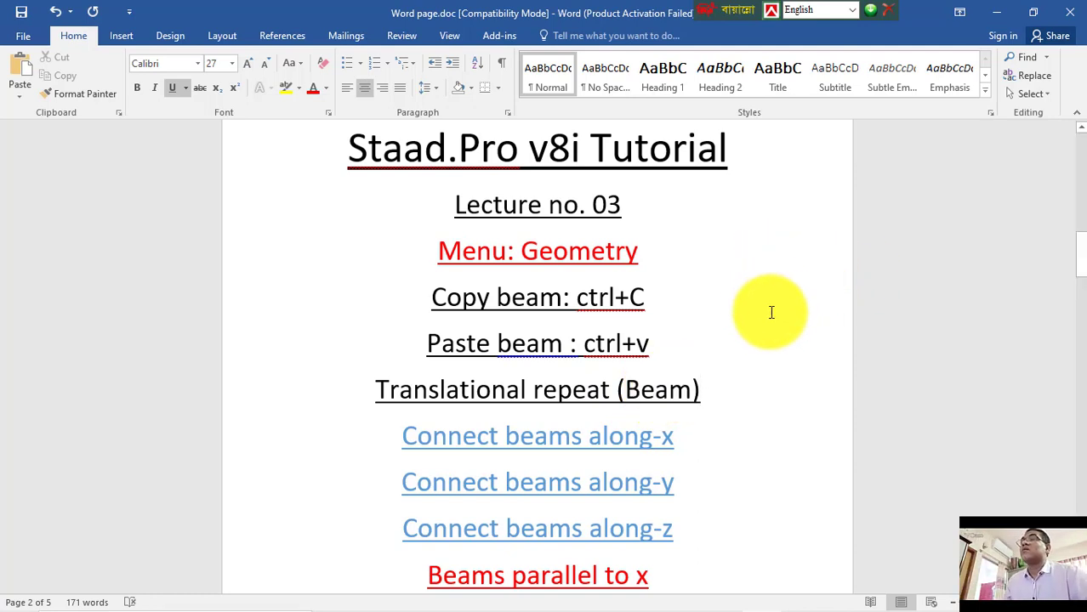
Step: Add a new line "Move" below Translational repeat (Beam) in the notes
scroll(721, 388, down, 2)
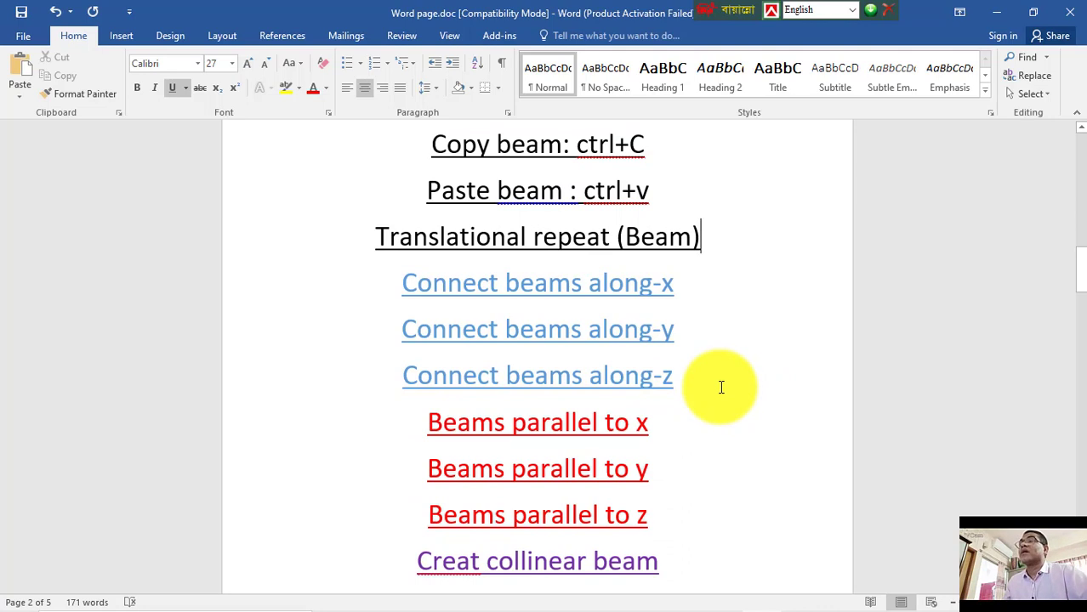
scroll(721, 386, down, 2)
scroll(721, 340, up, 3)
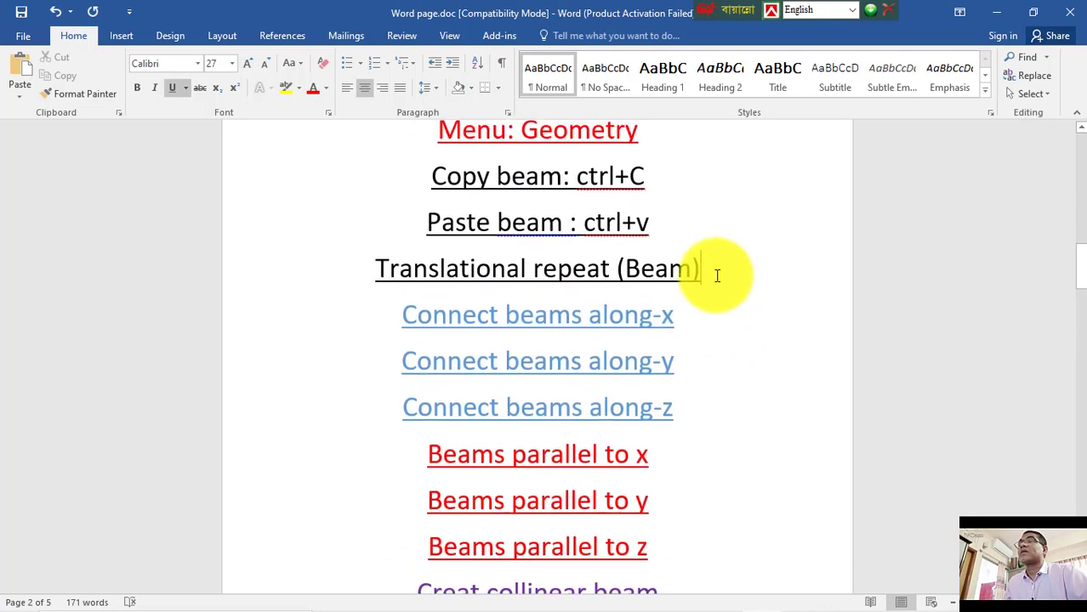
key(Return)
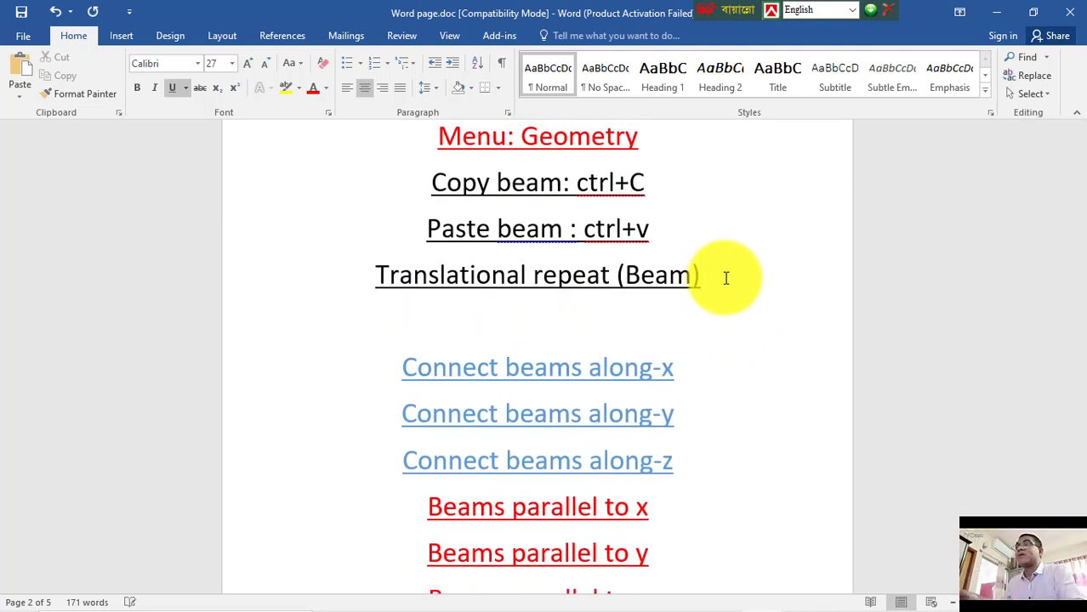
text(Move)
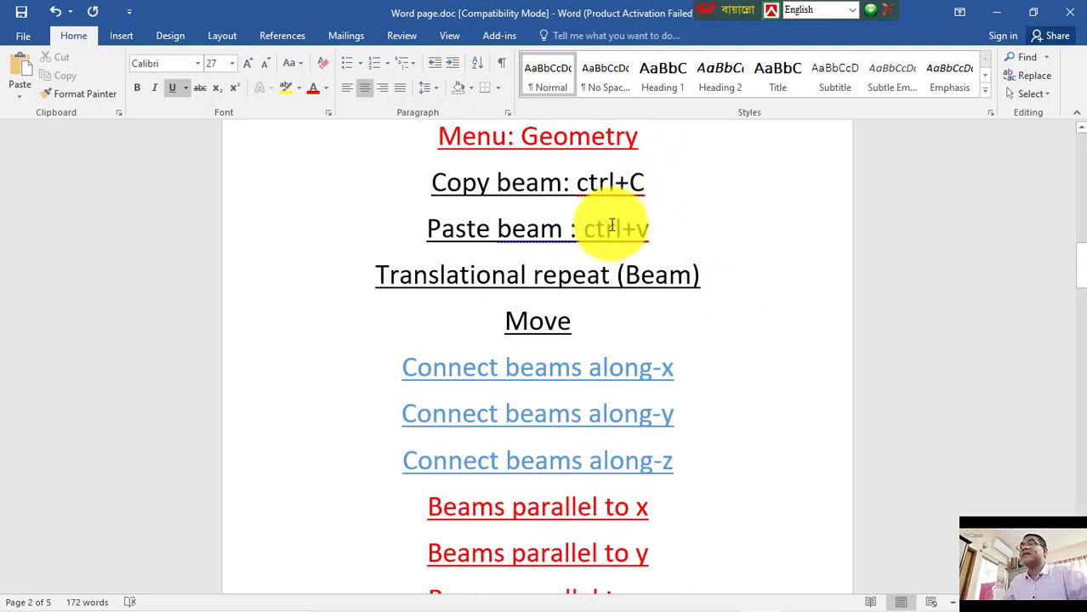
Step: Add a new line "Length extend 10 to increase or decrease" below Move
key(Return)
text(L)
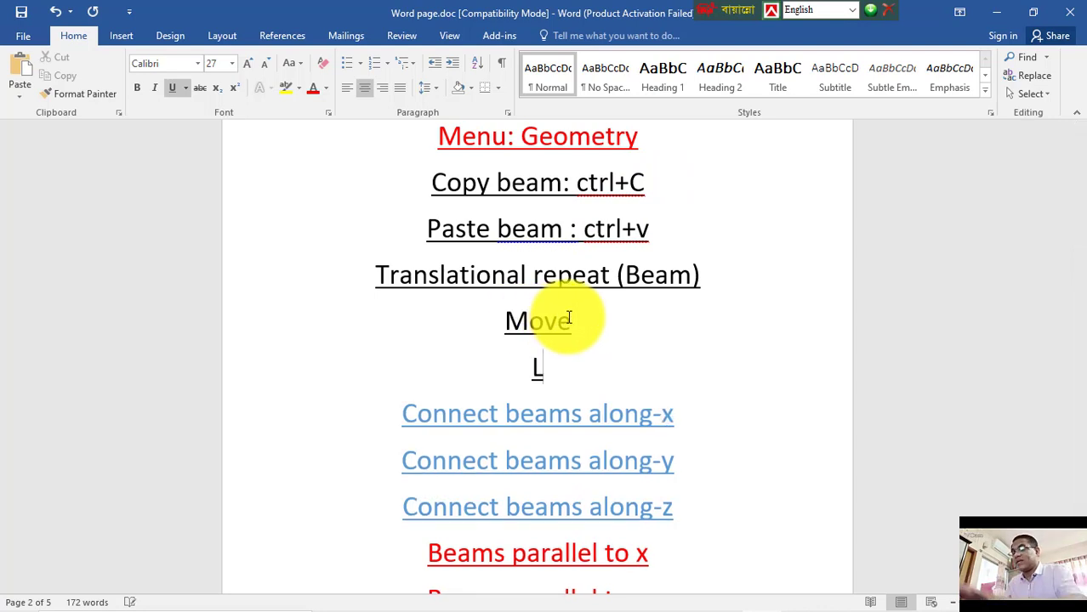
text(ength )
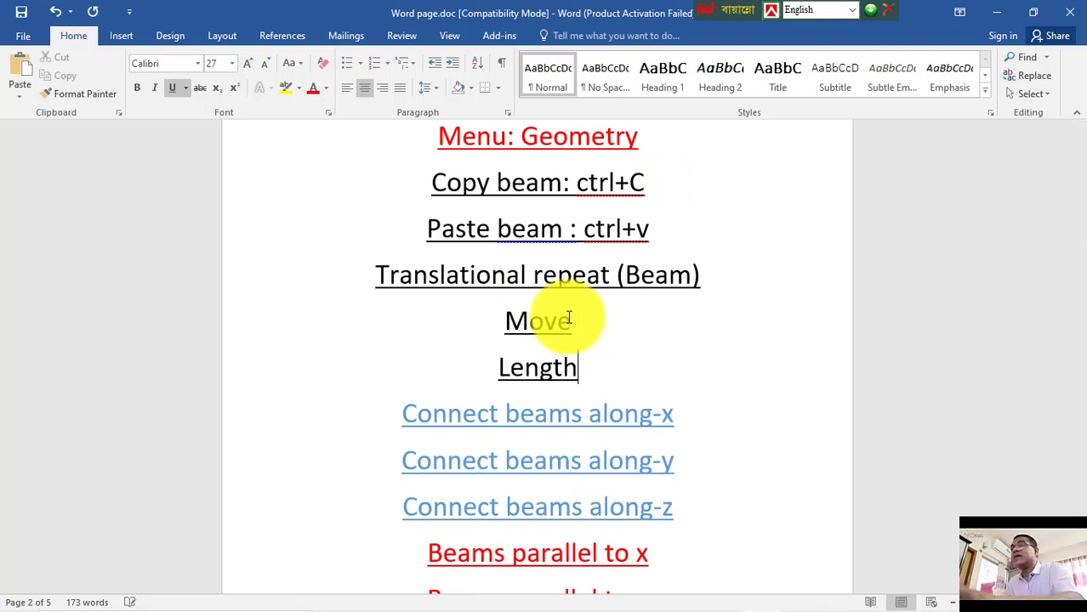
text(exten)
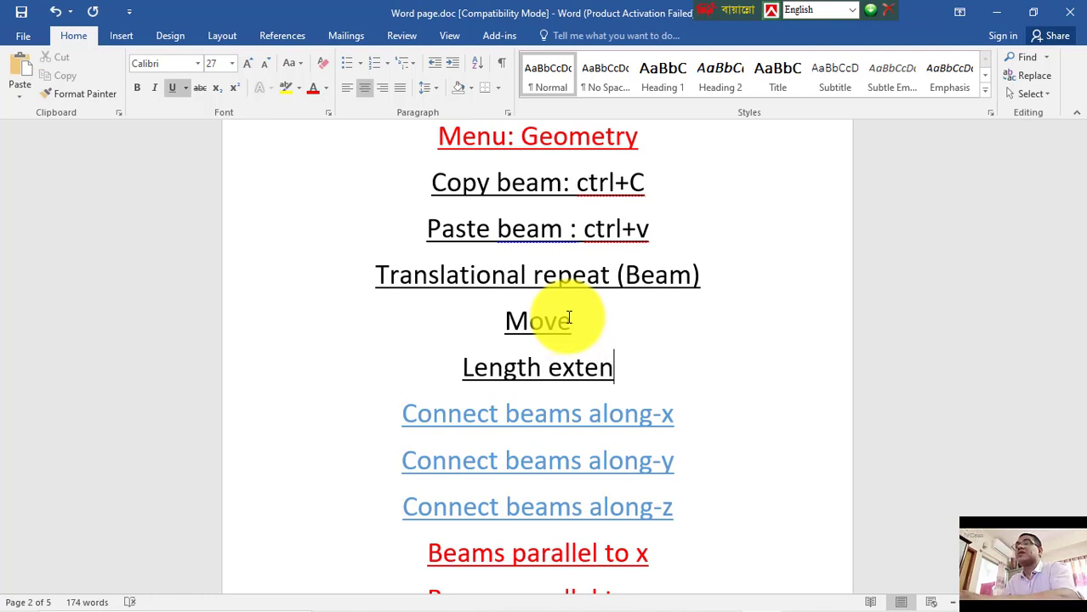
text(d)
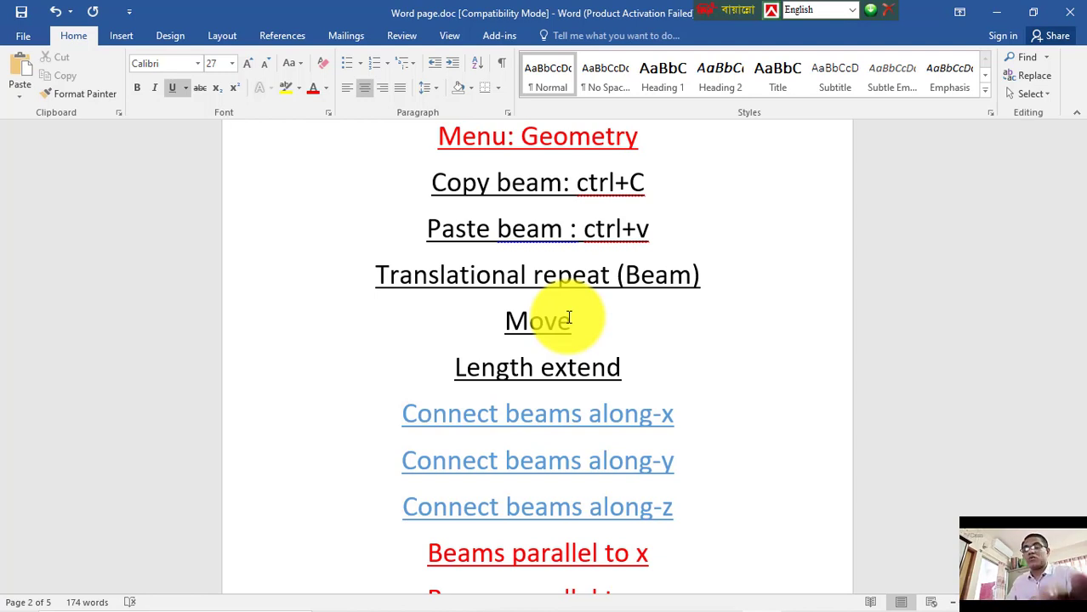
text( 10)
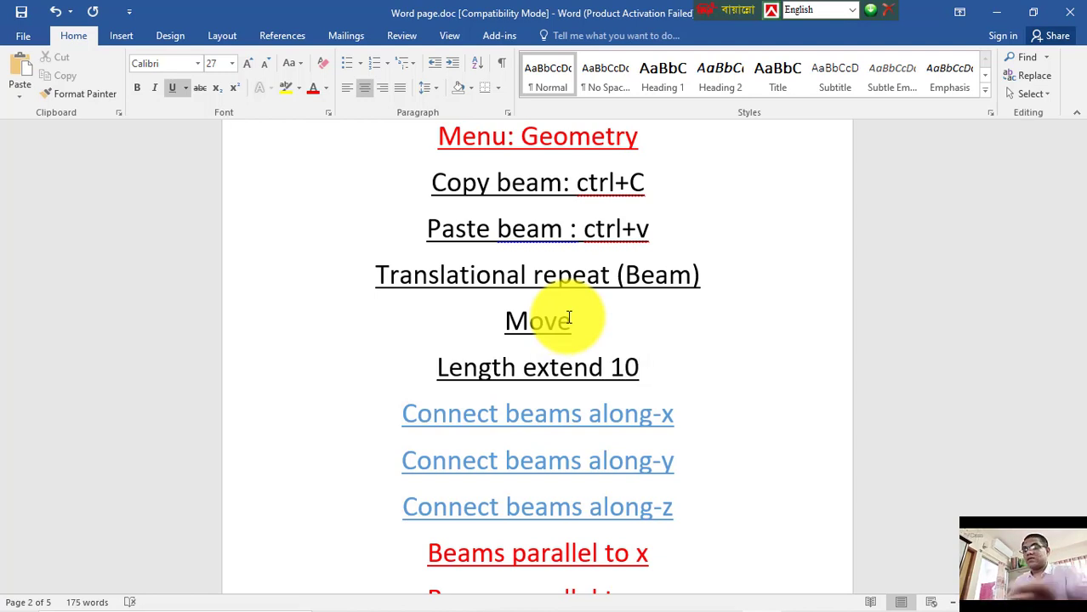
text( to)
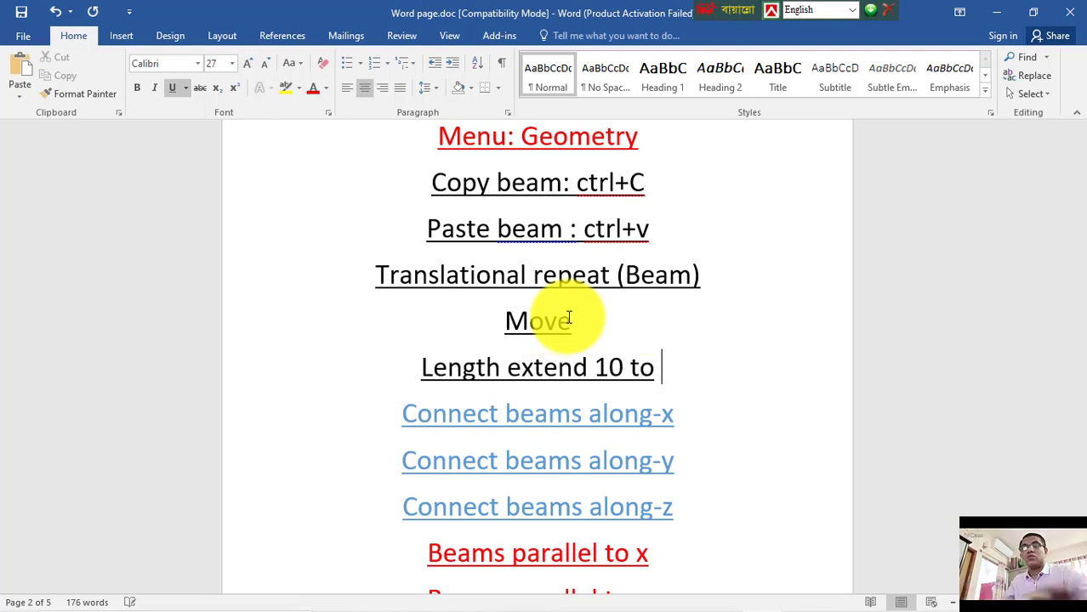
text( inc)
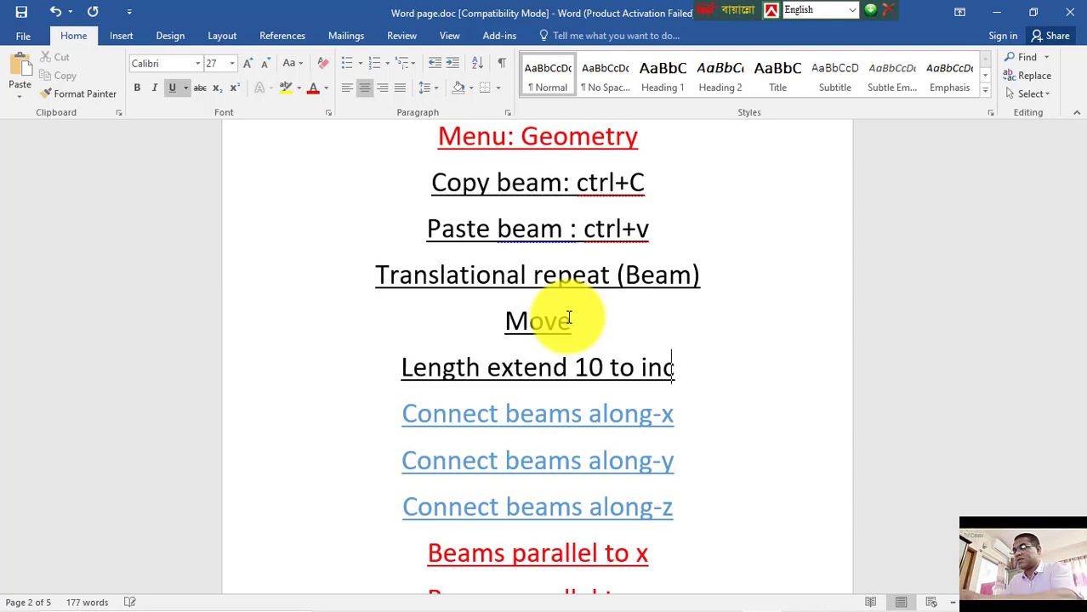
text(rease)
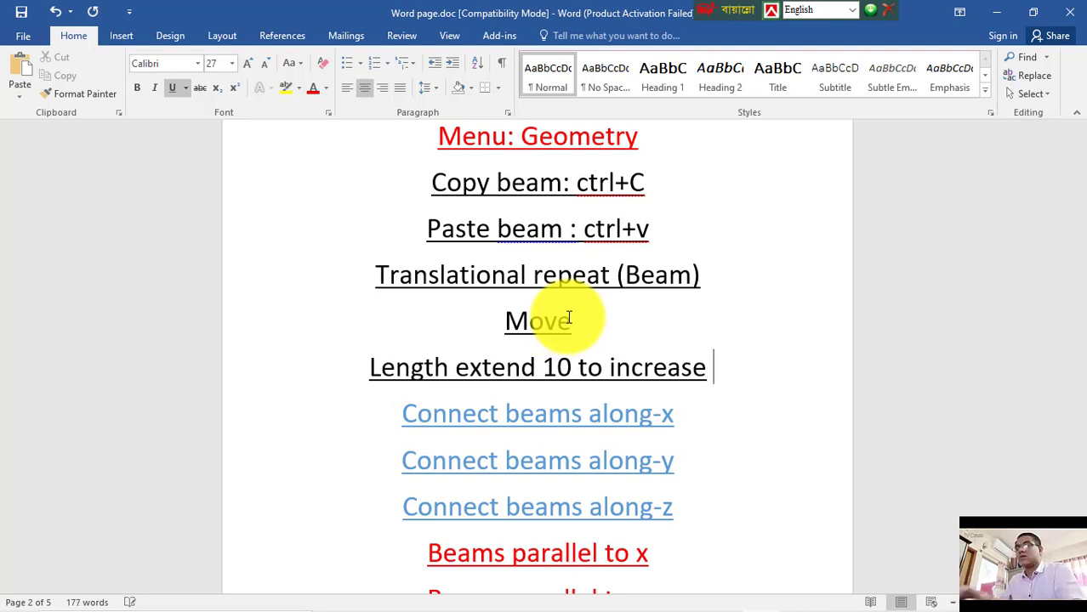
text( of)
key(BackSpace)
text(r)
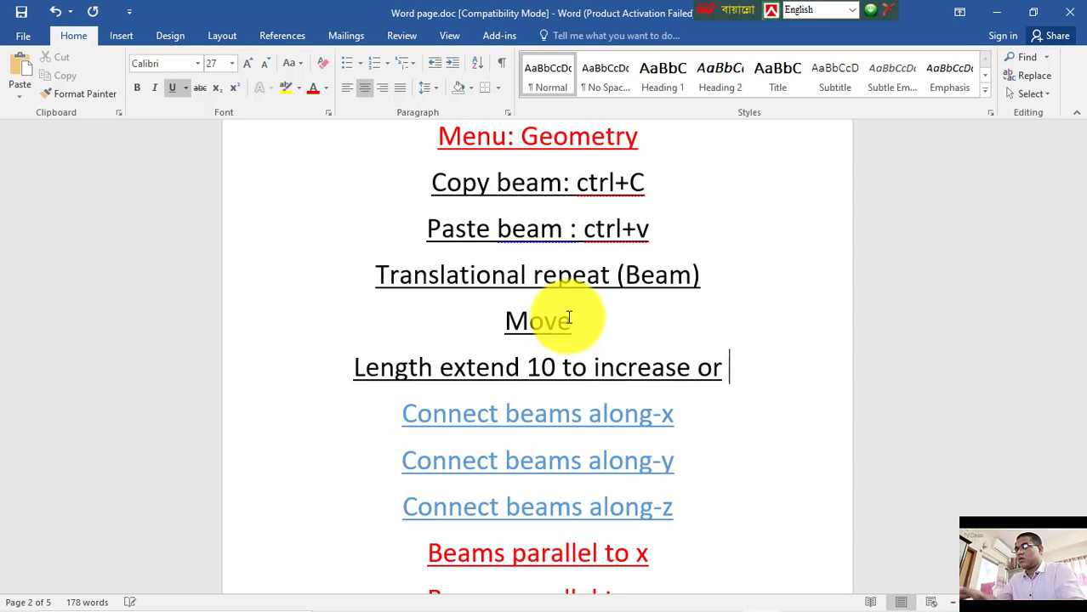
text( decrease)
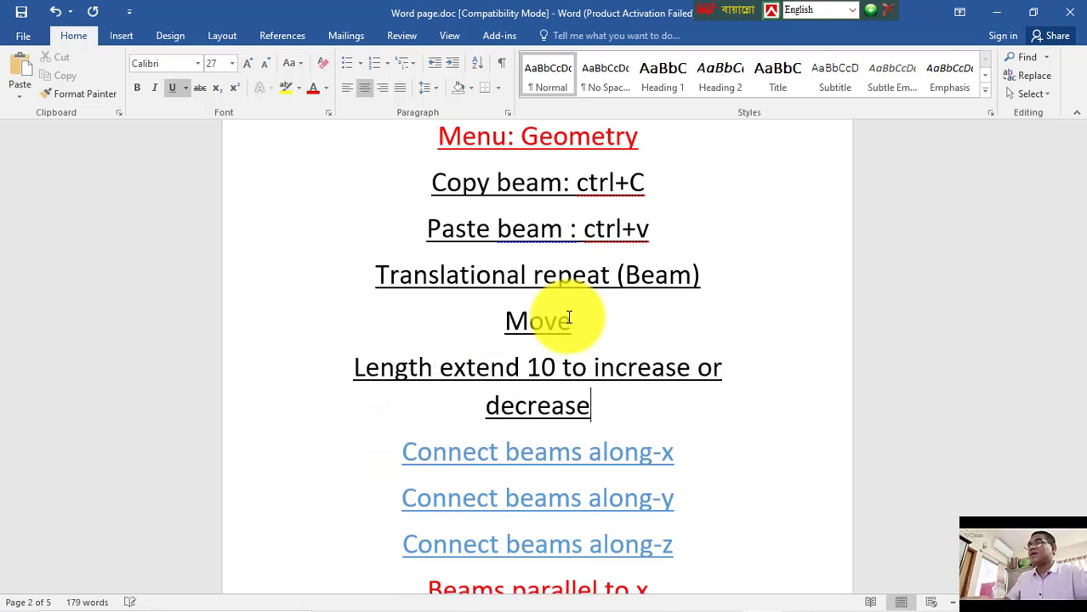
Step: Return to STAAD.Pro, switch to the front view and select the lower-left ground-storey column
mouse_move(553, 605)
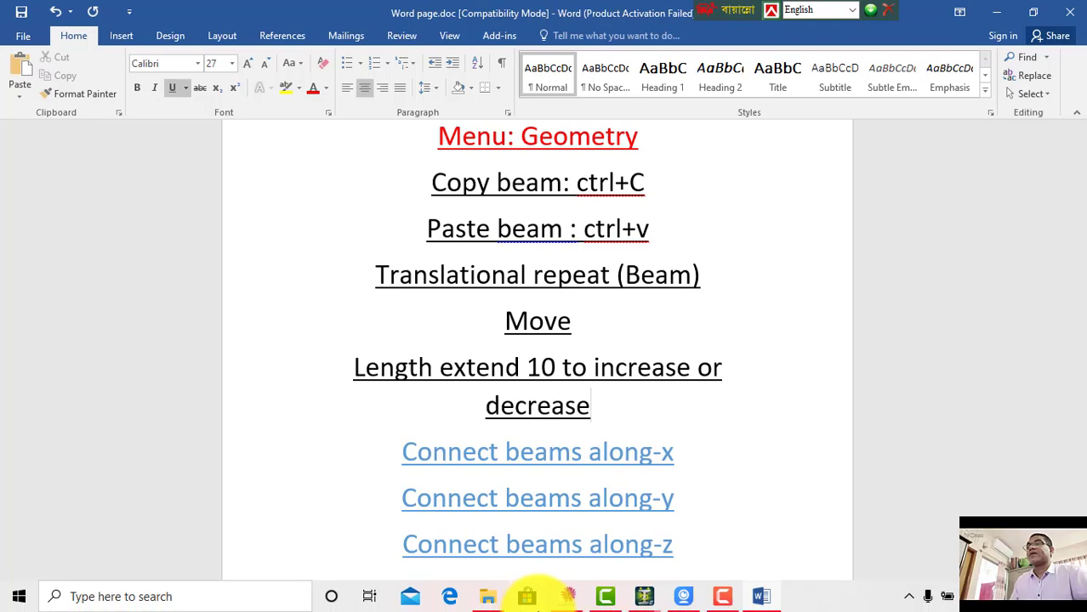
click(644, 597)
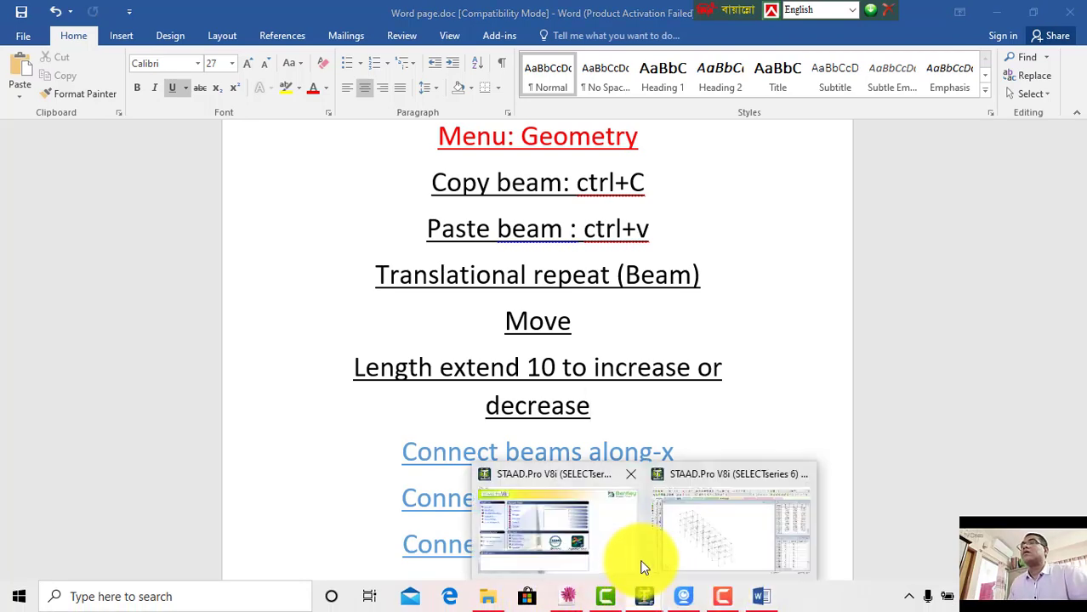
click(719, 523)
click(594, 355)
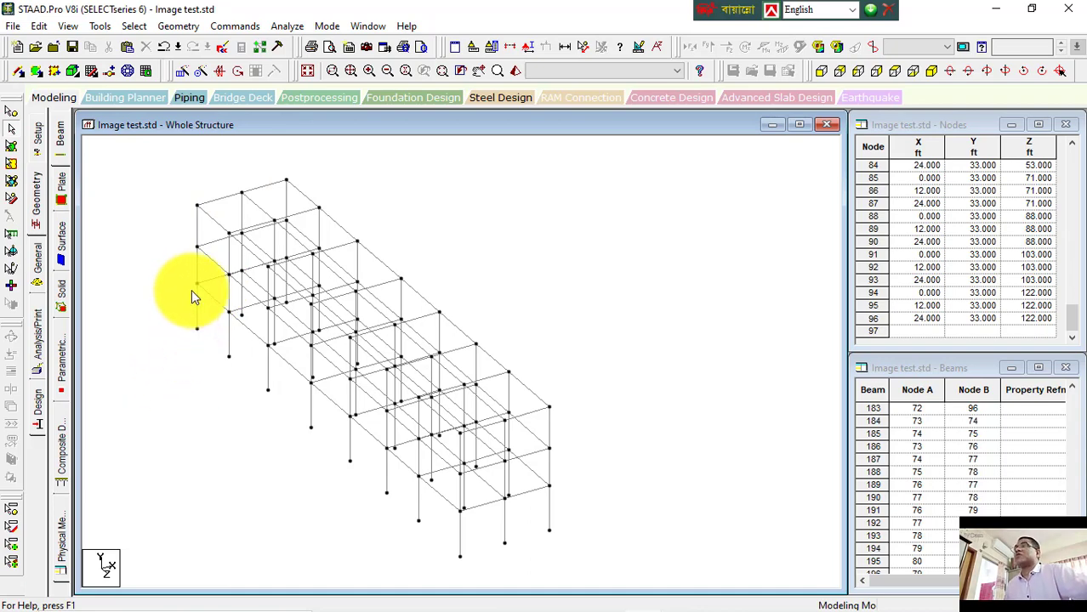
click(821, 70)
double_click(236, 470)
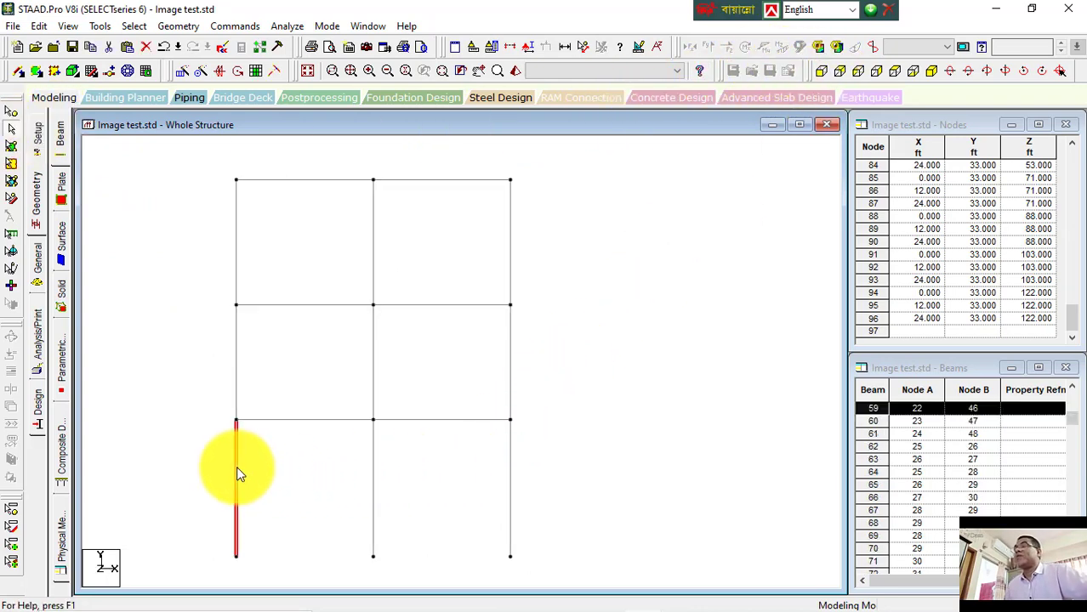
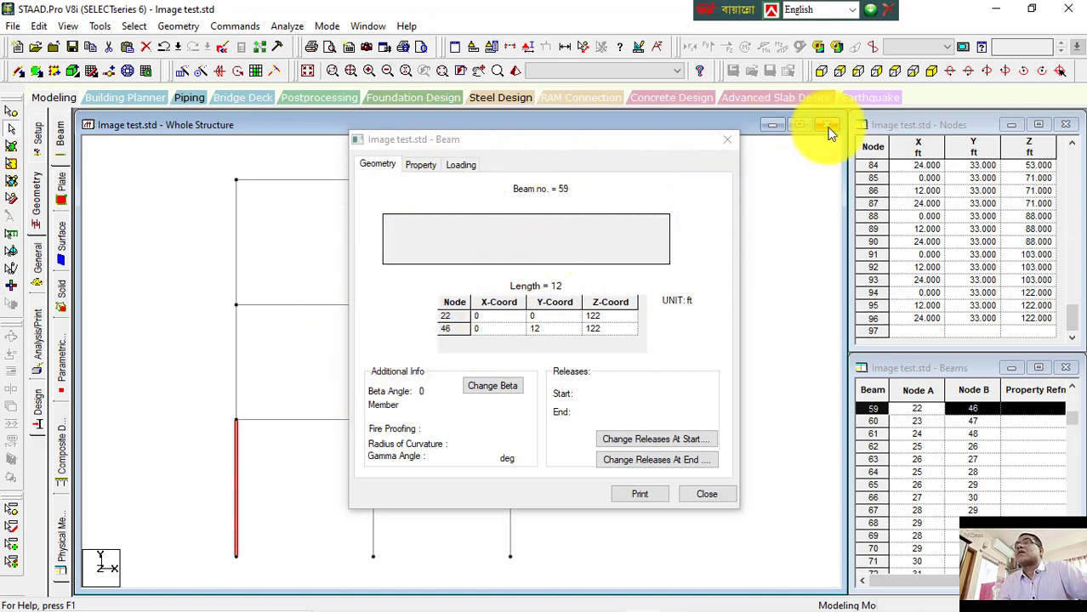
Step: Select all ground-level nodes and move them by Y = -2 ft with the Move command
click(699, 494)
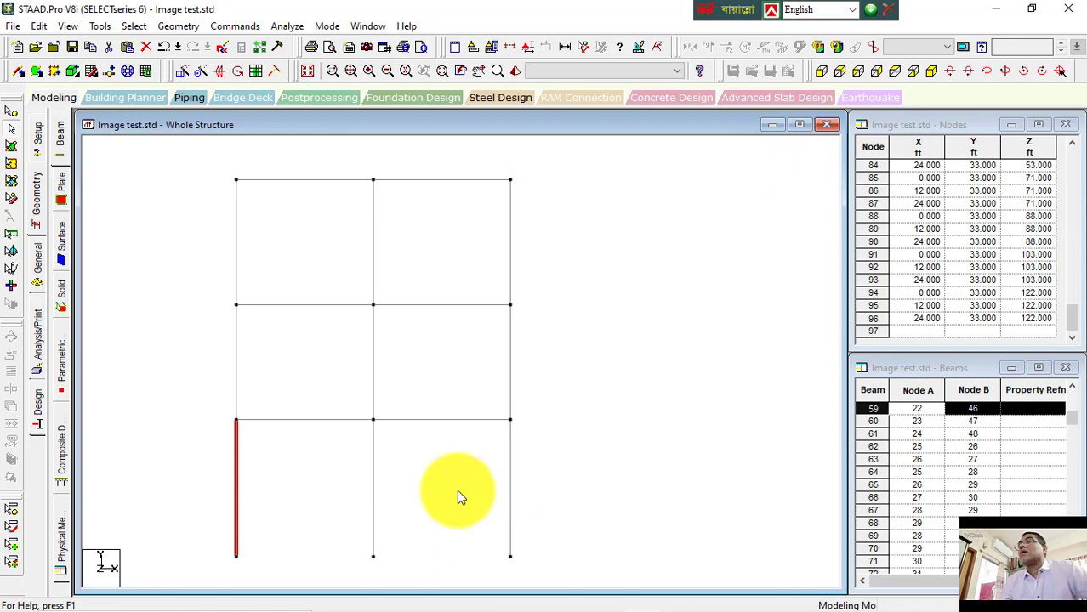
click(346, 479)
click(238, 465)
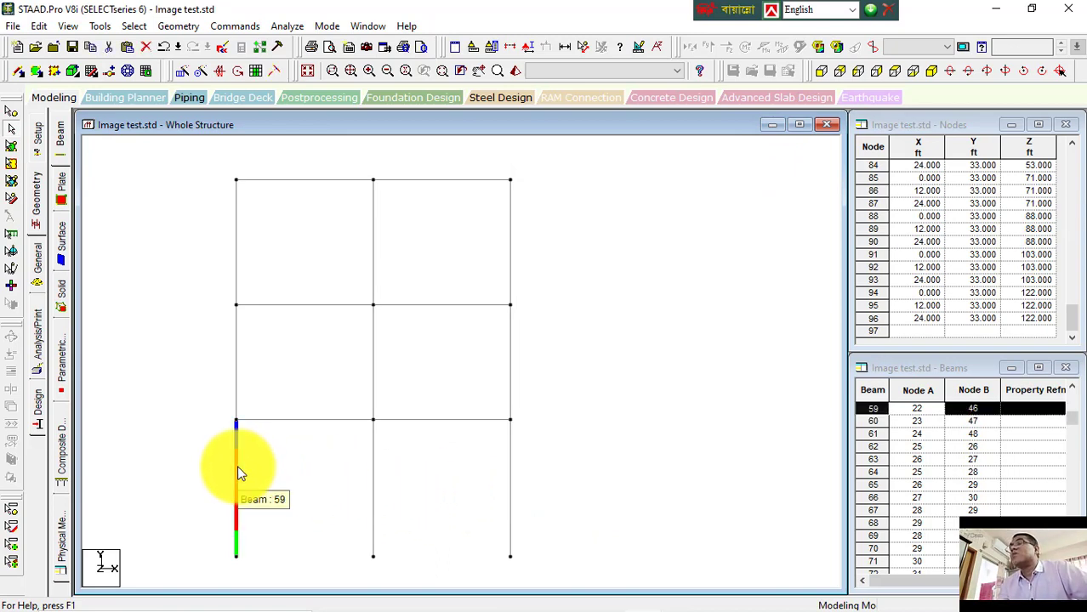
click(11, 127)
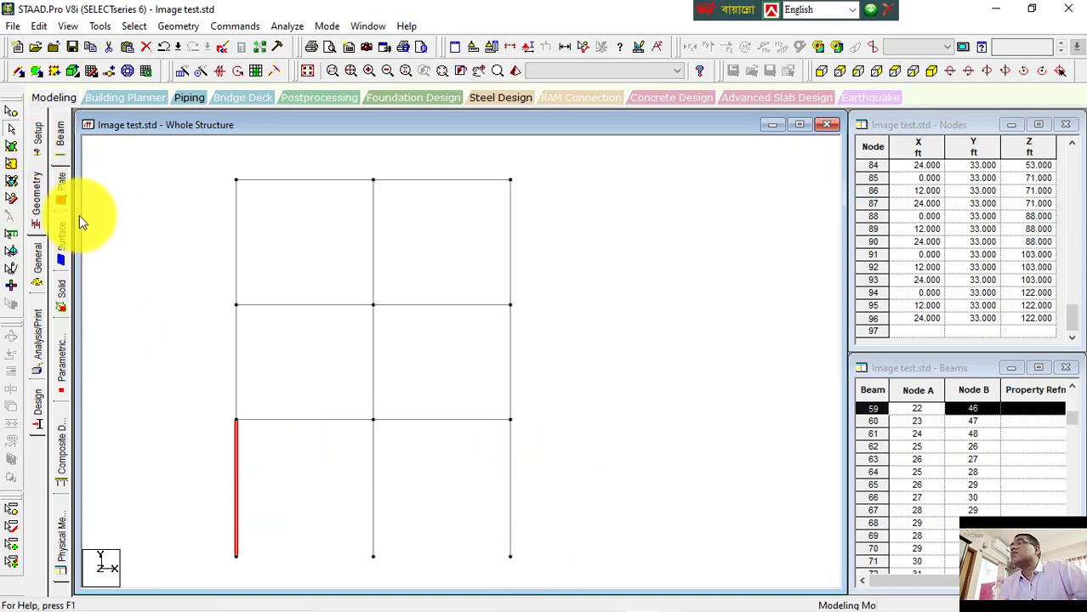
click(11, 128)
drag(541, 549, 106, 568)
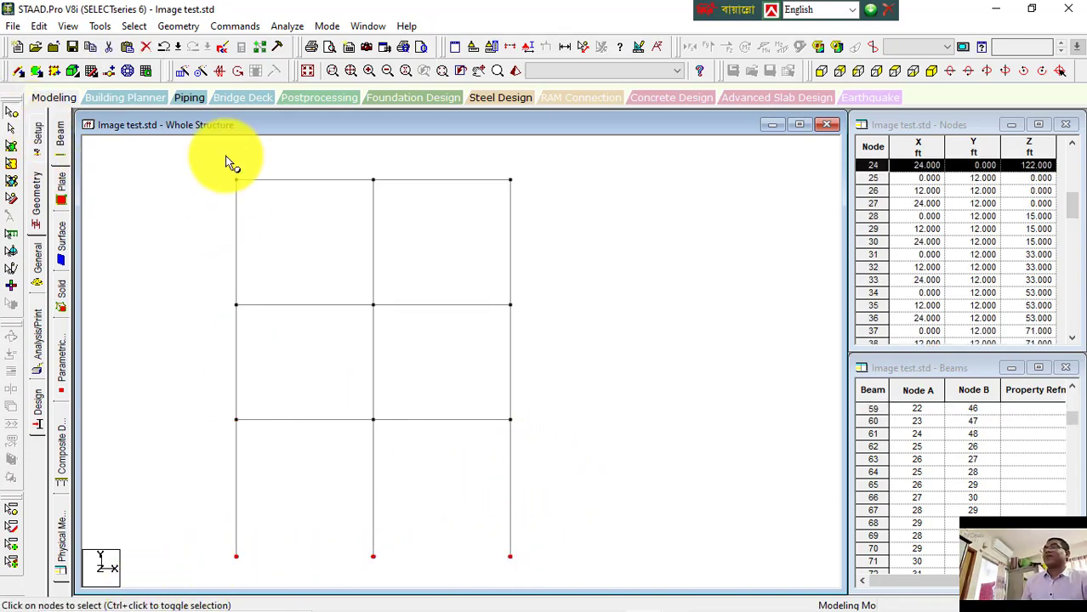
click(937, 71)
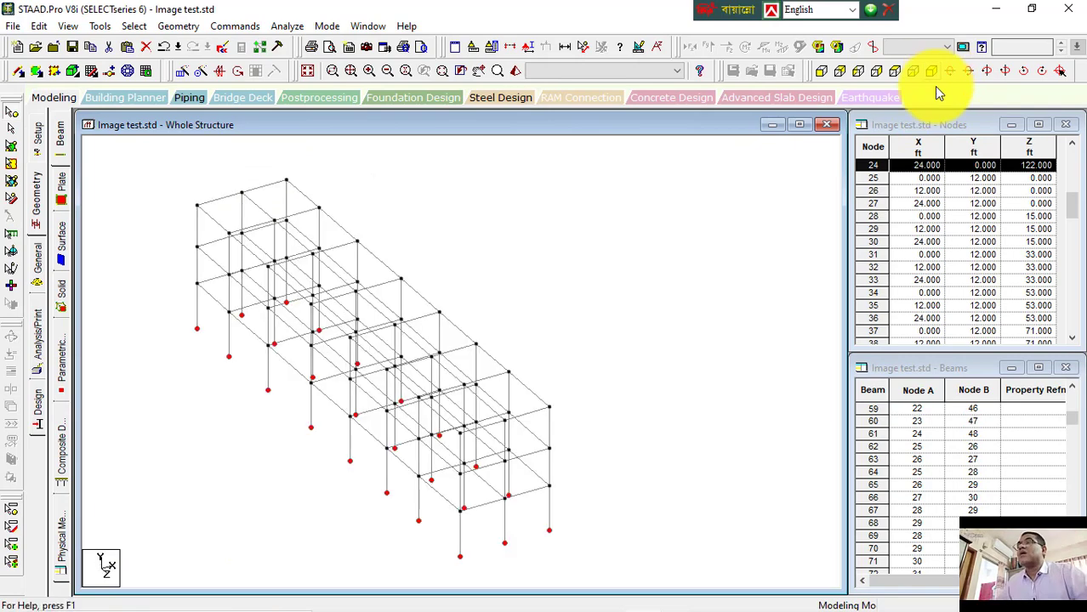
key(F2)
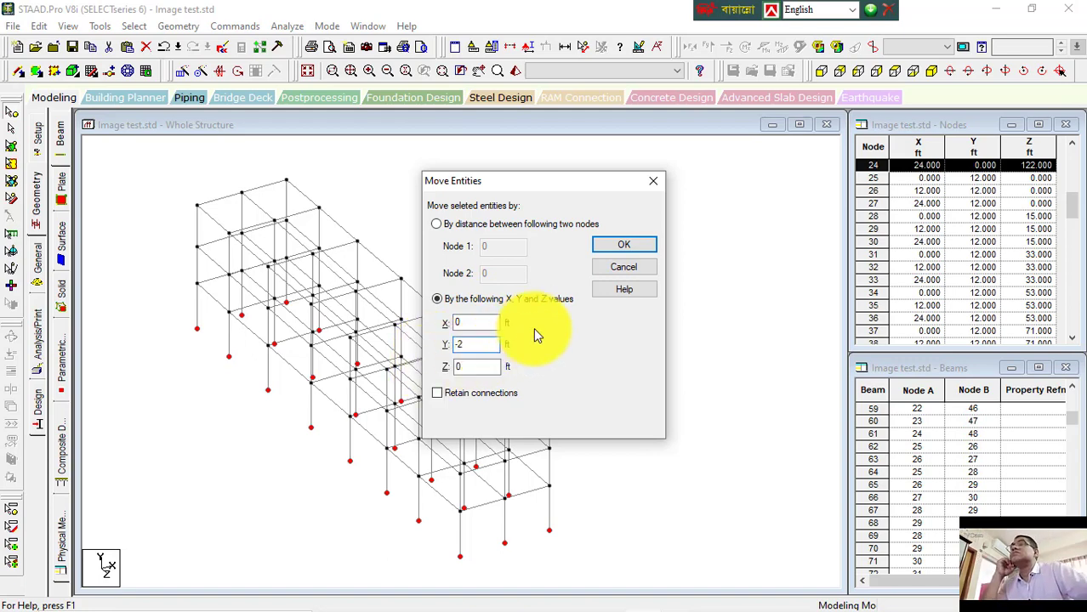
click(470, 392)
click(626, 245)
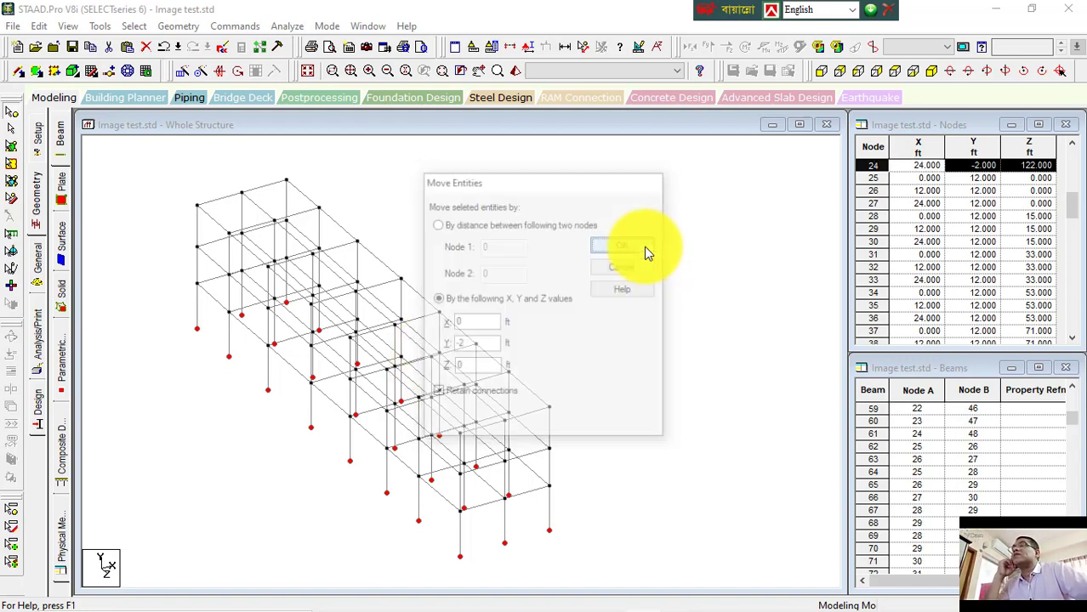
click(589, 350)
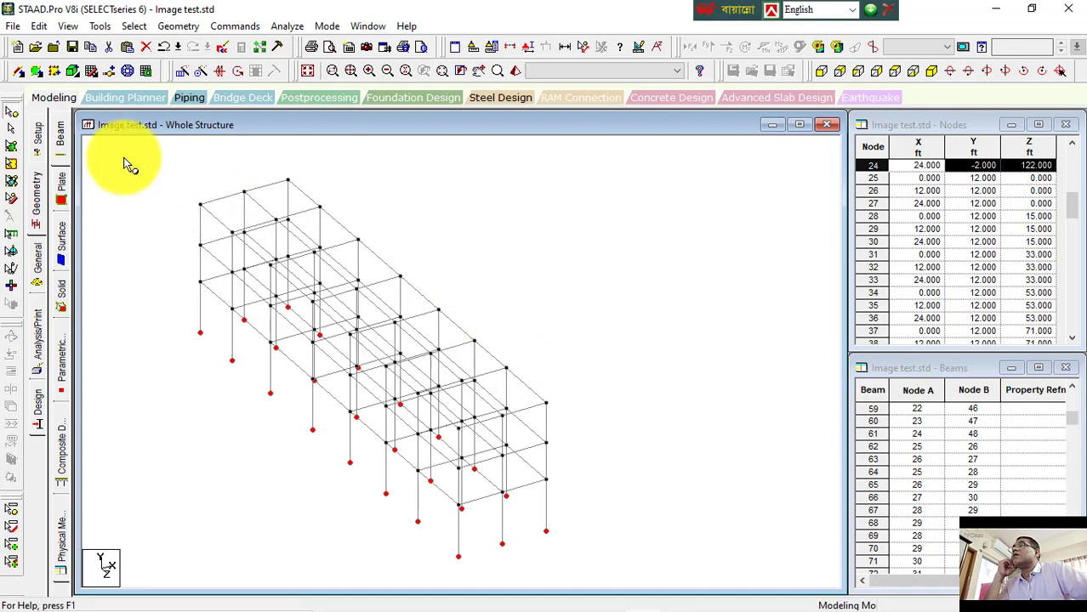
Step: In front view, check the lower-right ground column's length in its beam properties
click(821, 71)
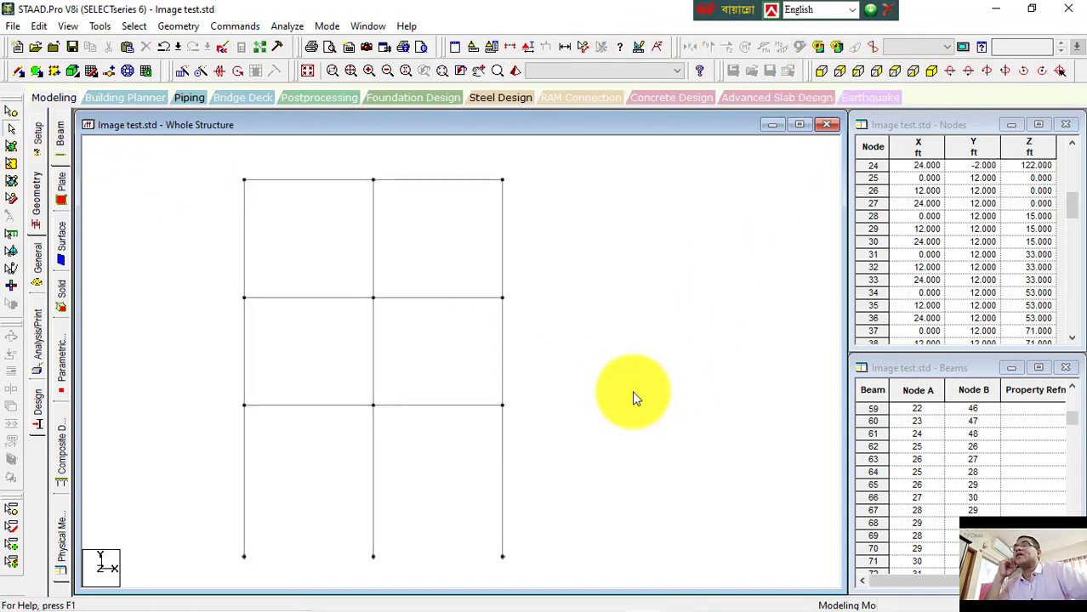
double_click(502, 464)
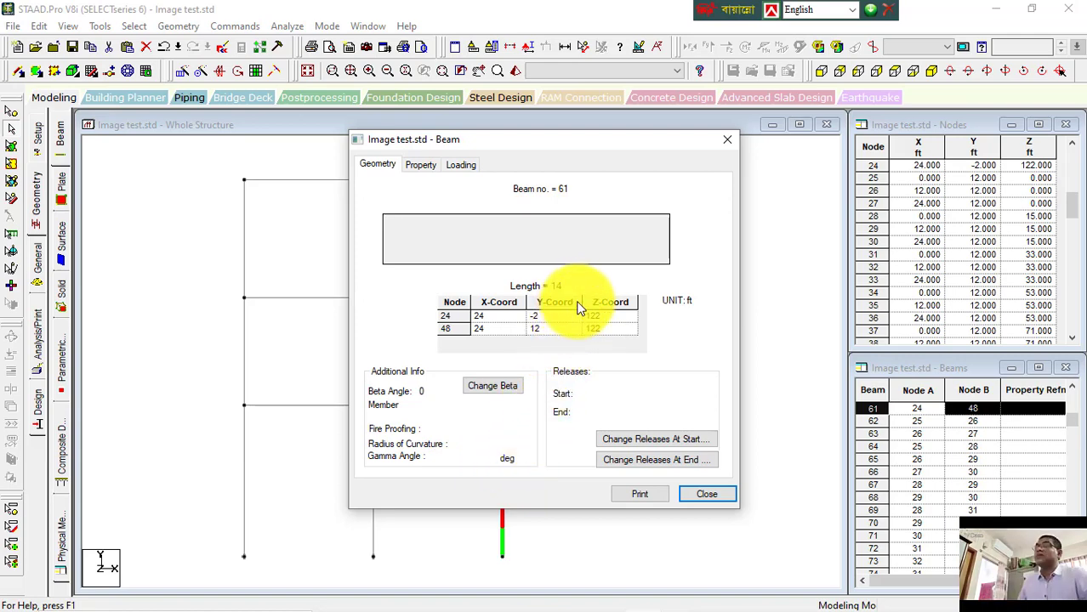
click(705, 494)
click(623, 274)
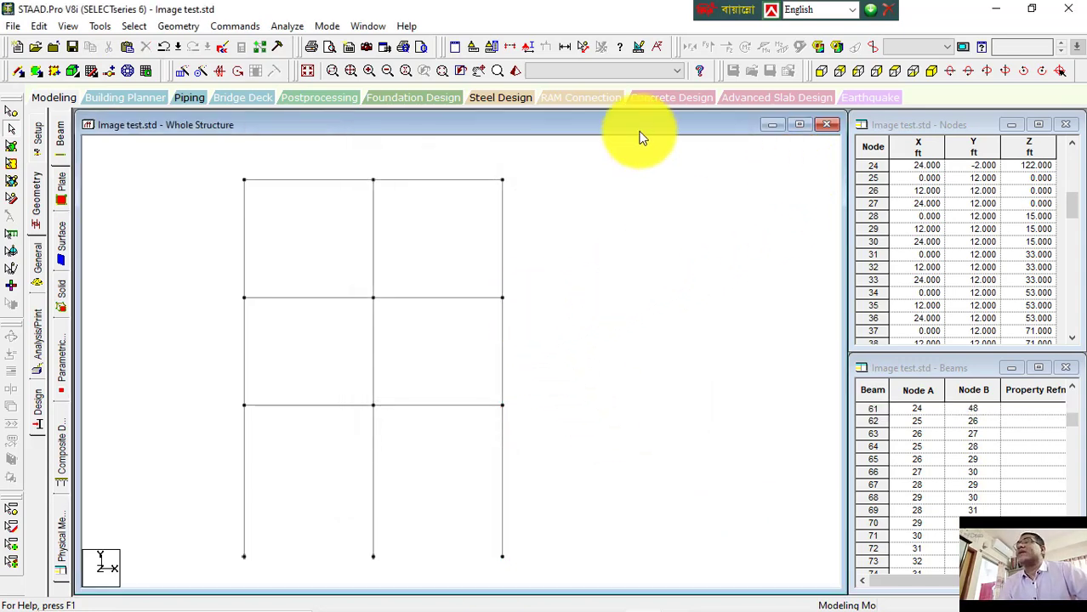
Step: Select the ground-level nodes again and move them upward, accepting the split of members at moved nodes
click(12, 110)
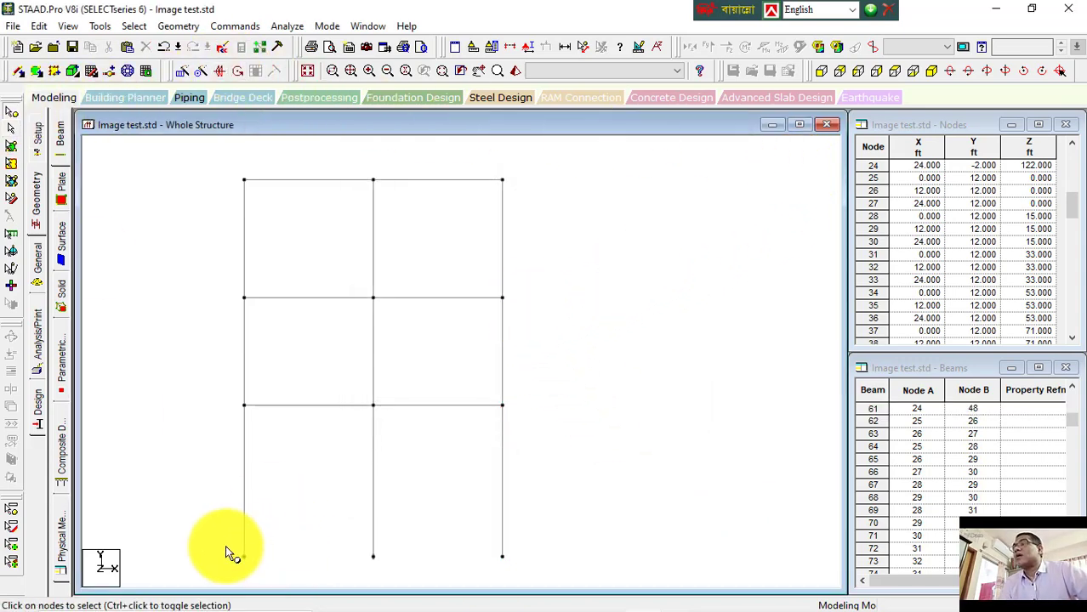
drag(225, 545, 532, 578)
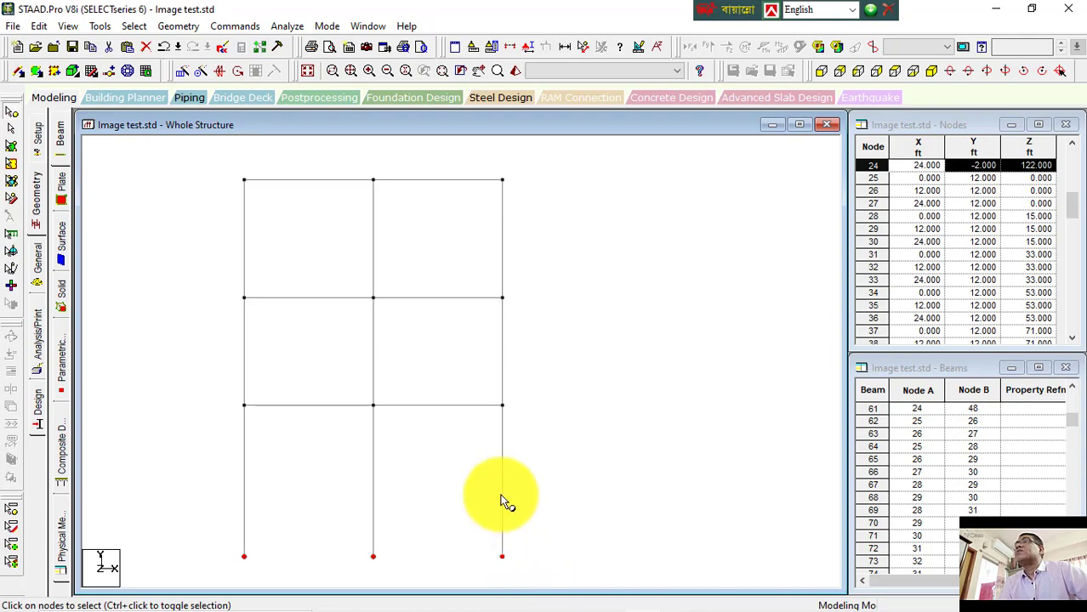
click(184, 75)
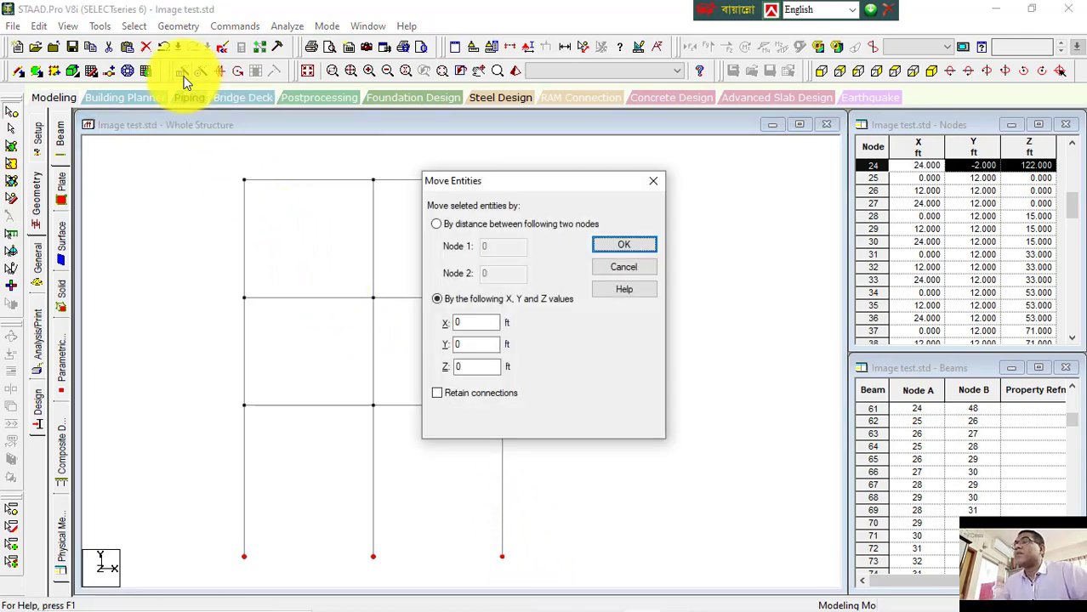
drag(474, 343, 443, 344)
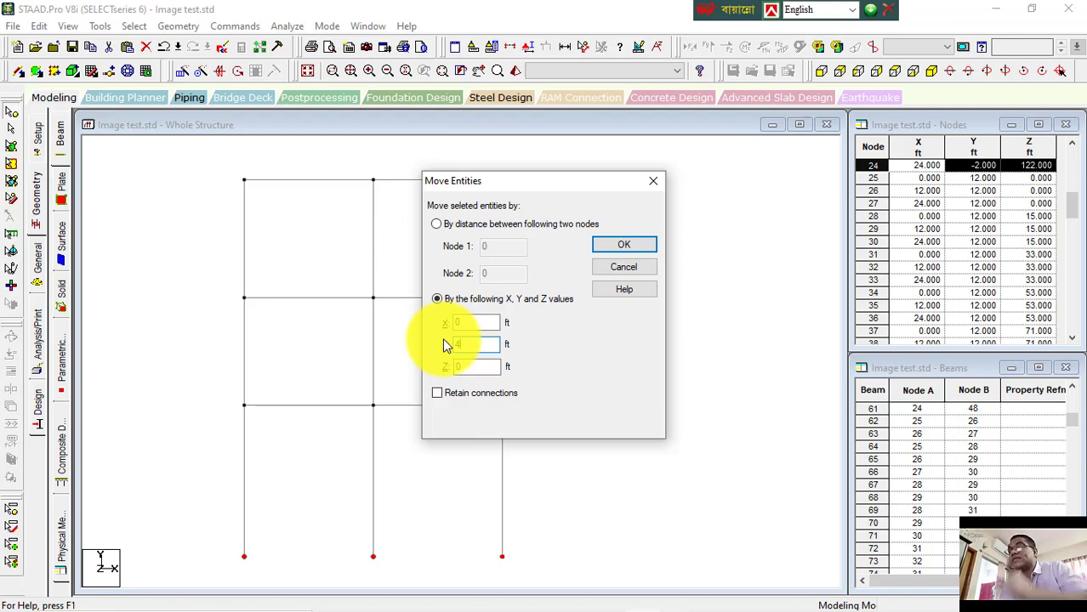
click(438, 395)
click(610, 247)
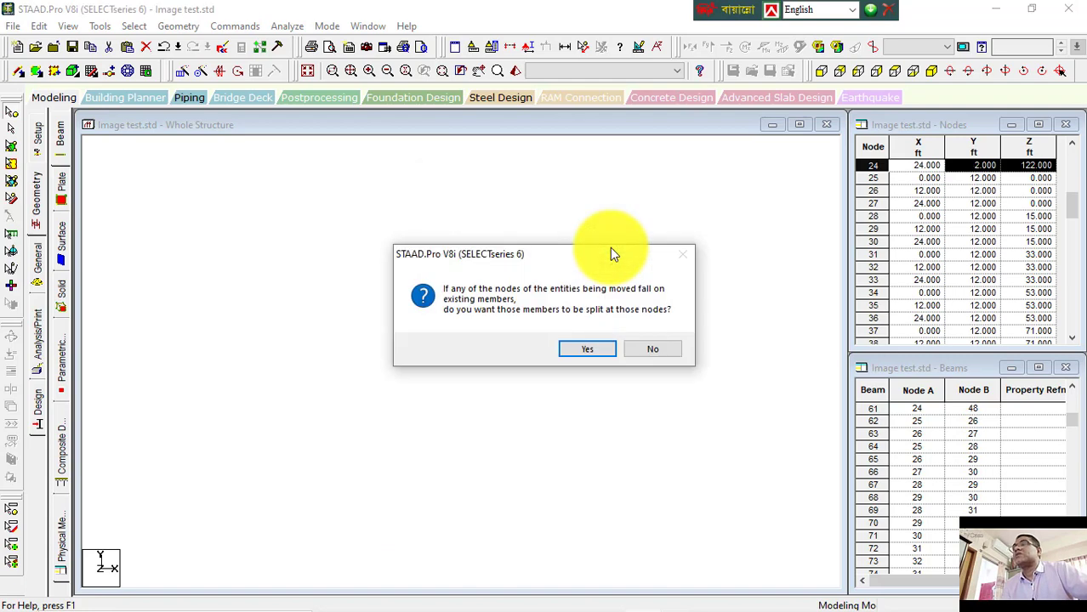
click(593, 349)
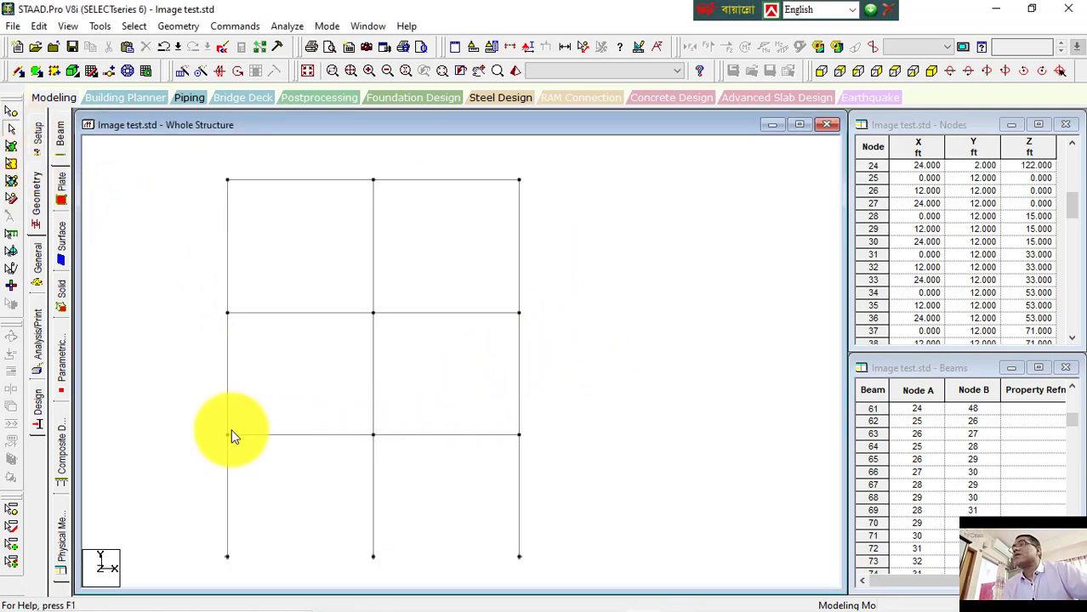
Step: Inspect the lower-left ground column's length in its beam properties and select that column
double_click(227, 466)
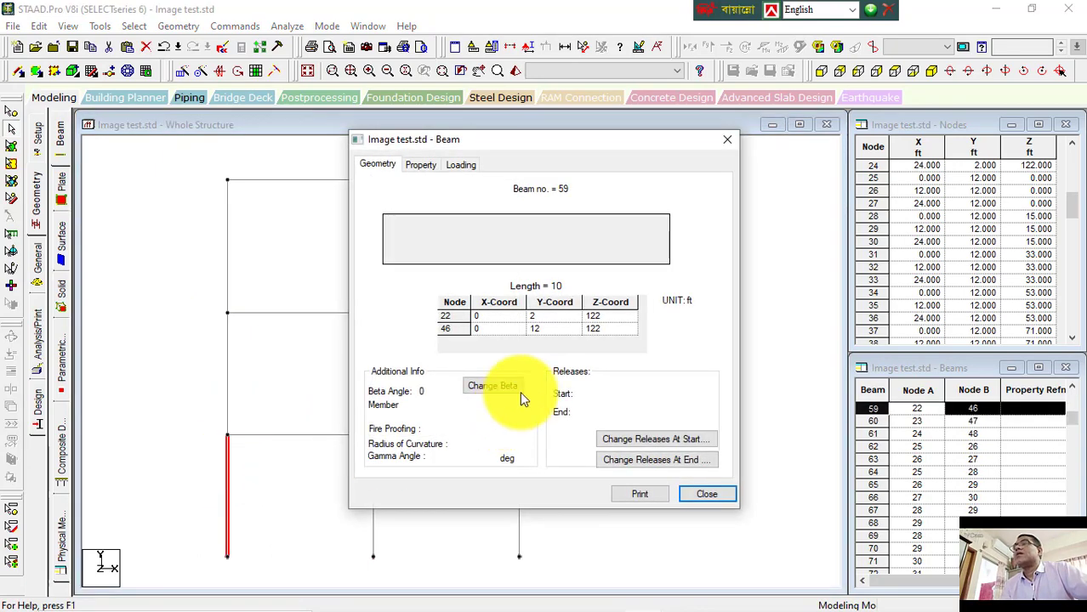
click(706, 494)
click(310, 510)
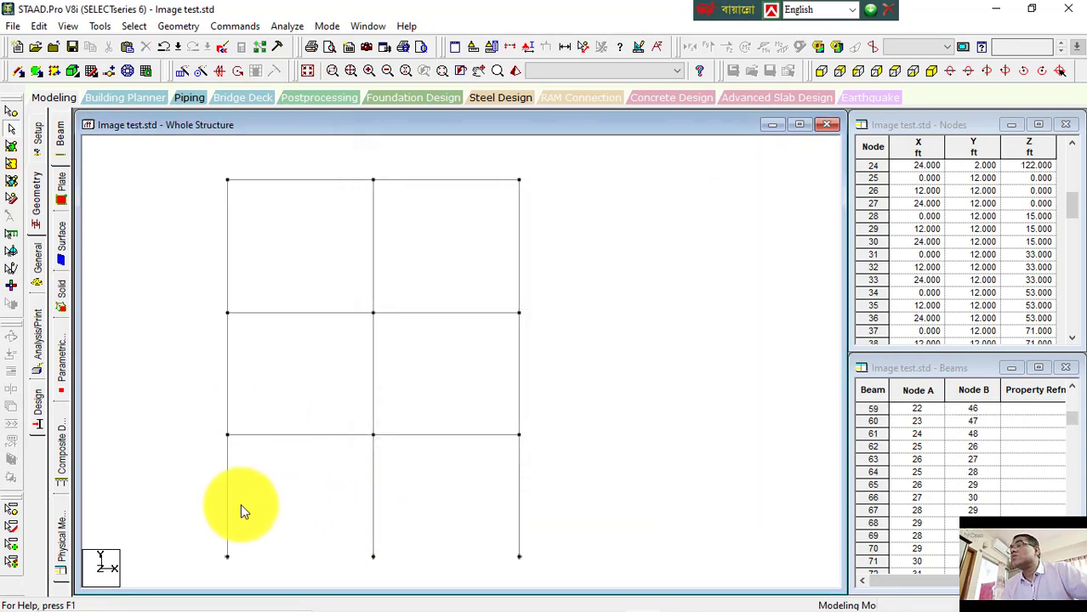
click(228, 493)
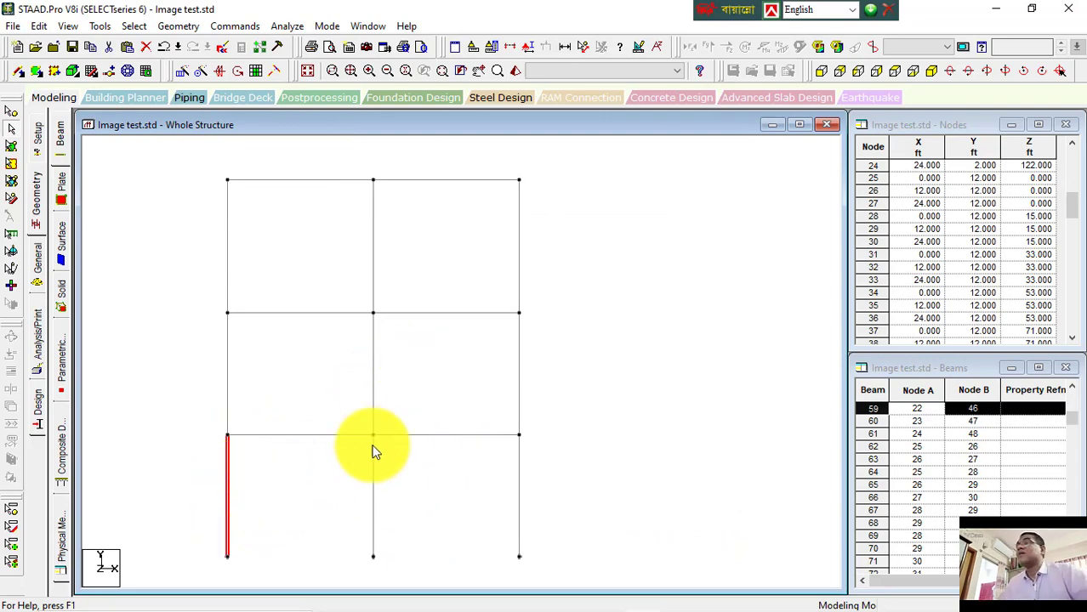
Step: Switch to the Word notes and review the Length extend line and the entries below it
mouse_move(514, 592)
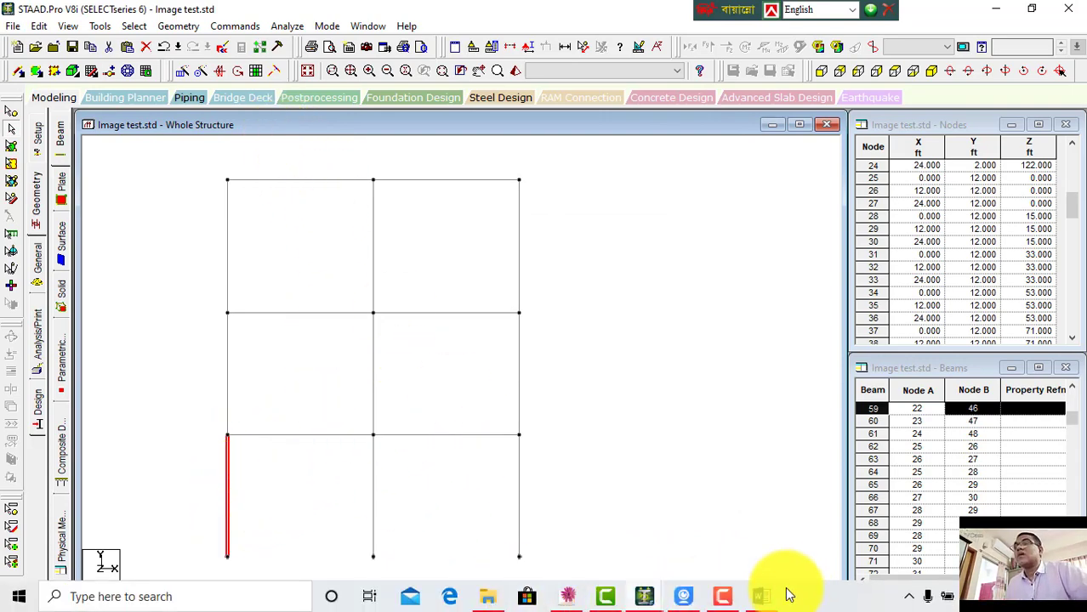
click(761, 599)
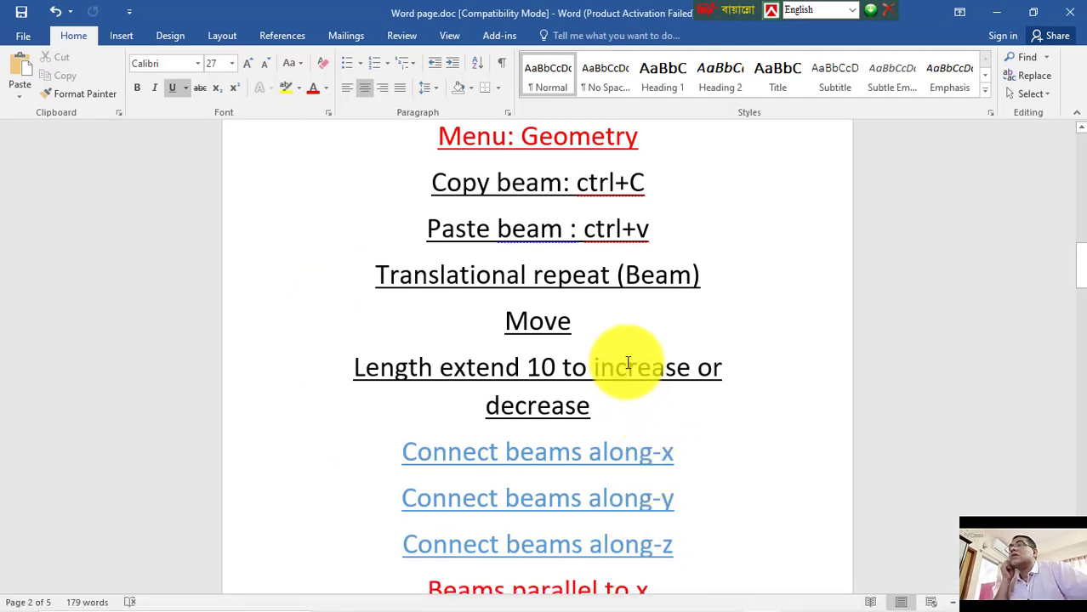
drag(605, 405, 317, 361)
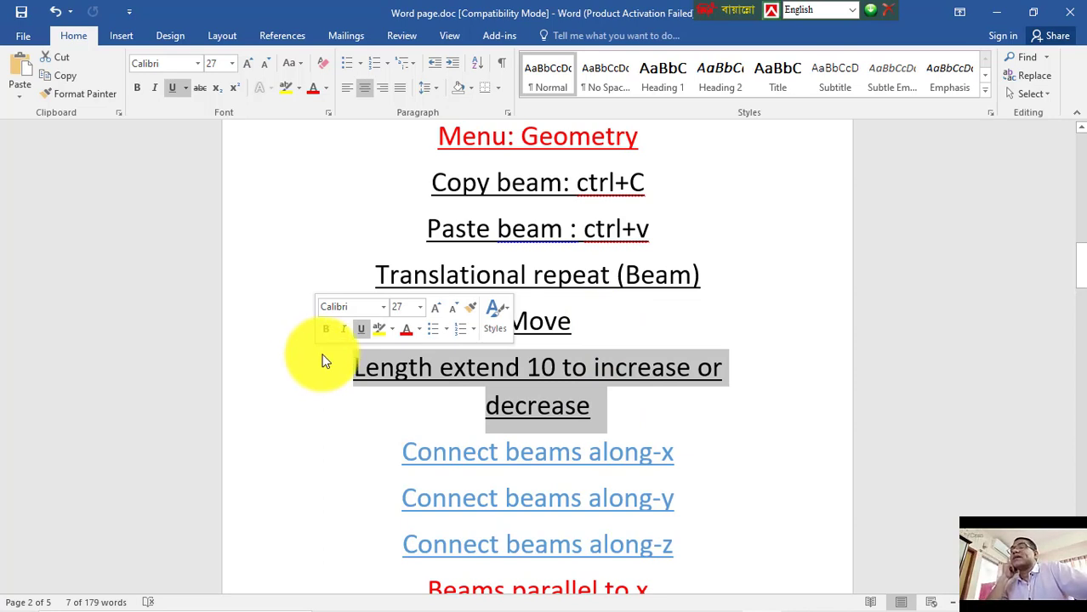
click(680, 426)
scroll(583, 458, down, 3)
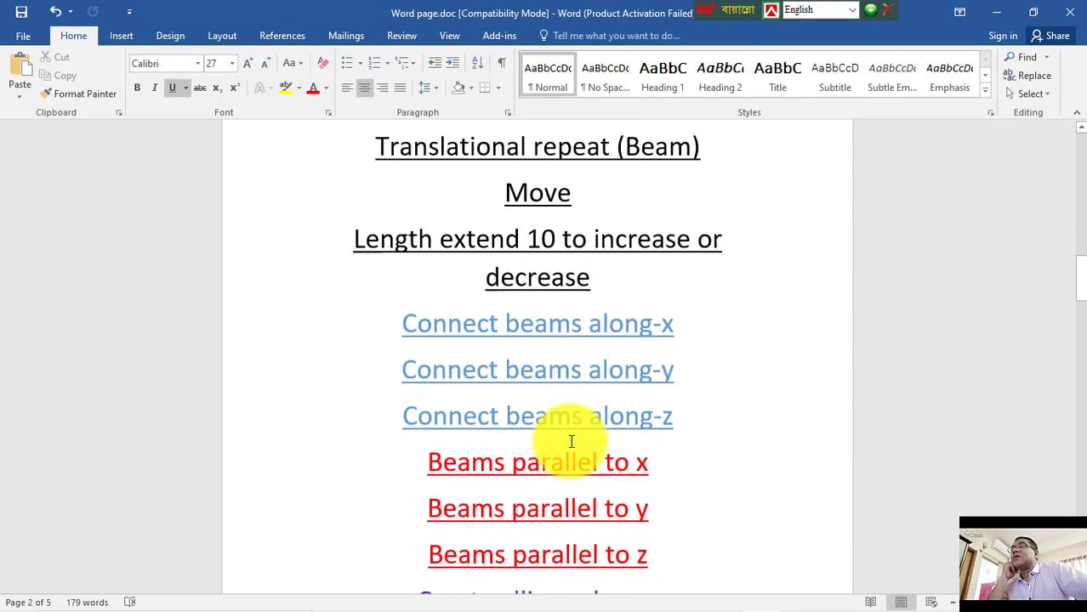
Step: Return to STAAD.Pro and examine the model in isometric, side, back and front views
mouse_move(586, 607)
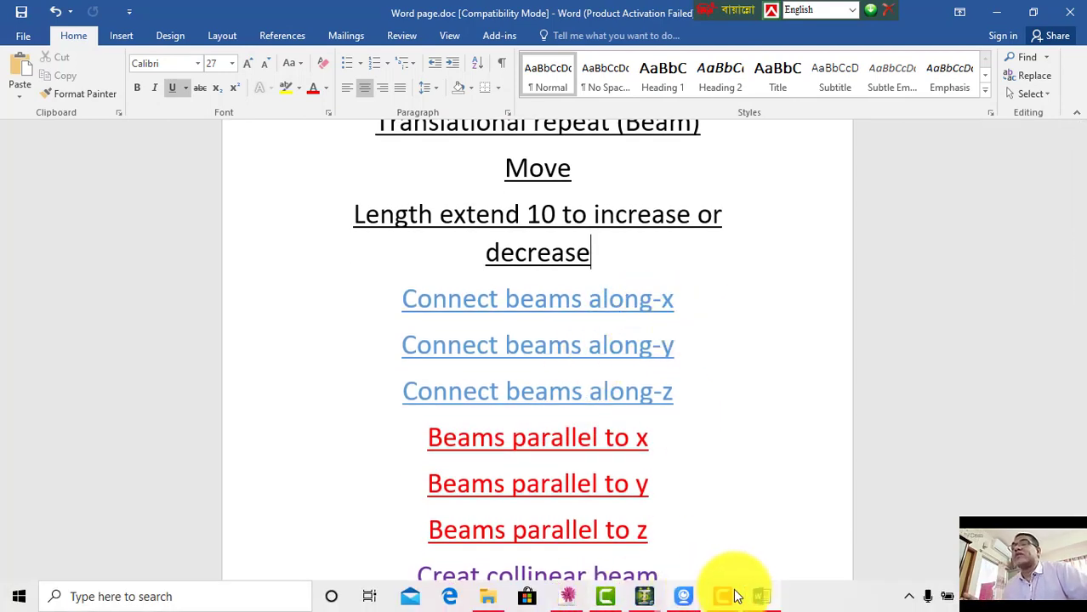
click(646, 600)
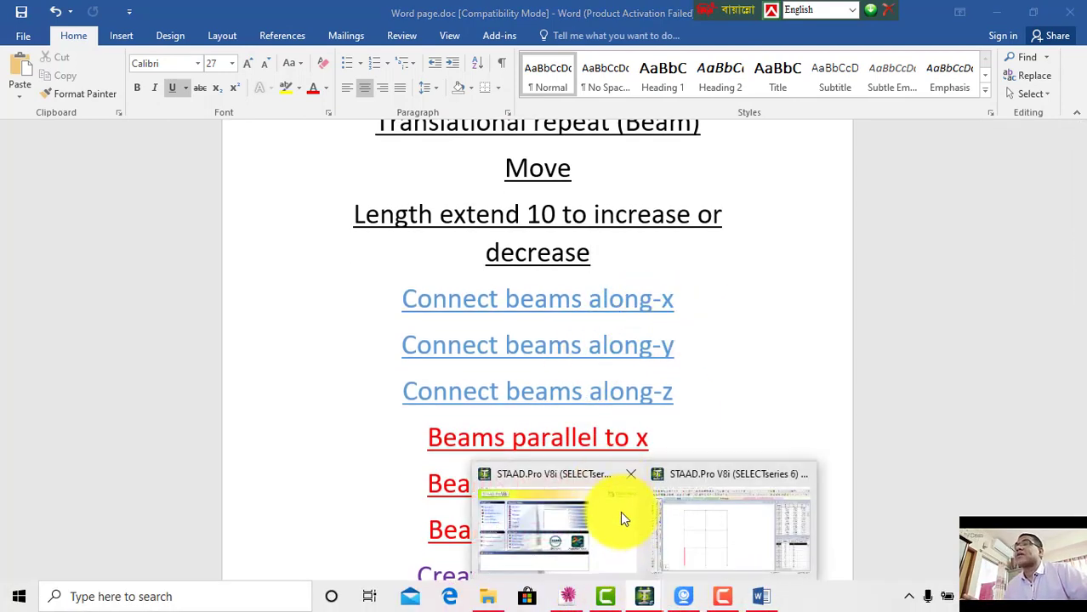
click(689, 518)
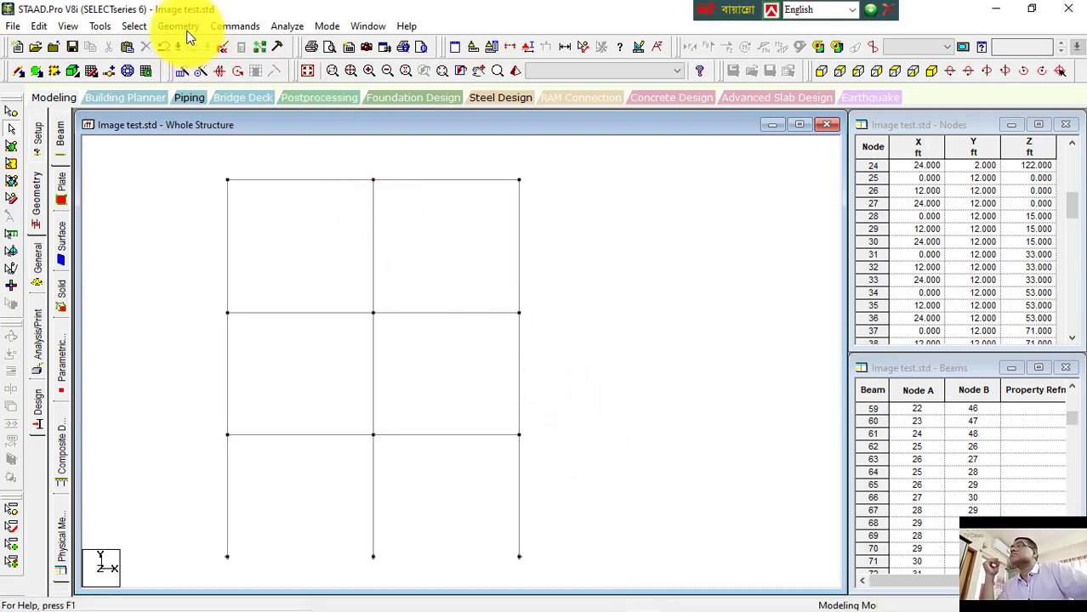
click(925, 74)
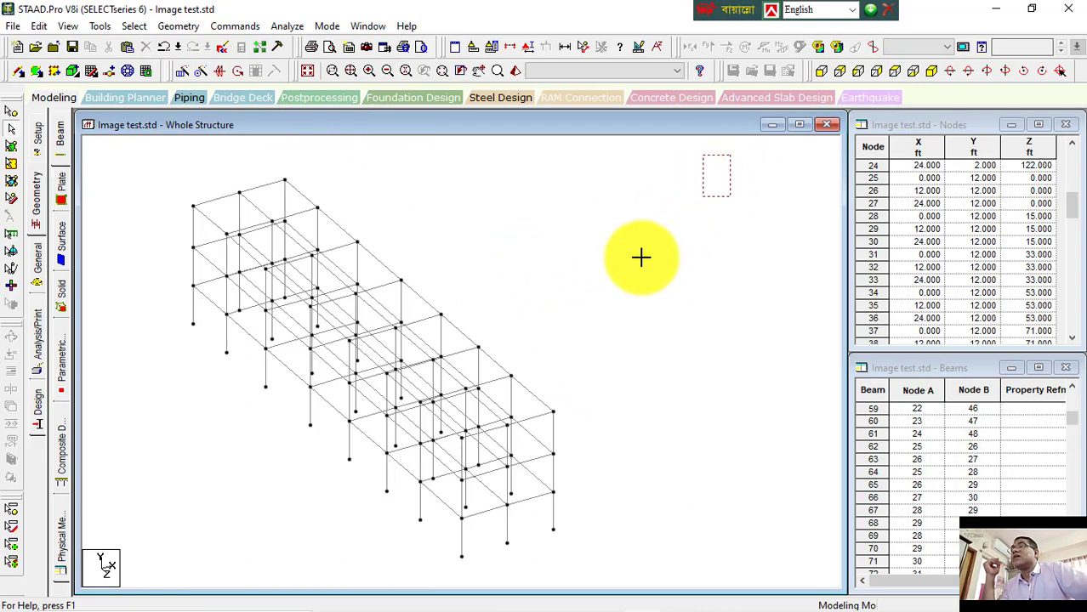
drag(641, 257, 592, 264)
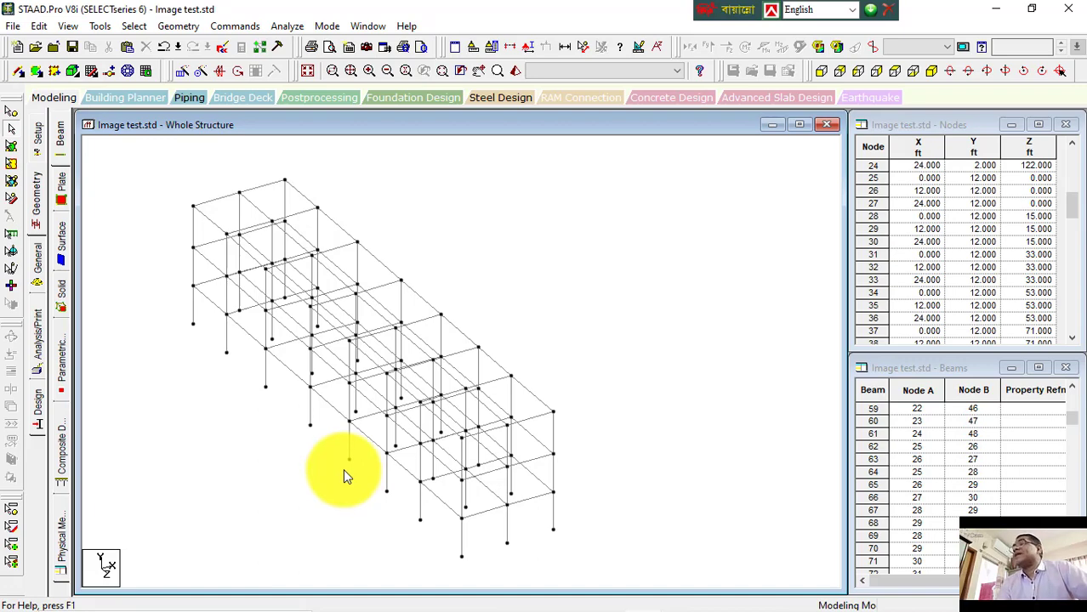
click(13, 123)
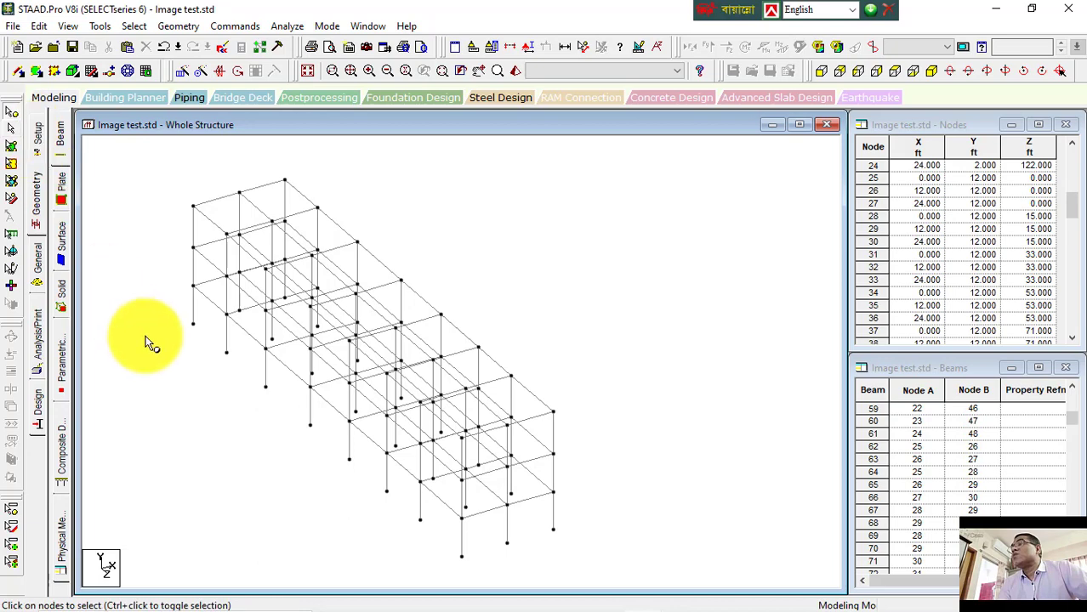
click(841, 72)
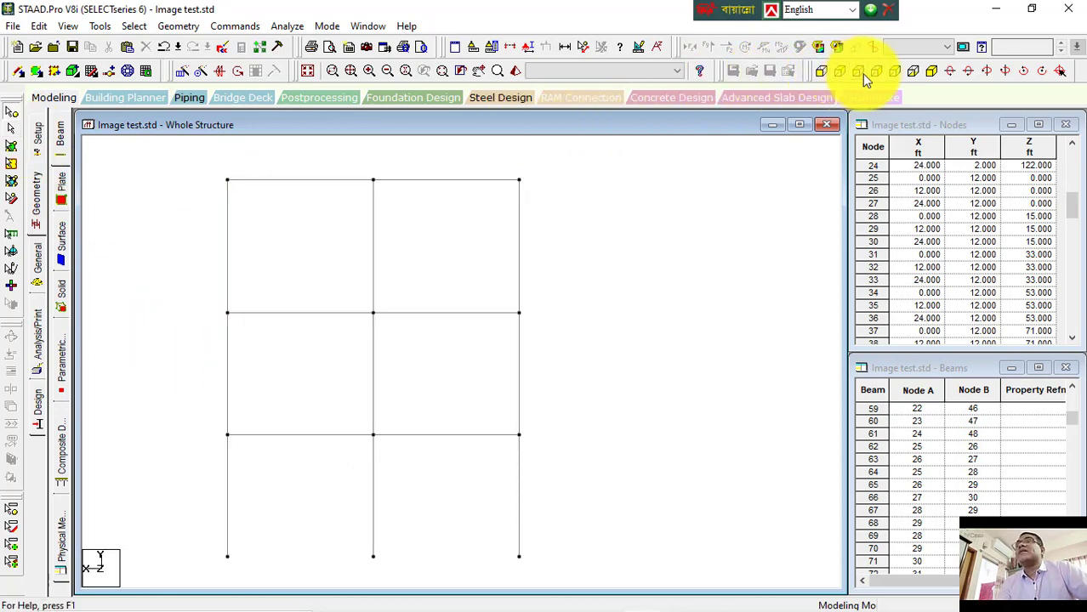
click(862, 73)
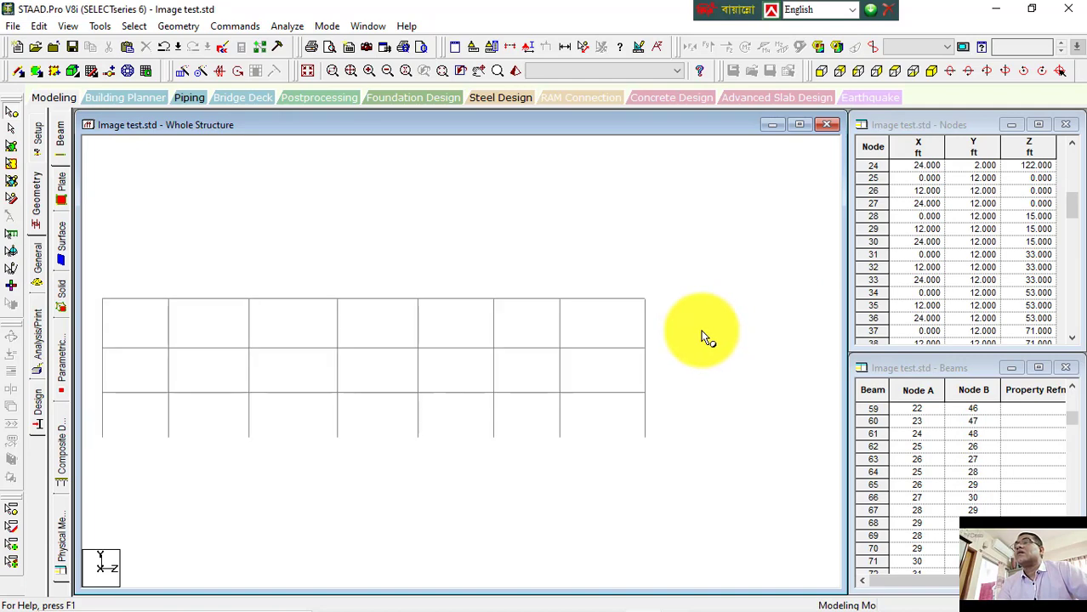
click(882, 77)
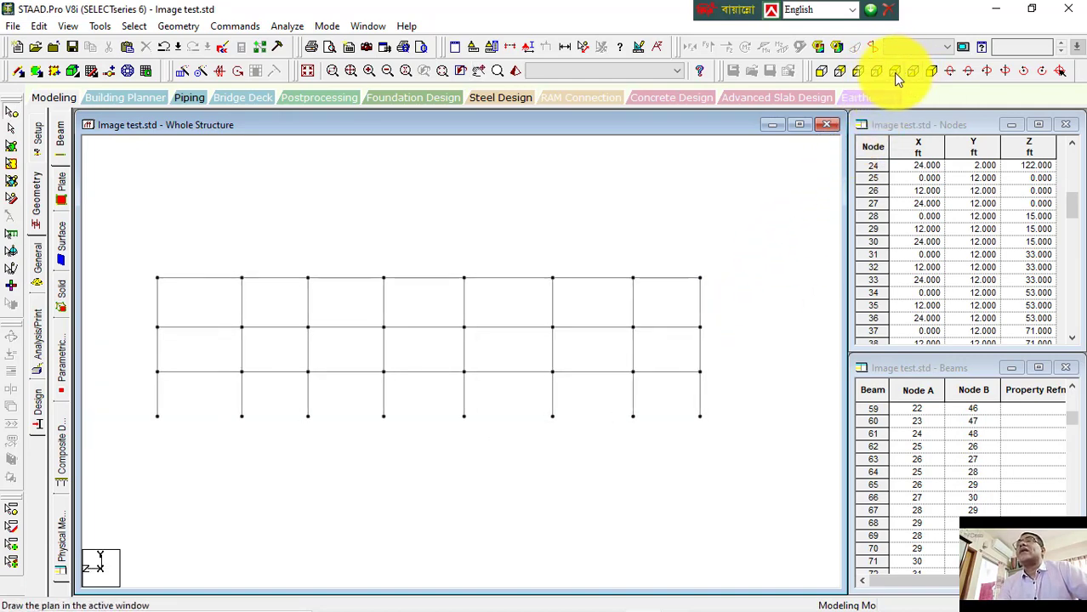
click(860, 73)
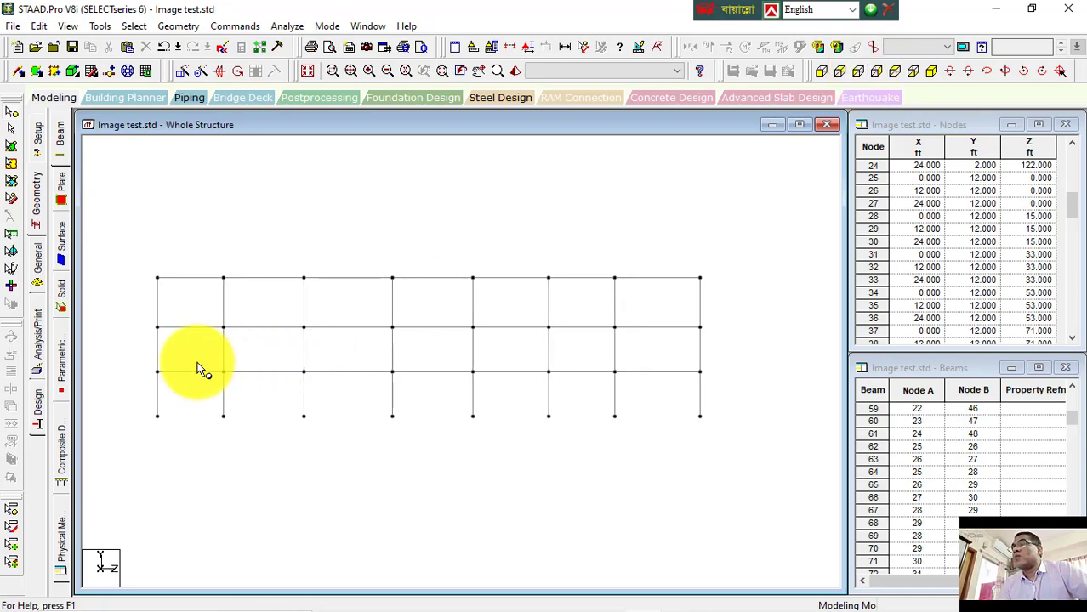
click(818, 71)
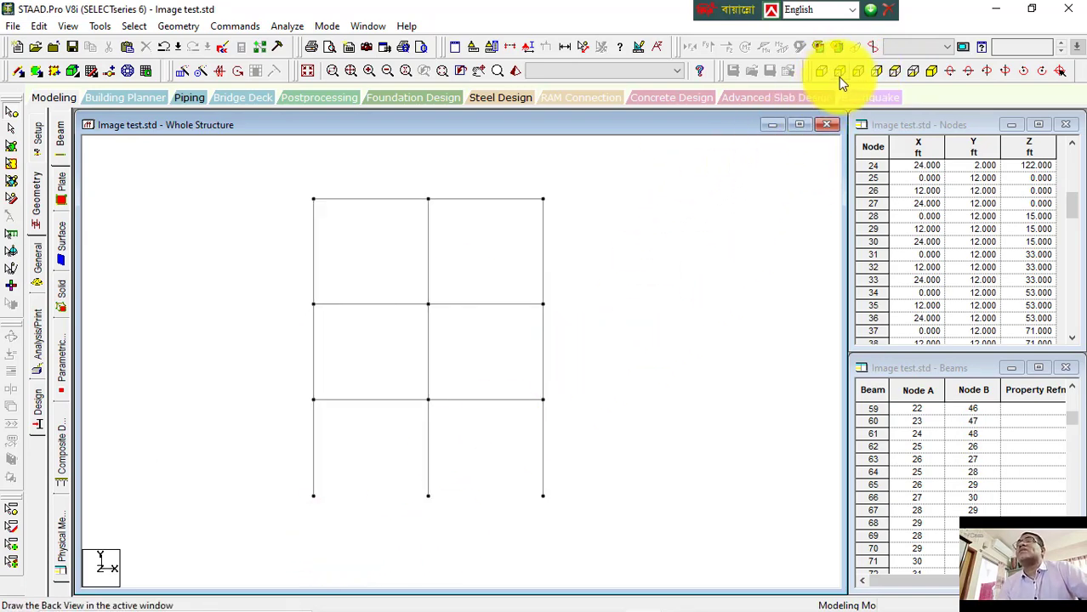
Step: Select the ground-level nodes from the side and front views and check the selection in isometric view
click(853, 72)
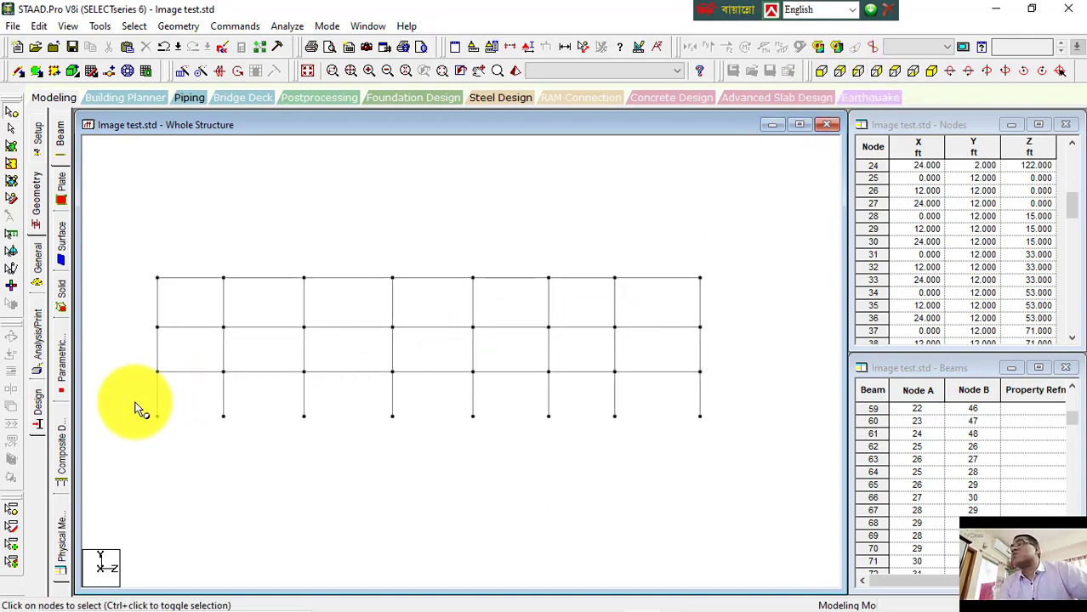
drag(134, 402, 733, 458)
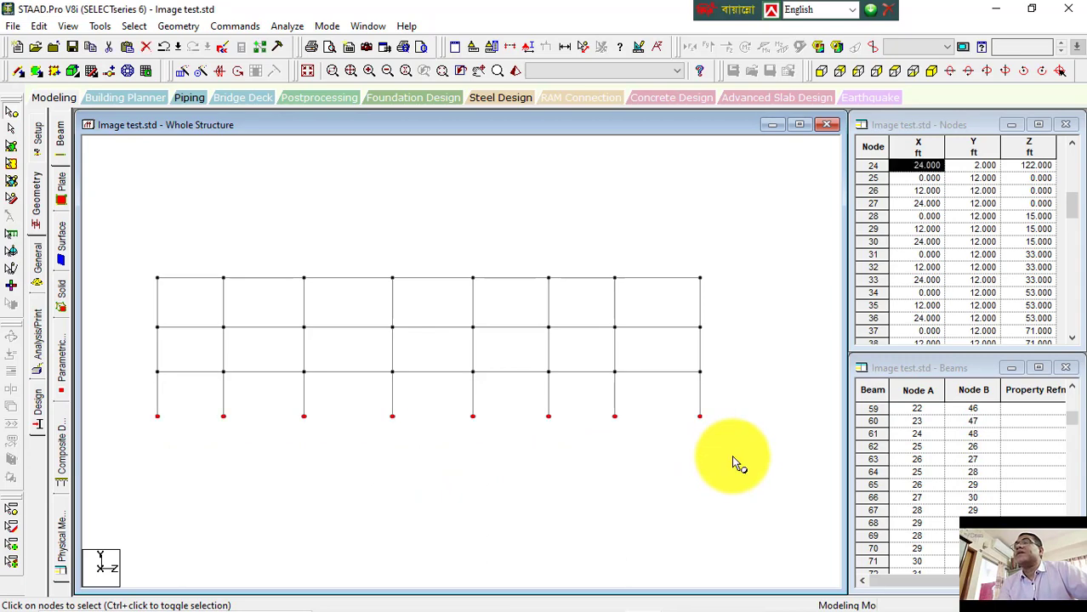
click(935, 72)
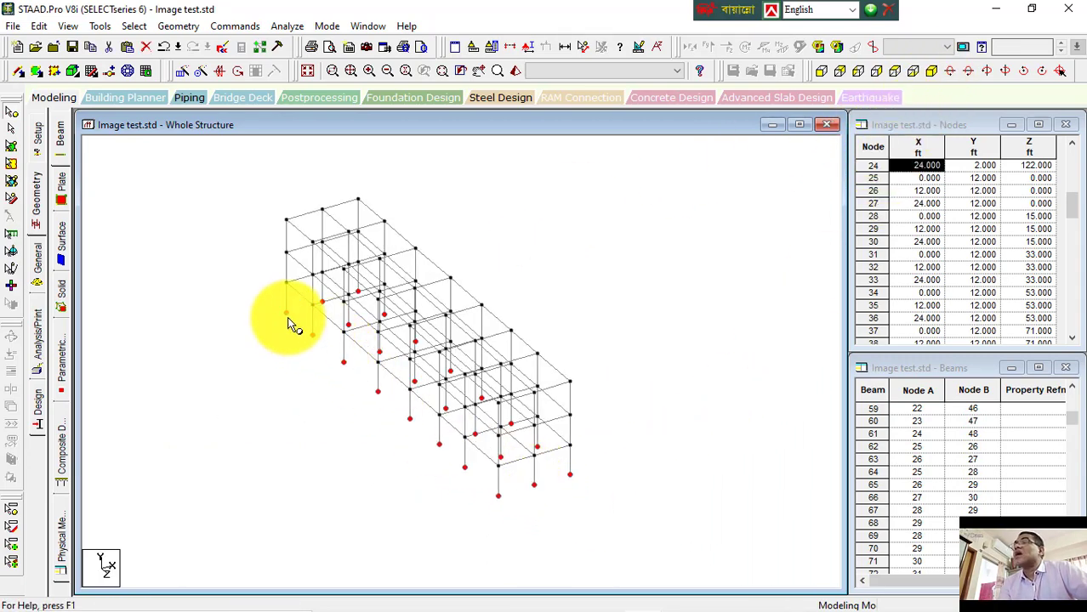
click(818, 73)
drag(286, 489, 623, 521)
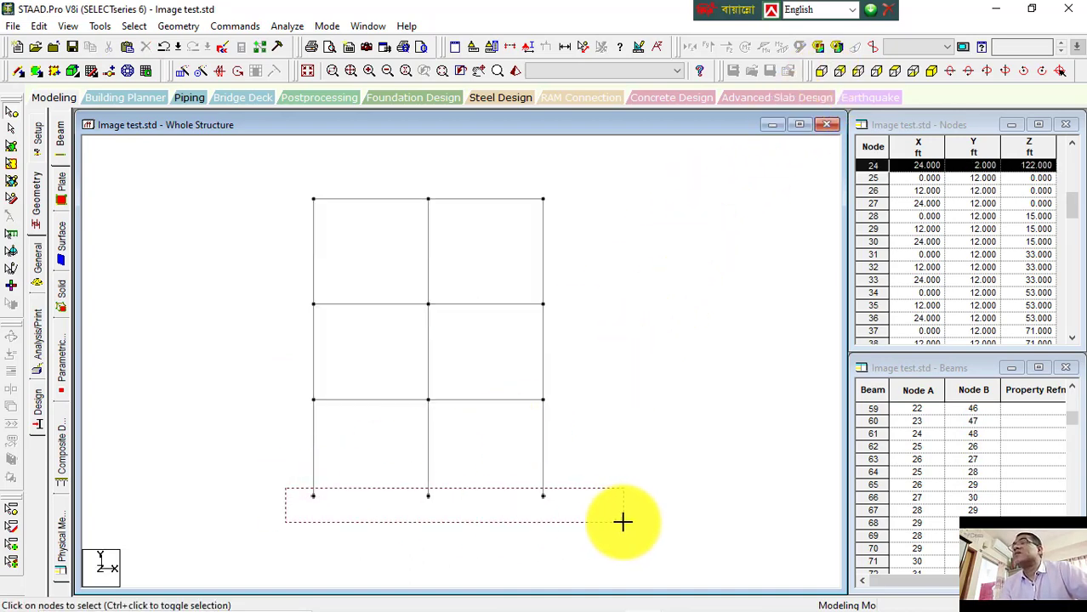
drag(623, 521, 287, 495)
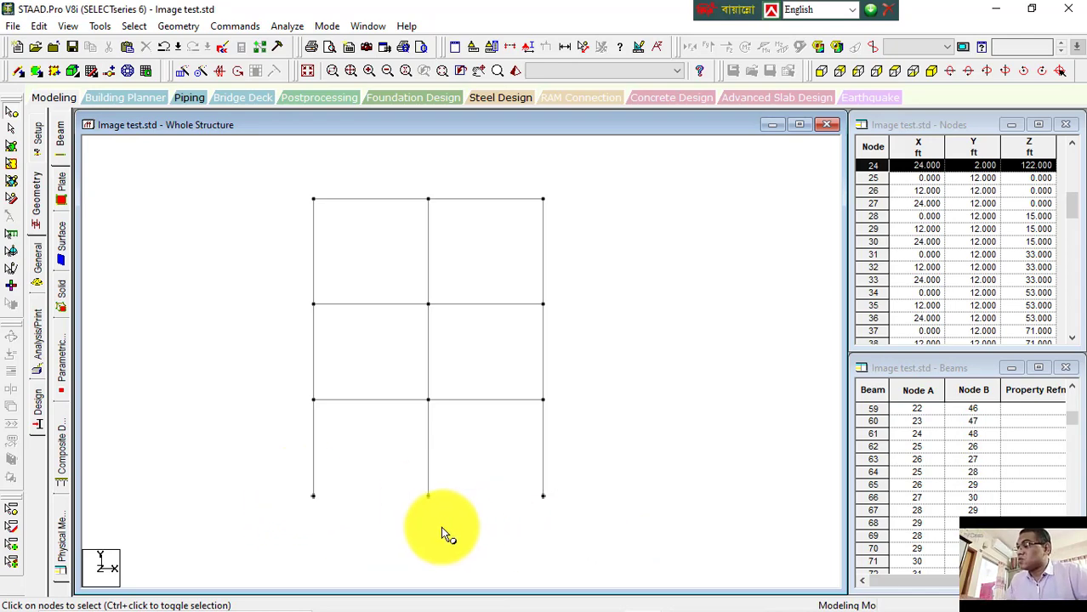
key(ctrl+a)
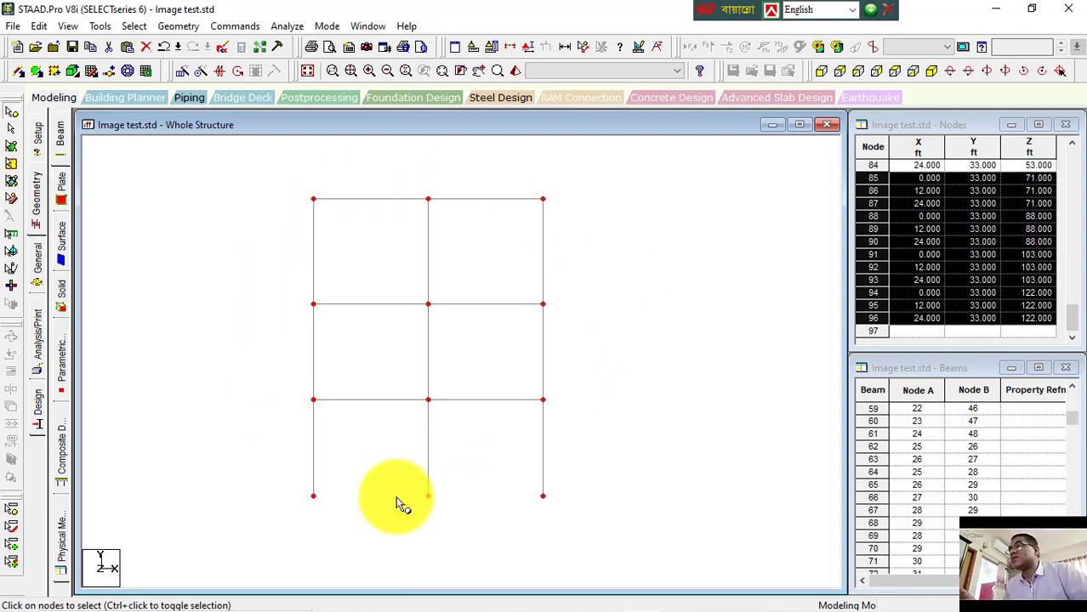
click(376, 473)
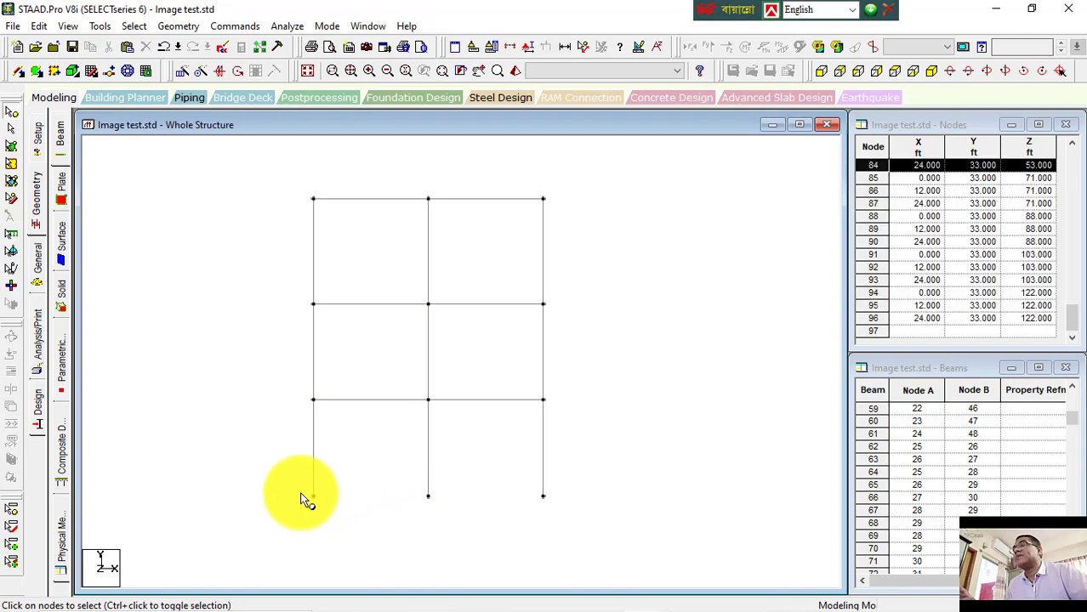
drag(293, 486, 570, 529)
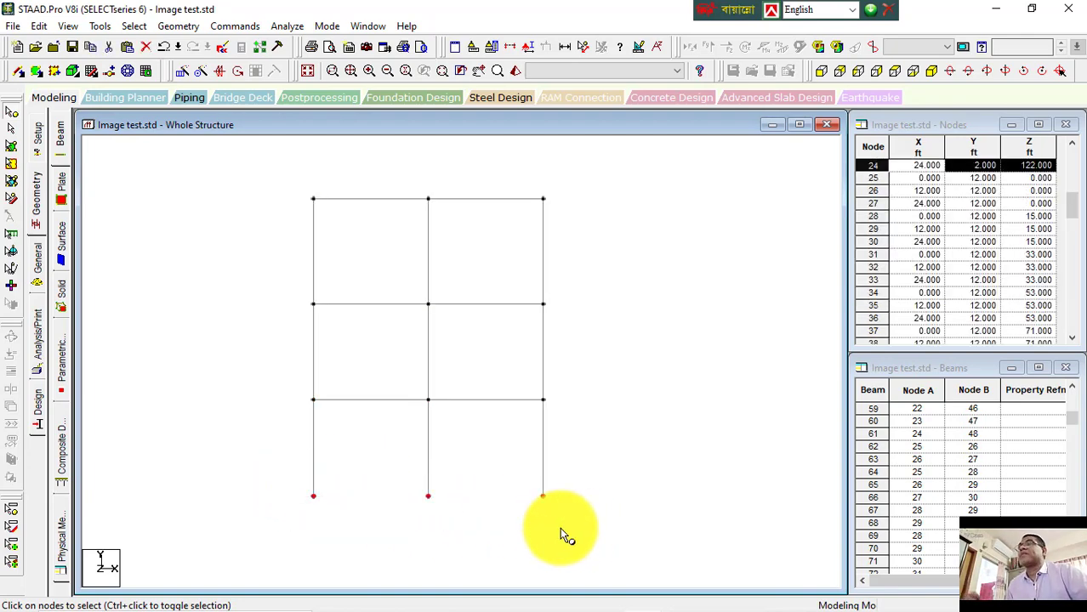
click(932, 70)
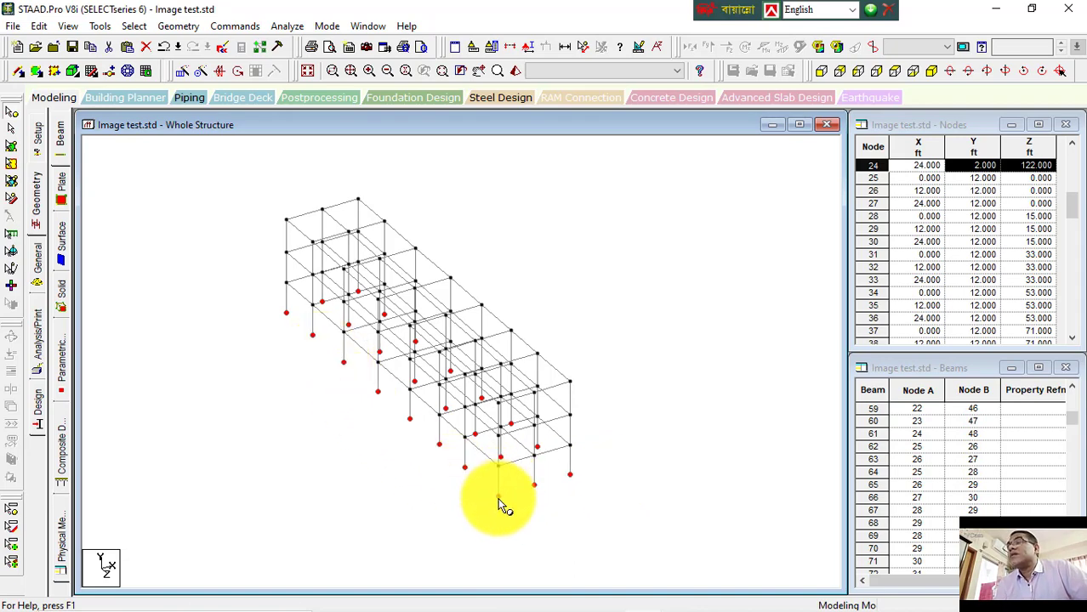
click(525, 520)
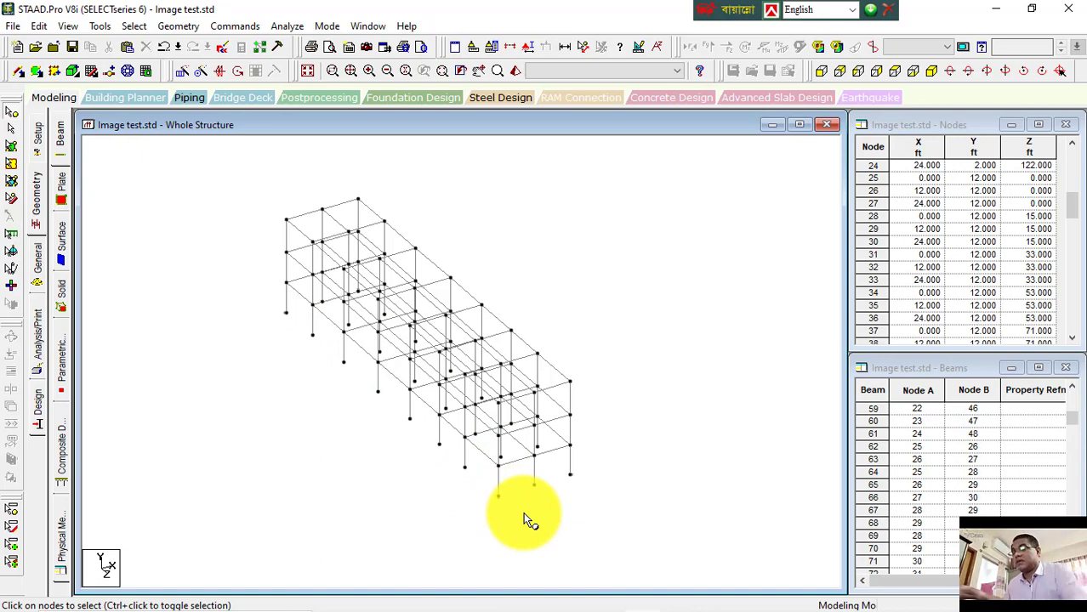
Step: Display node numbers and reselect the ground-level nodes from the front view, checking them in isometric view
key(shift+n)
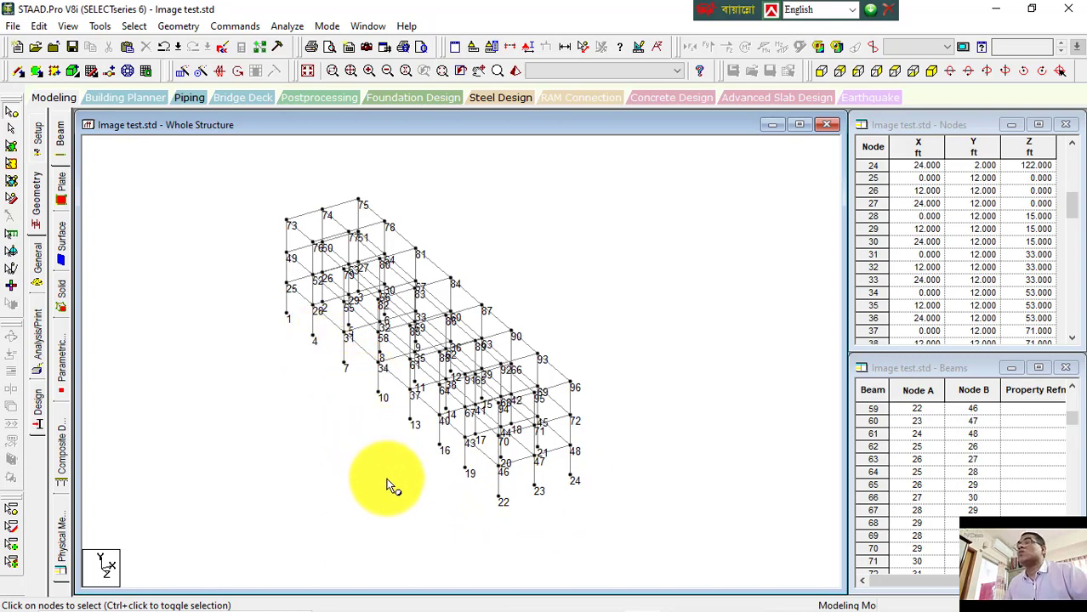
click(822, 71)
drag(368, 517, 569, 539)
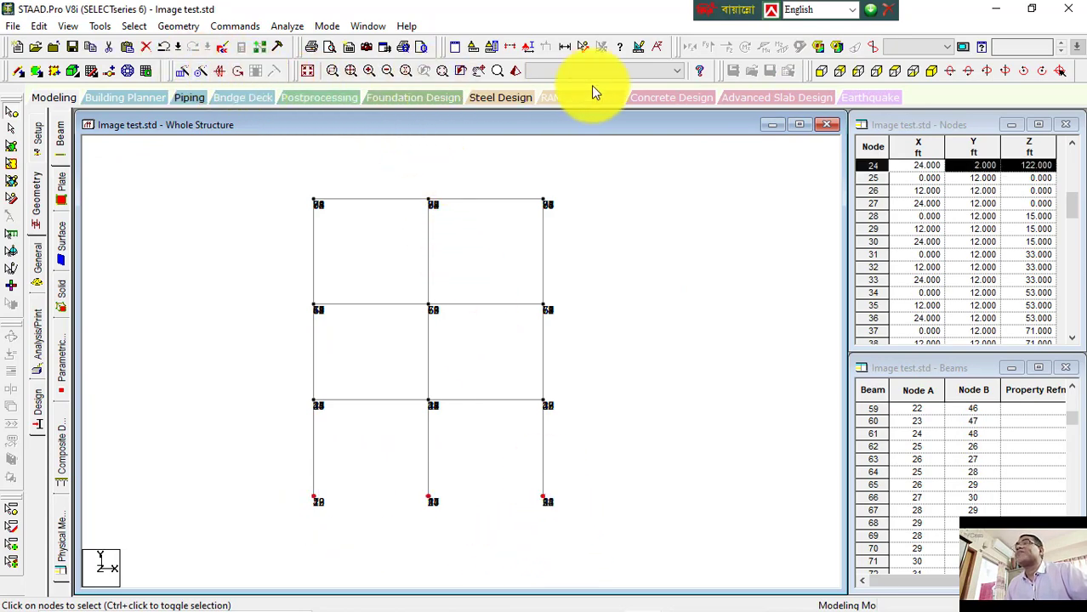
click(931, 71)
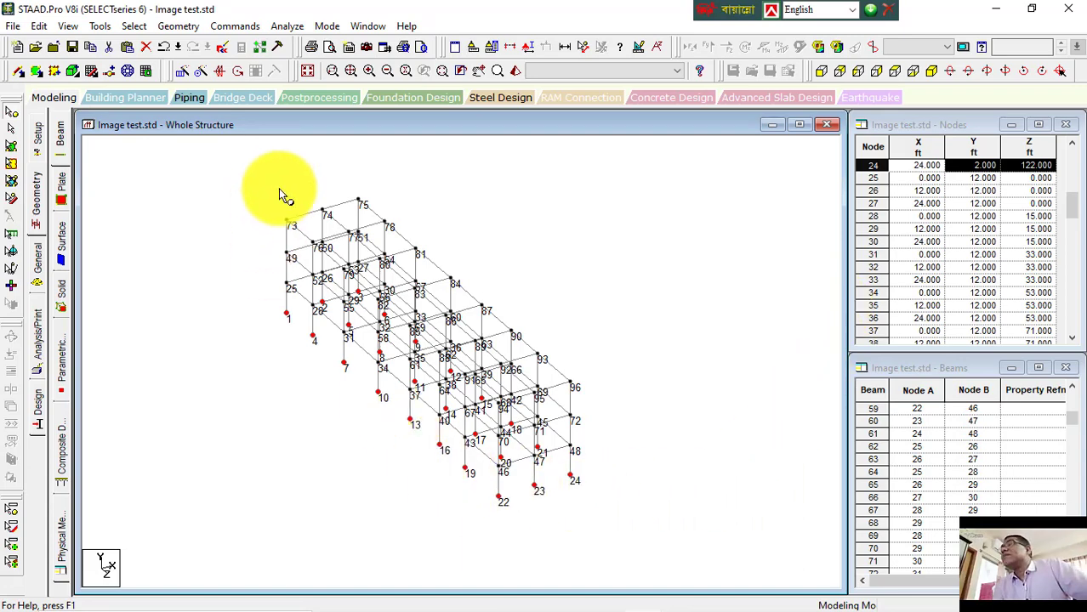
click(16, 73)
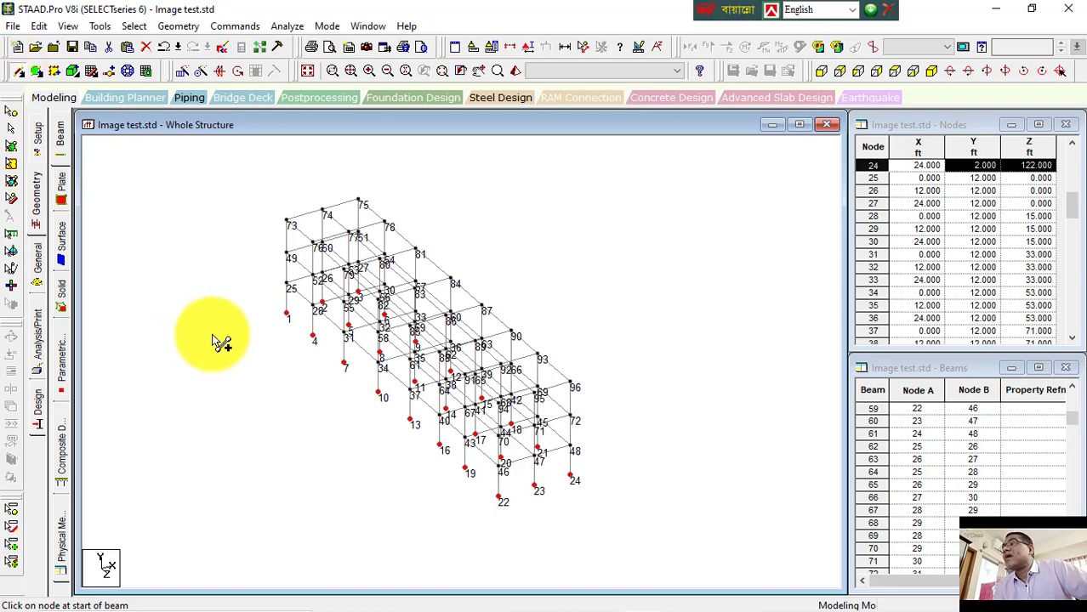
mouse_move(287, 314)
mouse_down()
mouse_move(351, 385)
mouse_move(379, 393)
mouse_up()
click(17, 151)
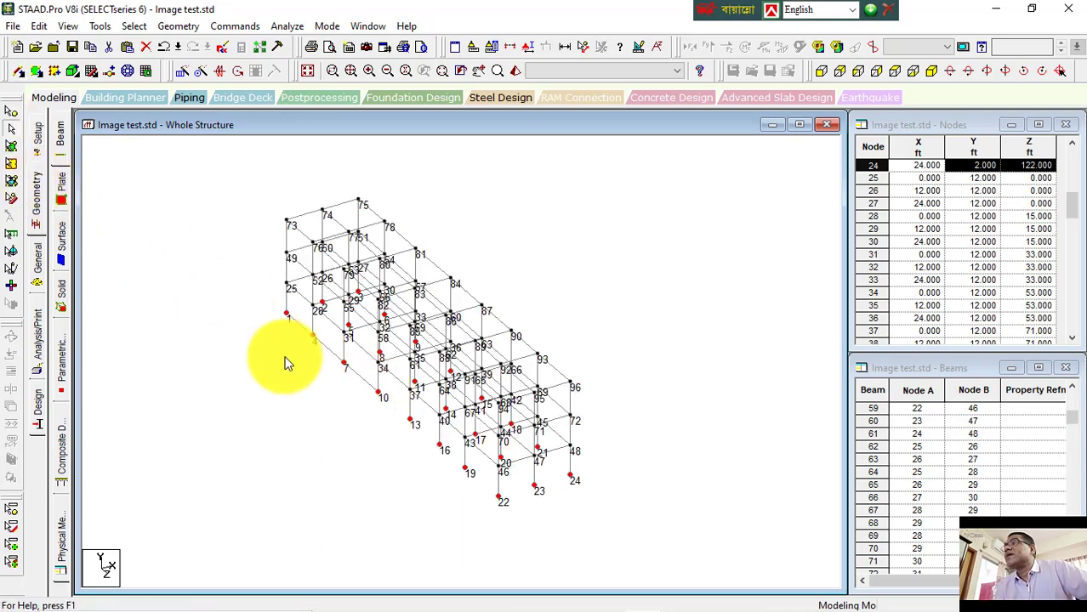
click(363, 387)
ctrl+click(332, 354)
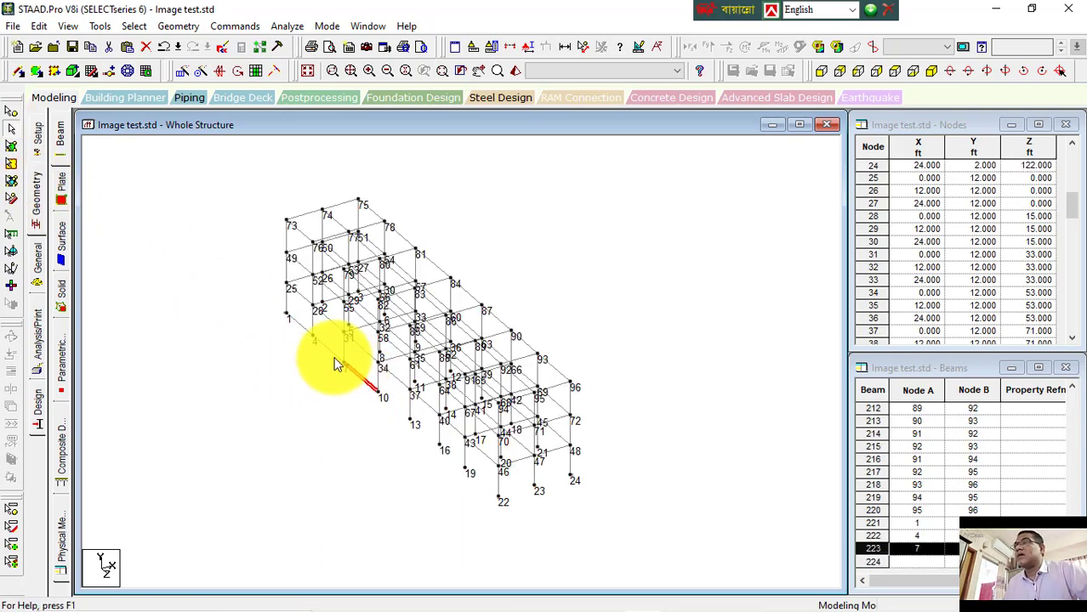
ctrl+click(301, 328)
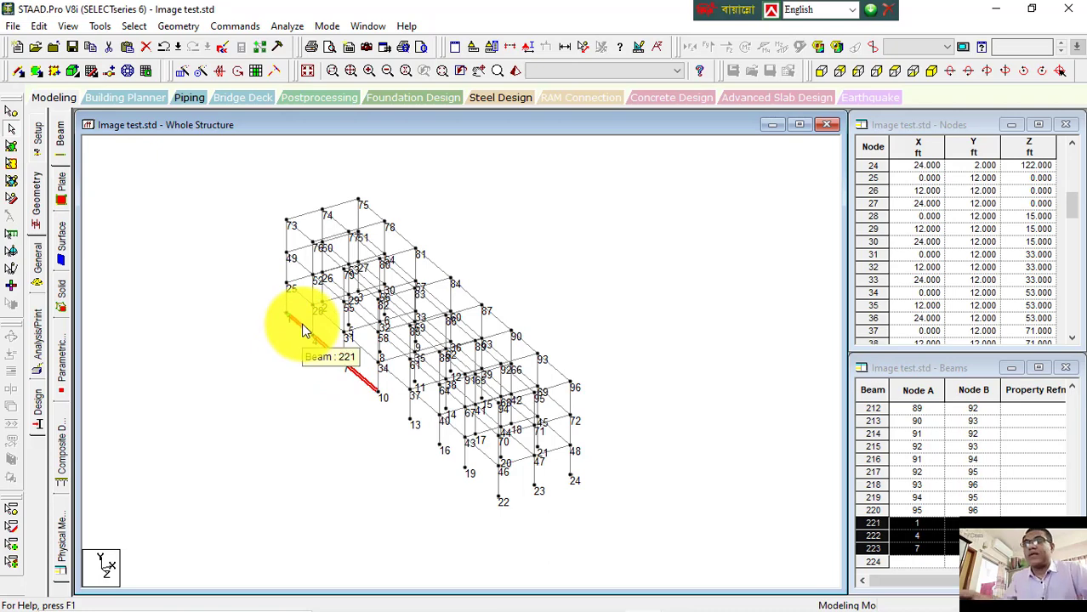
key(Delete)
click(588, 347)
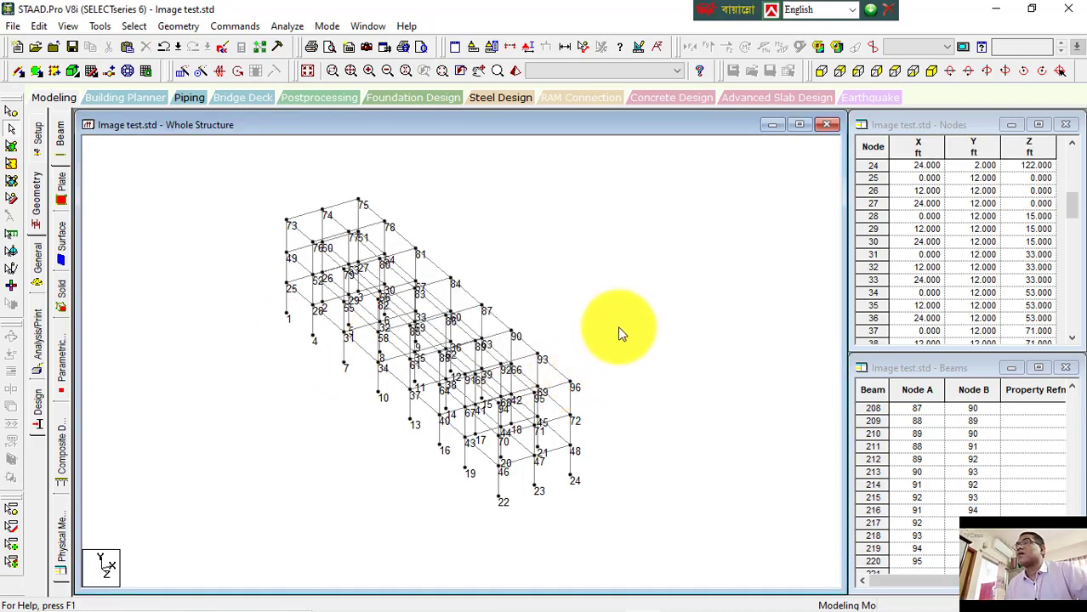
Step: Reselect the ground-level nodes and connect them with beams along the X axis
click(11, 125)
click(821, 71)
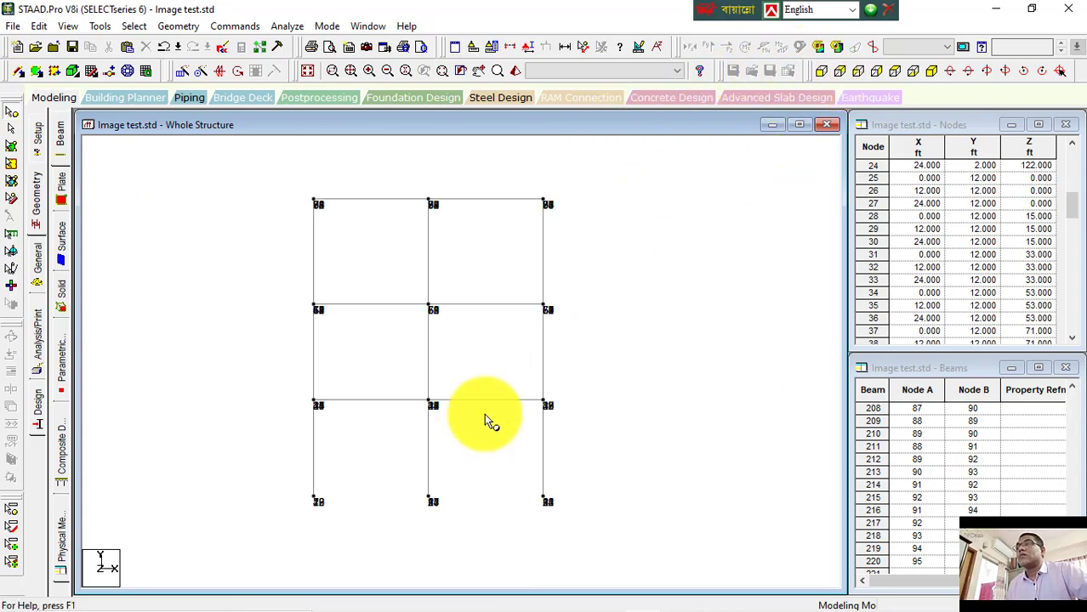
drag(291, 486, 615, 529)
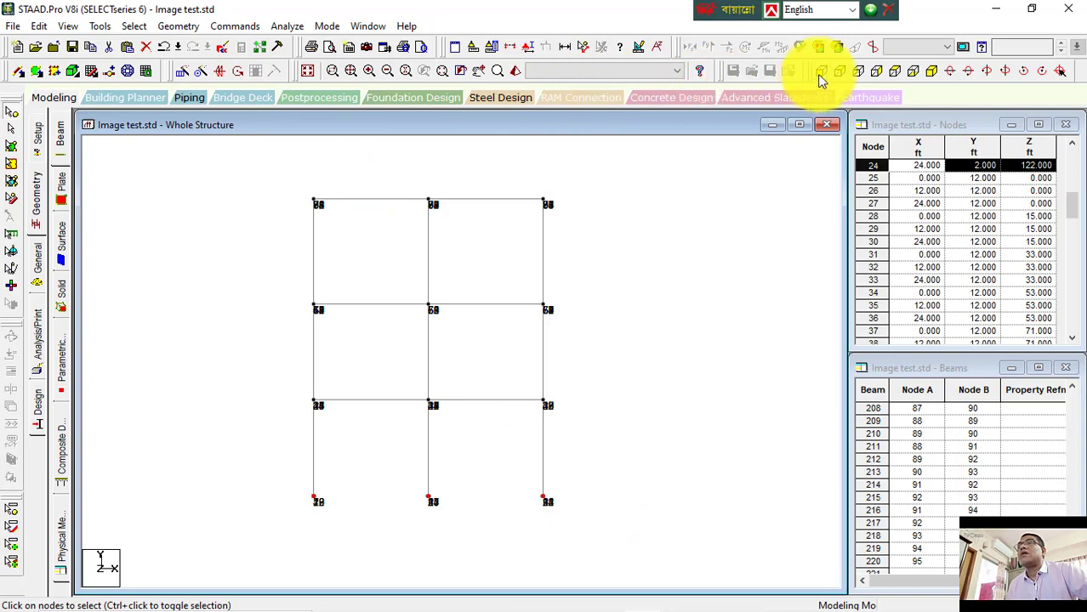
click(933, 71)
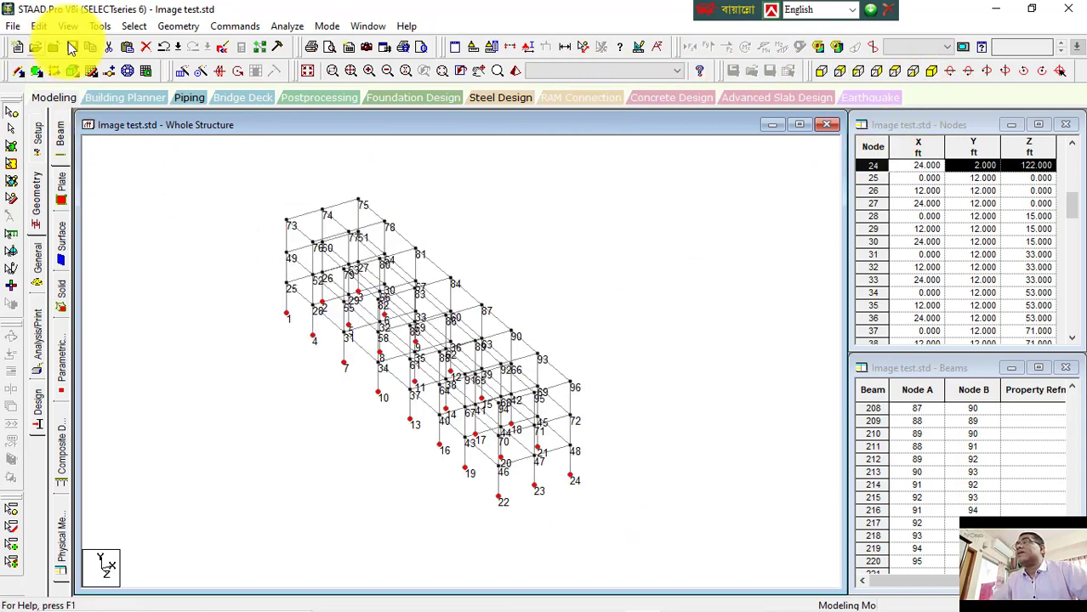
click(166, 27)
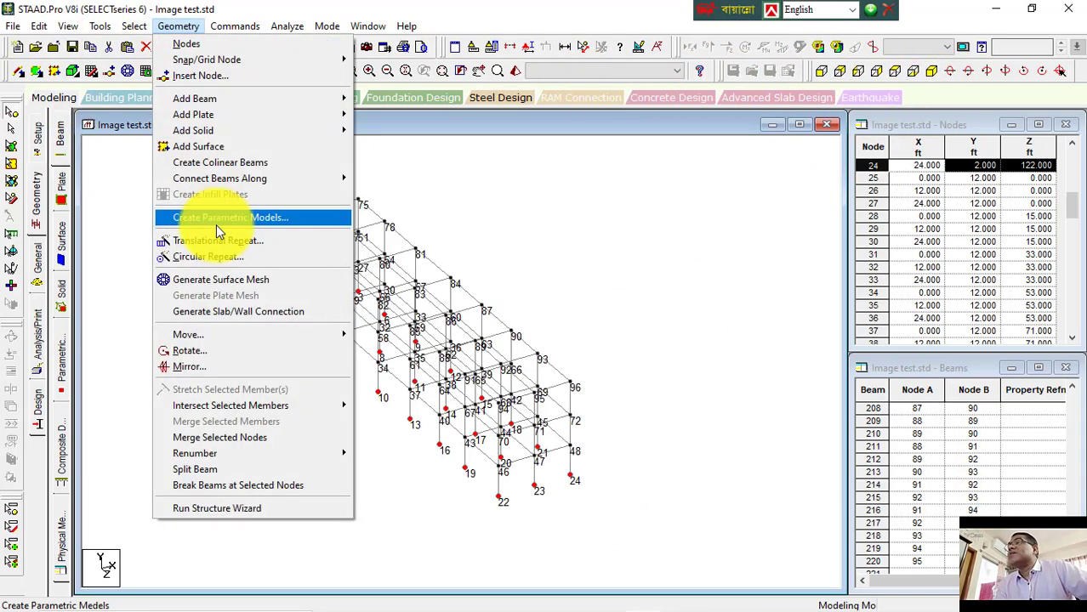
mouse_move(218, 181)
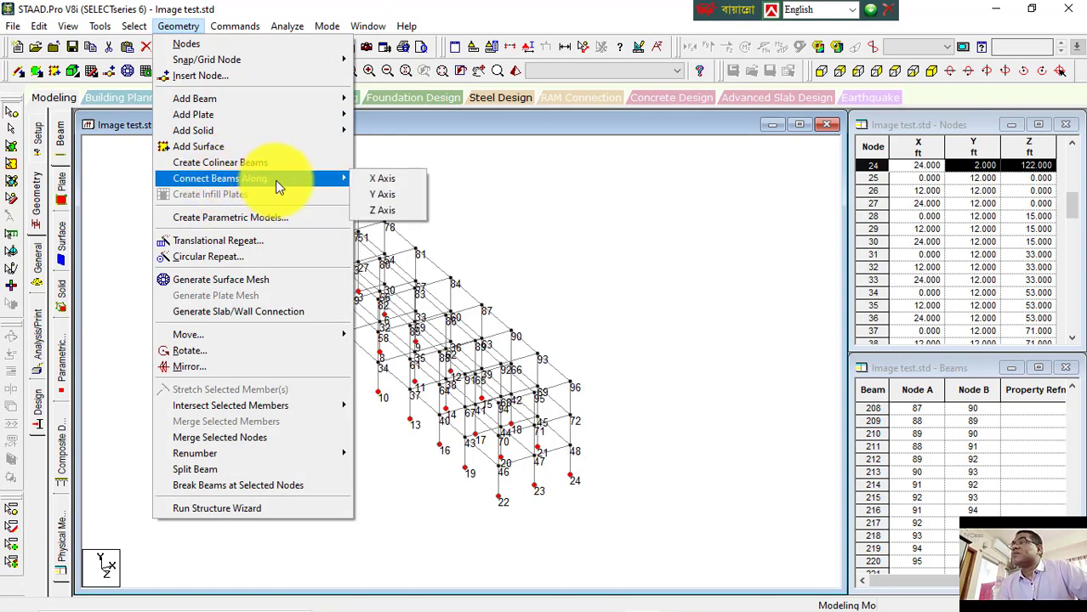
click(380, 183)
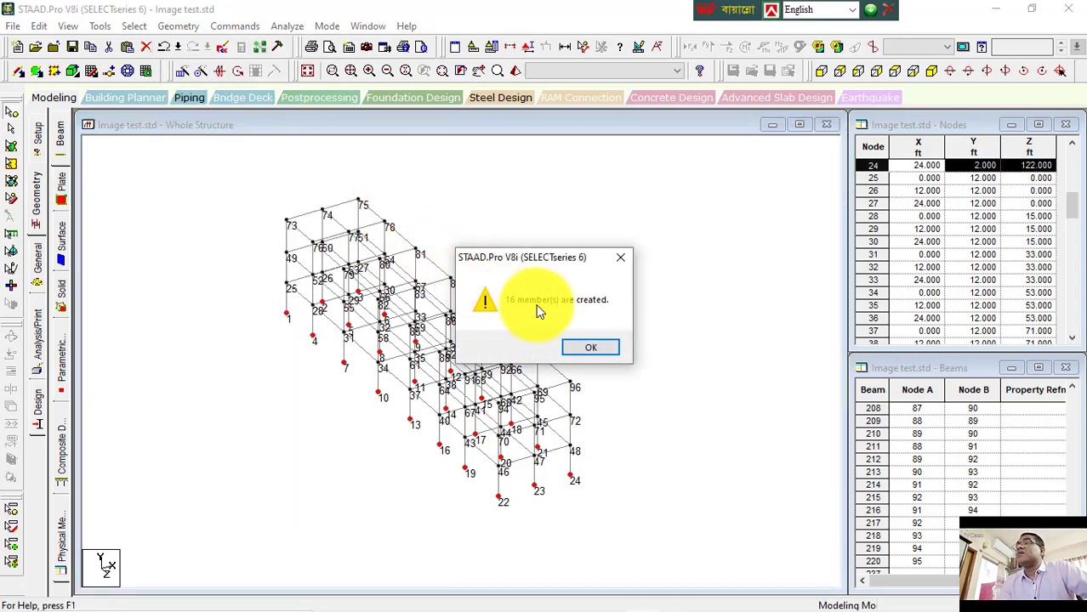
click(588, 347)
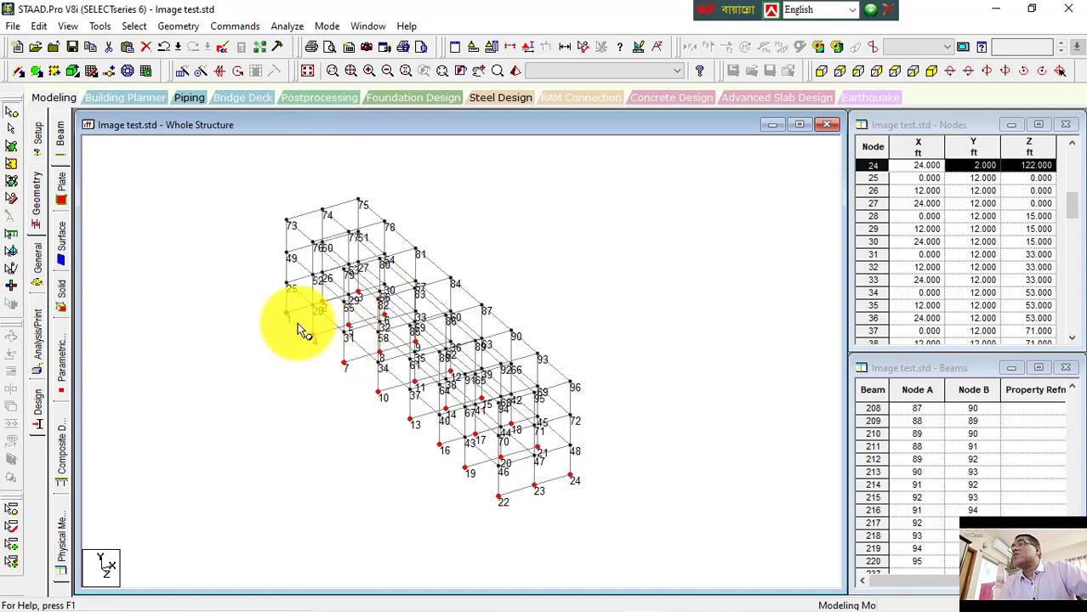
Step: Connect the selected ground-level nodes with beams along the Z axis
click(191, 28)
mouse_move(279, 183)
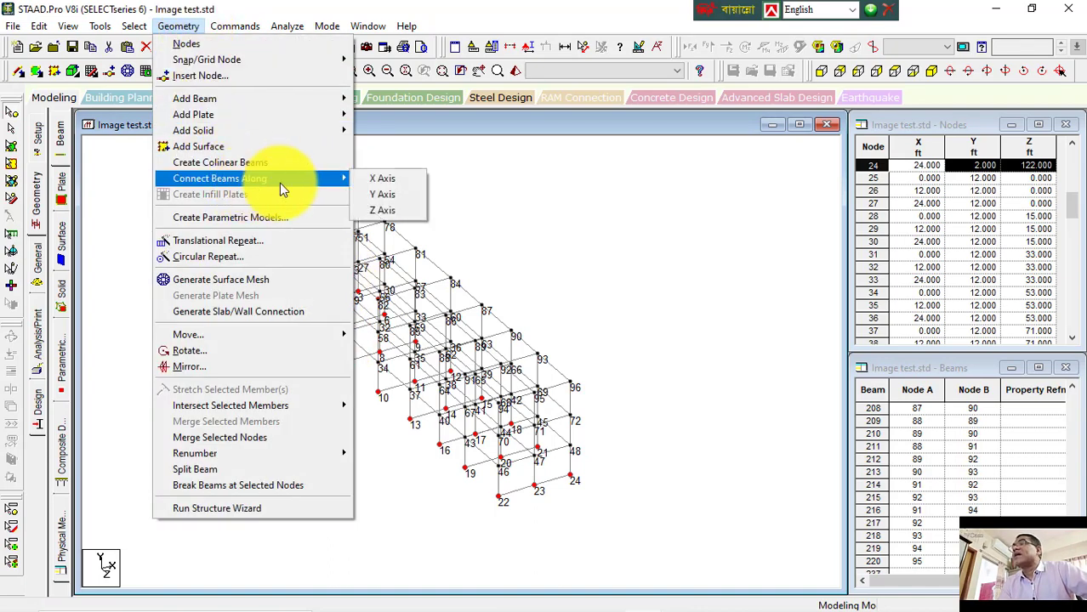
click(387, 210)
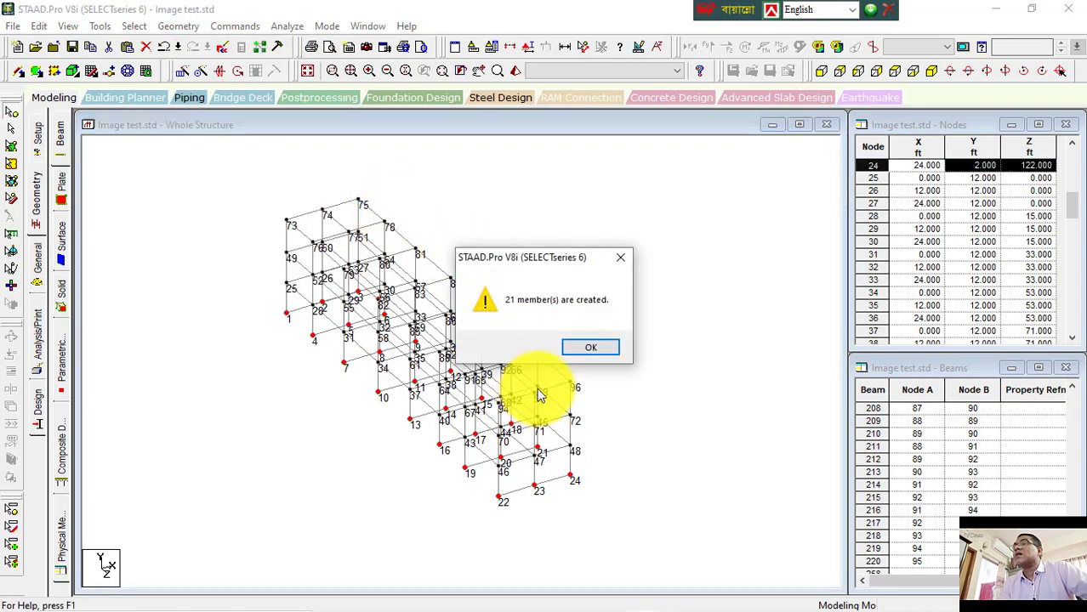
click(579, 350)
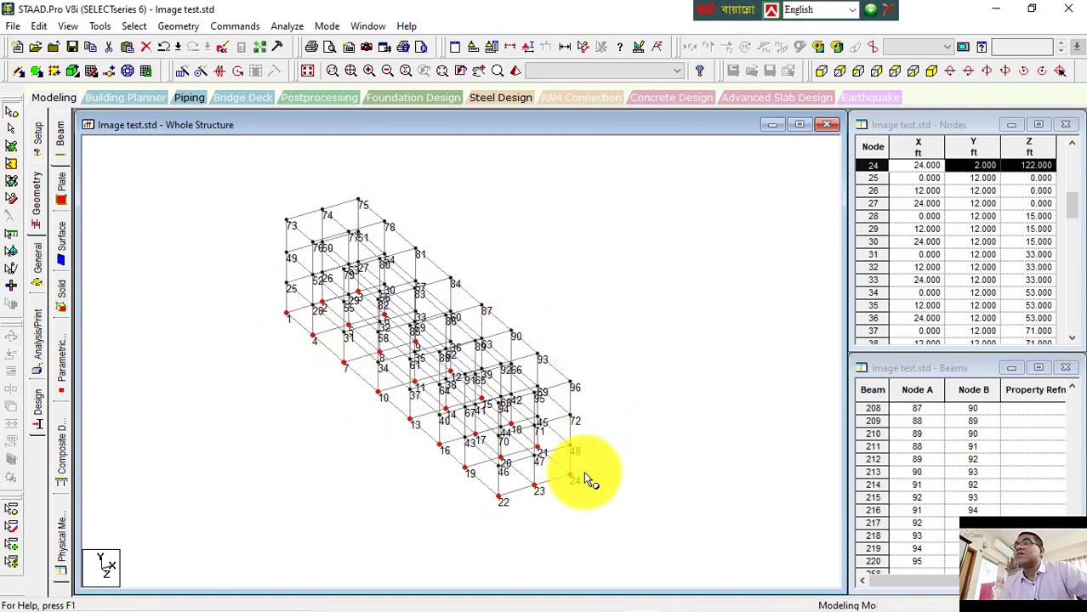
Step: Select the top-level nodes at 33 ft from the front view and check the selection in isometric and side views
scroll(518, 491, up, 1)
middle_drag(514, 505, 476, 382)
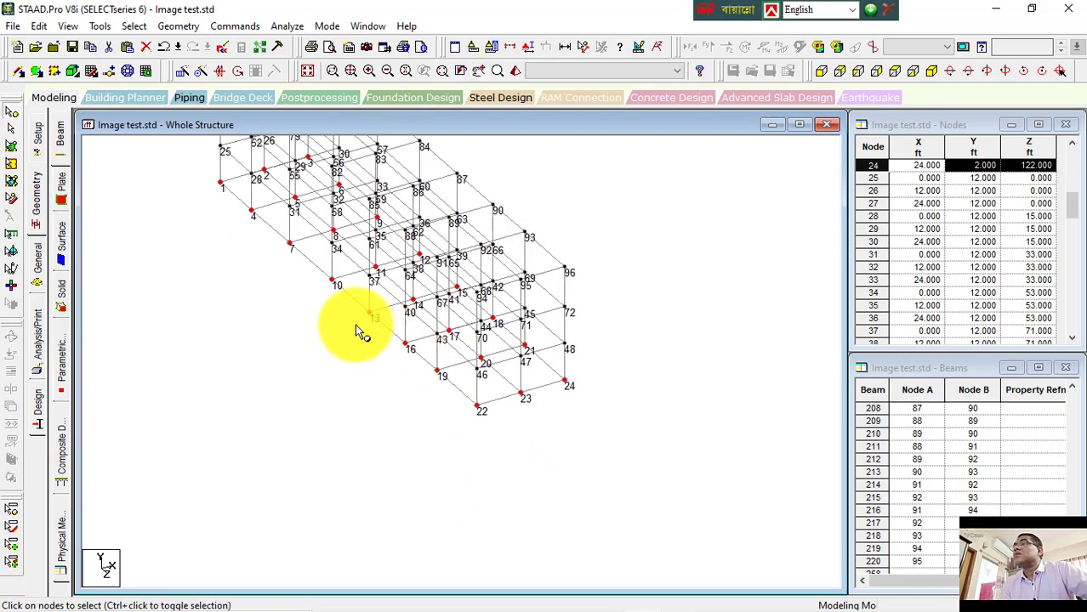
scroll(350, 311, up, 2)
scroll(402, 415, down, 1)
scroll(408, 425, down, 3)
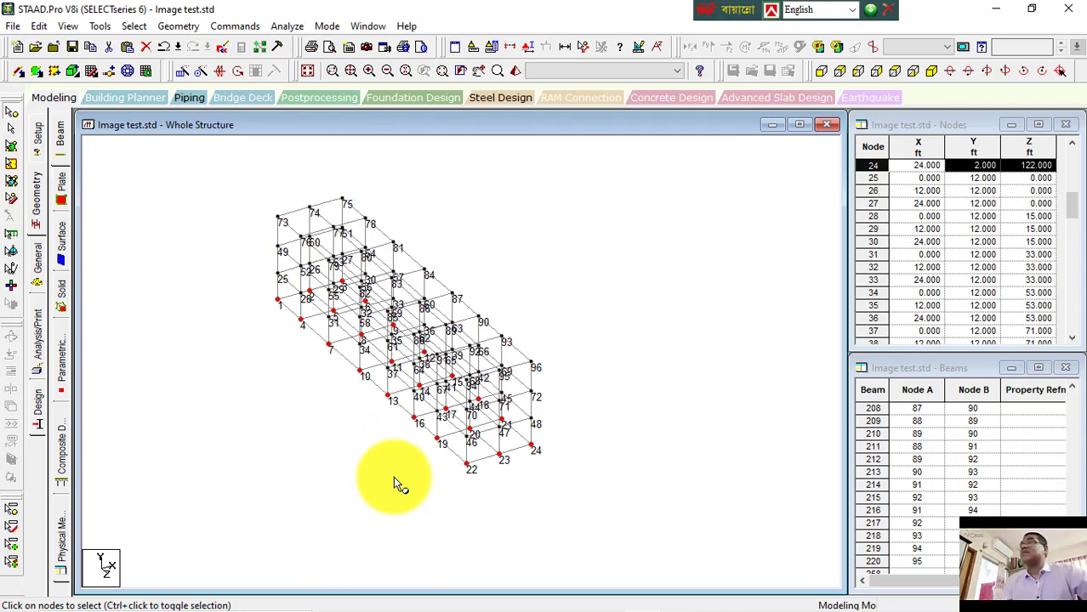
click(329, 404)
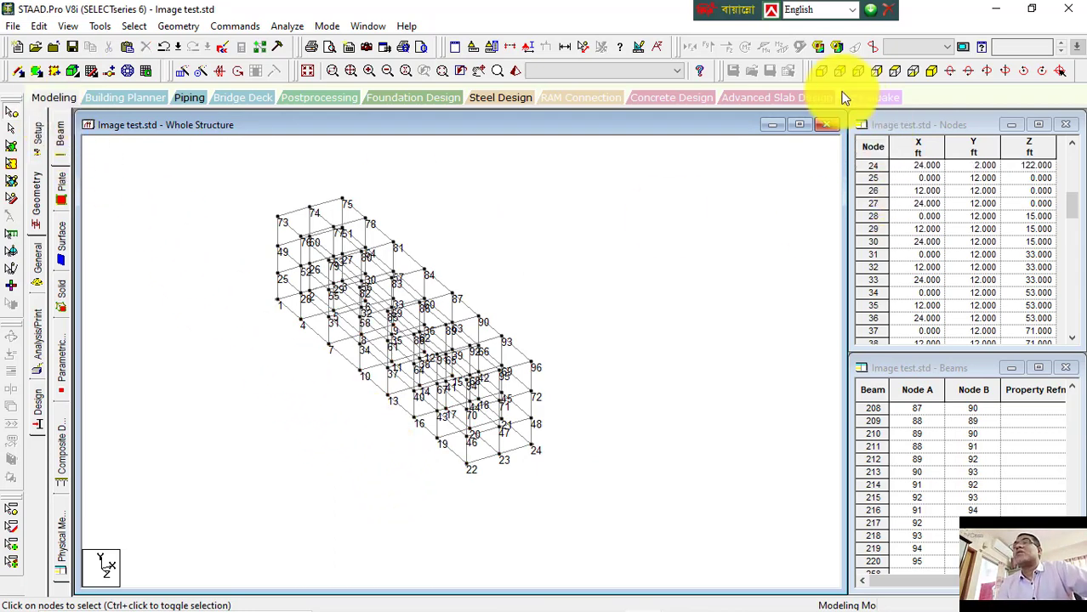
click(821, 73)
drag(269, 170, 556, 220)
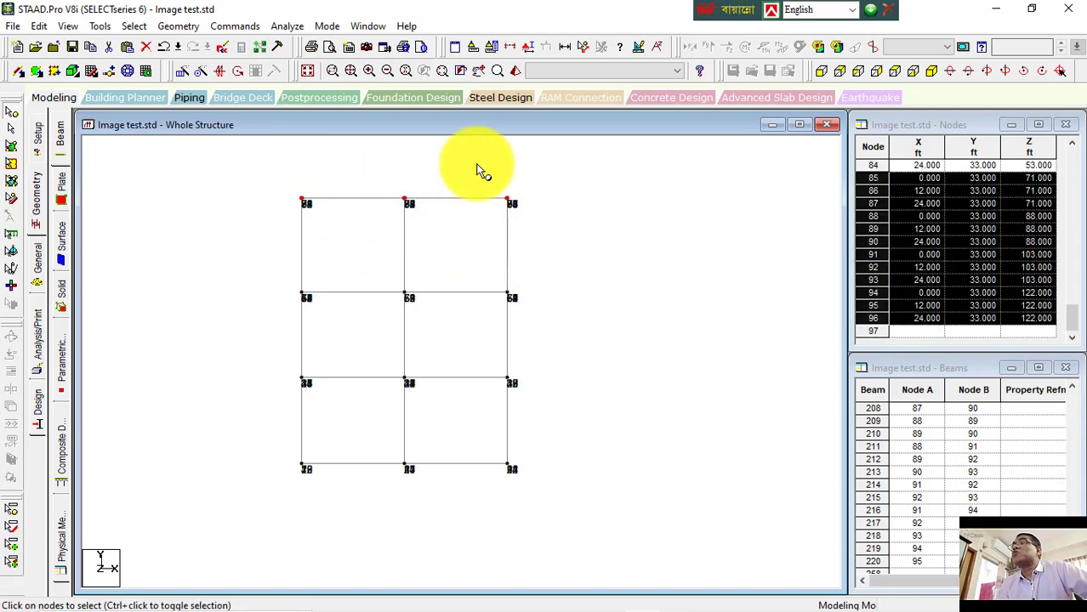
click(931, 71)
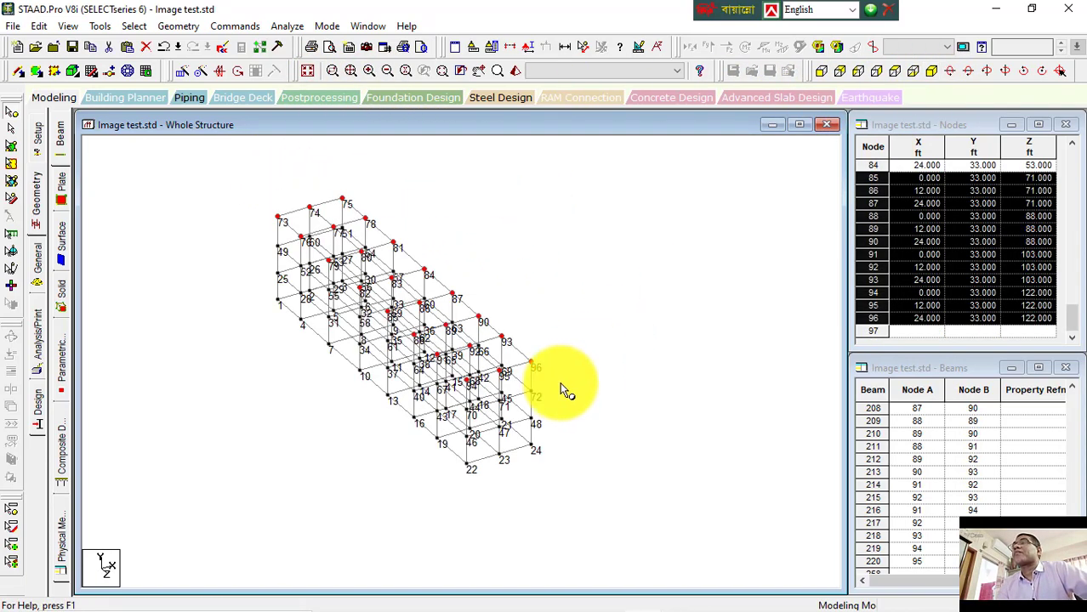
click(821, 74)
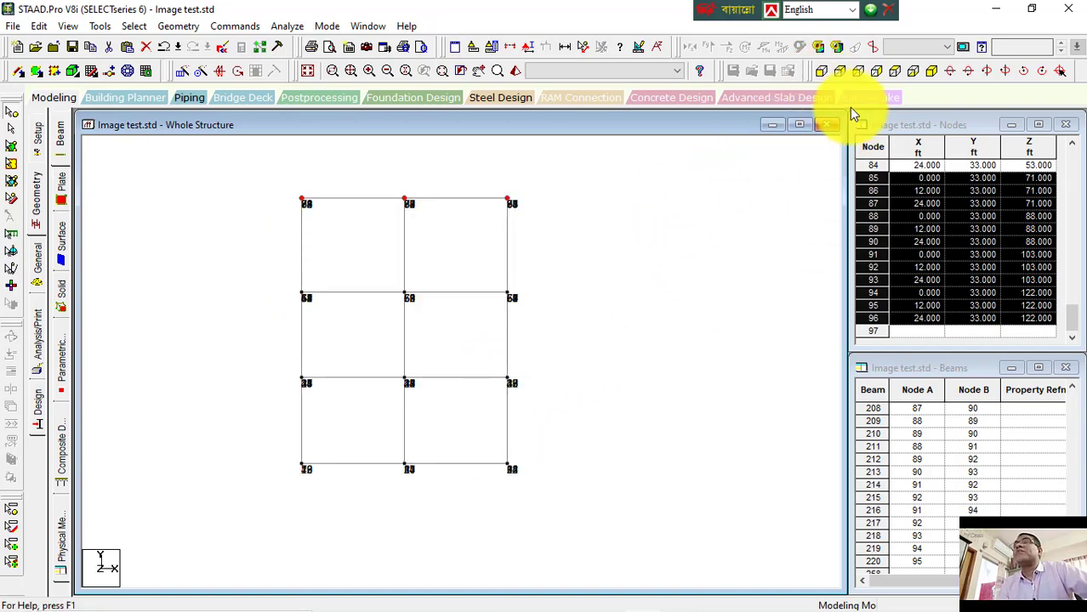
click(829, 76)
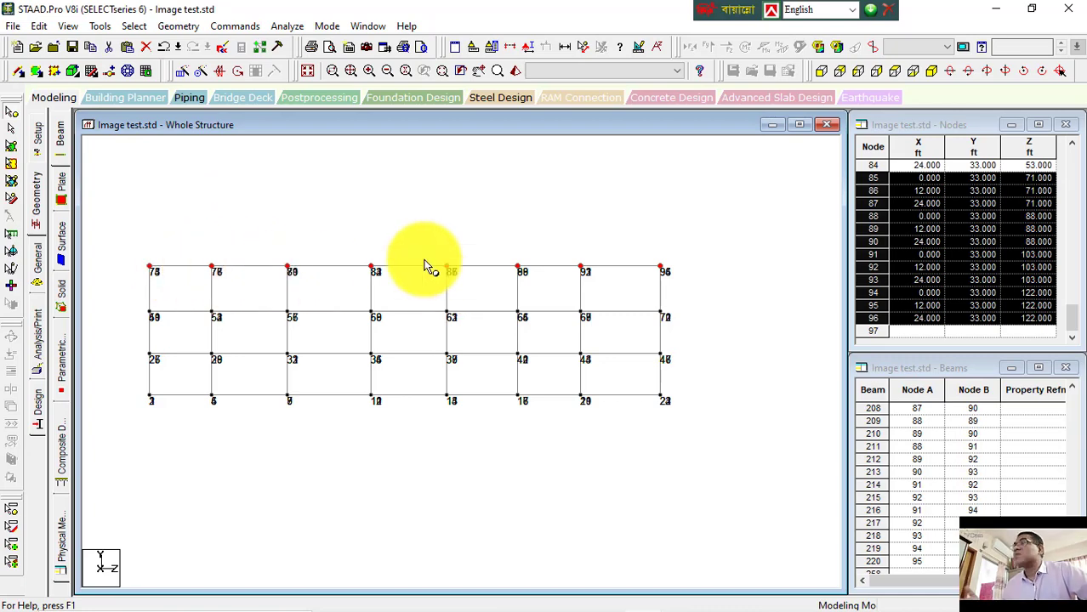
Step: Repeat the selected nodes upward in the Y direction with Translational Repeat, 2 steps of 10 ft
click(182, 71)
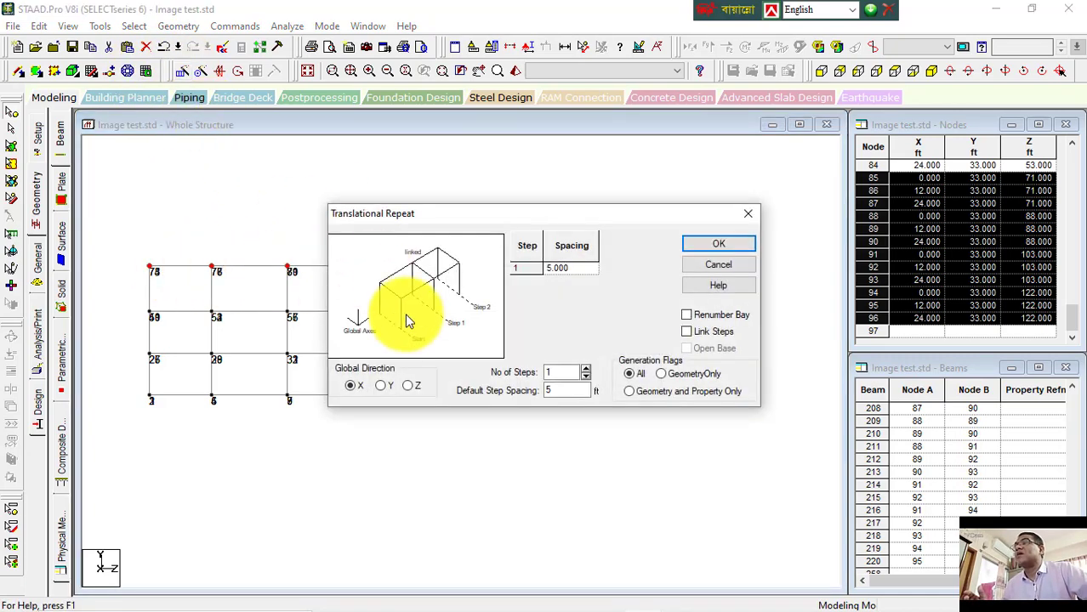
click(385, 386)
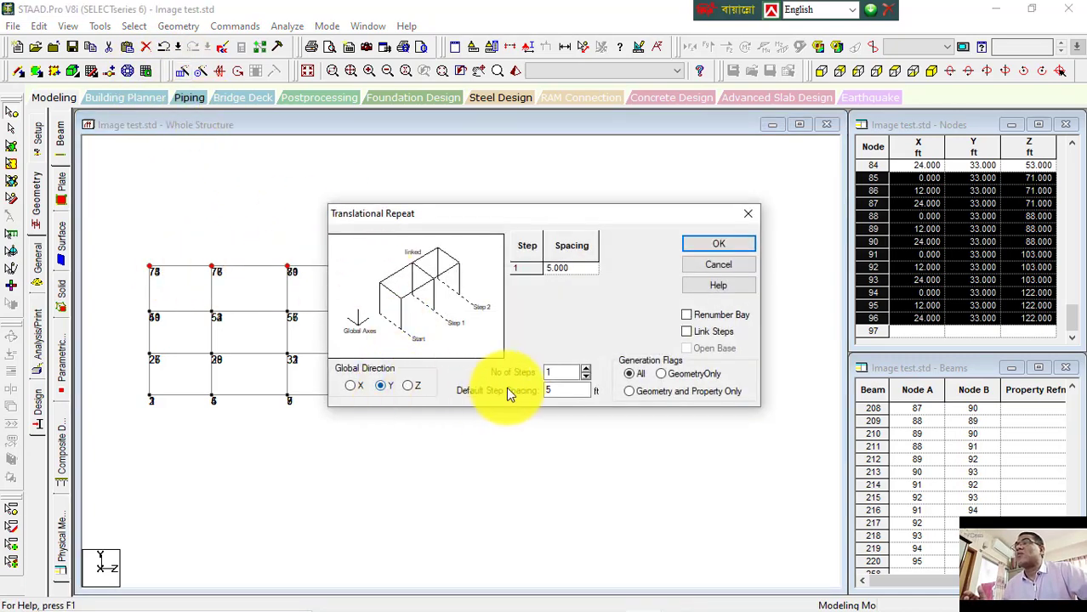
click(562, 372)
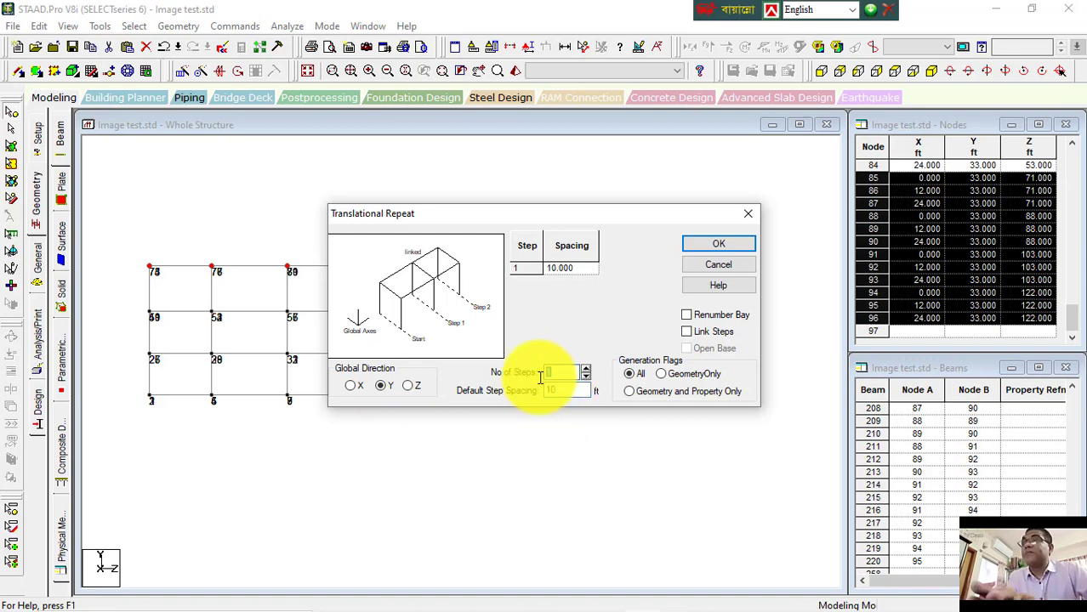
text(2)
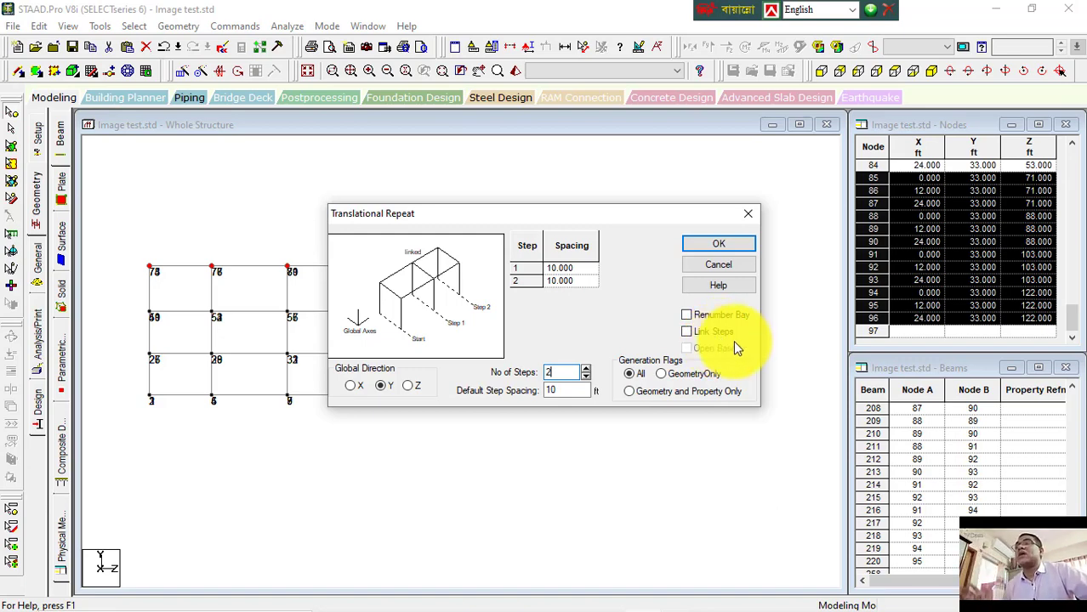
click(719, 244)
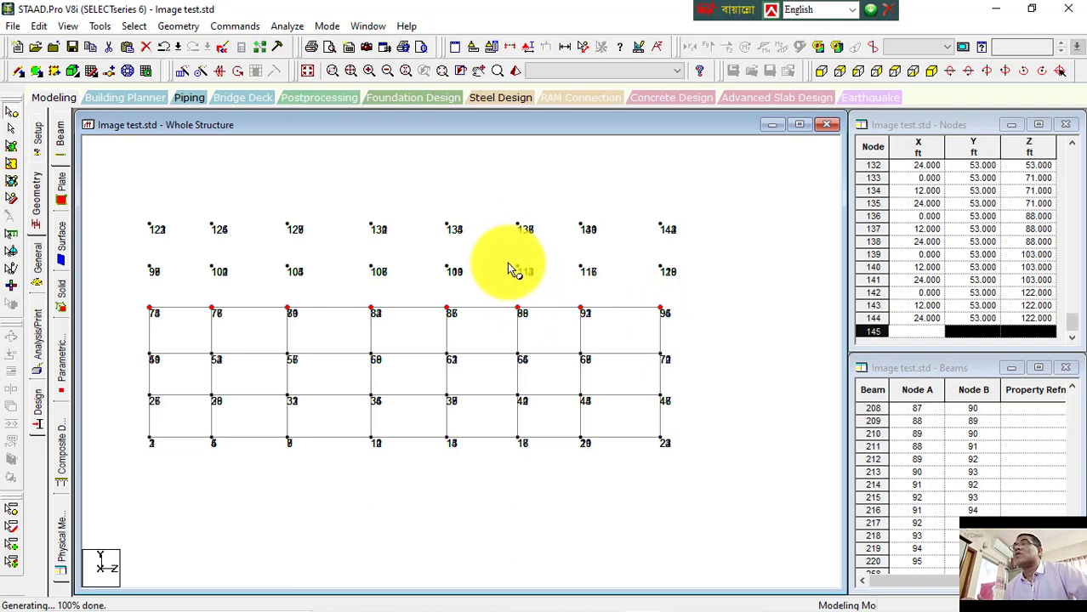
Step: Select the new upper-level nodes from the front view and check the selection in isometric and side views
click(935, 72)
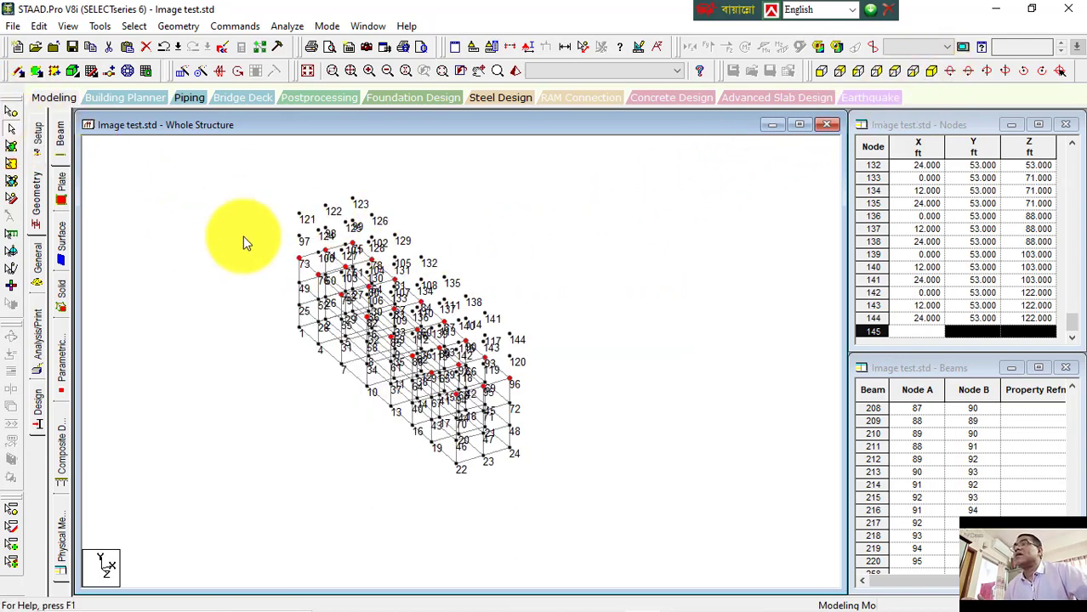
click(823, 72)
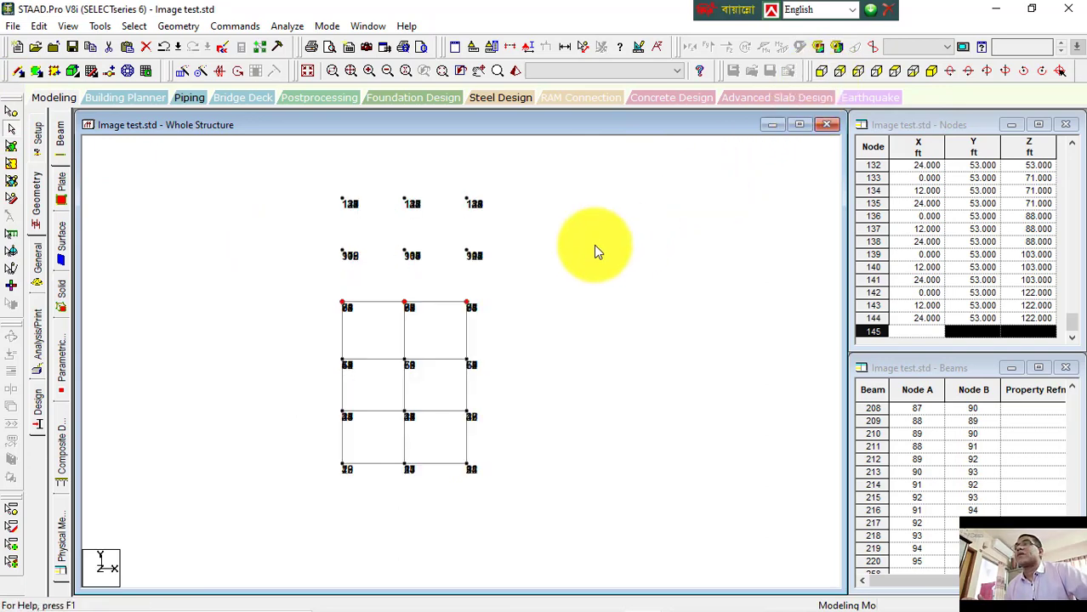
click(316, 179)
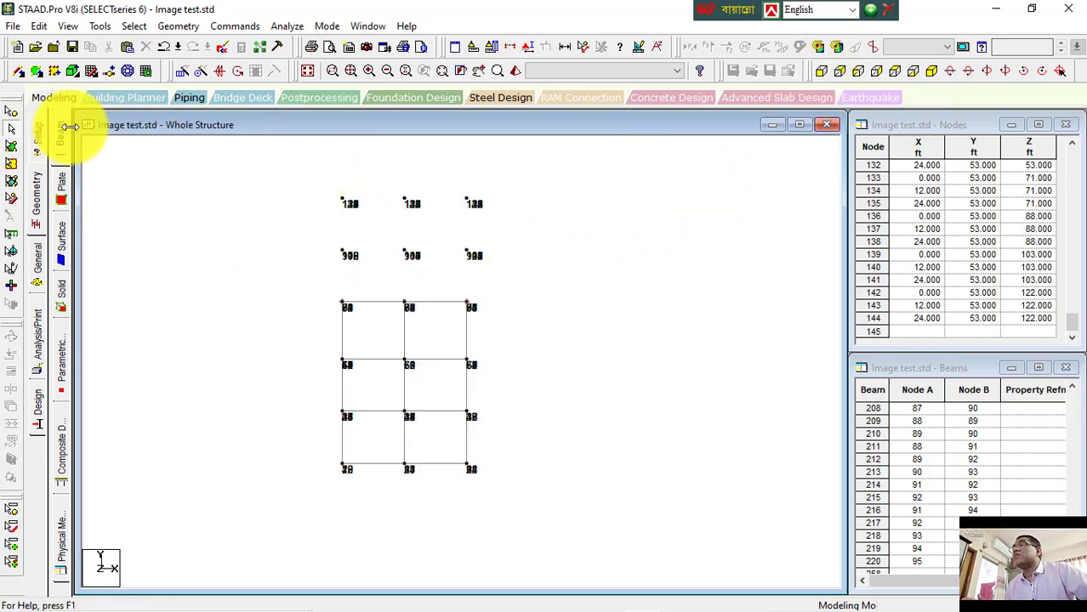
click(11, 126)
drag(294, 165, 533, 278)
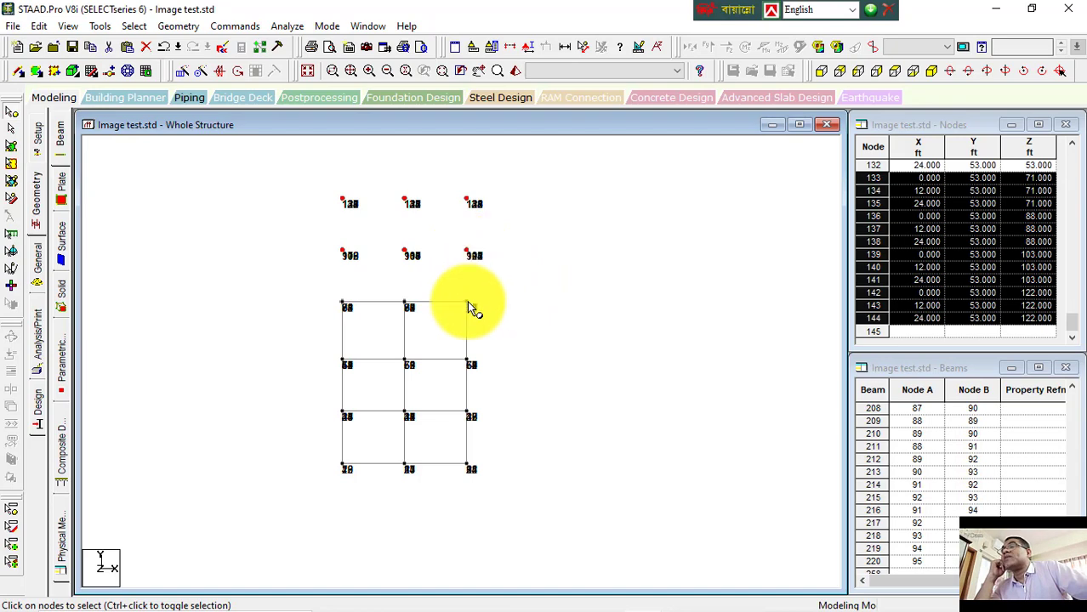
drag(308, 174, 516, 309)
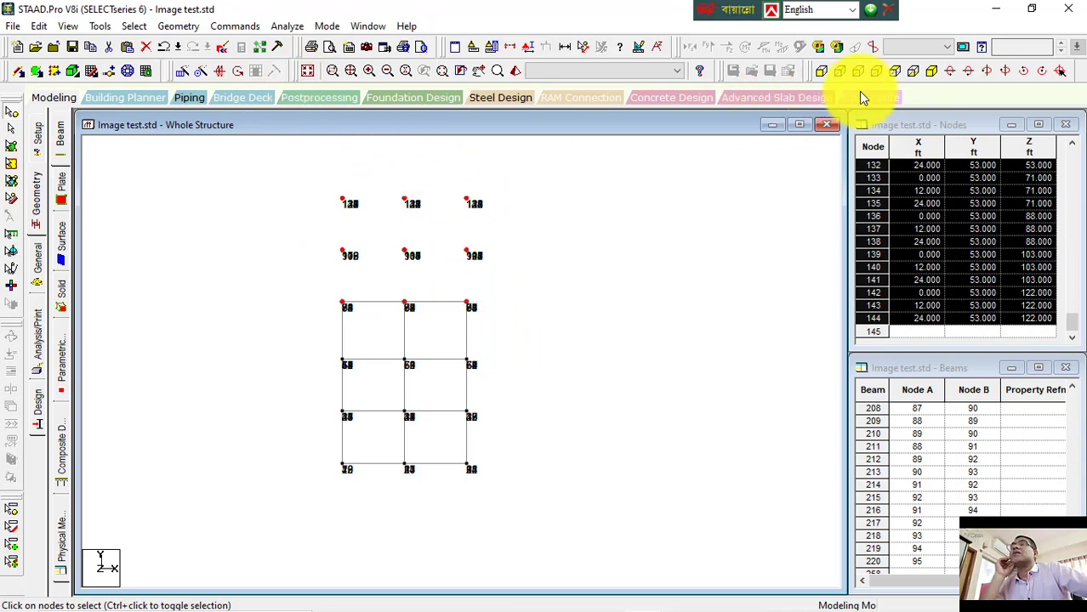
click(928, 72)
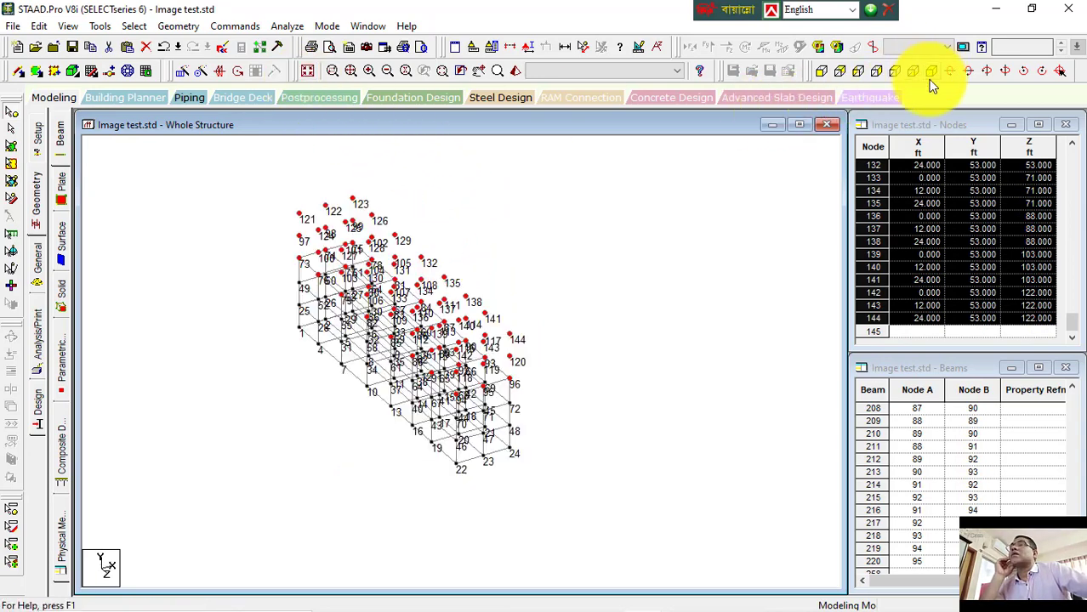
click(821, 73)
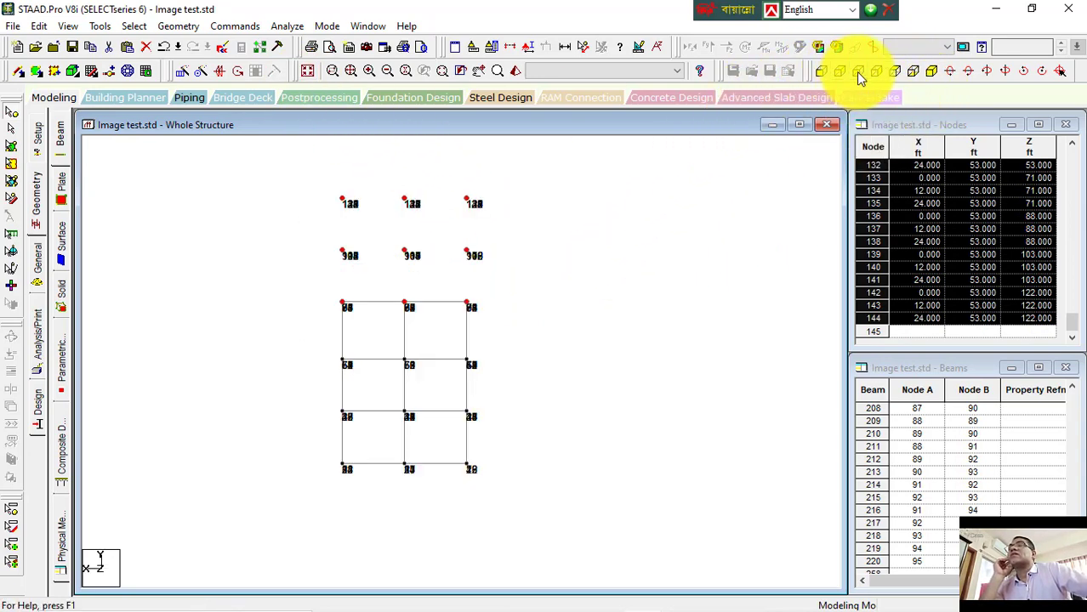
click(858, 73)
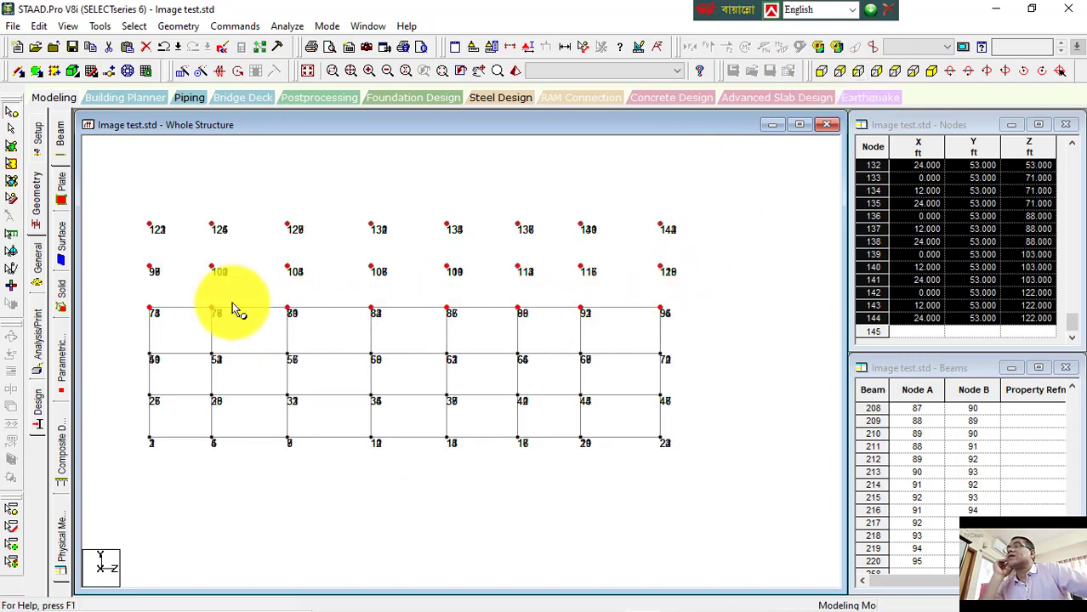
click(931, 71)
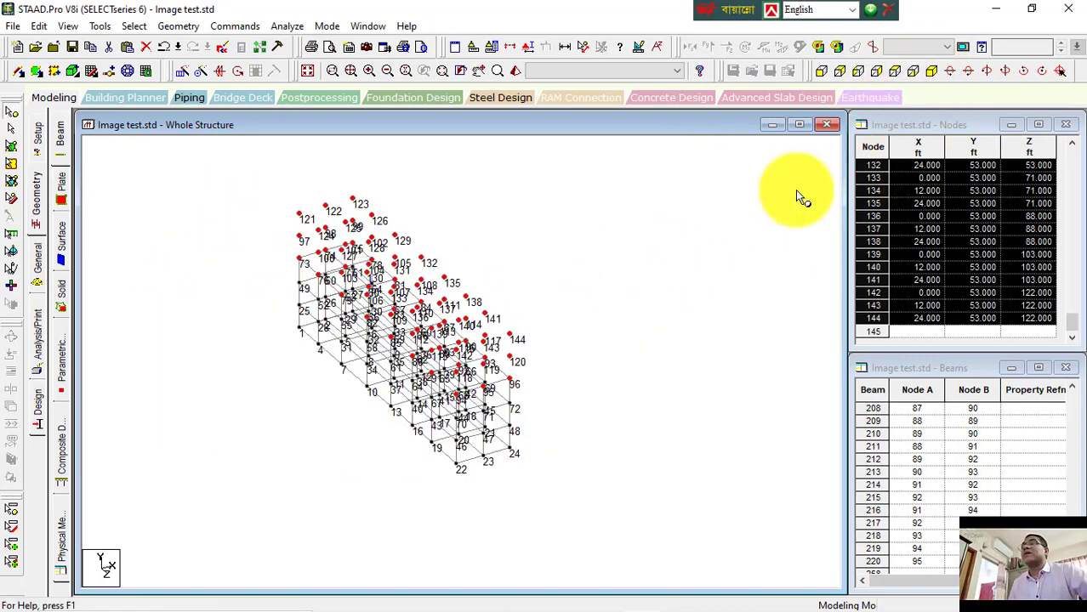
Step: Connect the selected upper nodes with beams along the Y axis
click(176, 26)
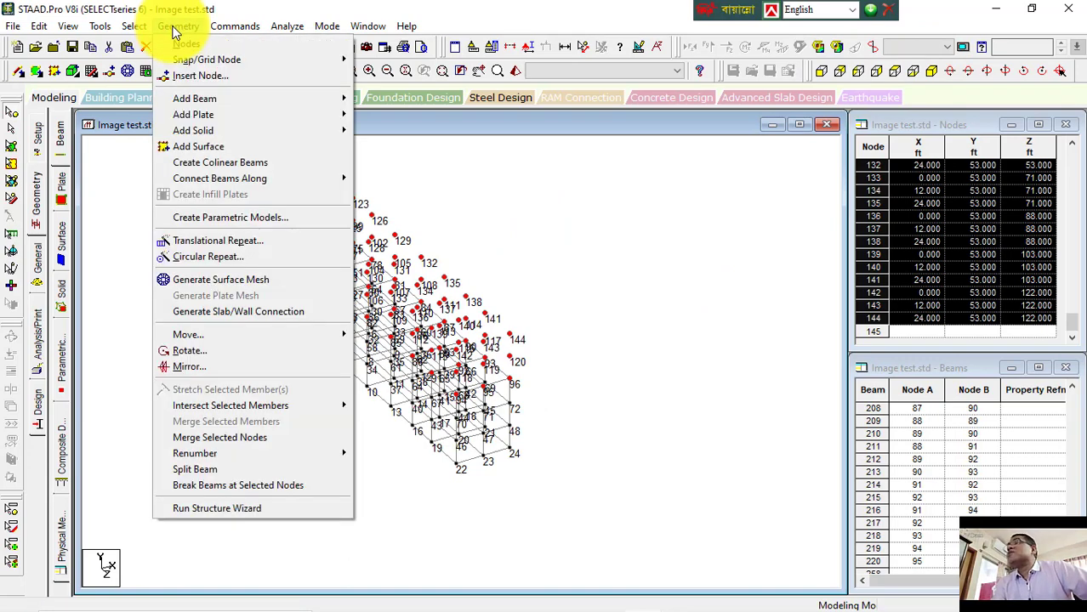
mouse_move(216, 178)
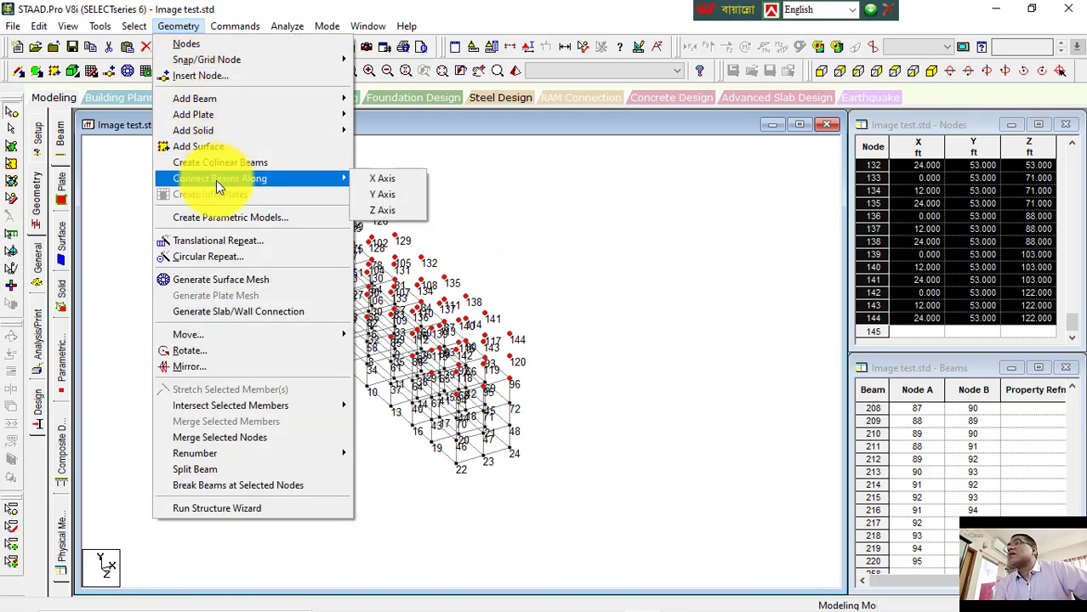
click(378, 200)
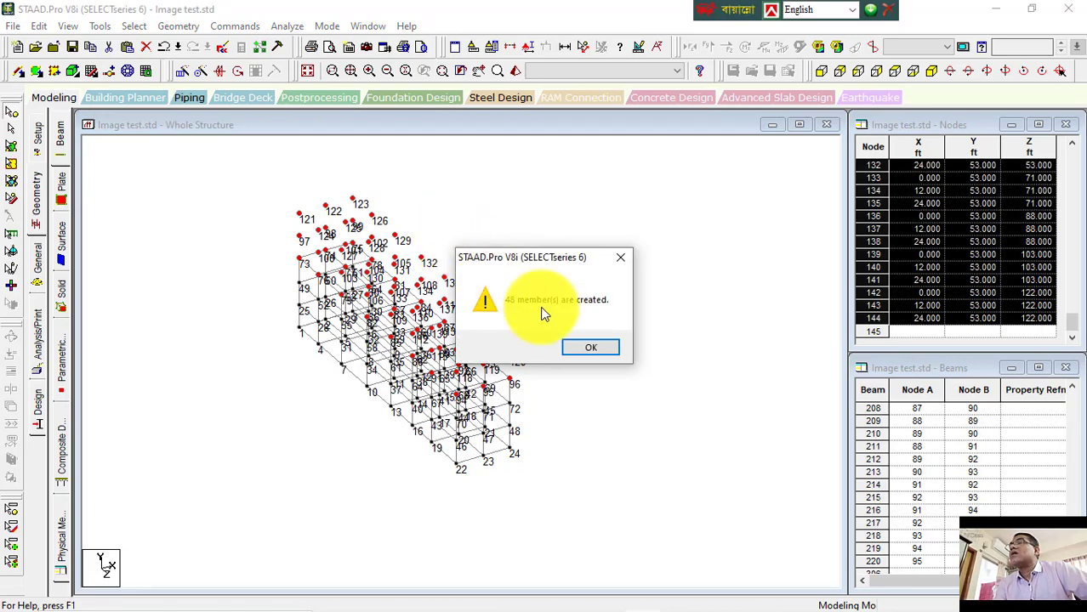
click(592, 351)
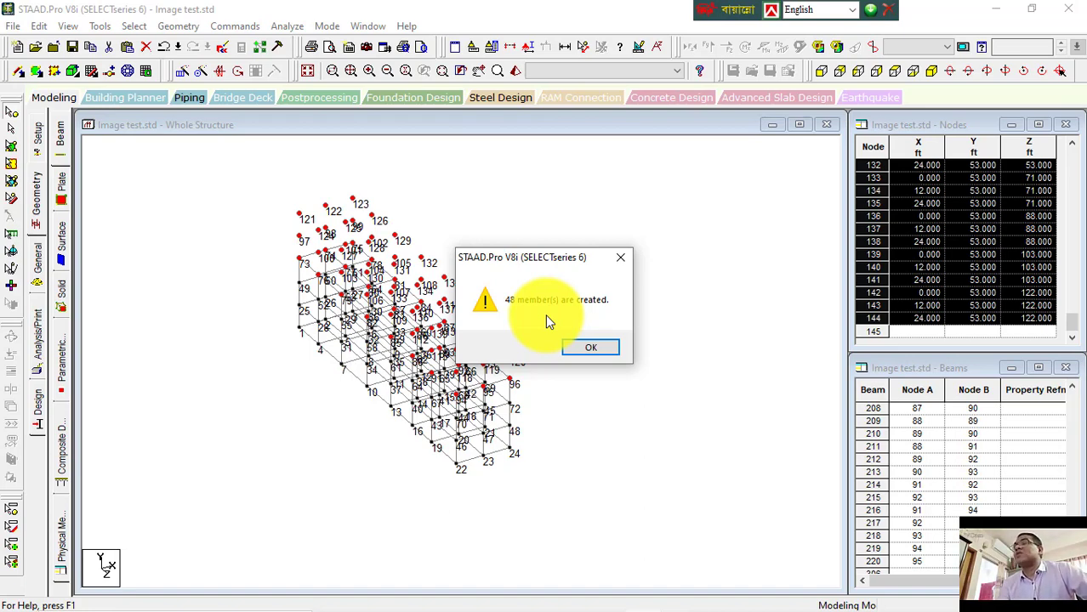
click(600, 349)
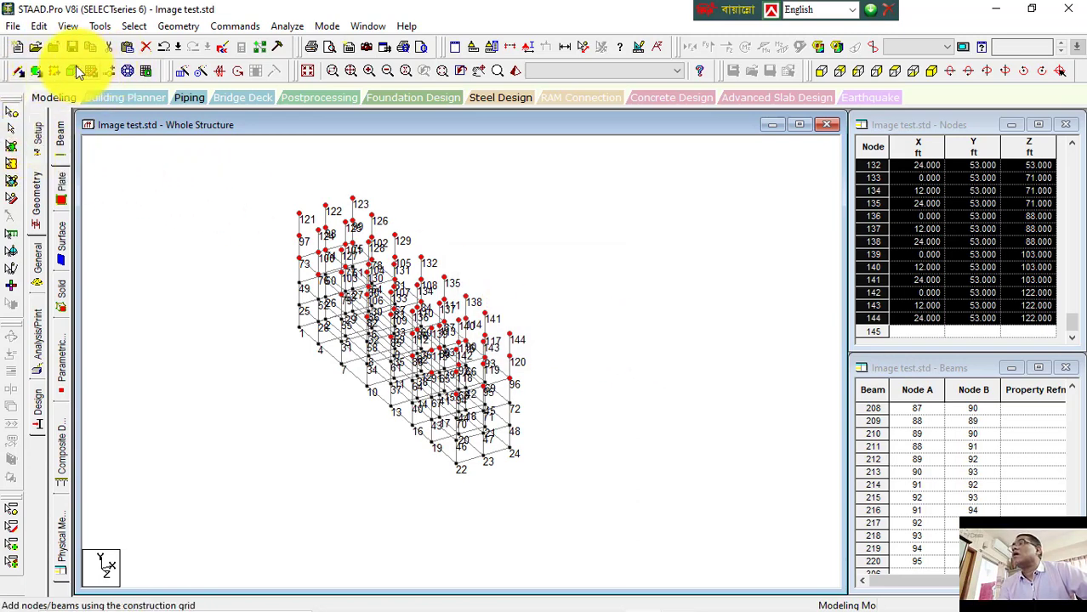
Step: Connect the selected upper nodes with beams along the X axis
click(821, 71)
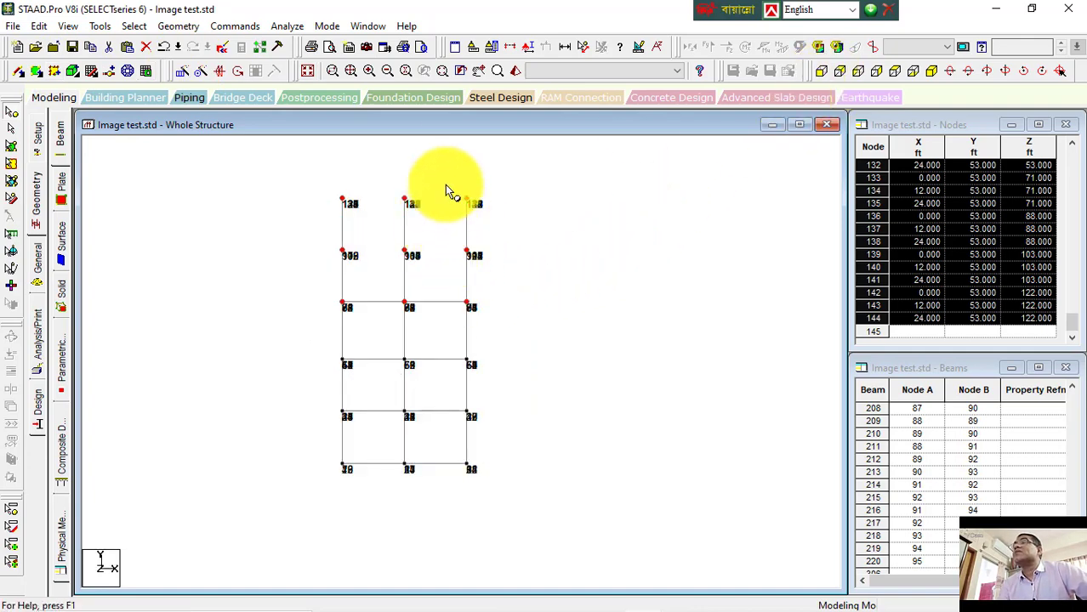
click(931, 72)
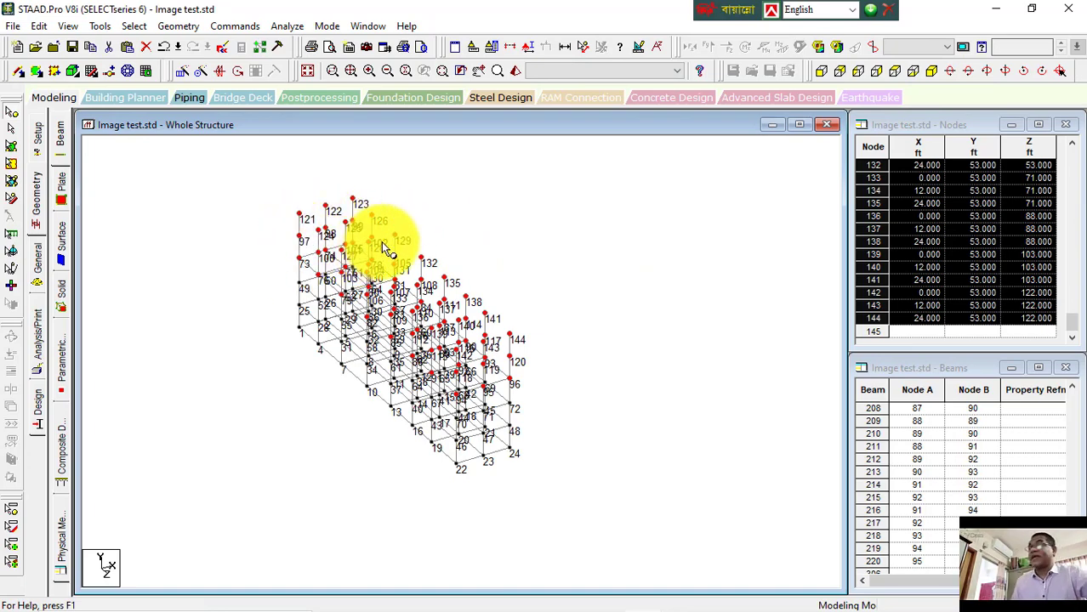
click(178, 25)
mouse_move(229, 178)
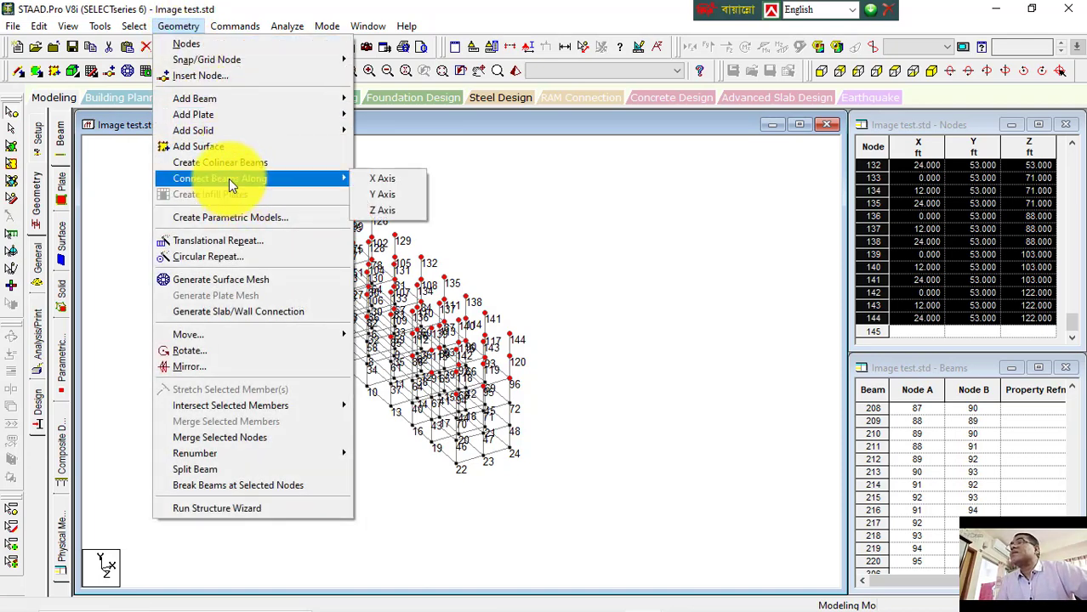
click(384, 180)
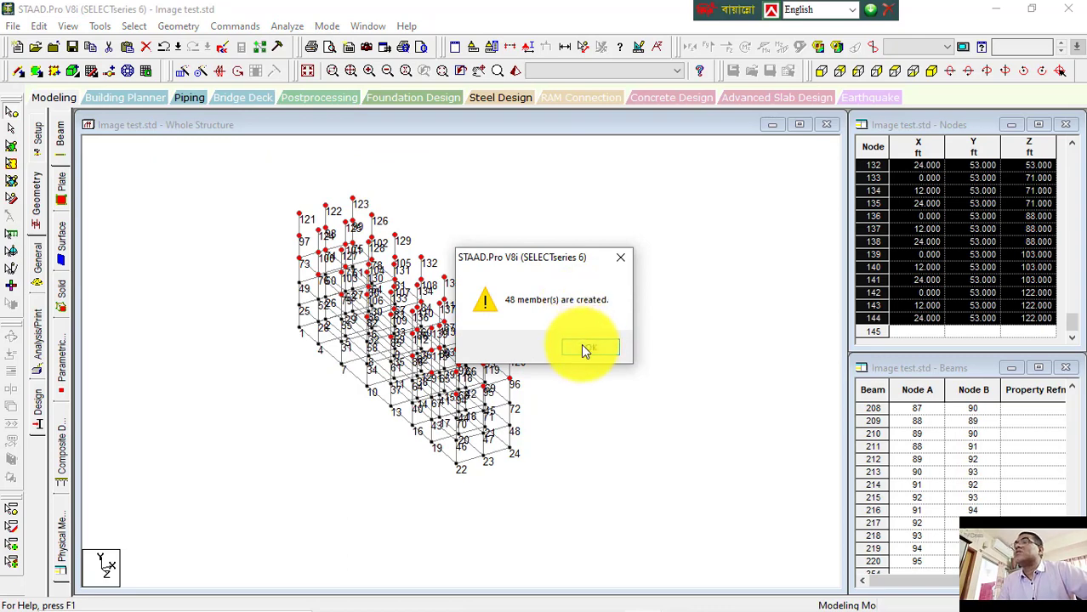
click(585, 346)
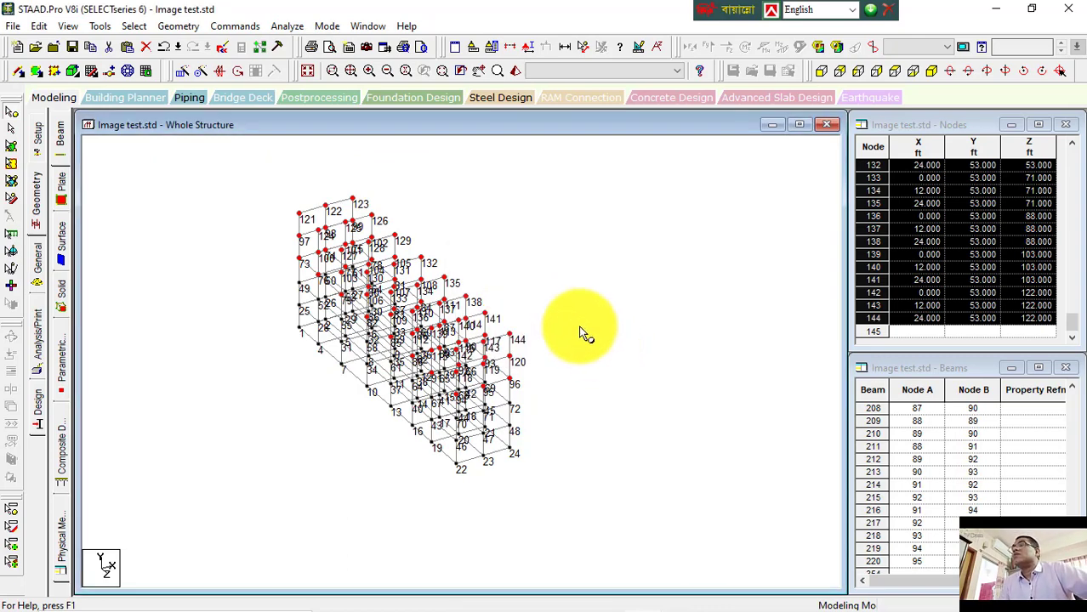
Step: Connect the selected upper nodes with beams along the Z axis
scroll(417, 264, up, 2)
middle_drag(305, 167, 356, 294)
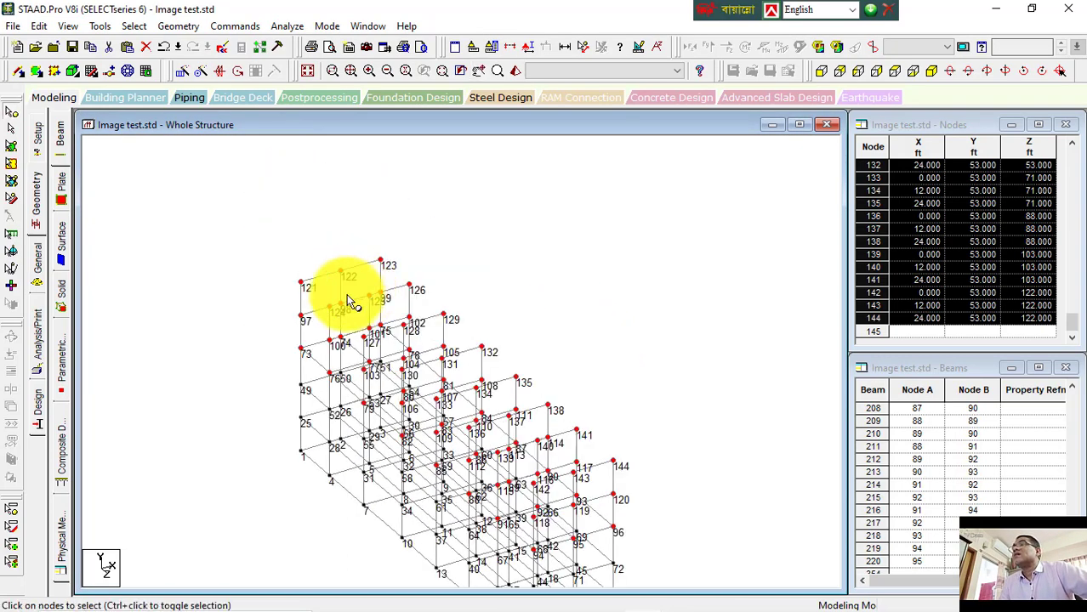
click(190, 26)
mouse_move(237, 179)
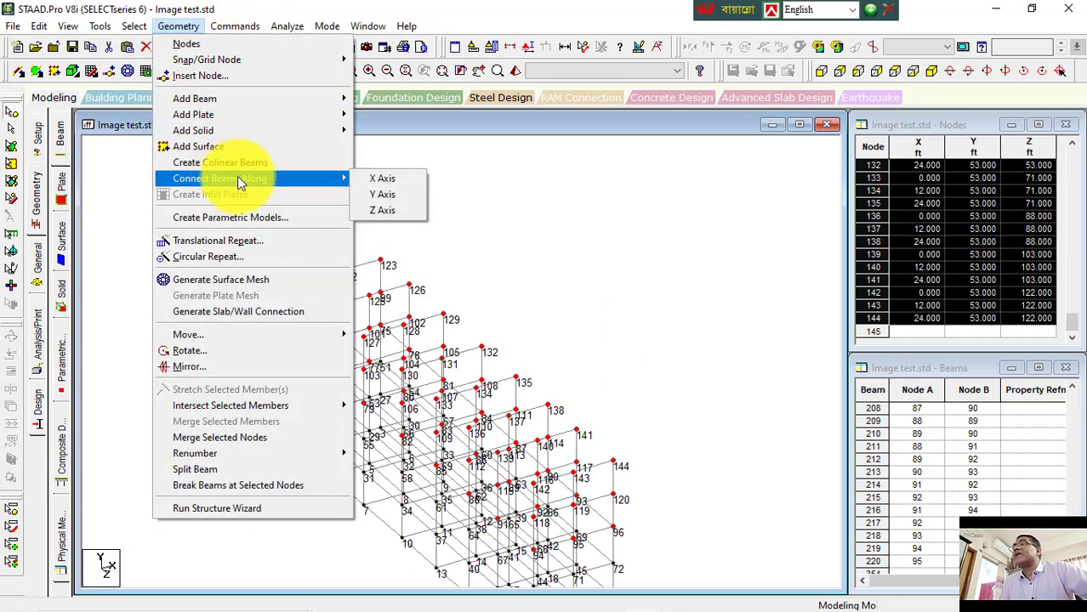
click(380, 209)
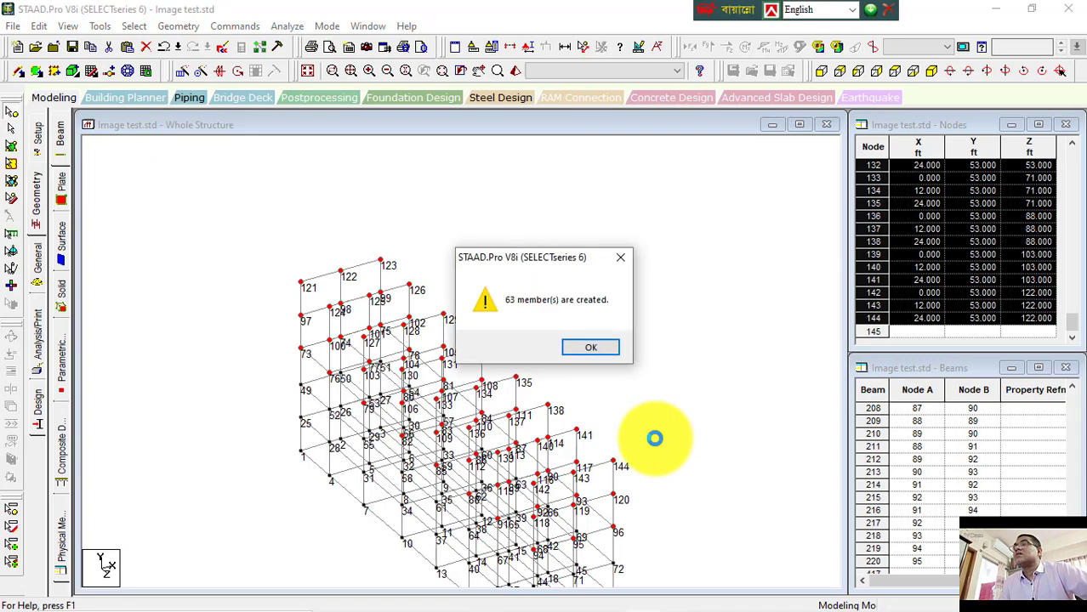
click(603, 347)
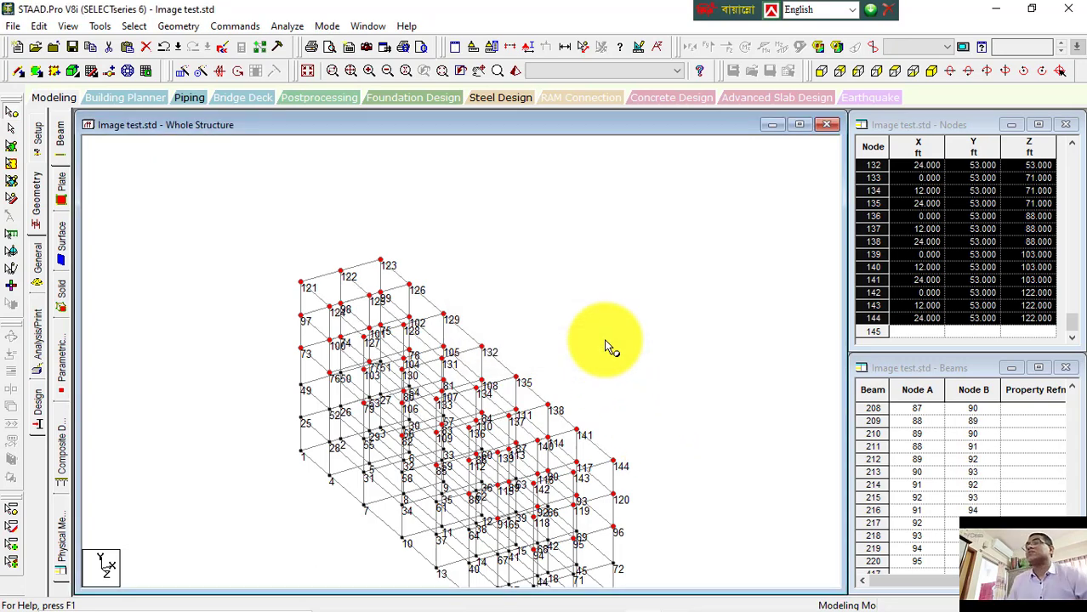
Step: Clear the node selection and hide the node number labels
click(553, 383)
middle_drag(553, 384, 515, 296)
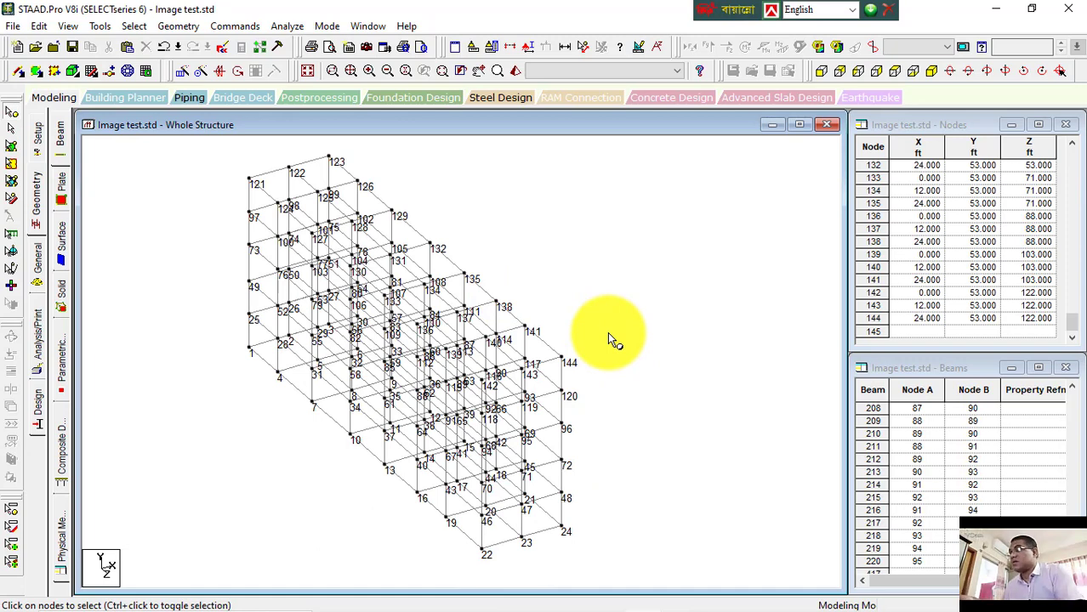
key(shift+n)
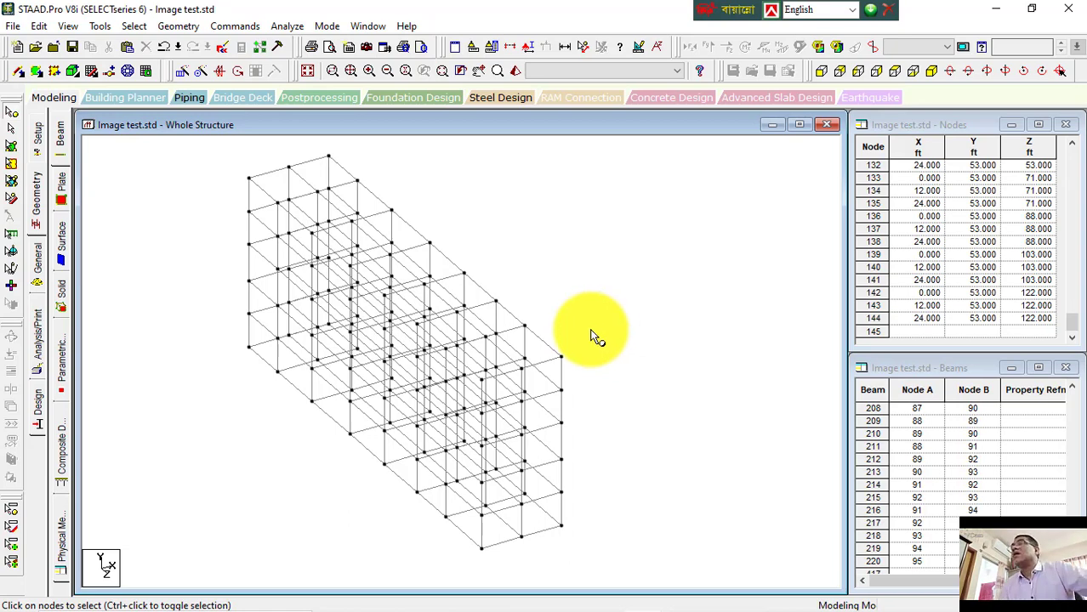
Step: Switch to the Word notes and review the list of beam connection and selection topics, then return to STAAD.Pro
mouse_move(662, 600)
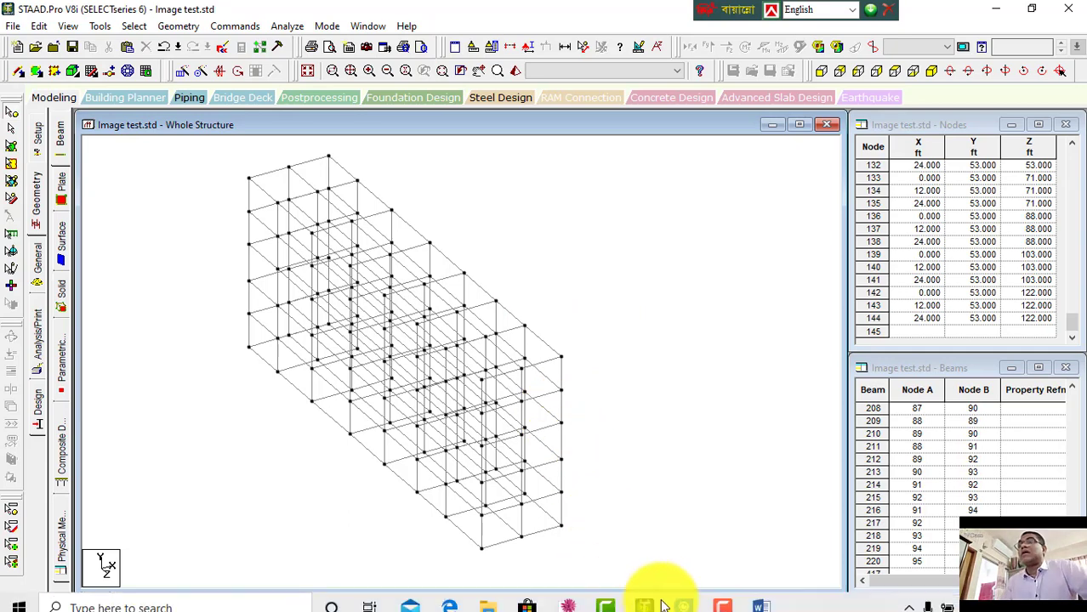
click(763, 594)
scroll(510, 369, down, 1)
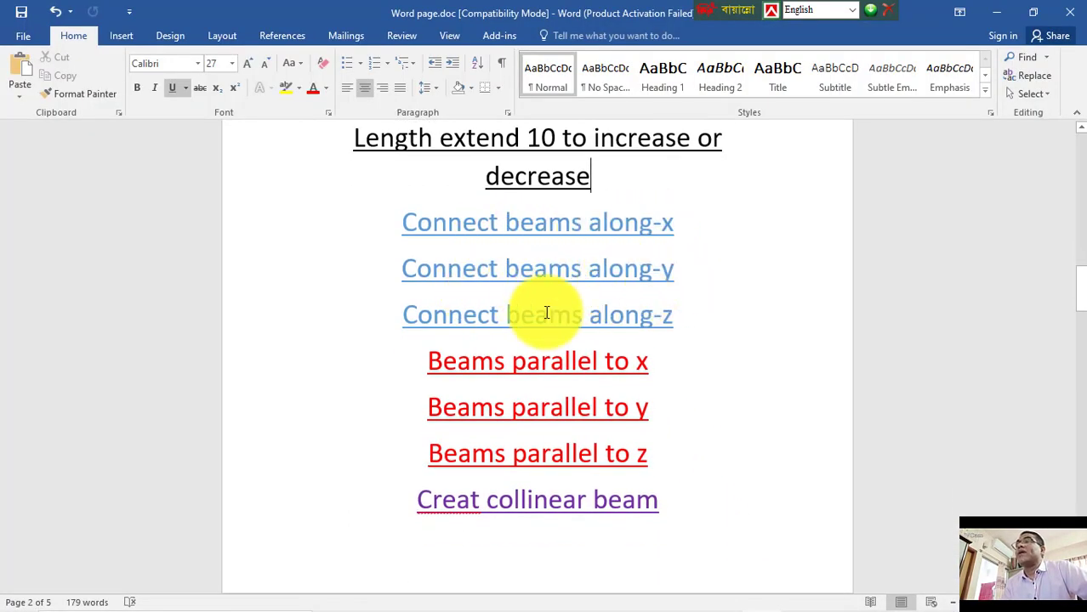
drag(693, 321, 396, 219)
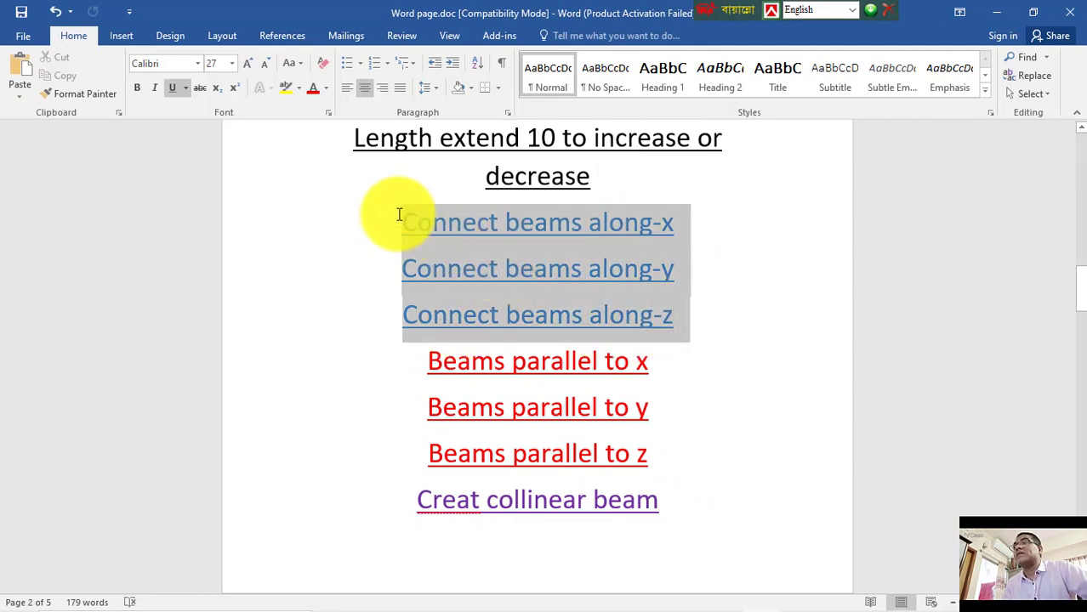
click(723, 340)
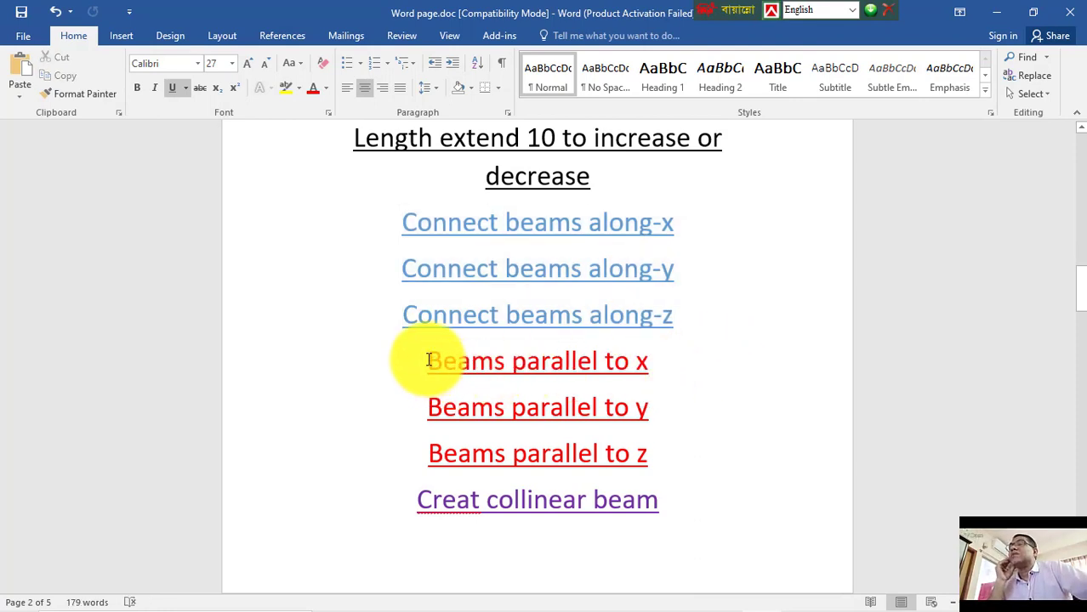
drag(430, 364, 654, 375)
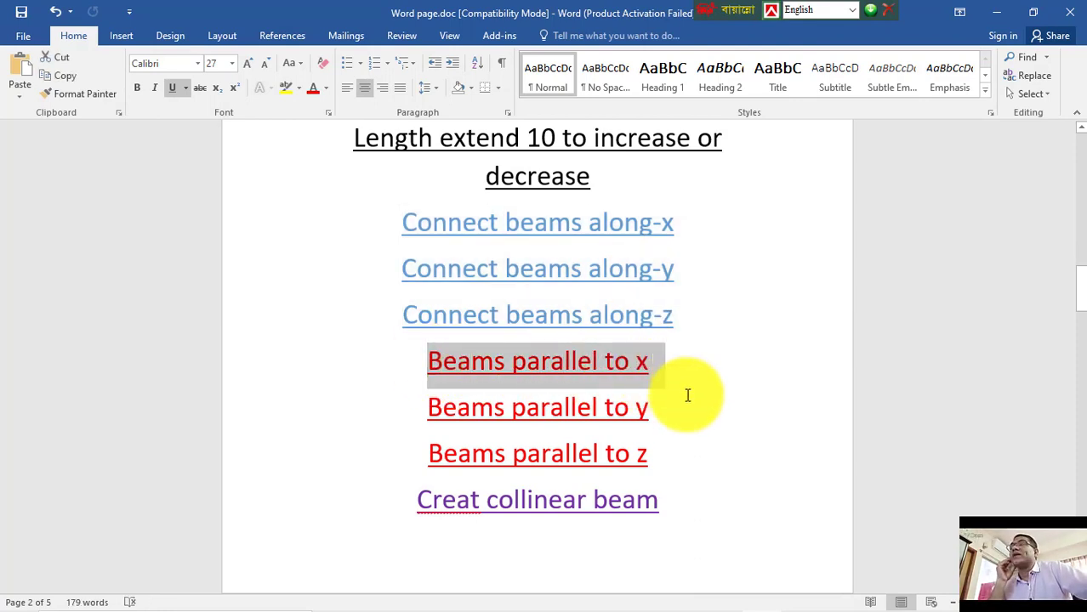
click(680, 403)
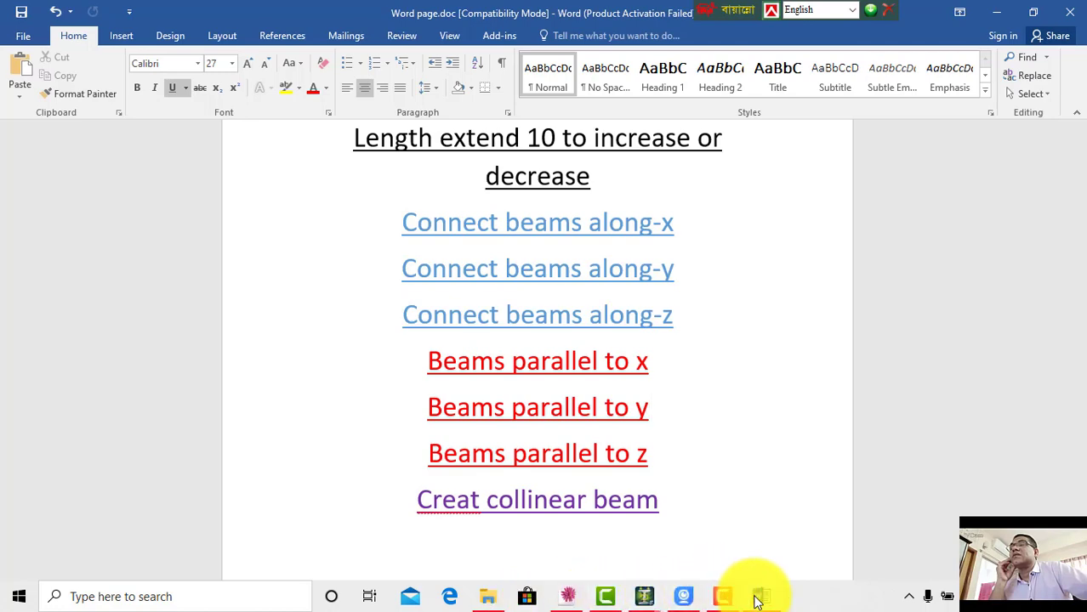
mouse_move(642, 600)
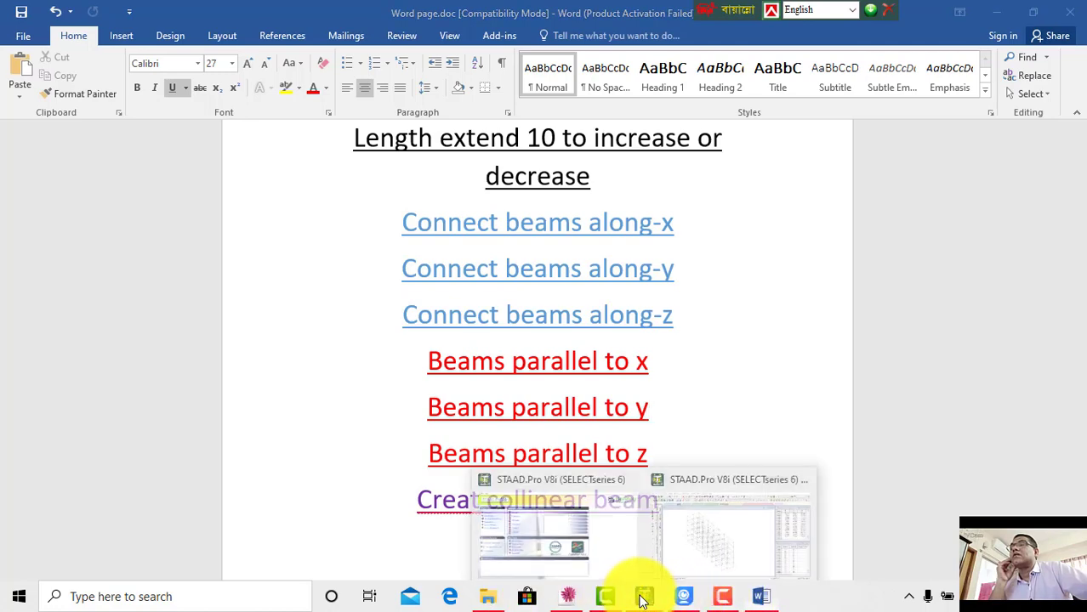
click(689, 566)
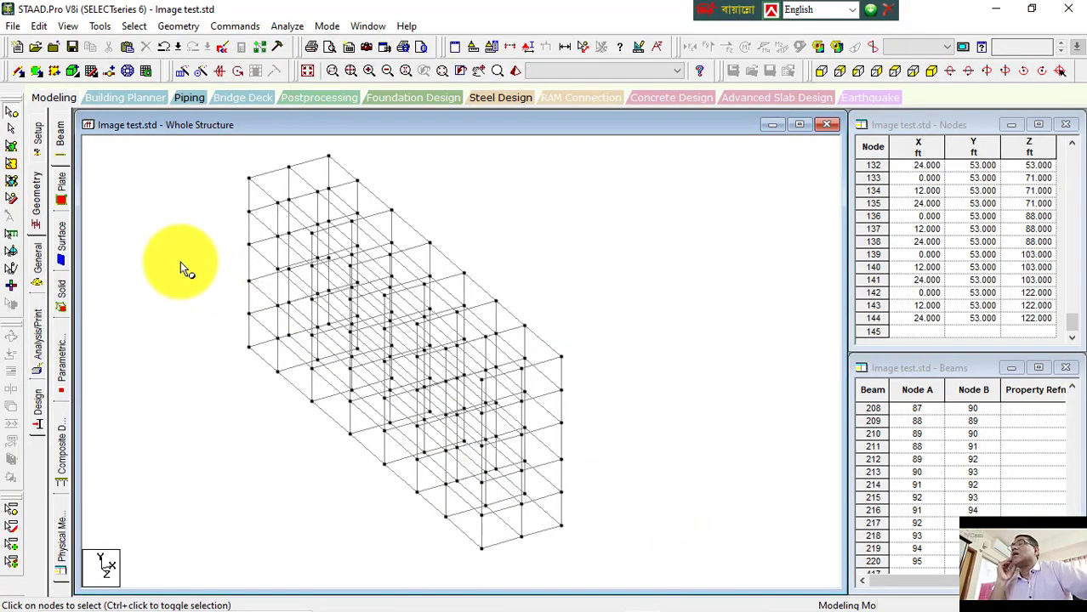
click(223, 28)
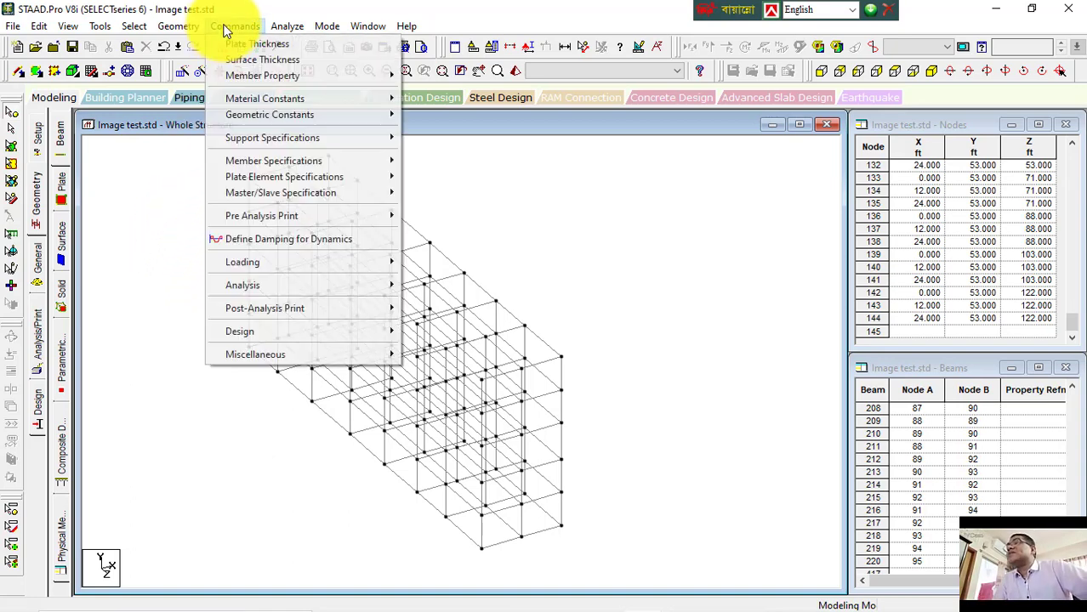
mouse_move(176, 27)
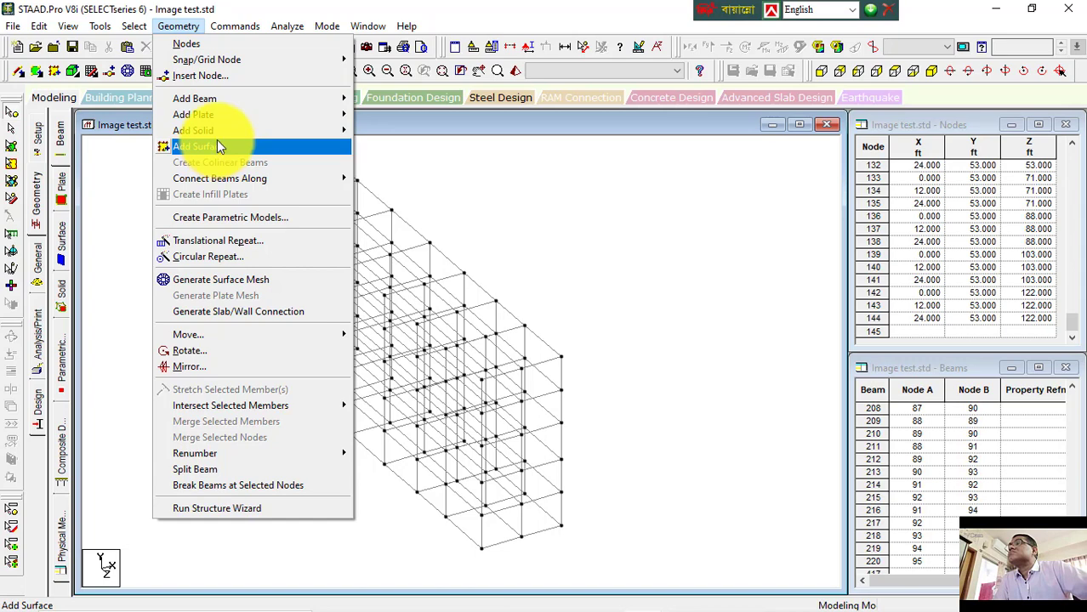
mouse_move(218, 122)
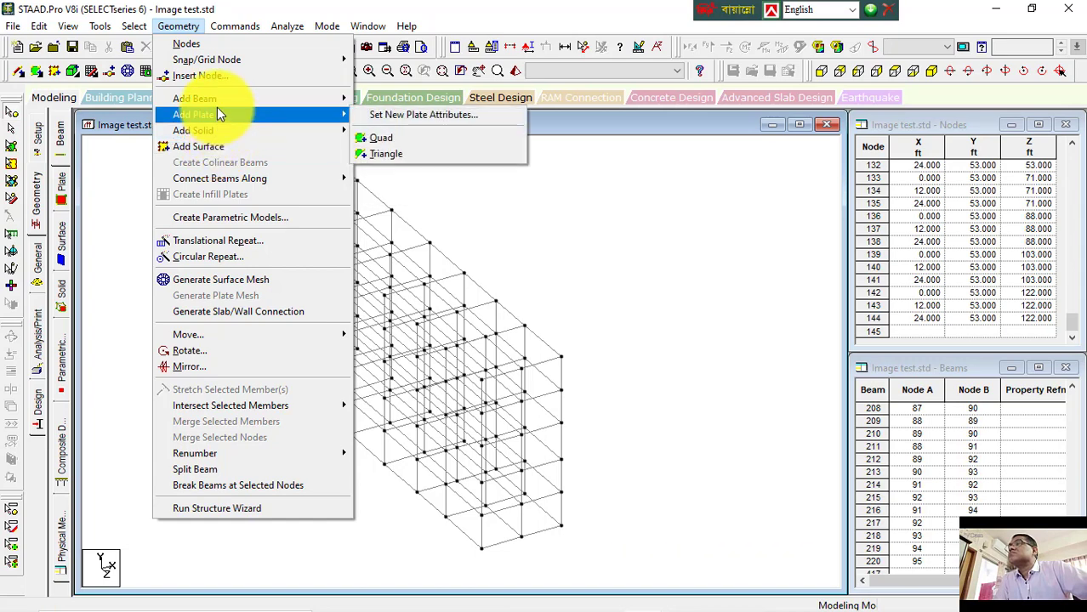
mouse_move(134, 27)
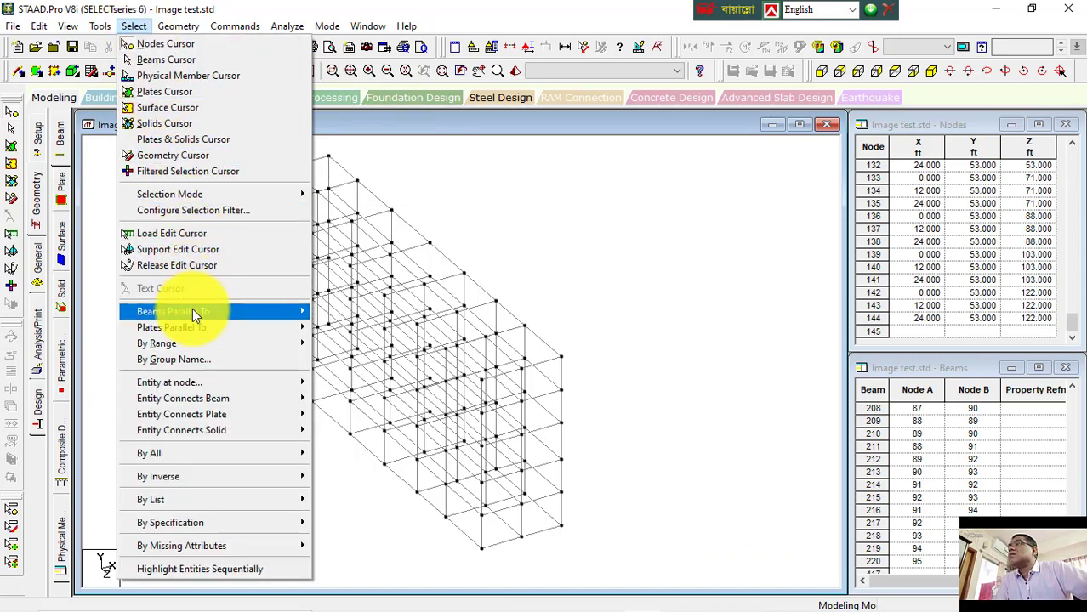
mouse_move(193, 311)
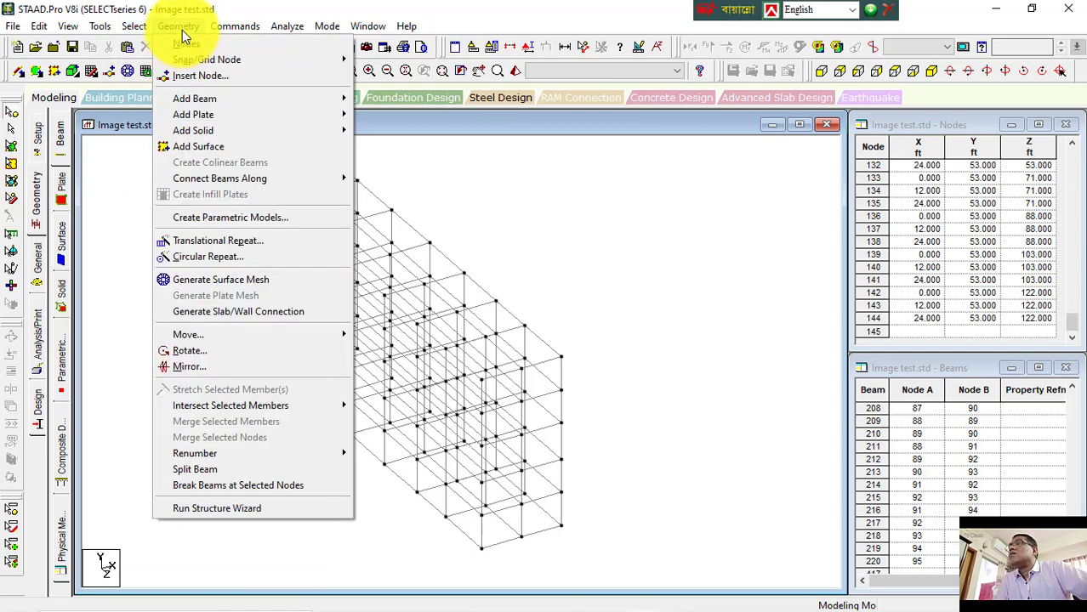
Step: Switch to the Word notes again to reread the beams-parallel topics, then return to the Image test model in STAAD.Pro
mouse_move(663, 604)
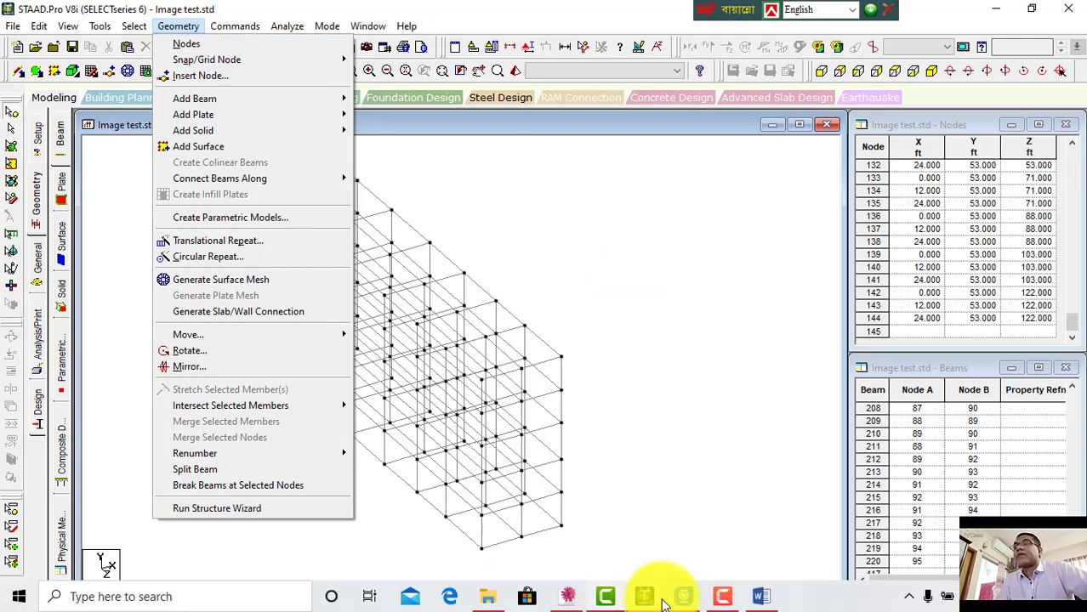
click(761, 596)
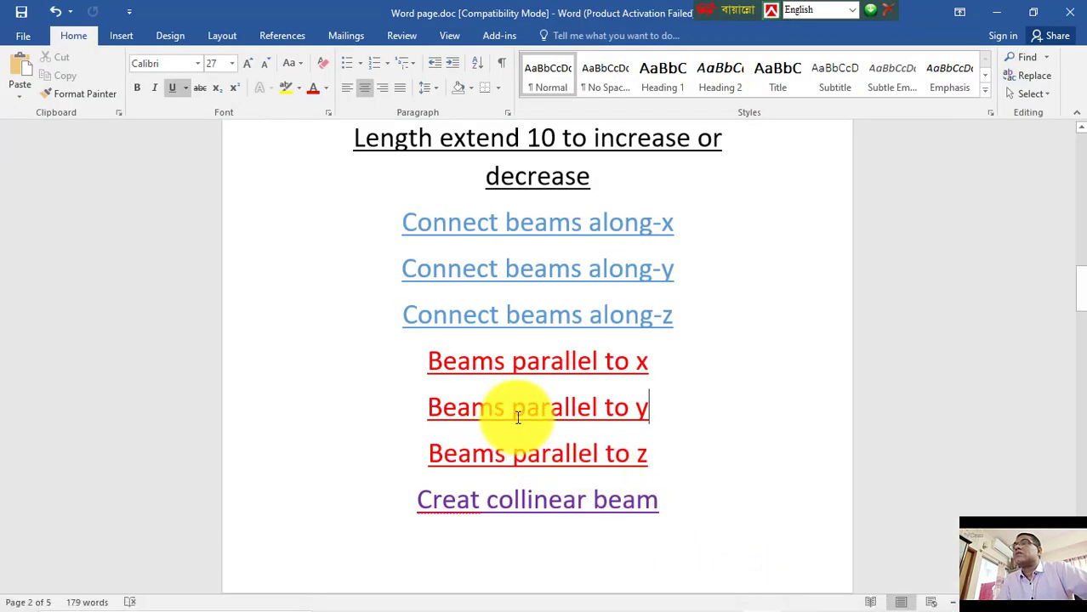
scroll(517, 416, down, 1)
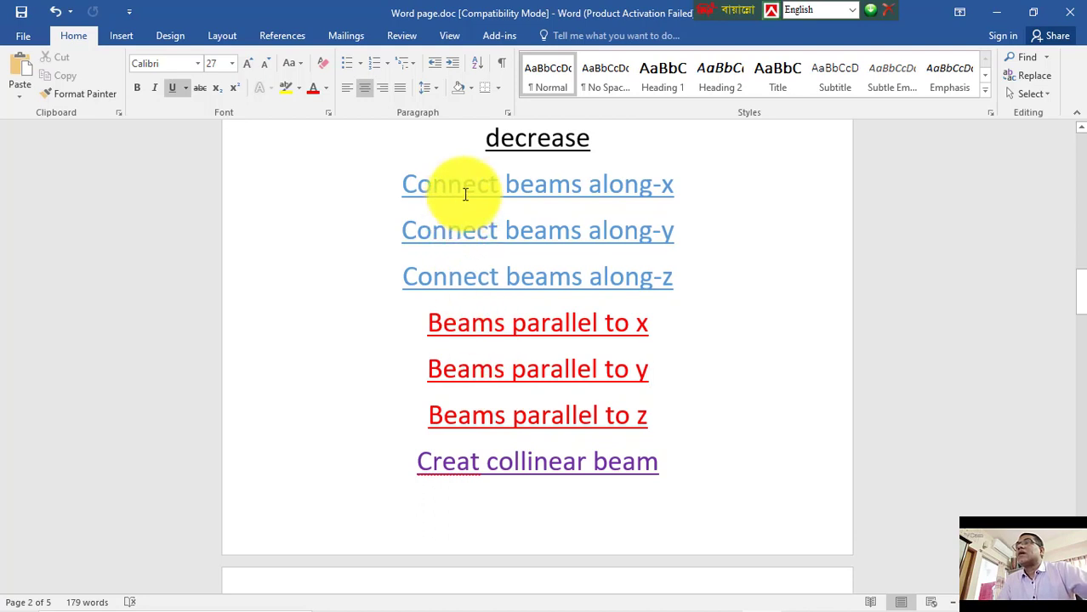
double_click(665, 182)
drag(476, 317, 643, 322)
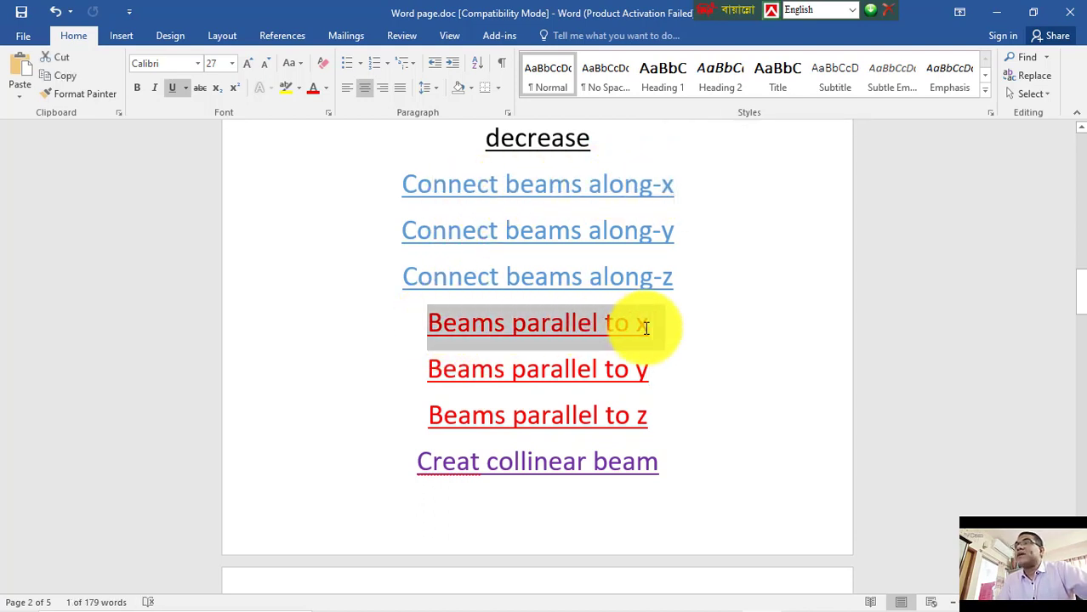
drag(606, 236, 510, 234)
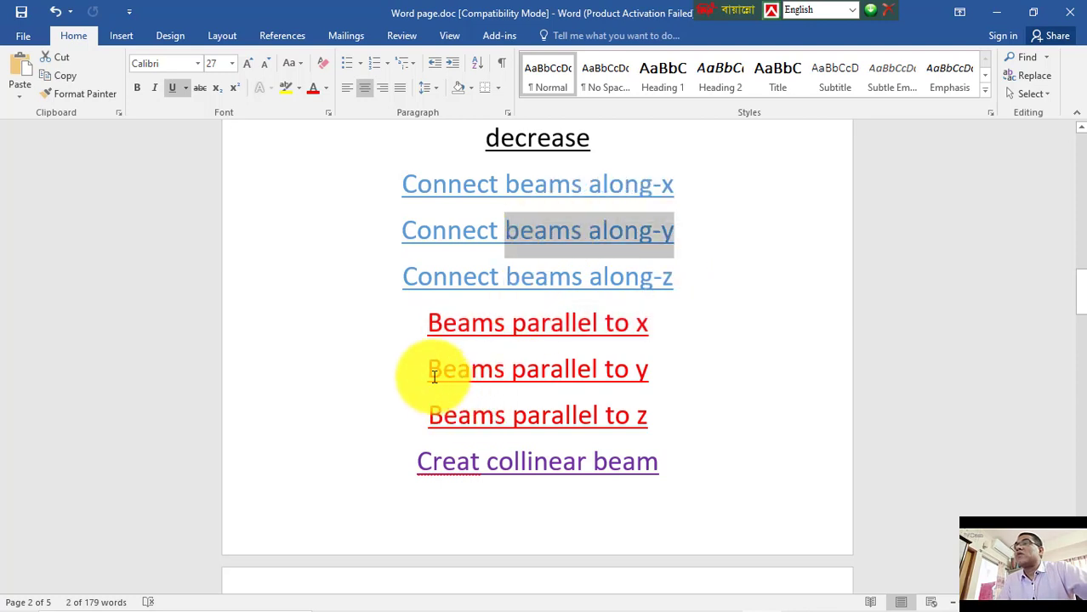
drag(430, 371, 637, 372)
drag(654, 421, 446, 429)
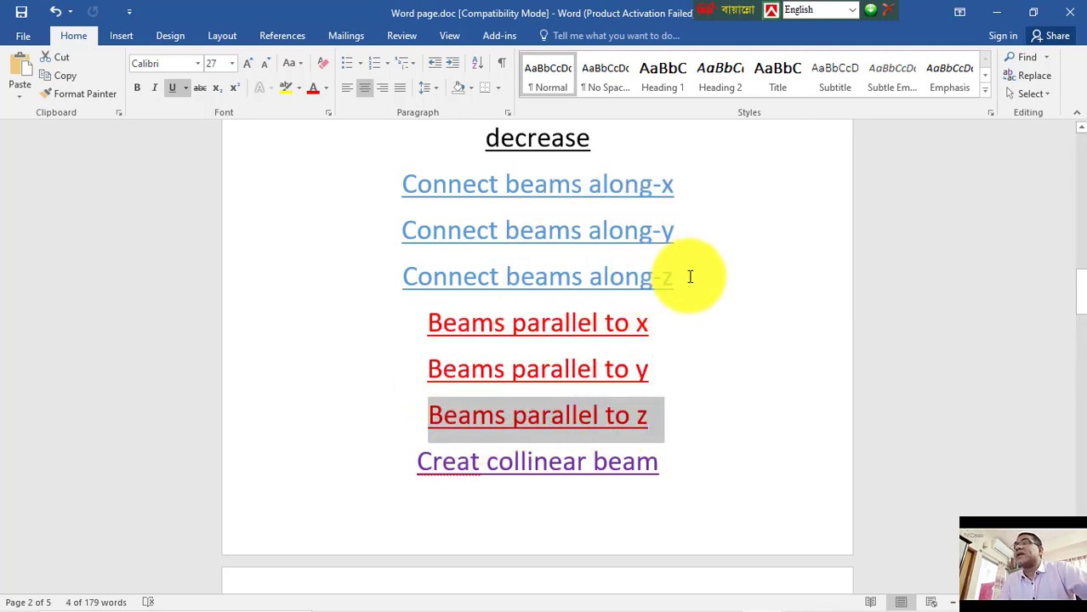
drag(670, 275, 396, 275)
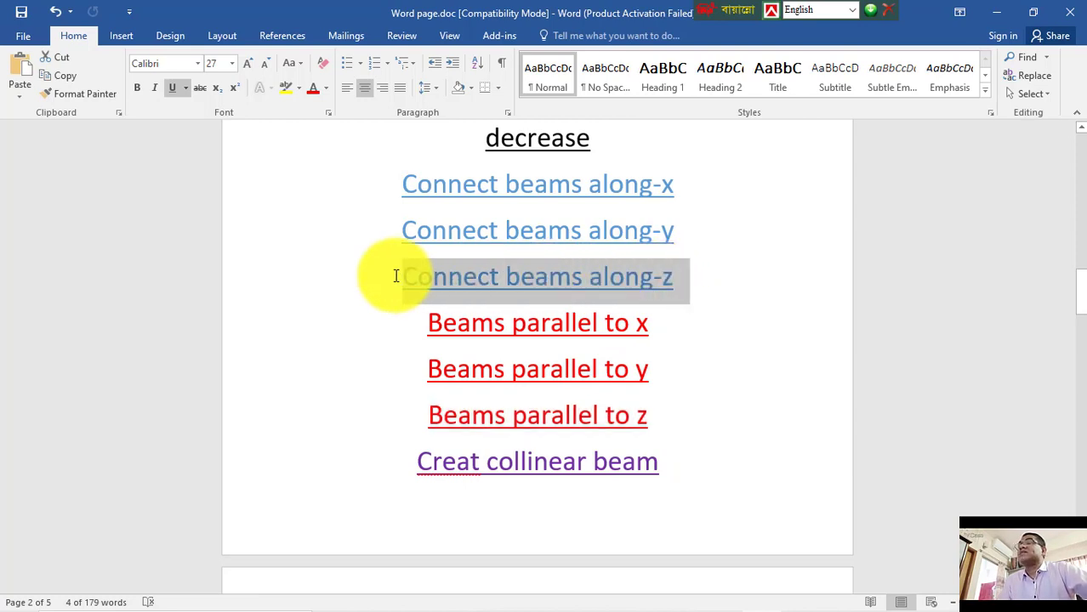
scroll(435, 486, down, 2)
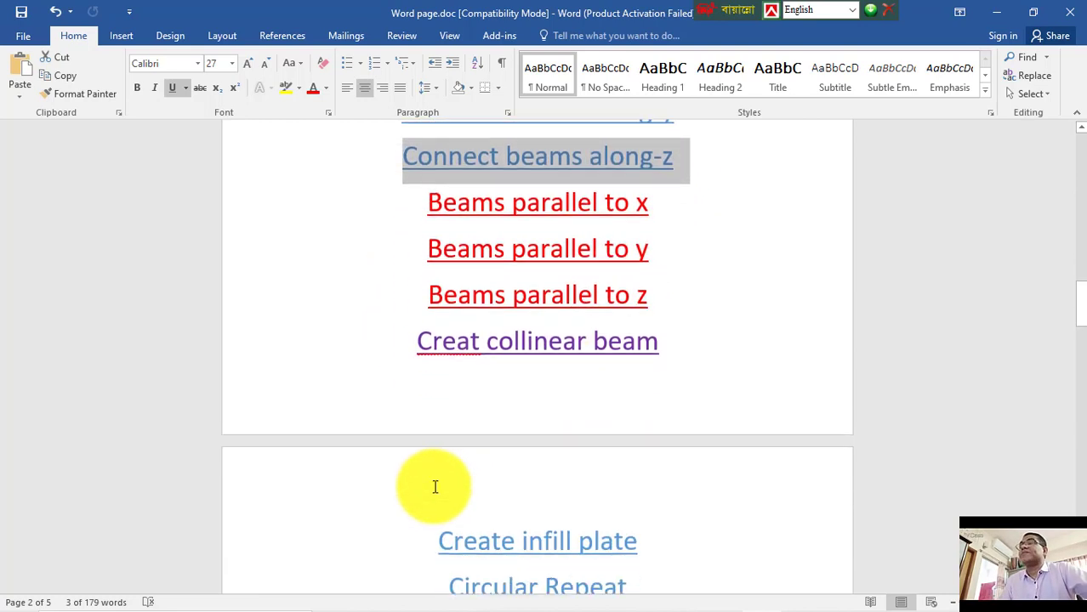
scroll(435, 486, down, 1)
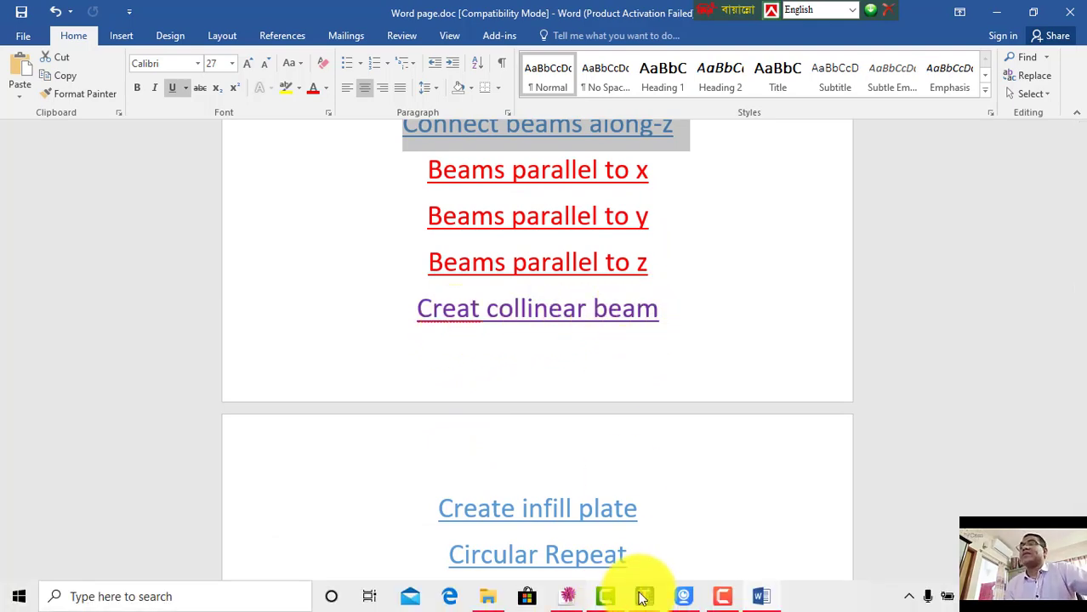
click(642, 598)
mouse_move(556, 473)
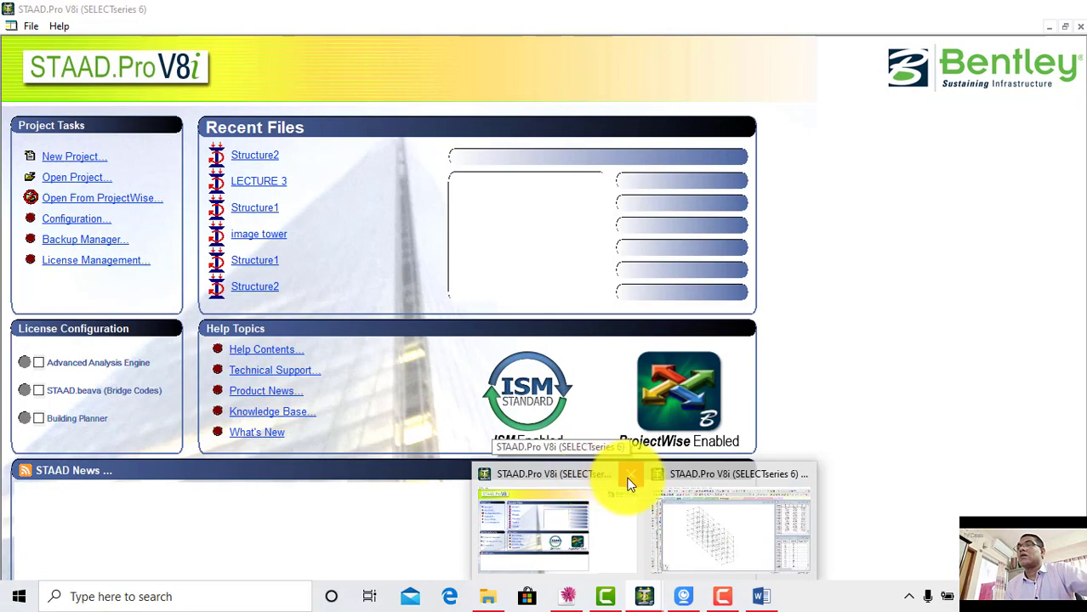
click(628, 478)
click(643, 510)
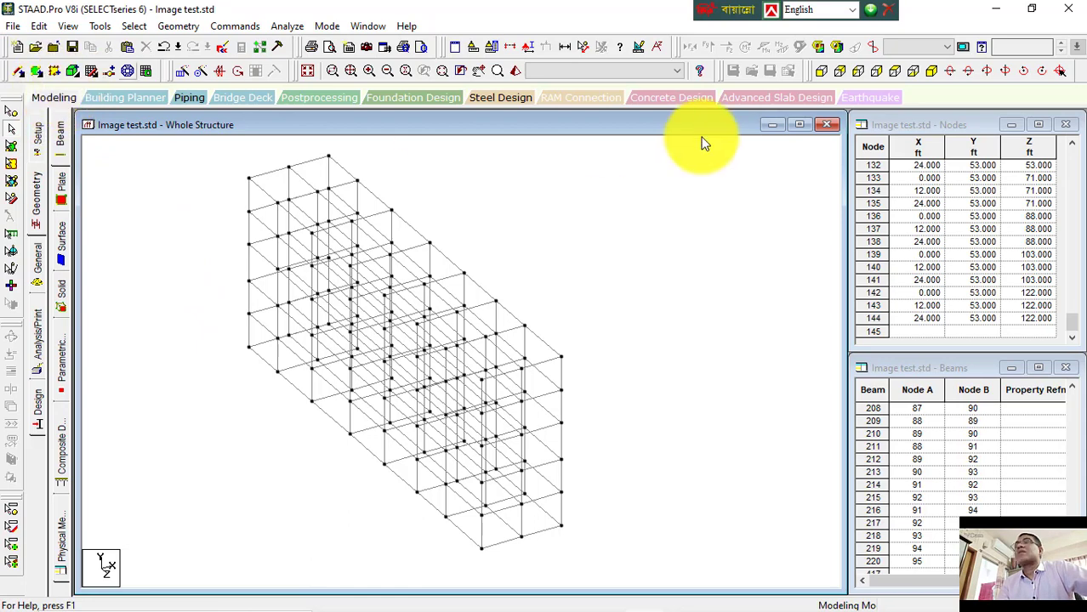
Step: Switch to the front view and try window-selecting the topmost row of horizontal beams
click(821, 74)
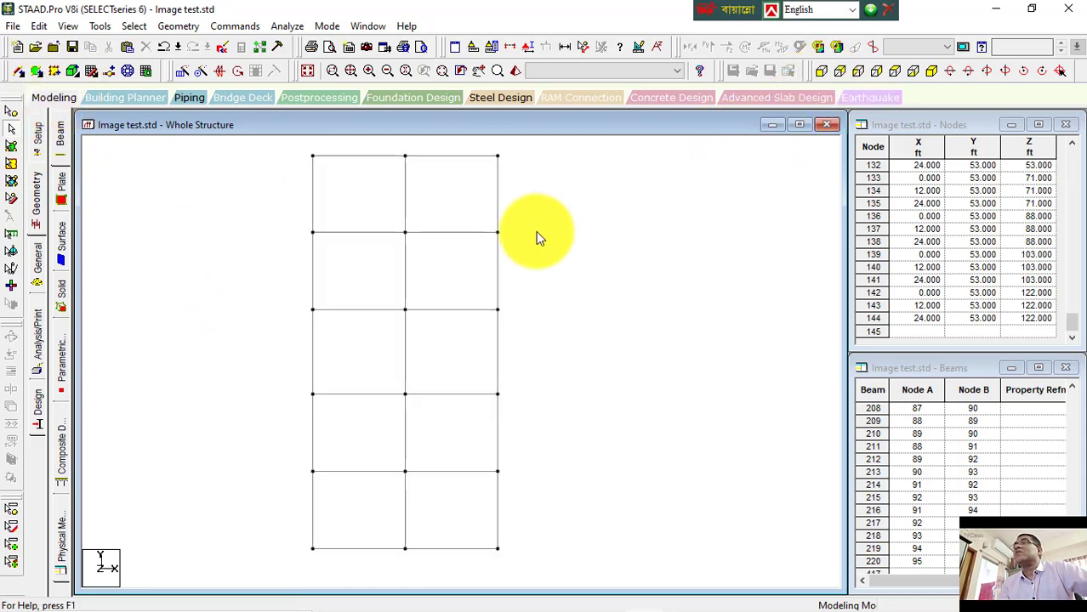
drag(273, 218, 580, 255)
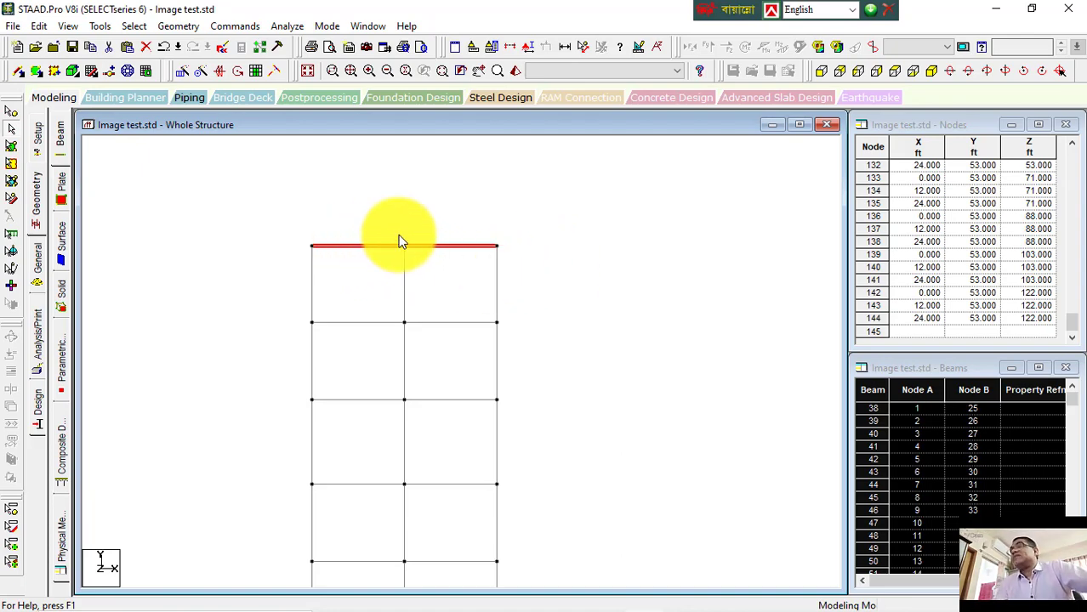
click(69, 26)
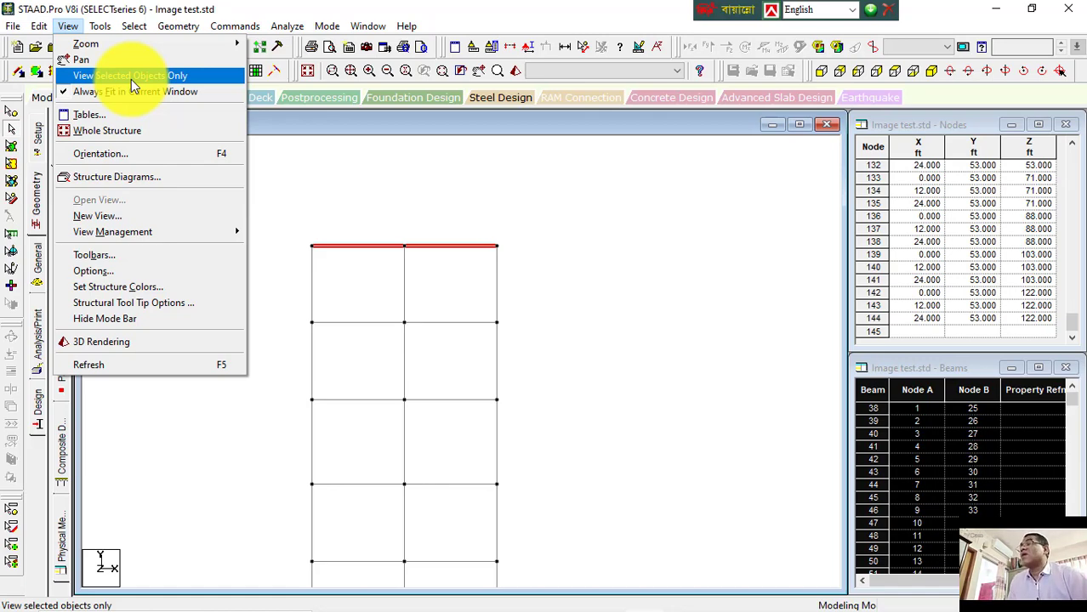
click(204, 132)
drag(275, 211, 587, 258)
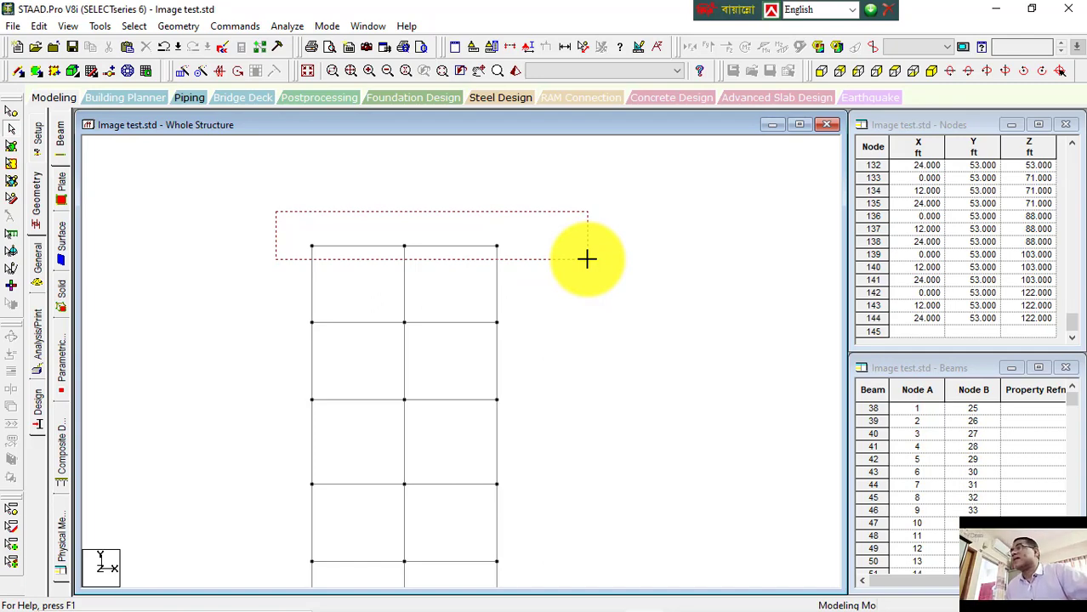
drag(587, 258, 586, 259)
click(522, 204)
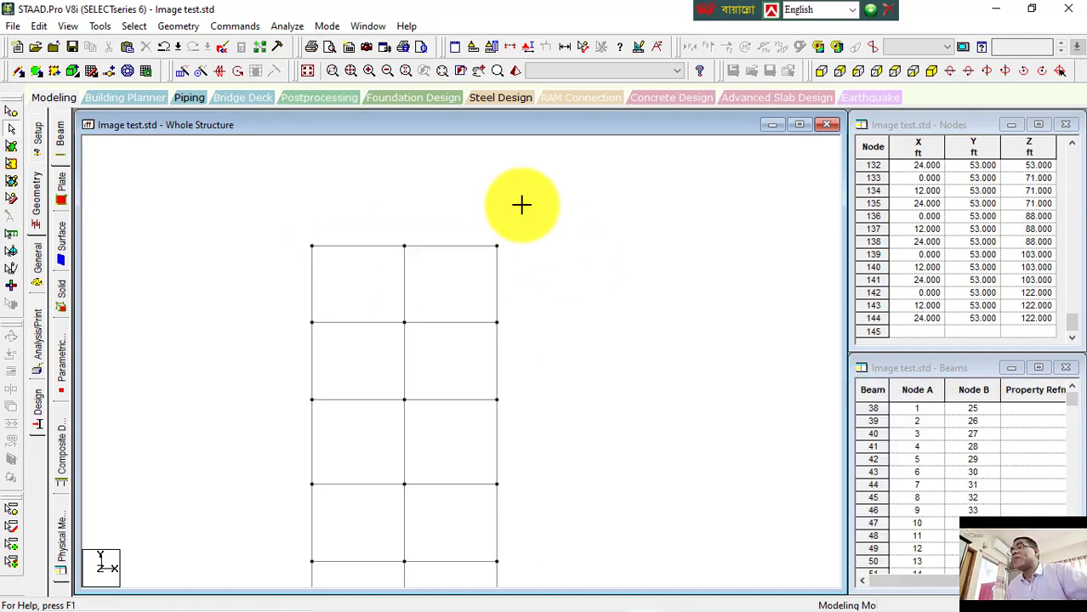
Step: Window-select the horizontal beams at the middle level and display only the selected objects, declining the auto save
drag(292, 392, 520, 405)
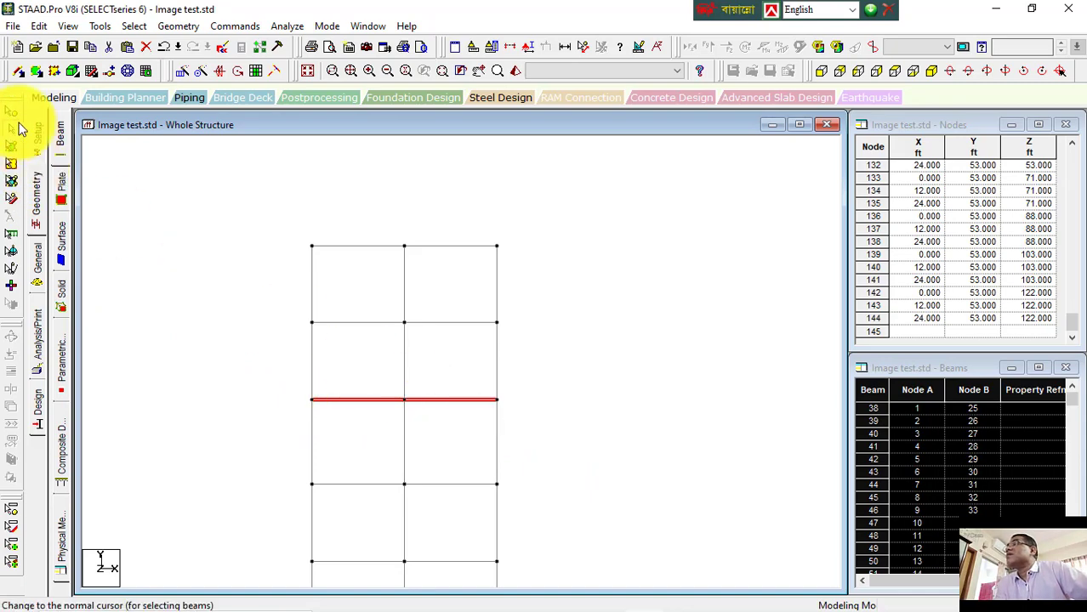
click(67, 26)
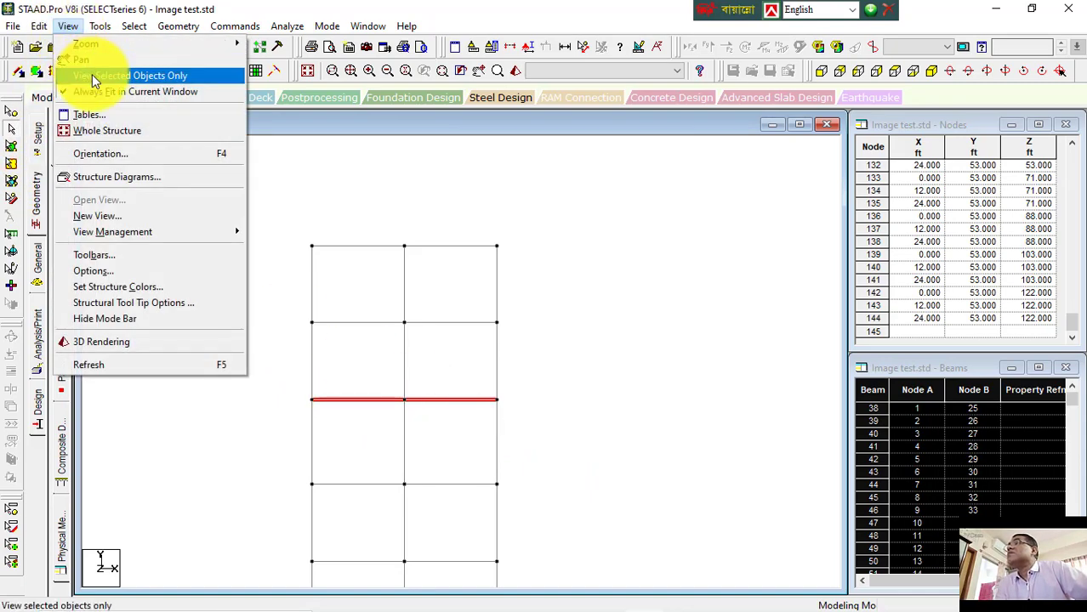
click(93, 75)
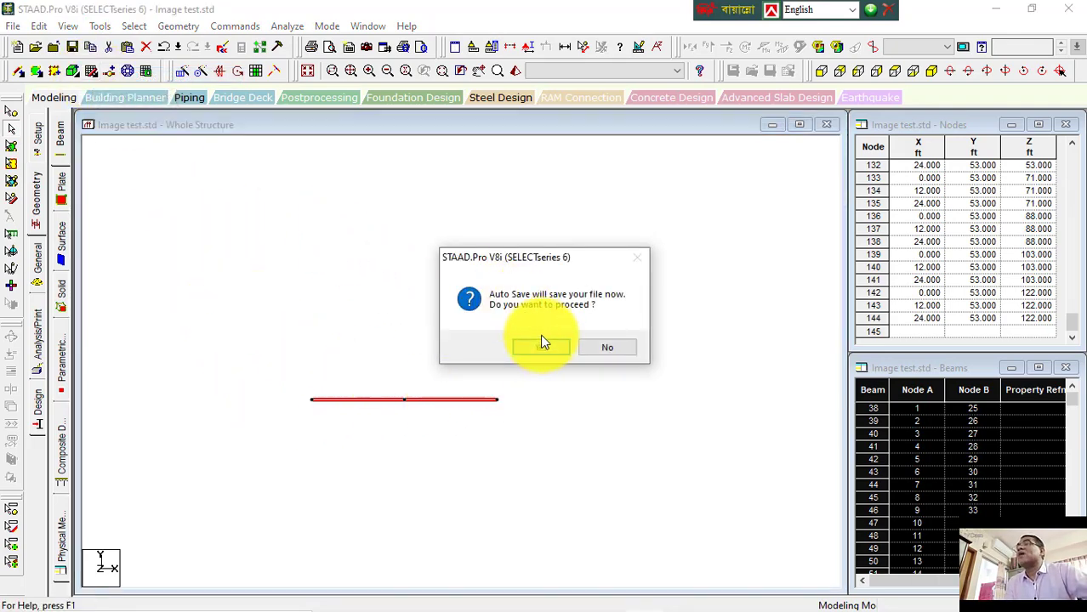
click(626, 351)
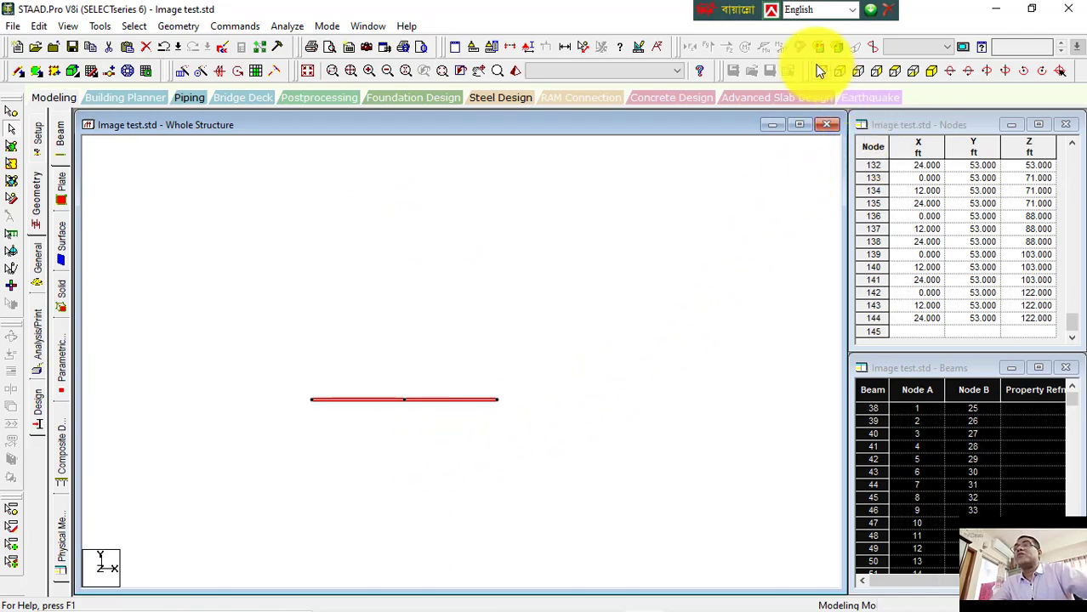
Step: Inspect the selected beams by switching between isometric, top and front views and panning the top view
click(925, 70)
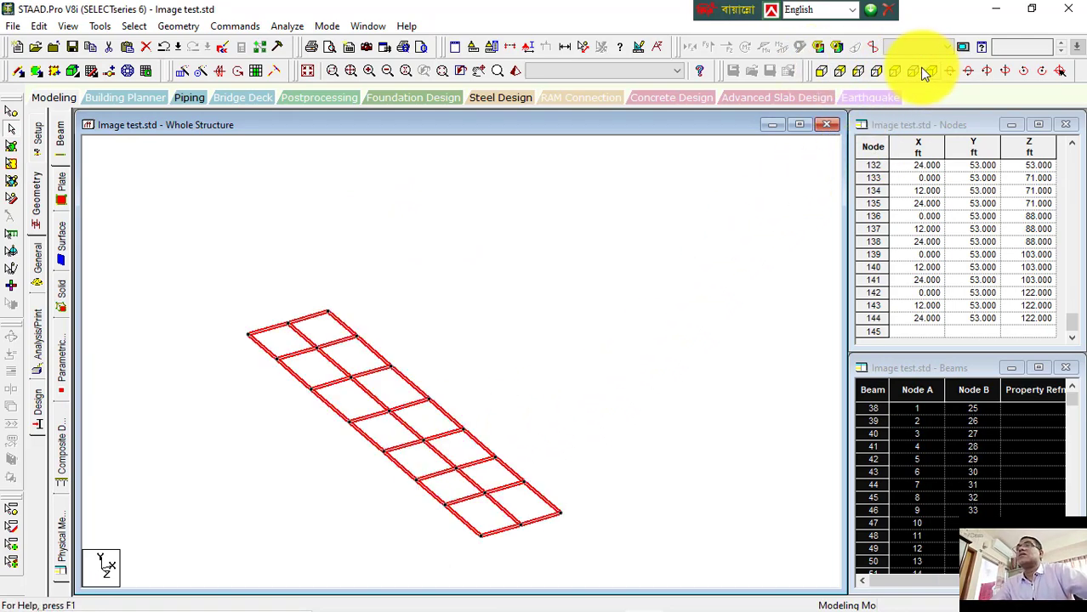
click(910, 70)
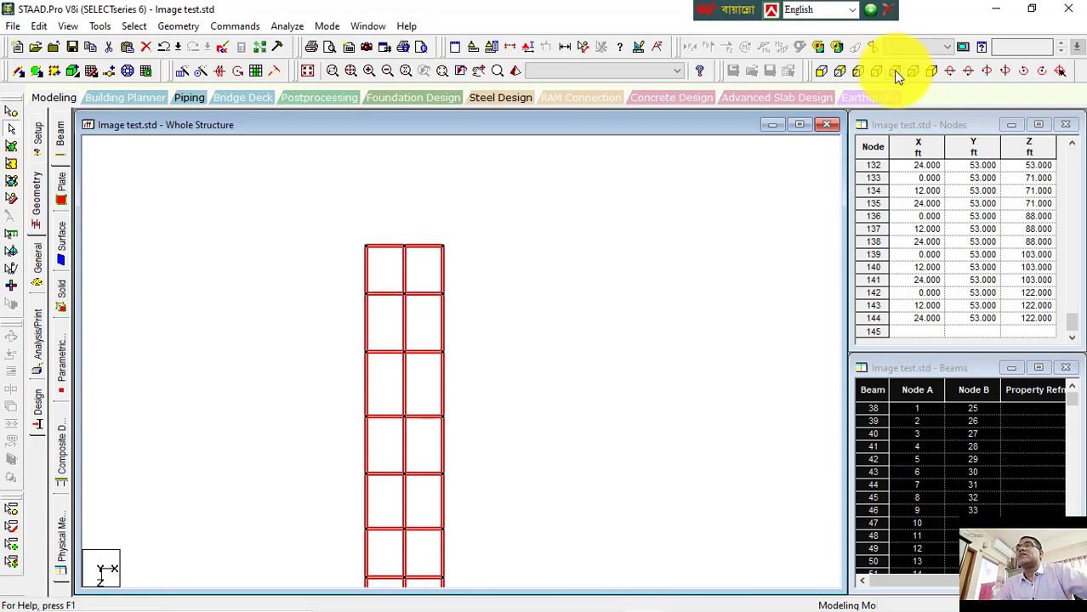
middle_drag(544, 379, 557, 317)
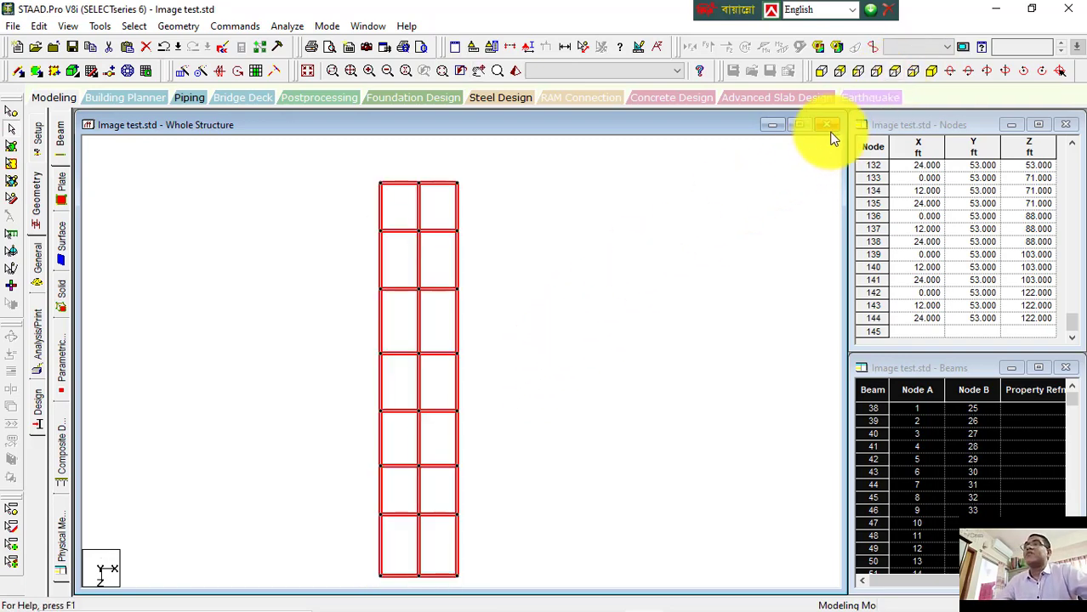
click(820, 73)
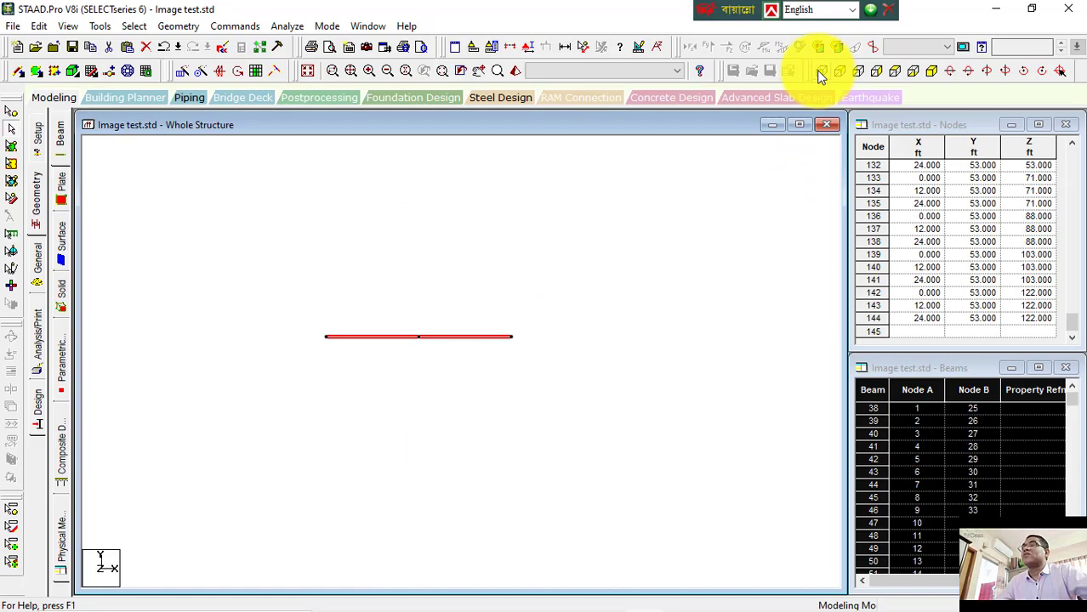
click(931, 70)
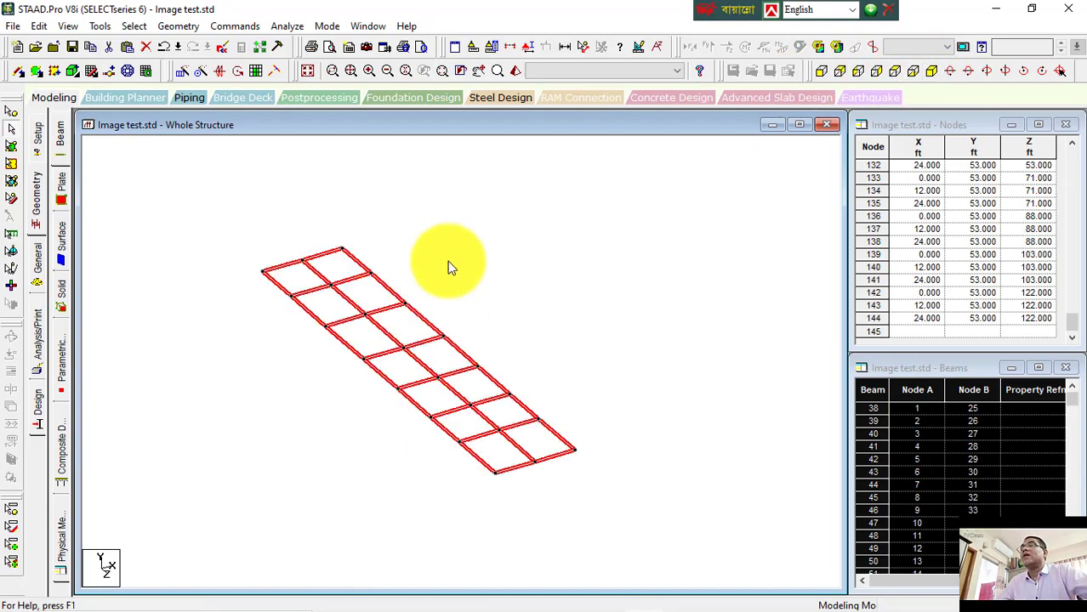
click(893, 71)
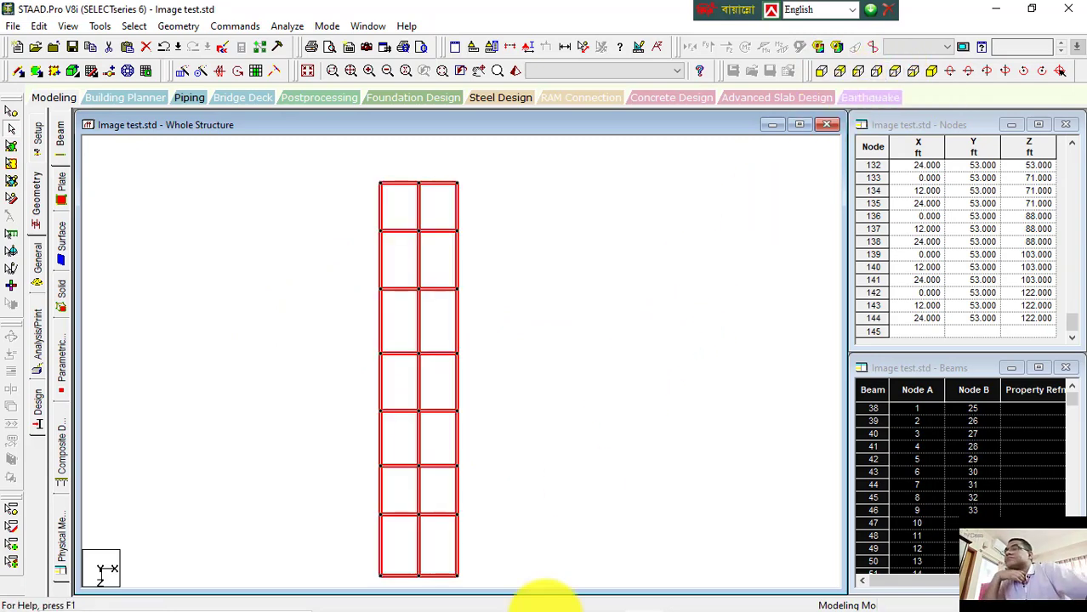
Step: Switch to the Word notes and scroll through the list of view, zoom and numbering topics
mouse_move(665, 602)
click(759, 595)
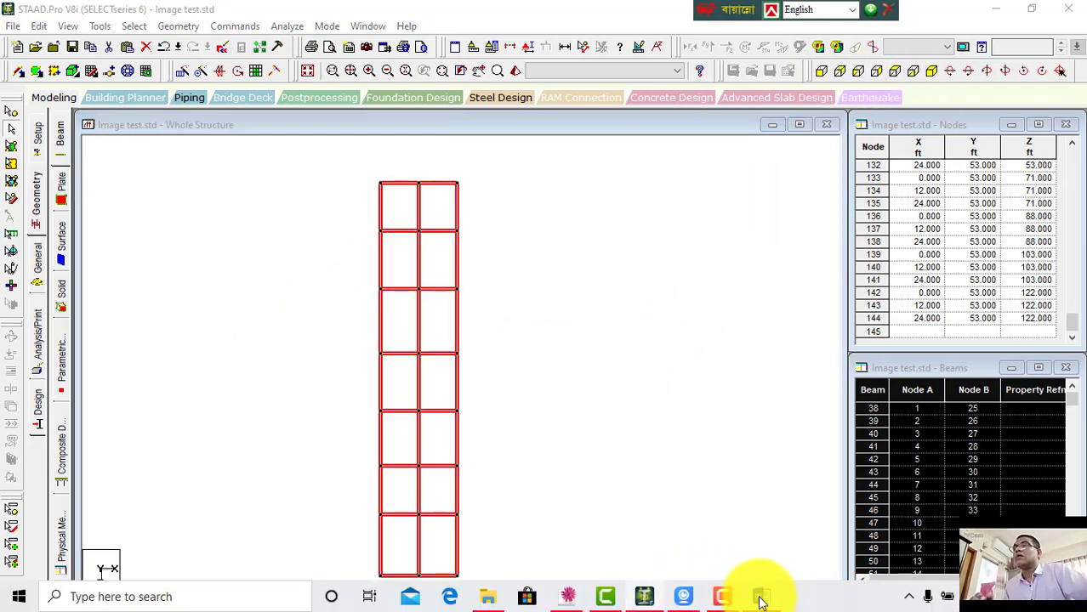
scroll(600, 484, down, 3)
scroll(601, 483, down, 10)
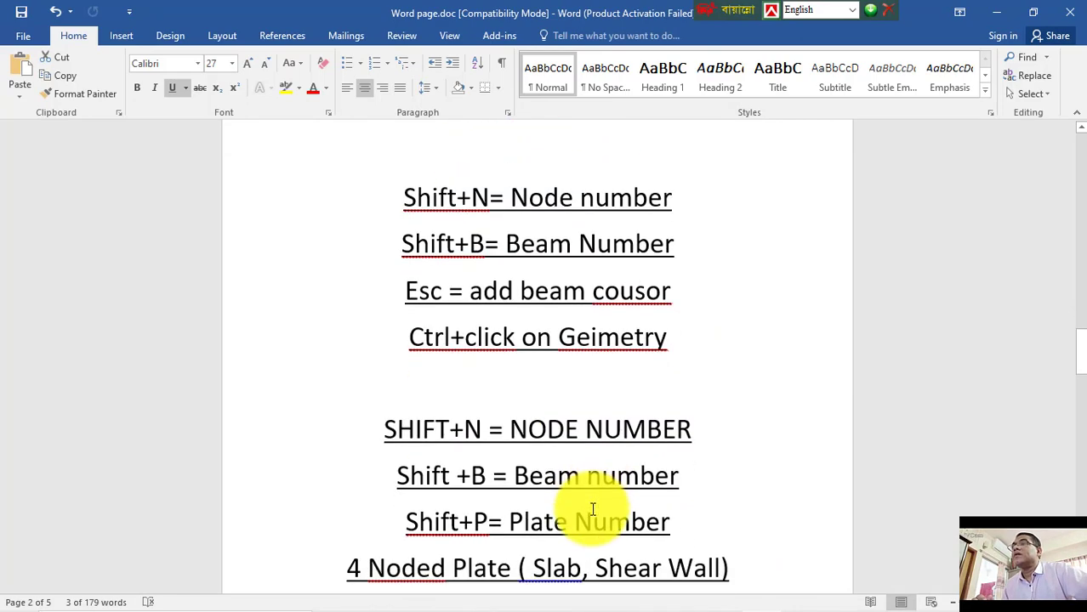
scroll(593, 508, down, 6)
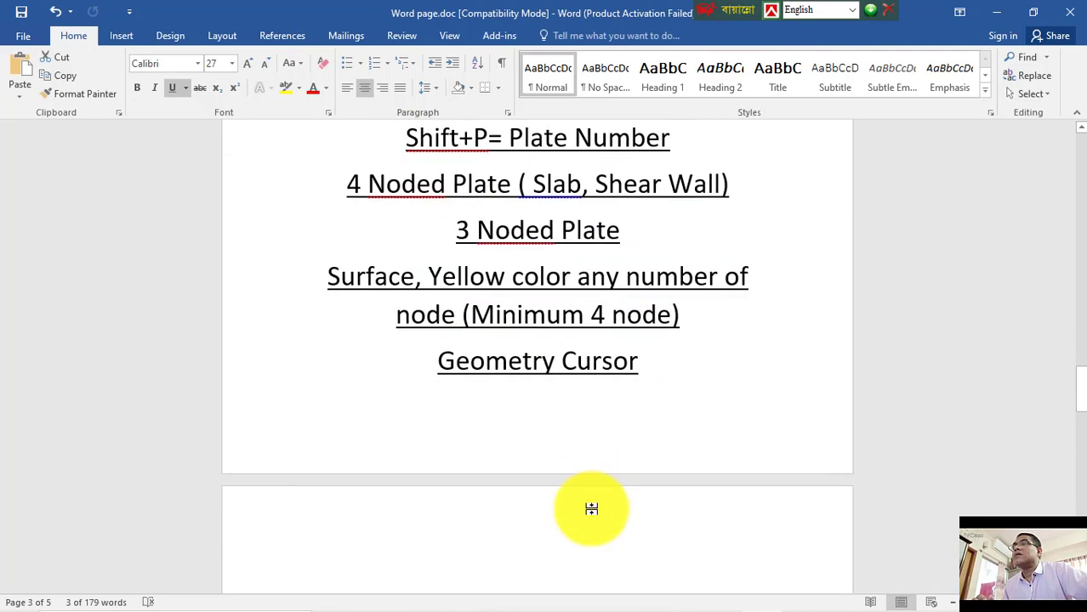
scroll(589, 493, down, 9)
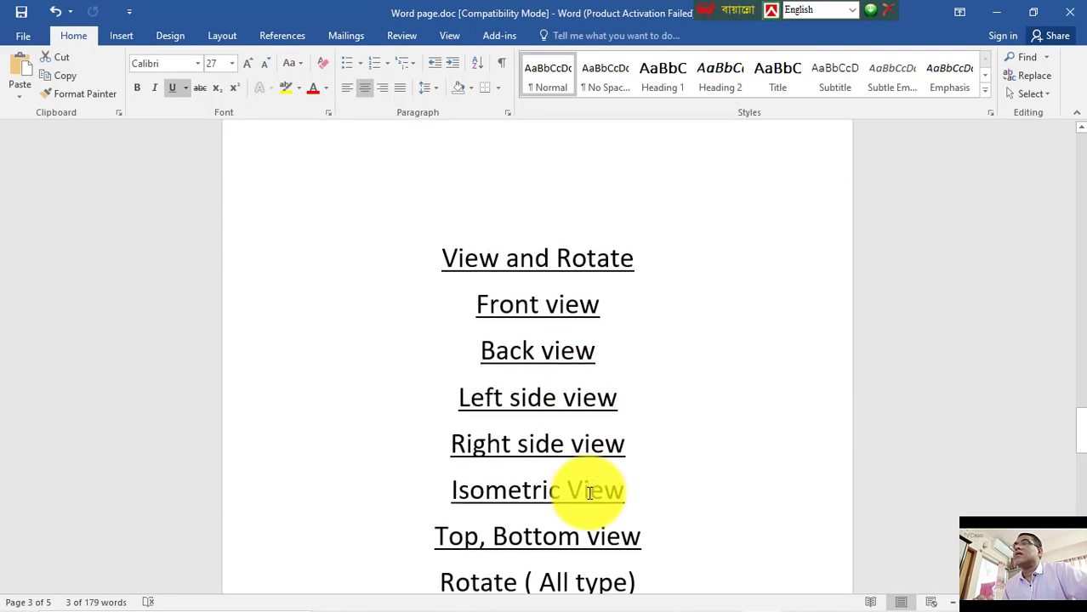
scroll(589, 493, down, 1)
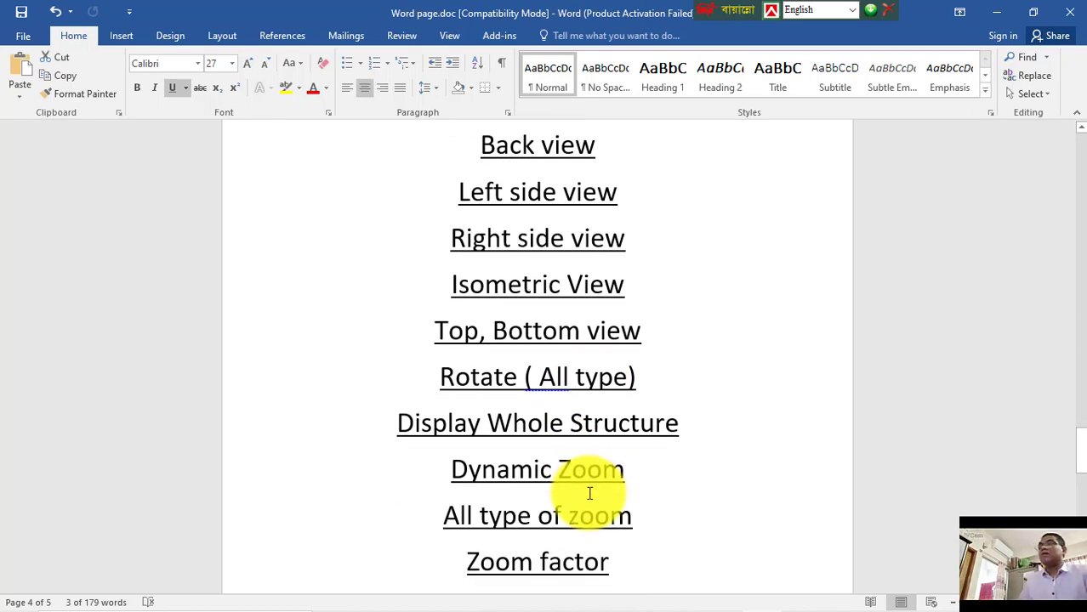
scroll(590, 493, down, 6)
scroll(605, 394, up, 3)
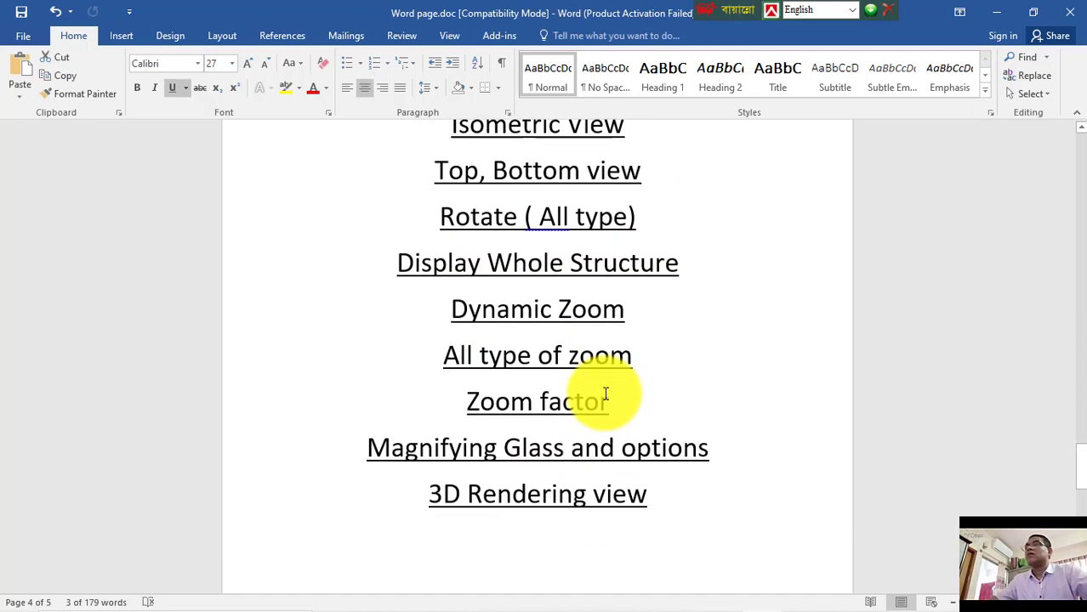
scroll(605, 393, up, 20)
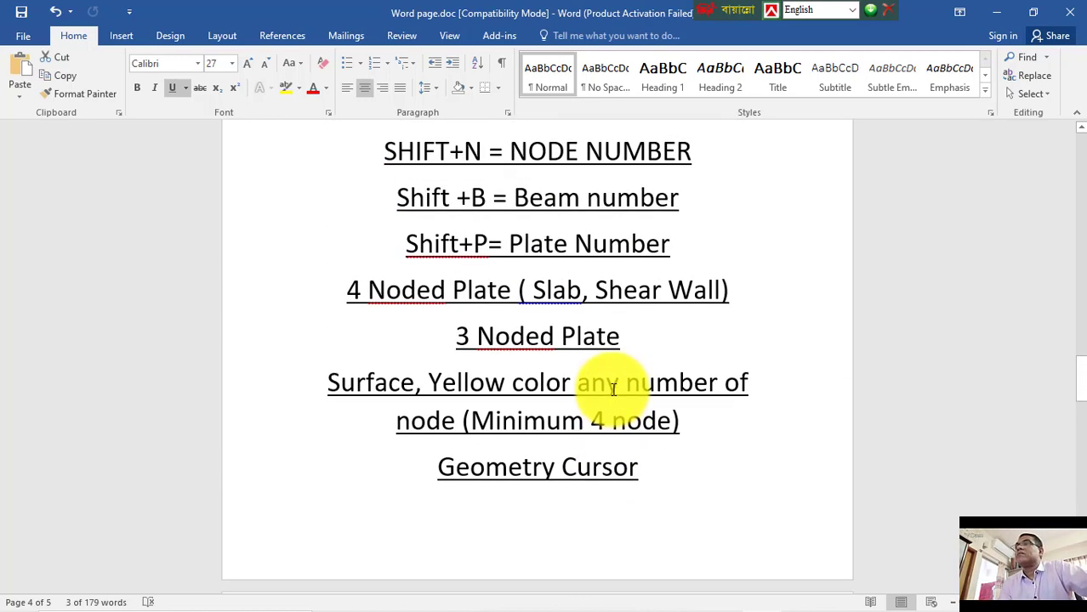
scroll(613, 390, up, 3)
scroll(613, 390, up, 9)
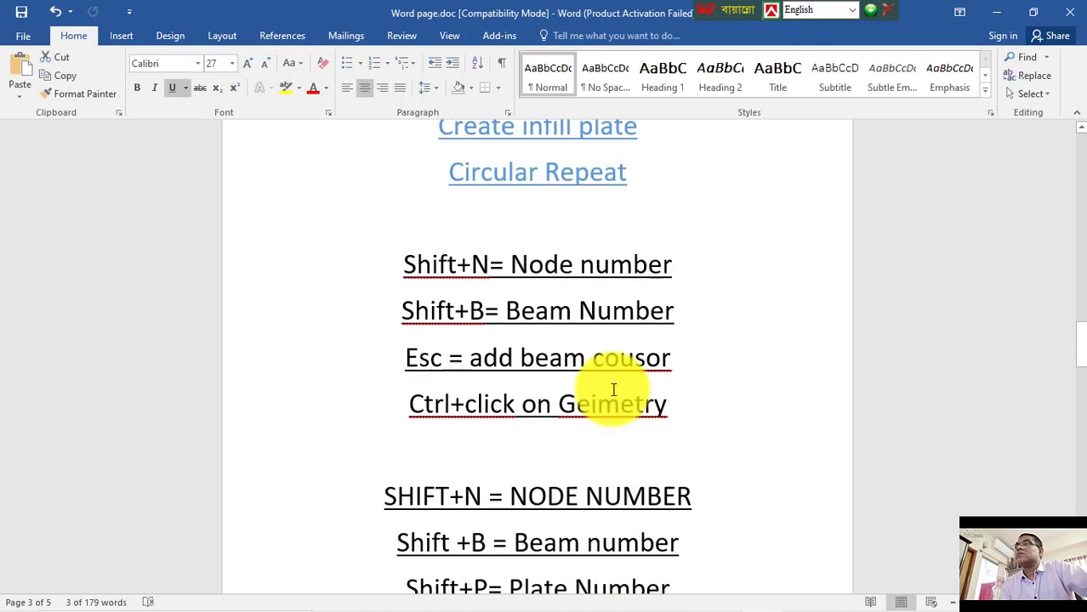
scroll(613, 389, up, 3)
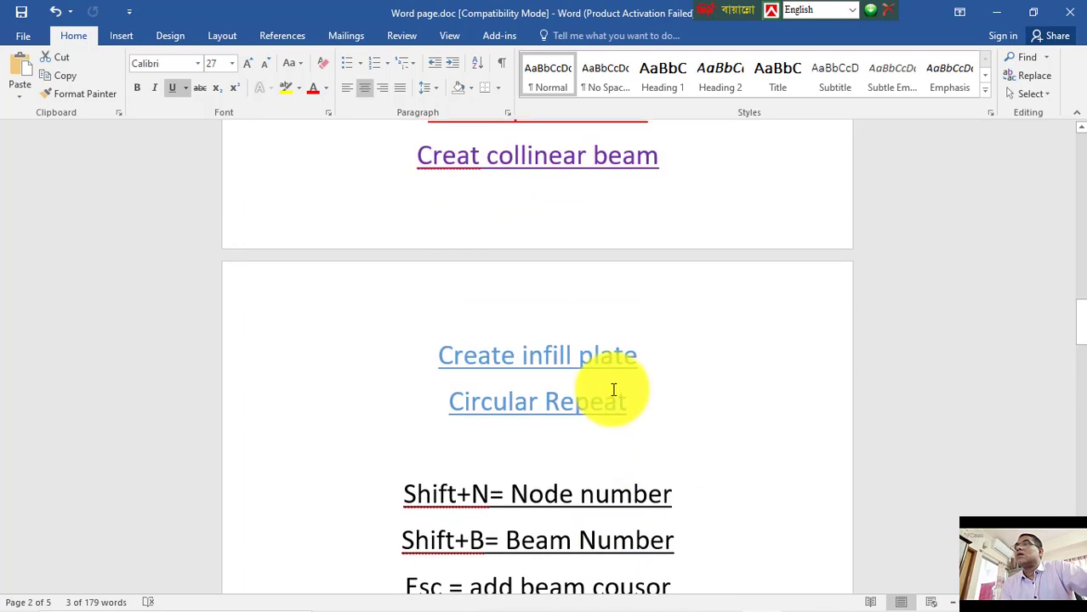
scroll(613, 390, up, 3)
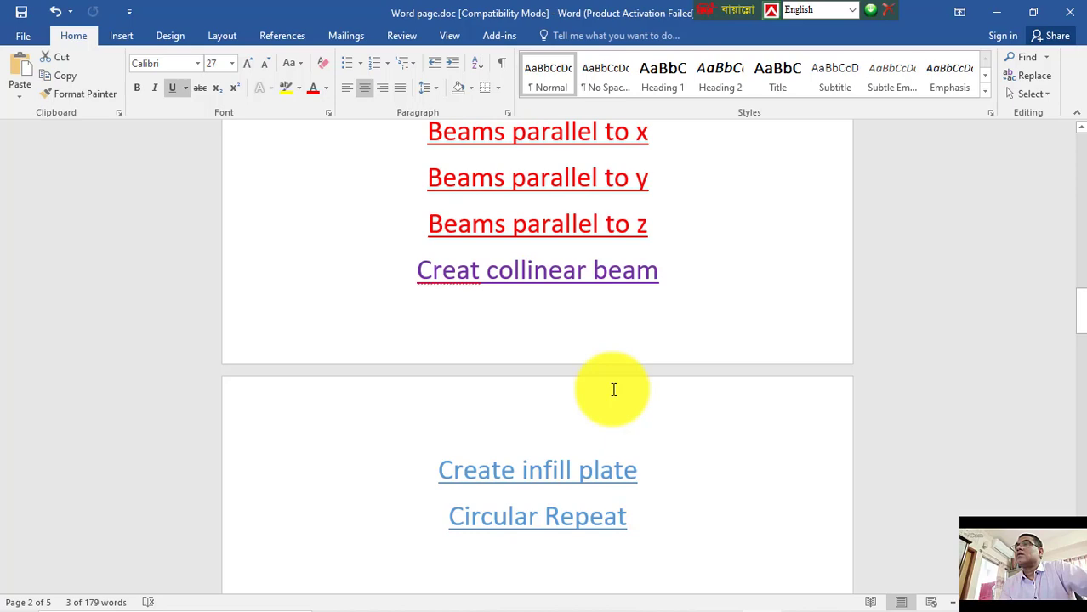
scroll(613, 390, down, 16)
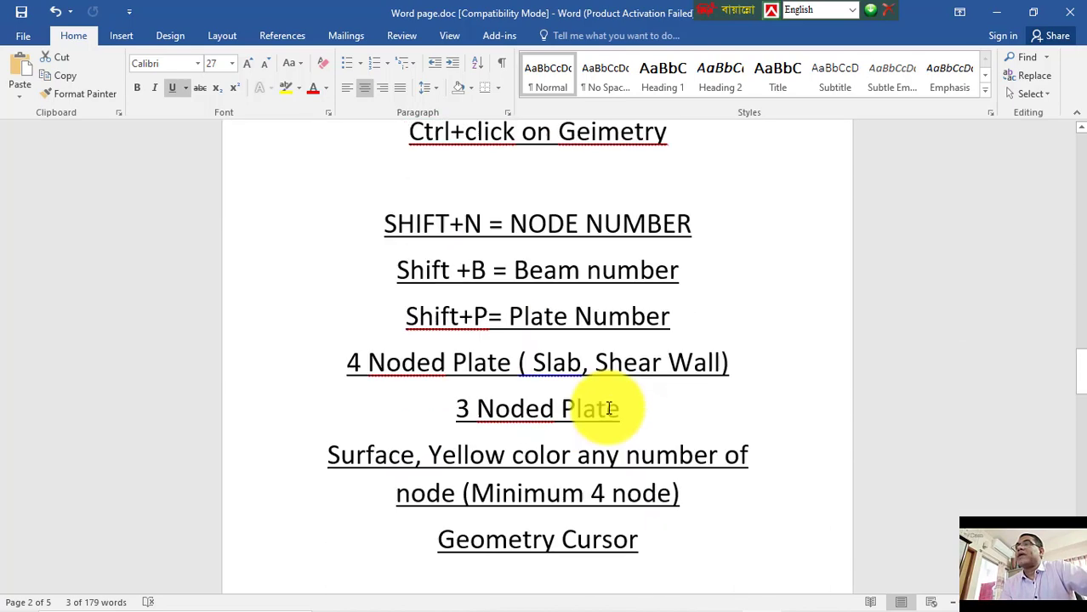
scroll(609, 408, down, 18)
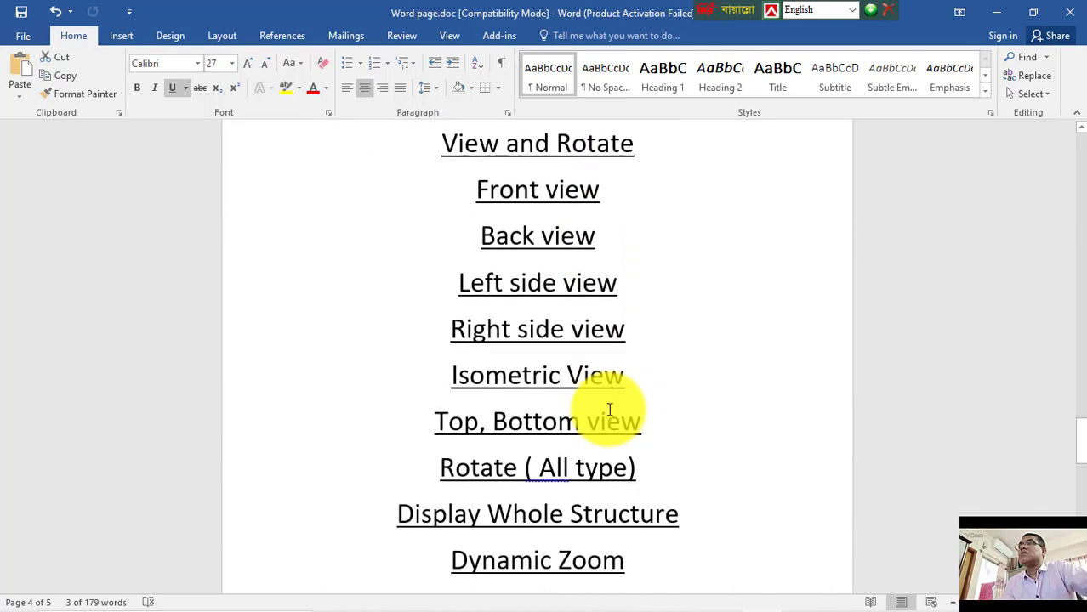
scroll(608, 409, down, 1)
scroll(609, 409, down, 8)
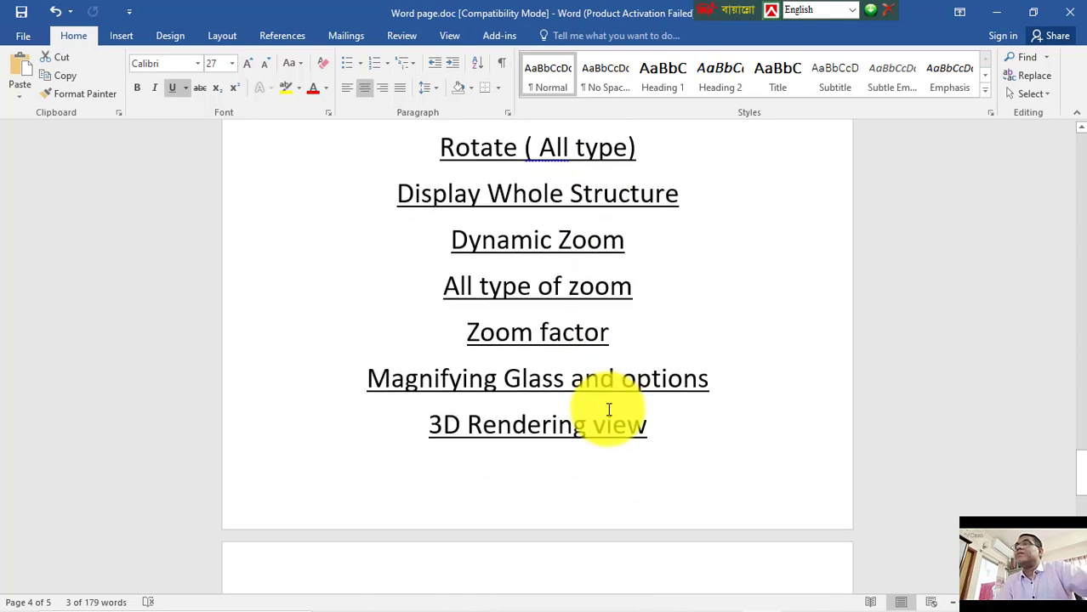
Step: Start a new page at the end of the notes, type the note 'Edit>view selected object only', then return to STAAD.Pro
click(701, 434)
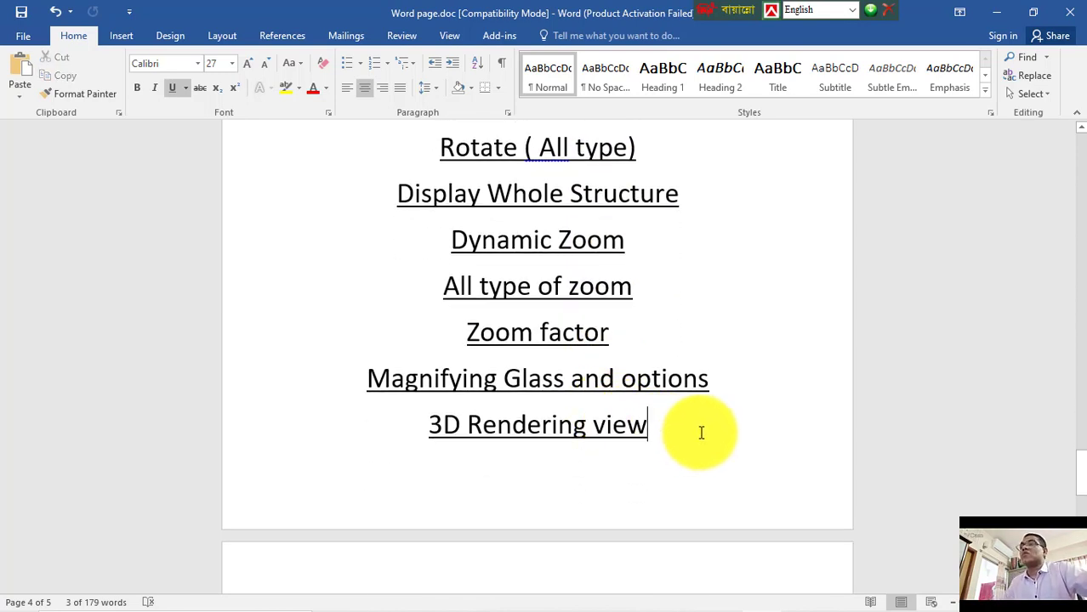
key(ctrl+Return)
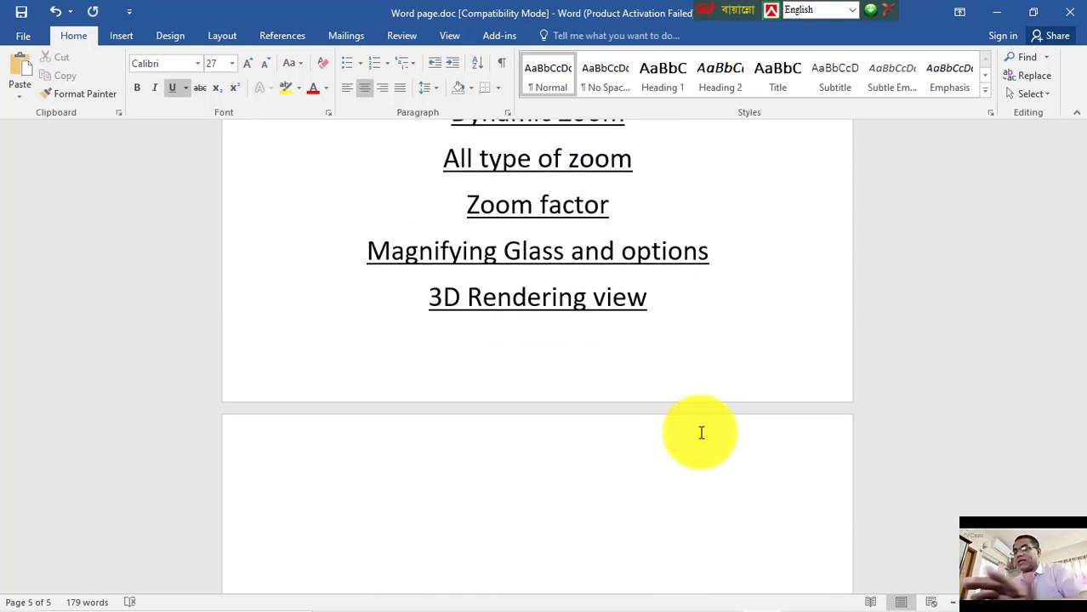
text(V)
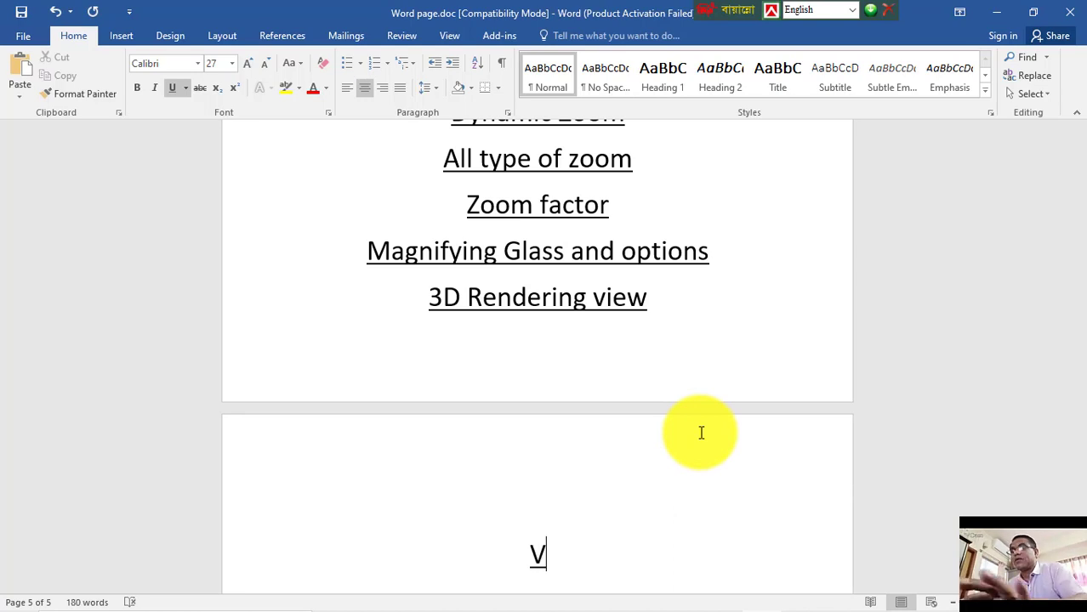
key(BackSpace)
text(Ei)
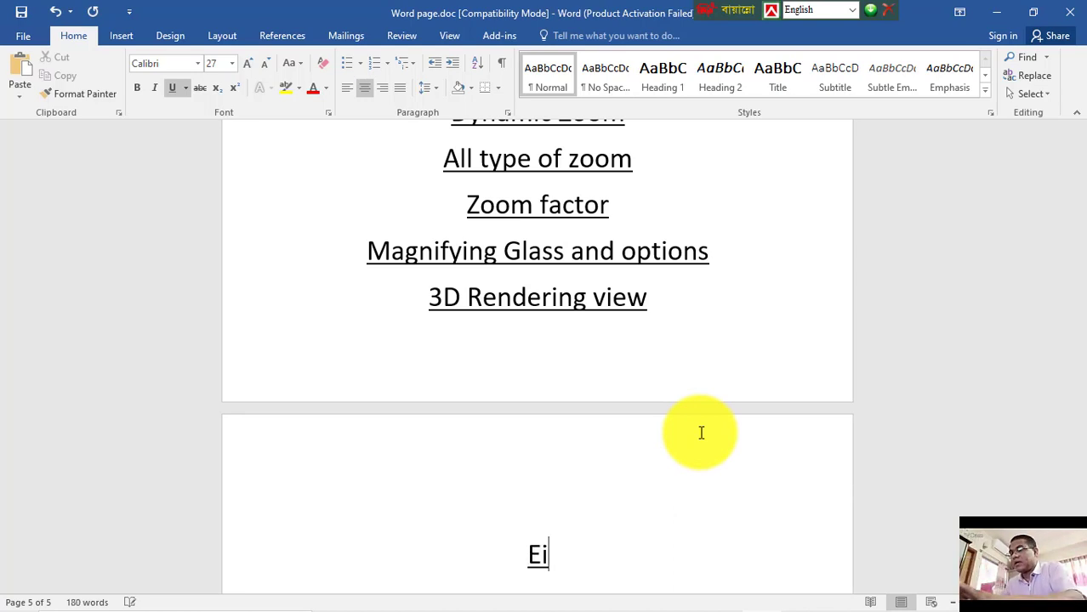
text(d)
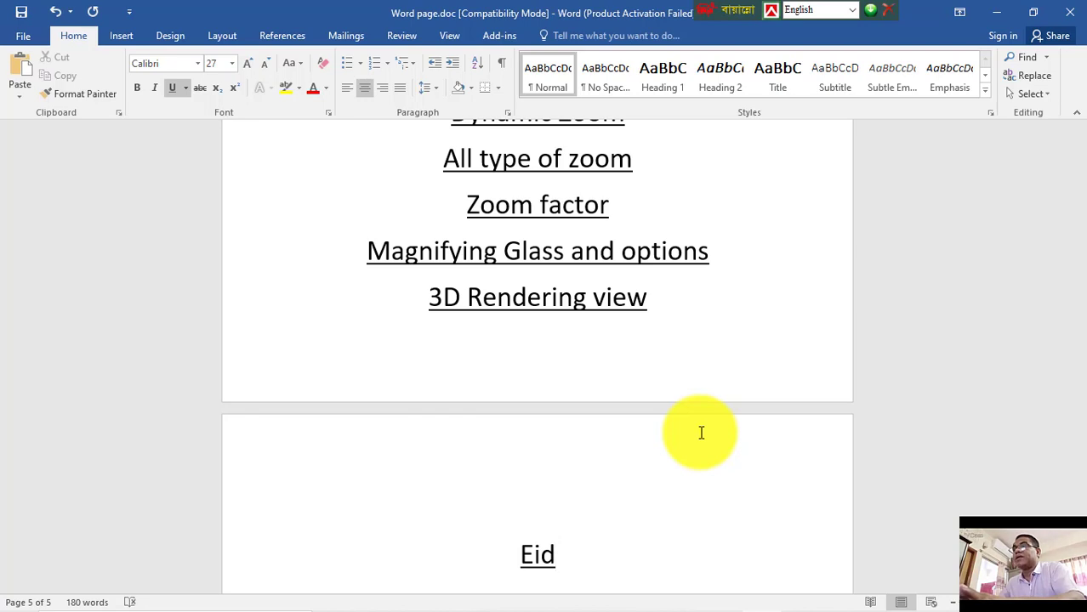
key(BackSpace)
key(BackSpace)
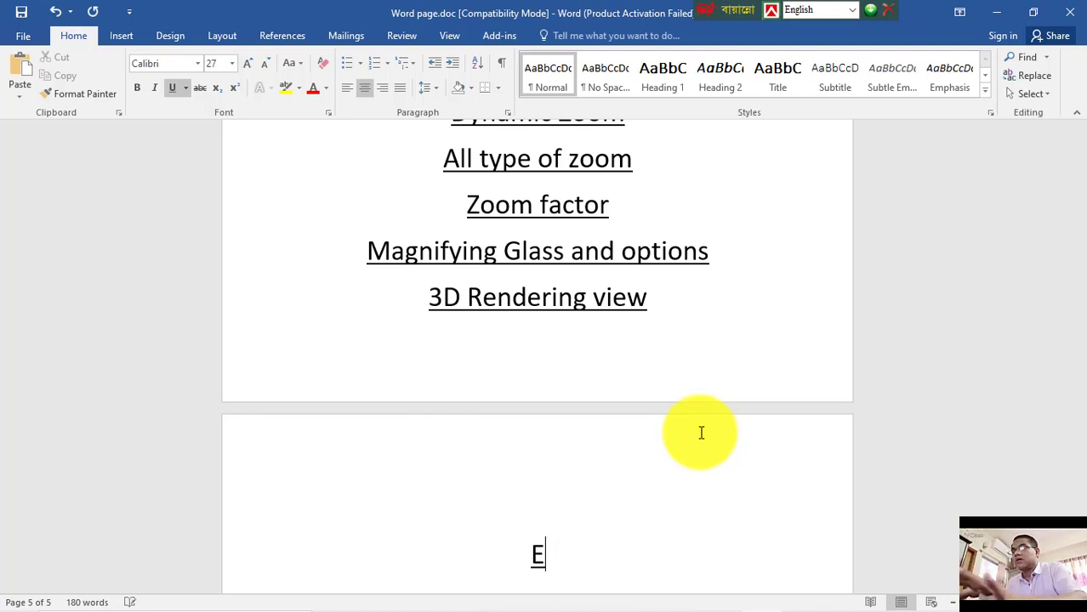
text(dit>)
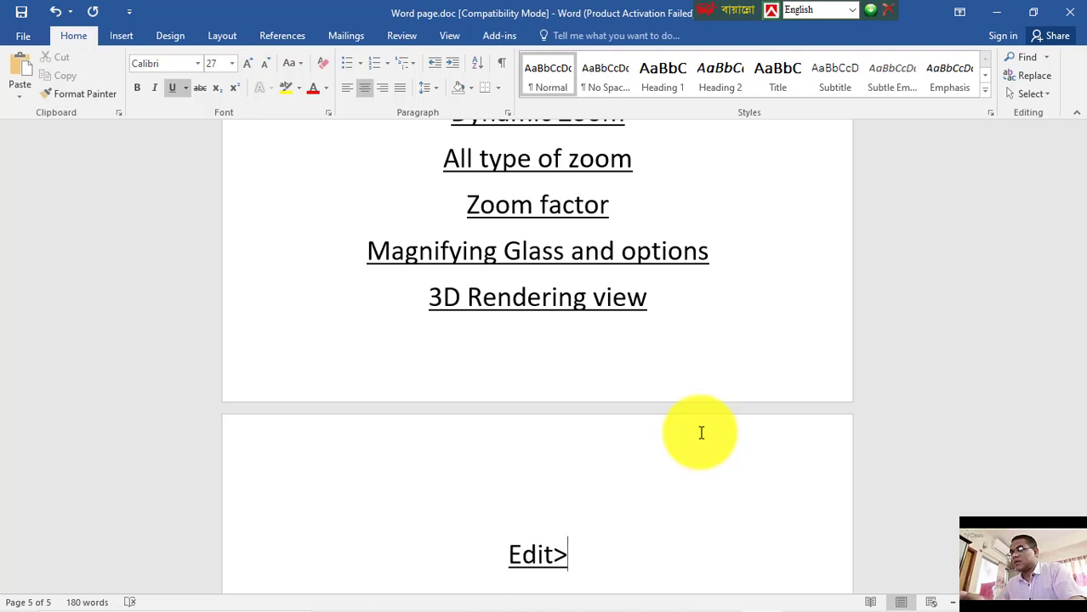
text(viw)
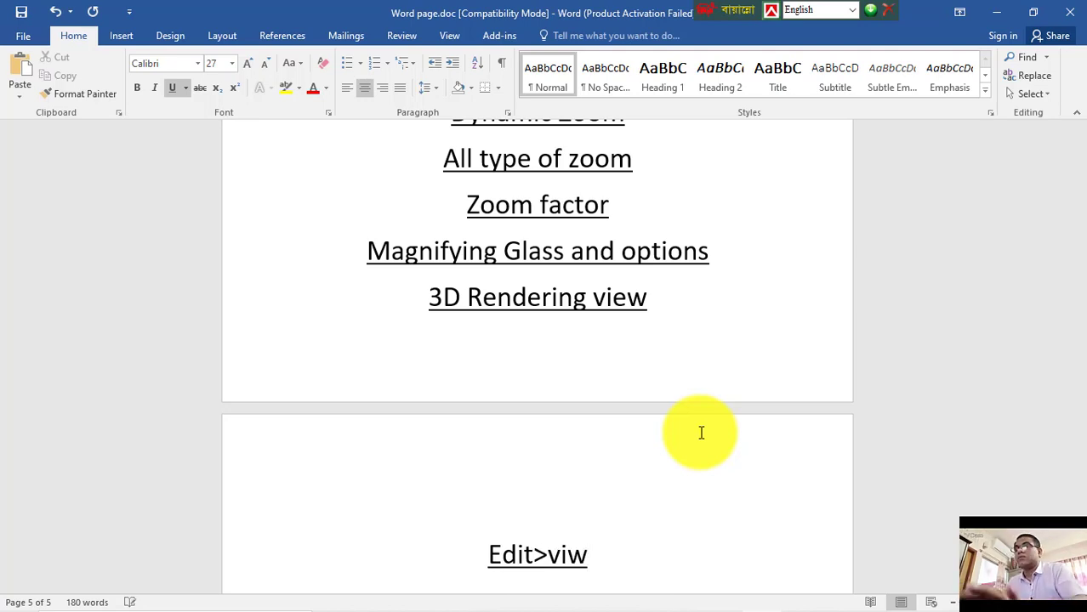
key(BackSpace)
text(e)
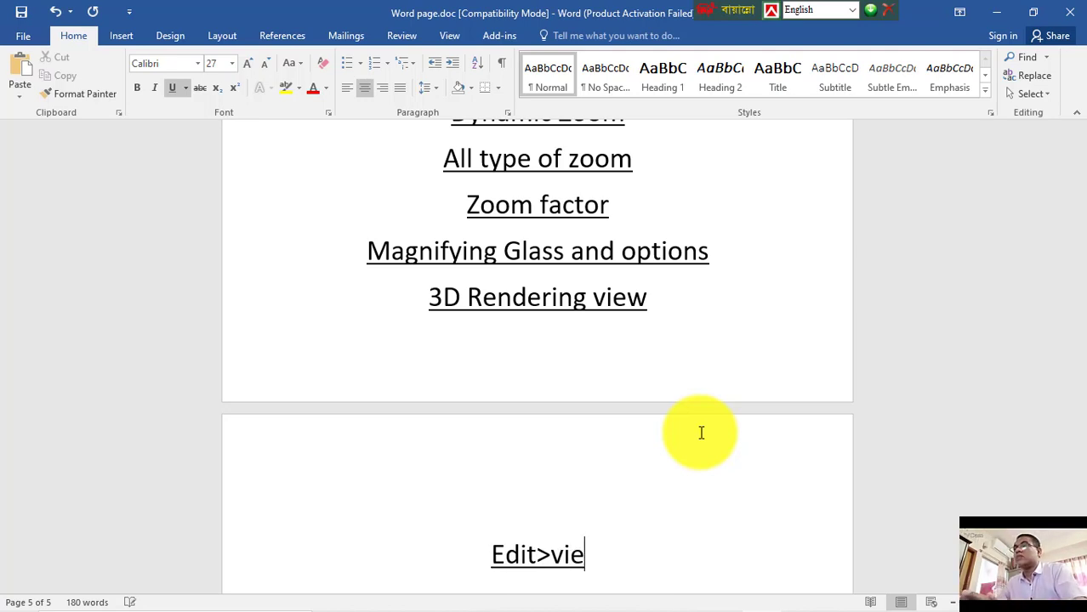
text(w sele)
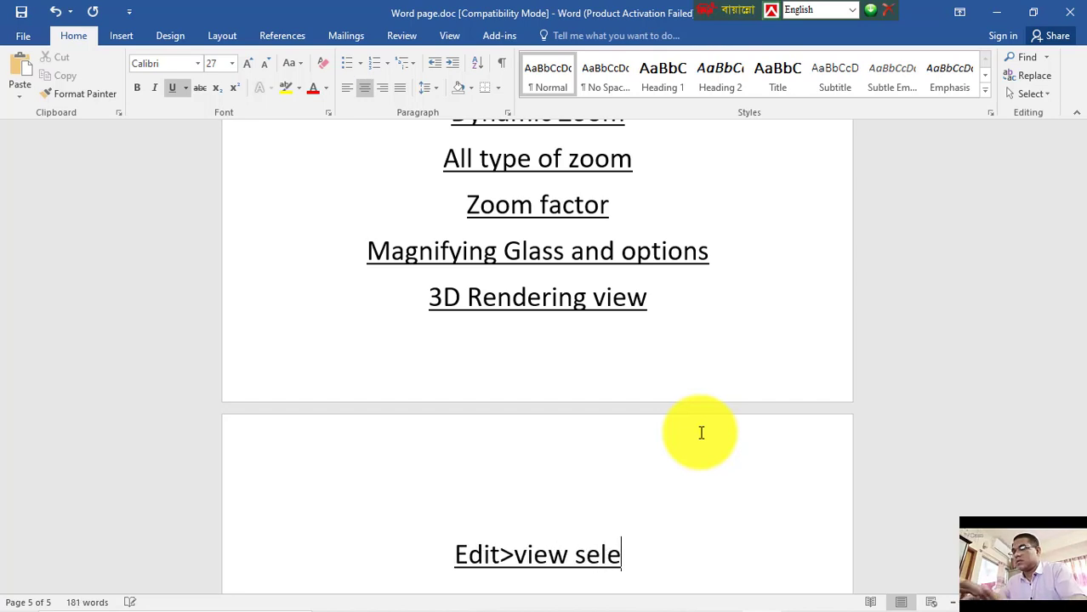
text(cted p)
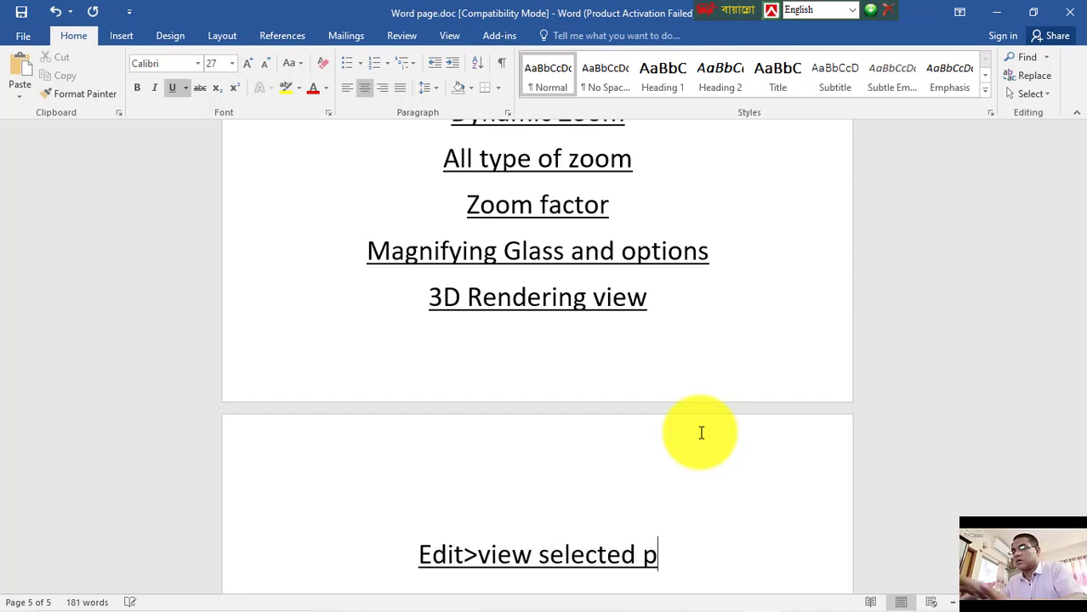
text(bj)
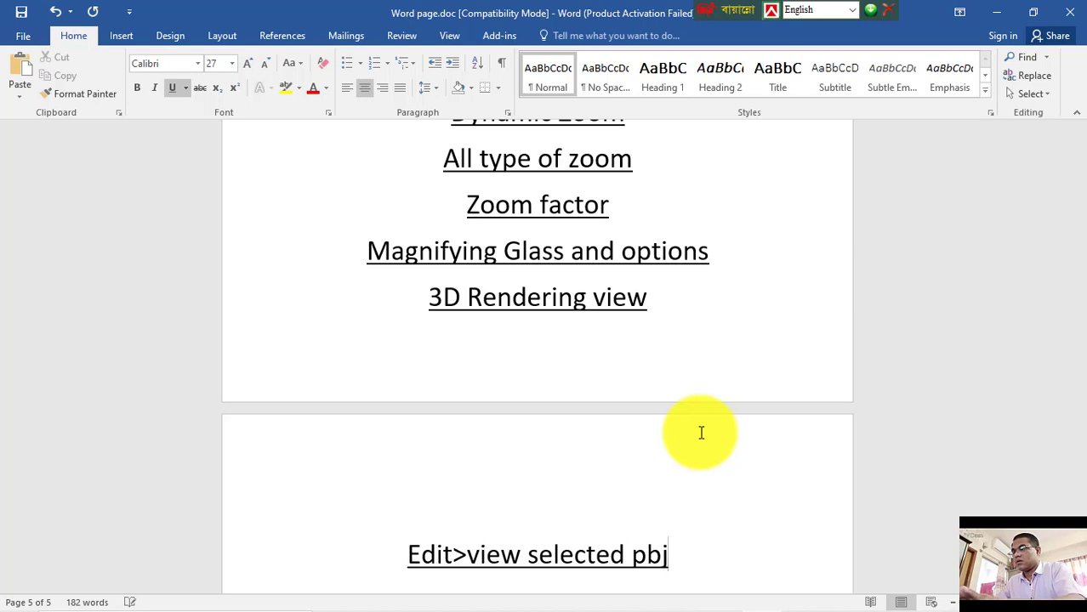
text(ect )
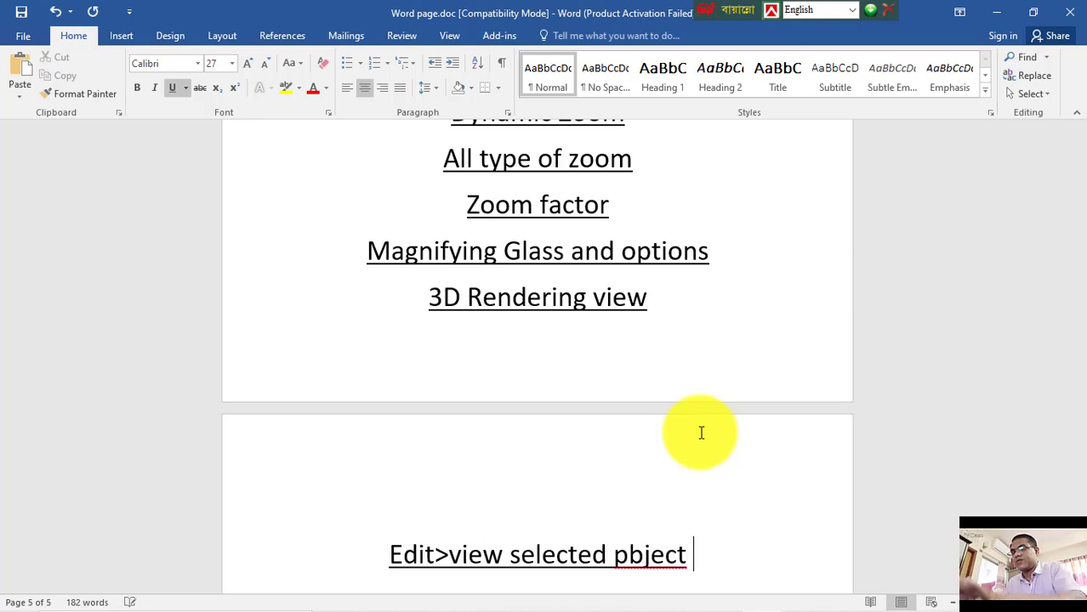
text(only)
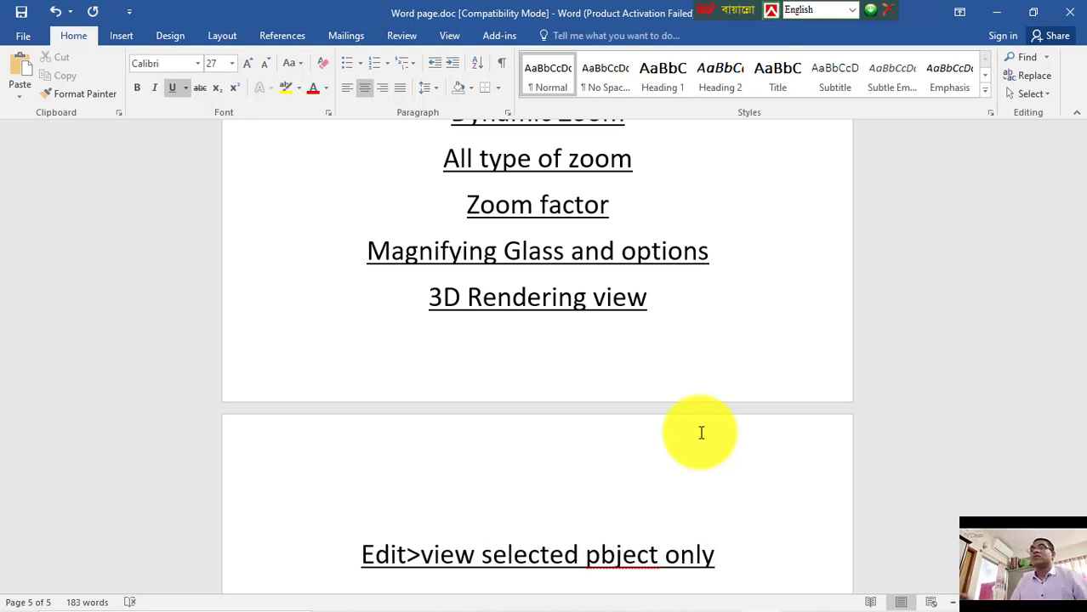
click(602, 555)
key(BackSpace)
text(o)
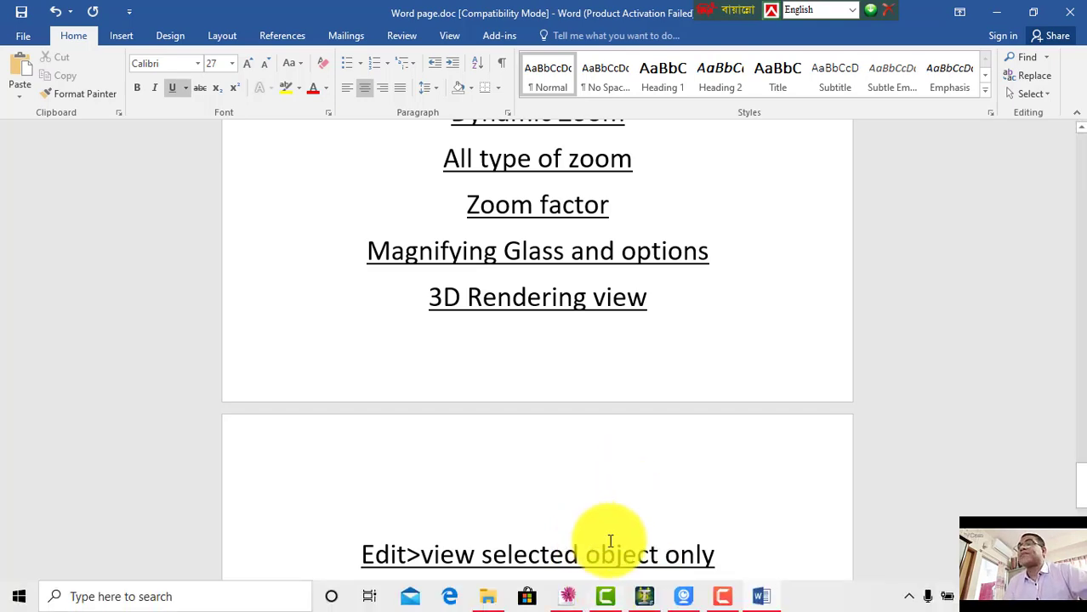
click(643, 595)
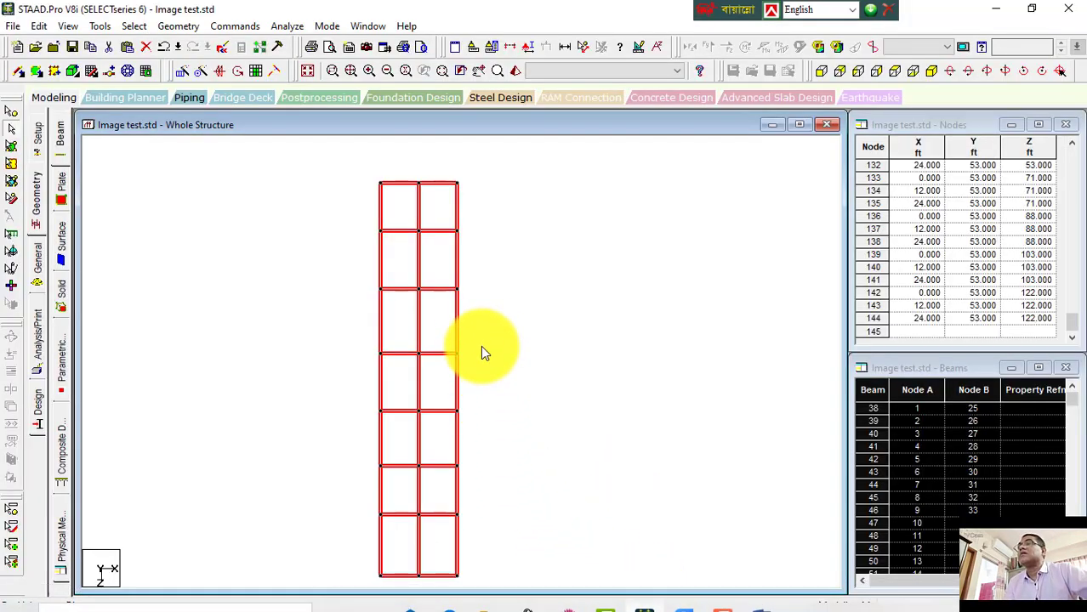
click(70, 27)
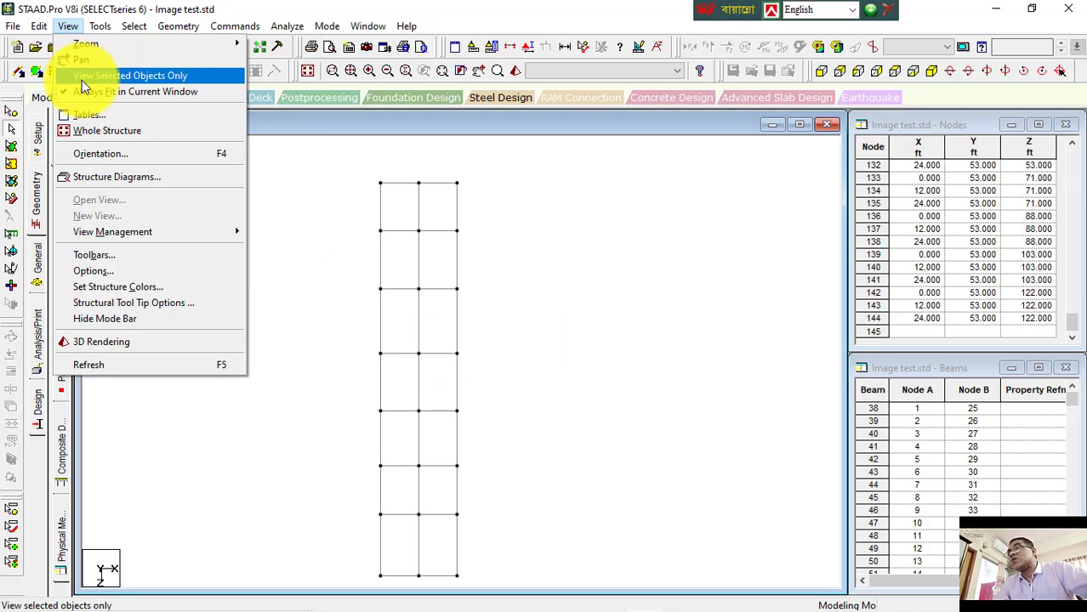
click(350, 191)
drag(512, 569, 519, 583)
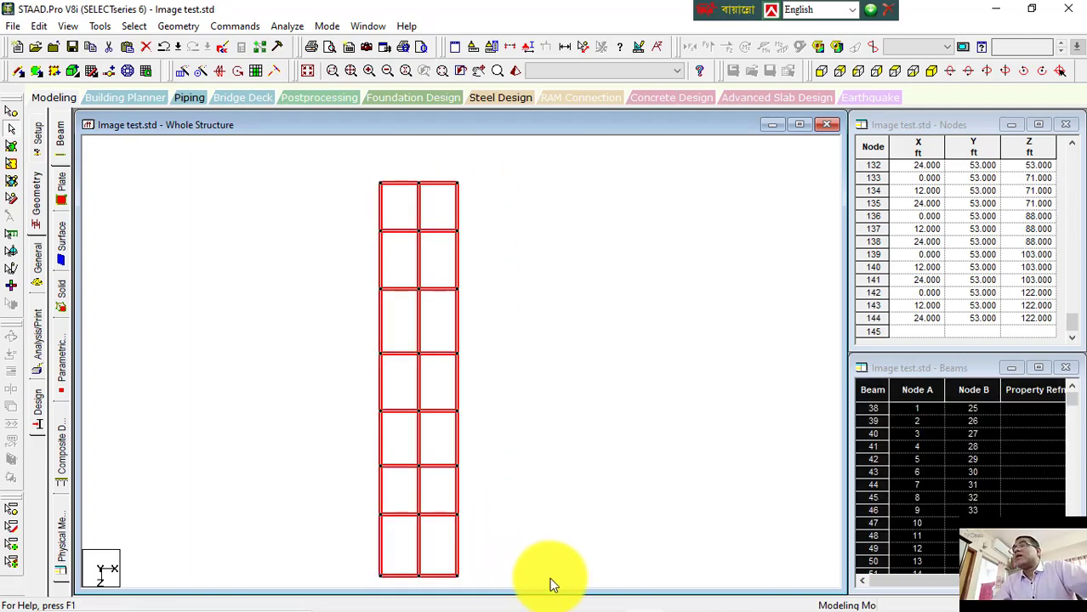
click(555, 401)
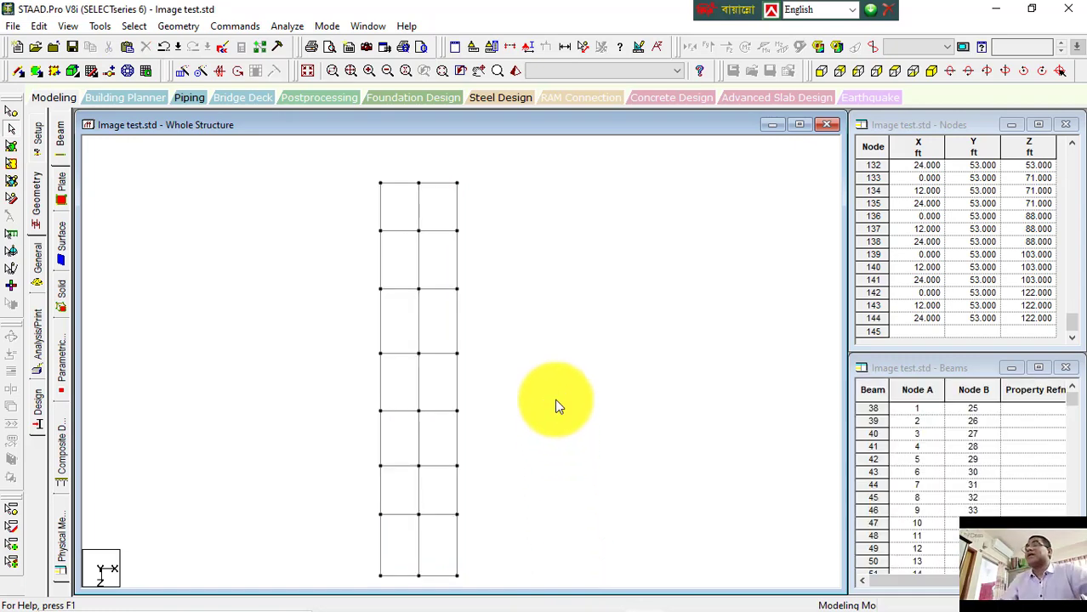
click(73, 29)
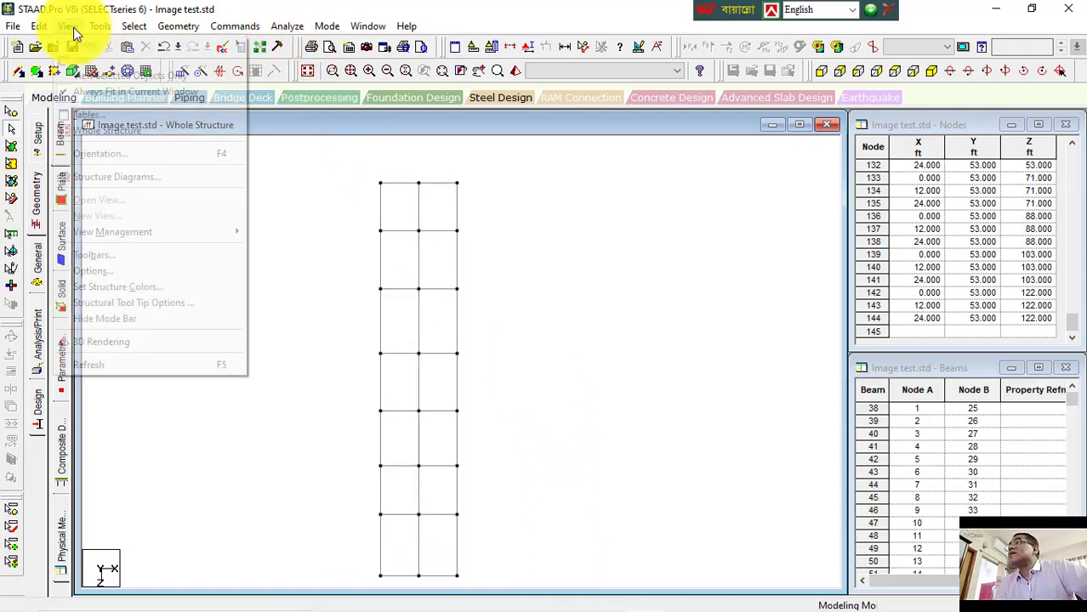
click(343, 184)
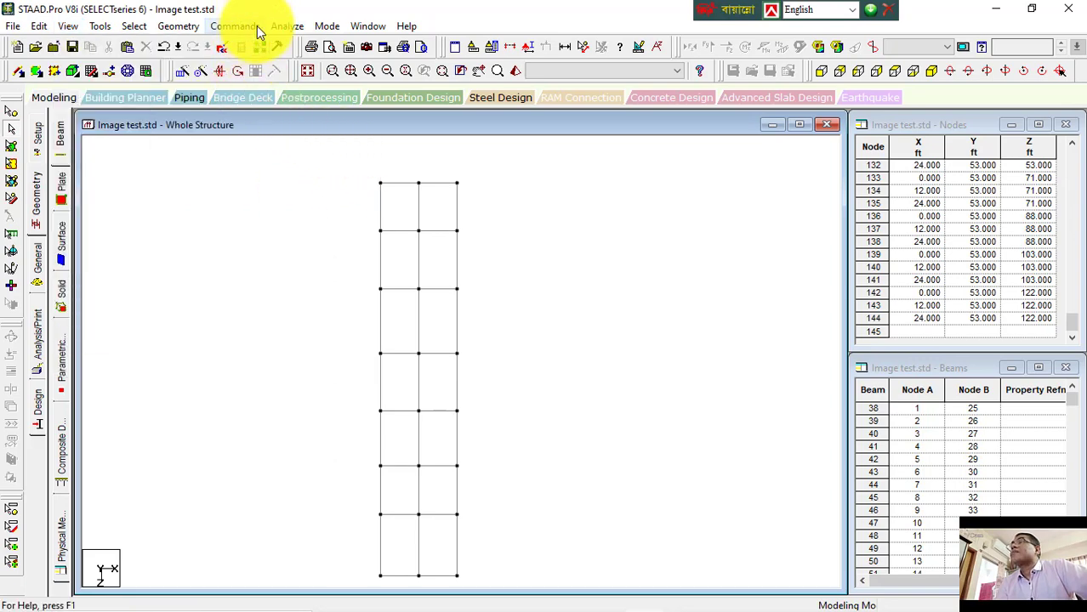
click(176, 25)
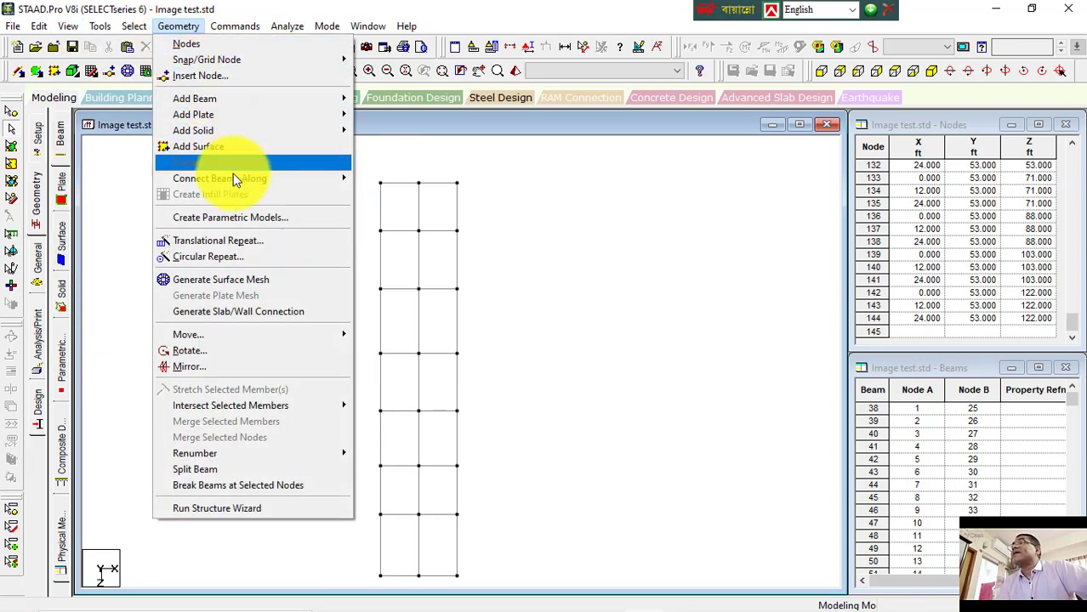
mouse_move(238, 182)
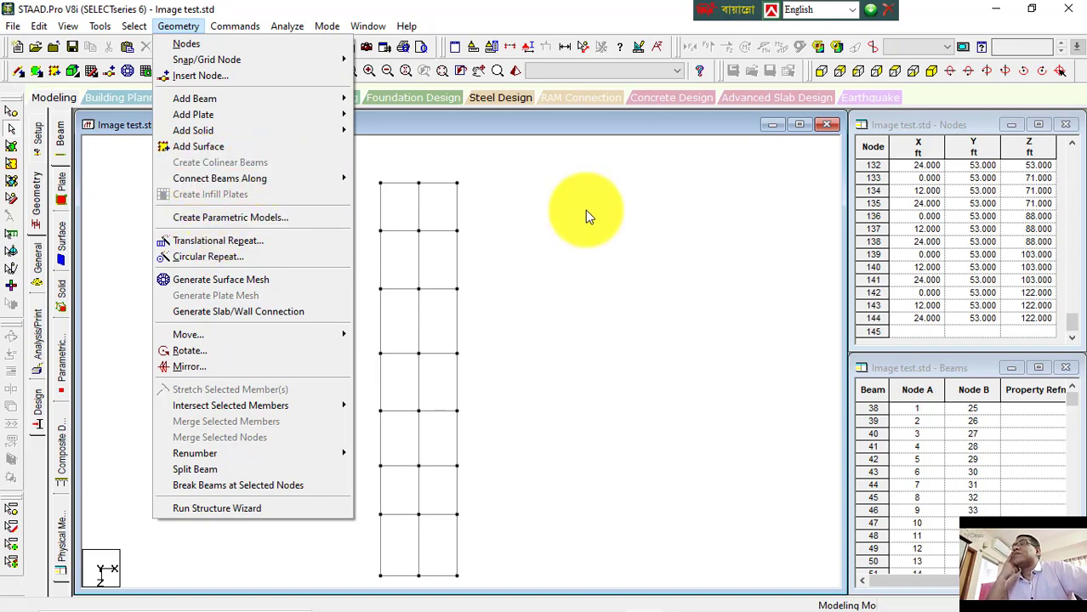
click(553, 211)
drag(367, 162, 521, 582)
click(193, 25)
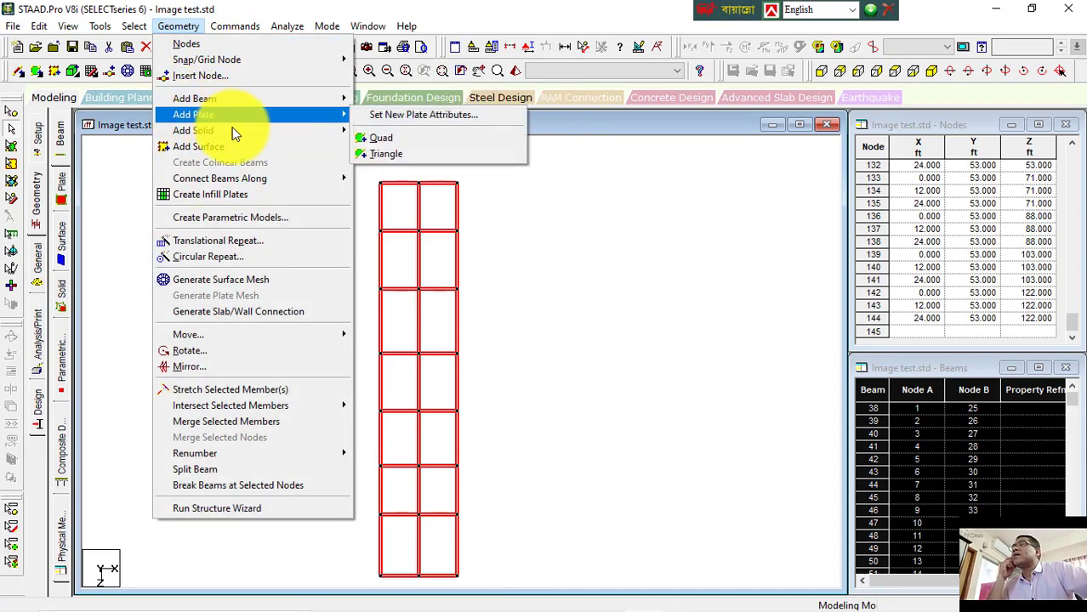
click(510, 213)
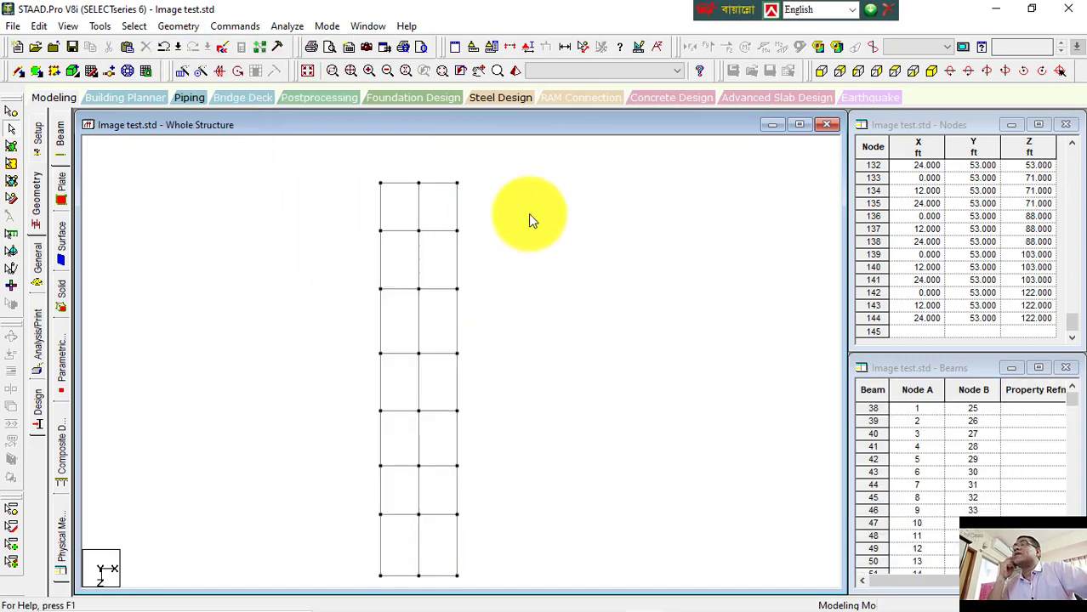
Step: Switch to isometric view, select the corner node #96 and paste a copy of it offset 10 ft along Z
click(931, 71)
drag(204, 205, 677, 530)
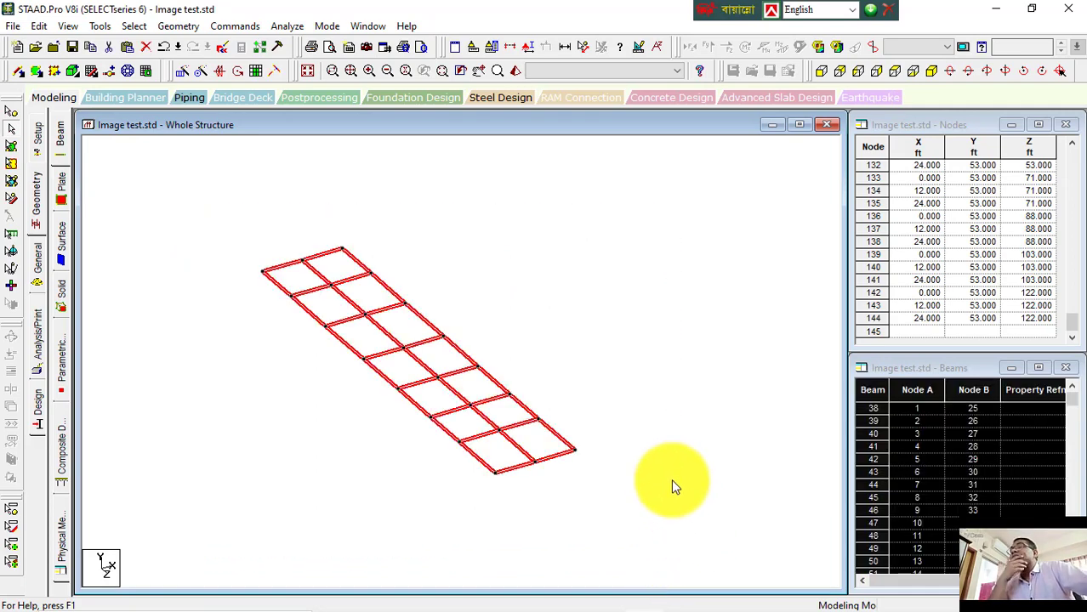
click(655, 442)
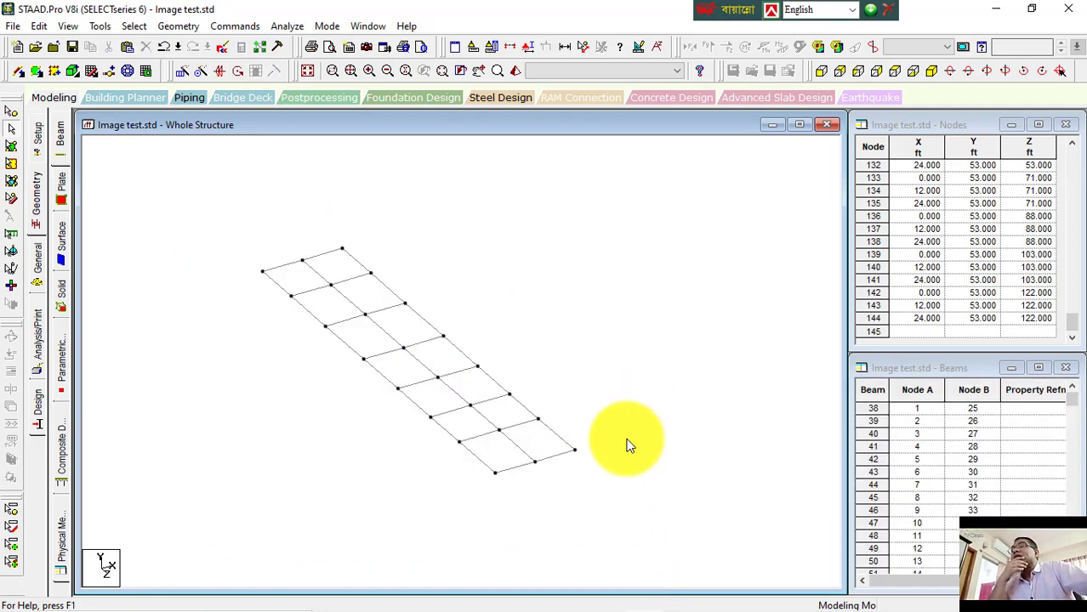
click(10, 113)
click(568, 465)
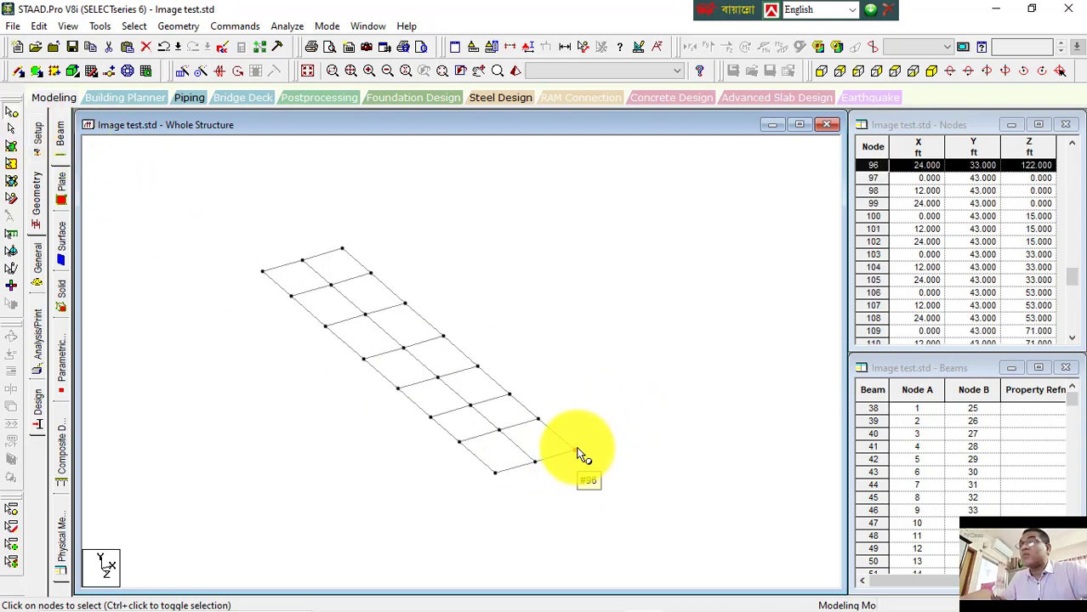
key(ctrl+v)
double_click(478, 366)
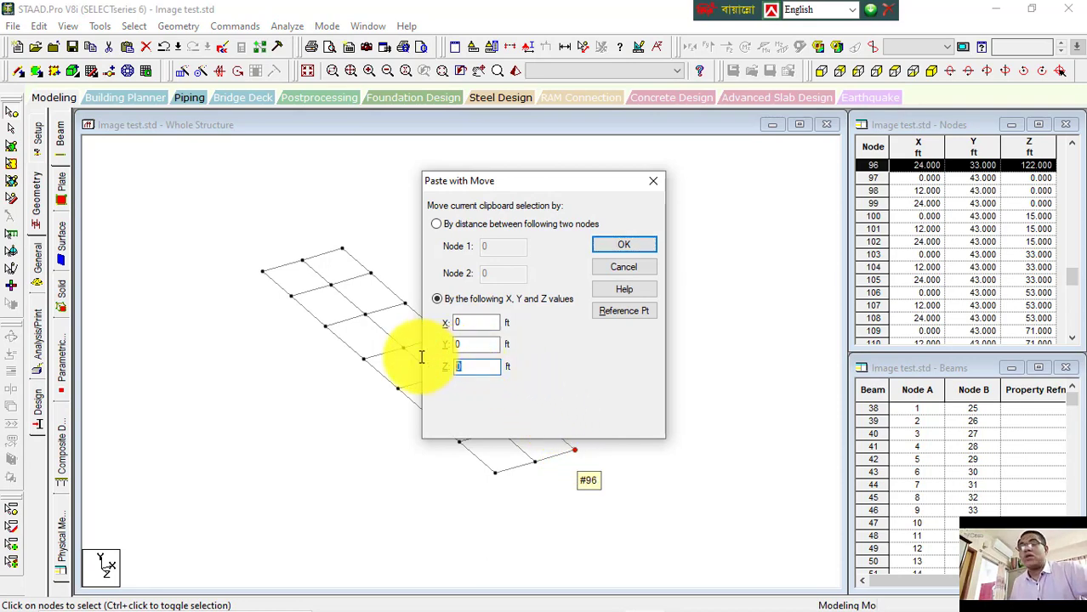
text(10)
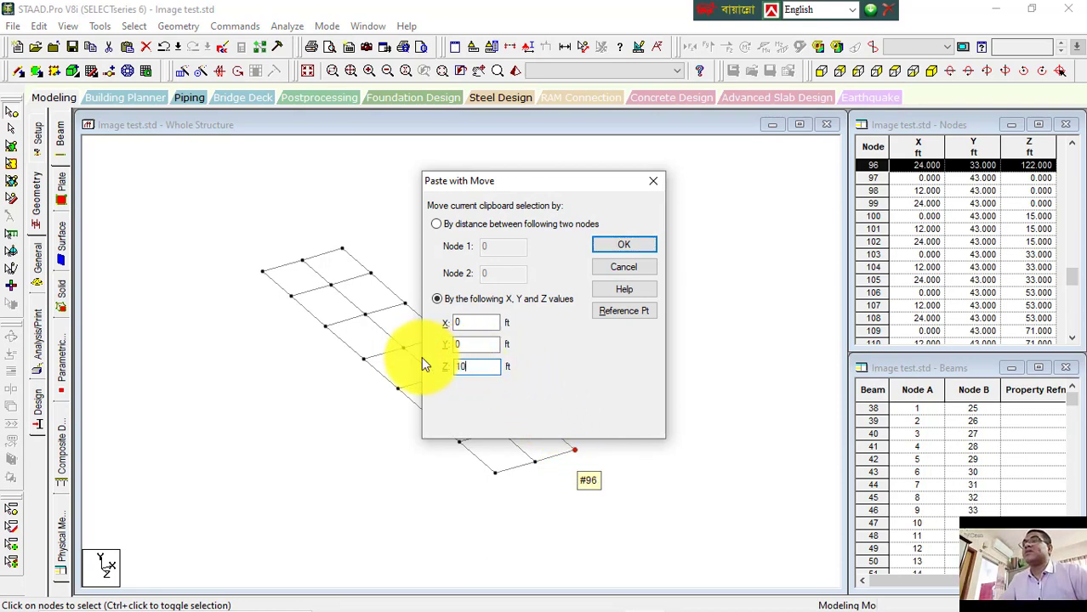
click(621, 247)
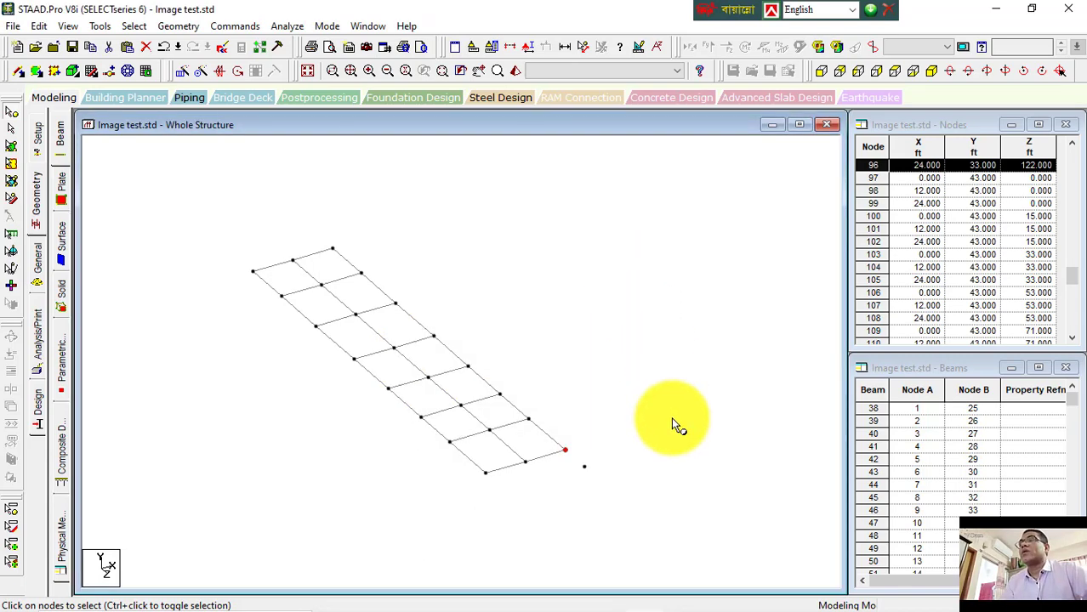
Step: Select the end nodes together with the new node and try to create colinear beams through them
click(656, 470)
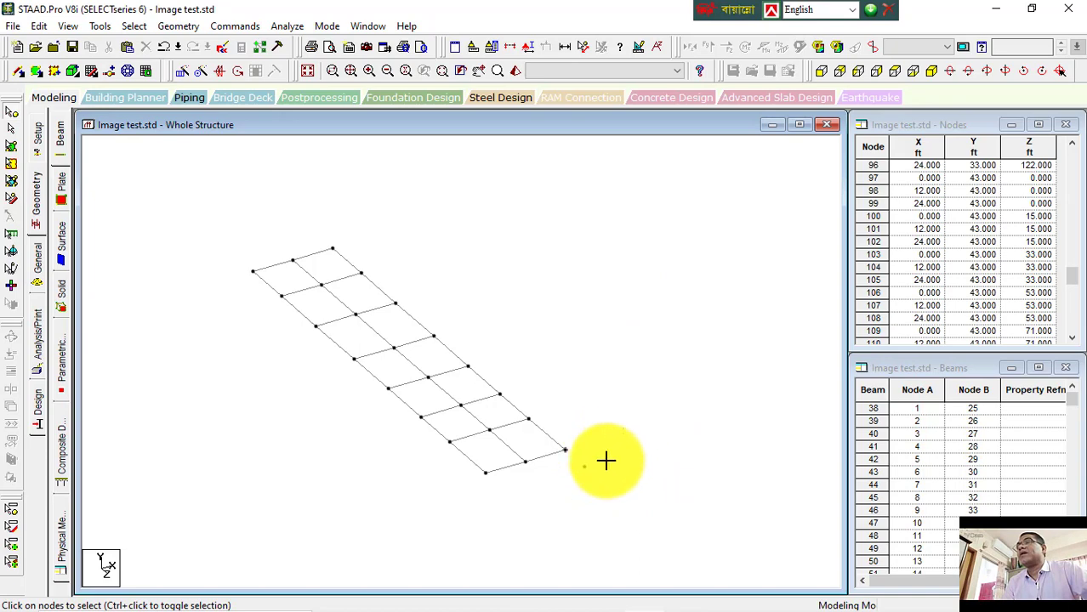
drag(623, 428, 435, 553)
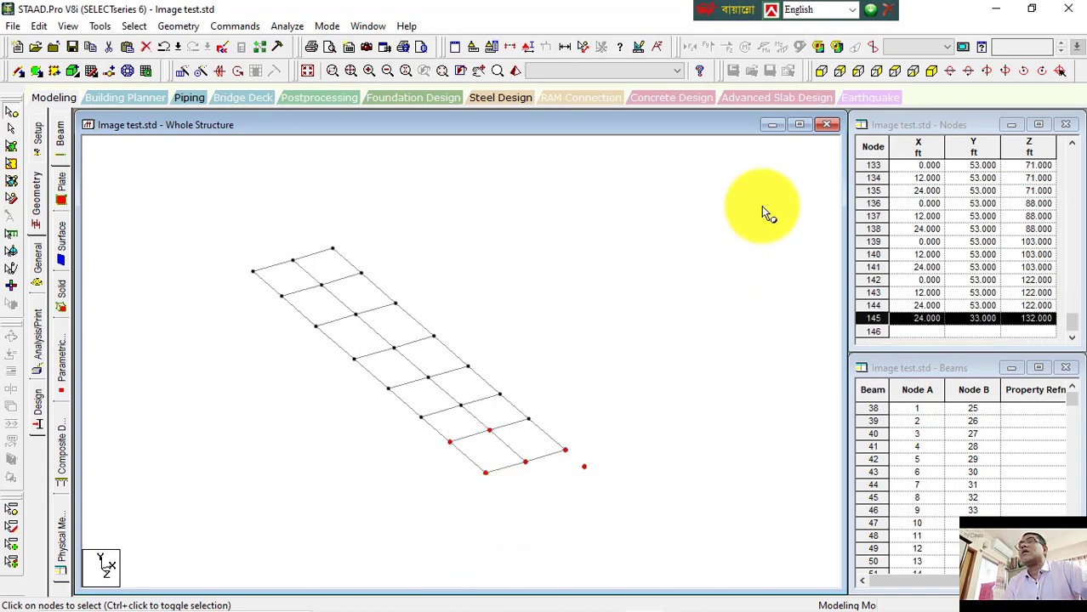
click(895, 72)
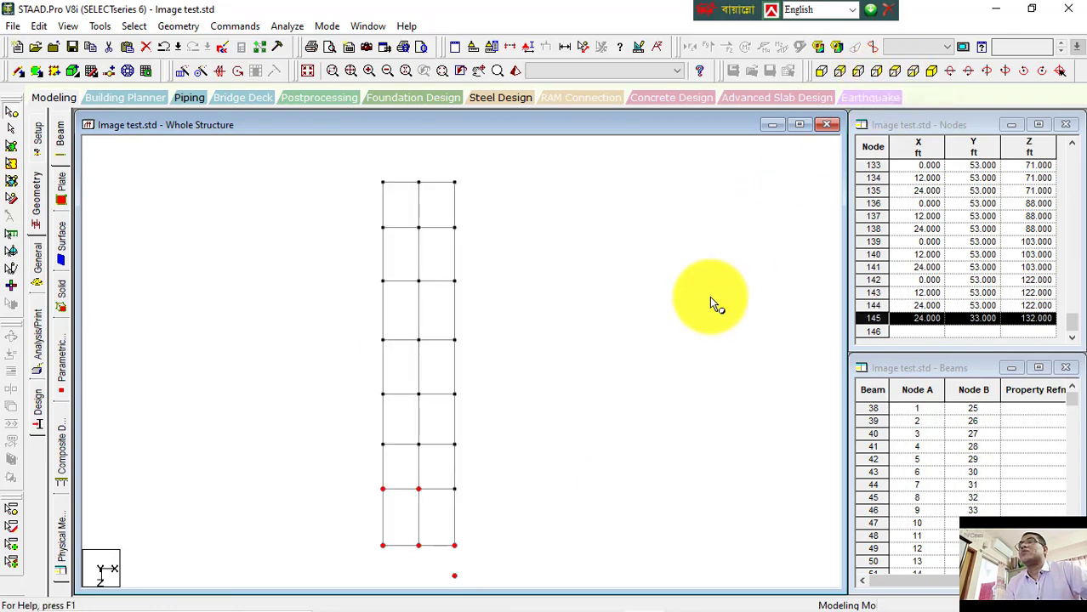
click(646, 340)
drag(522, 510, 348, 437)
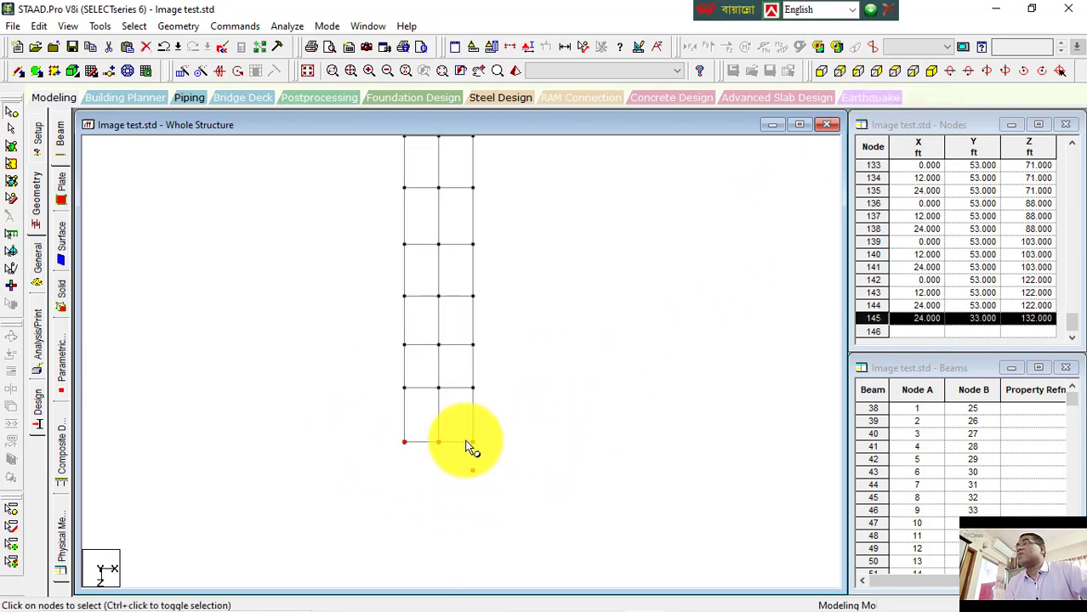
click(179, 26)
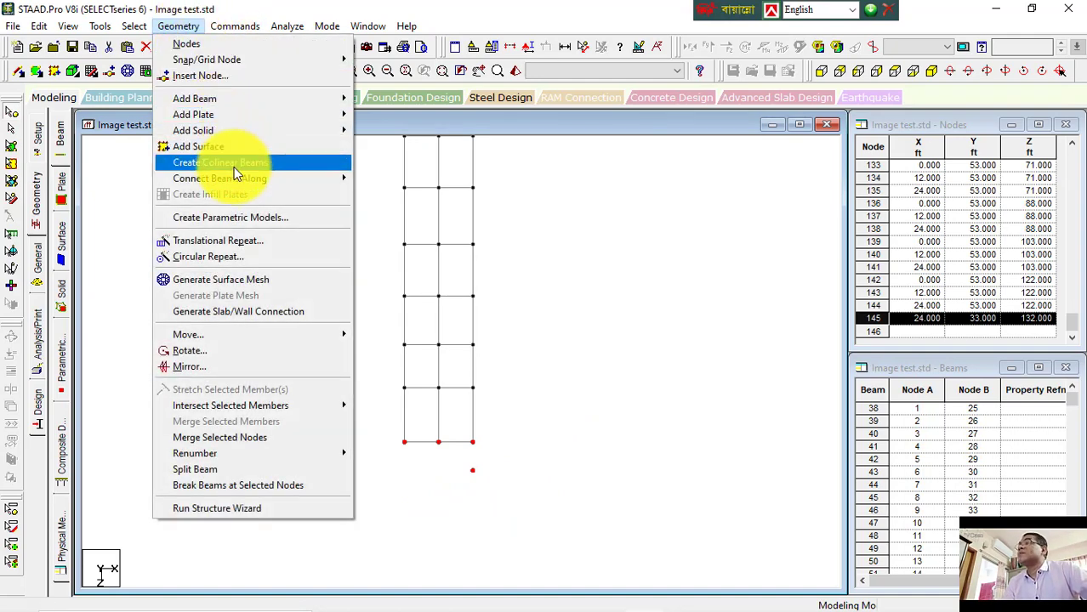
click(233, 164)
click(644, 348)
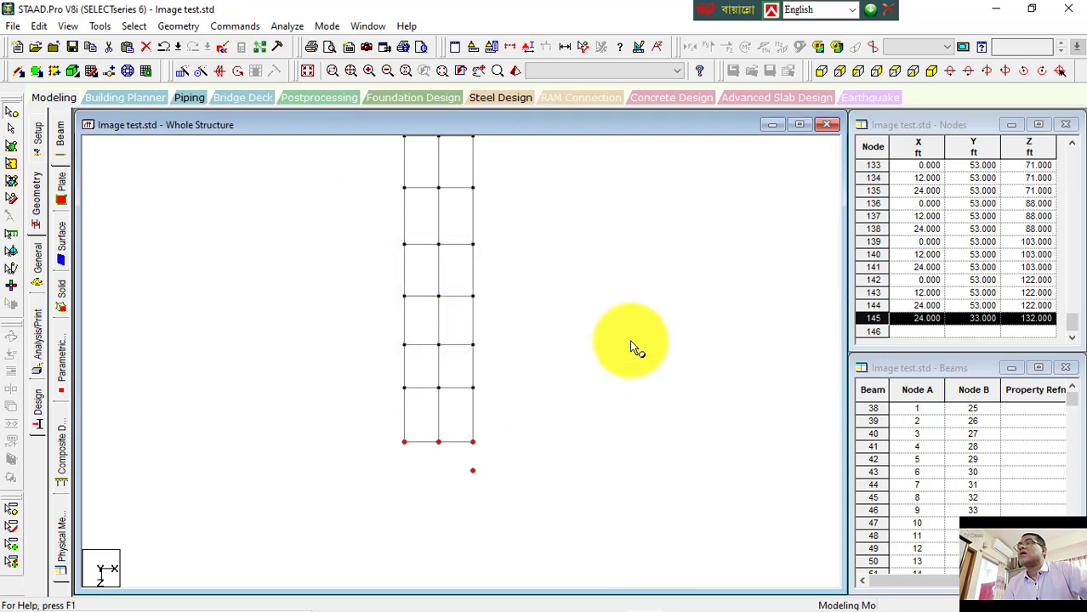
click(931, 71)
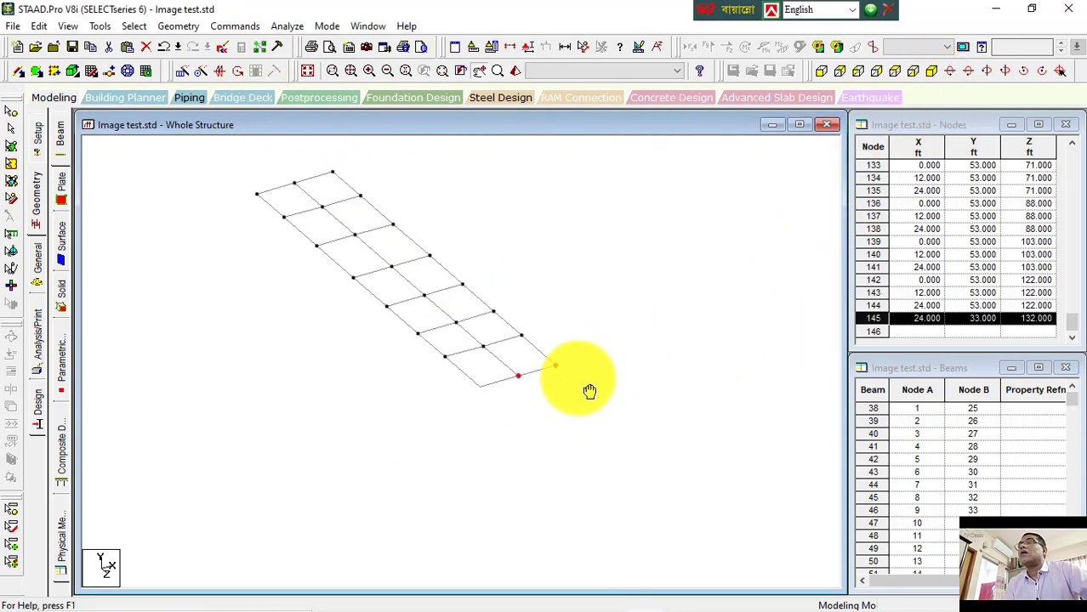
click(180, 25)
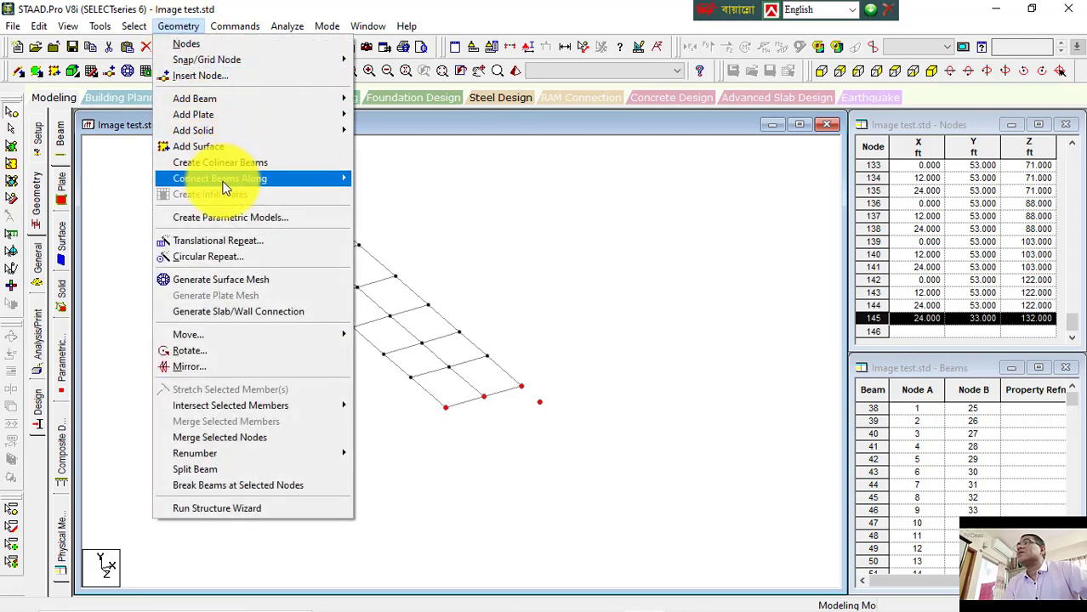
mouse_move(259, 178)
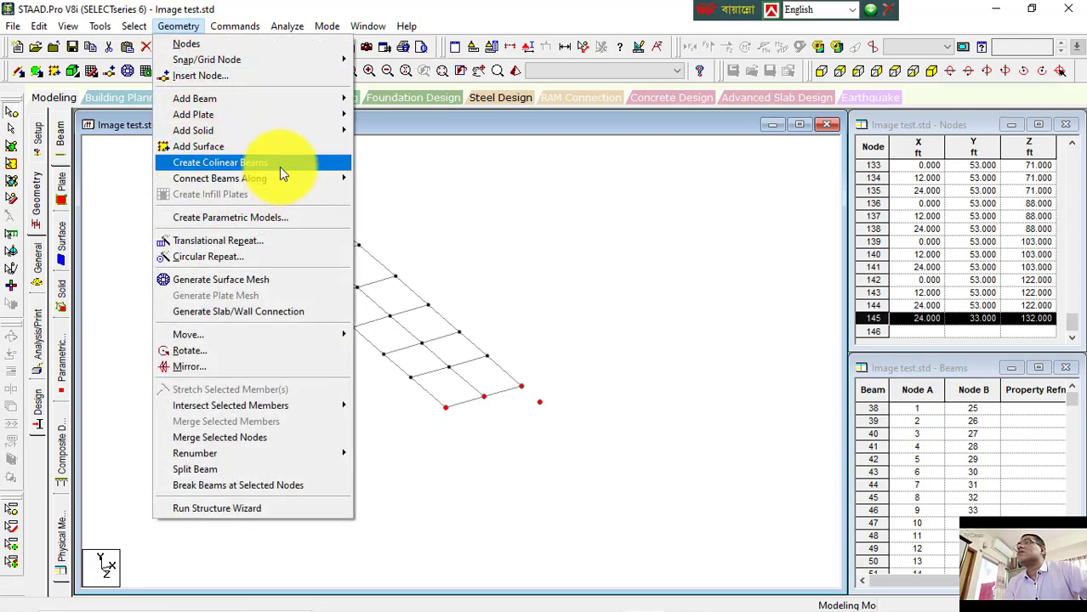
click(279, 167)
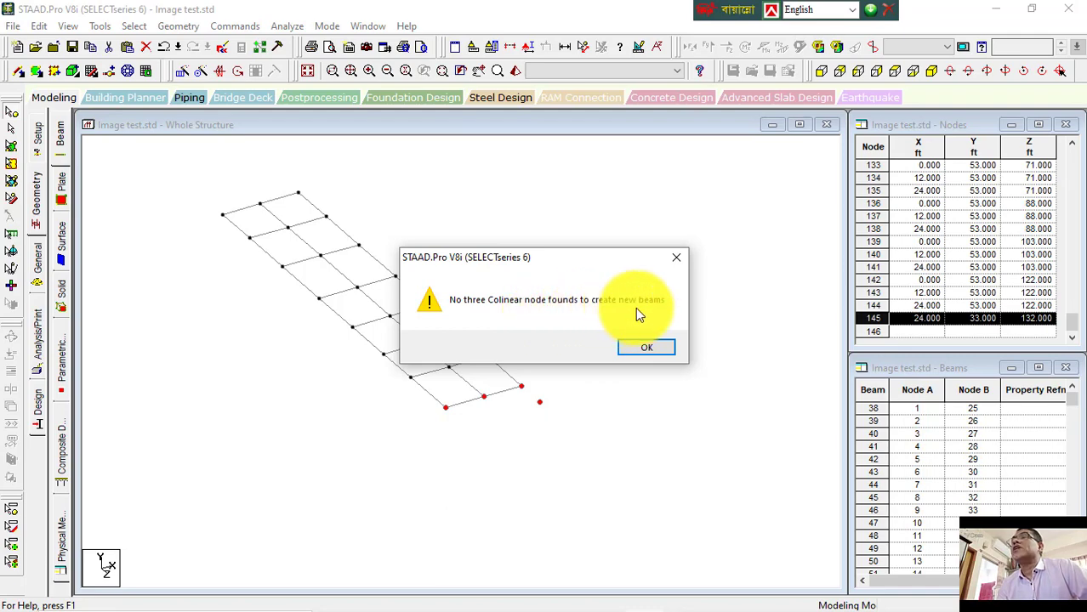
click(654, 348)
Step: Select node #145 and paste a copy of it offset 5 ft in X and 12 ft in Z
drag(589, 388, 528, 428)
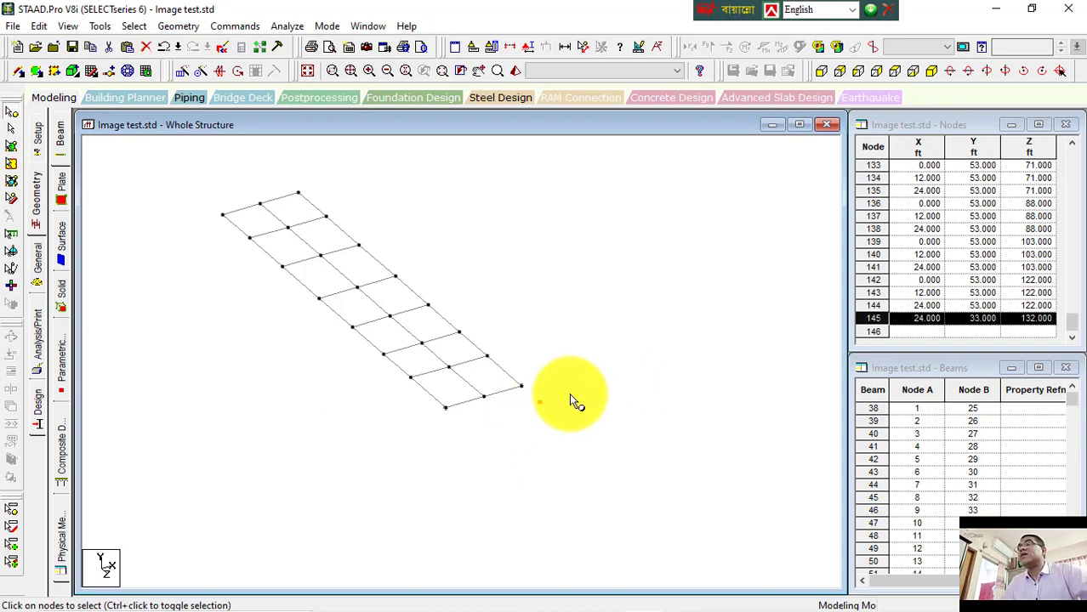
scroll(570, 396, up, 2)
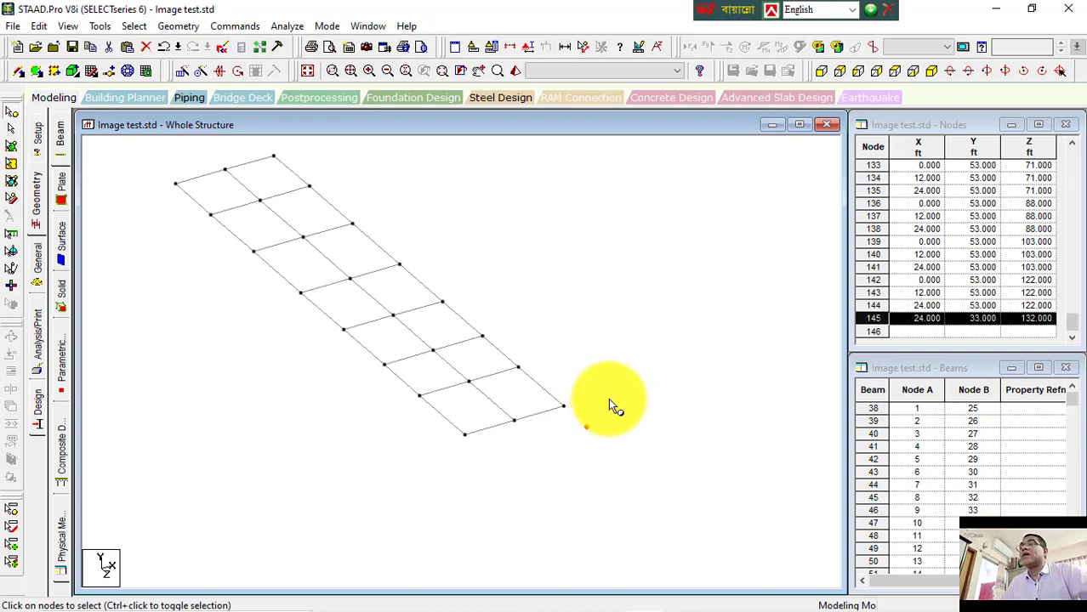
scroll(605, 406, up, 1)
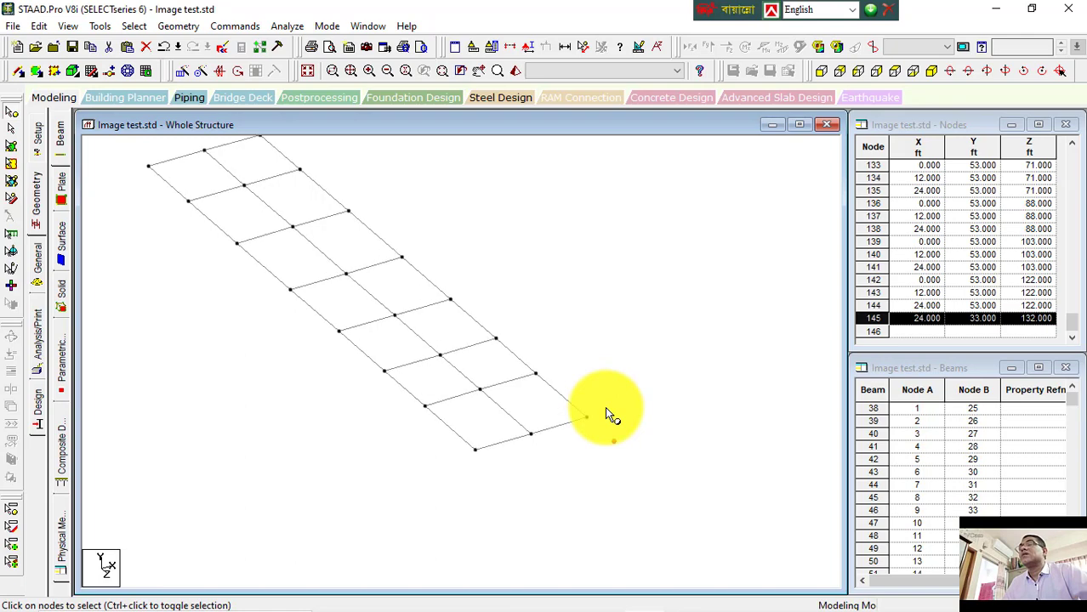
middle_drag(606, 415, 541, 429)
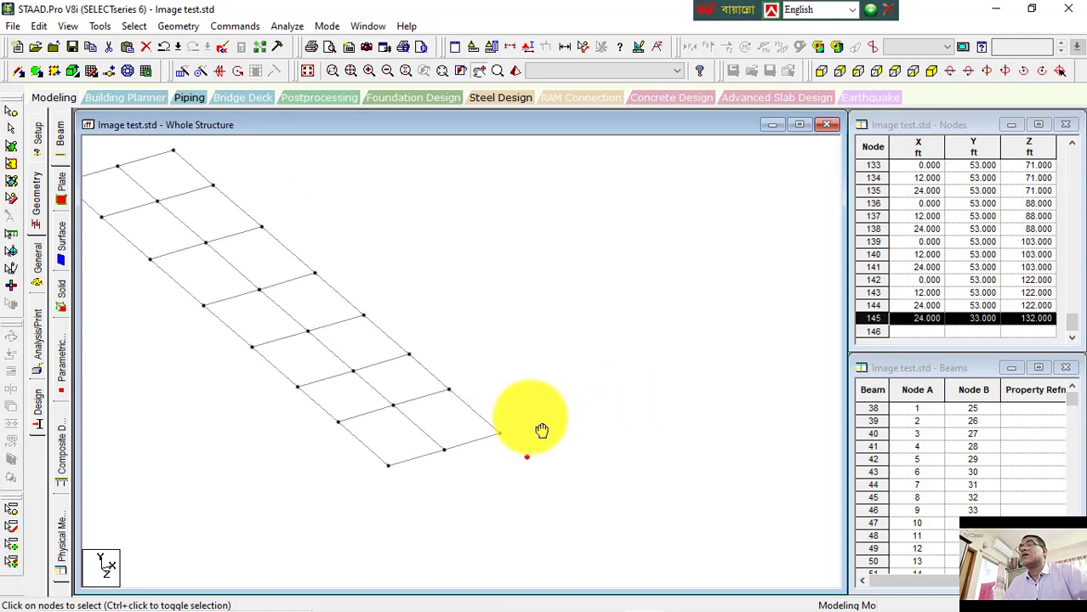
click(475, 409)
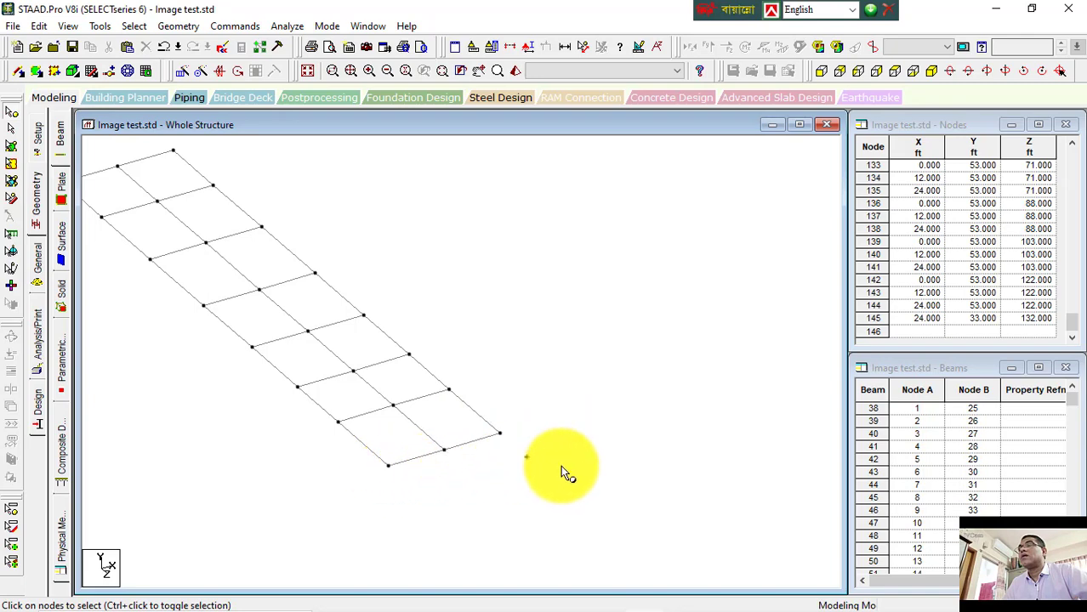
click(528, 456)
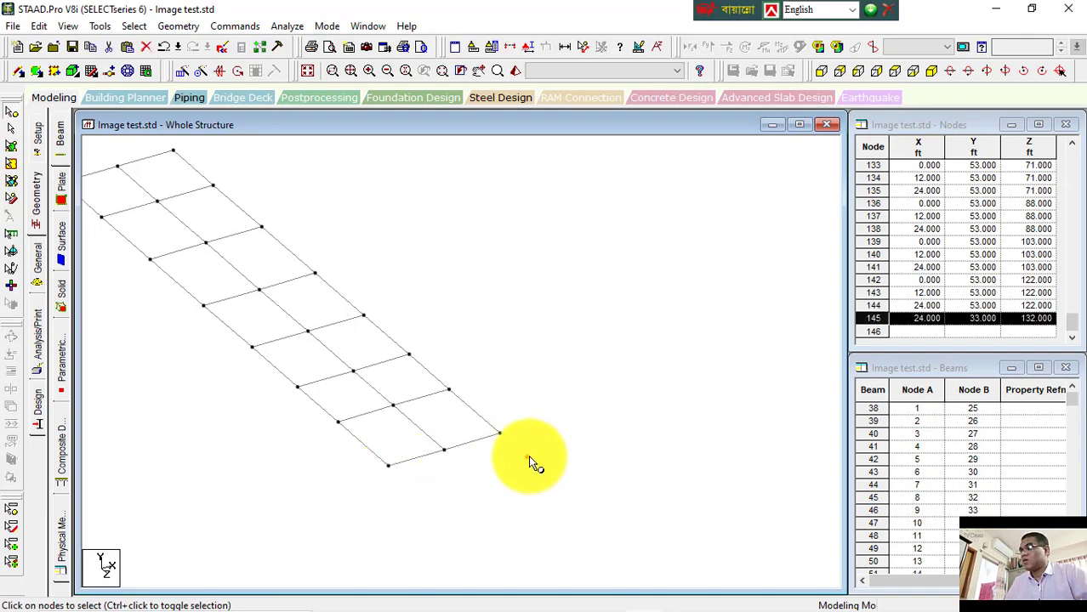
key(ctrl+v)
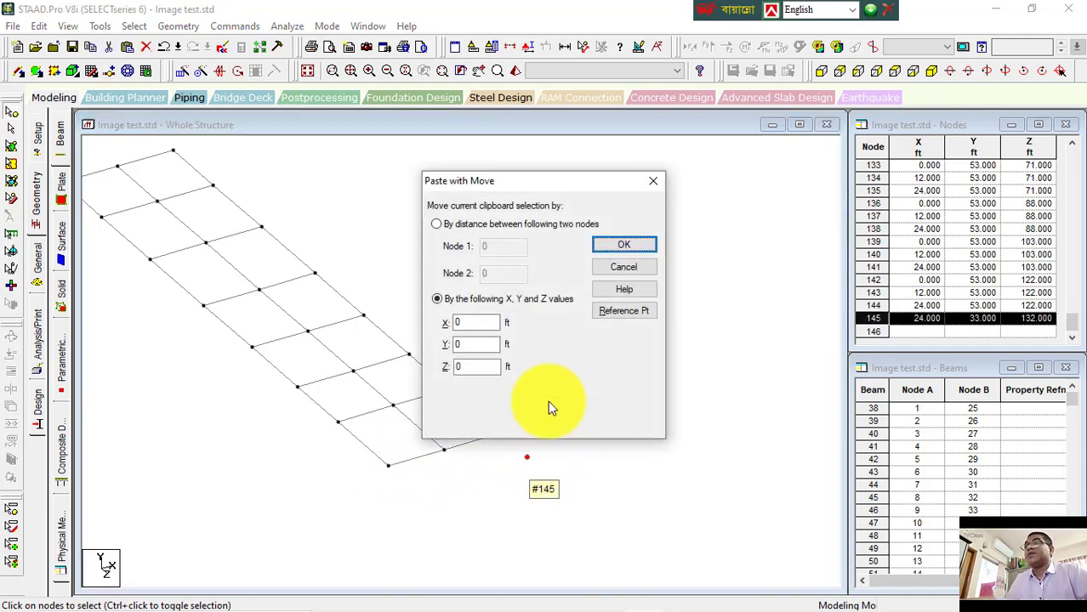
double_click(473, 322)
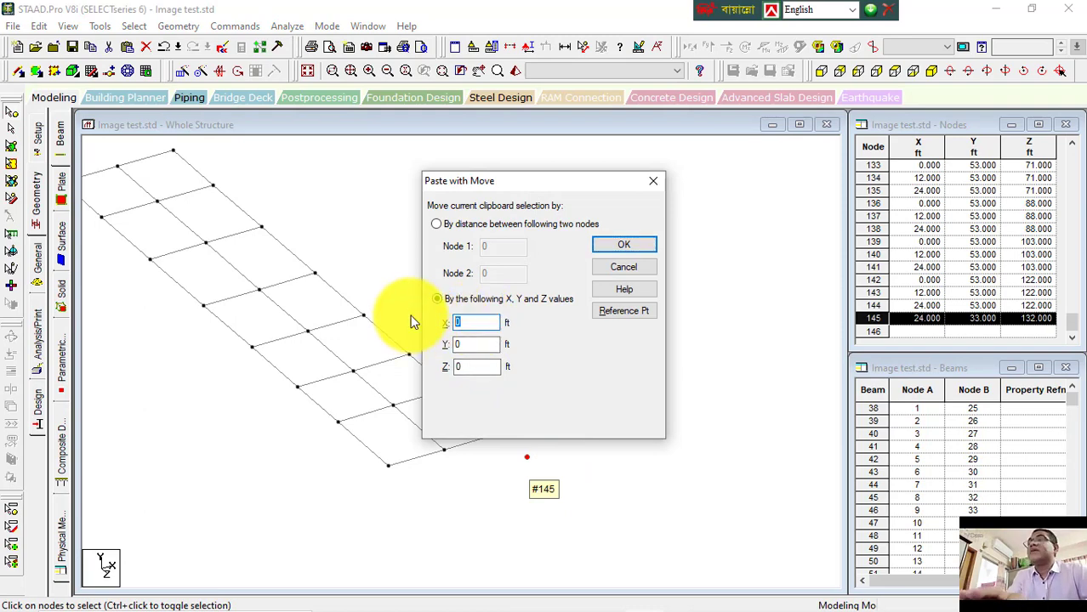
text(5)
drag(473, 368, 443, 366)
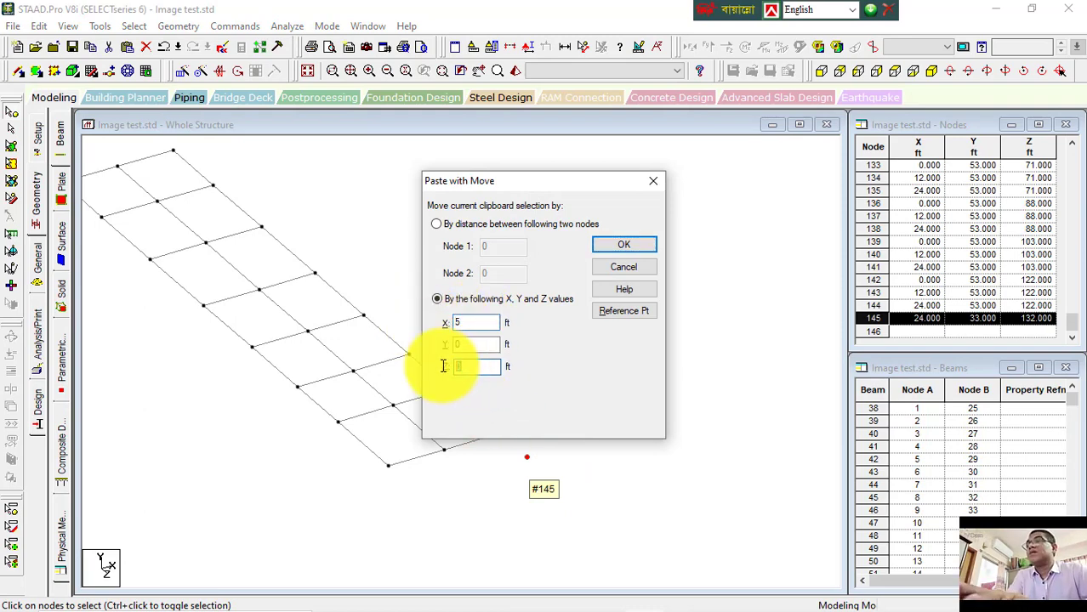
text(12)
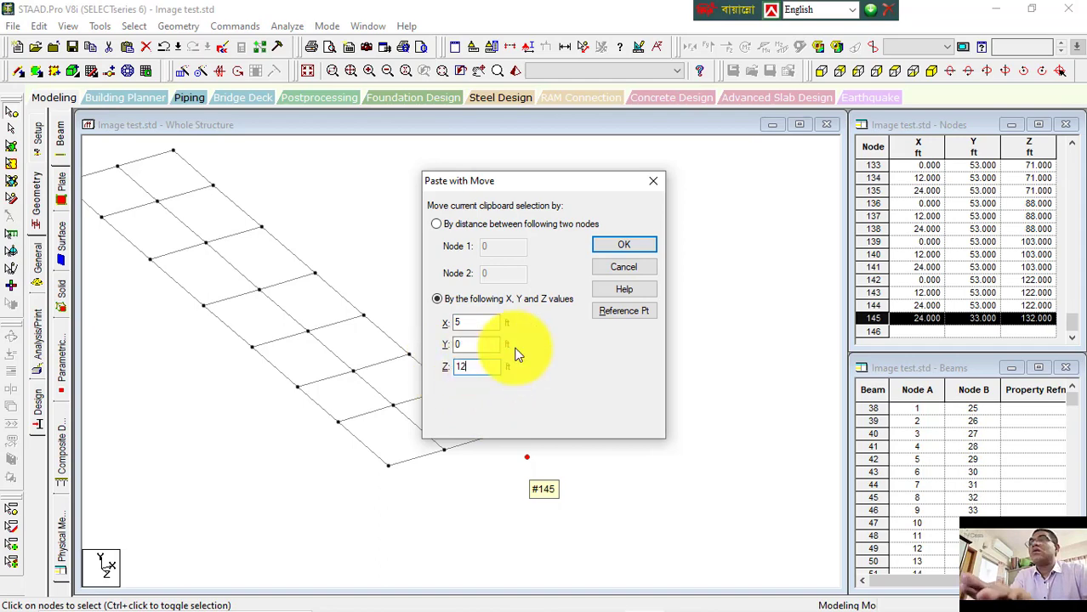
click(621, 245)
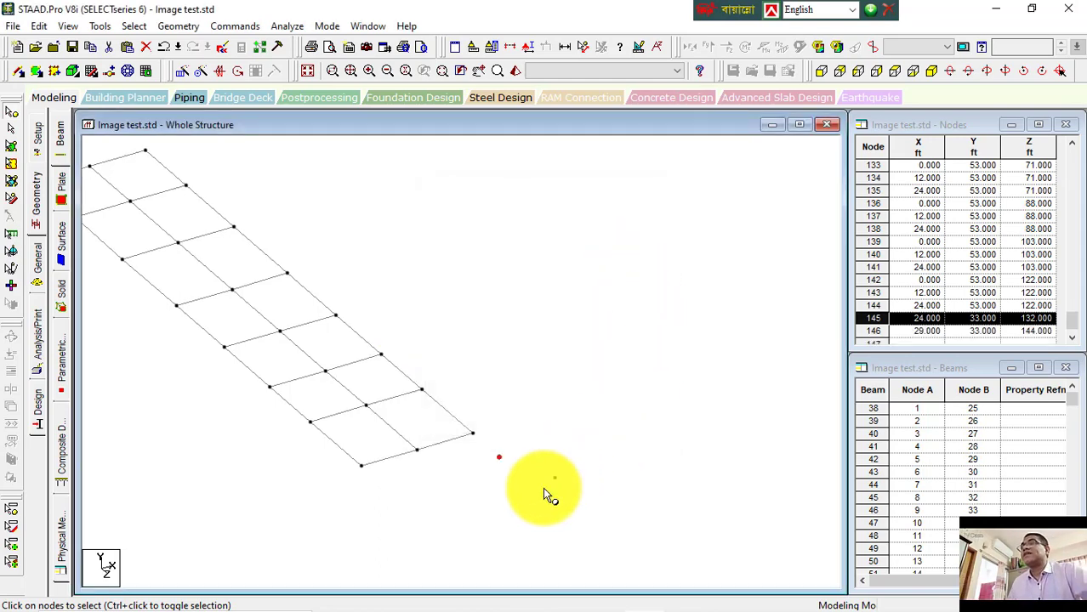
Step: Select the bottom-edge nodes together with both new nodes and try to create colinear beams through them
click(666, 458)
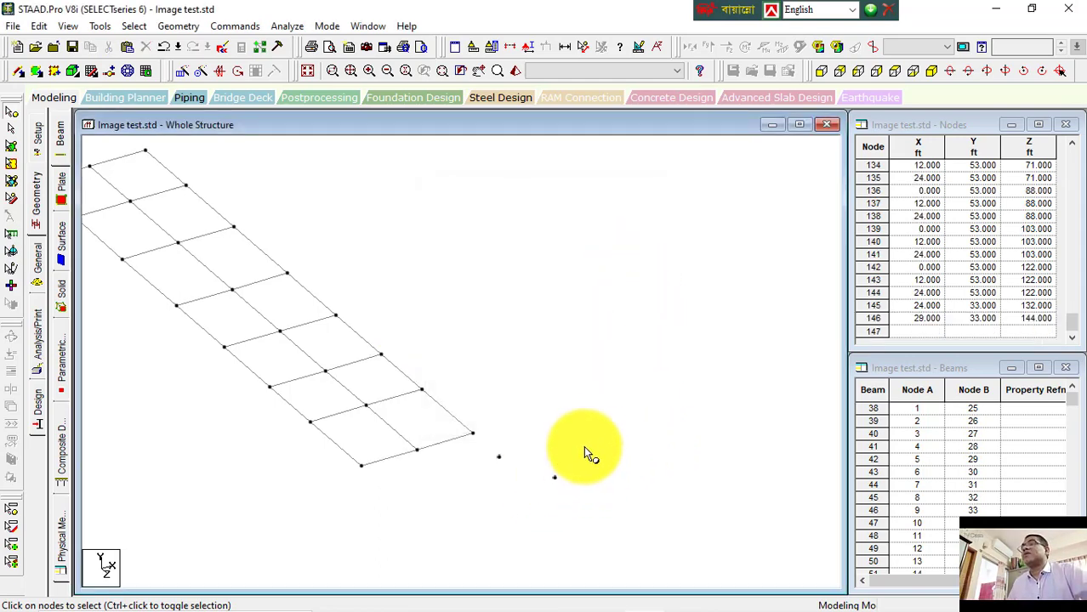
drag(324, 448, 626, 521)
click(197, 24)
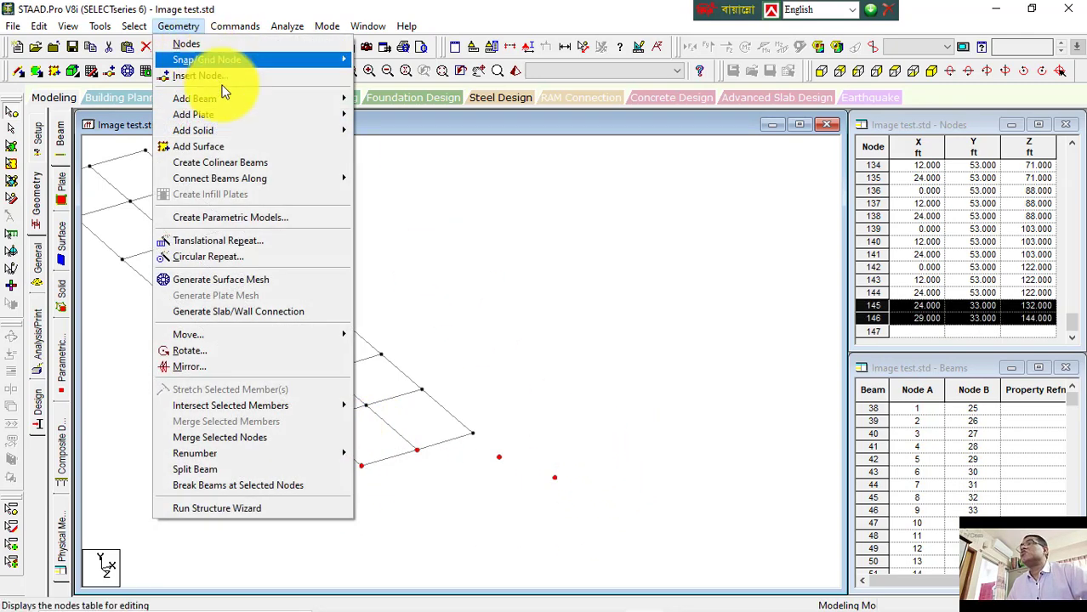
click(260, 163)
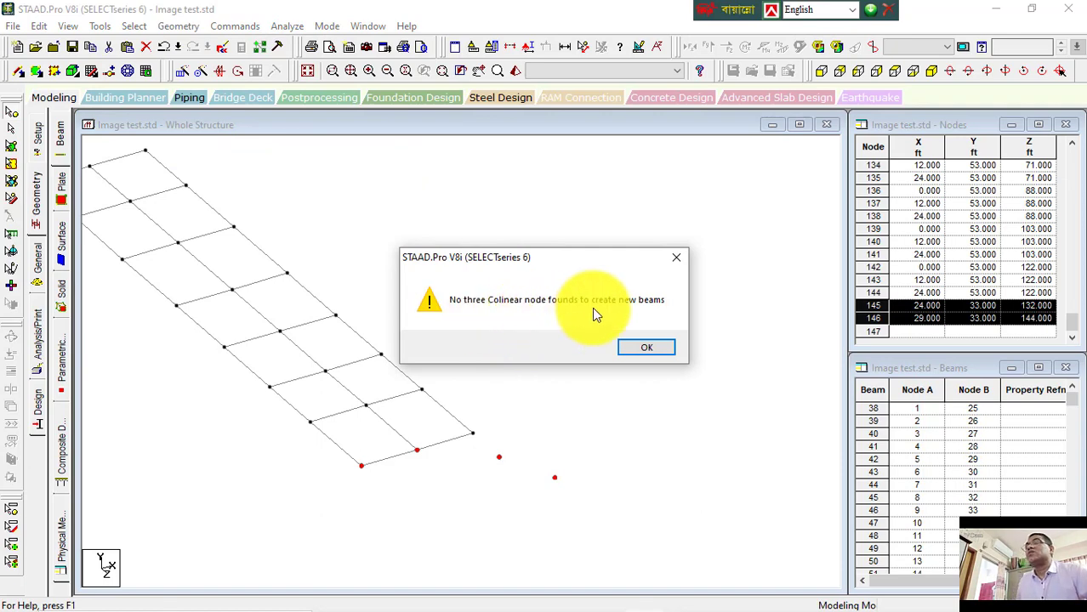
click(652, 349)
Step: Move the new node #146 up 2 ft in Y, allowing members to be split at moved nodes
click(631, 358)
drag(590, 453, 548, 508)
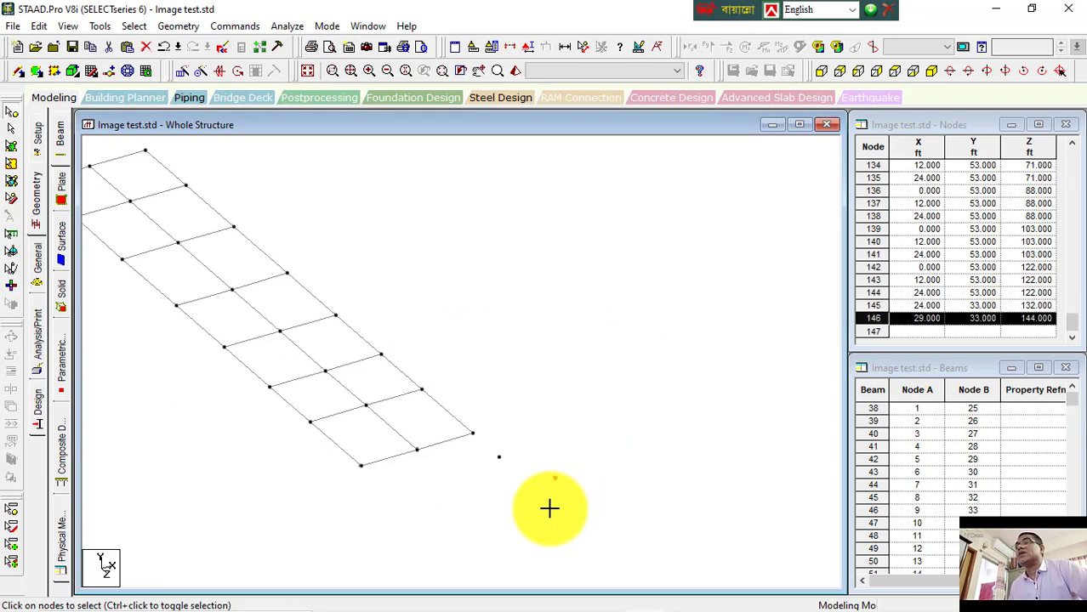
key(F2)
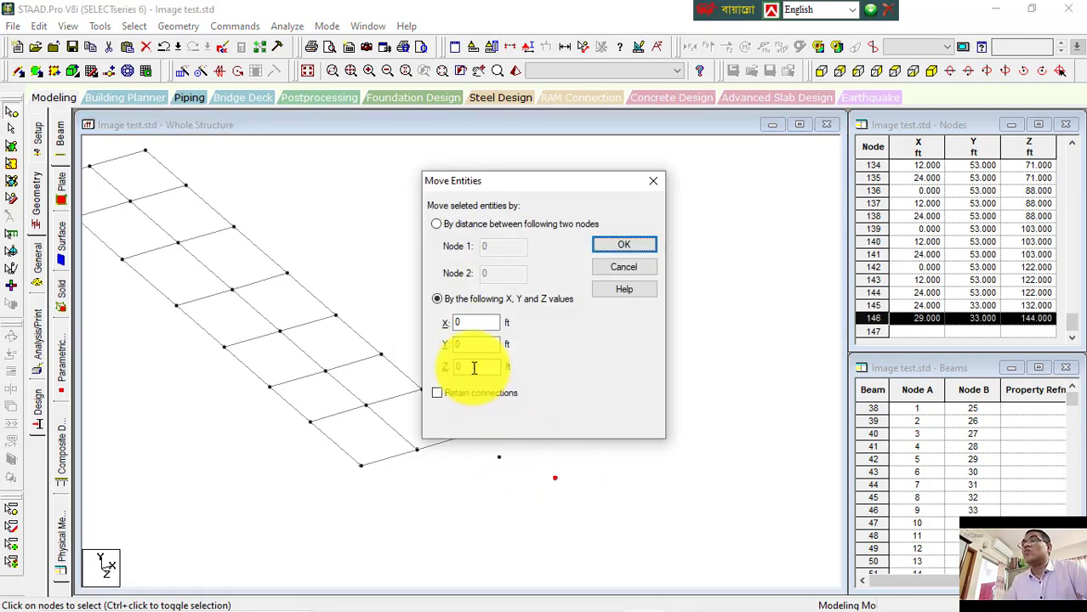
drag(474, 346, 442, 345)
text(2)
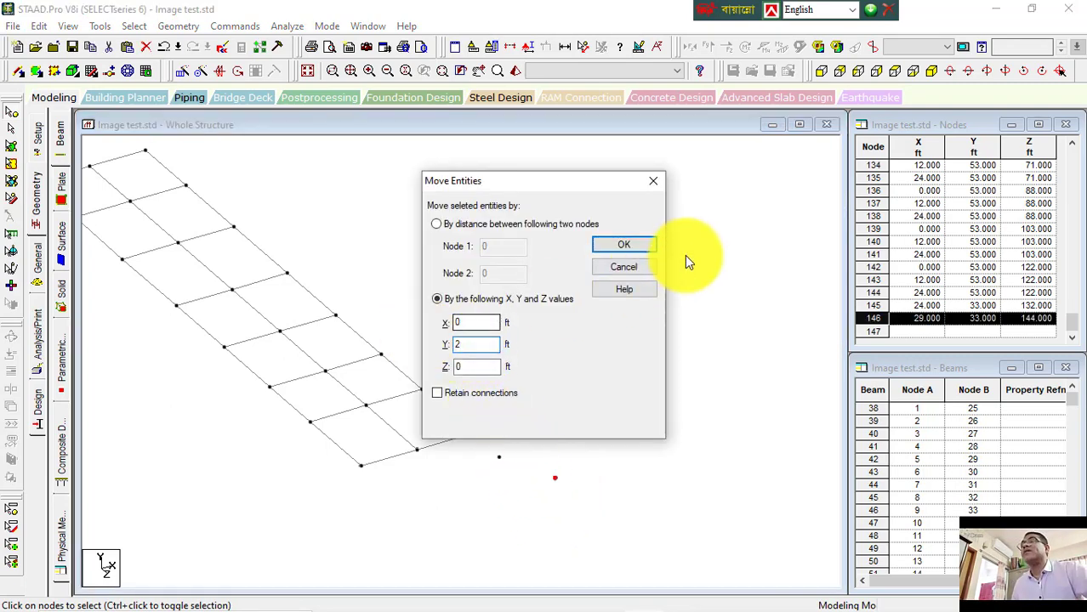
click(629, 244)
click(613, 354)
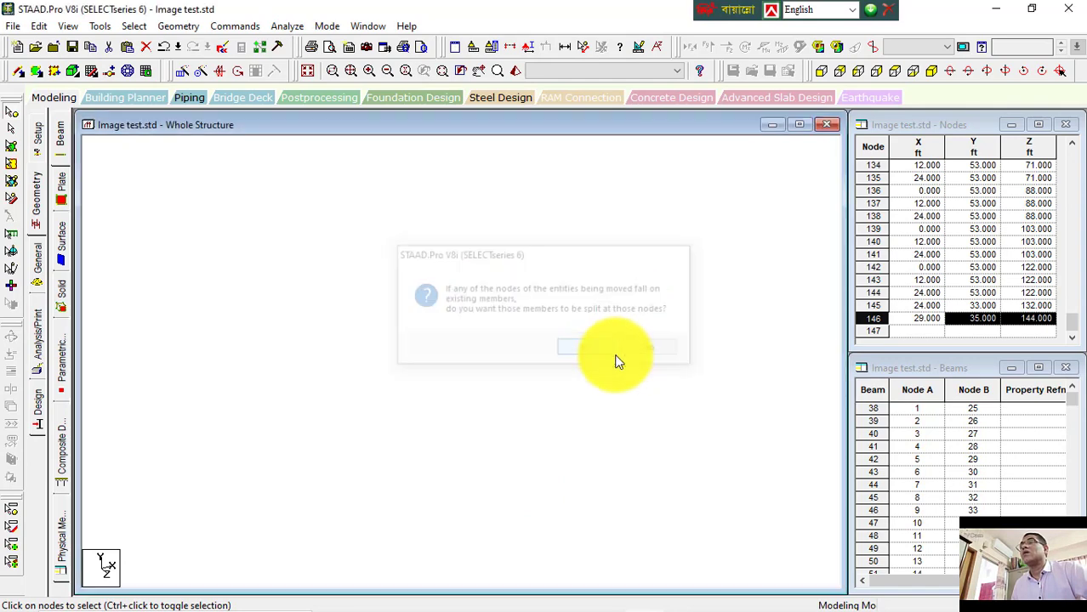
Step: Select the lower nodes again and try once more to create colinear beams through them
drag(605, 429, 353, 534)
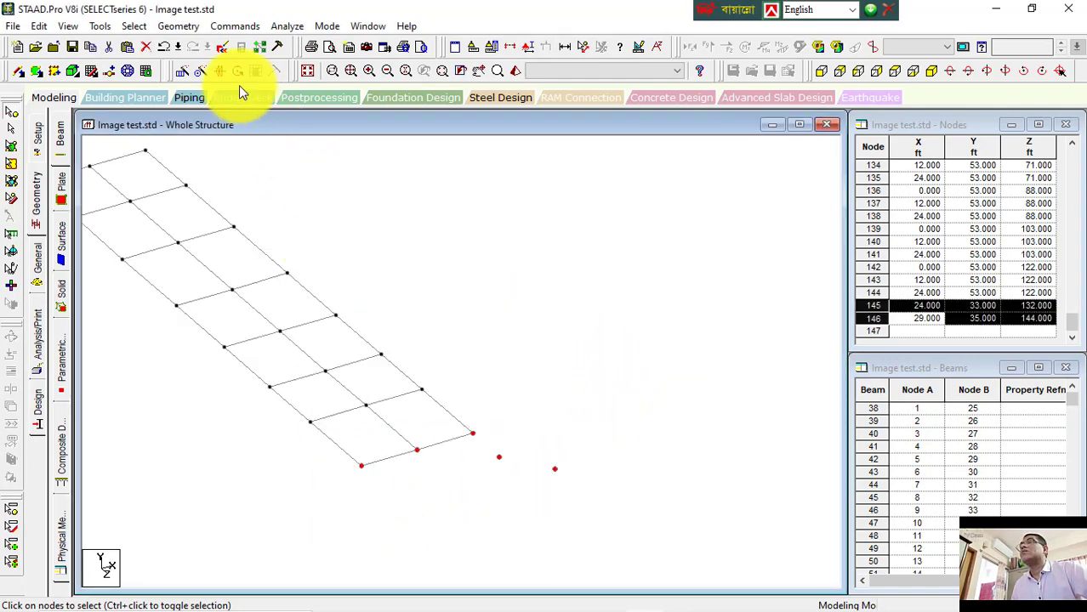
click(180, 25)
click(256, 162)
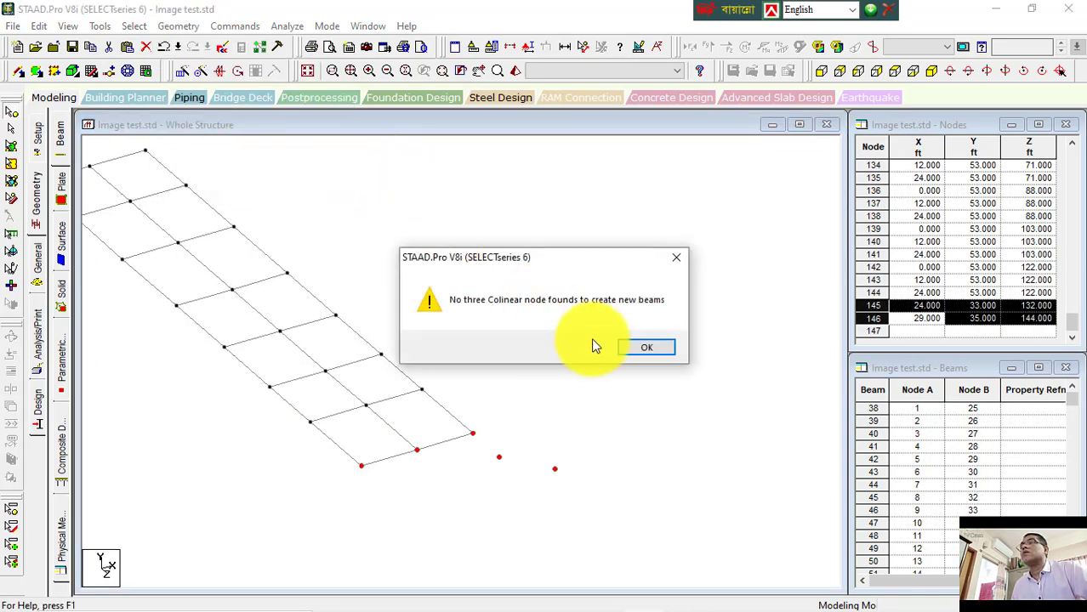
click(629, 346)
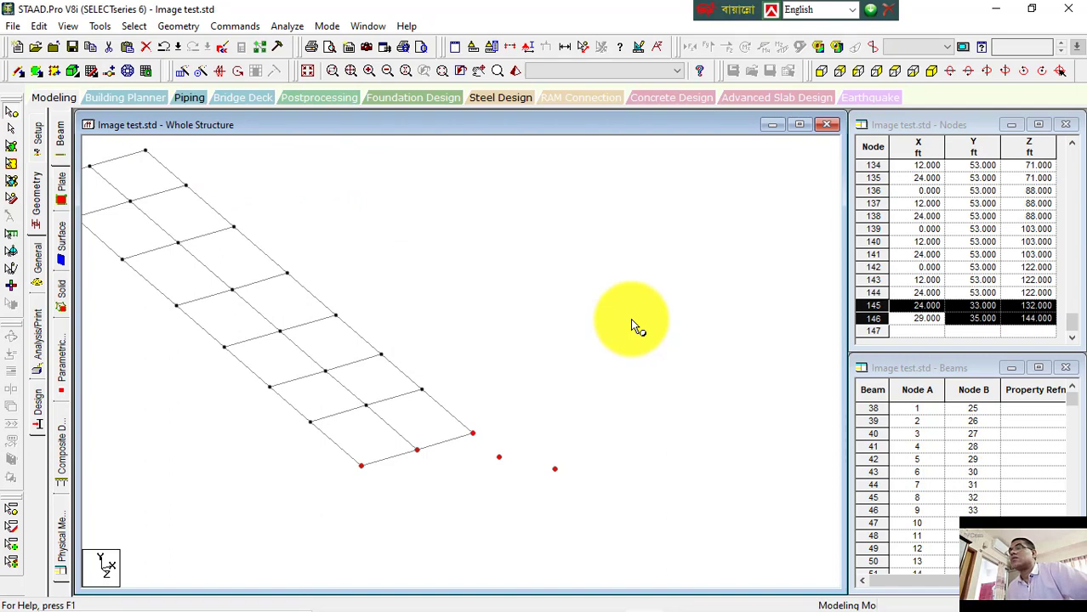
Step: Select all nodes of the structure and create colinear beams through them
click(630, 327)
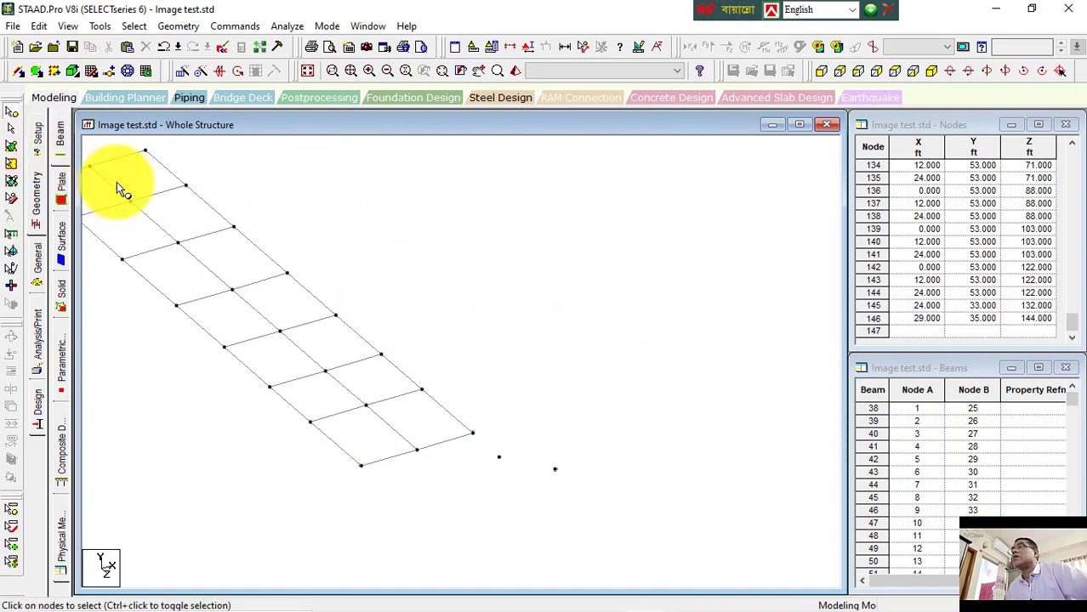
middle_drag(120, 183, 197, 207)
drag(119, 166, 671, 531)
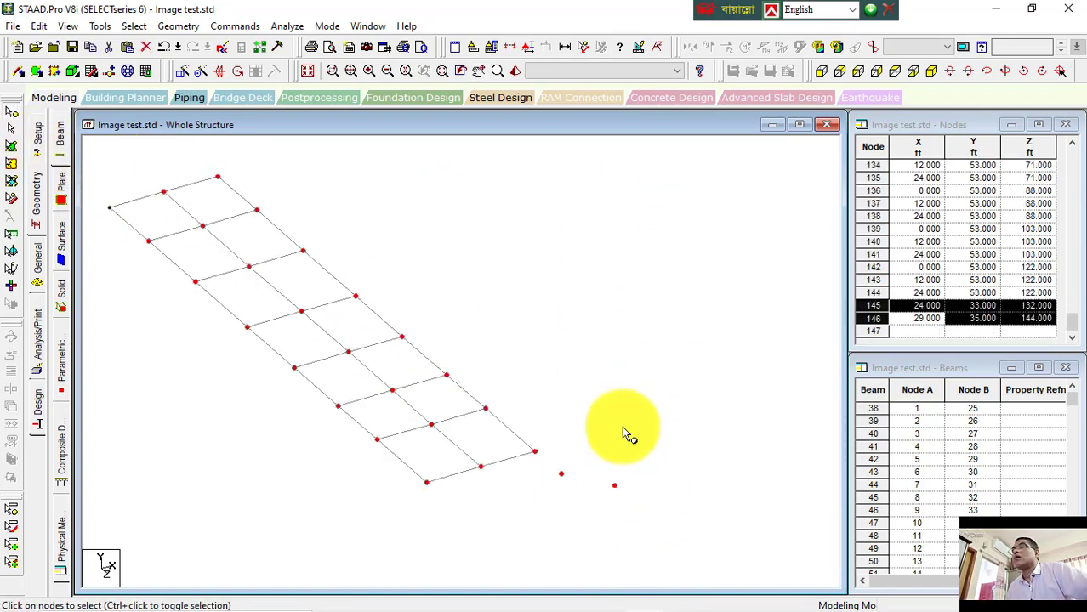
click(178, 26)
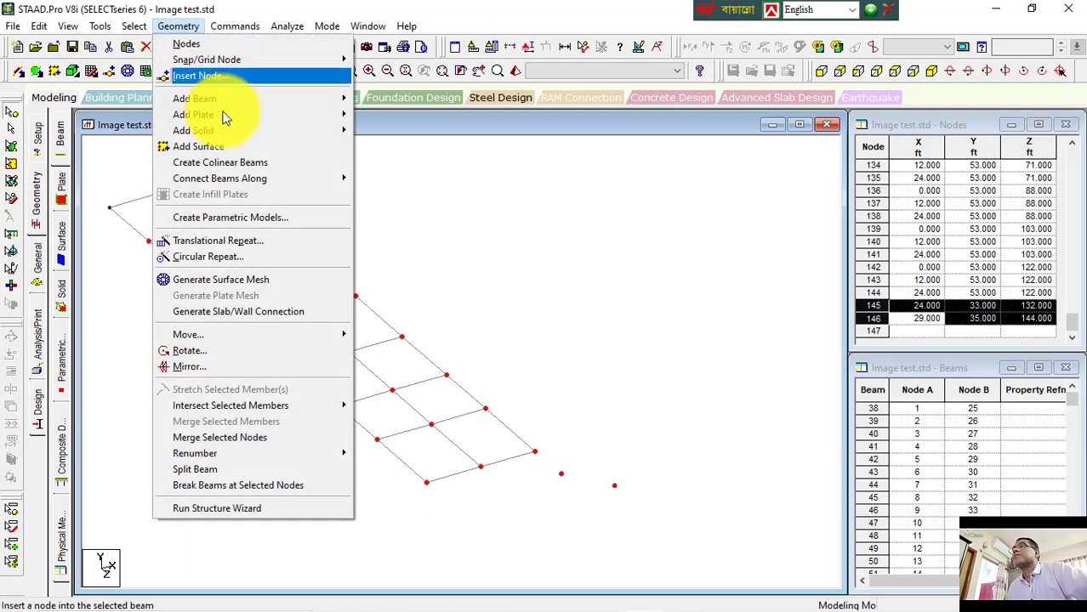
click(226, 162)
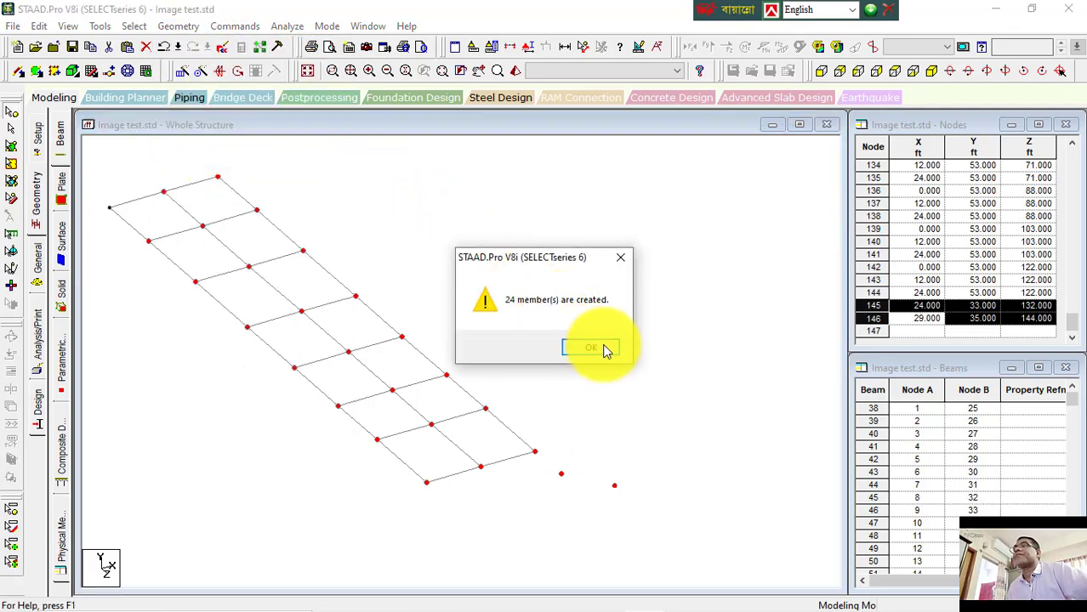
click(594, 351)
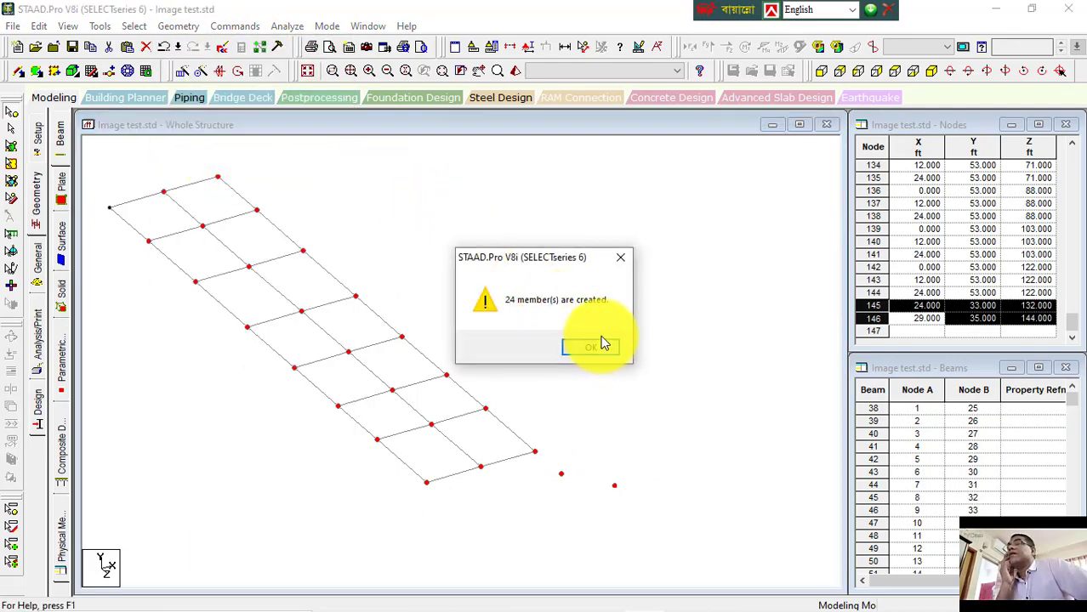
click(626, 263)
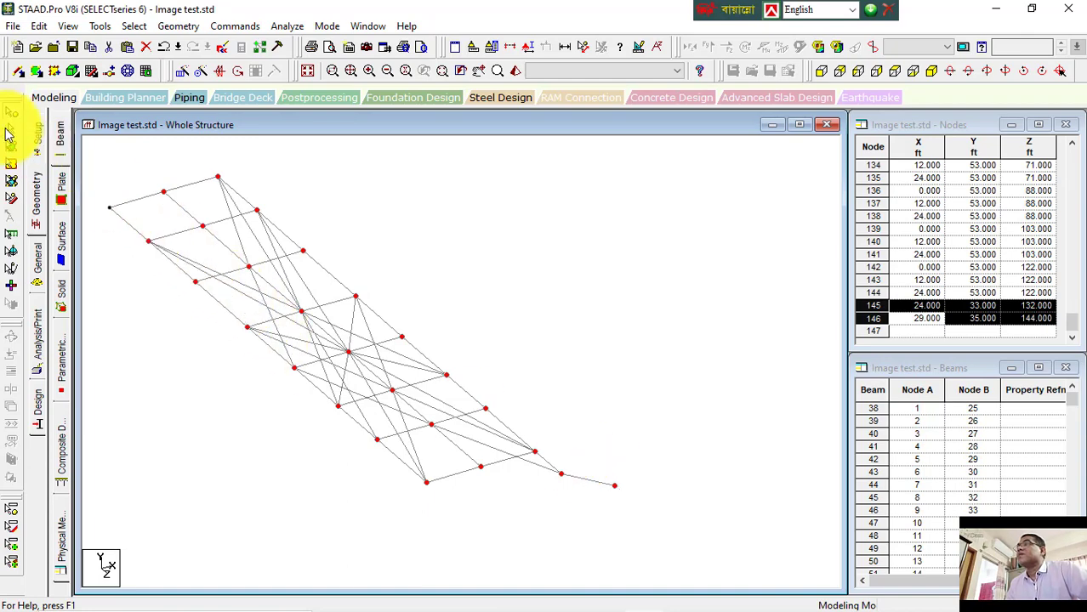
Step: Select individual newly created beams to inspect them, declining the auto-save prompt
click(238, 238)
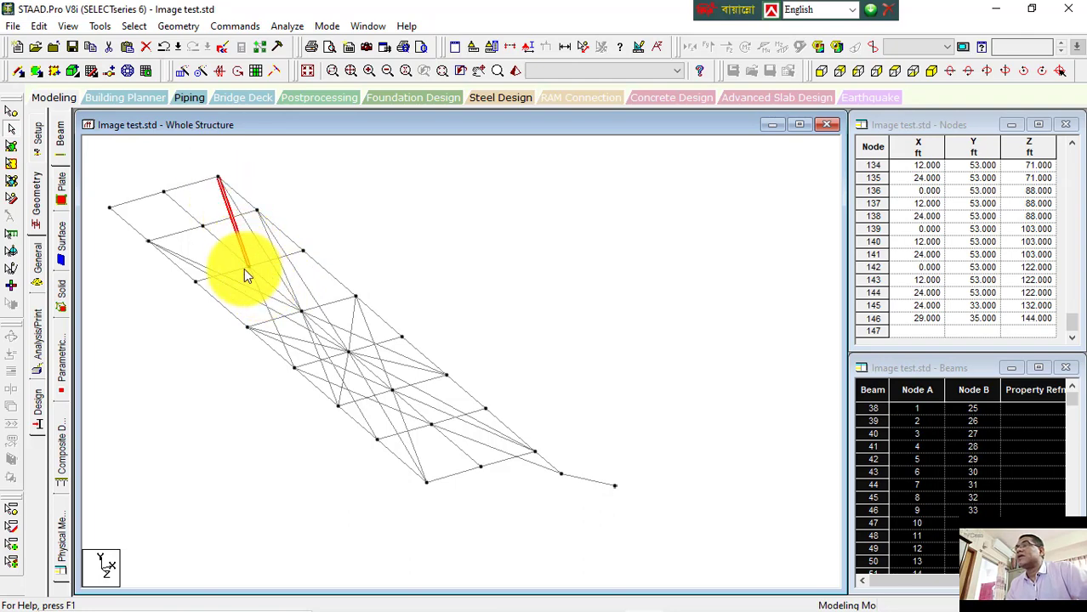
click(218, 240)
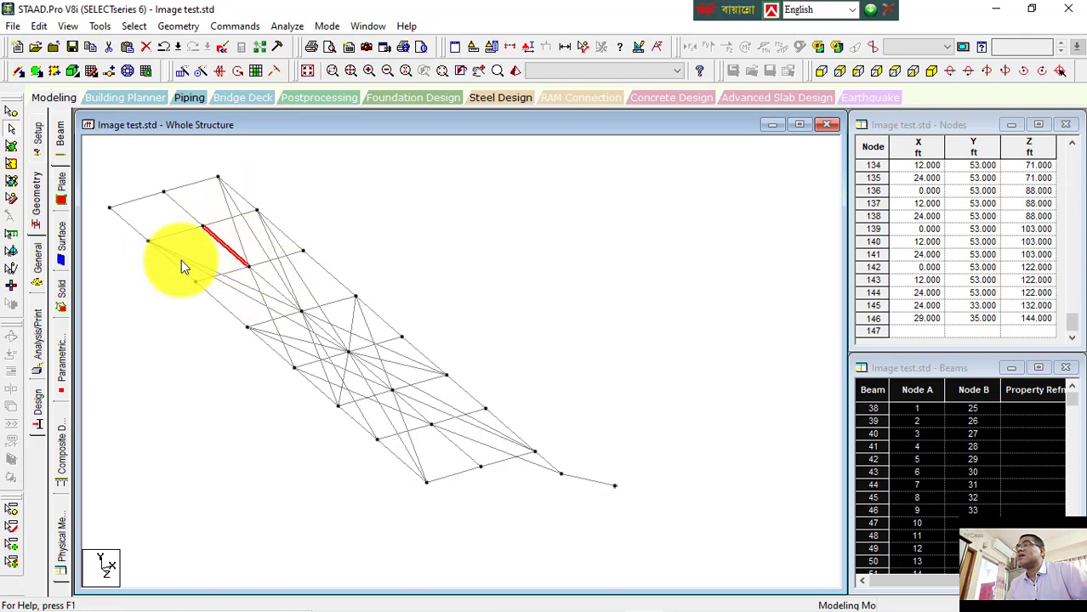
click(532, 465)
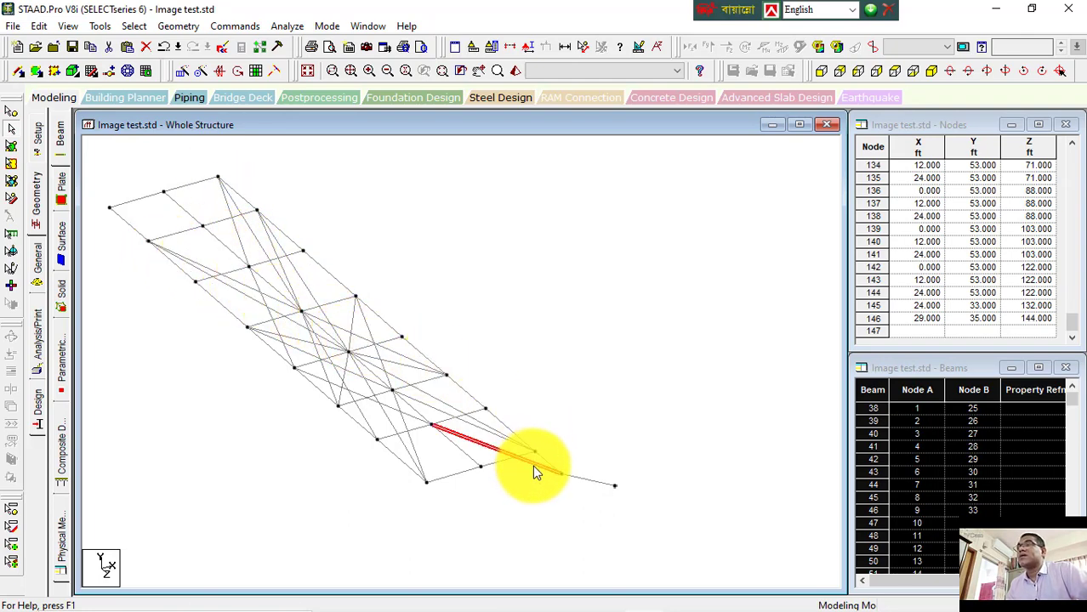
click(585, 480)
click(527, 462)
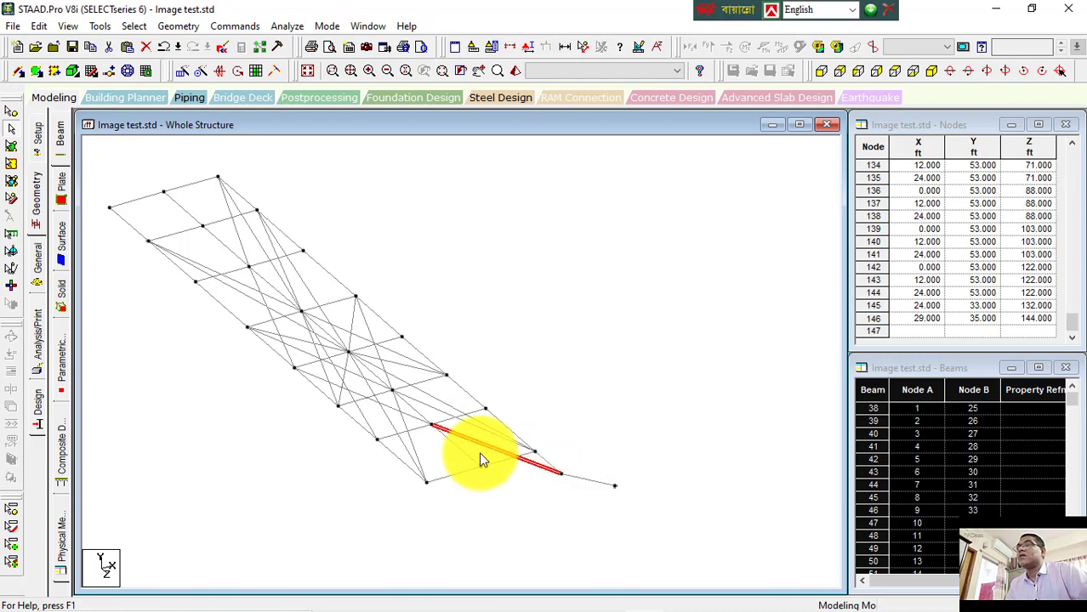
click(361, 402)
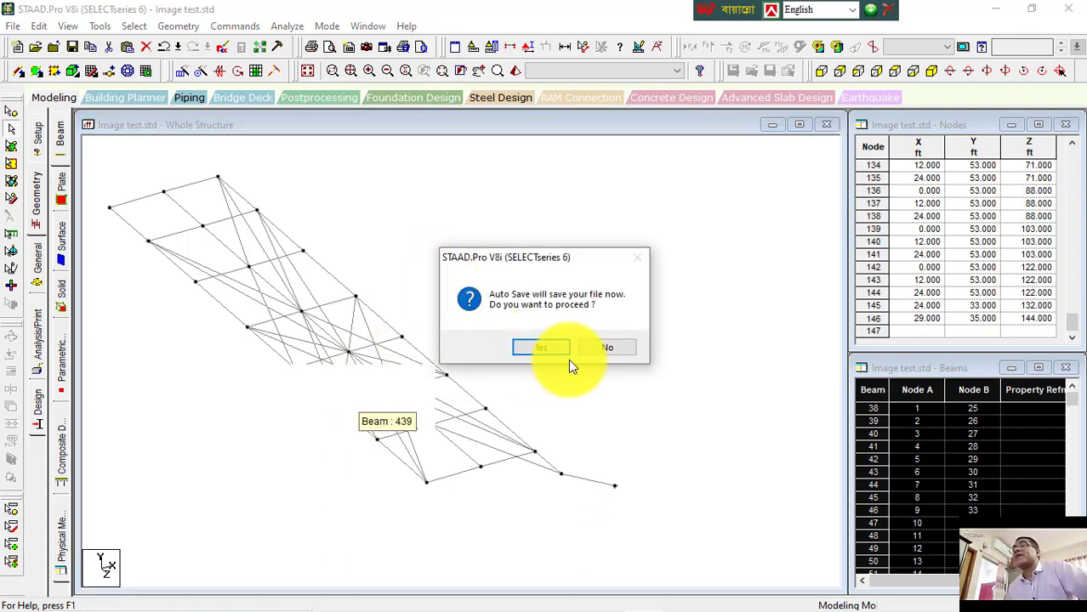
click(599, 347)
Step: Clear the selection and switch back to the Word notes document
click(549, 325)
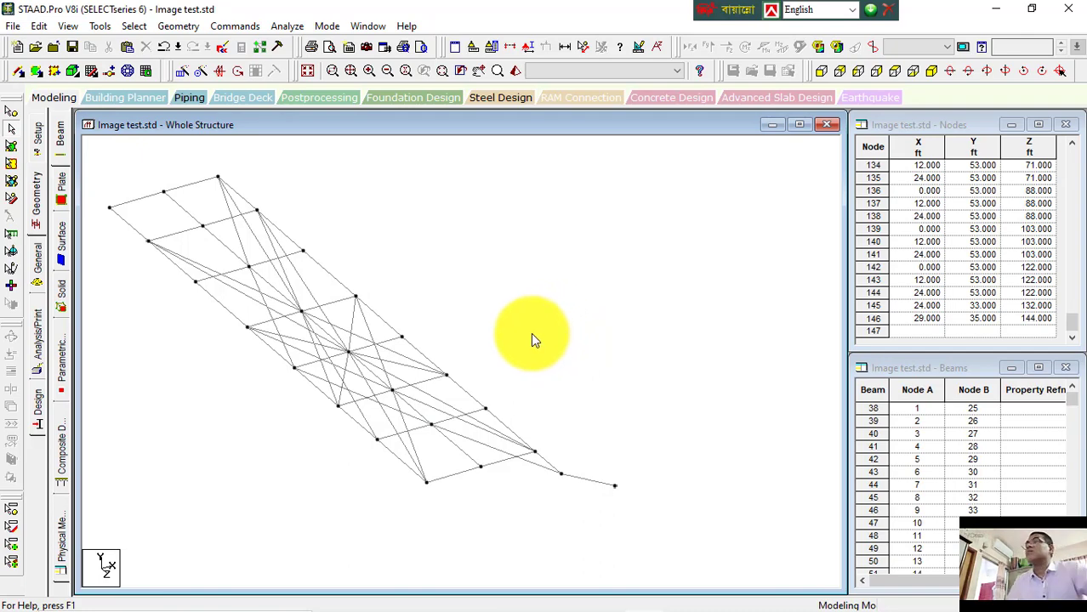
click(189, 30)
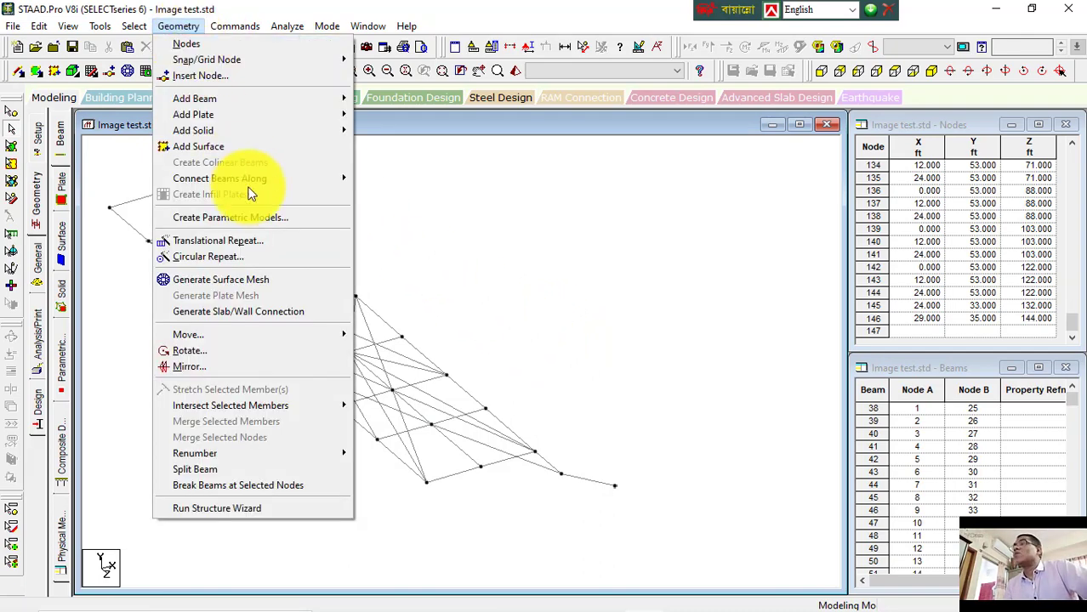
click(514, 309)
mouse_move(521, 601)
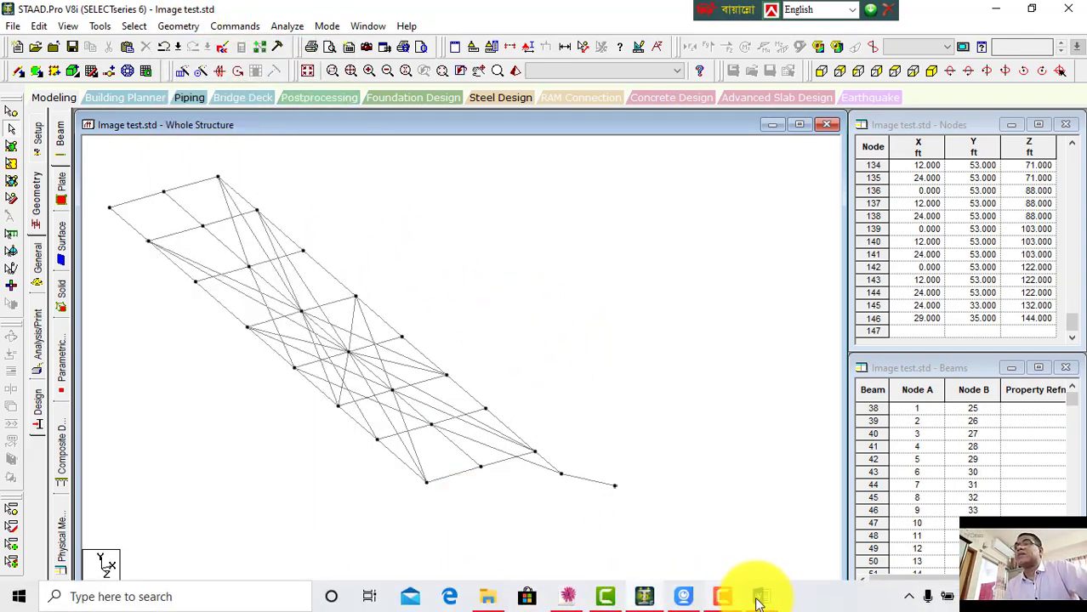
click(760, 596)
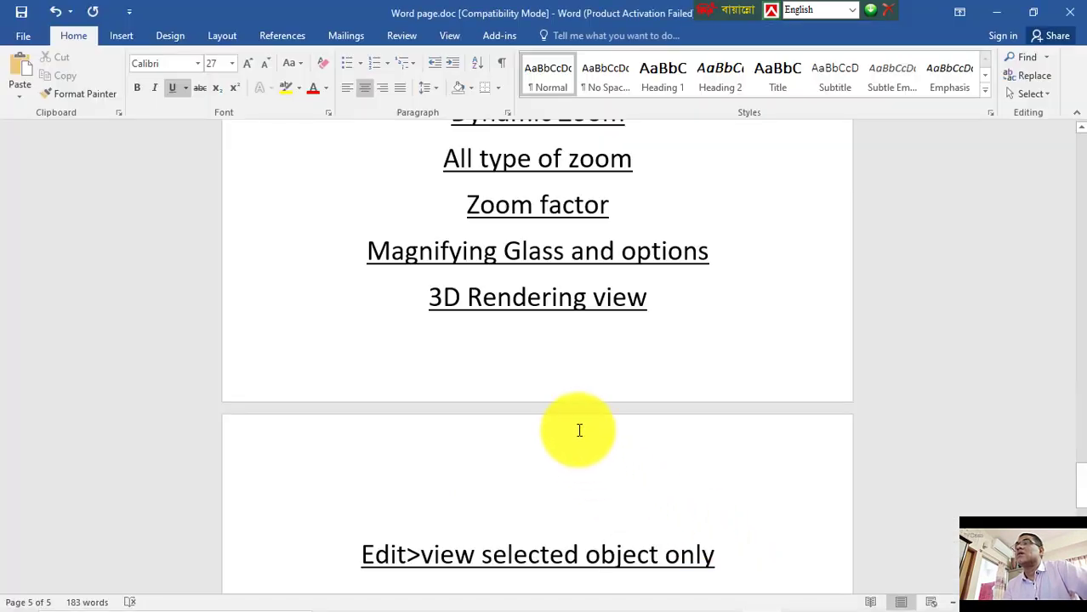
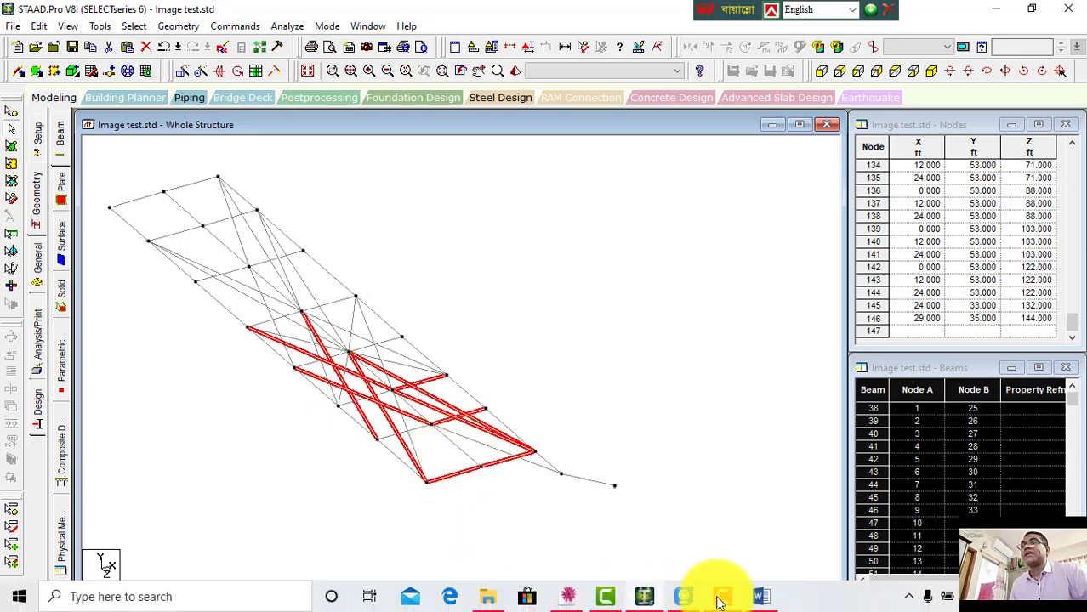
Step: Review the shortcut notes in the Word document, briefly checking the STAAD.Pro model in between
click(761, 595)
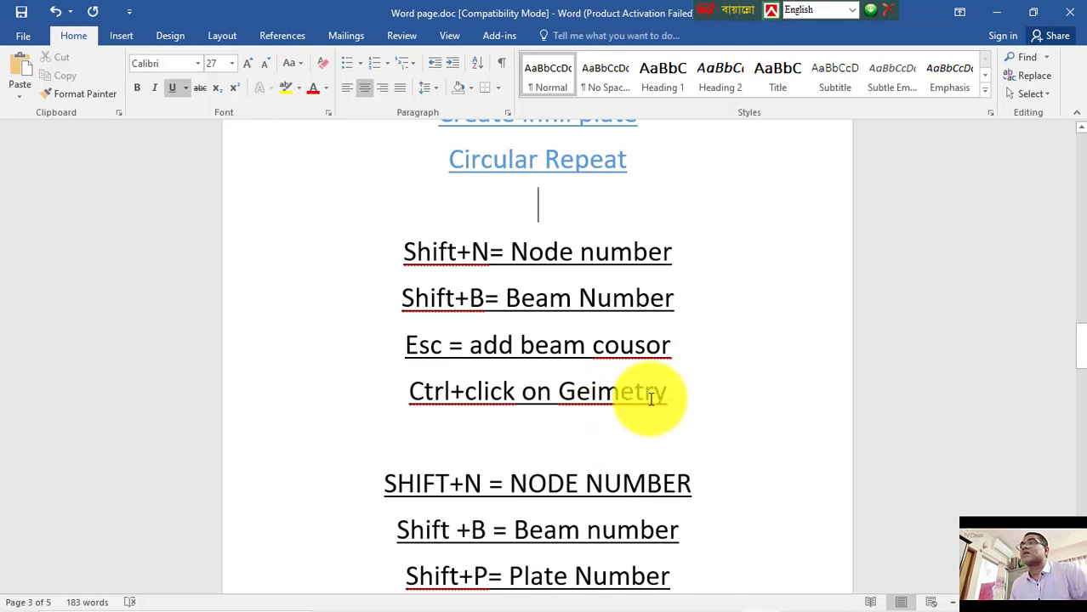
scroll(596, 344, down, 2)
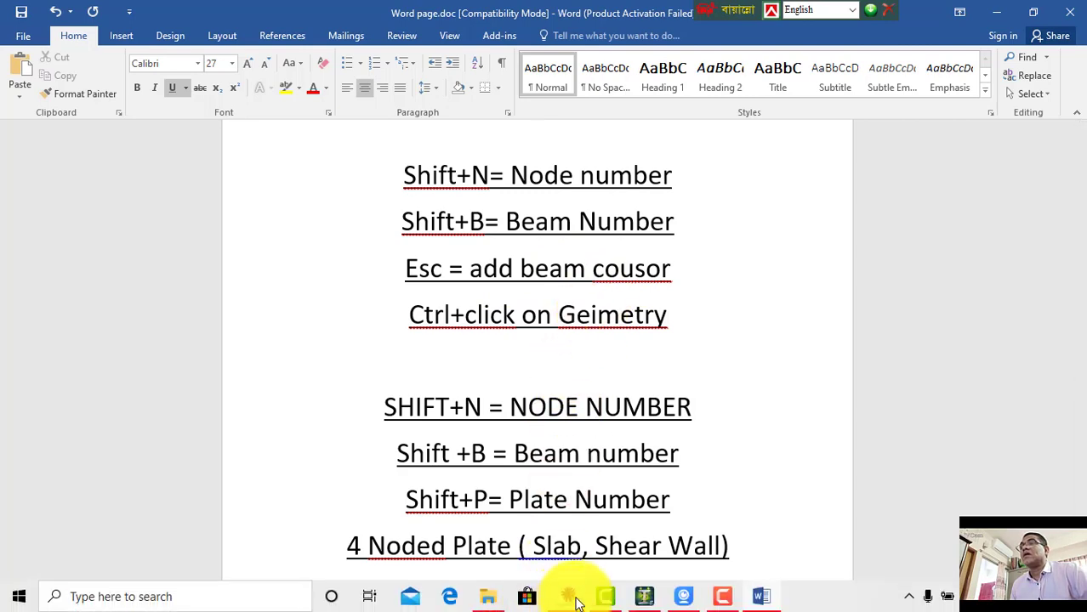
click(645, 599)
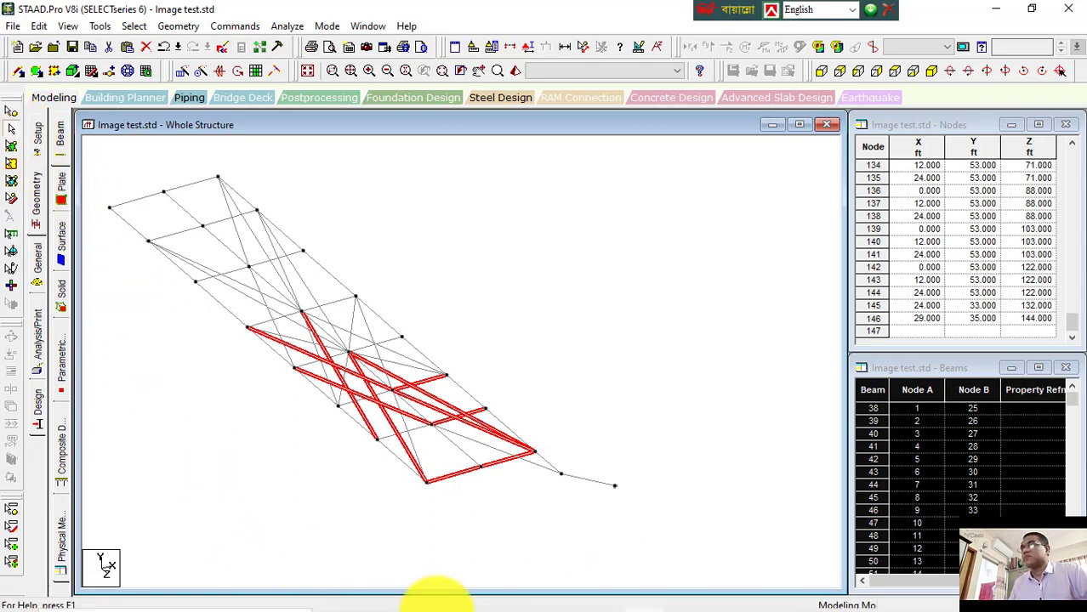
mouse_move(436, 596)
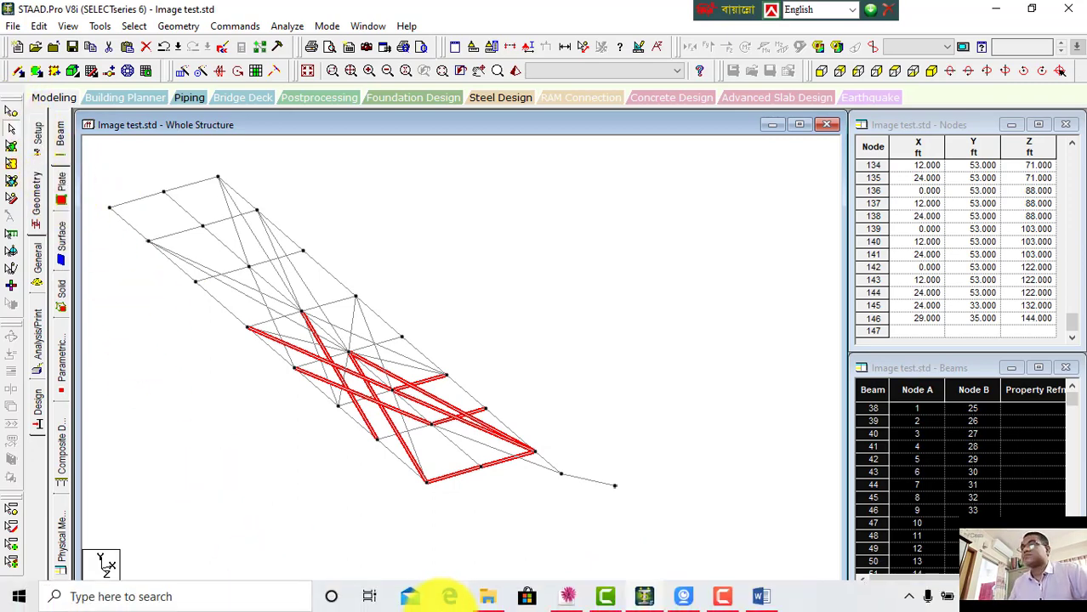
click(758, 595)
scroll(467, 374, down, 3)
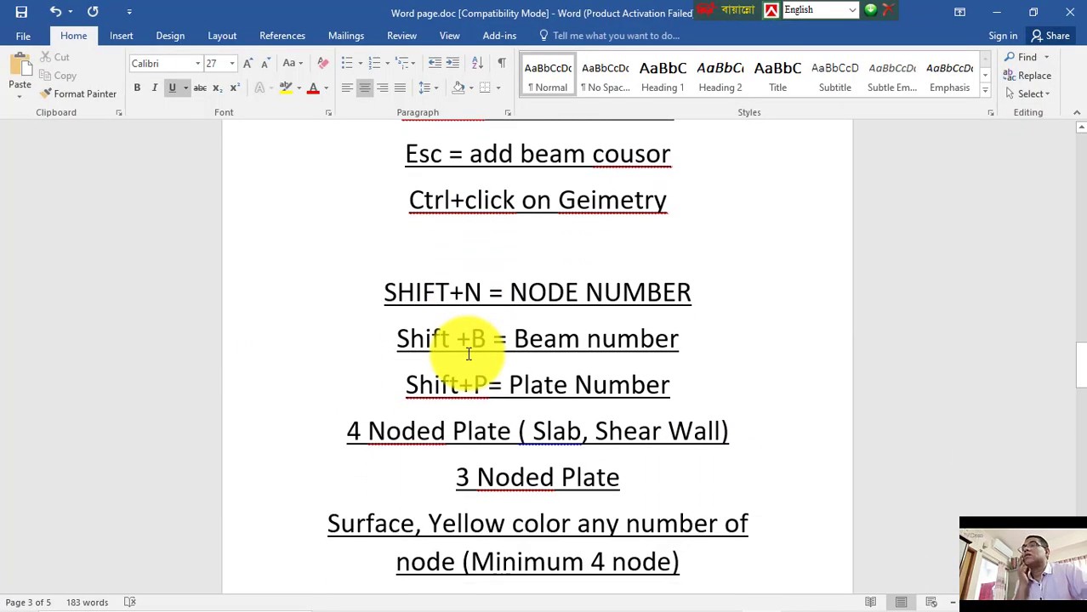
scroll(418, 328, up, 5)
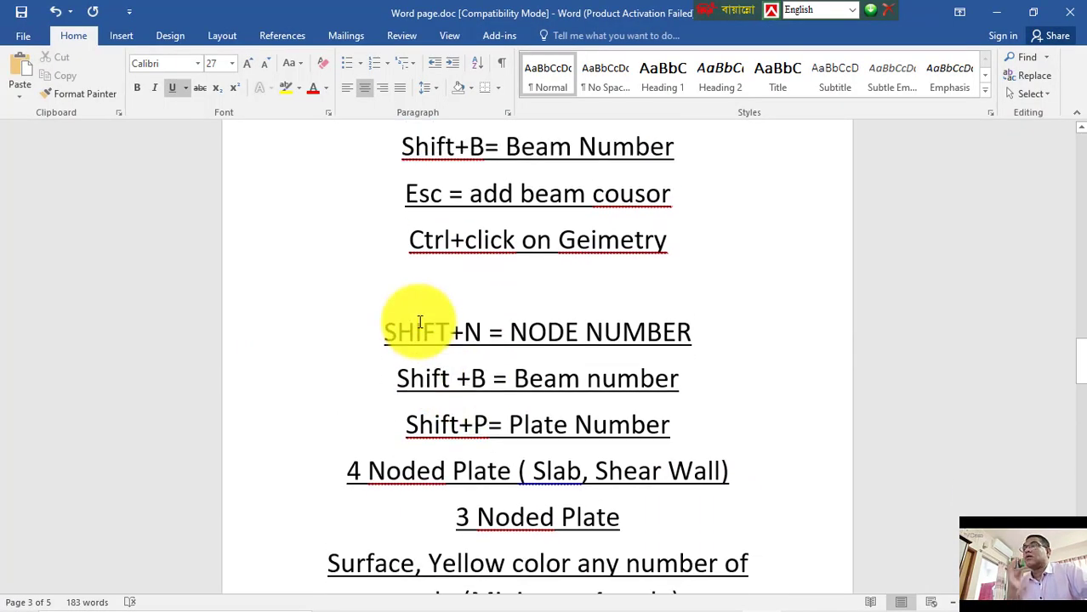
scroll(418, 320, down, 3)
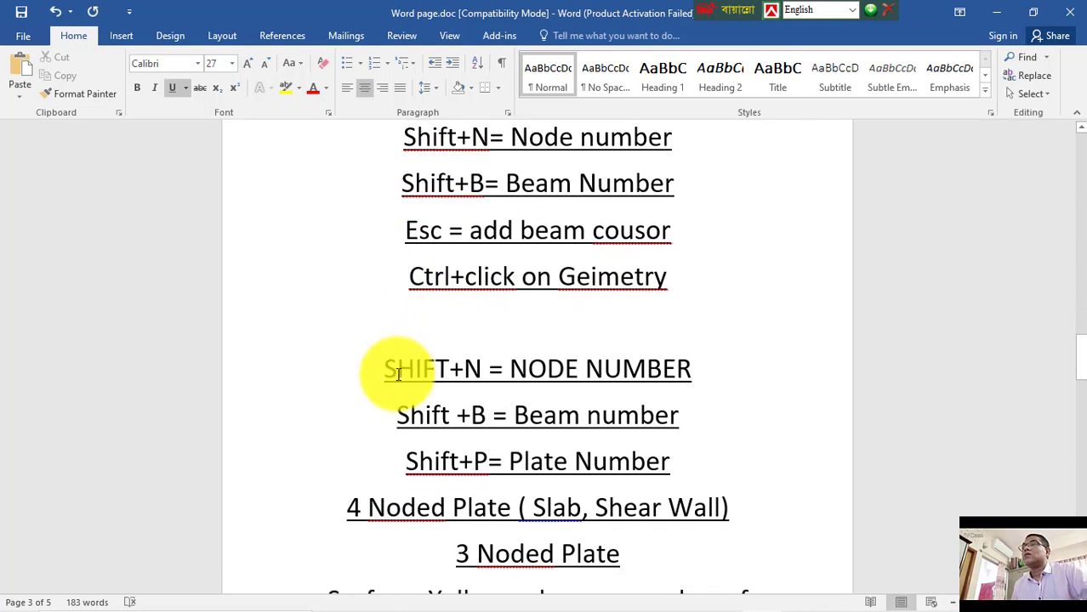
Step: Delete the line "SHIFT+N = NODE NUMBER" from the notes
drag(374, 364, 704, 393)
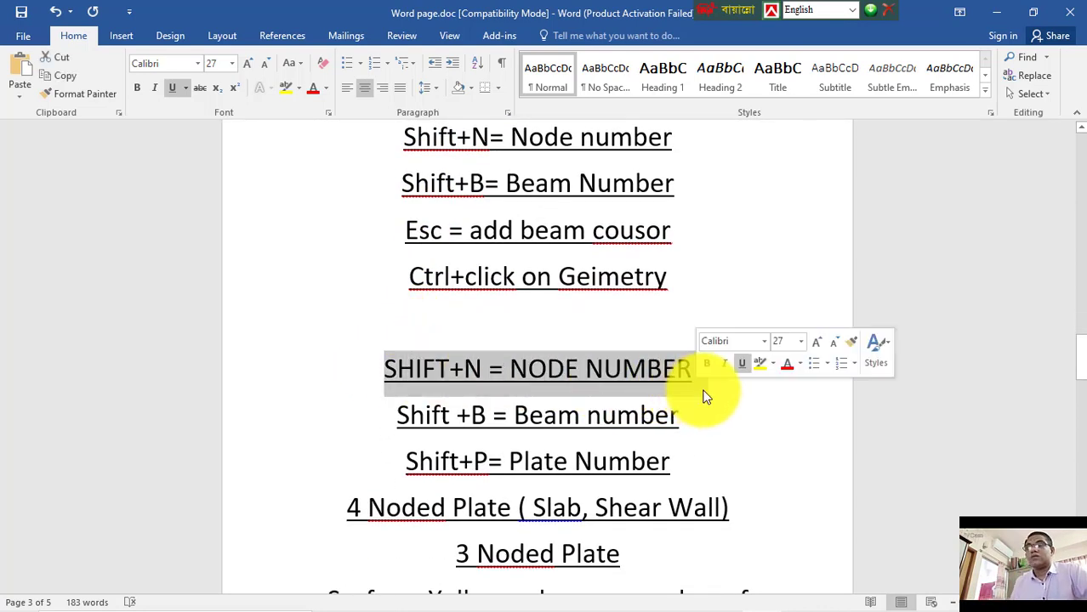
key(Delete)
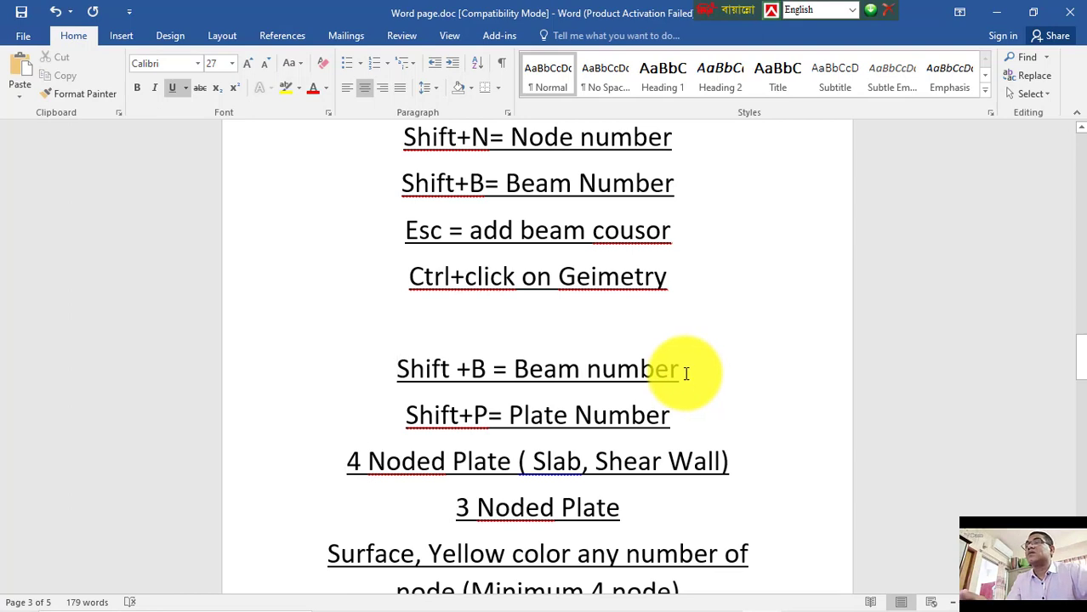
Step: Delete the duplicate line "Shift +B = Beam number" and the empty line left above the plate note
scroll(686, 371, up, 4)
scroll(681, 371, down, 1)
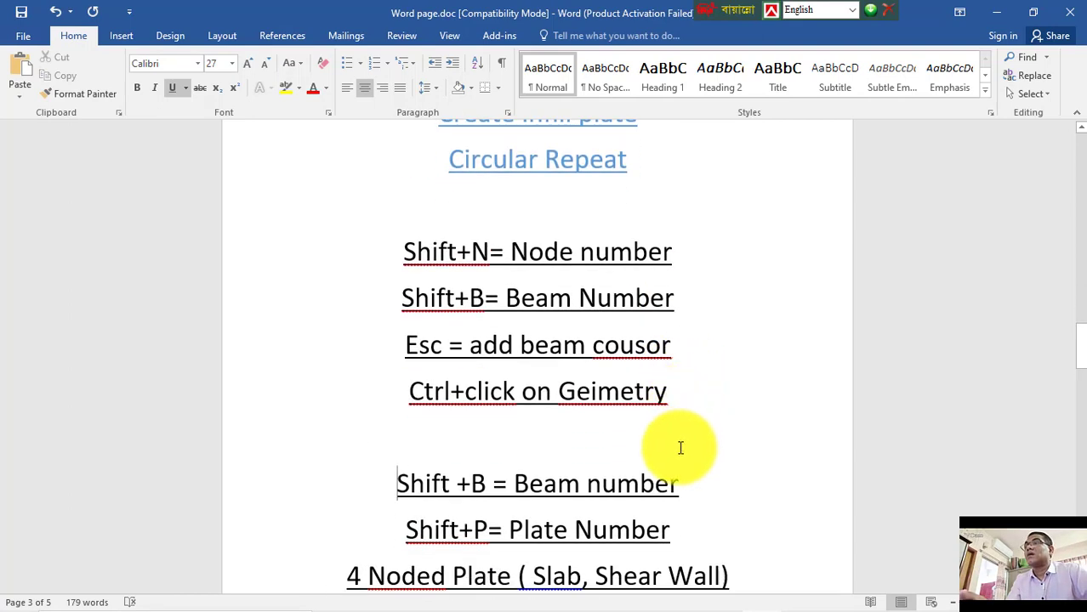
drag(663, 481, 376, 473)
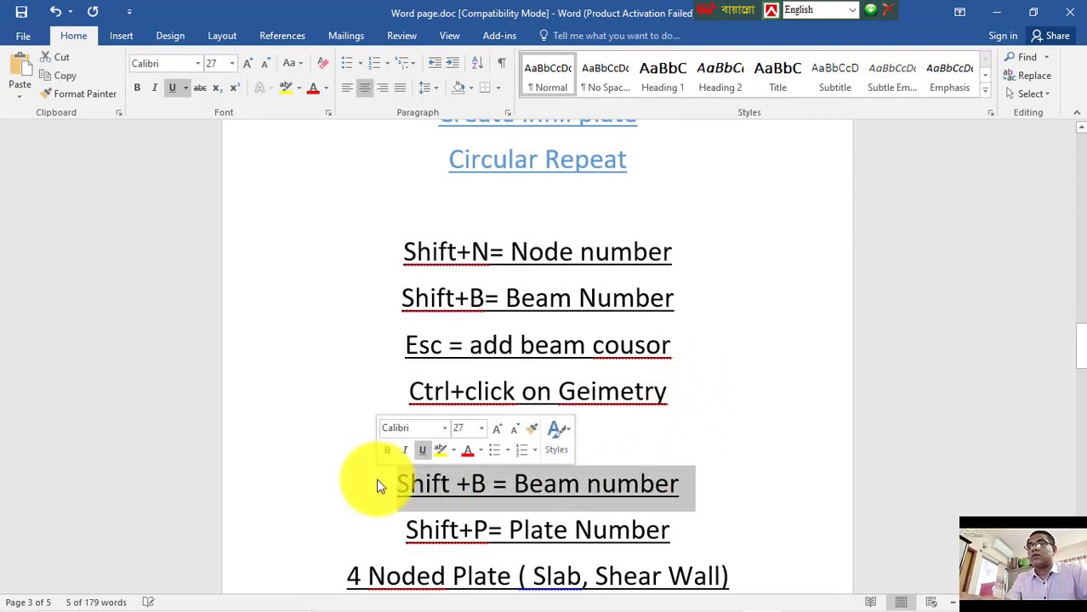
key(Delete)
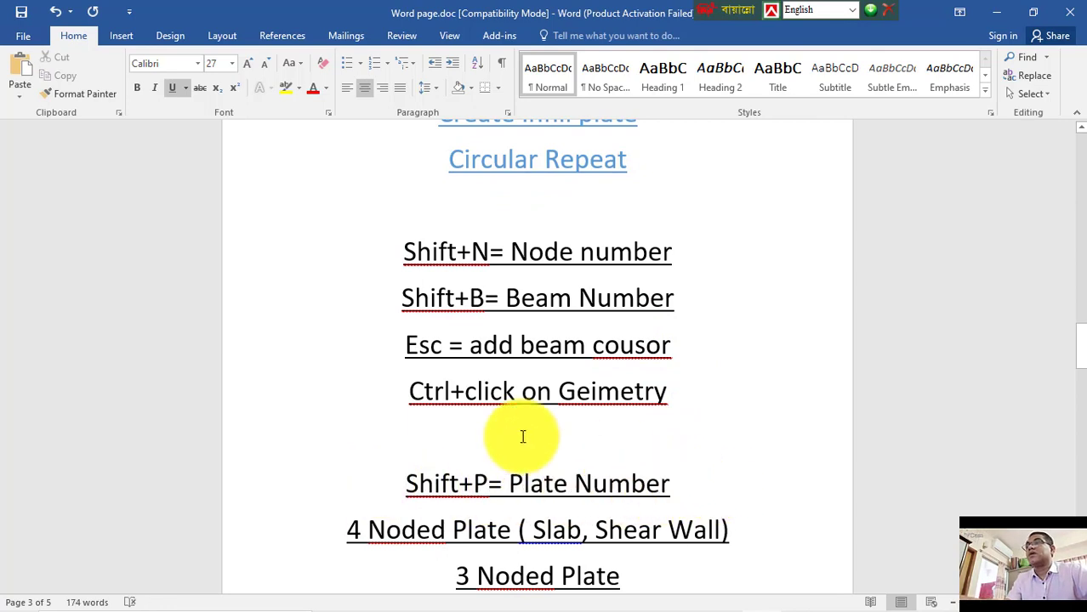
key(Delete)
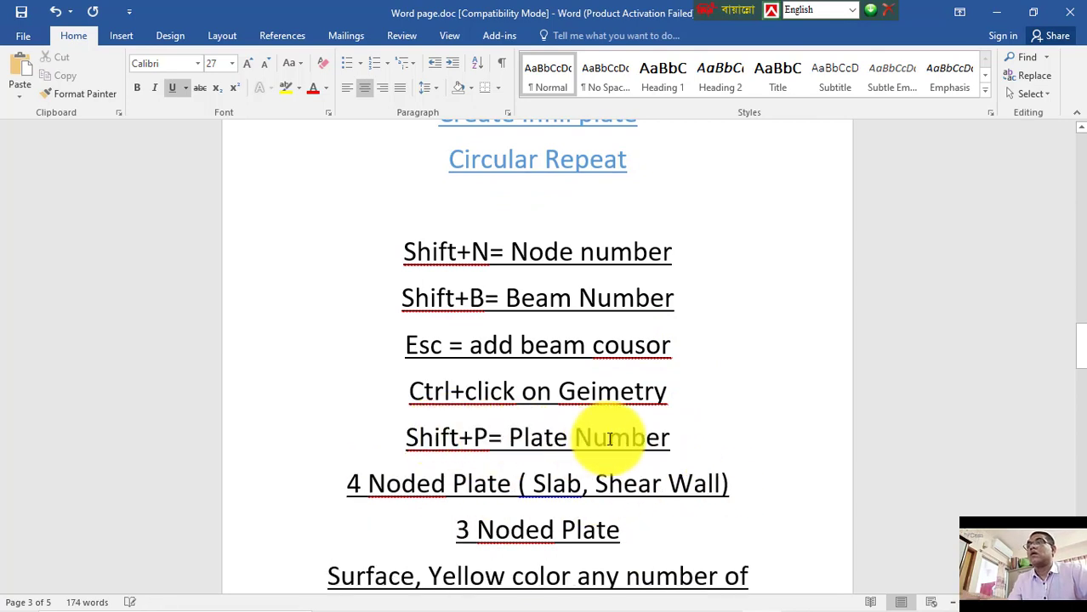
Step: Move the "Shift+P= Plate Number" line directly below "Shift+B= Beam Number"
drag(648, 438, 357, 449)
key(ctrl+c)
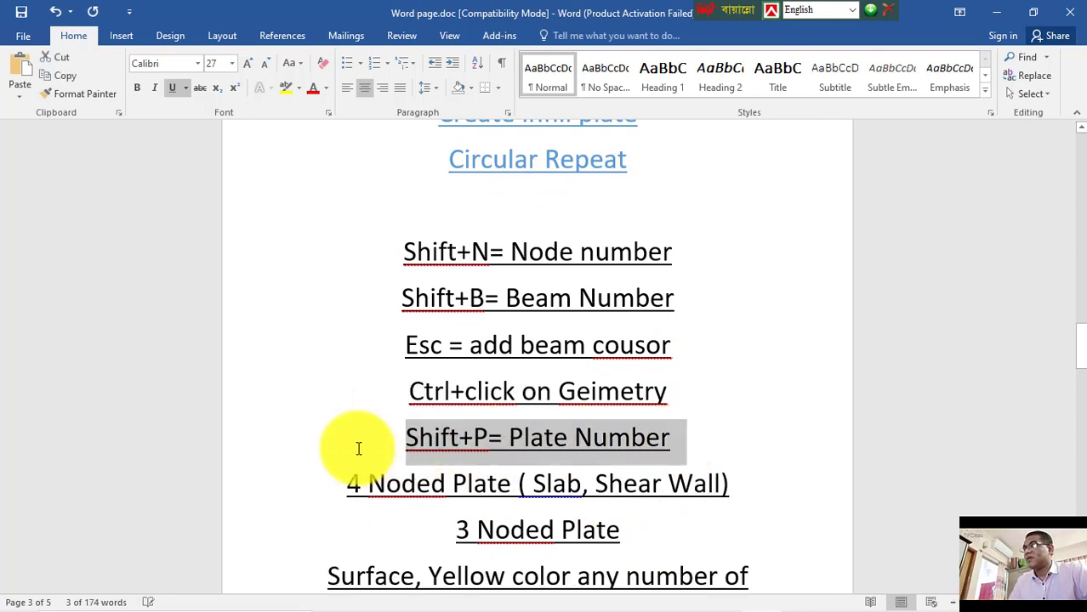
key(Delete)
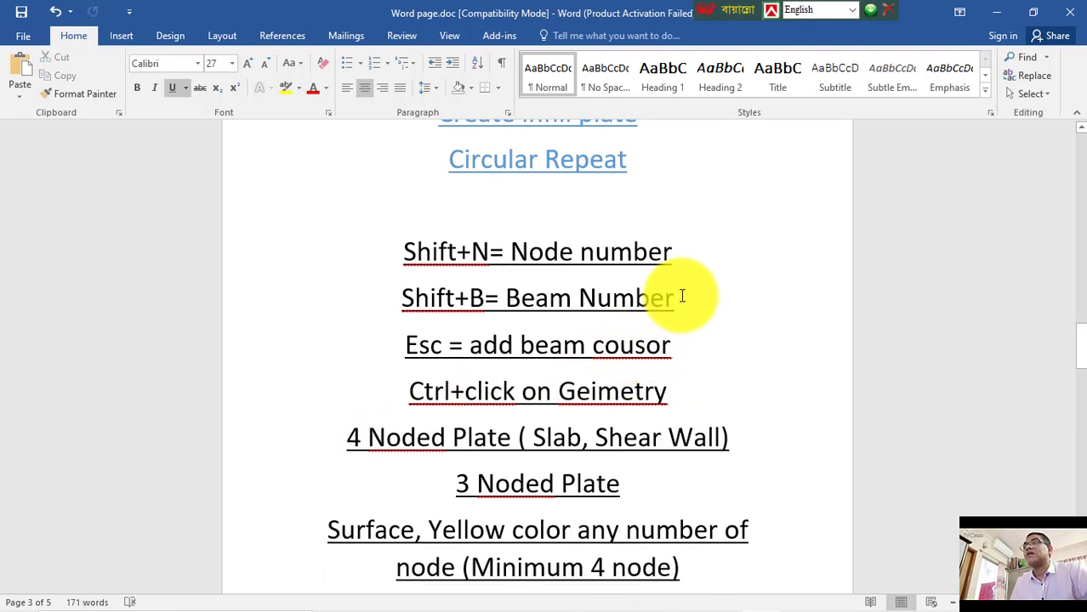
key(Return)
key(ctrl+v)
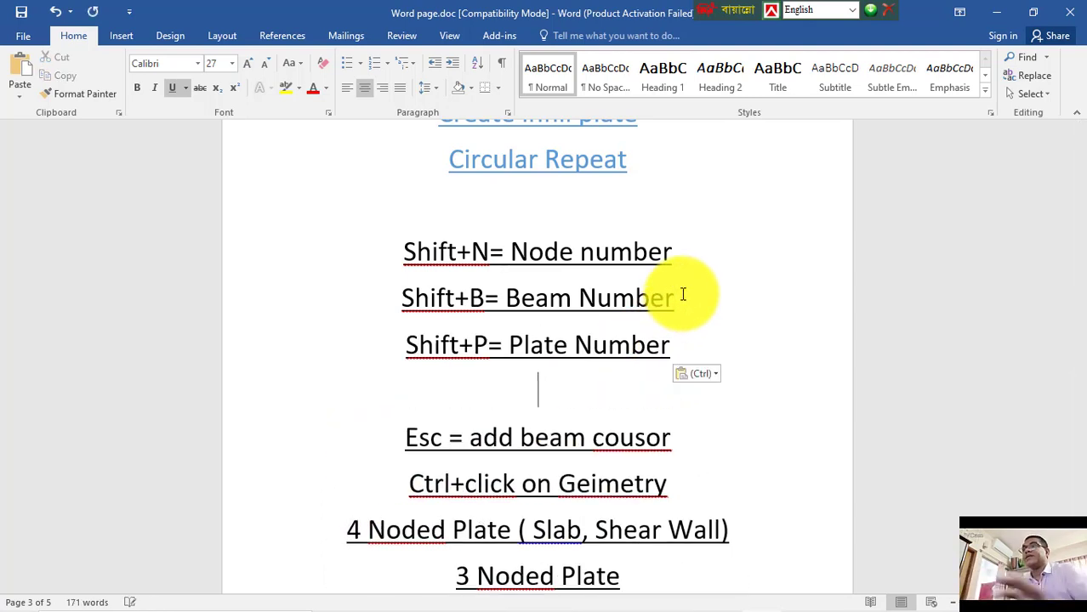
key(BackSpace)
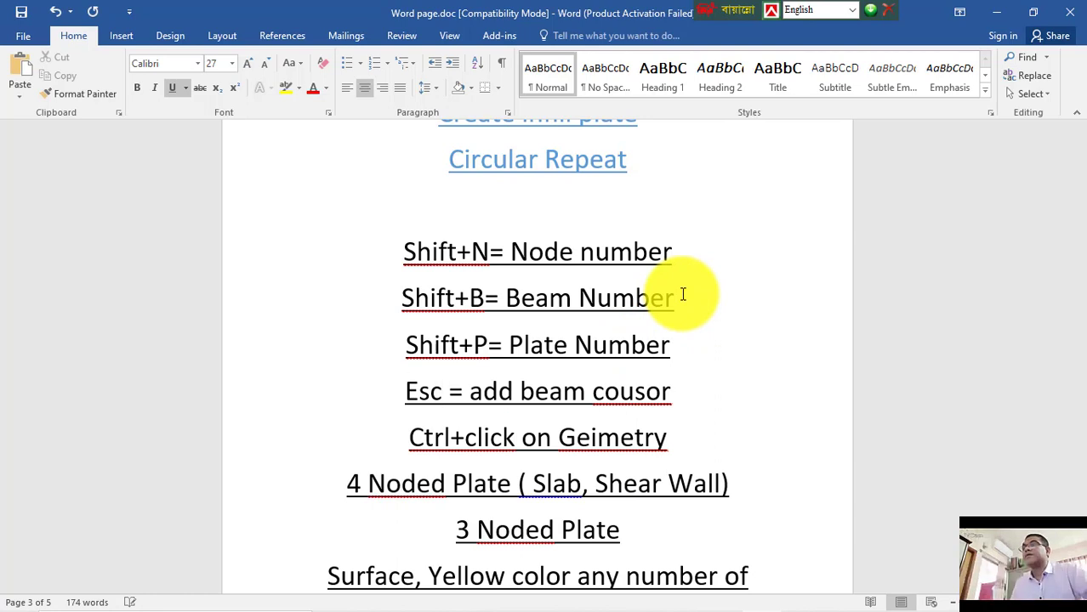
Step: Save the Word notes document
scroll(439, 495, down, 1)
scroll(439, 495, down, 1)
key(ctrl+s)
mouse_move(519, 607)
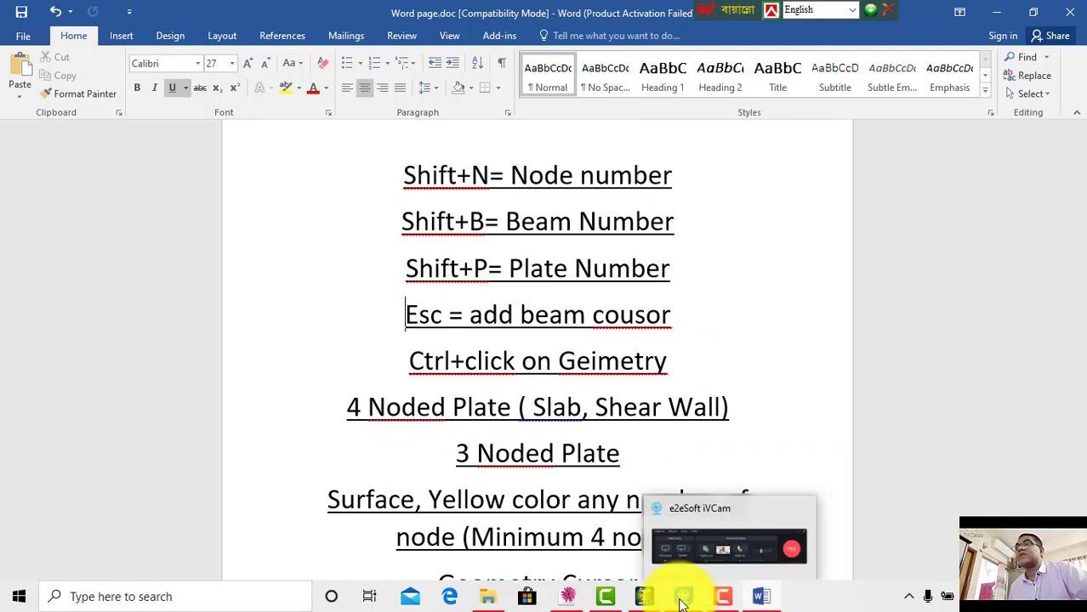
Step: Switch to STAAD.Pro, select all beams of the structure and delete them, confirming both deletion prompts
click(653, 600)
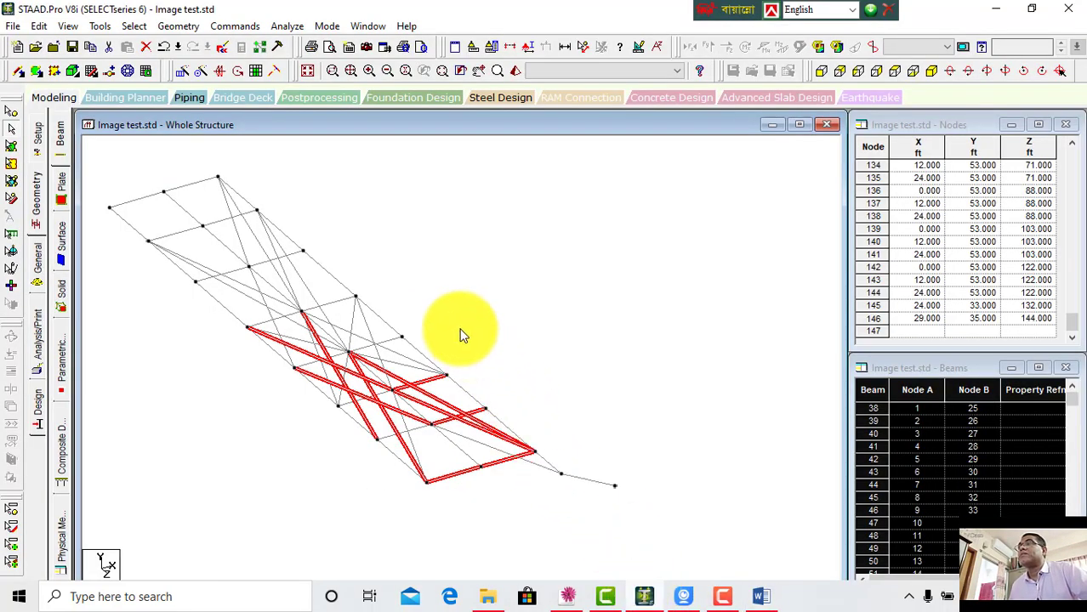
middle_drag(529, 380, 655, 437)
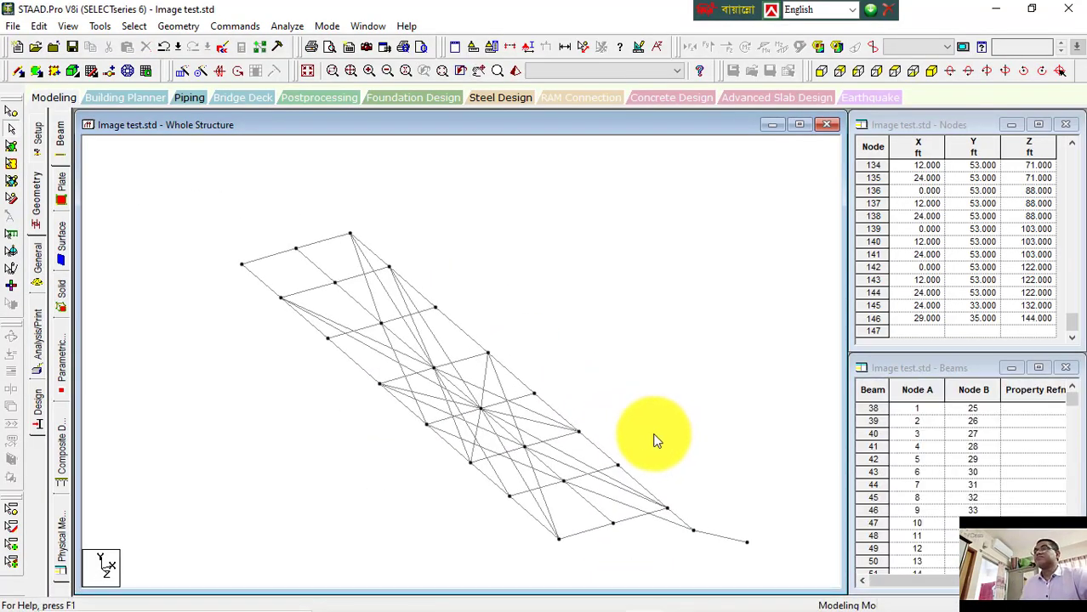
drag(200, 169, 780, 583)
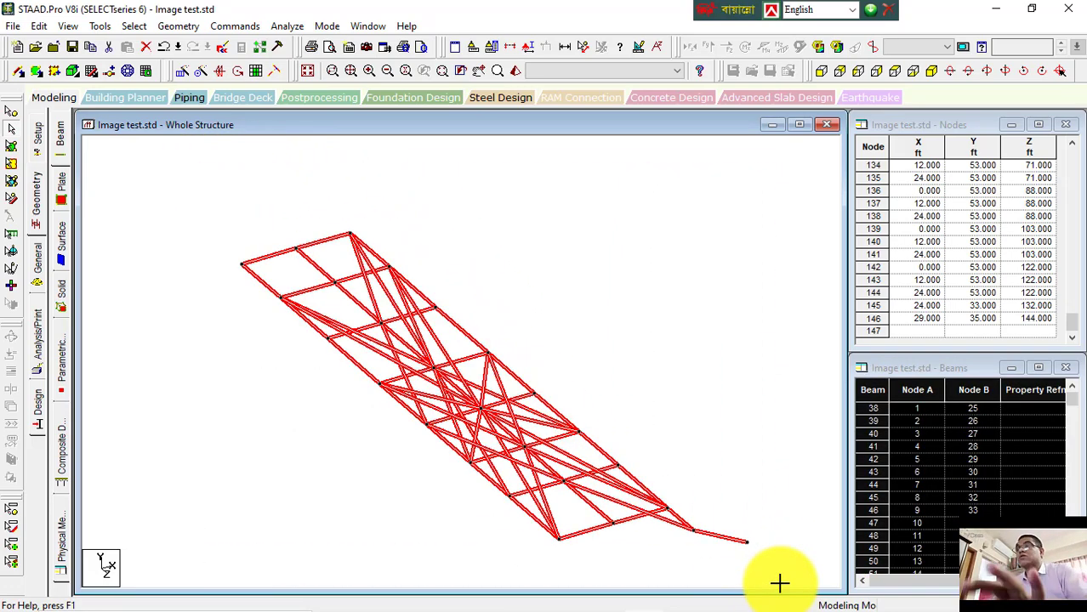
key(Delete)
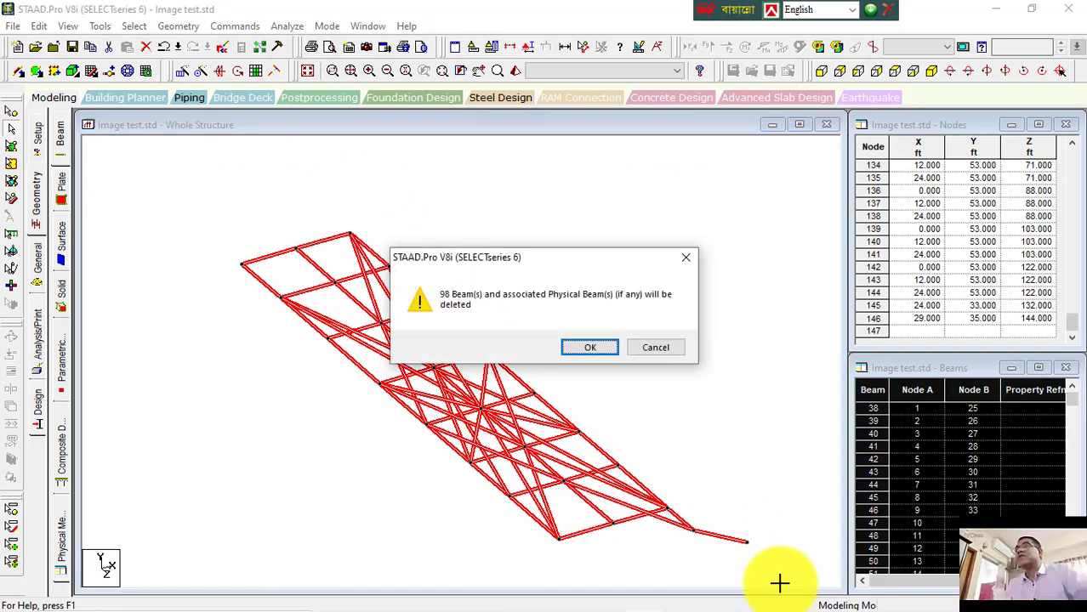
click(593, 348)
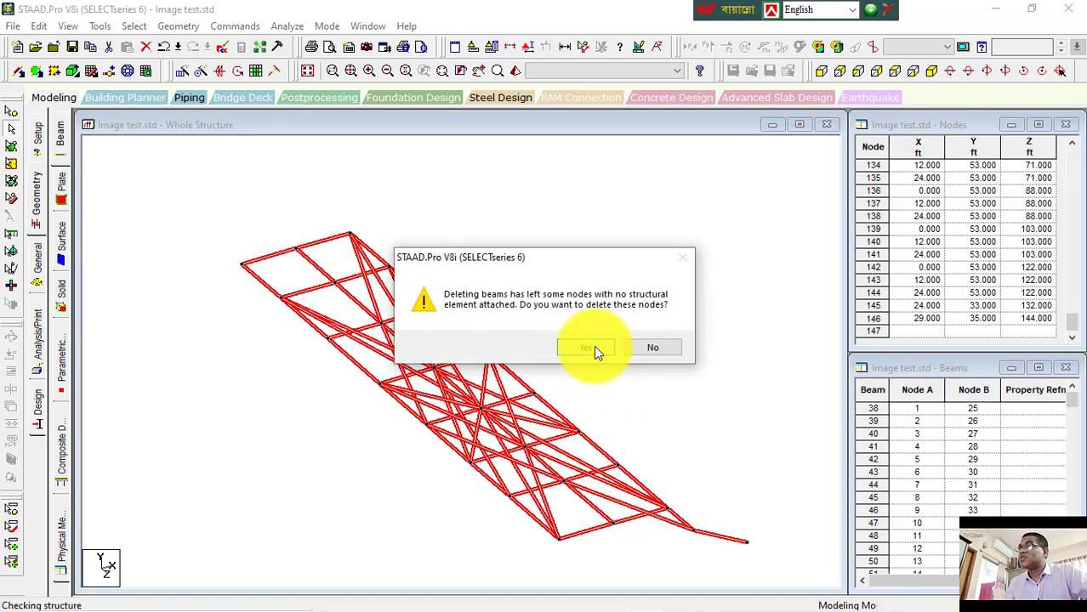
click(594, 348)
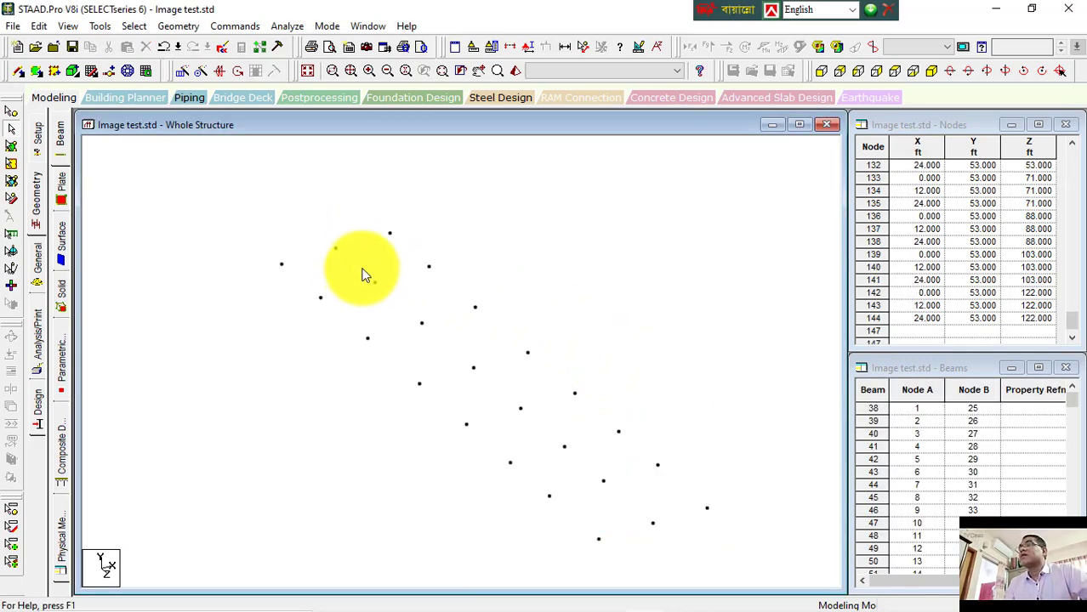
Step: Select all remaining nodes with the nodes cursor and delete them
click(11, 128)
drag(171, 172, 801, 563)
key(Delete)
key(Return)
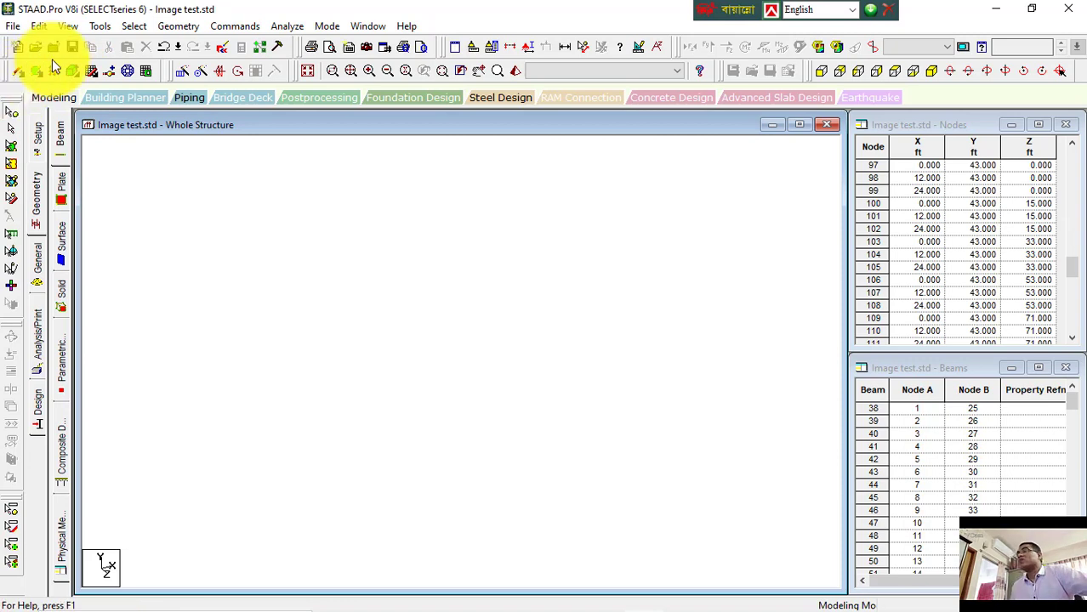
Step: Examine the tool flyouts for adding beams, plates, surfaces and solids
click(23, 77)
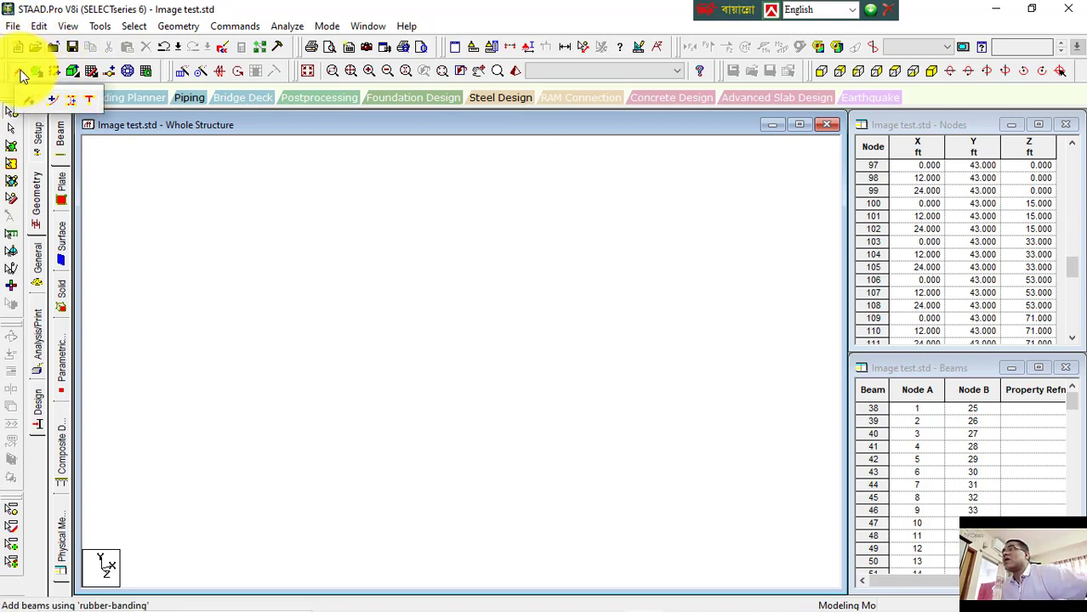
click(36, 75)
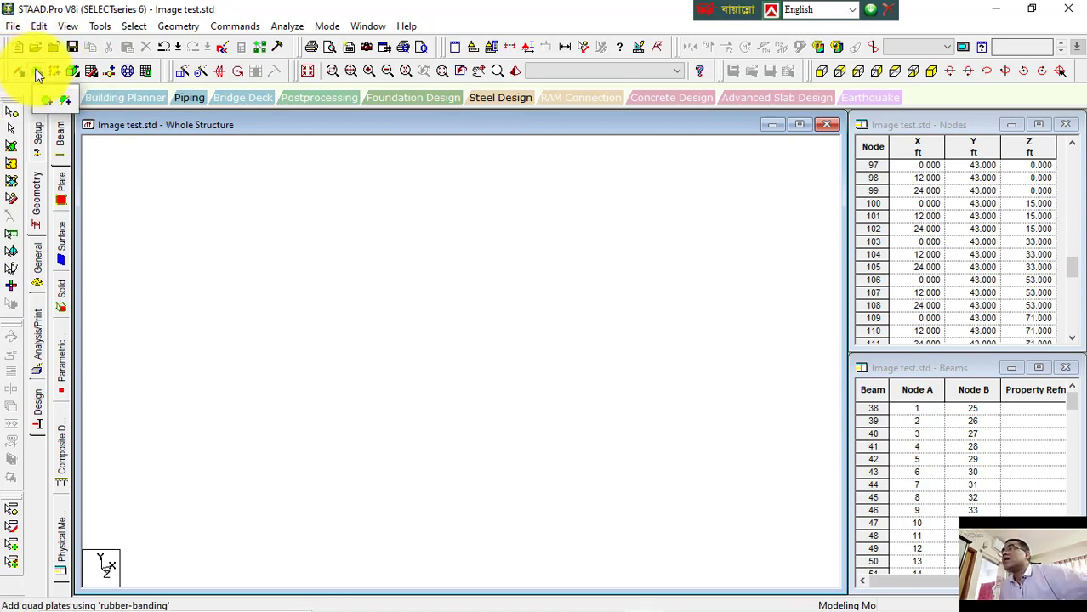
click(46, 75)
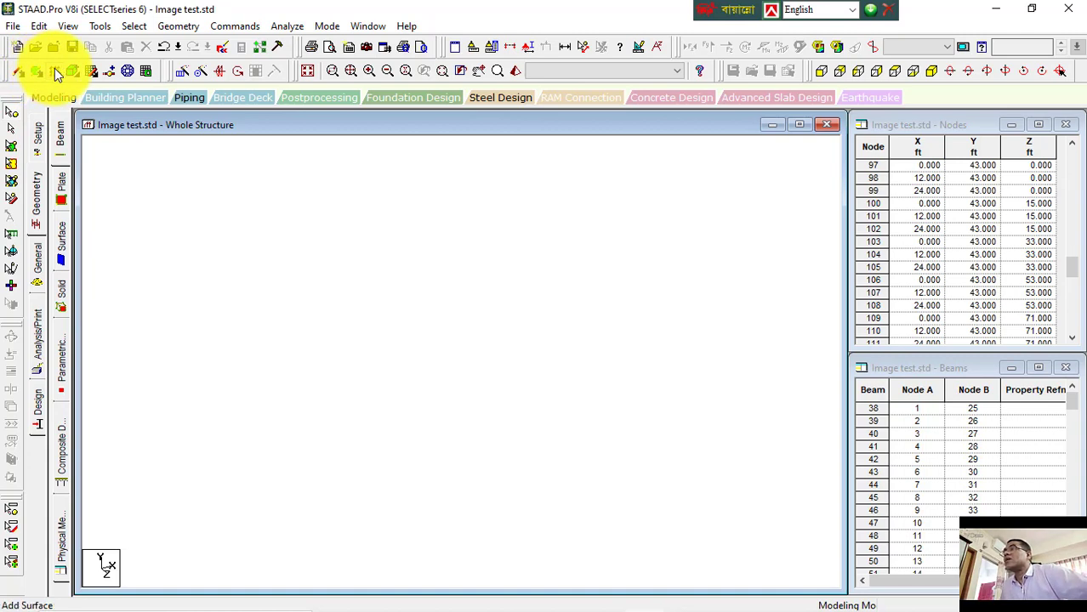
click(55, 68)
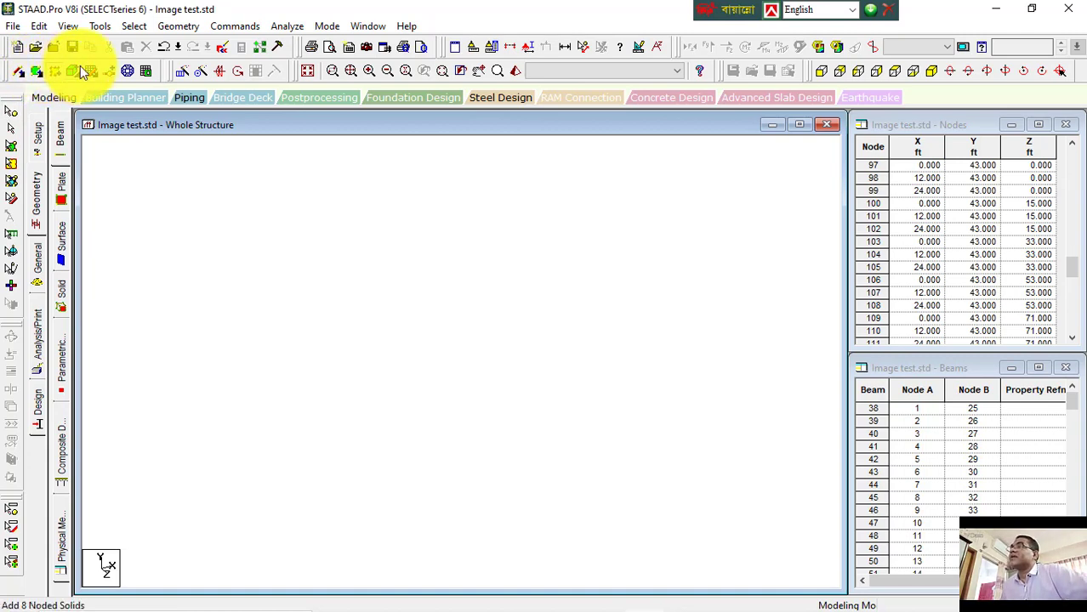
click(80, 68)
click(80, 71)
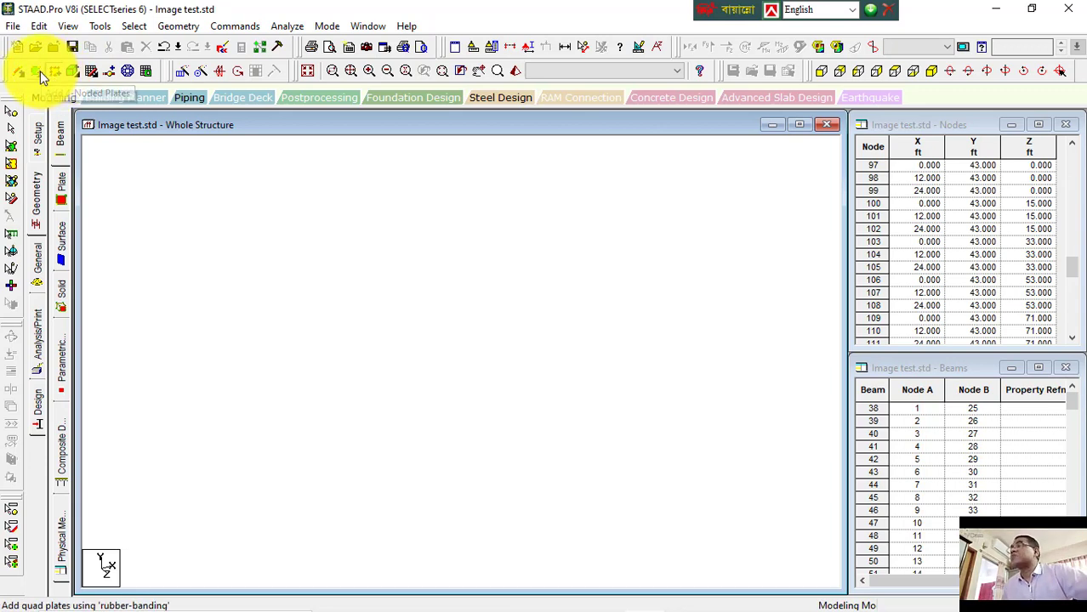
click(40, 70)
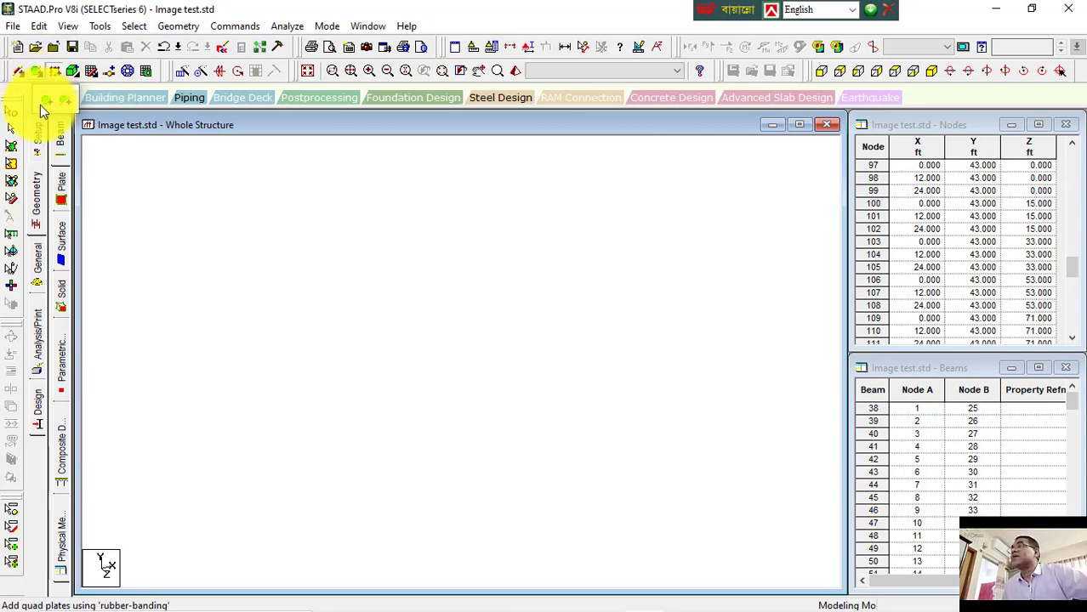
click(48, 102)
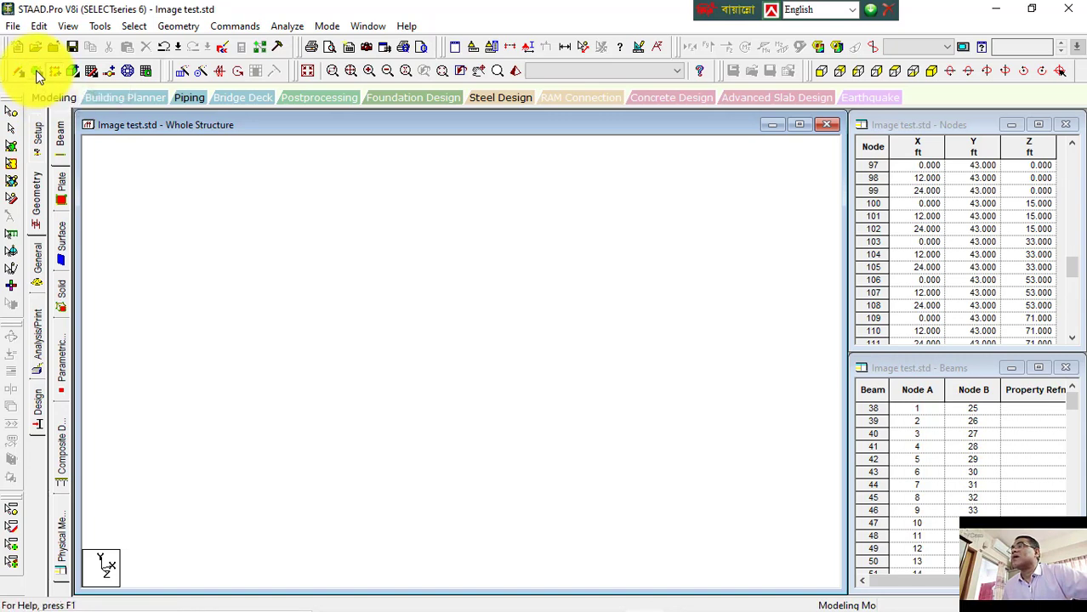
click(36, 72)
click(64, 101)
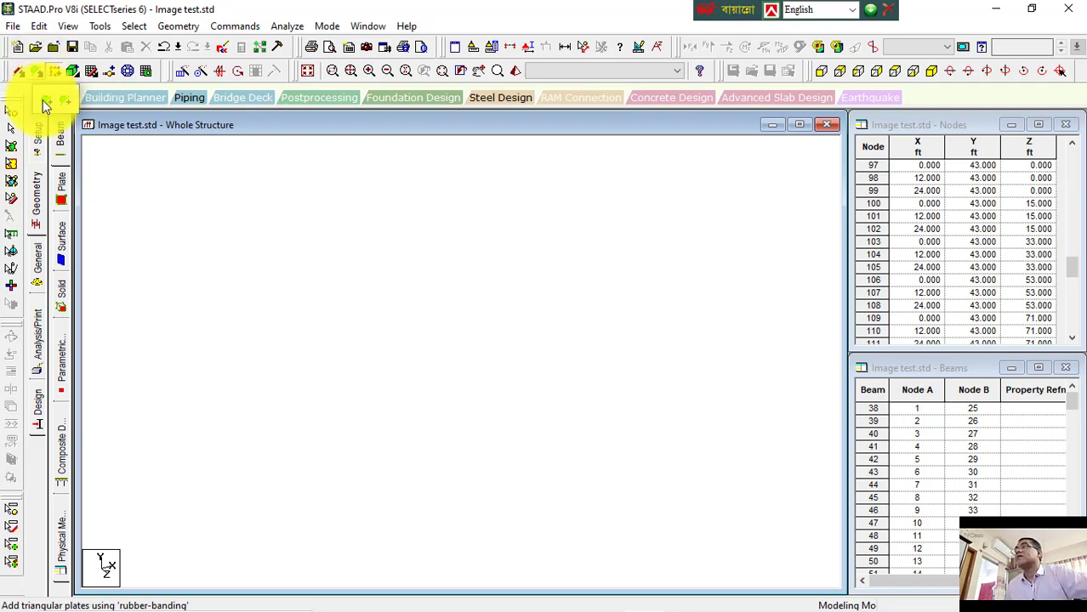
Step: Examine the Add Plate options under the Geometry menu, then return to the STAAD.Pro window
click(191, 30)
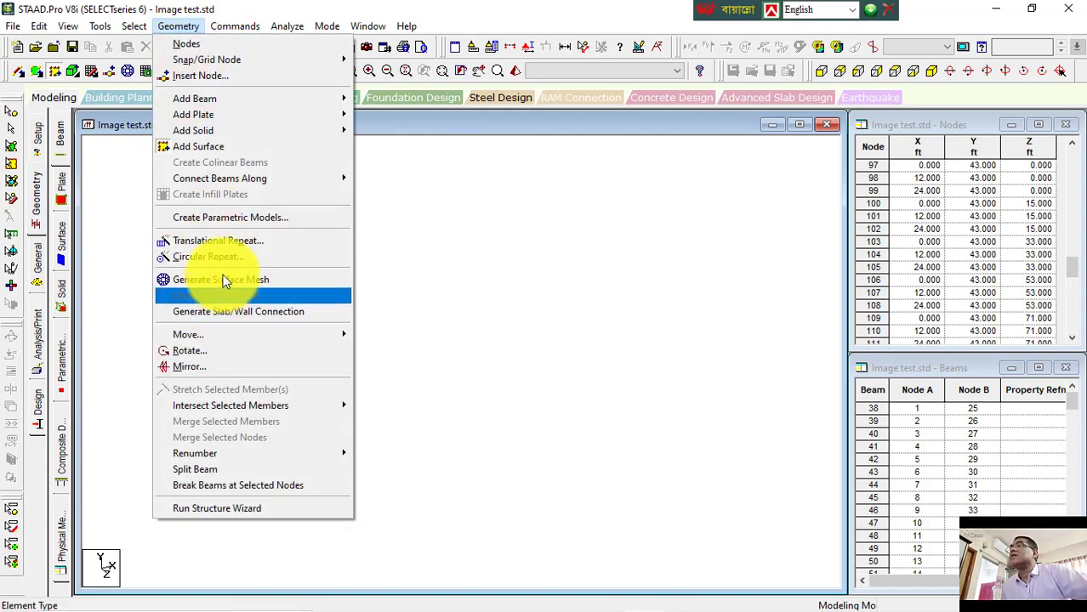
mouse_move(219, 117)
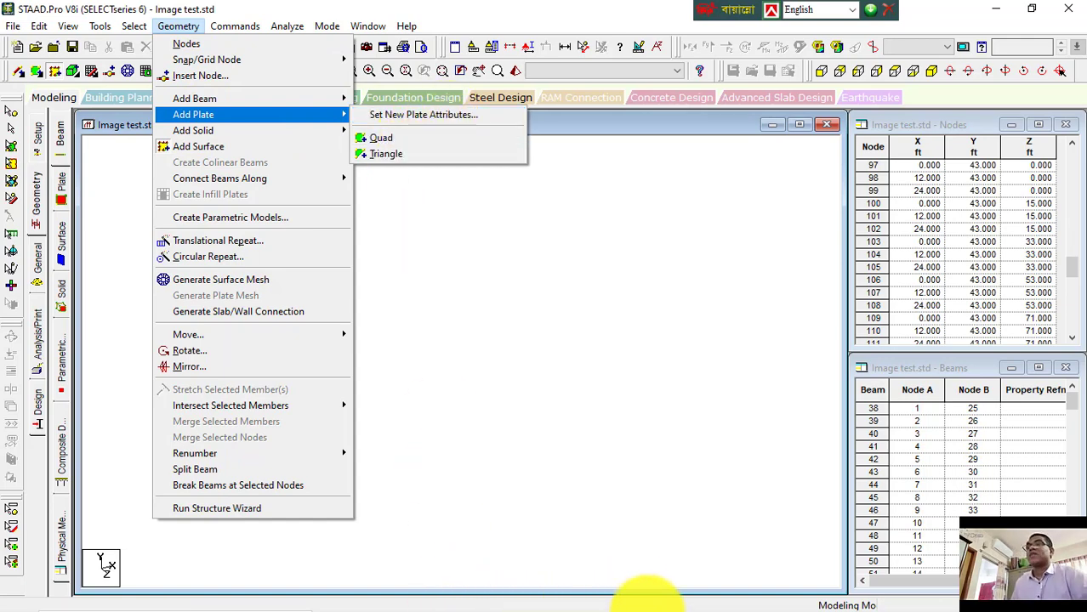
click(759, 606)
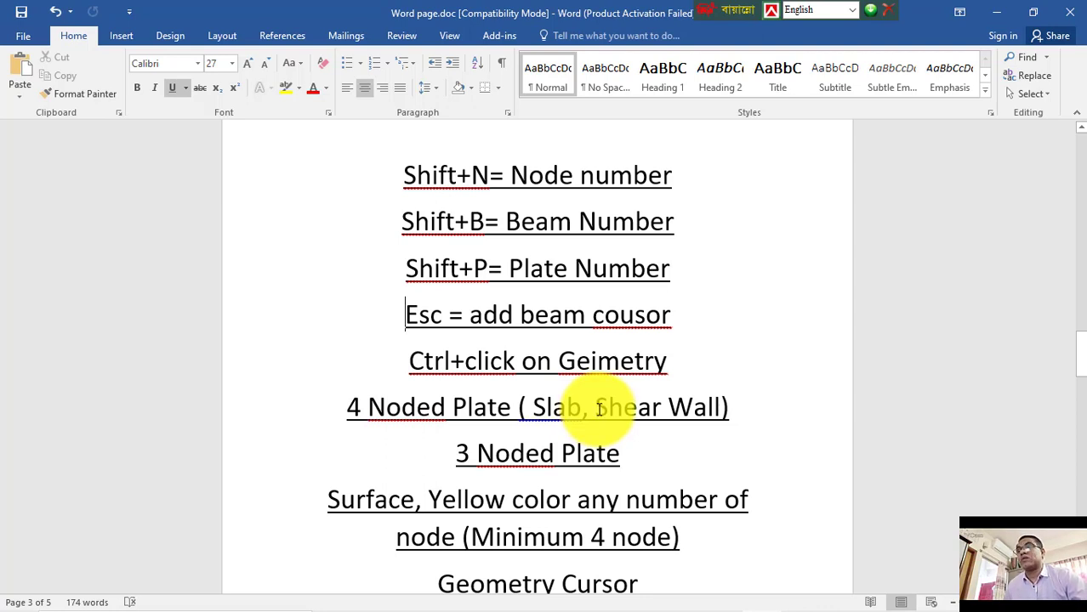
mouse_move(595, 609)
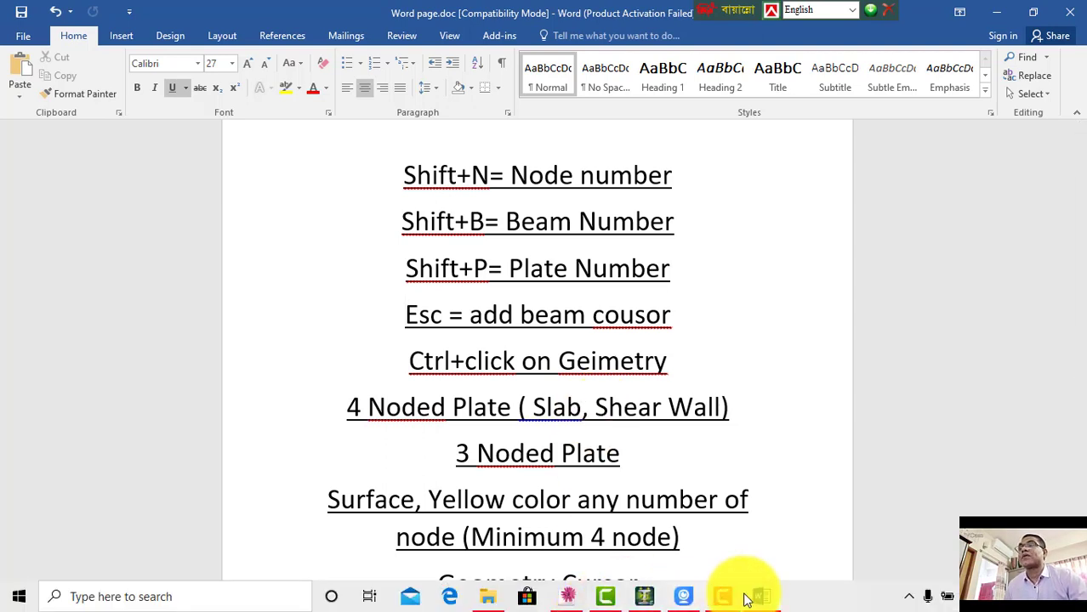
click(644, 596)
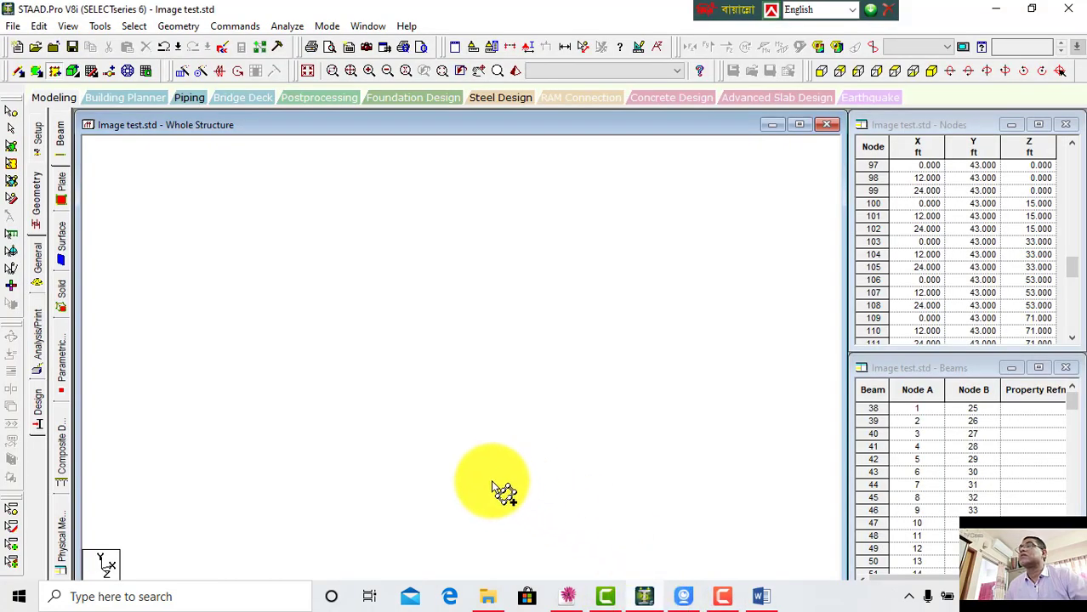
Step: Examine the remaining entries in the beams and nodes tables of the Image test model
click(11, 119)
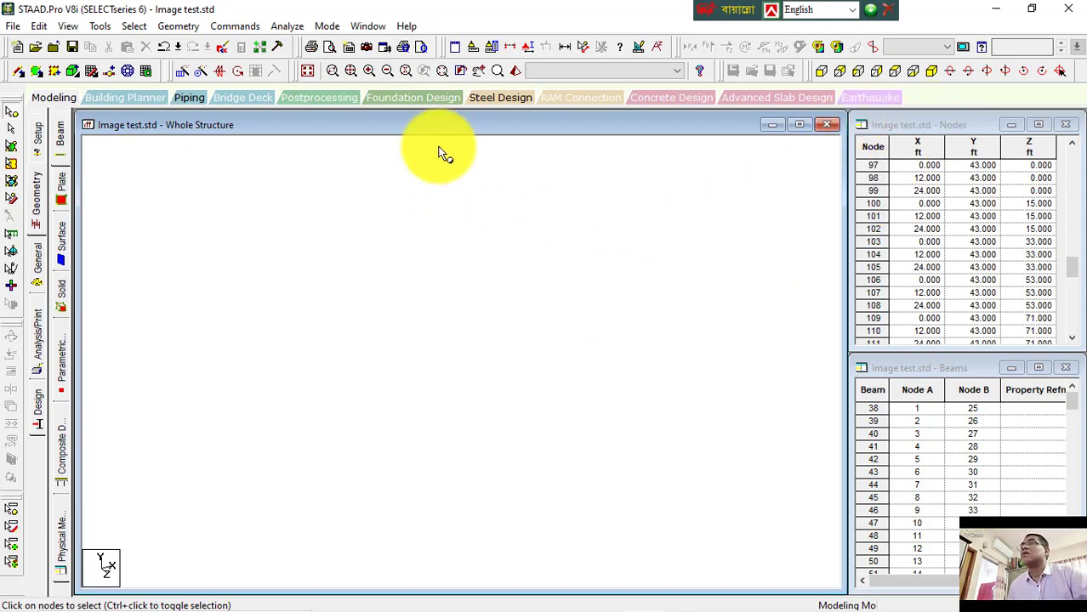
click(37, 259)
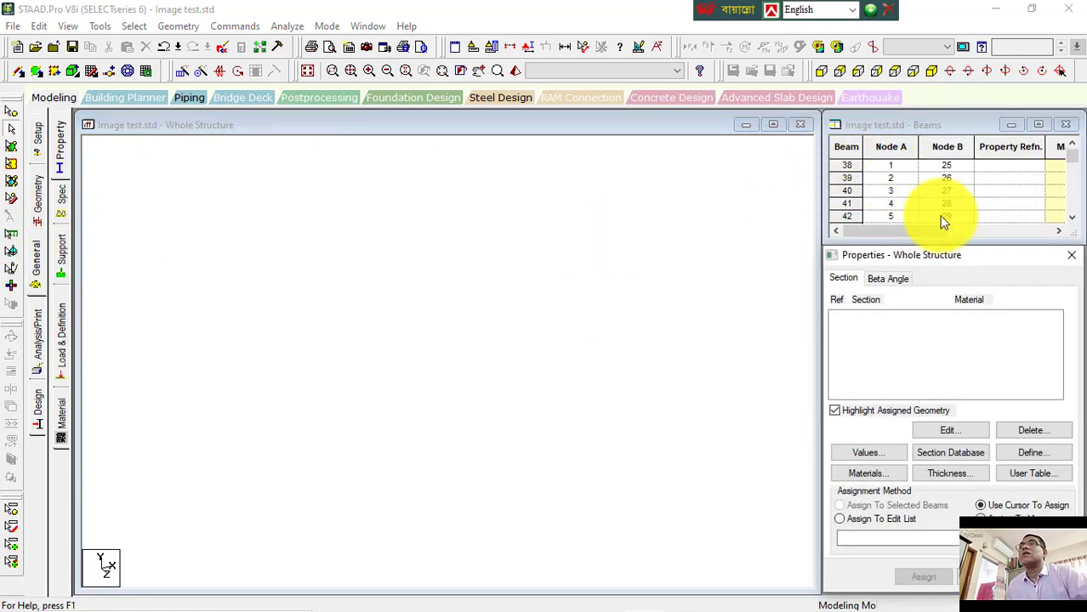
click(950, 127)
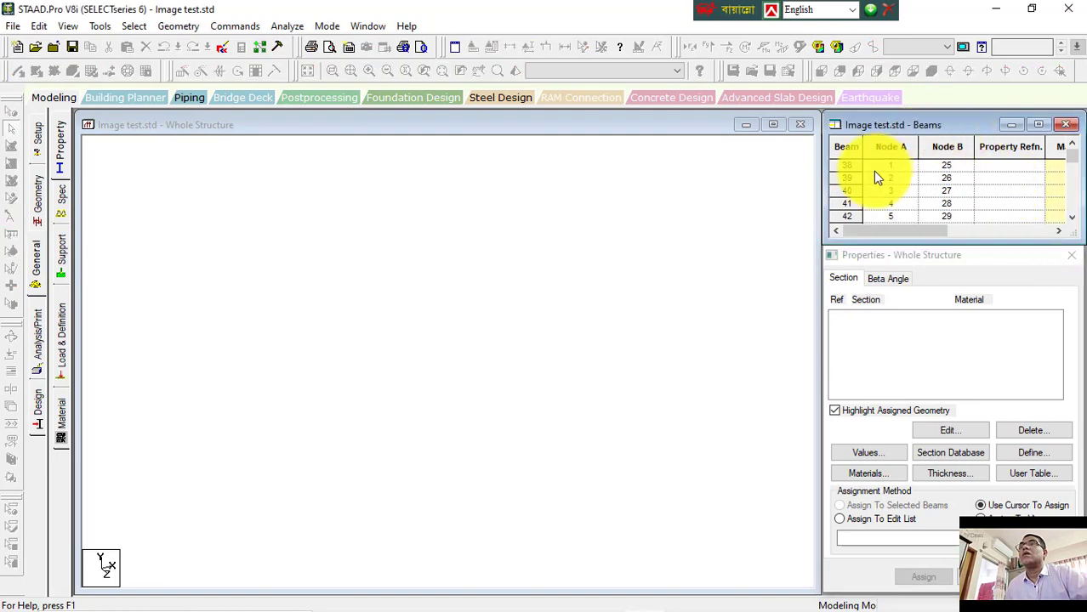
click(935, 165)
scroll(938, 210, down, 4)
click(384, 170)
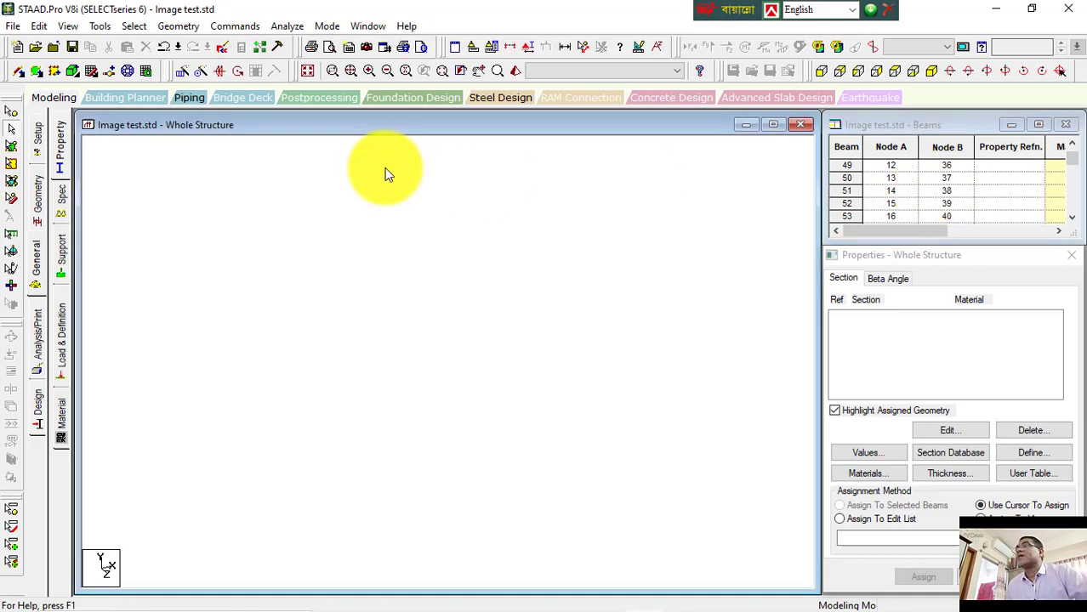
click(1073, 156)
click(282, 283)
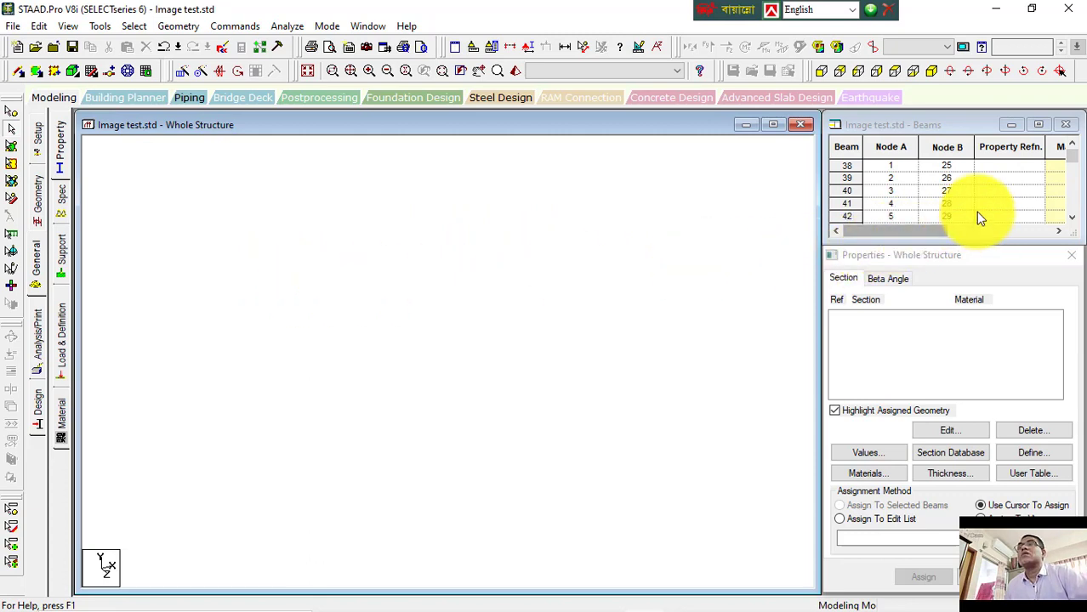
click(848, 191)
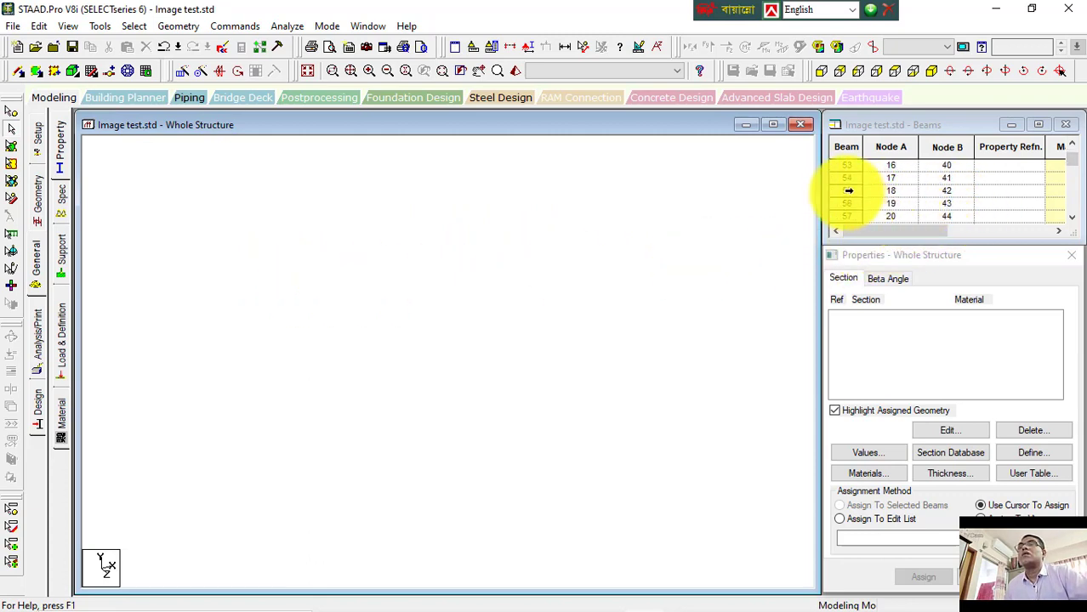
mouse_move(1076, 165)
mouse_down()
mouse_move(1081, 241)
mouse_move(1071, 150)
mouse_up()
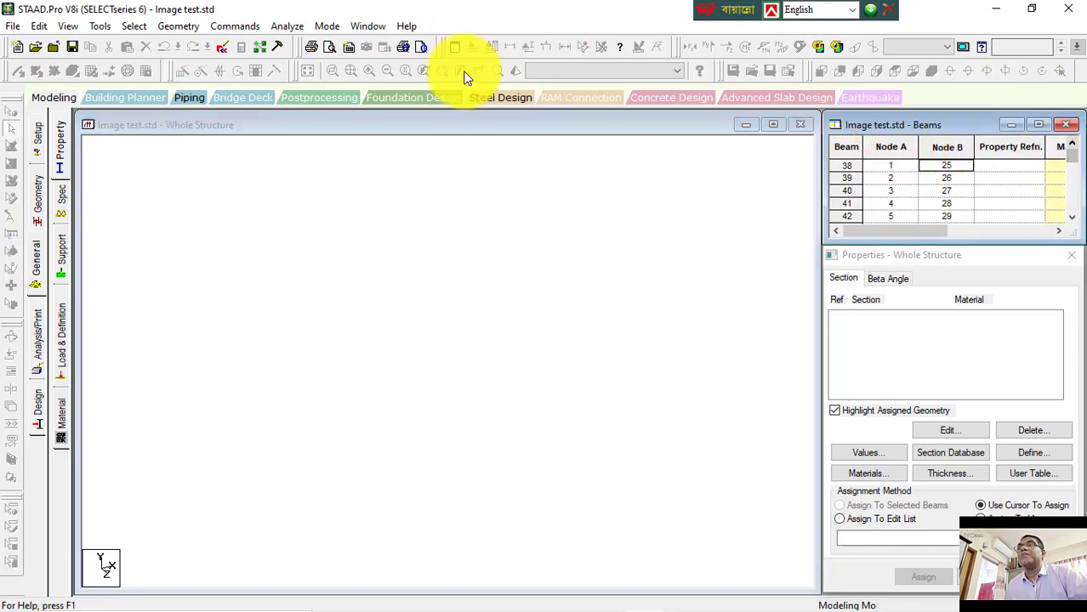
click(35, 205)
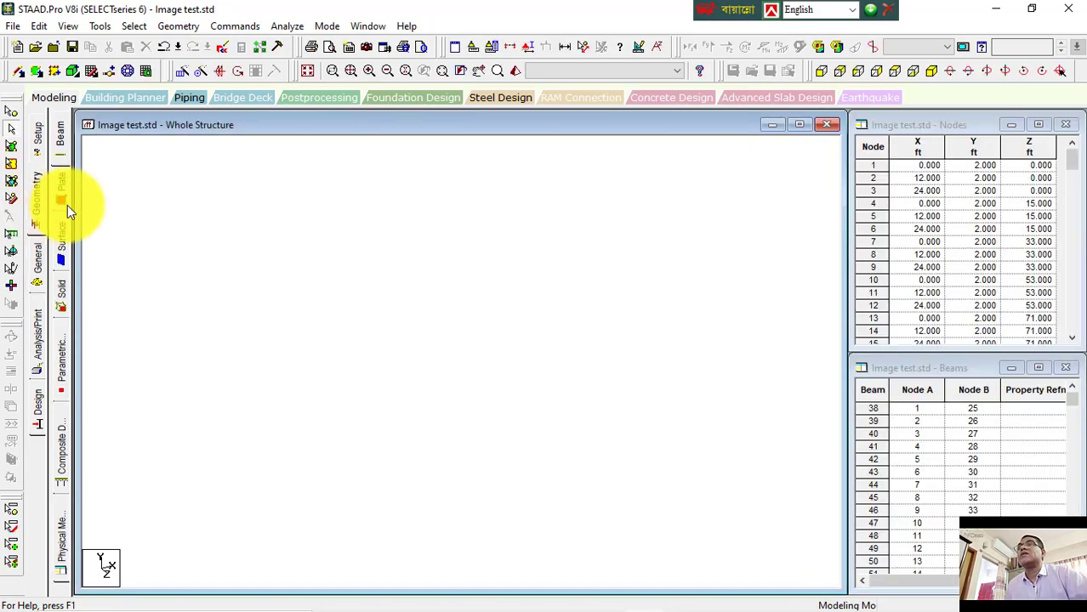
Step: Select the first block of node rows in the nodes table and delete them, confirming the deletion
click(875, 147)
click(983, 217)
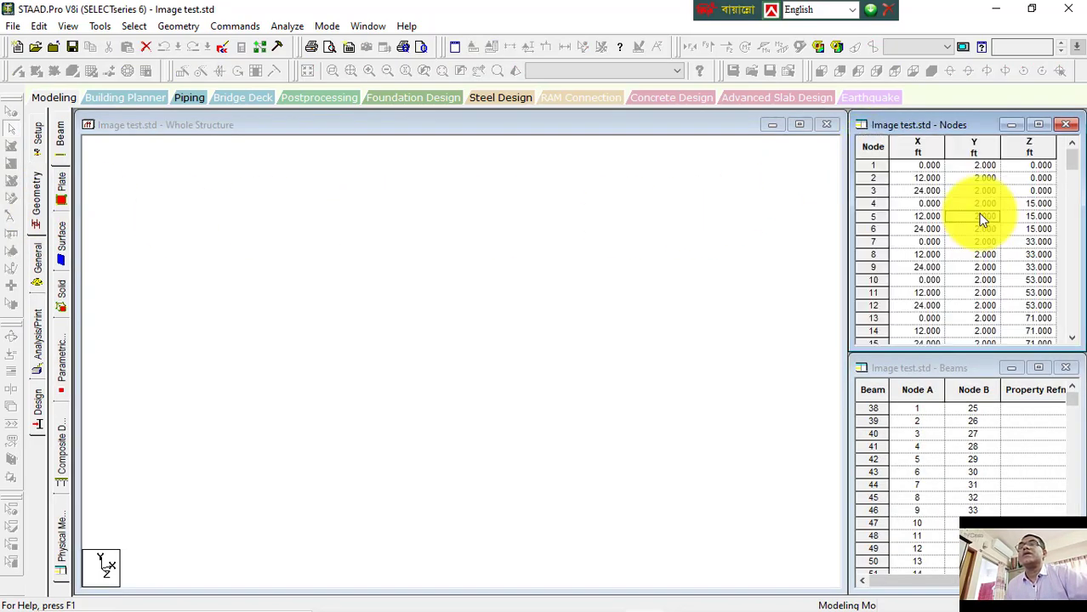
drag(877, 159, 907, 367)
key(Delete)
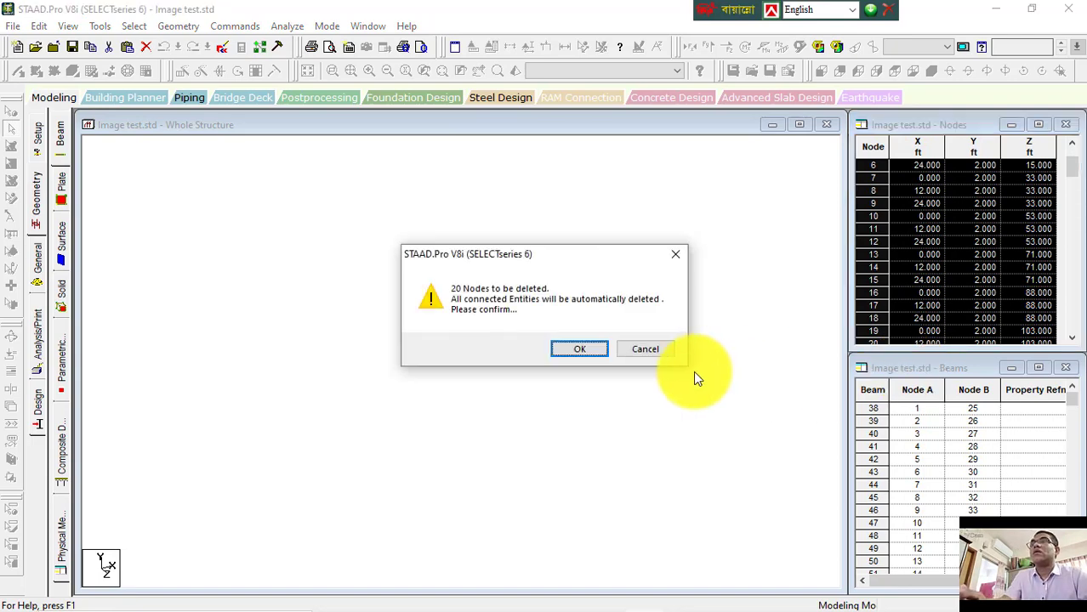
click(577, 350)
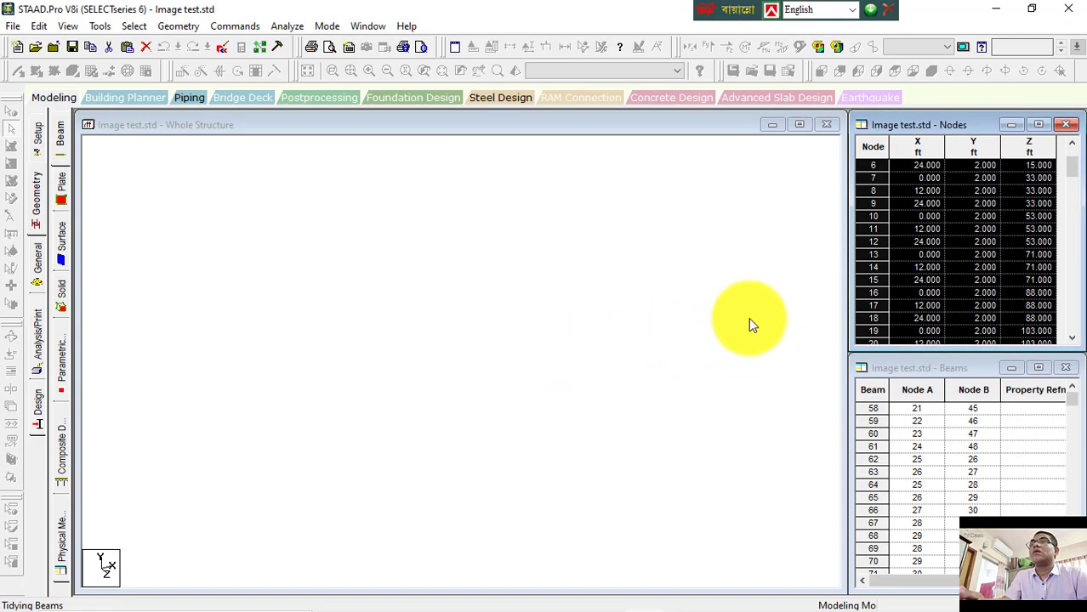
Step: Select the remaining node rows down to the end of the table, delete them, confirm, and exit the error report
scroll(751, 319, down, 5)
drag(878, 171, 839, 606)
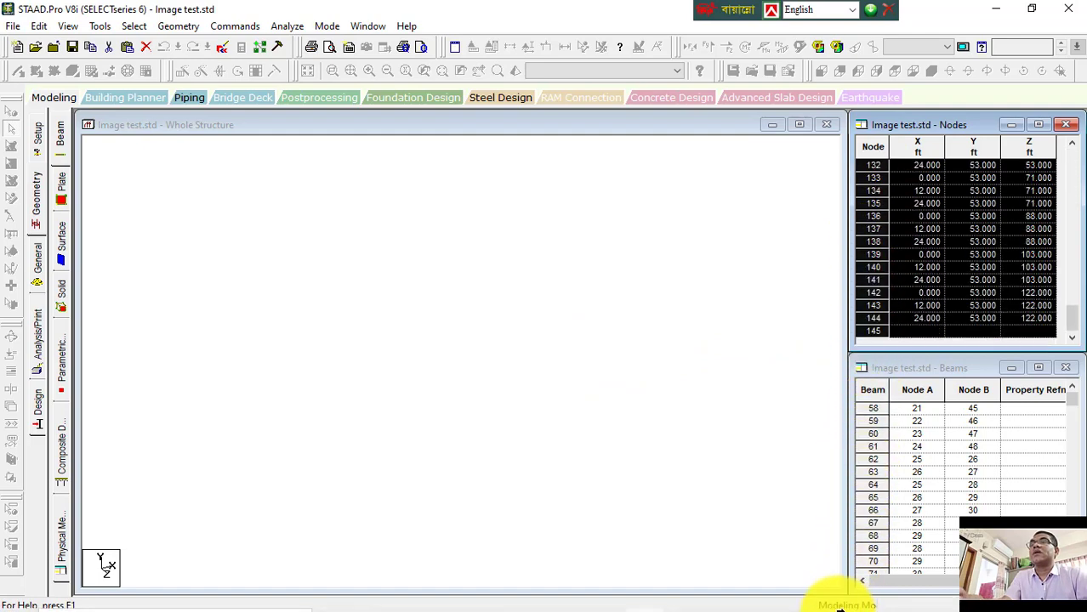
key(Delete)
click(574, 350)
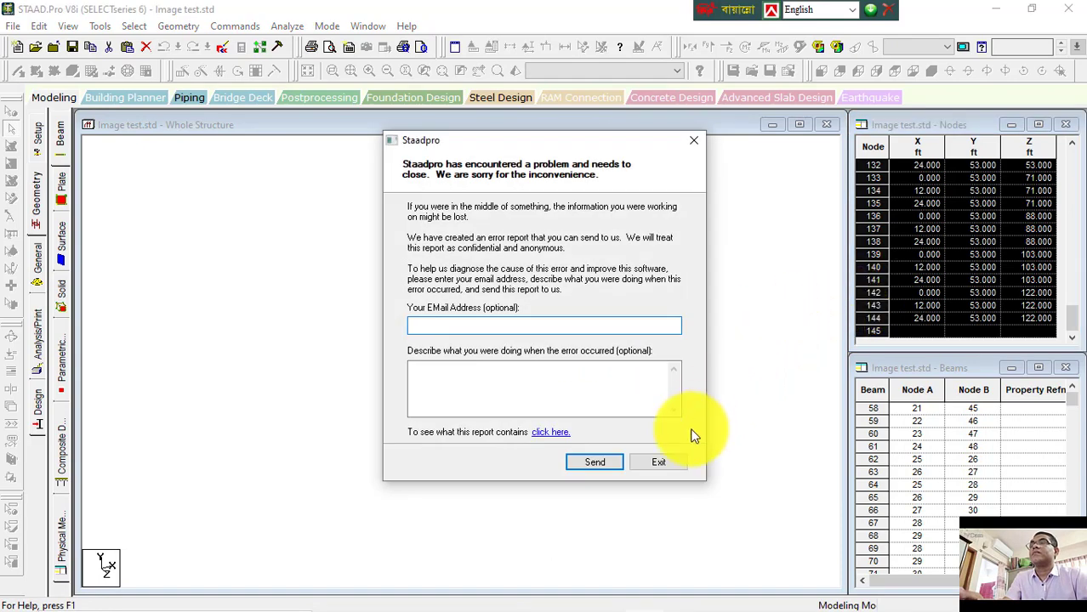
click(658, 461)
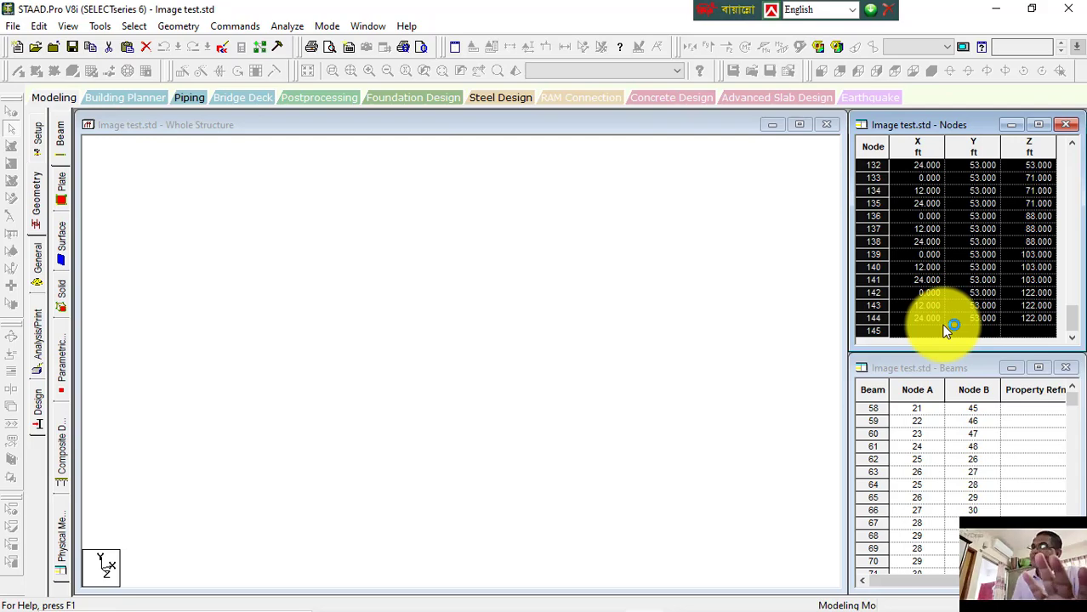
Step: Minimize the Word notes and relaunch STAAD.Pro from the desktop
key(alt+Tab)
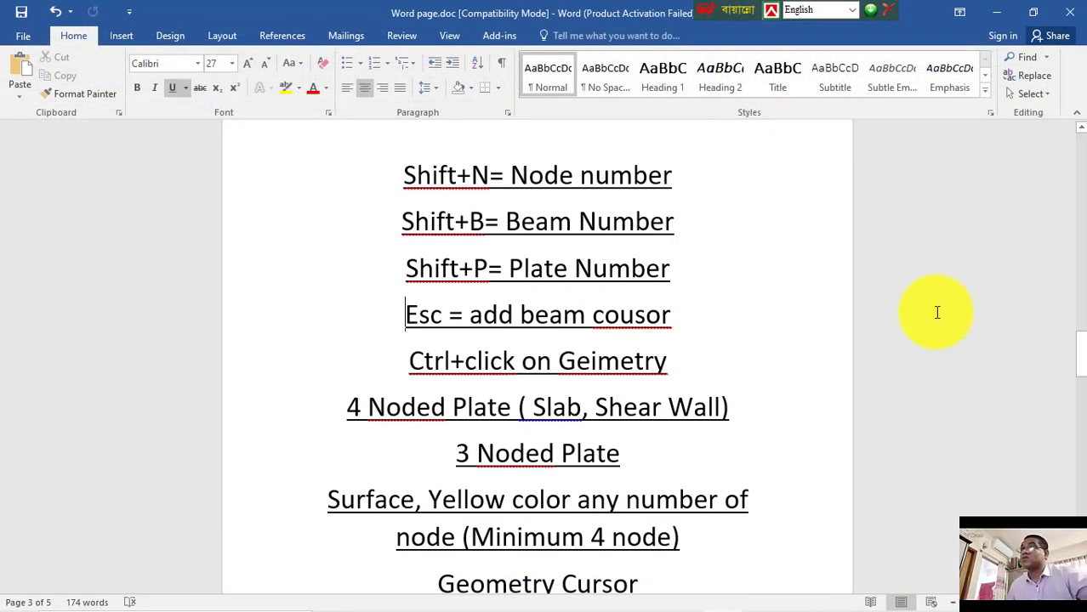
click(996, 12)
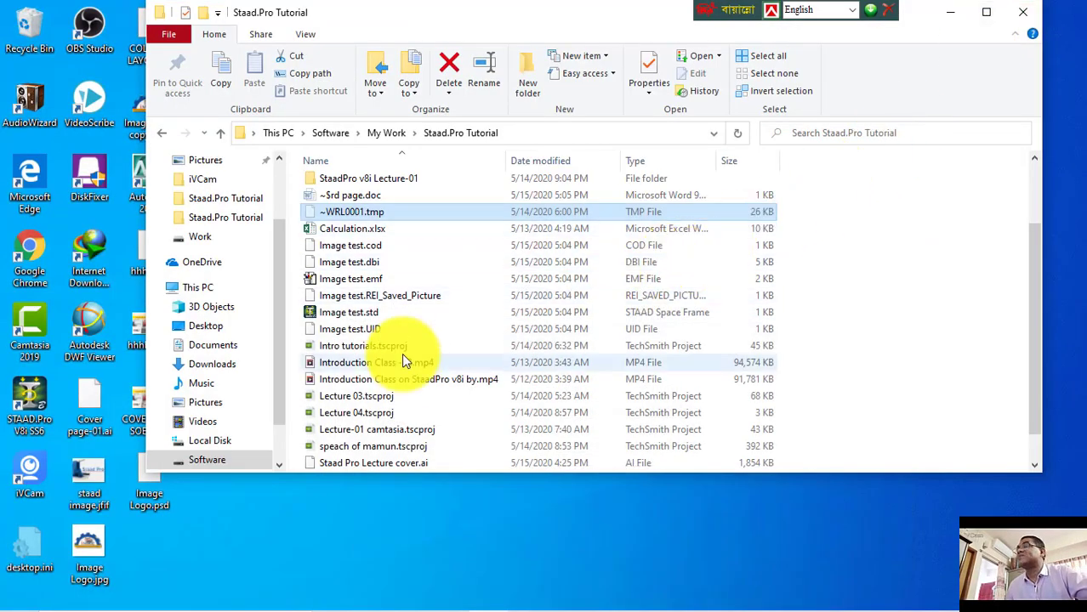
double_click(33, 403)
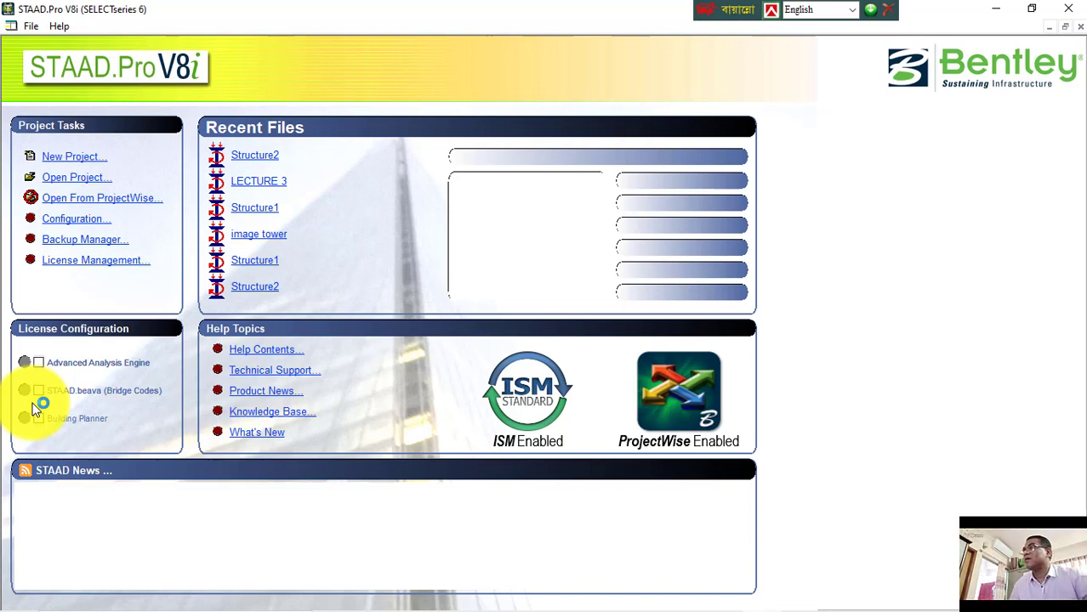
Step: Create a new Space project named Structure1 in foot and kilopound units, starting with Add Beam
click(75, 157)
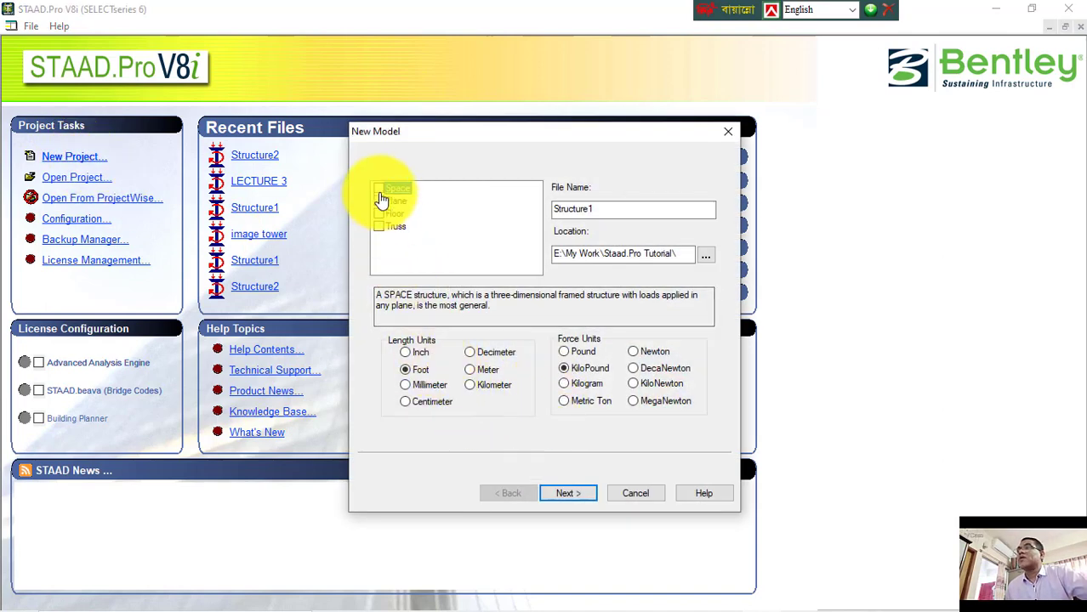
click(567, 495)
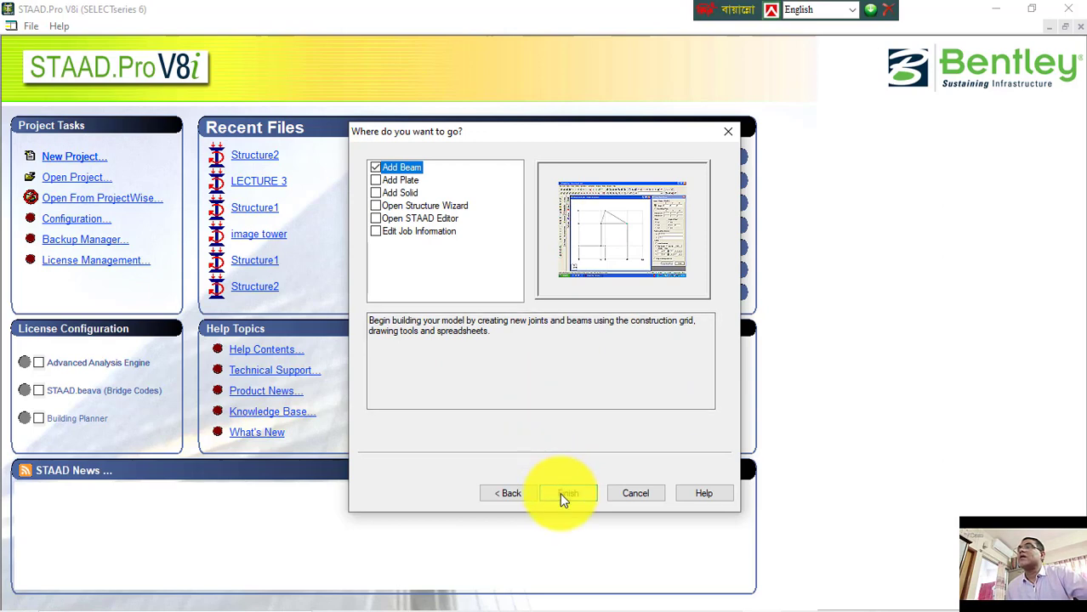
click(561, 494)
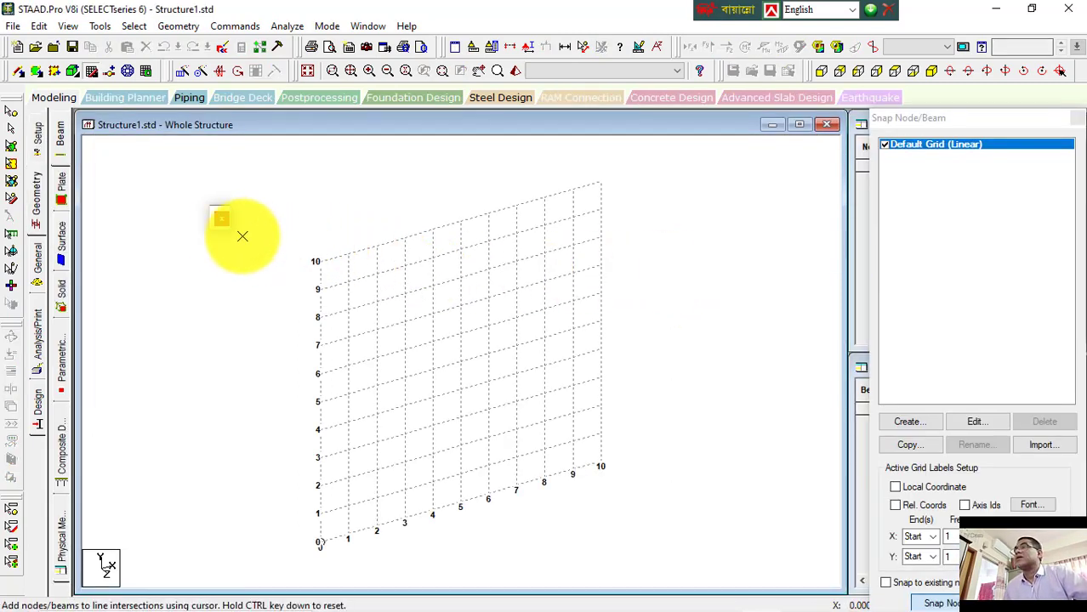
Step: Turn off the default grid, close the snap panel, and add node 1 at 0, 0, 0 in the nodes table
click(887, 147)
click(1077, 118)
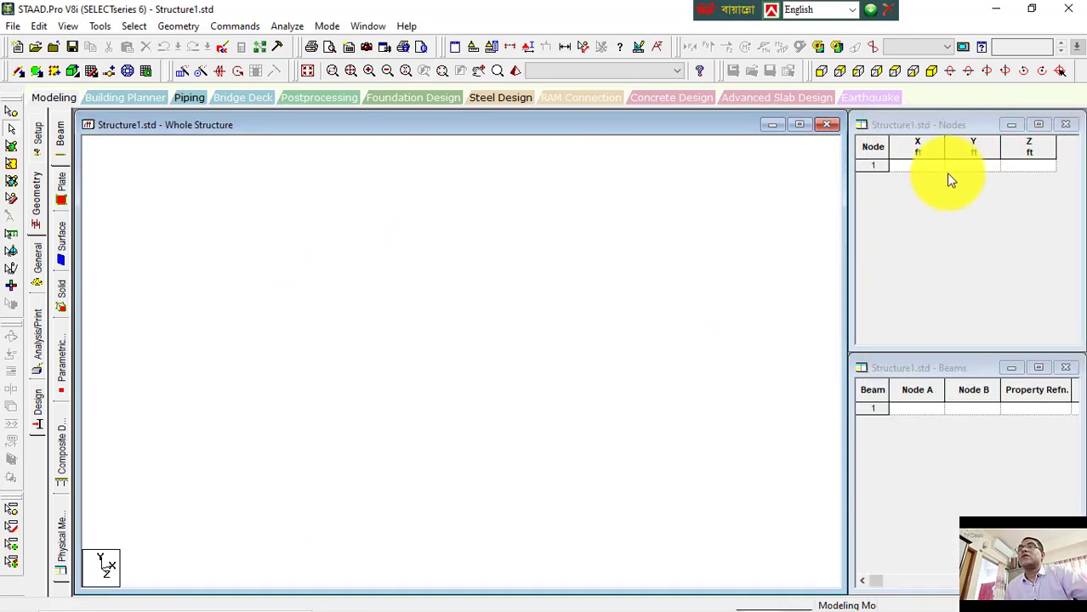
text(0)
key(Return)
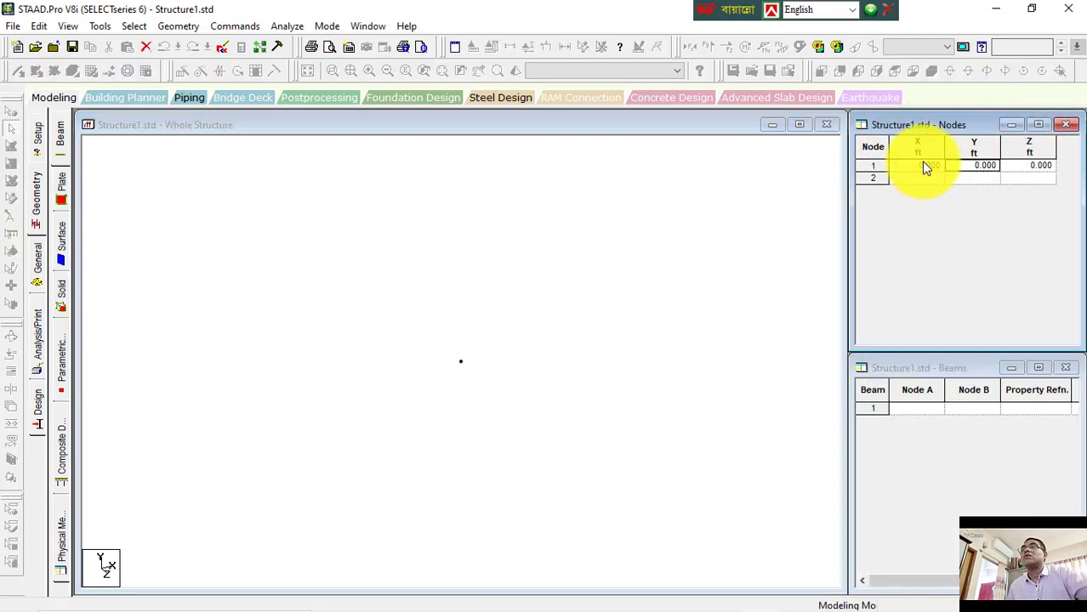
Step: Select node 1 and translationally repeat it along X in 4 linked steps of 5 ft
click(447, 328)
click(12, 112)
drag(321, 280, 531, 434)
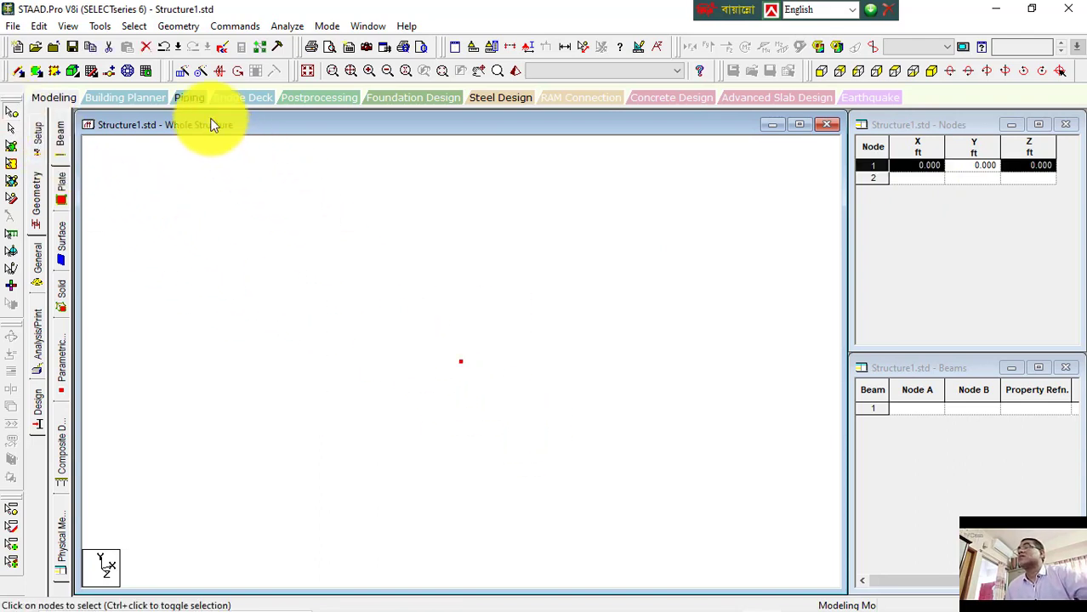
click(186, 76)
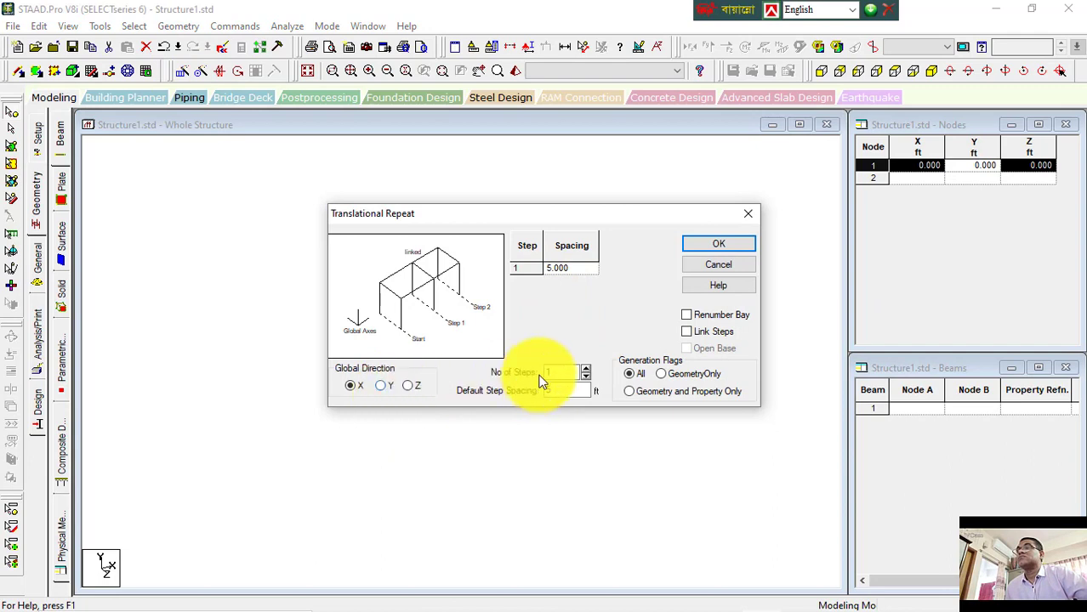
click(586, 369)
click(586, 369)
click(585, 369)
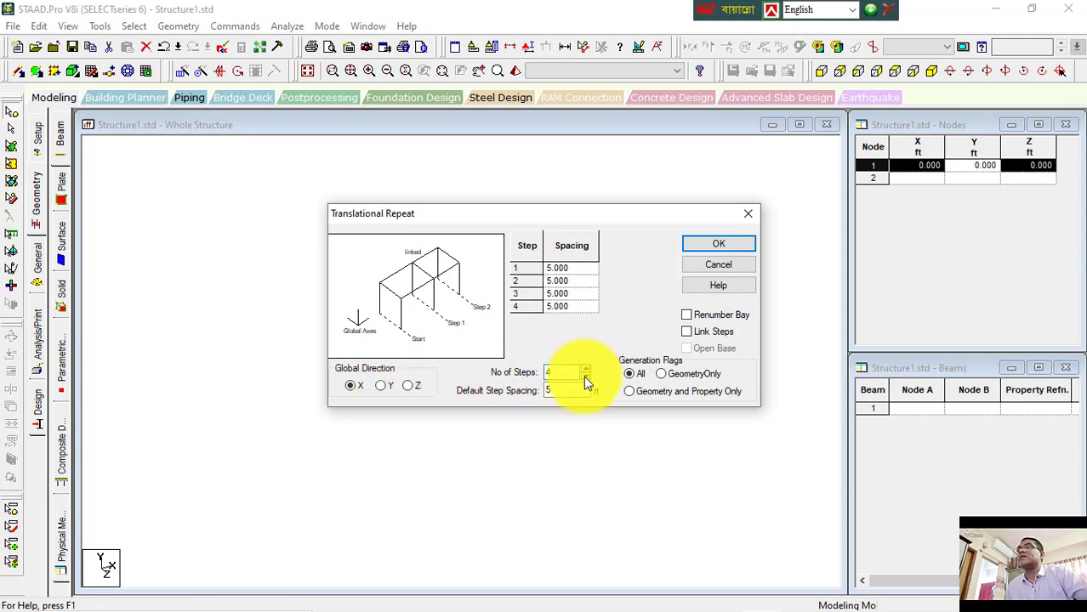
click(706, 334)
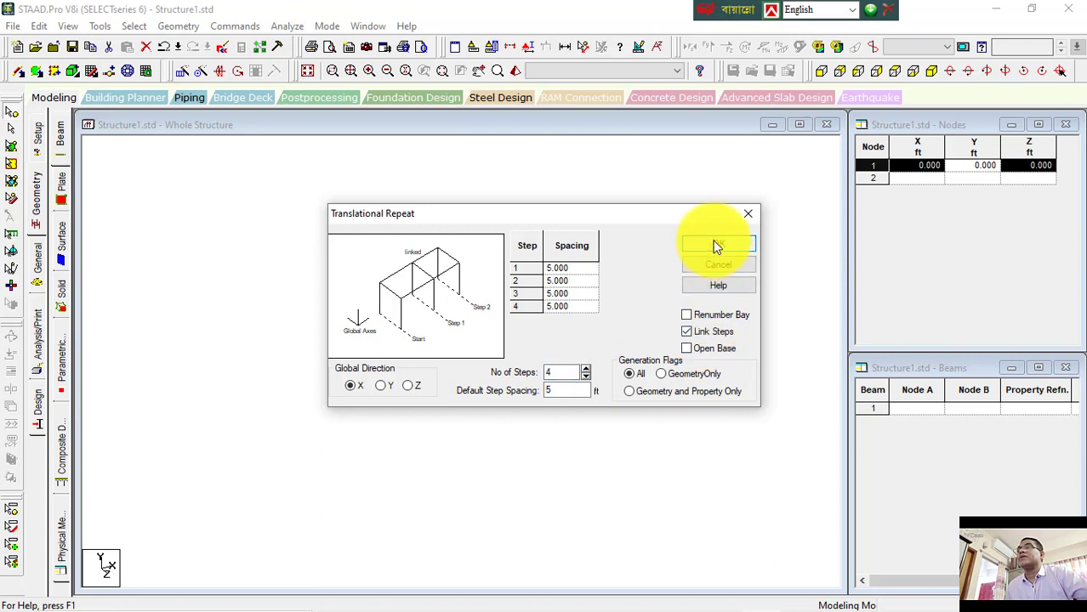
click(719, 244)
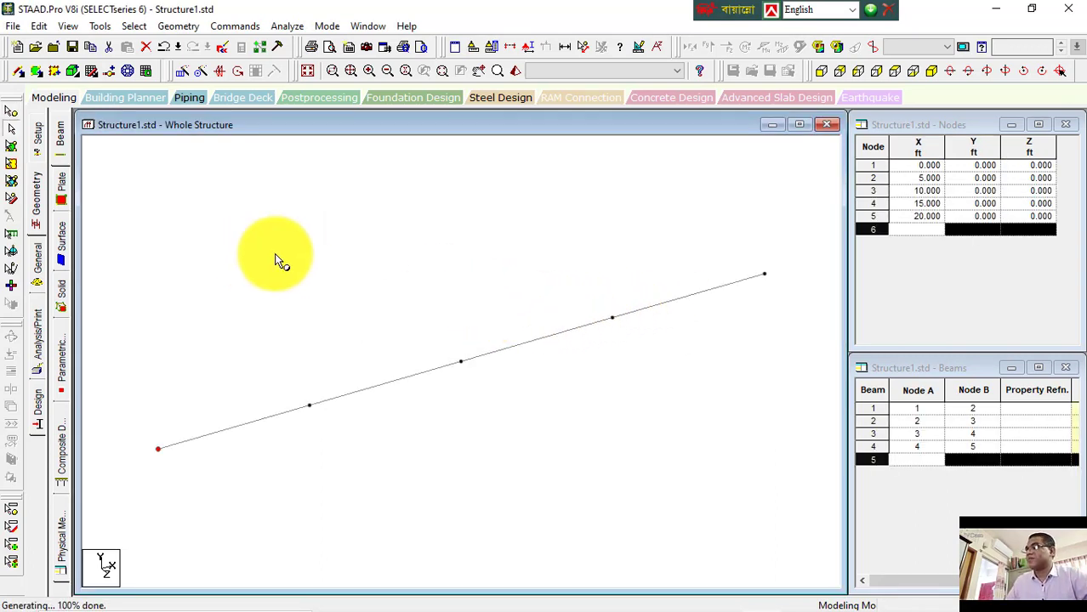
Step: Select all beams and translationally repeat them along Z in 3 linked steps of 15 ft
key(ctrl+a)
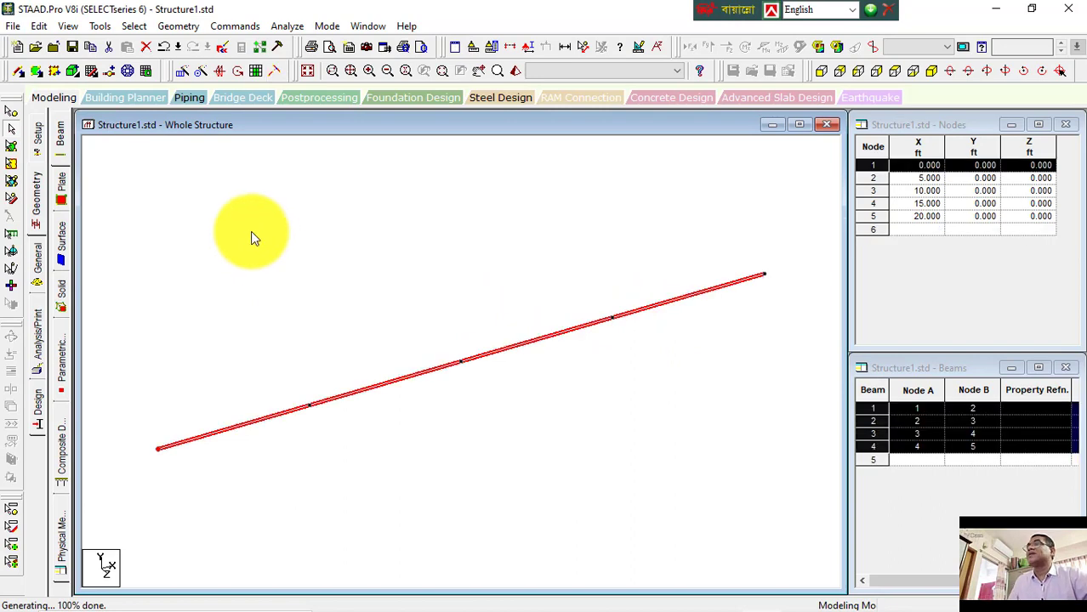
click(178, 71)
click(408, 385)
click(686, 332)
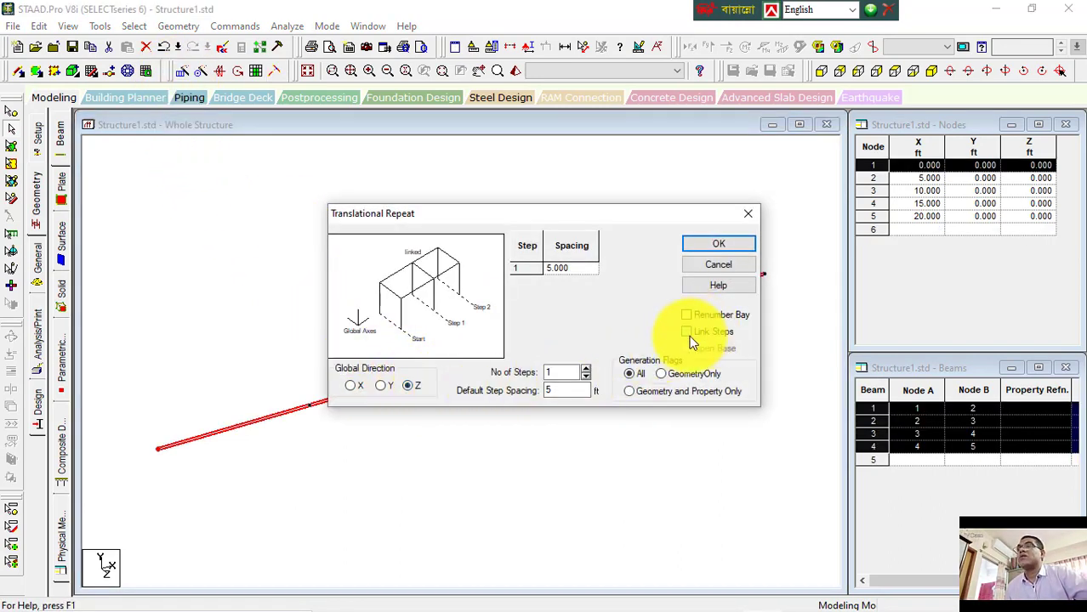
click(587, 372)
click(587, 372)
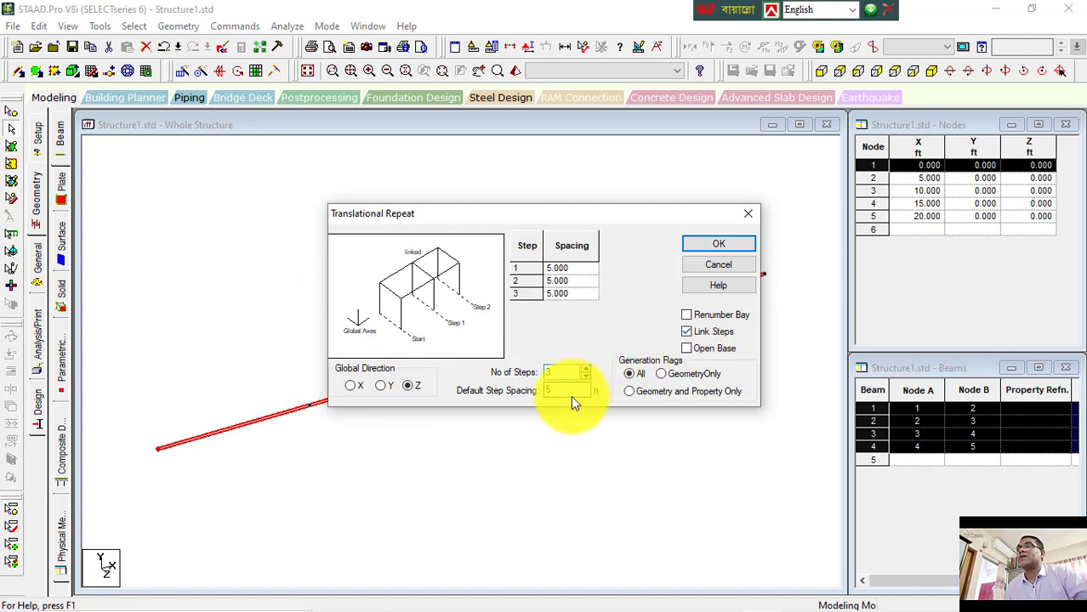
click(545, 392)
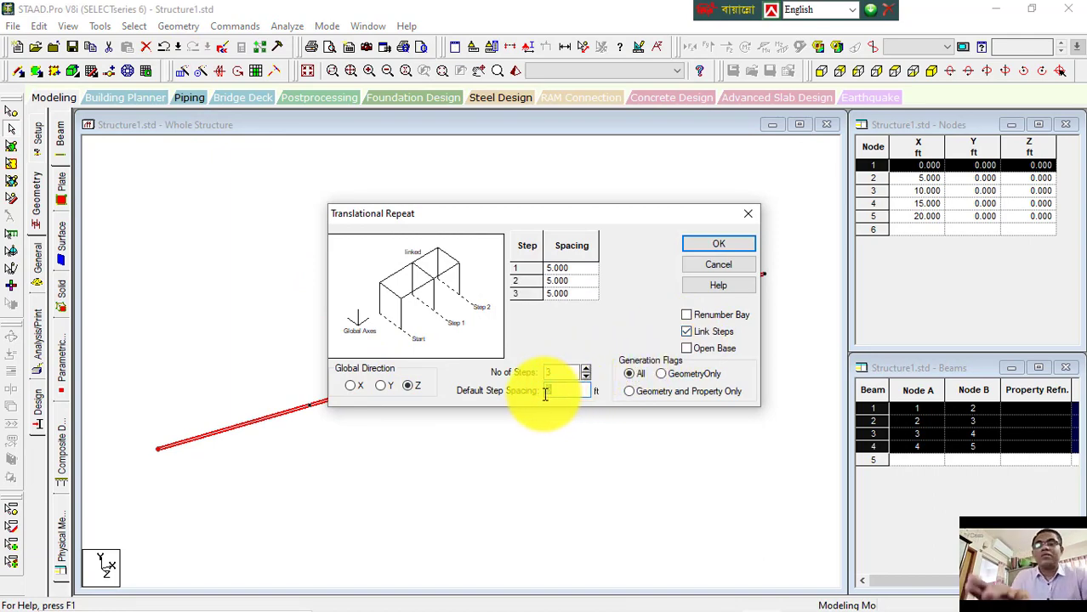
text(15)
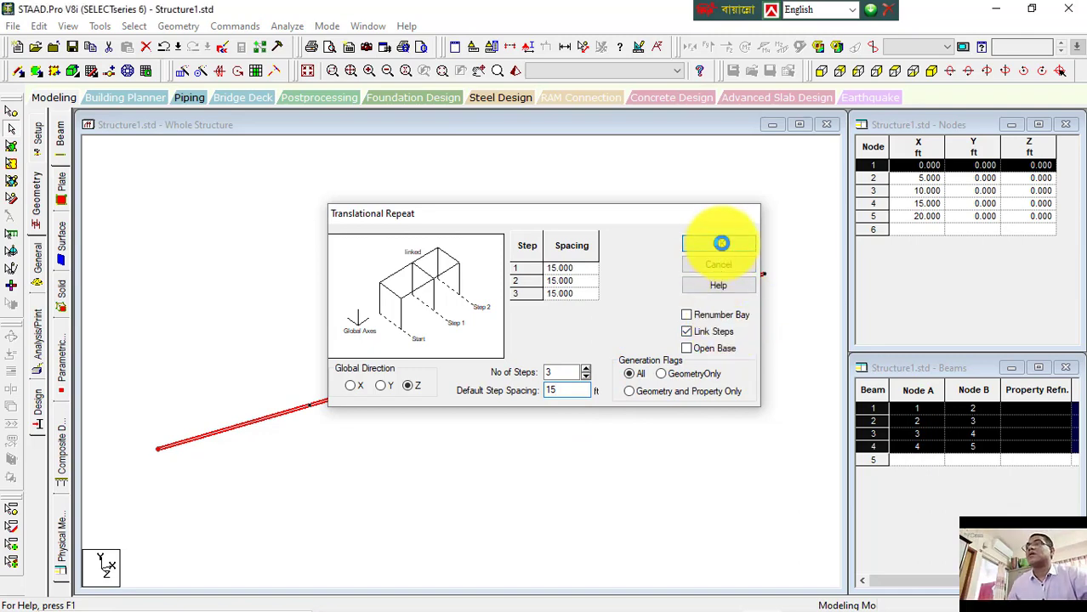
click(719, 244)
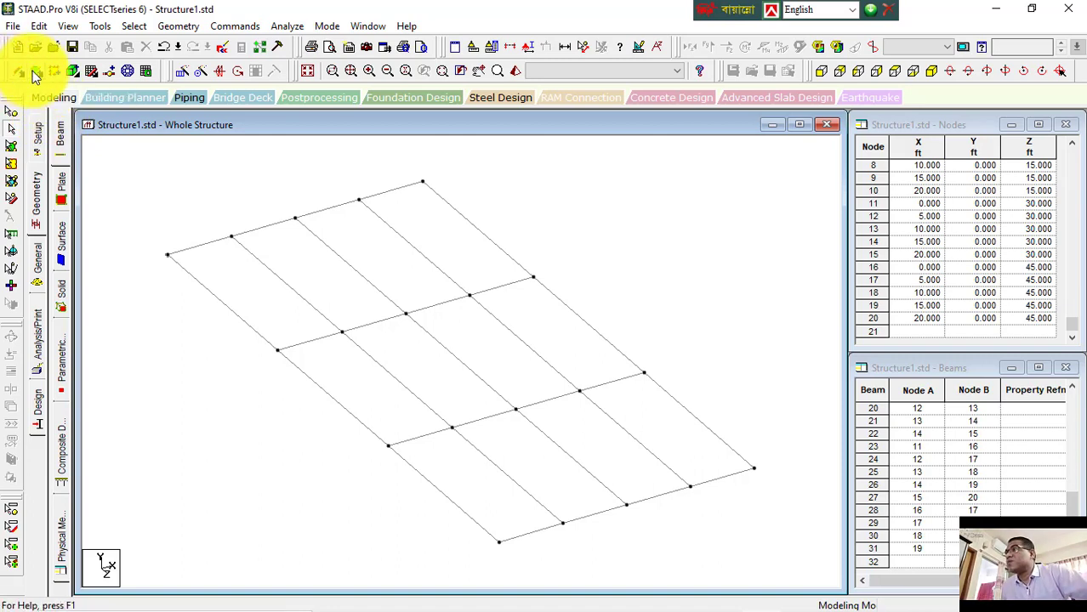
Step: Add a quadrilateral plate over the first bay, joining the first two nodes of the front row with the matching second-row nodes
click(35, 74)
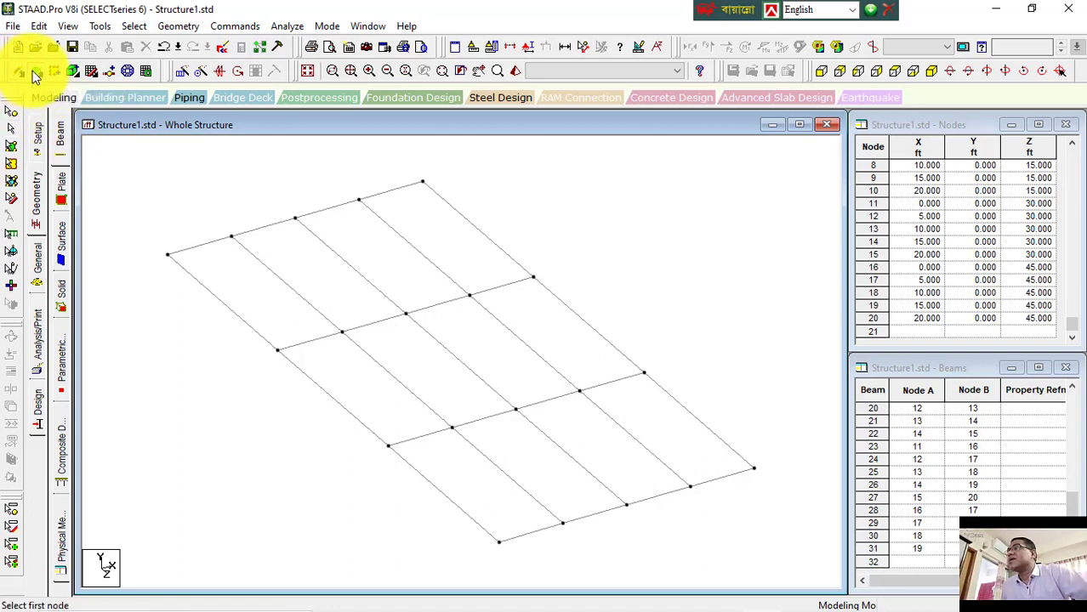
click(167, 255)
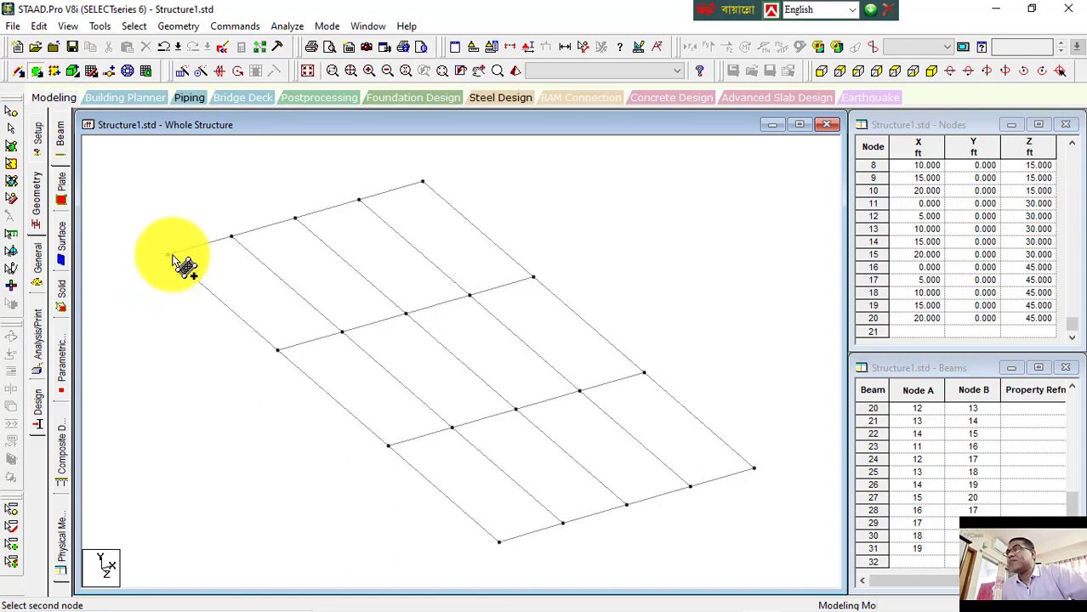
click(231, 237)
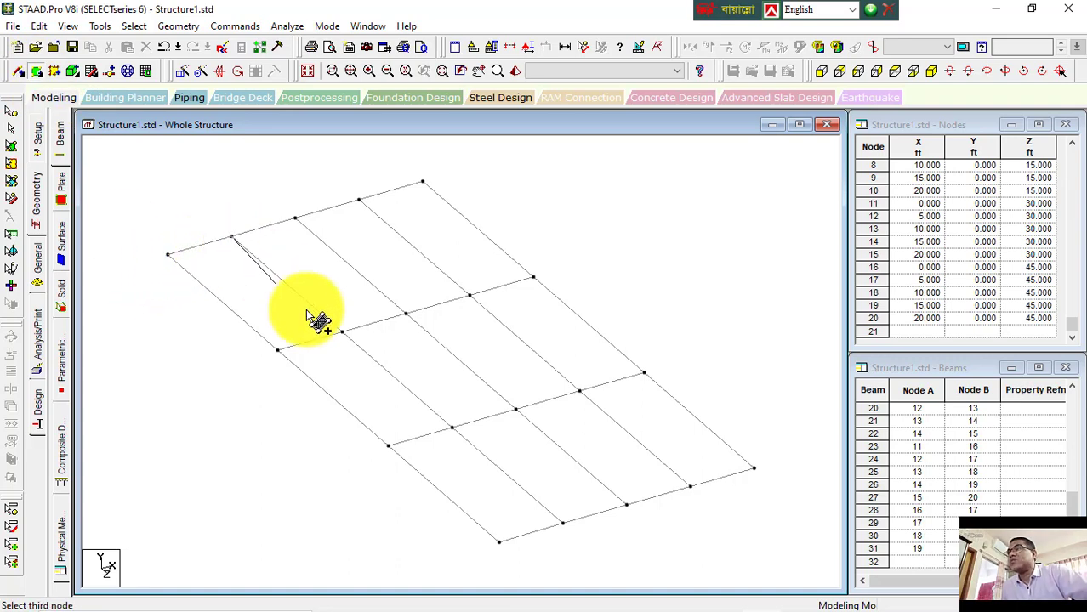
click(343, 334)
click(279, 351)
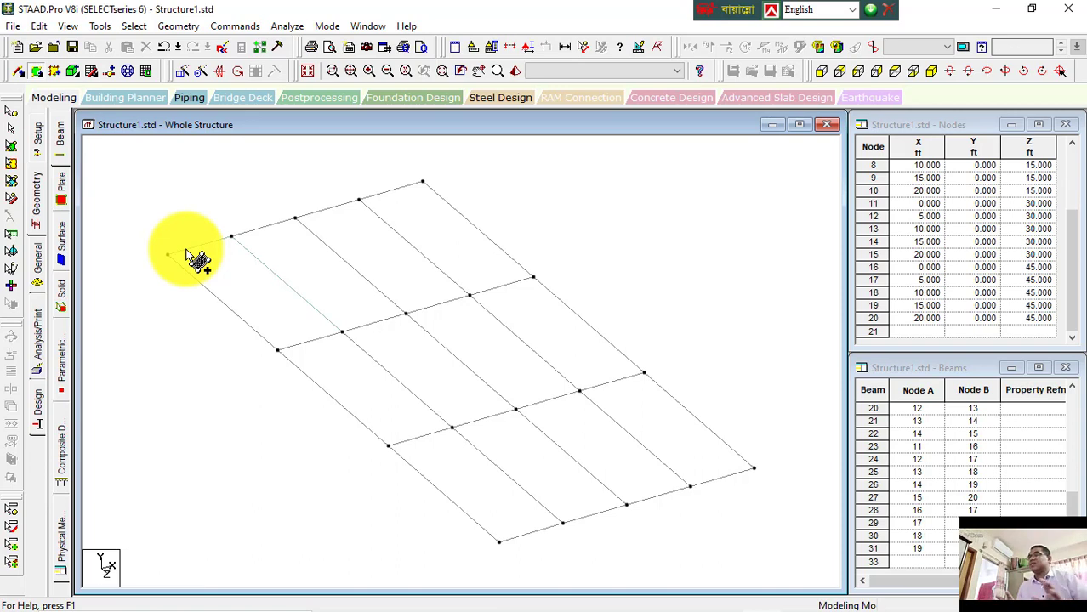
Step: Add a skewed quadrilateral plate from the second front-row node to the last front-row node and back through two second-row nodes
click(233, 238)
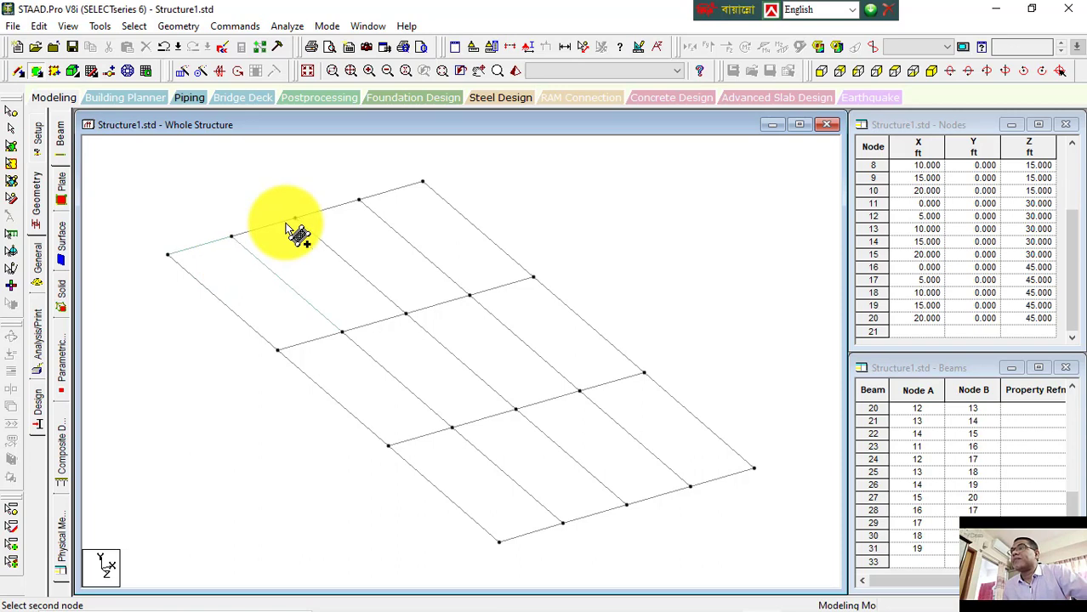
click(423, 182)
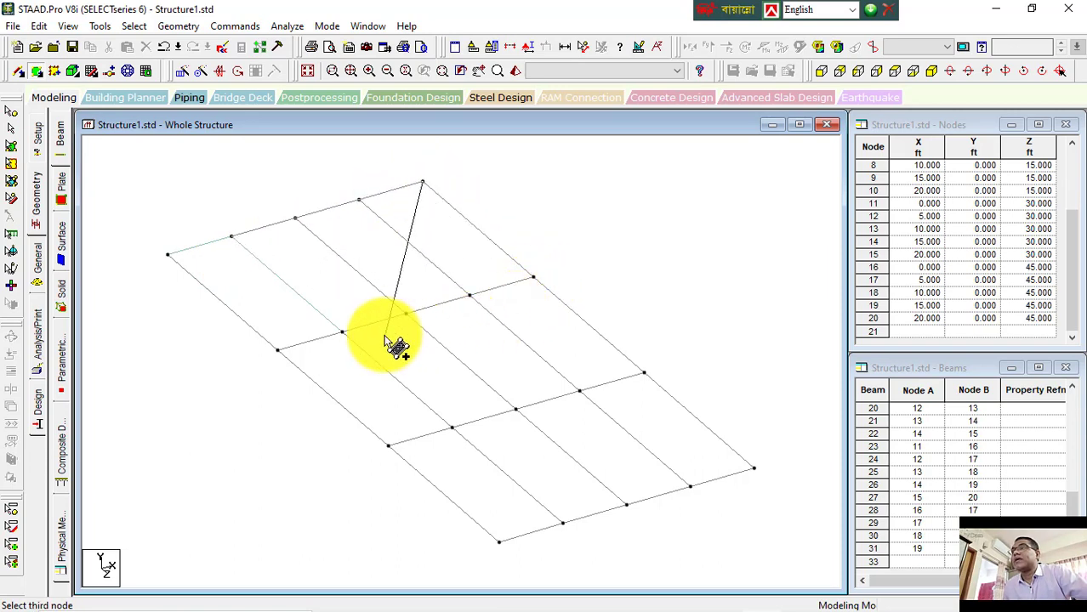
click(342, 331)
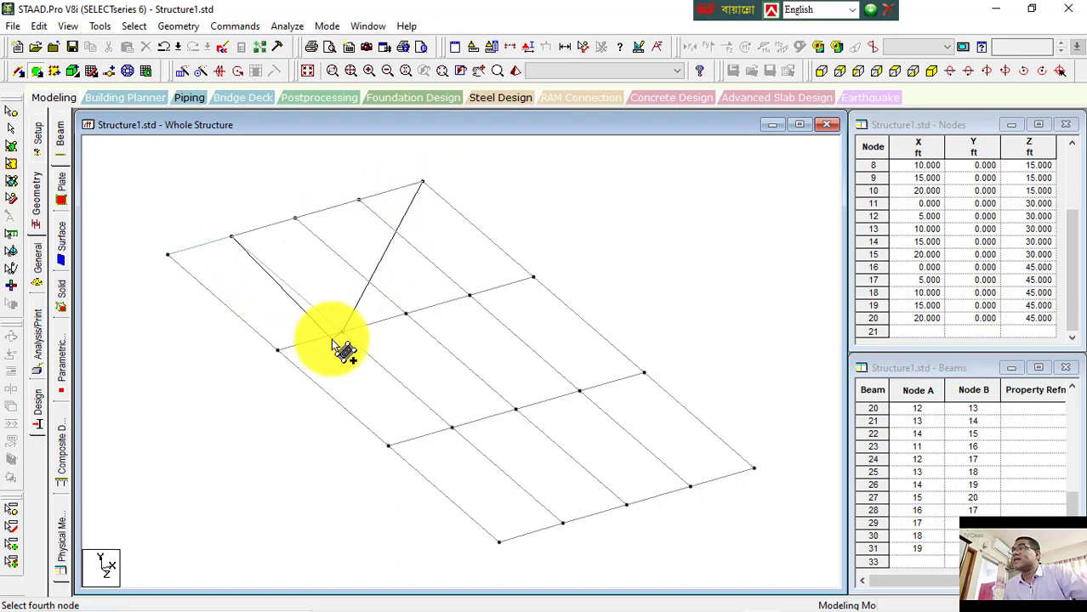
click(277, 352)
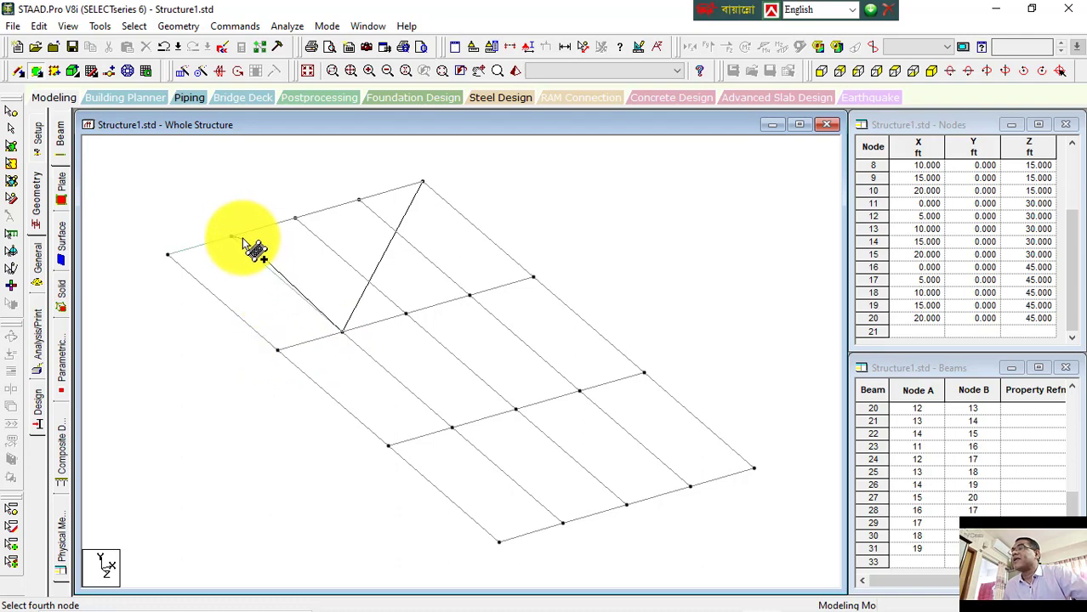
click(277, 351)
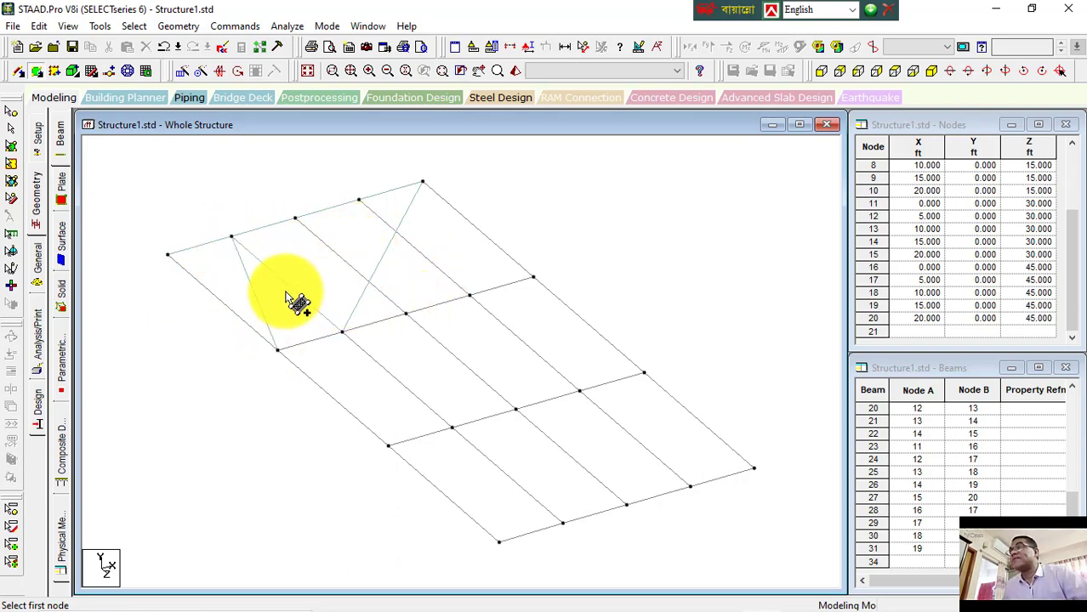
Step: Select the newly added plates with the plates cursor to inspect them
click(12, 156)
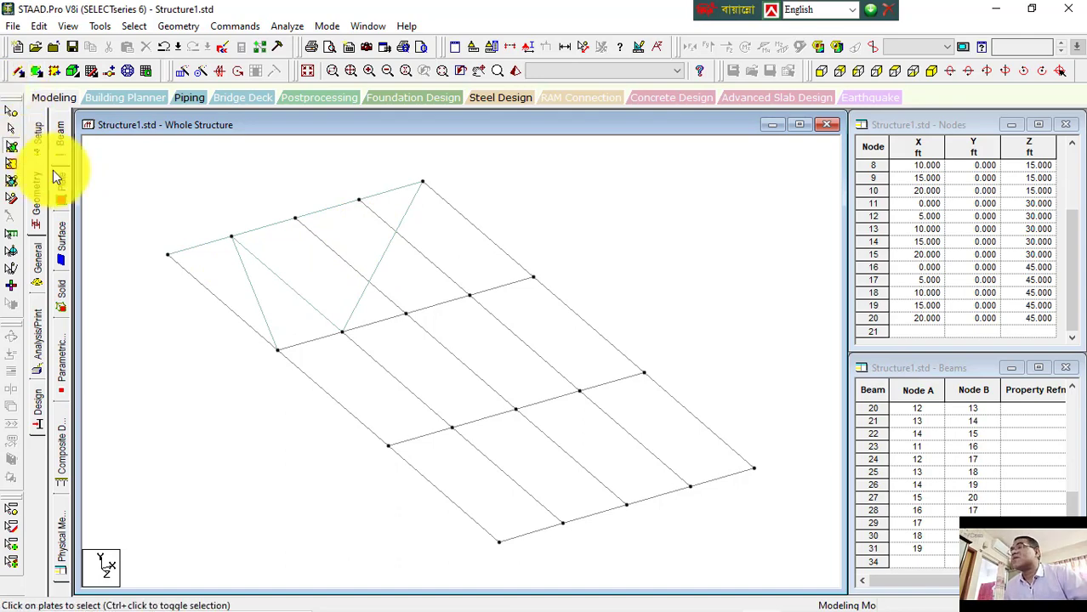
click(208, 258)
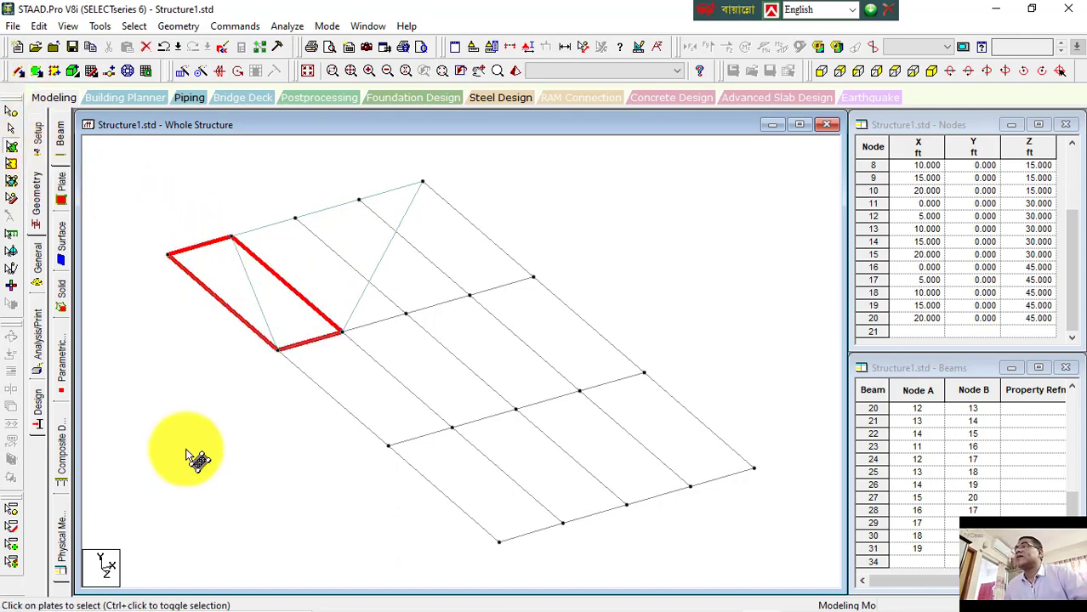
click(362, 246)
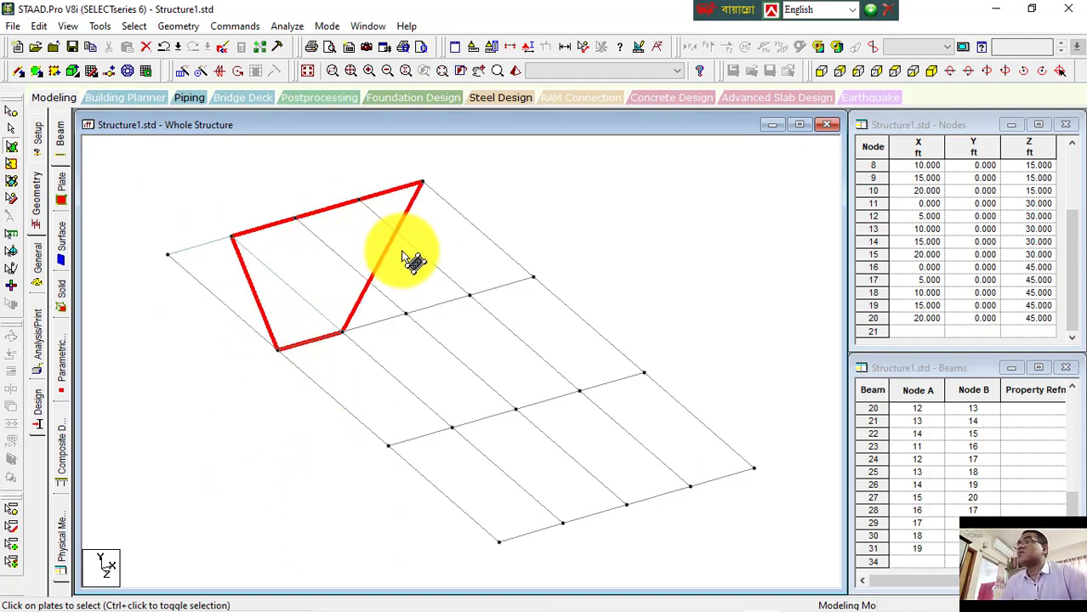
click(467, 330)
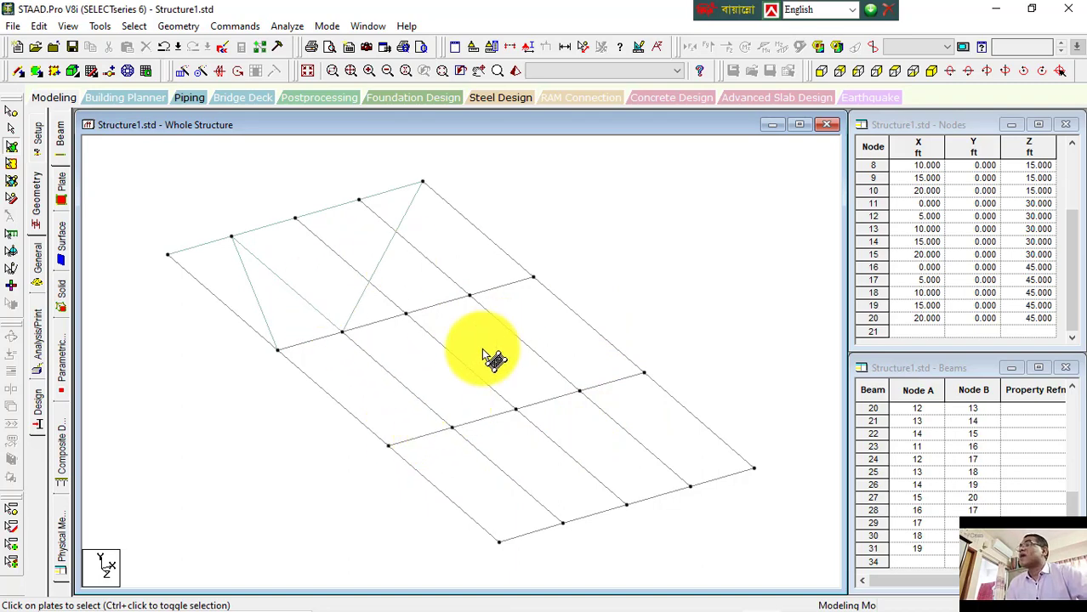
double_click(10, 151)
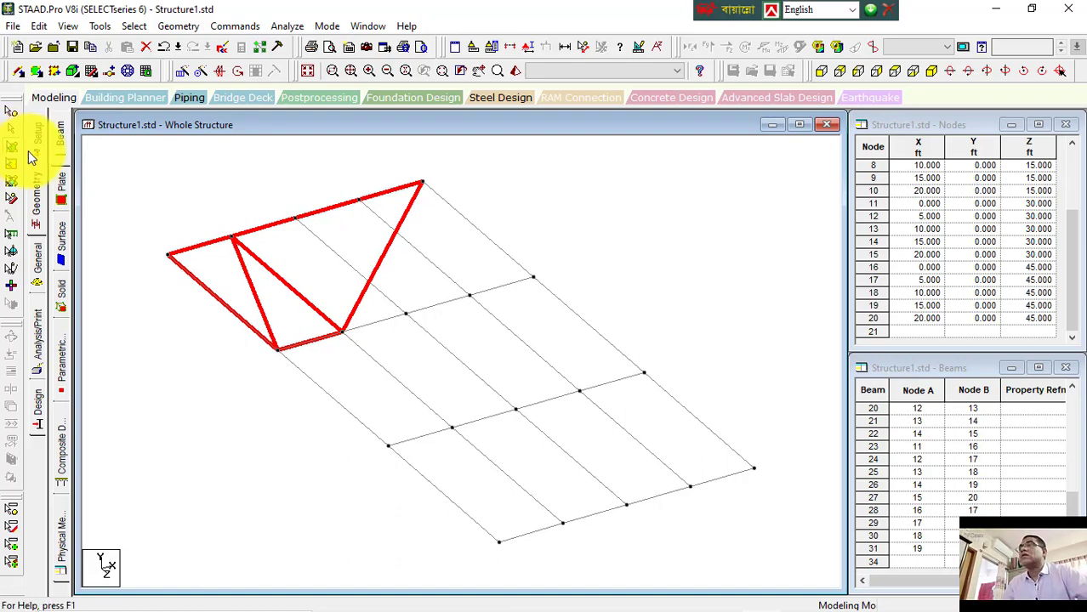
click(179, 170)
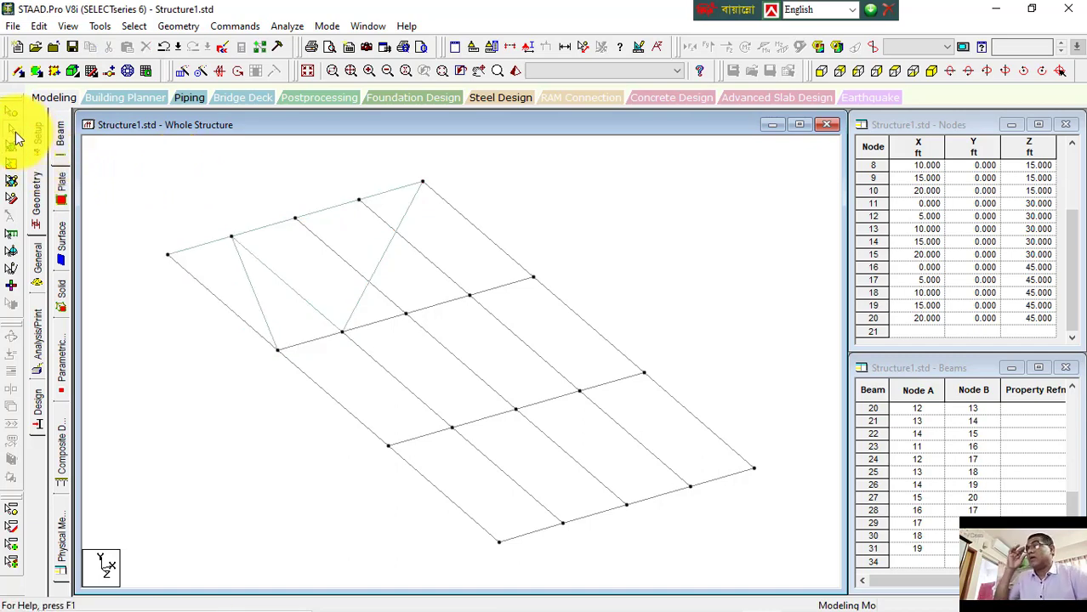
click(207, 264)
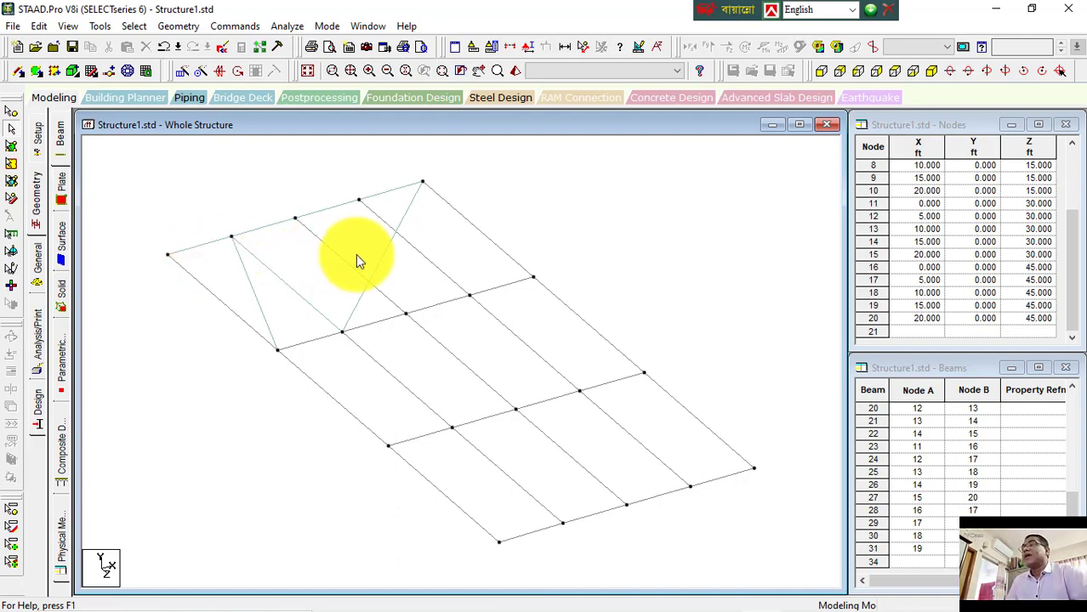
click(11, 146)
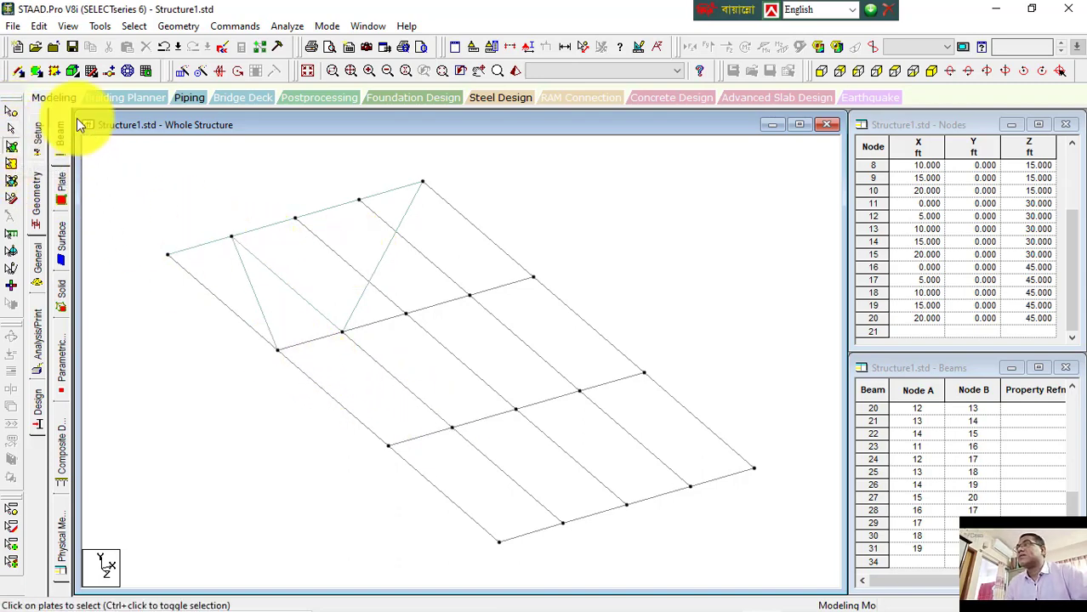
Step: Add a large quadrilateral plate spanning the outer corners of the back two grid rows, then select it to check it
click(37, 71)
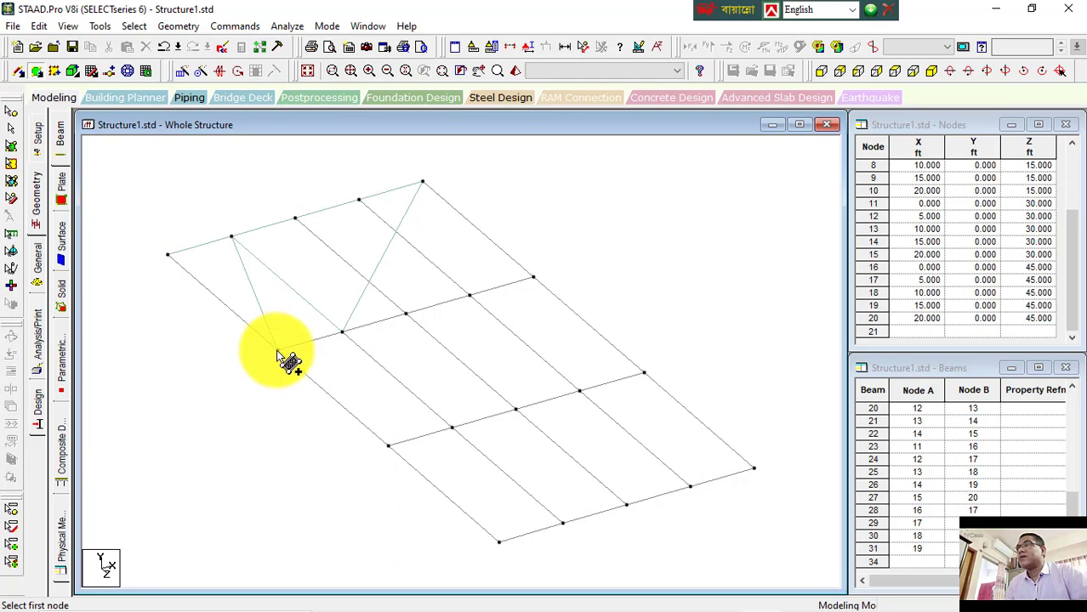
click(278, 351)
click(533, 277)
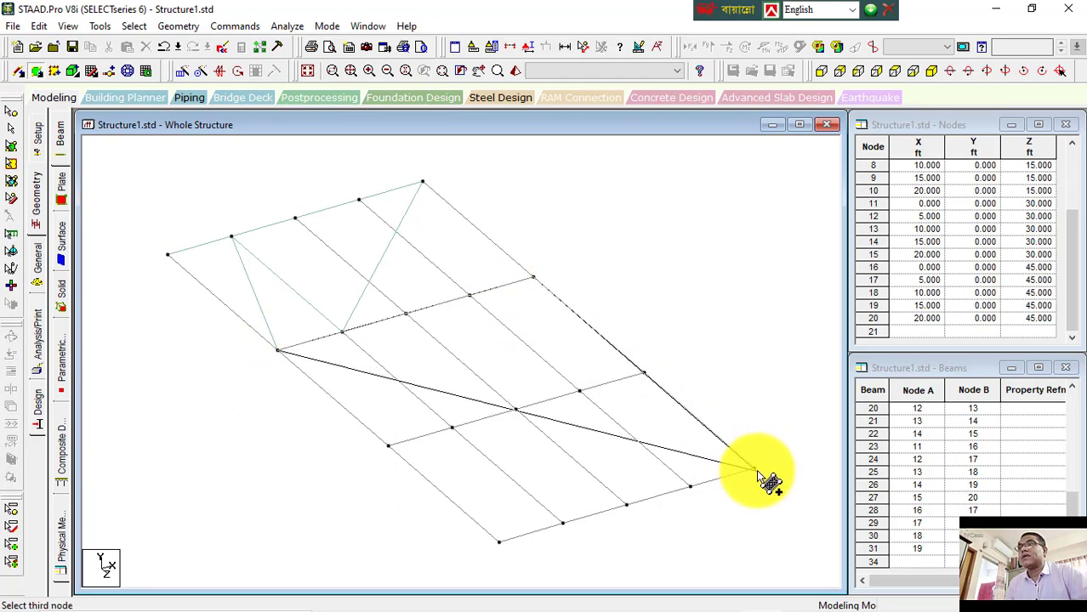
click(755, 469)
click(498, 542)
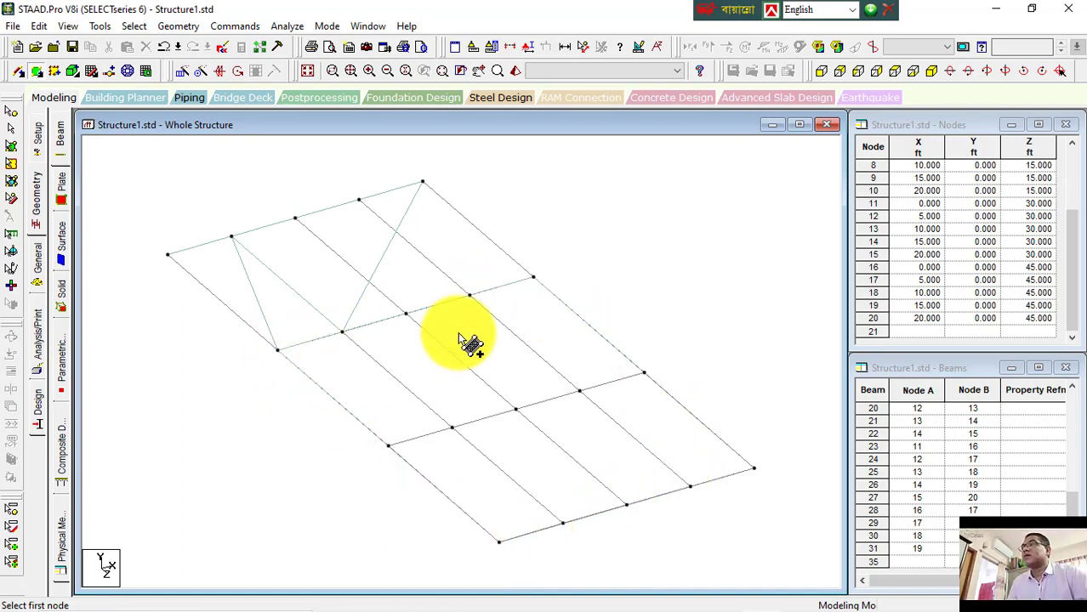
click(12, 129)
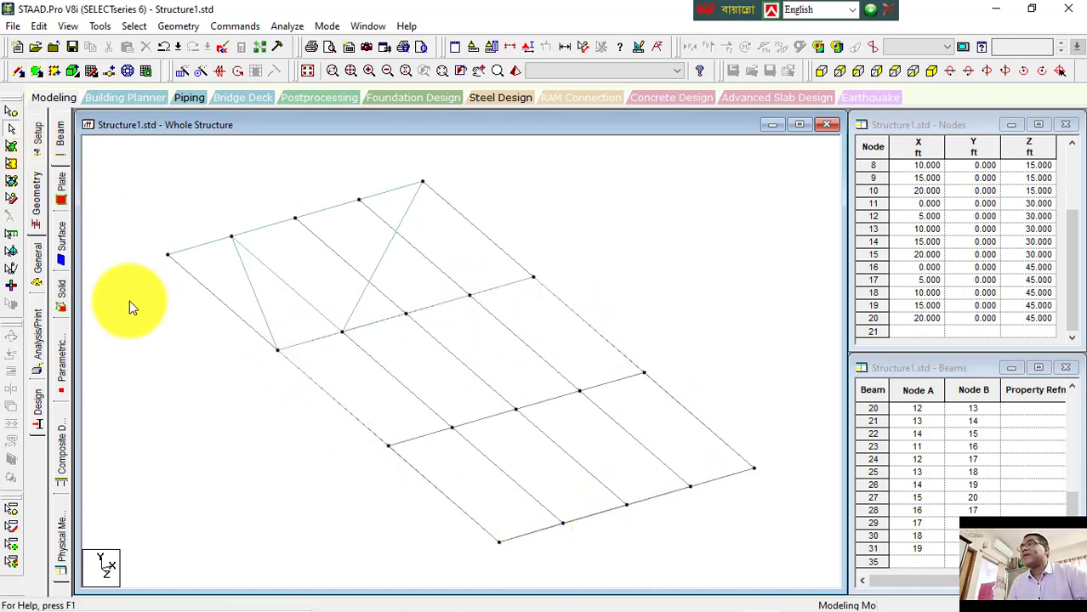
click(11, 148)
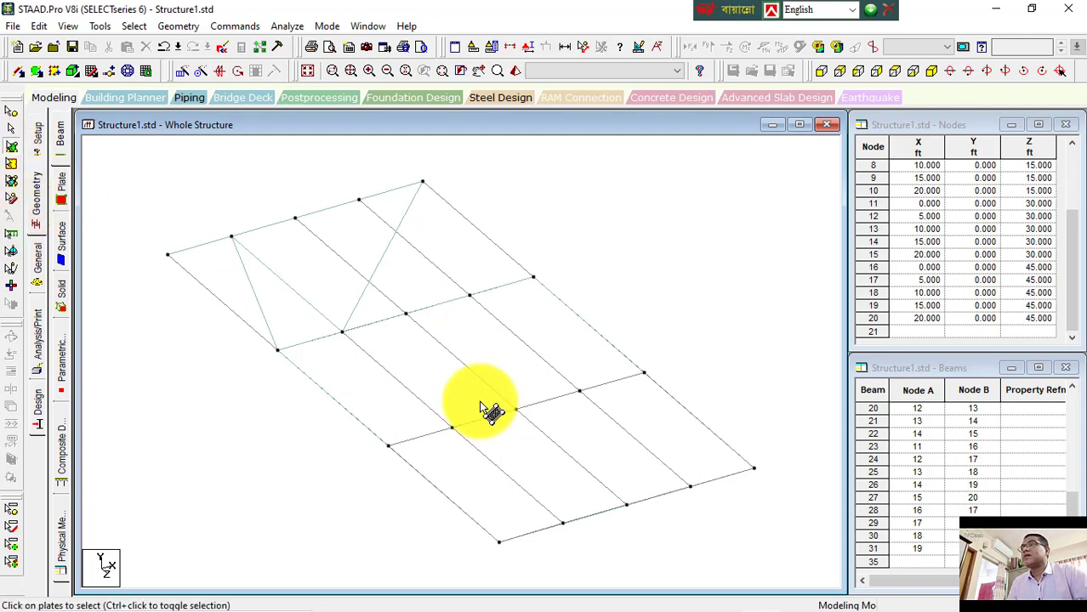
click(481, 408)
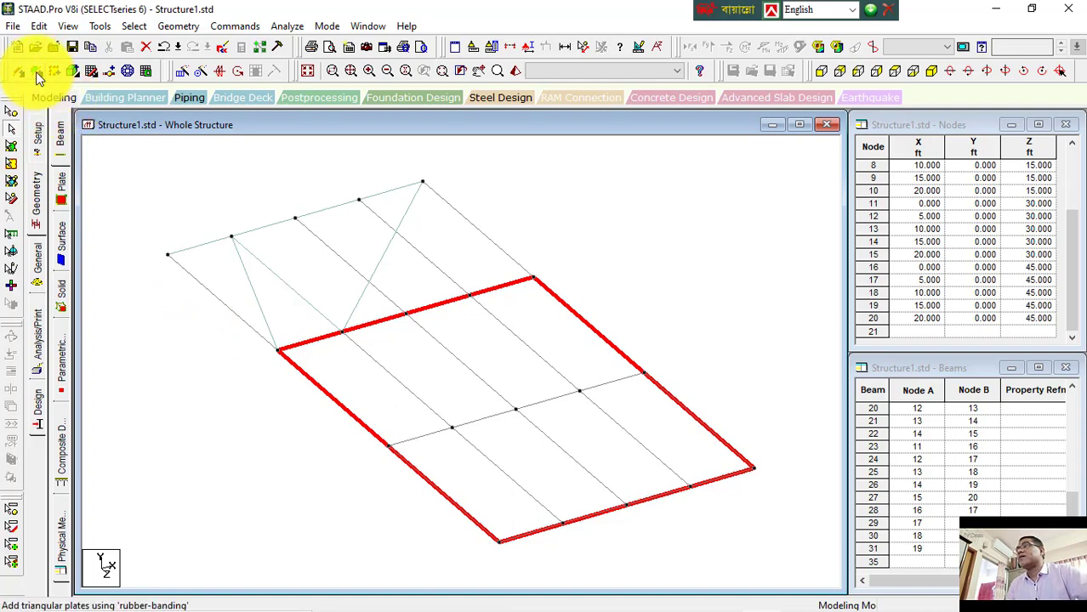
Step: Add two triangular plates between front-row nodes and the middle nodes of the second row using the triangular plate tool
click(36, 72)
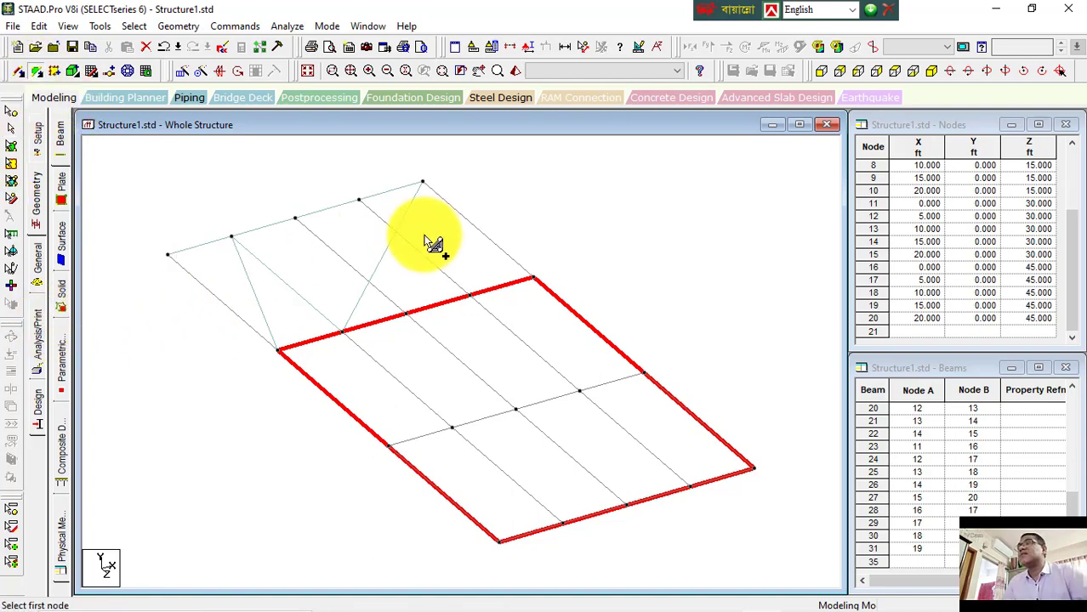
click(422, 182)
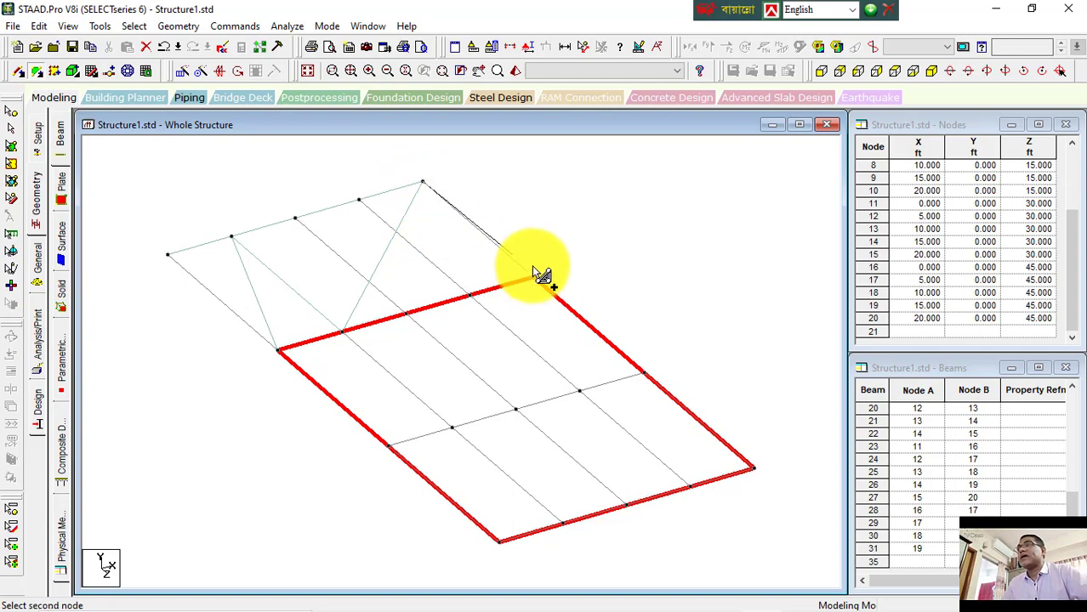
click(531, 277)
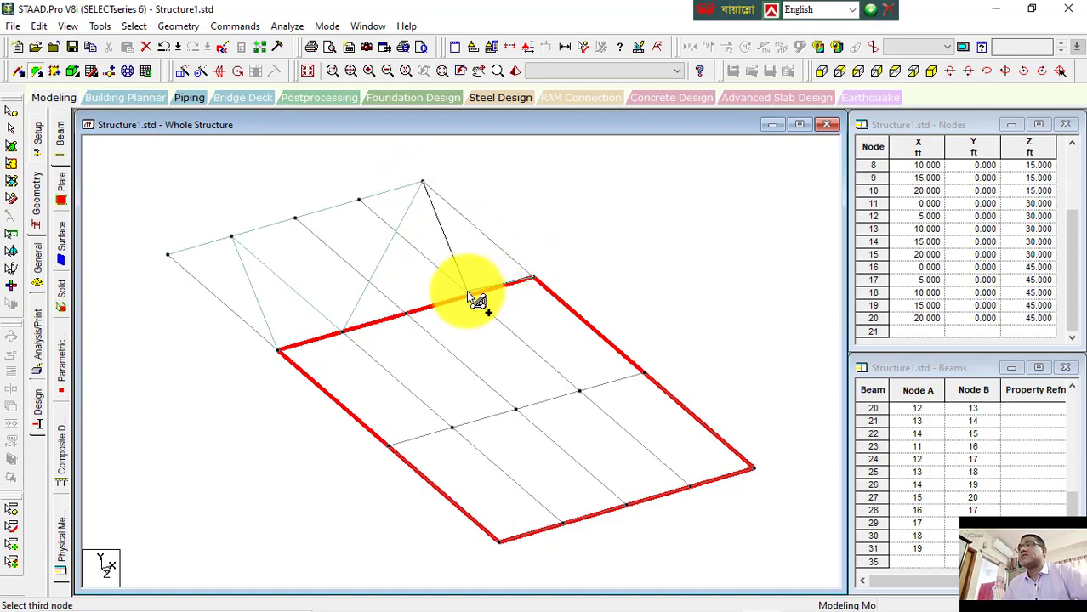
click(470, 295)
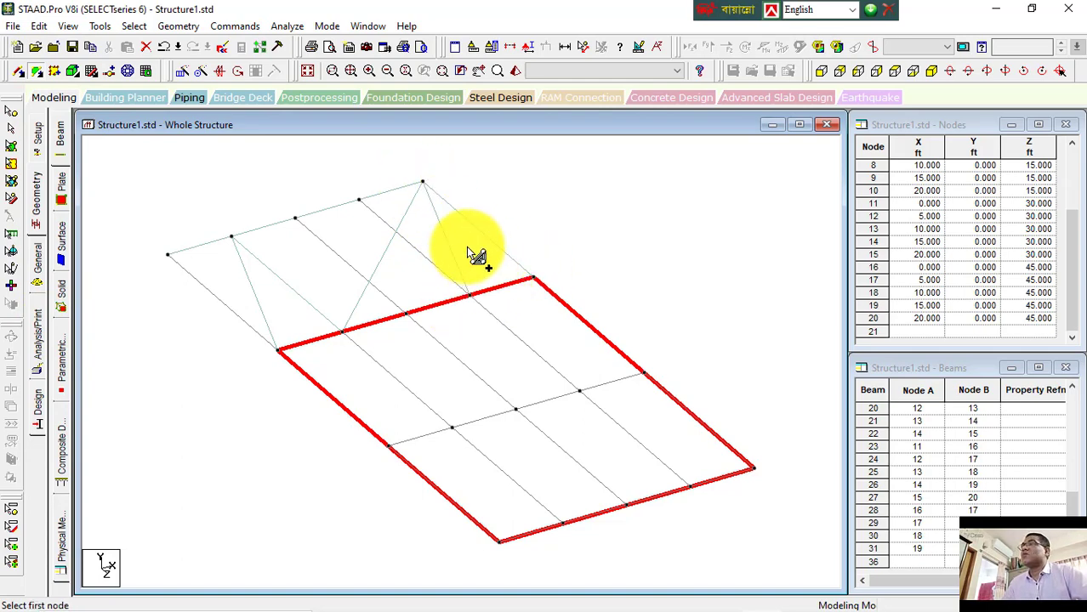
click(359, 200)
click(296, 219)
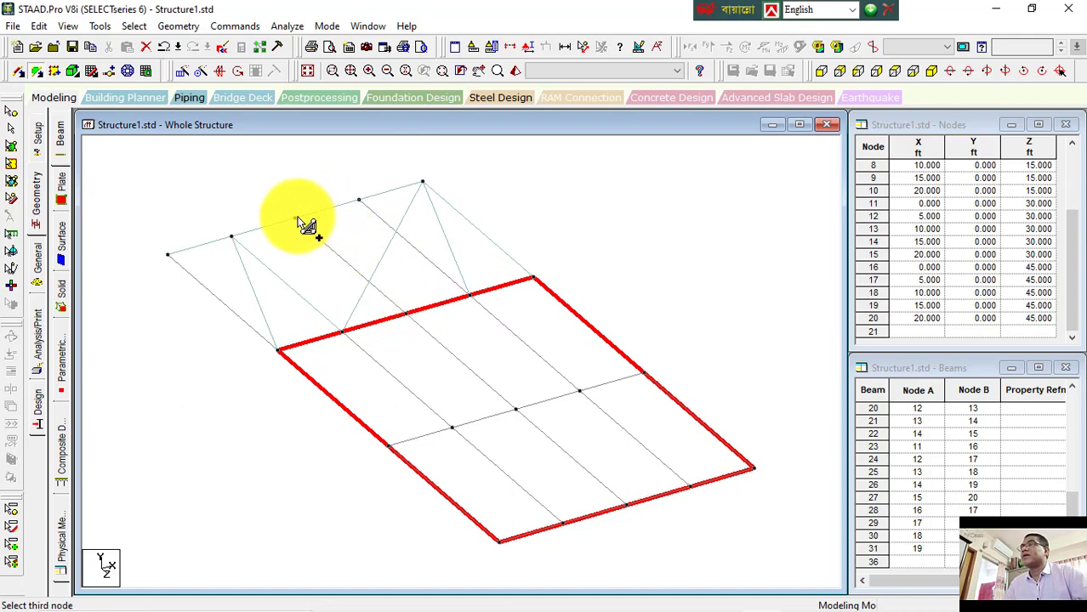
click(404, 312)
click(406, 315)
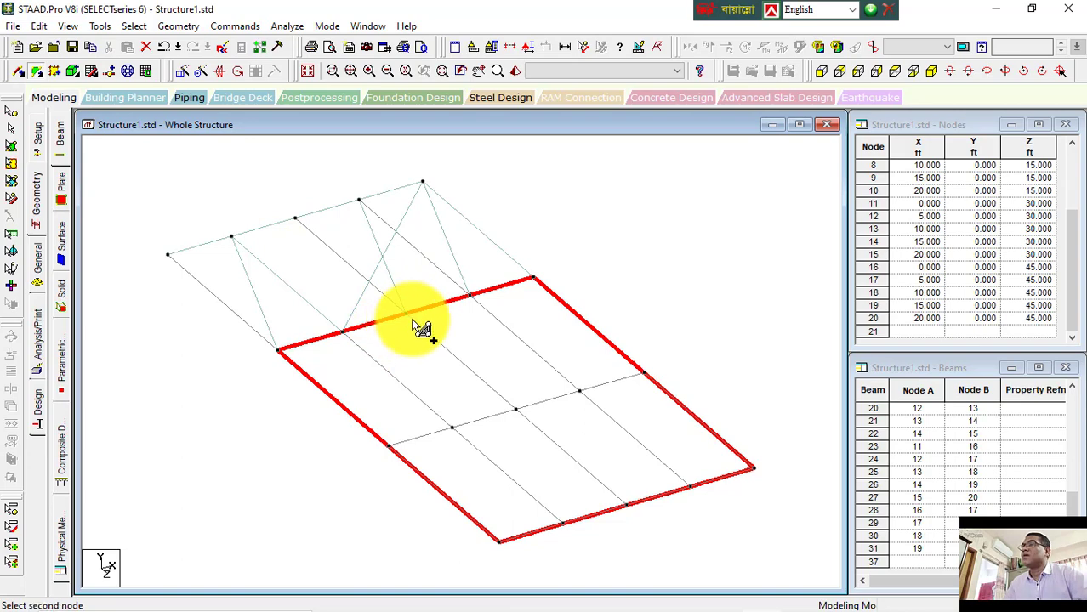
Step: Finish a triangular plate from the central grid node to a right third-row node and the front corner node, then exit the tool
click(644, 374)
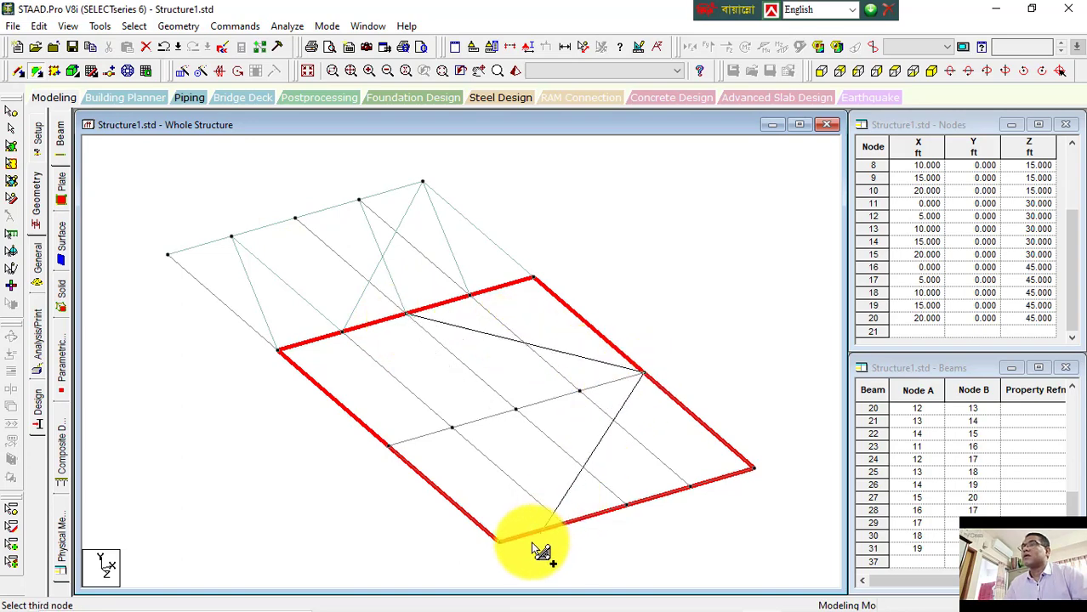
click(501, 542)
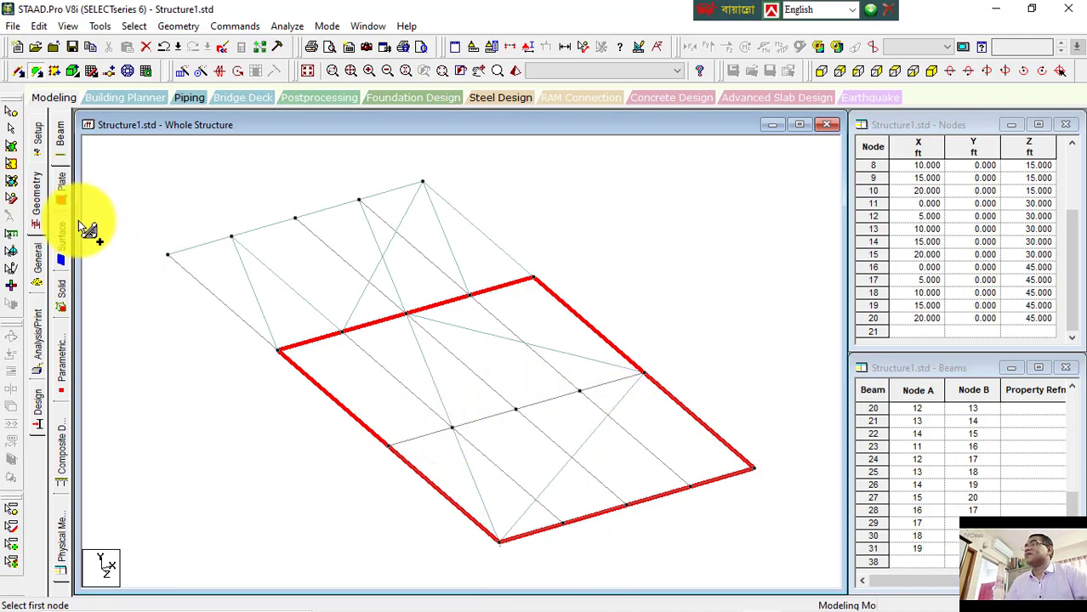
click(11, 130)
click(162, 182)
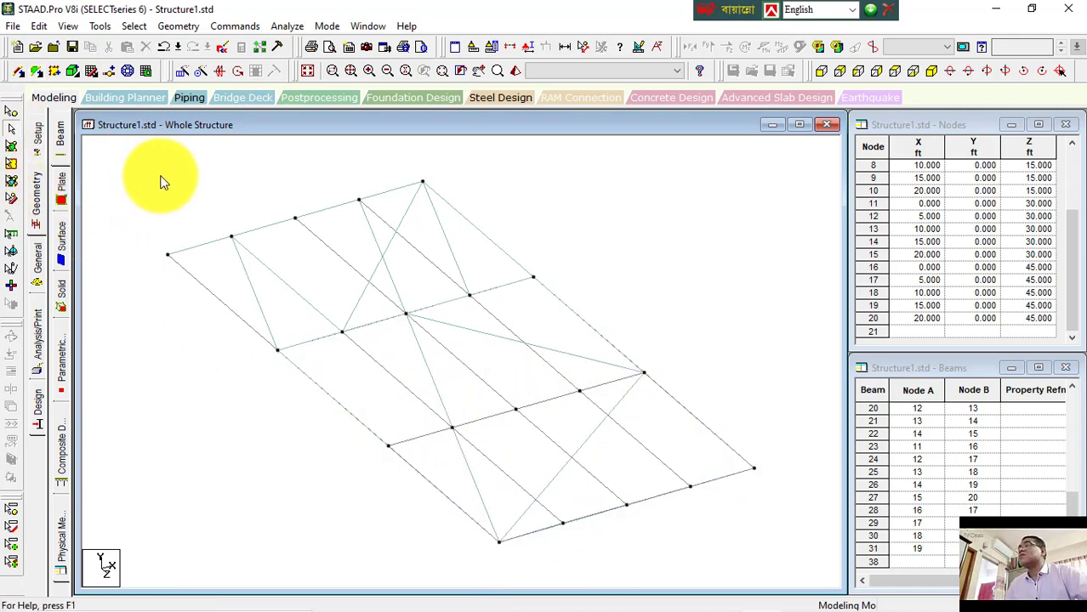
Step: Add a surface by picking a polygon of nodes around the back-left bays of the grid and closing it at the starting corner node
click(58, 74)
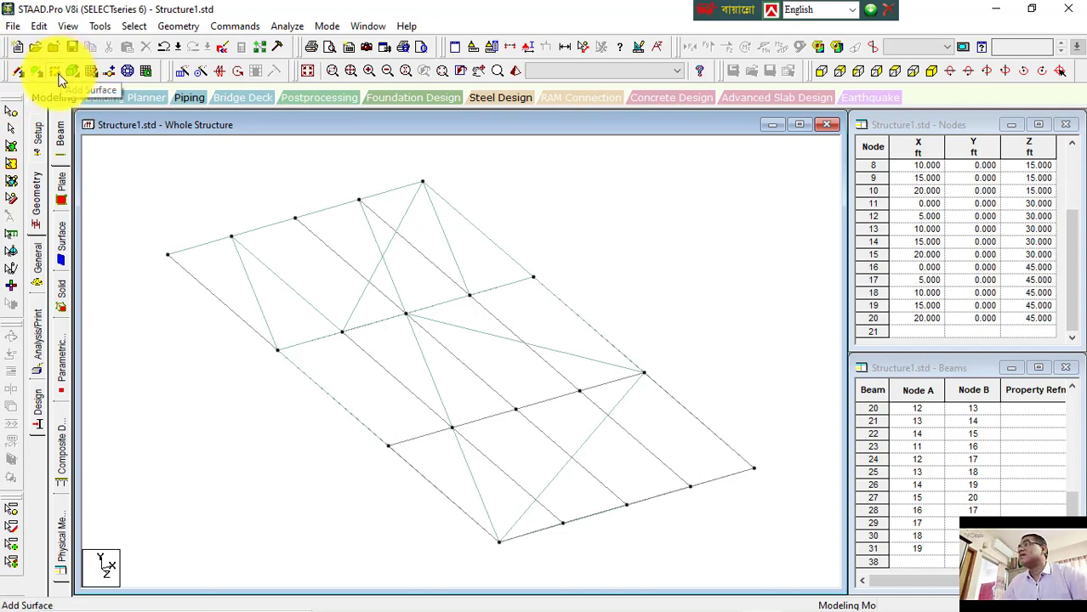
click(56, 73)
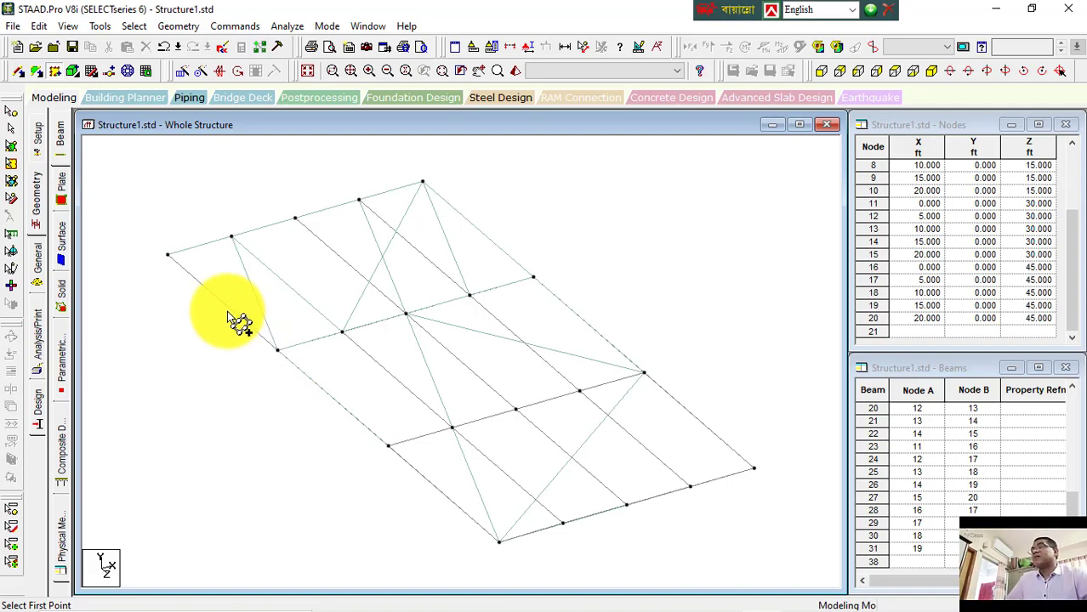
click(169, 255)
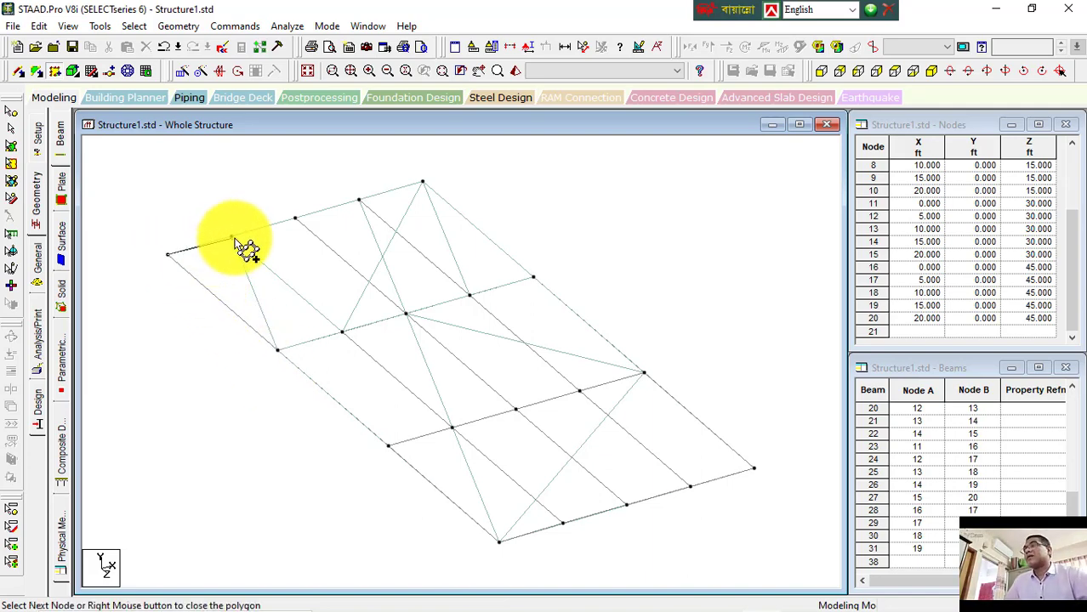
click(231, 236)
click(343, 332)
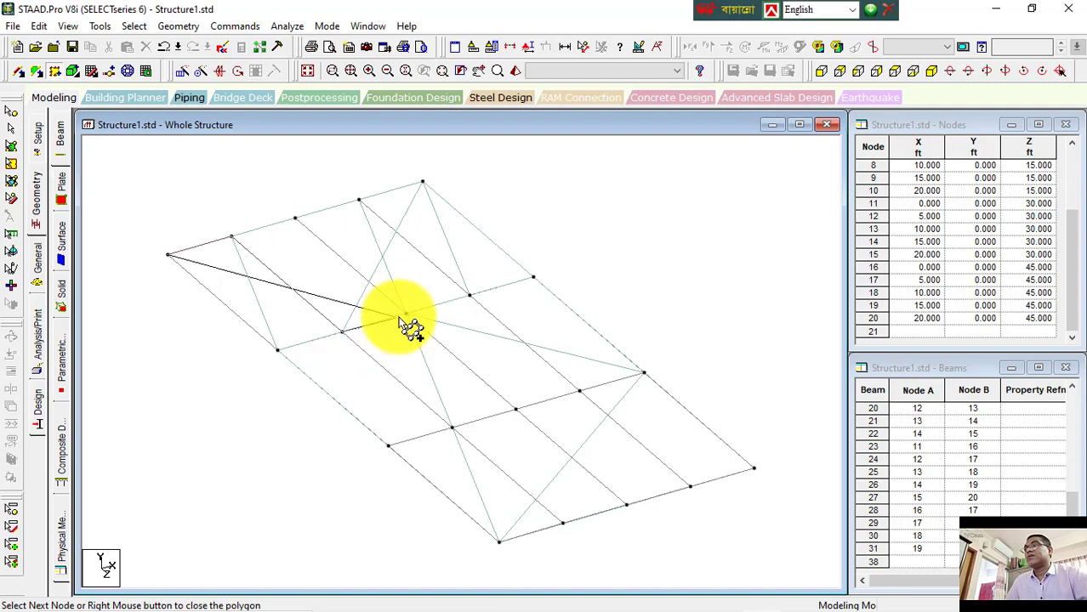
click(534, 277)
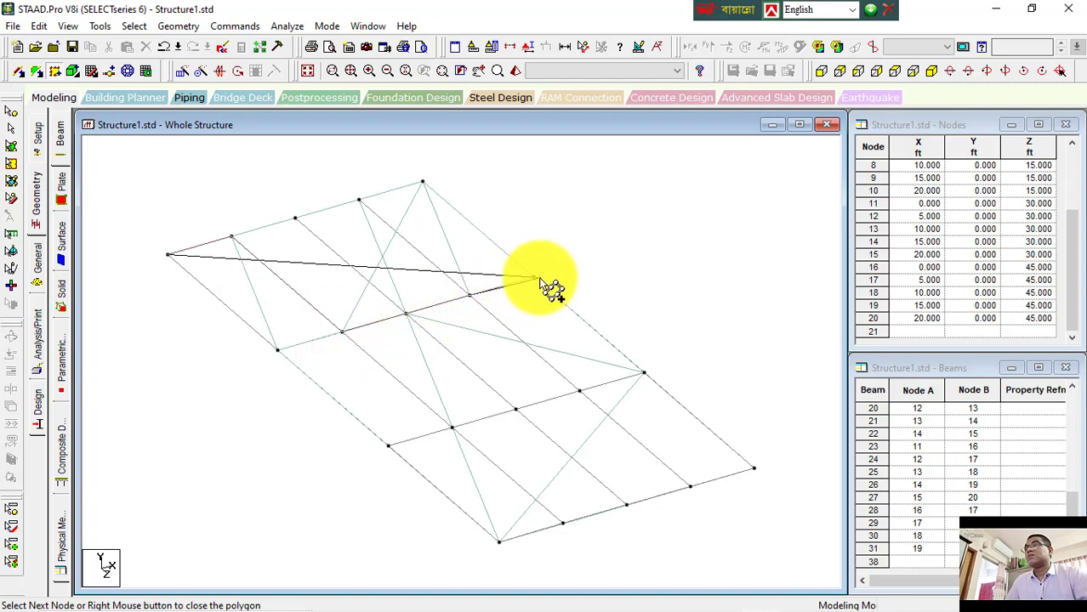
click(423, 182)
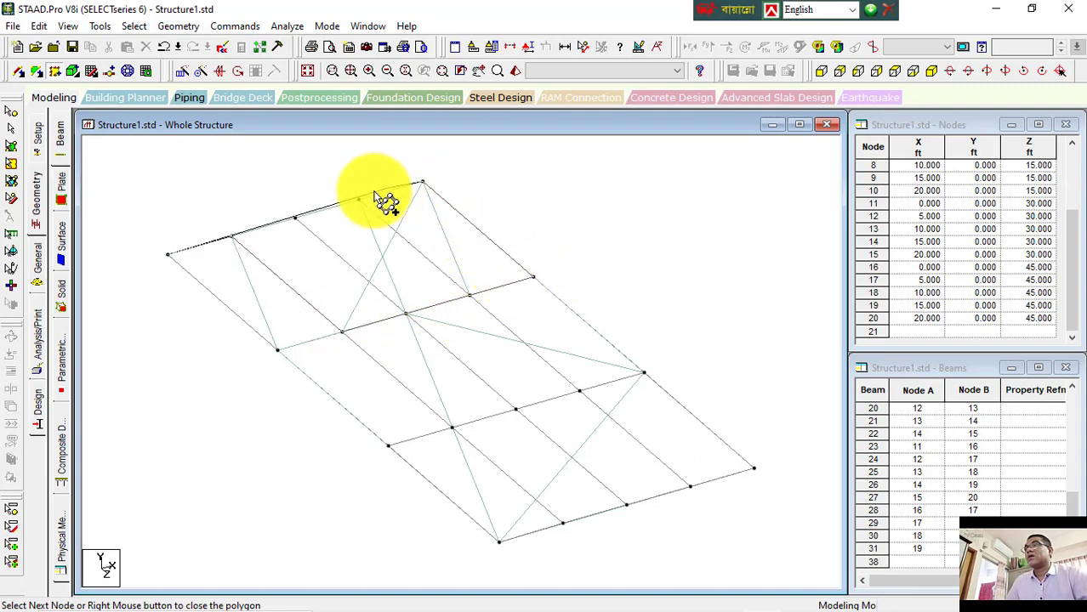
click(298, 223)
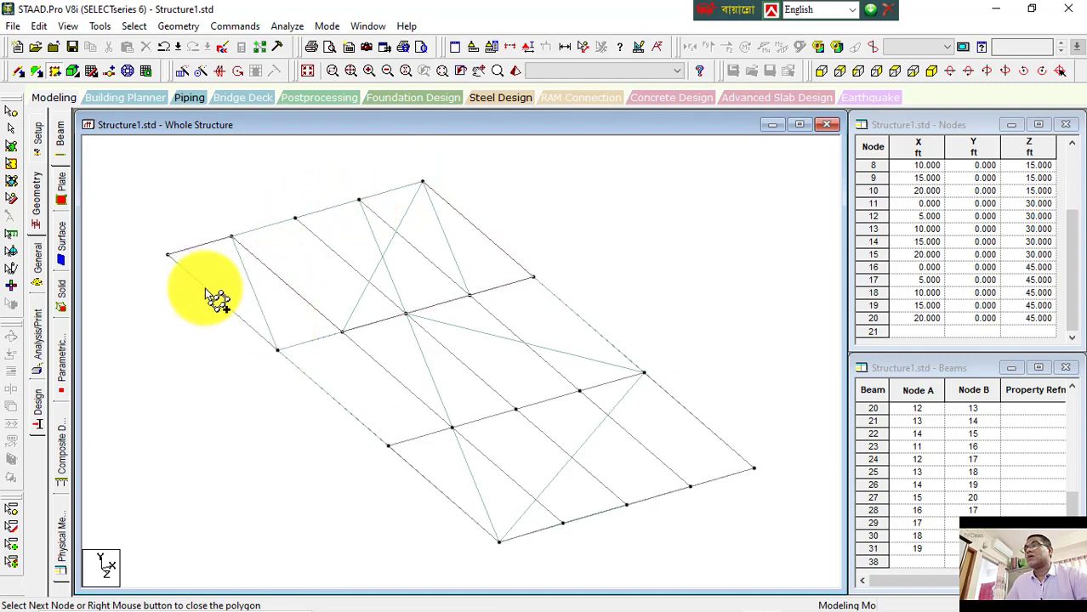
click(169, 255)
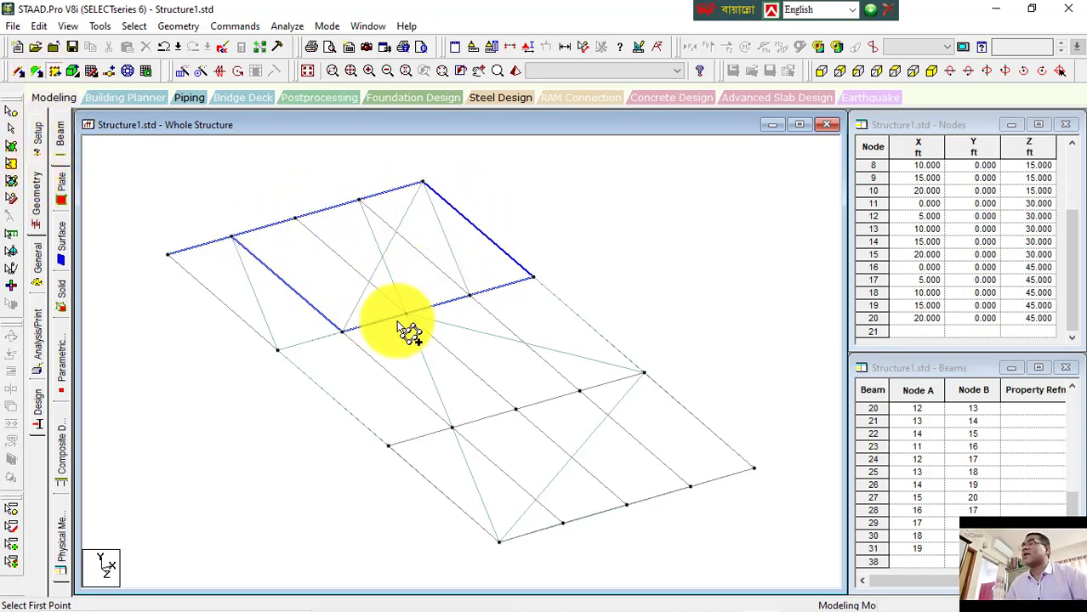
Step: Select the new surface with the surfaces cursor to inspect its boundary nodes
click(11, 164)
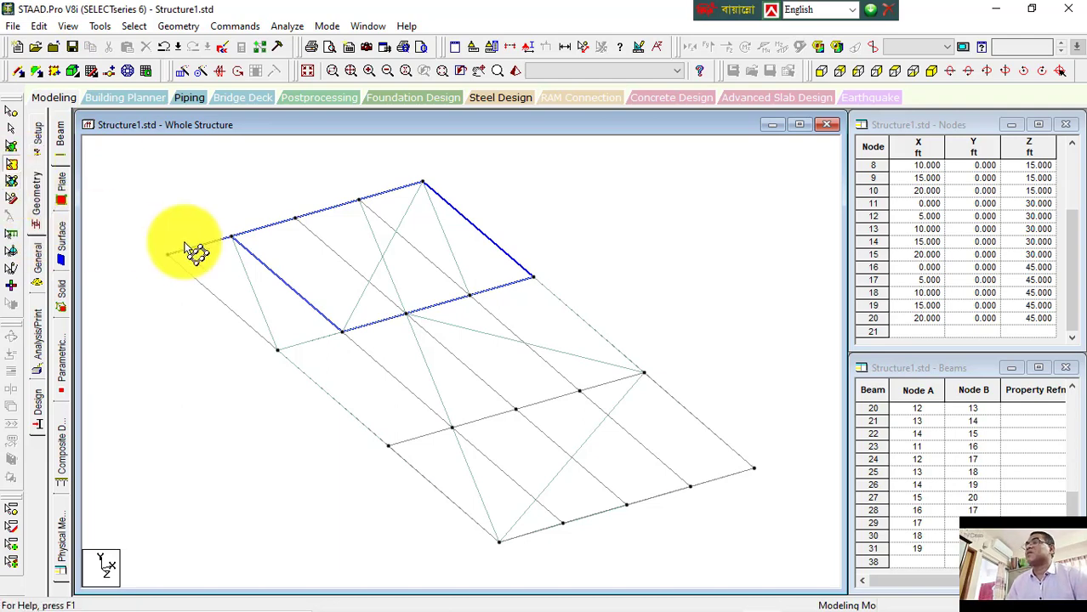
click(270, 246)
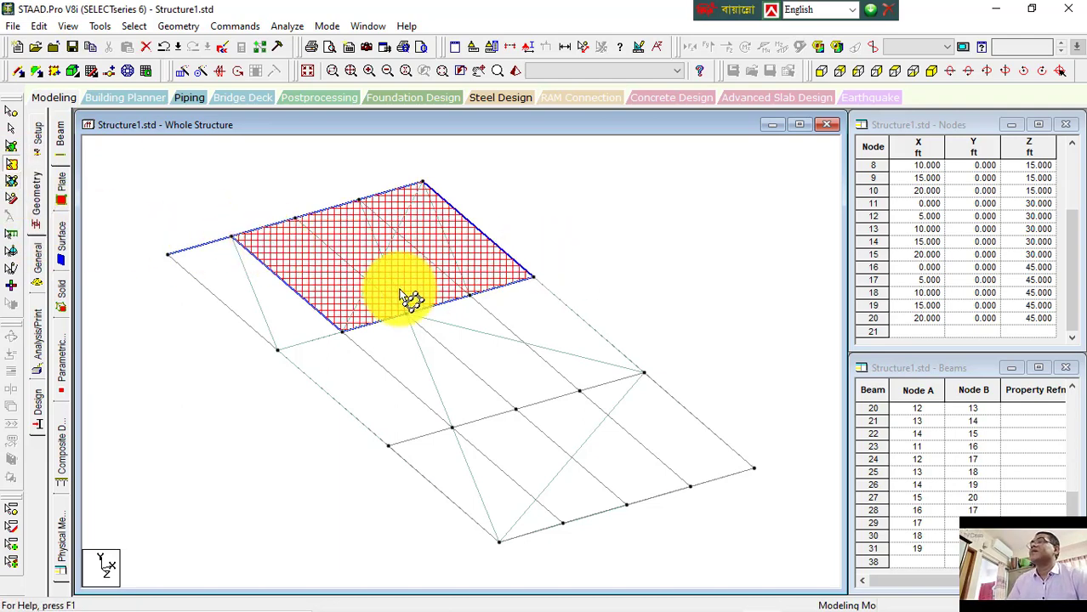
click(224, 270)
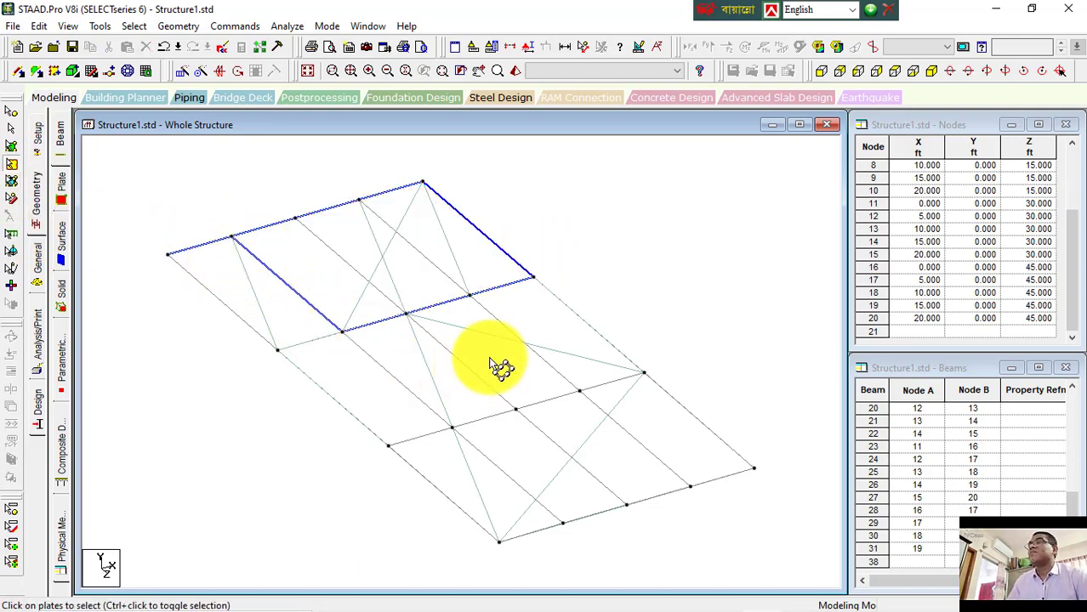
click(347, 288)
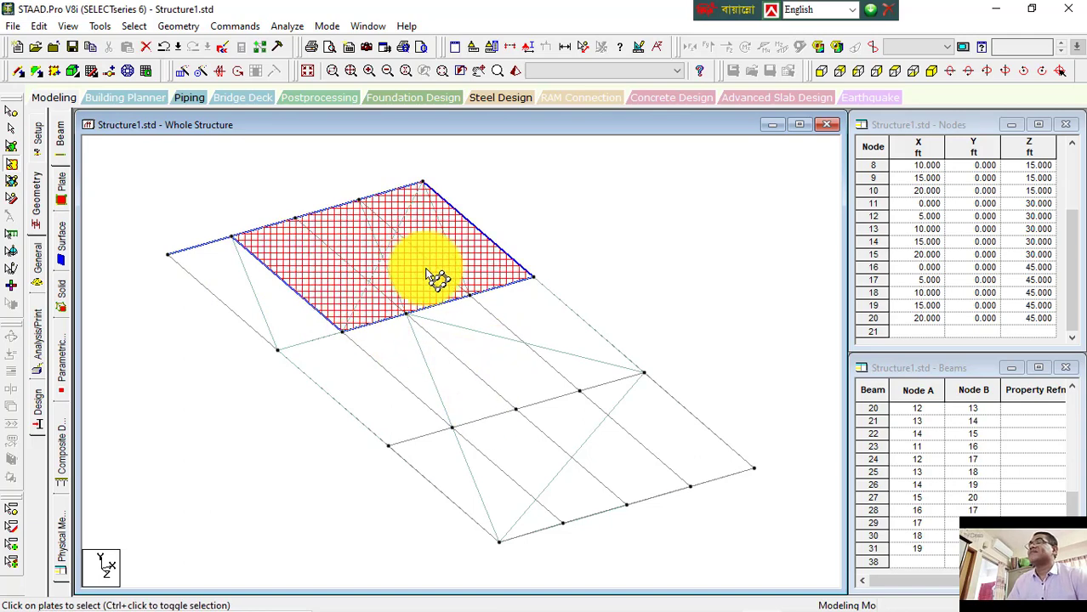
click(441, 276)
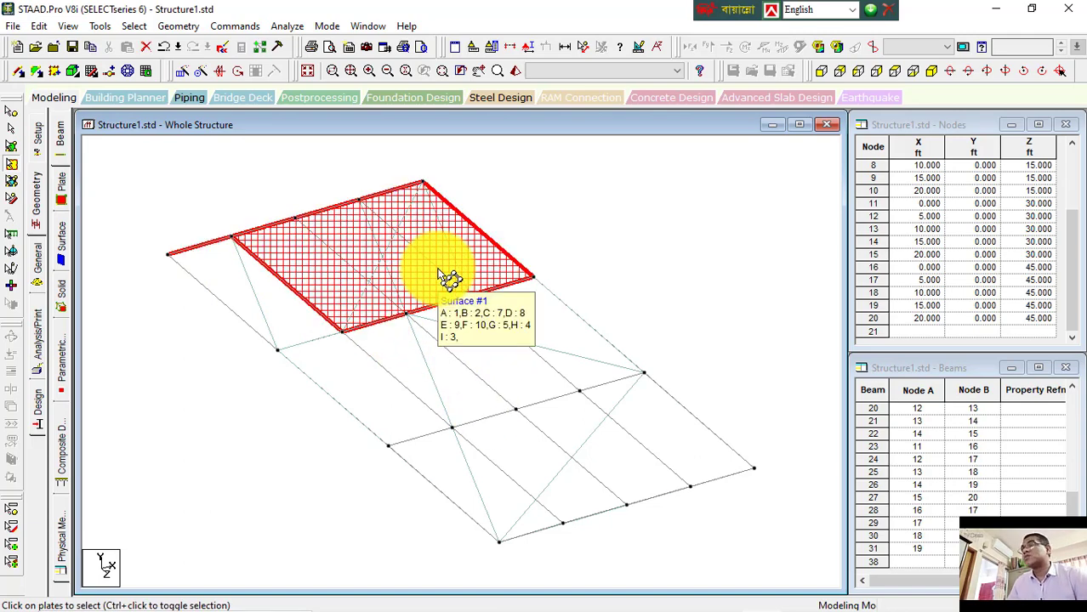
click(13, 171)
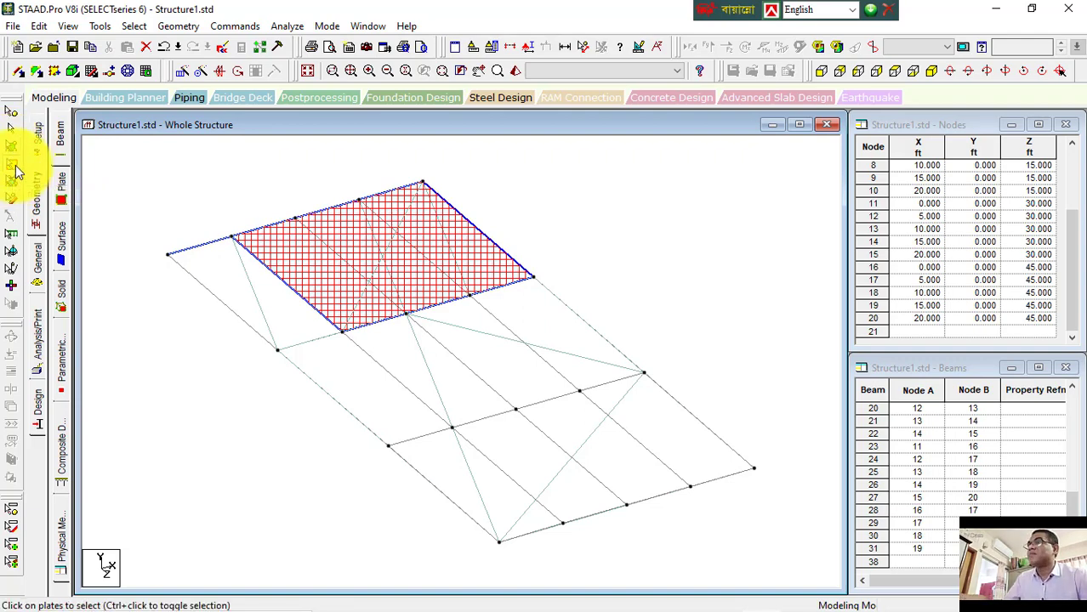
click(15, 166)
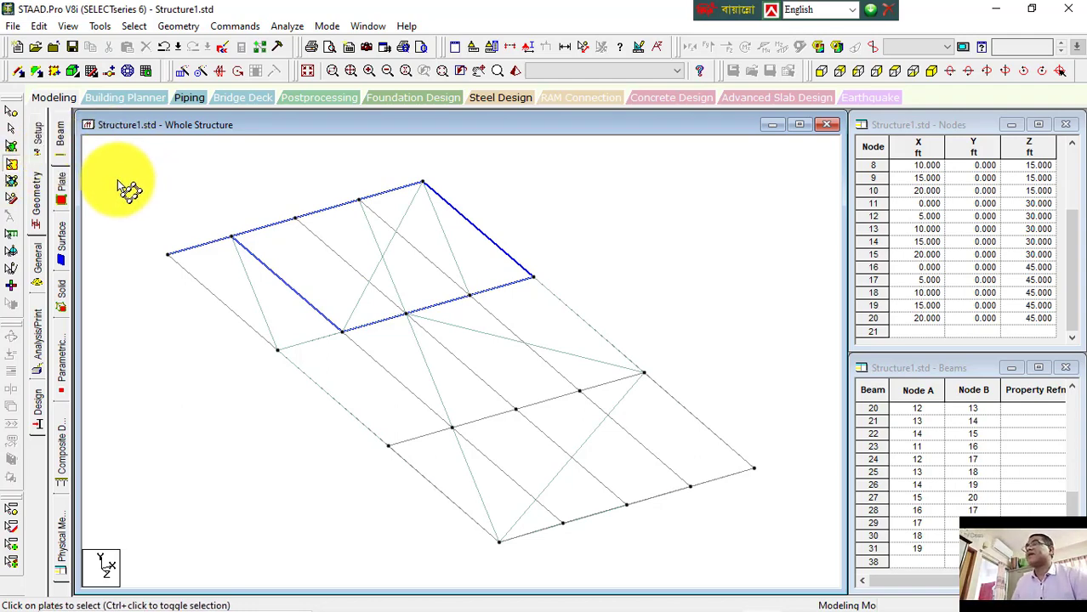
Step: Add a small surface through the front corner node and the nearby left-side nodes, then accept the auto save
click(54, 73)
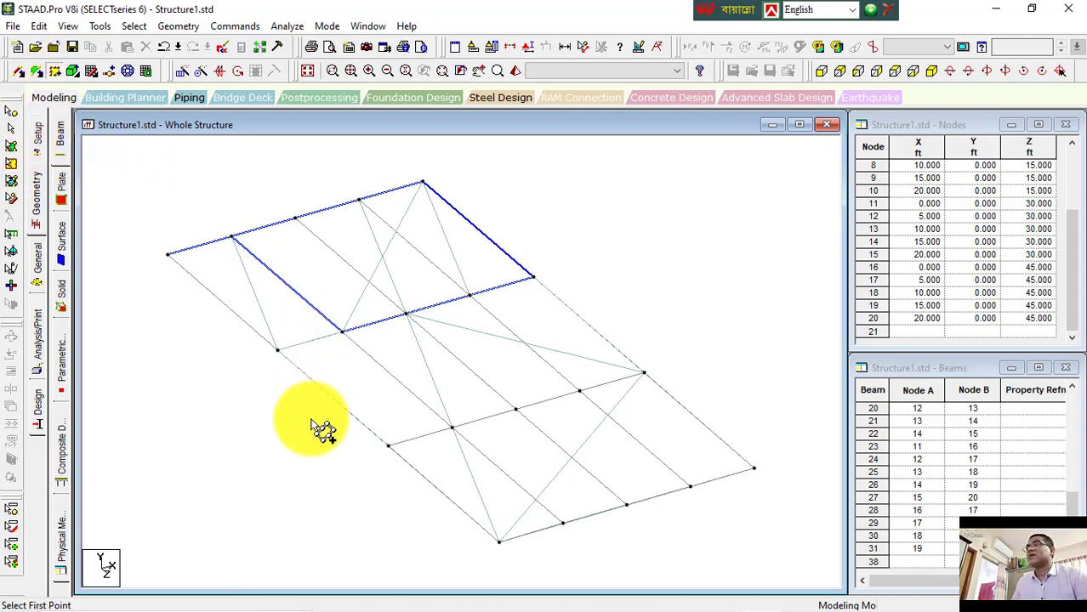
click(499, 540)
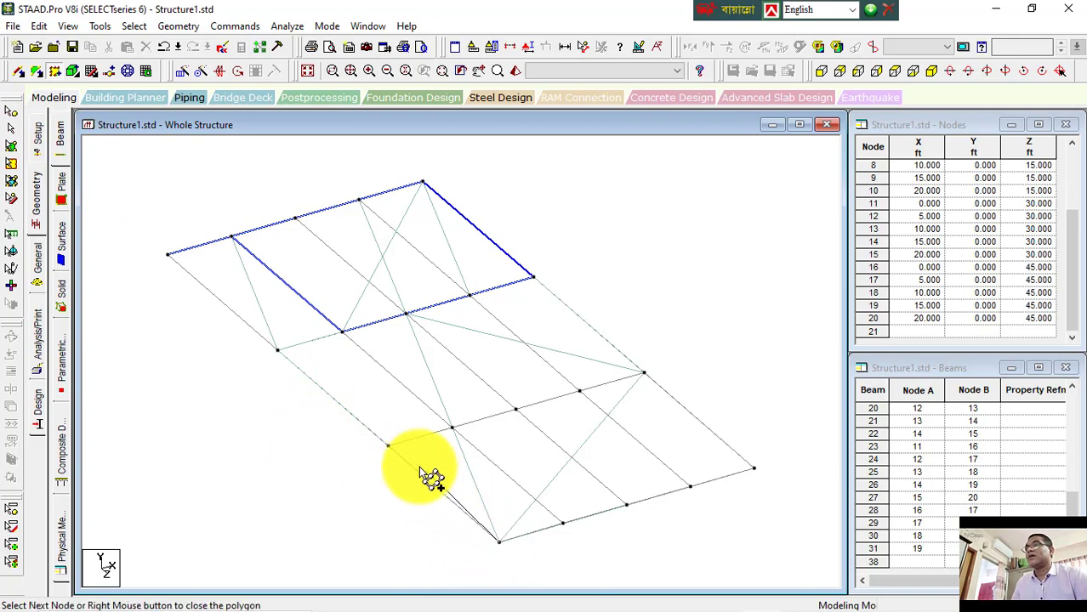
click(389, 445)
click(452, 428)
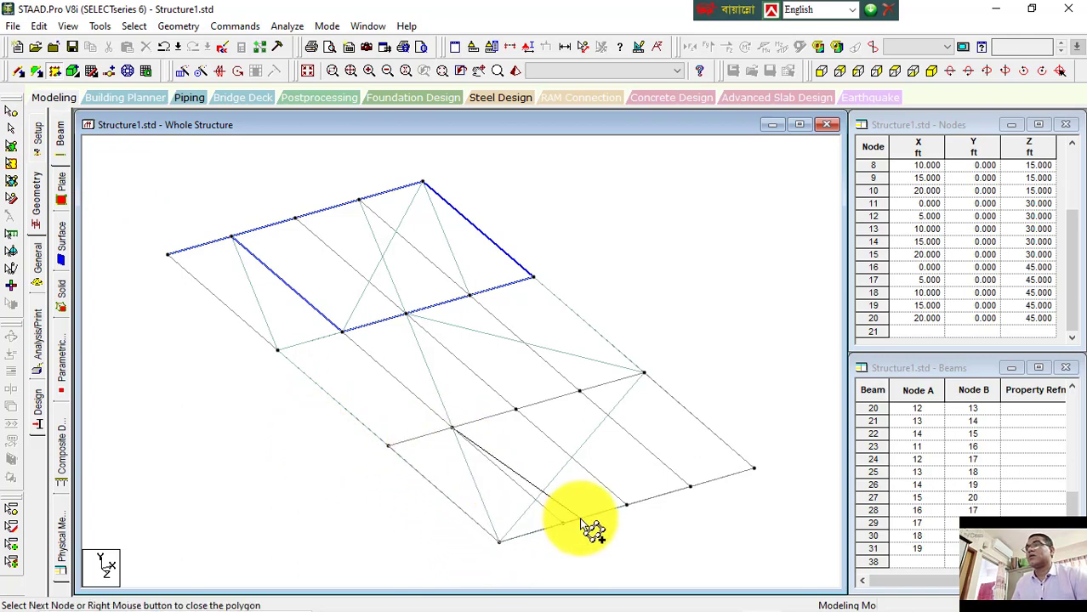
click(498, 543)
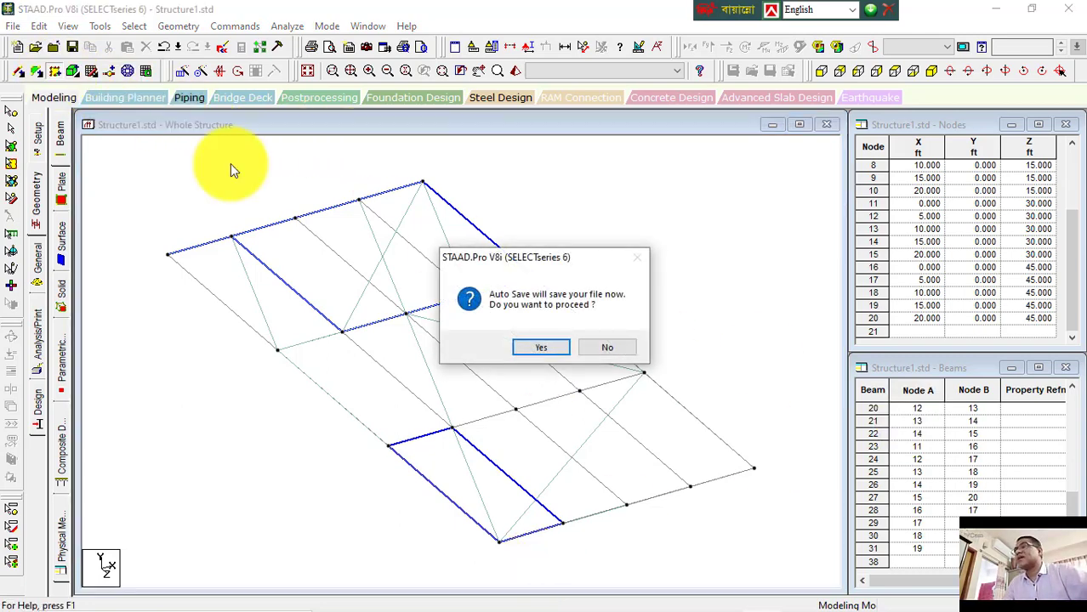
click(541, 347)
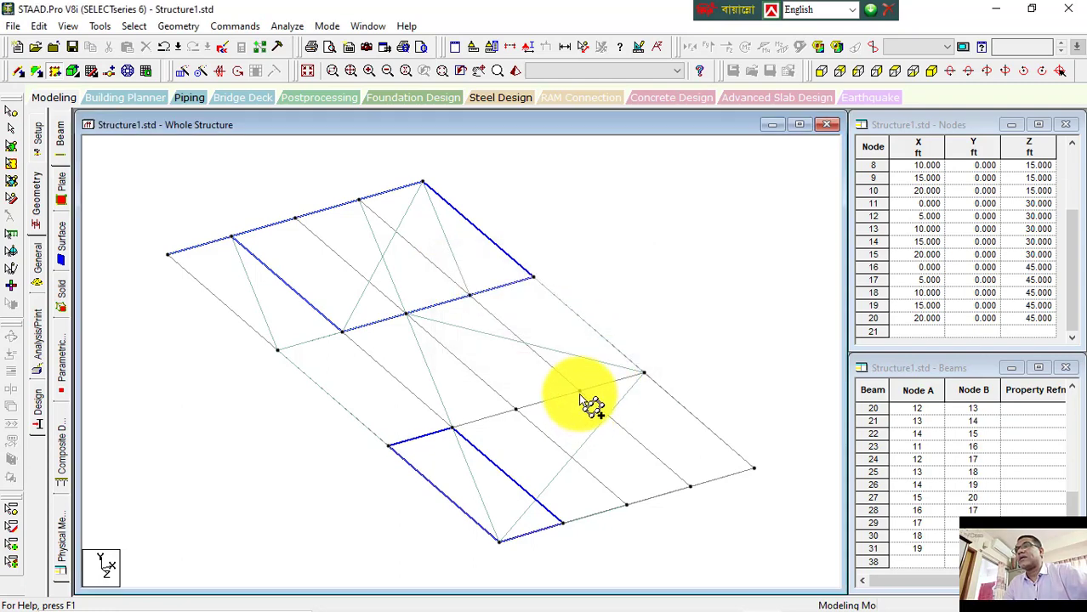
click(580, 392)
click(754, 470)
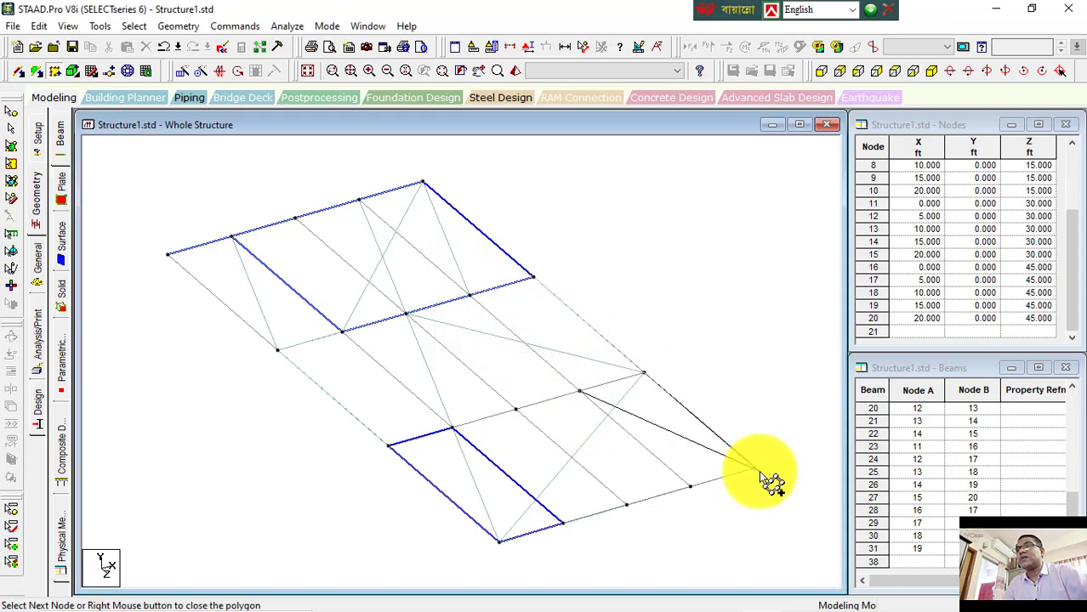
right_click(582, 394)
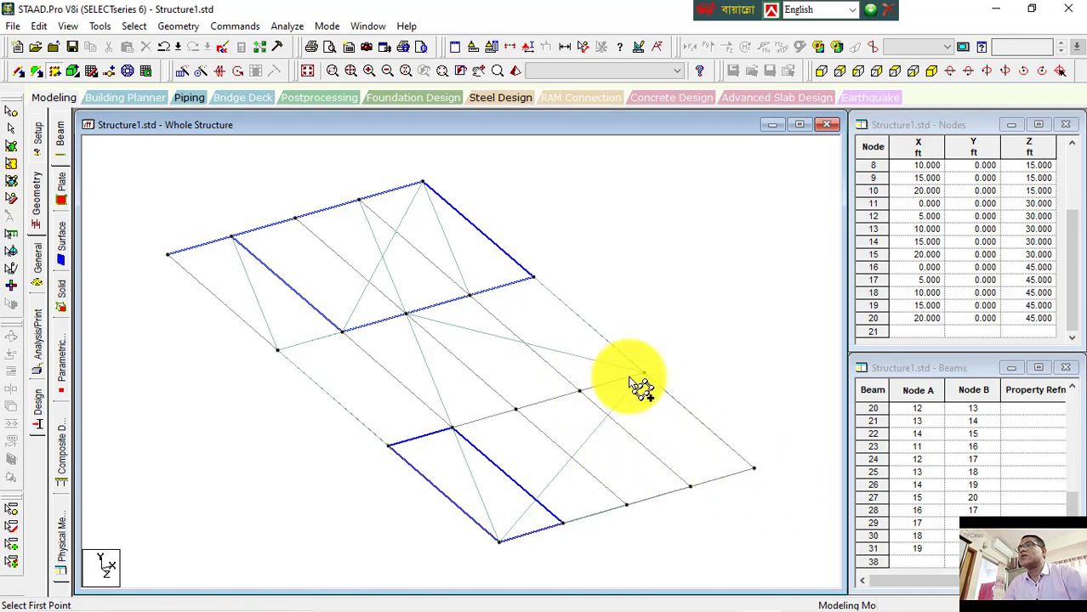
click(580, 392)
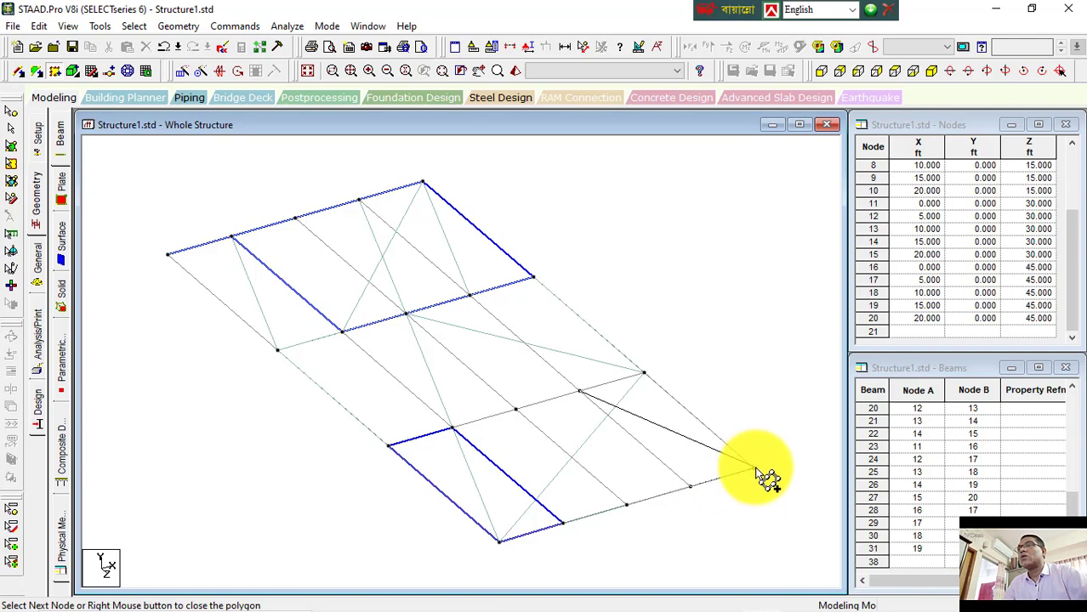
right_click(587, 403)
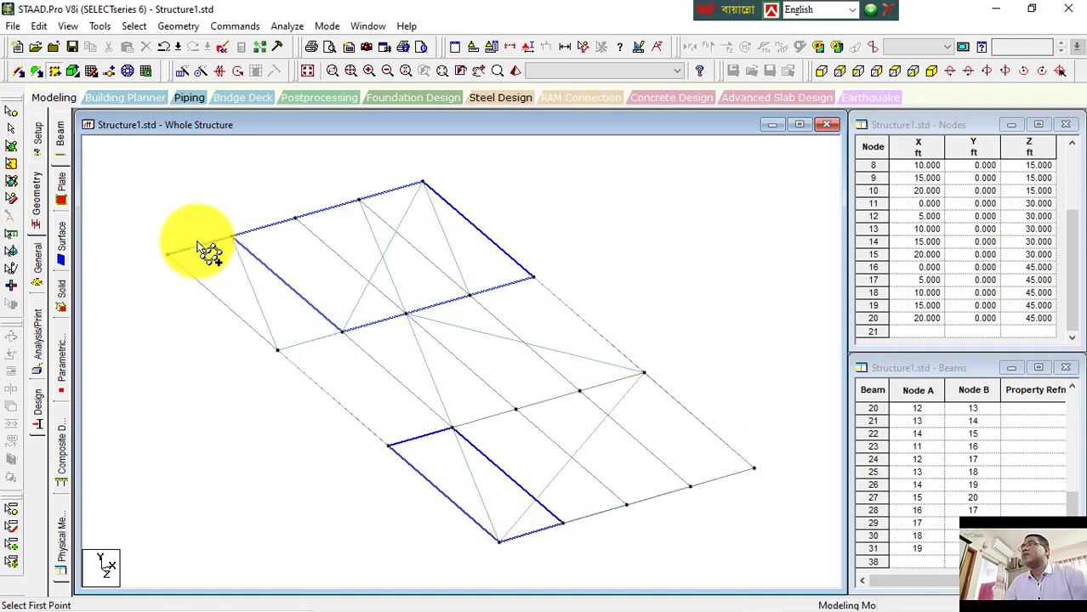
Step: Add a surface over the right front bay of the grid starting from the third-row node
click(580, 392)
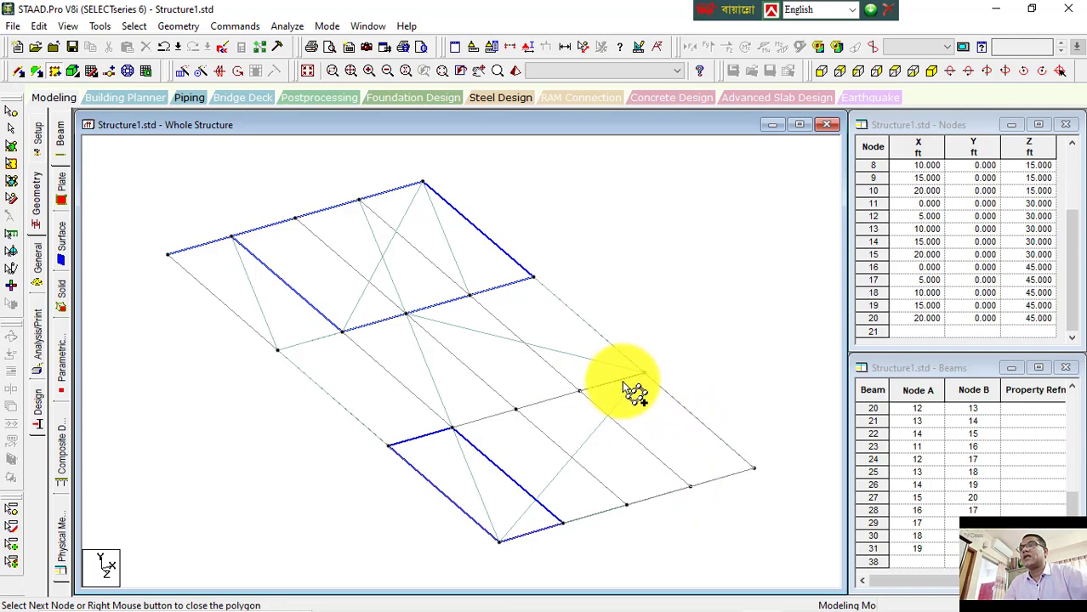
click(579, 391)
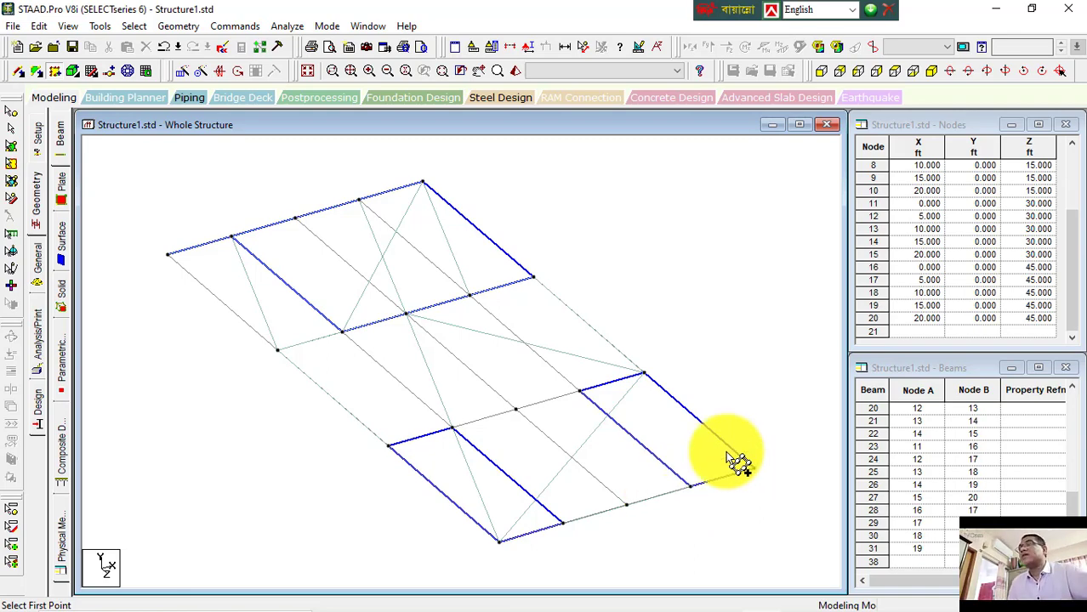
Step: Add a large irregular surface through nodes across the middle and front rows, closing the polygon at its last node
click(339, 335)
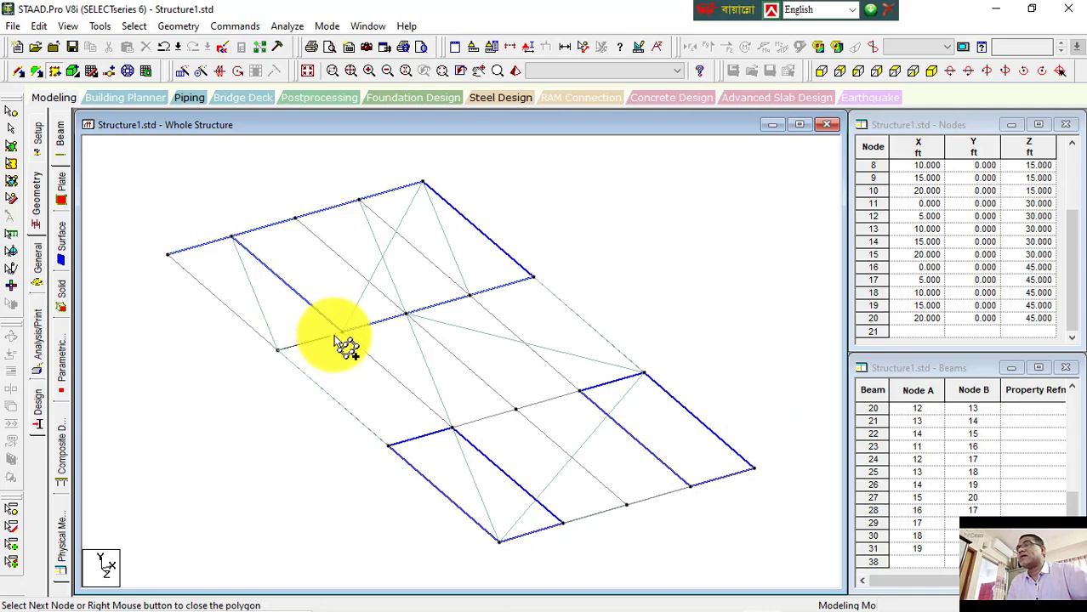
click(407, 313)
click(644, 374)
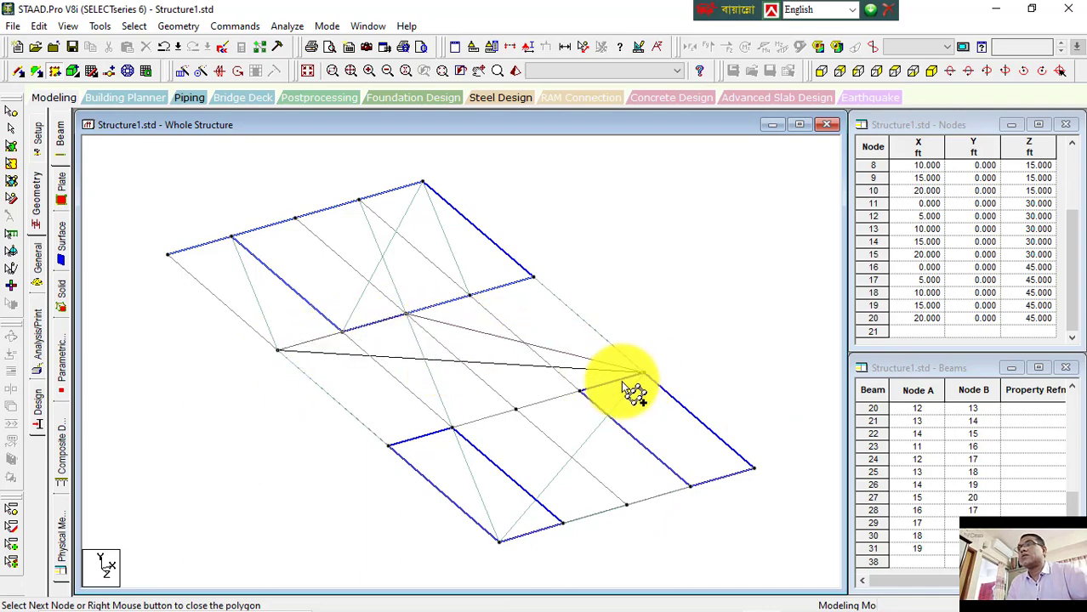
click(580, 393)
click(562, 522)
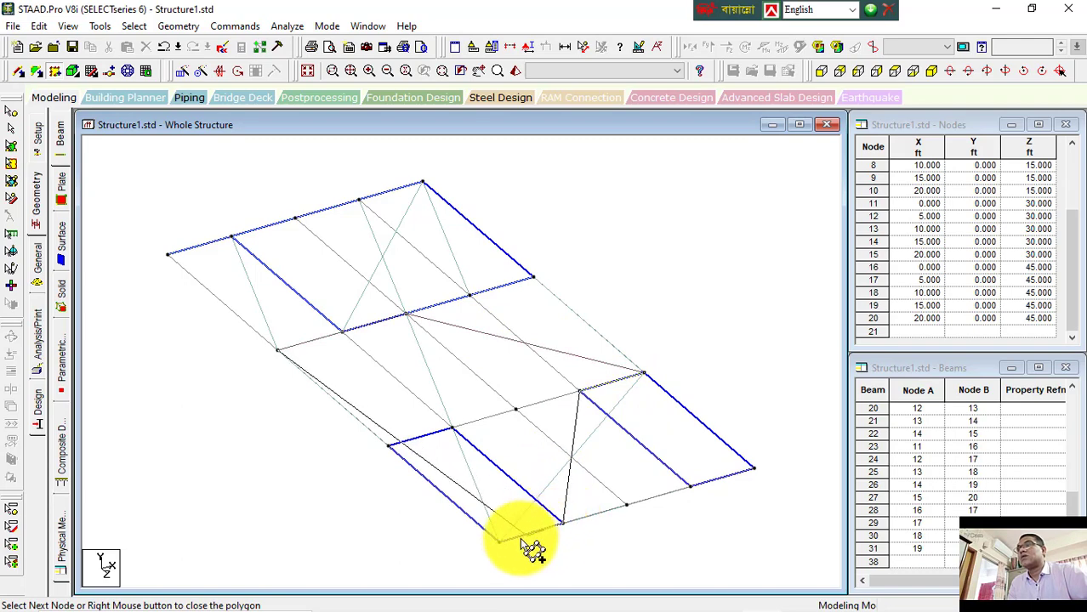
click(501, 542)
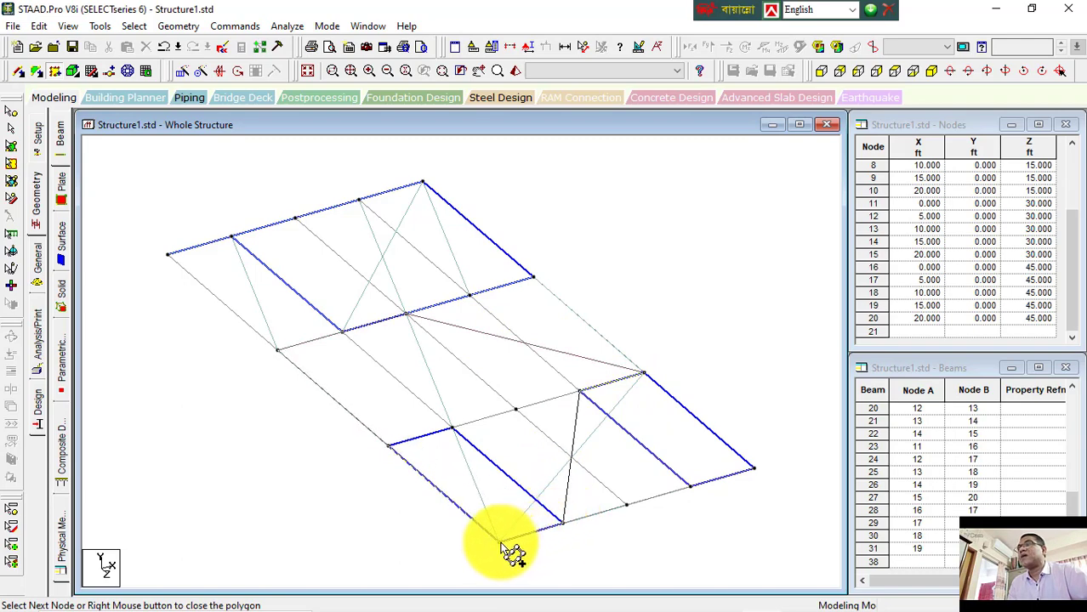
click(389, 445)
click(453, 428)
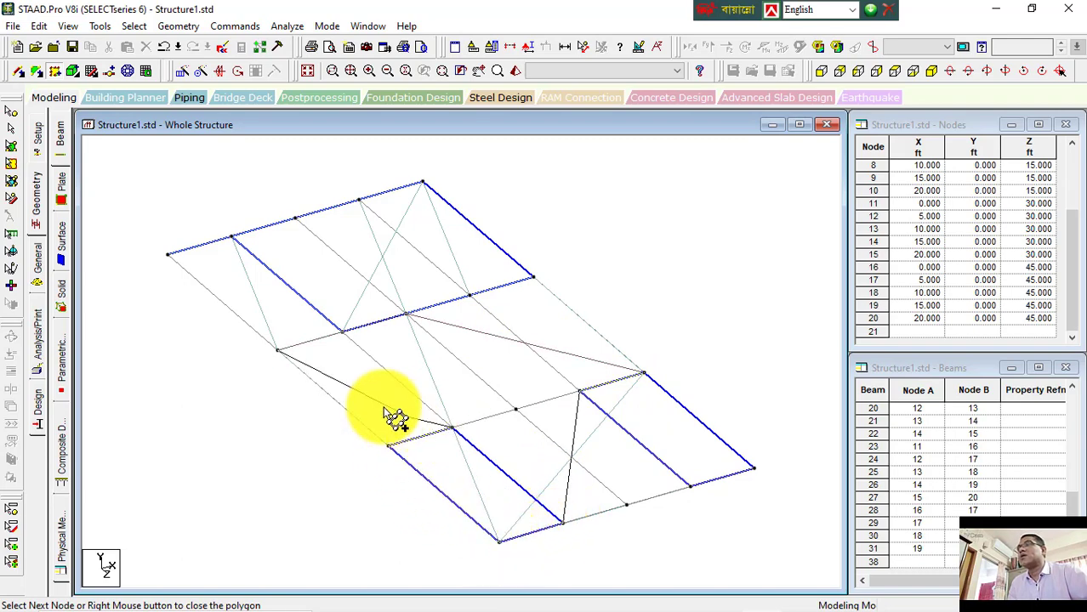
click(287, 357)
right_click(287, 368)
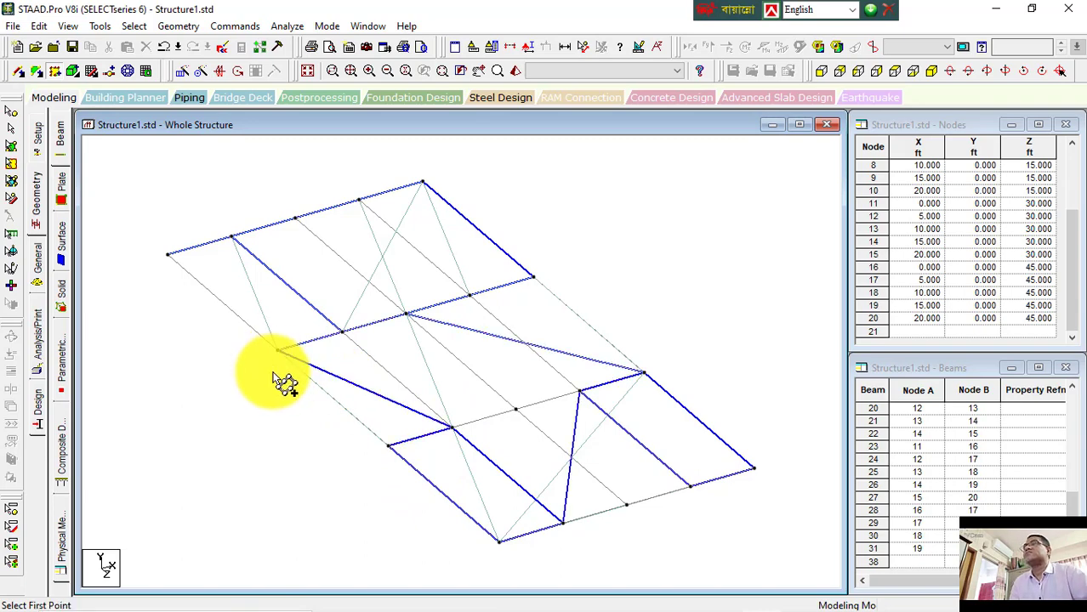
Step: Select the large middle surface with the plates cursor
click(11, 166)
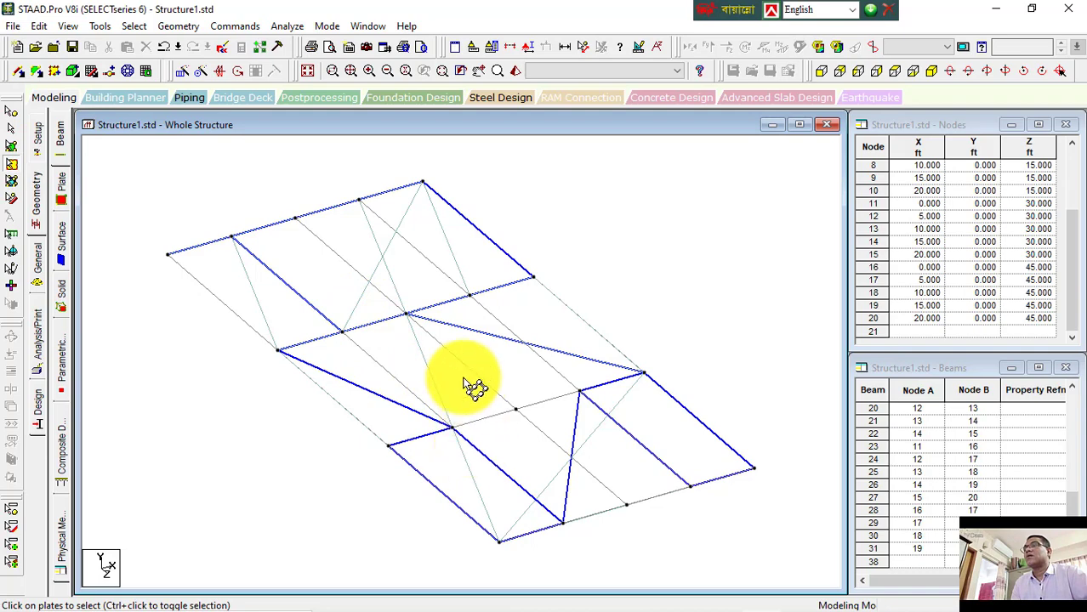
click(482, 352)
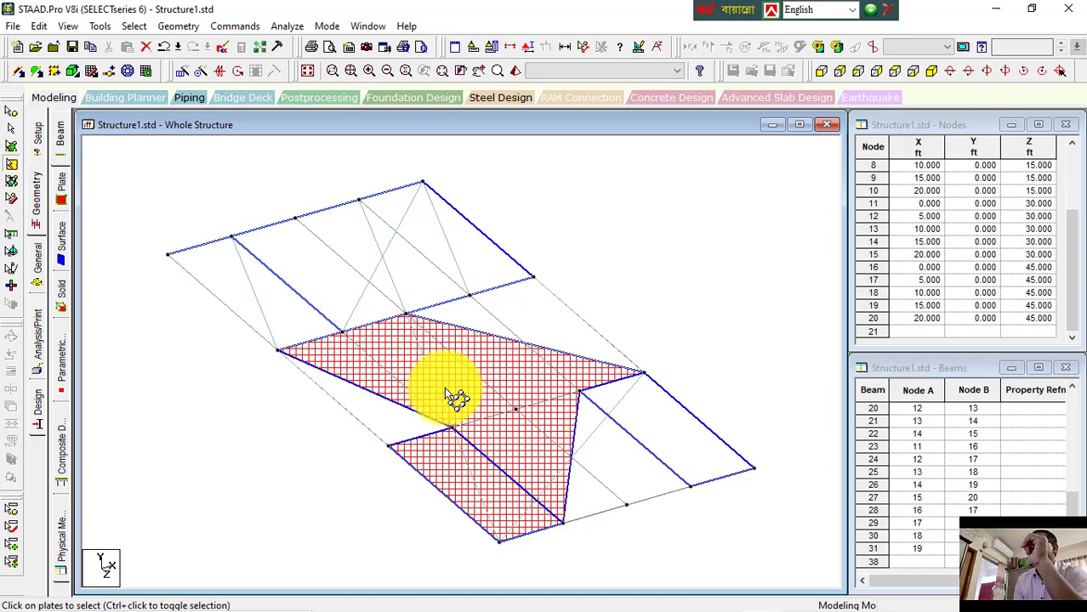
Step: Switch to the Word notes document and scroll through the notes on plates and surfaces
mouse_move(607, 602)
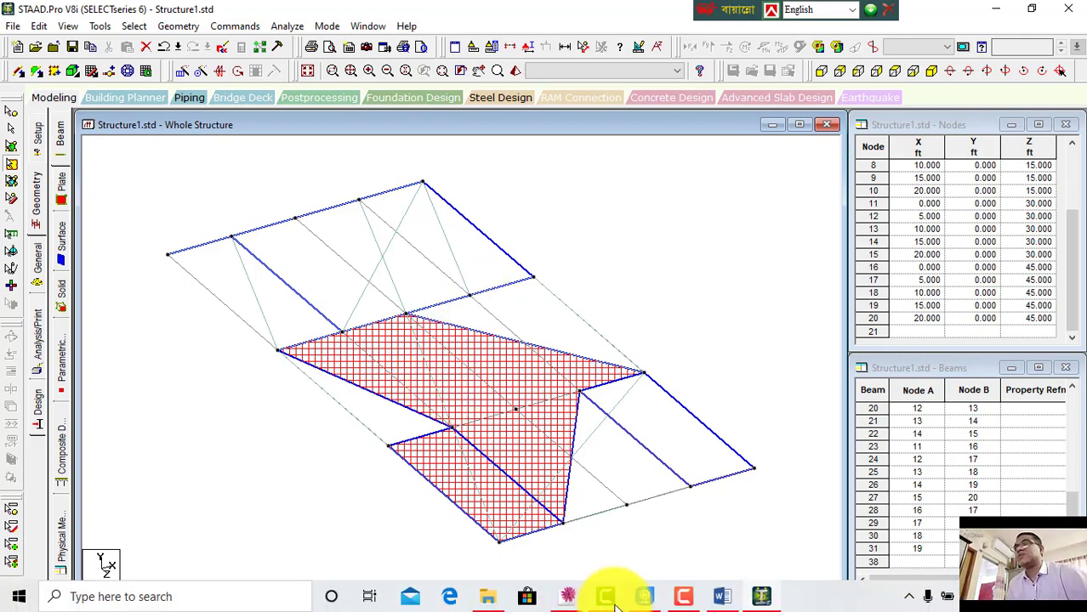
click(722, 596)
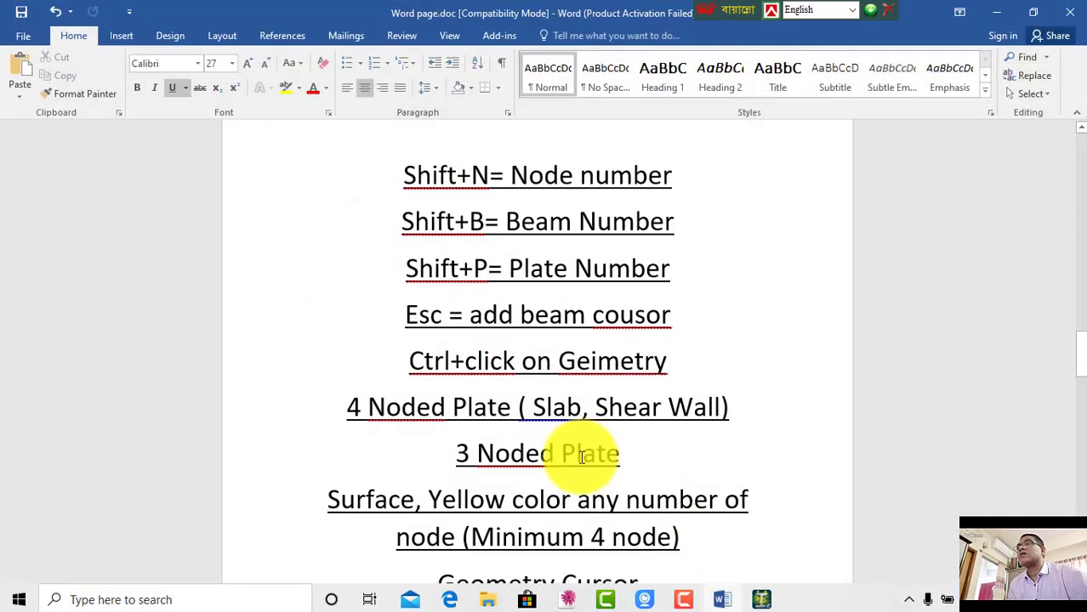
scroll(591, 505, down, 10)
scroll(591, 505, down, 10)
scroll(591, 505, down, 9)
scroll(590, 503, down, 9)
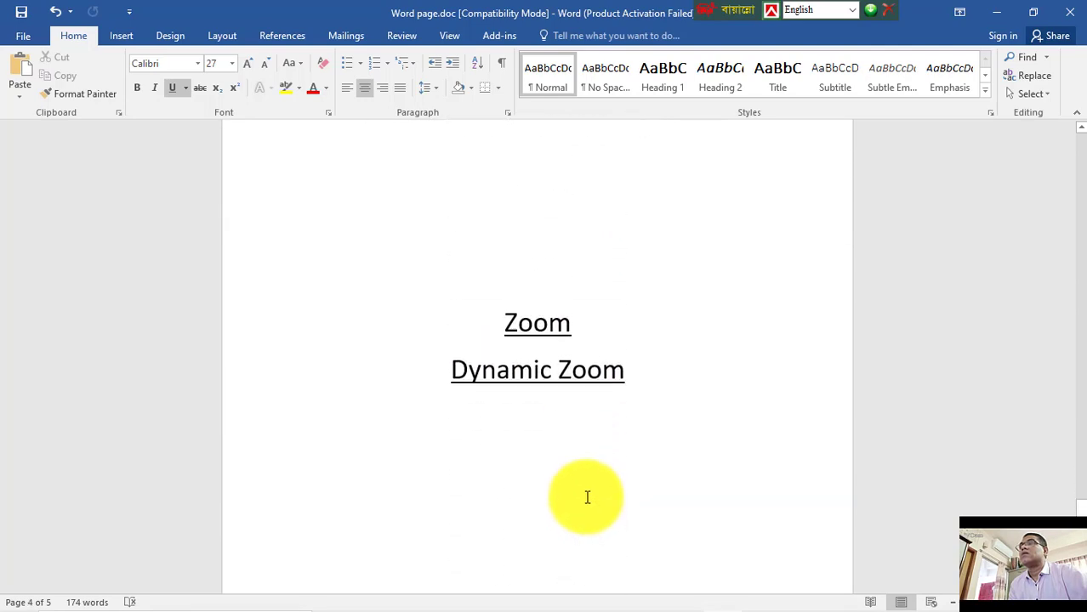
scroll(586, 500, up, 20)
scroll(566, 431, up, 4)
scroll(562, 412, up, 1)
scroll(560, 391, up, 1)
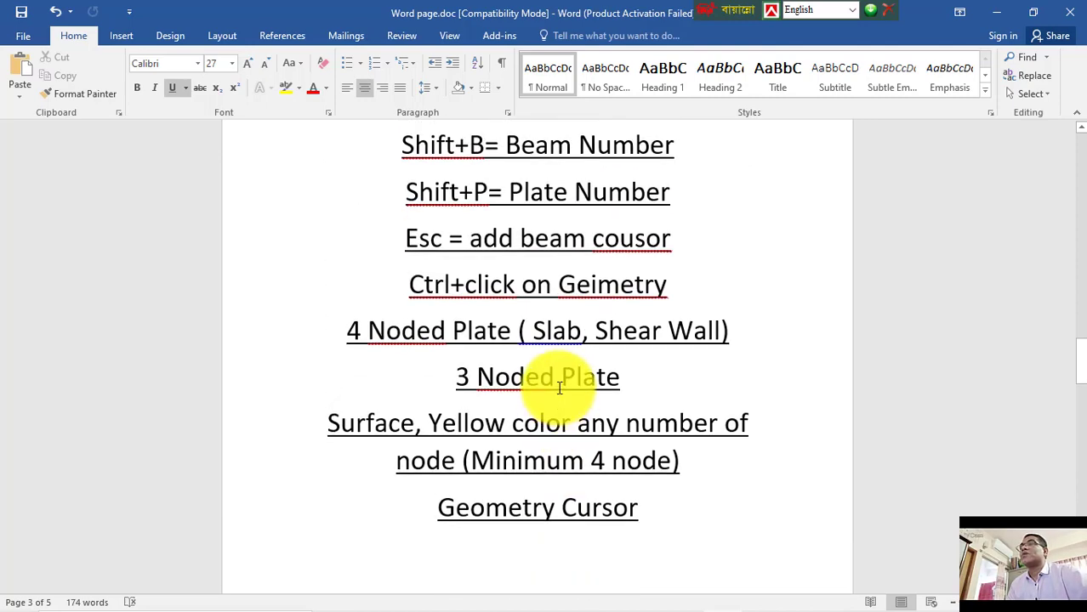
scroll(560, 389, down, 2)
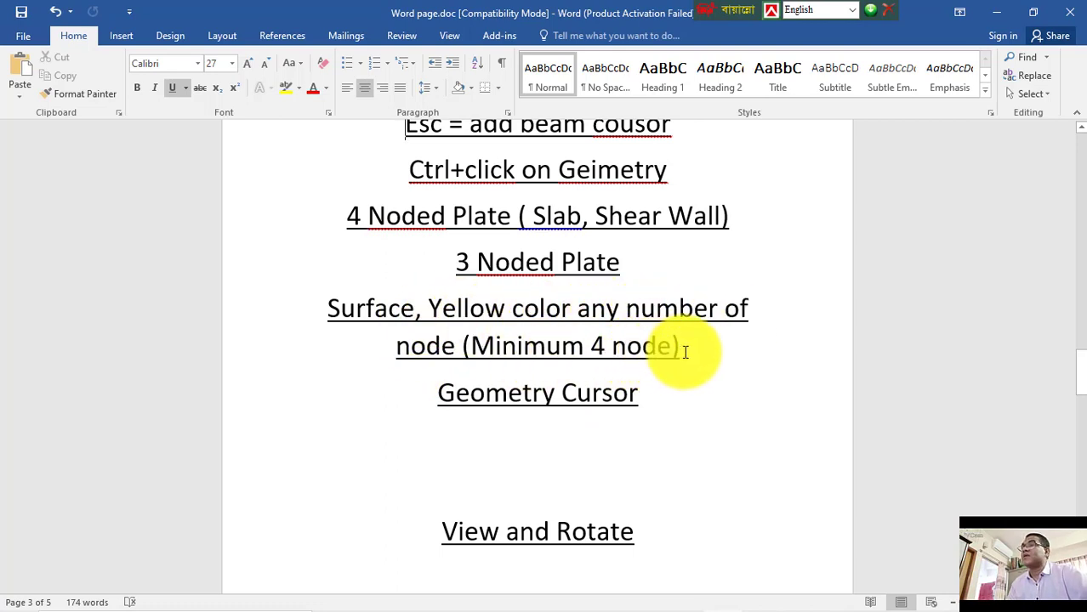
Step: Colour the line 'Surface, Yellow color any number of node (Minimum 4 node)' red
drag(687, 346, 333, 316)
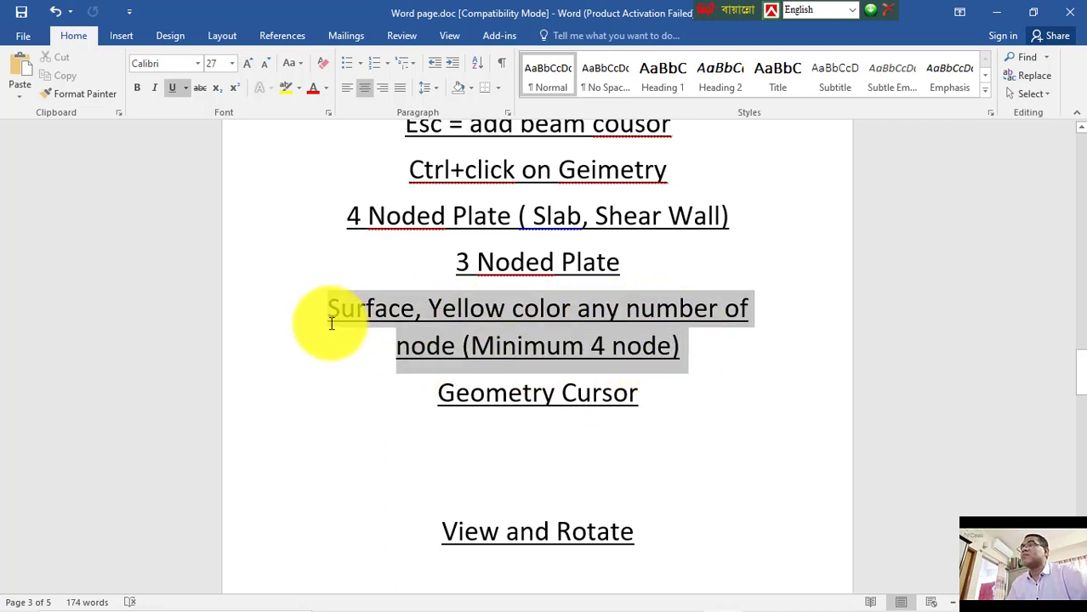
click(313, 88)
click(634, 396)
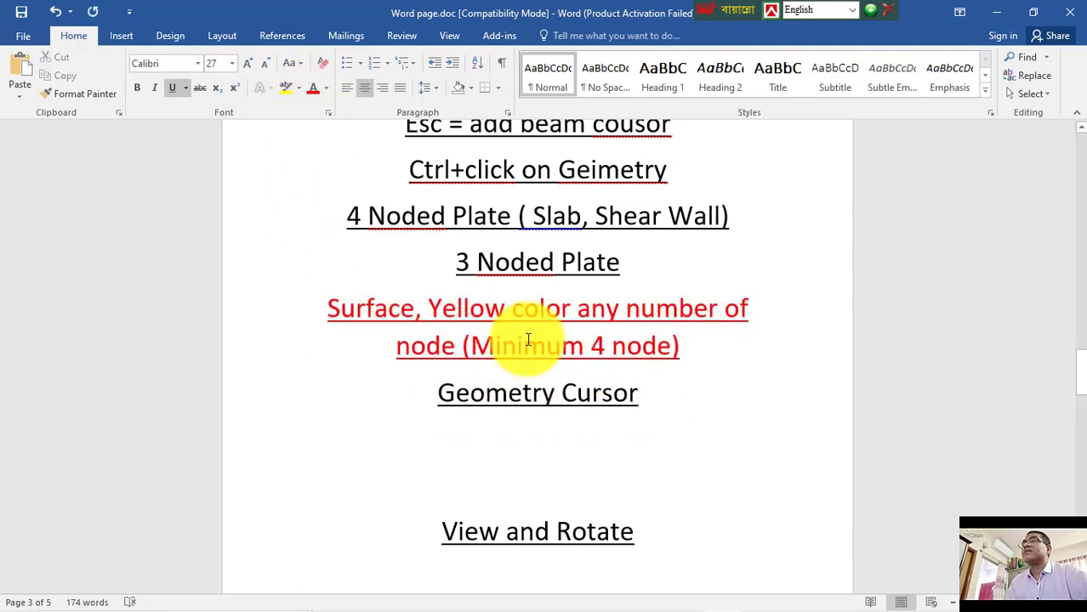
Step: Colour the '4 Noded Plate ( Slab, Shear Wall)' and '3 Noded Plate' lines red
drag(621, 269, 339, 213)
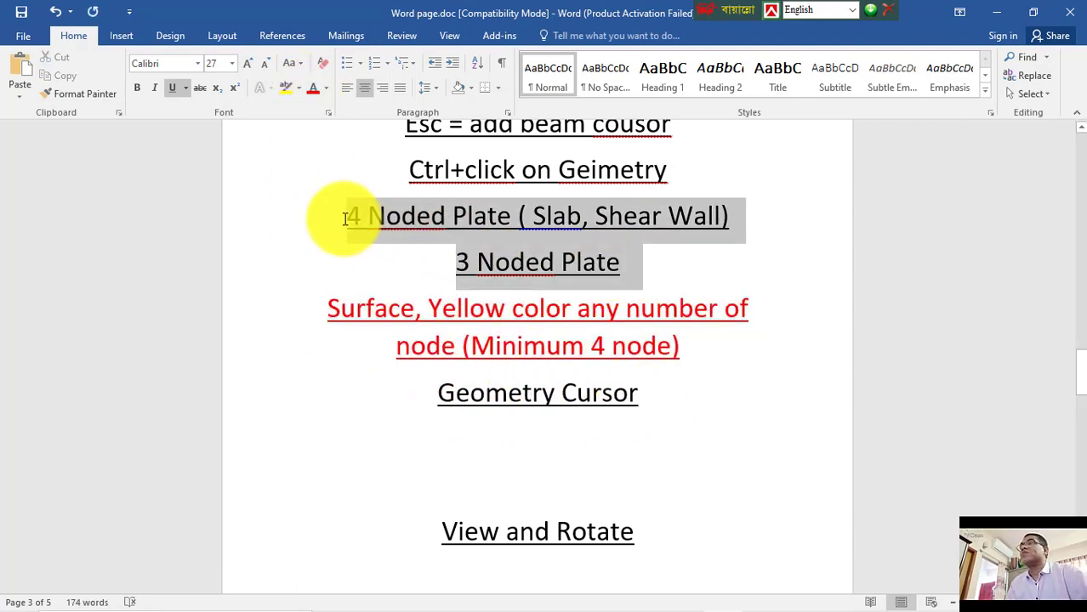
click(313, 87)
scroll(621, 383, down, 2)
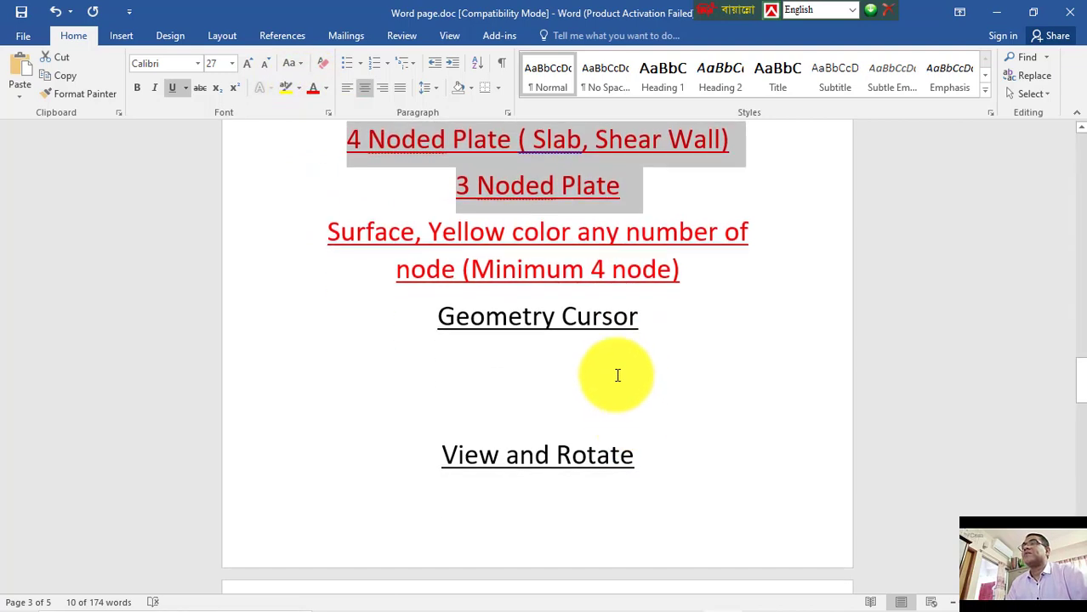
click(405, 408)
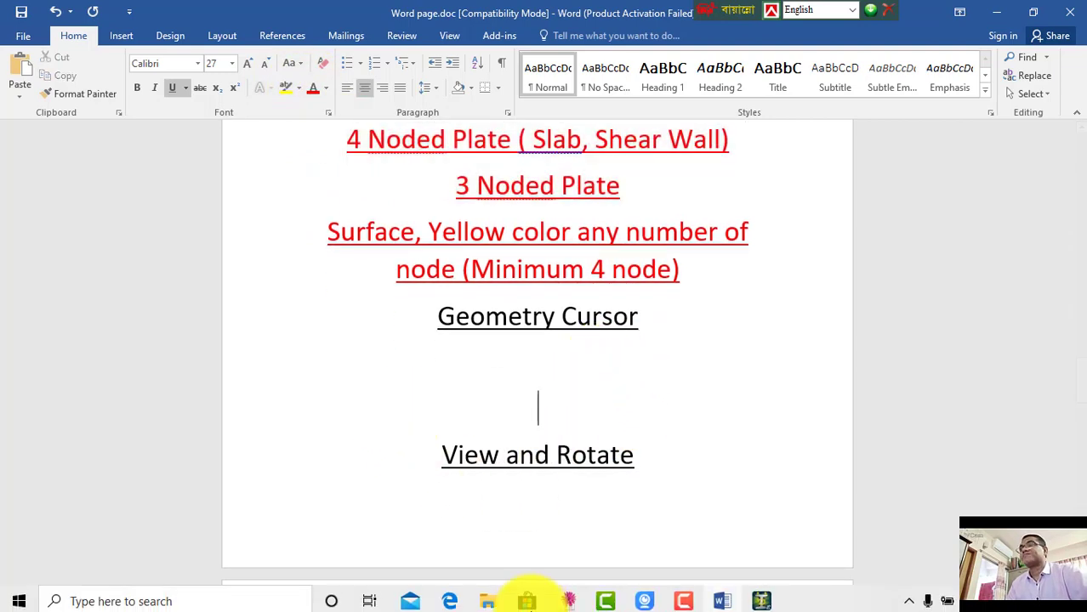
Step: Return to the STAAD model and select a single beam, then all beams, then all nodes
click(761, 598)
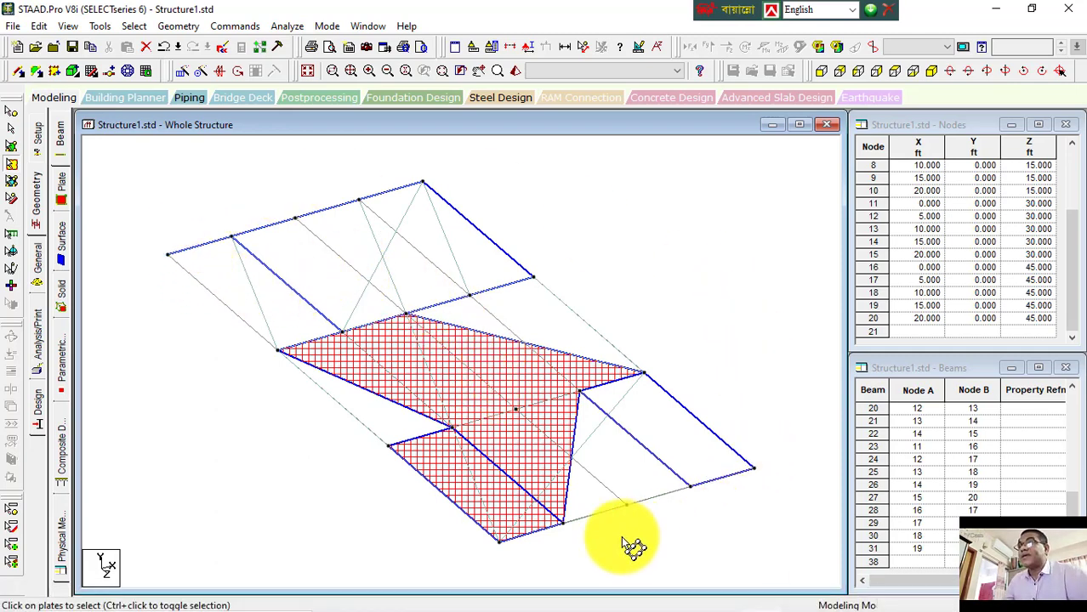
click(12, 129)
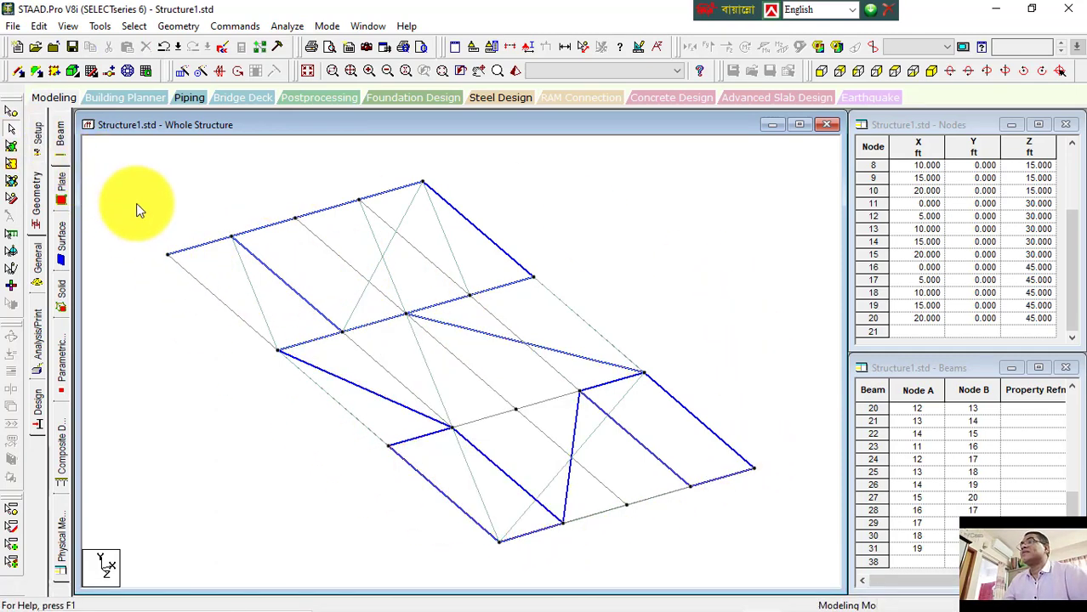
click(192, 276)
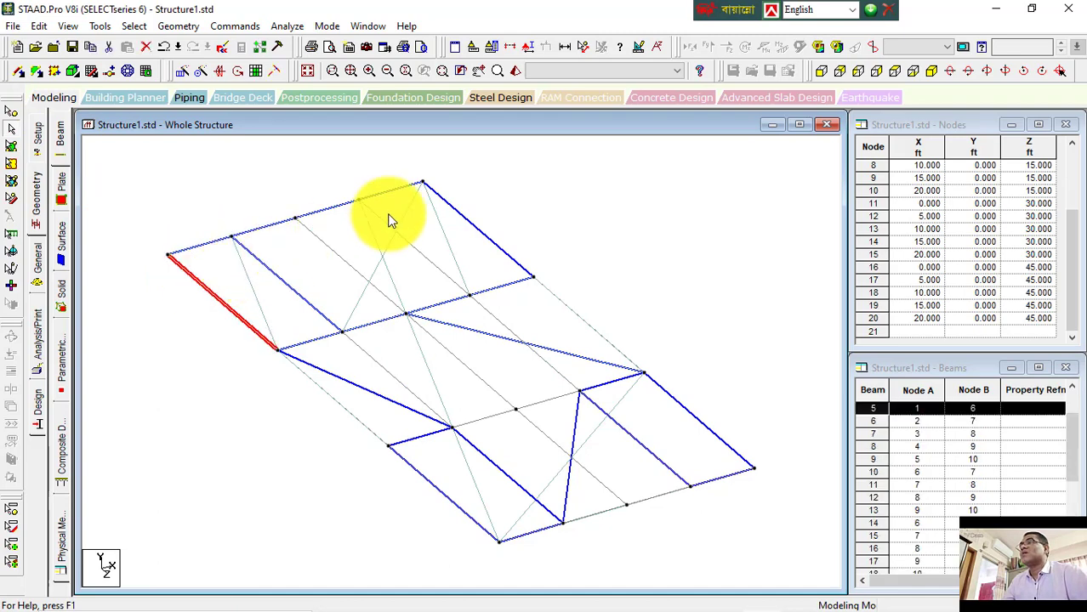
key(ctrl+a)
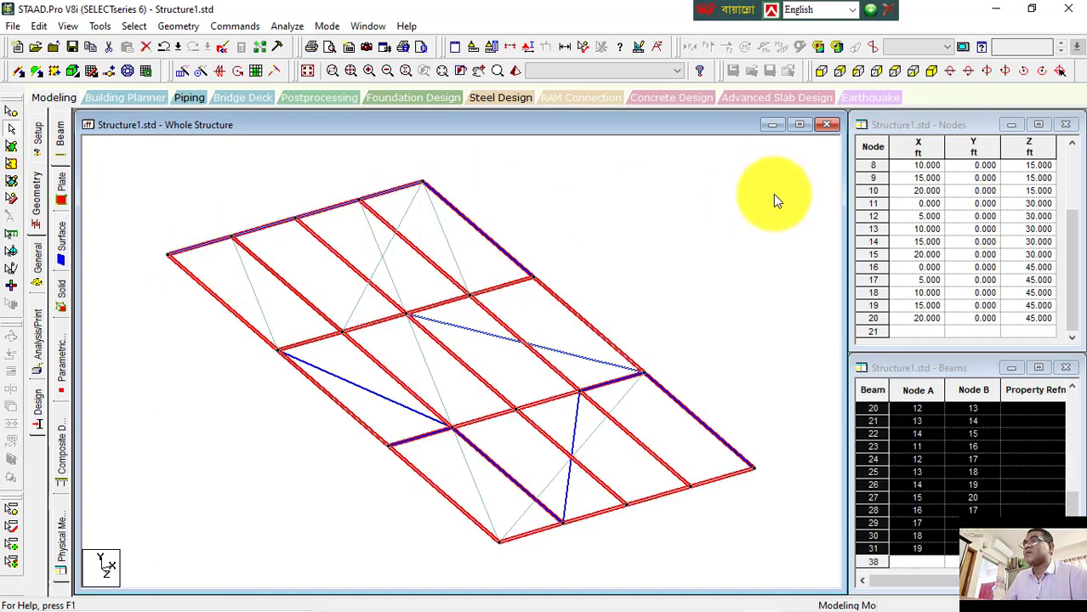
click(18, 70)
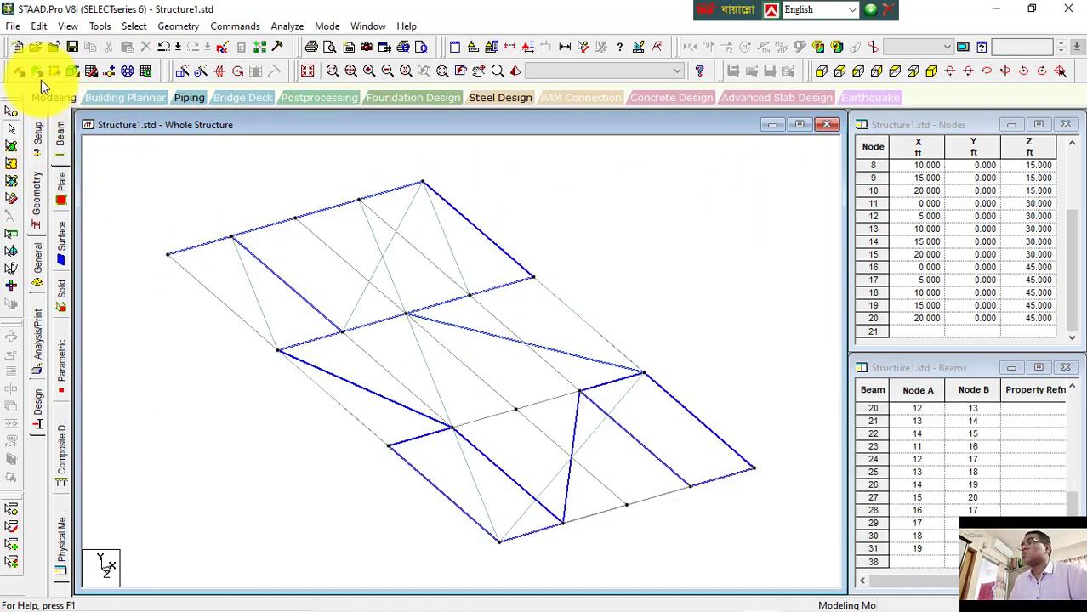
key(ctrl+a)
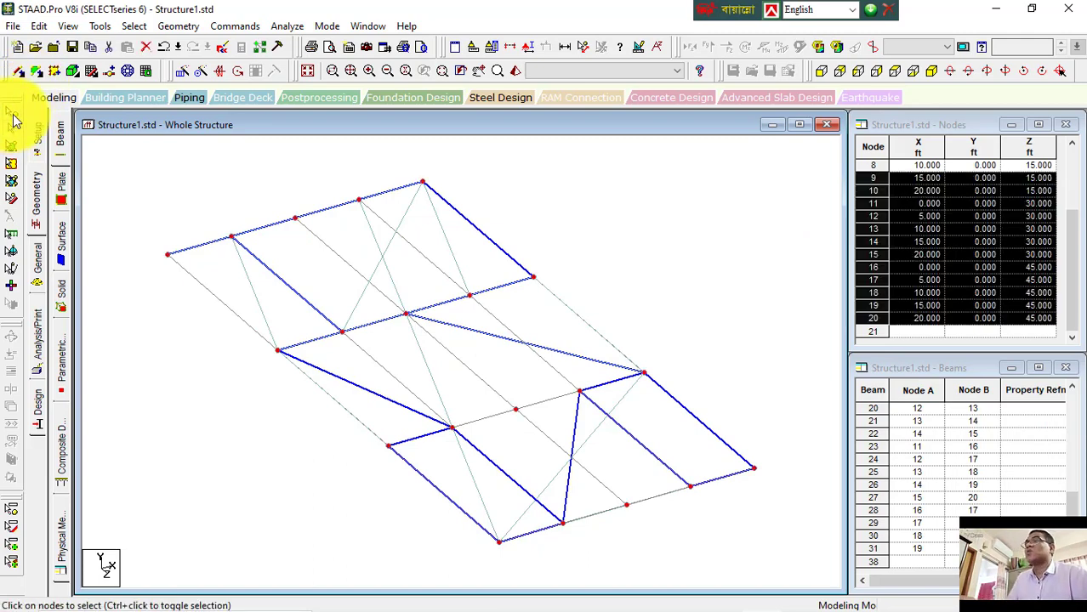
Step: Select all plates with the plates cursor, then all surfaces with the surfaces cursor
click(11, 145)
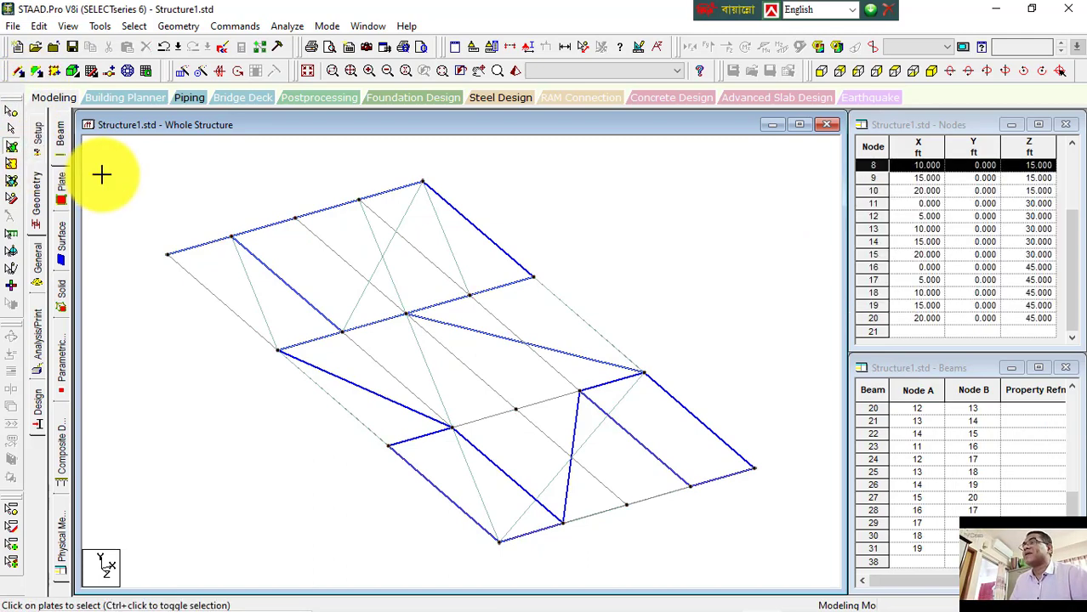
key(ctrl+a)
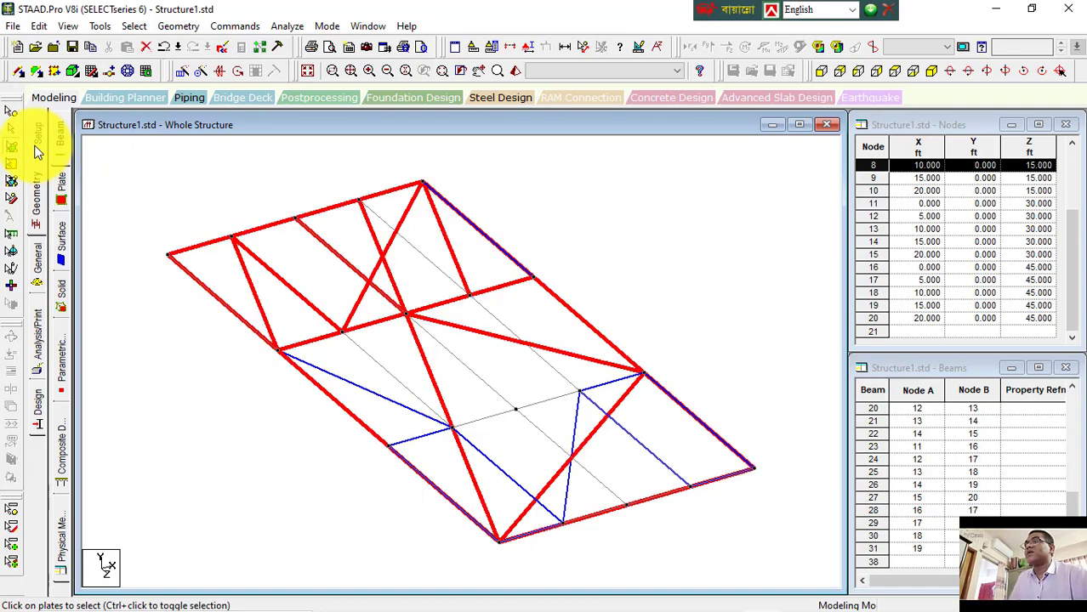
click(204, 231)
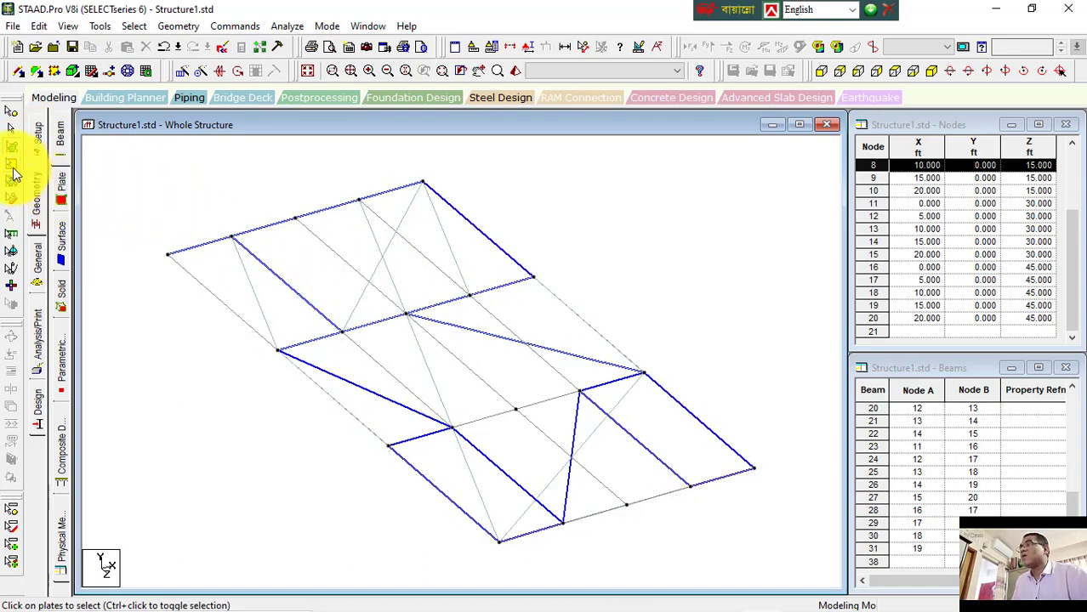
key(ctrl+a)
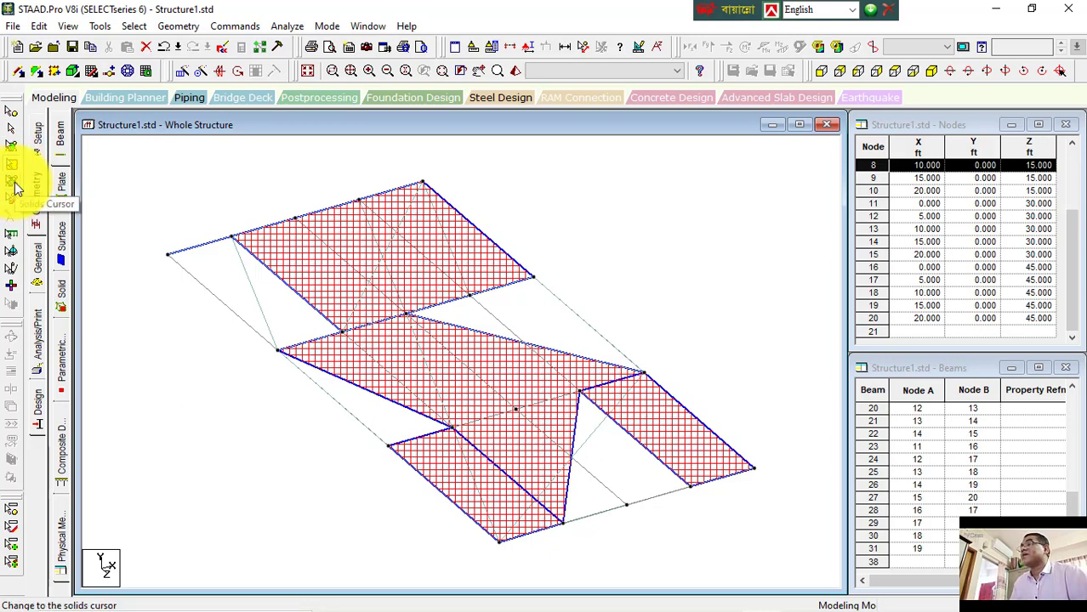
Step: Look over the solids cursor and the add-solid tool options
click(14, 183)
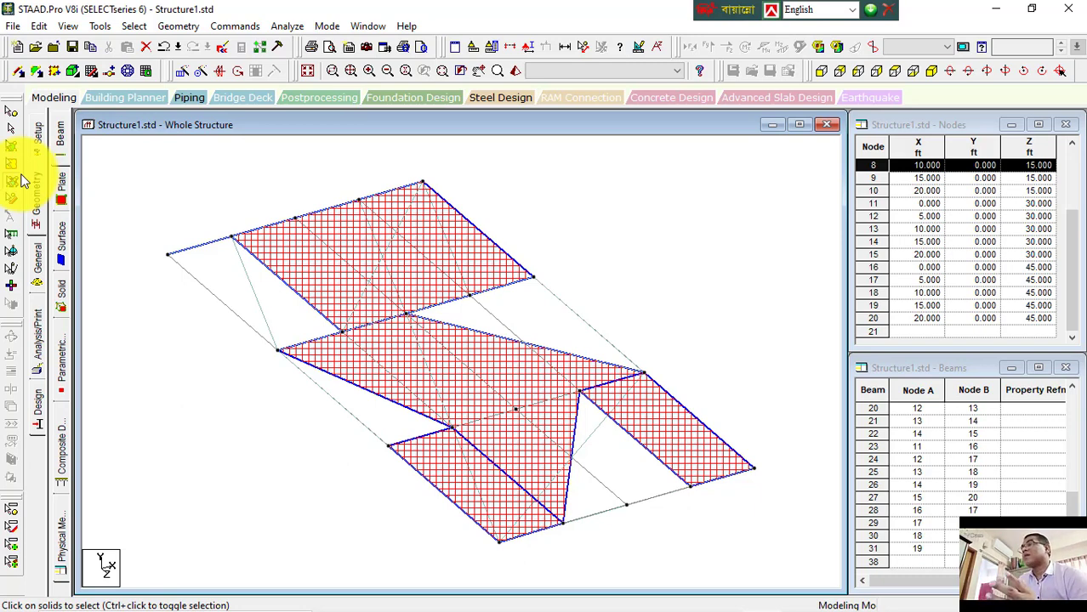
click(69, 72)
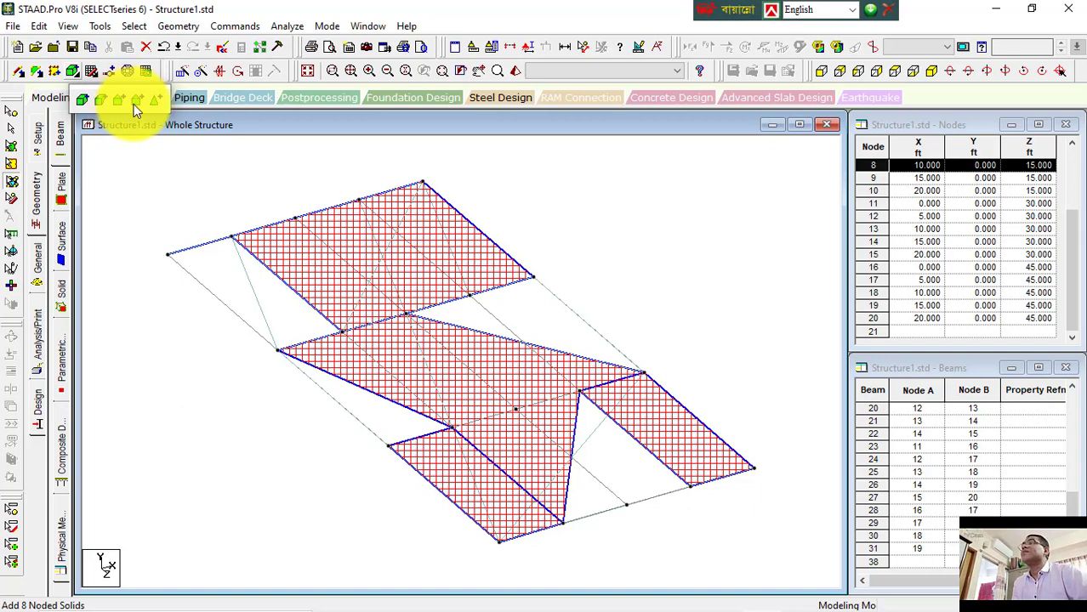
click(72, 80)
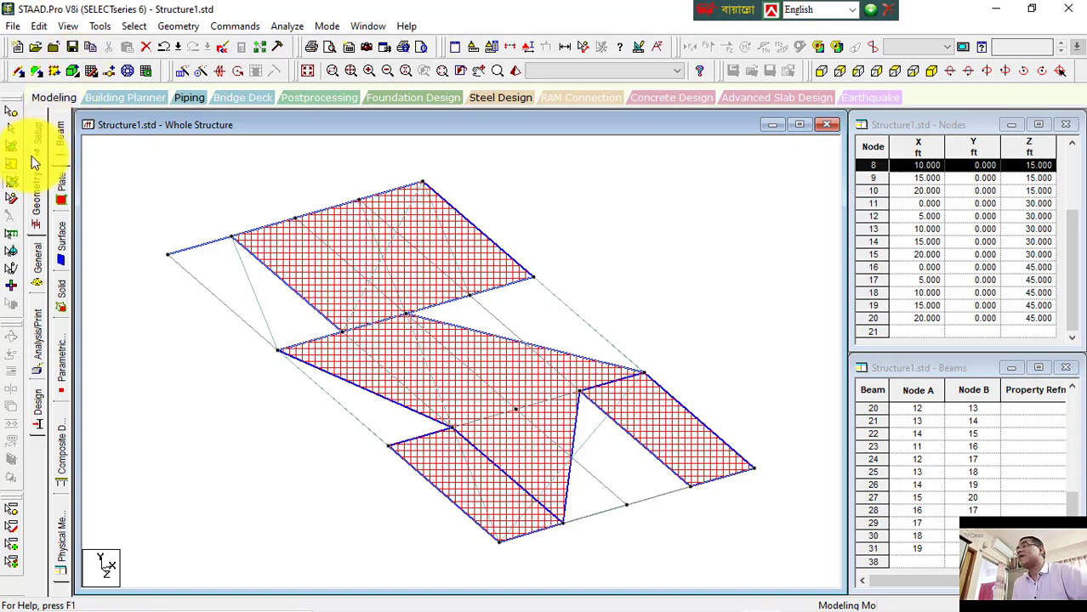
Step: Switch to the geometry cursor and window-select the whole structure, then clear the selection
click(15, 200)
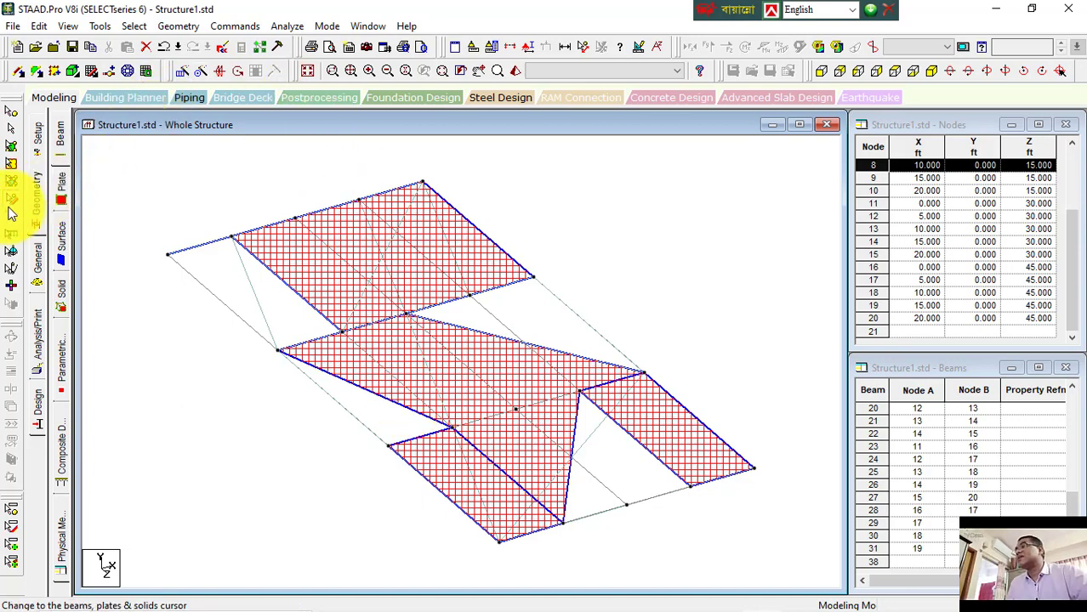
click(13, 209)
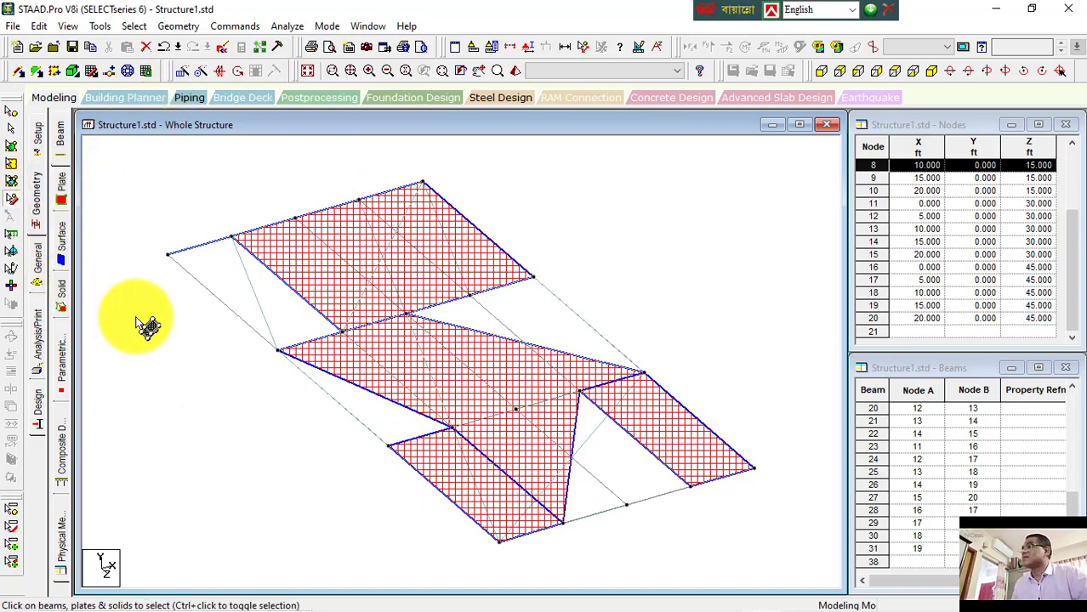
mouse_move(125, 164)
mouse_down()
mouse_move(174, 219)
mouse_move(626, 503)
mouse_move(776, 572)
mouse_up()
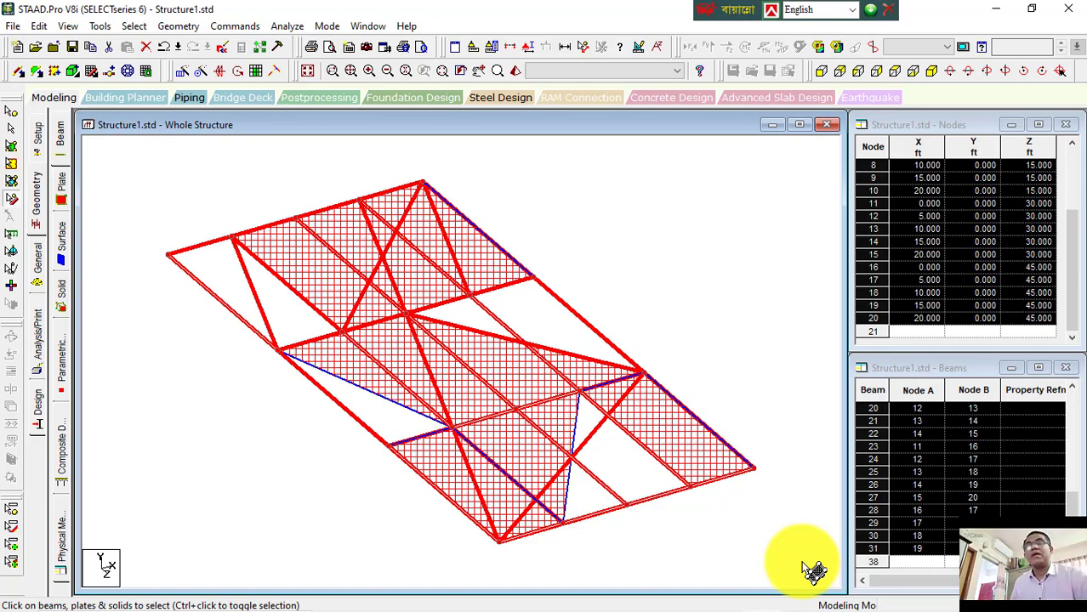
click(202, 182)
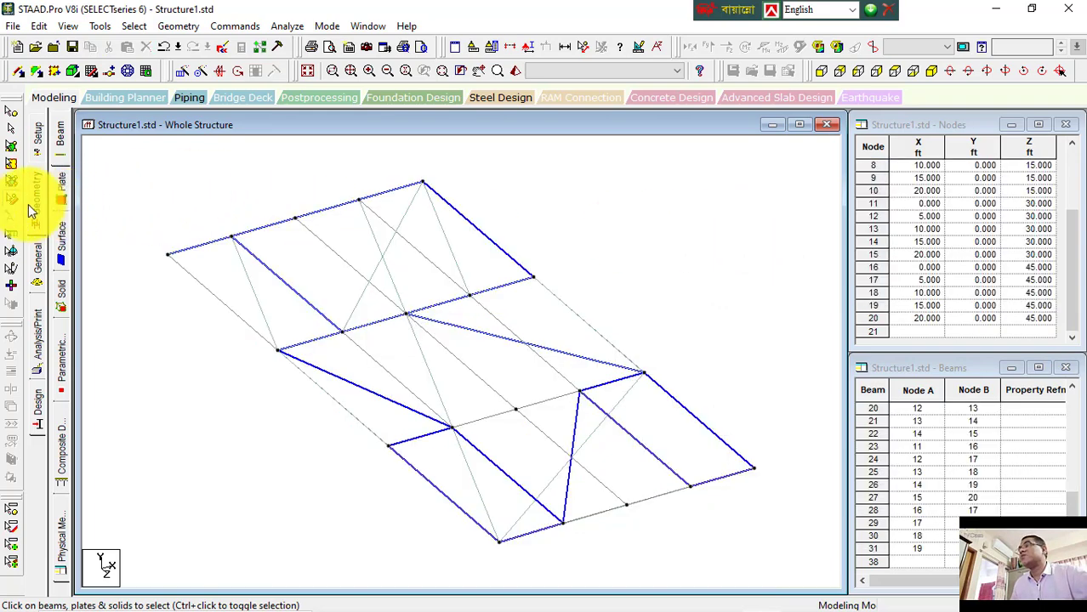
Step: Select everything with the geometry cursor and scroll through the beams table
key(ctrl+a)
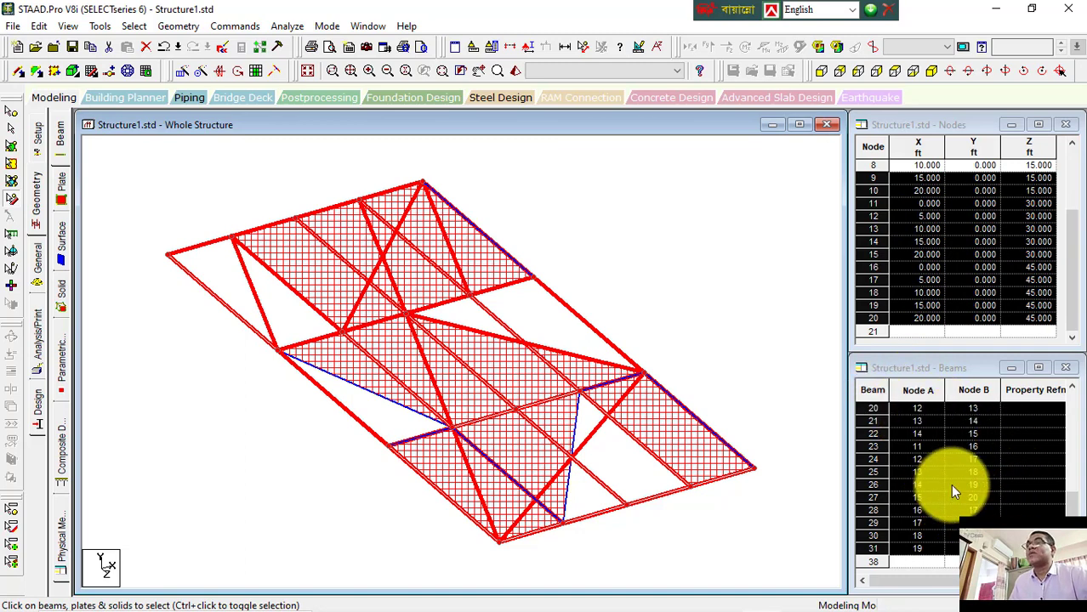
scroll(950, 484, up, 1)
scroll(949, 481, up, 3)
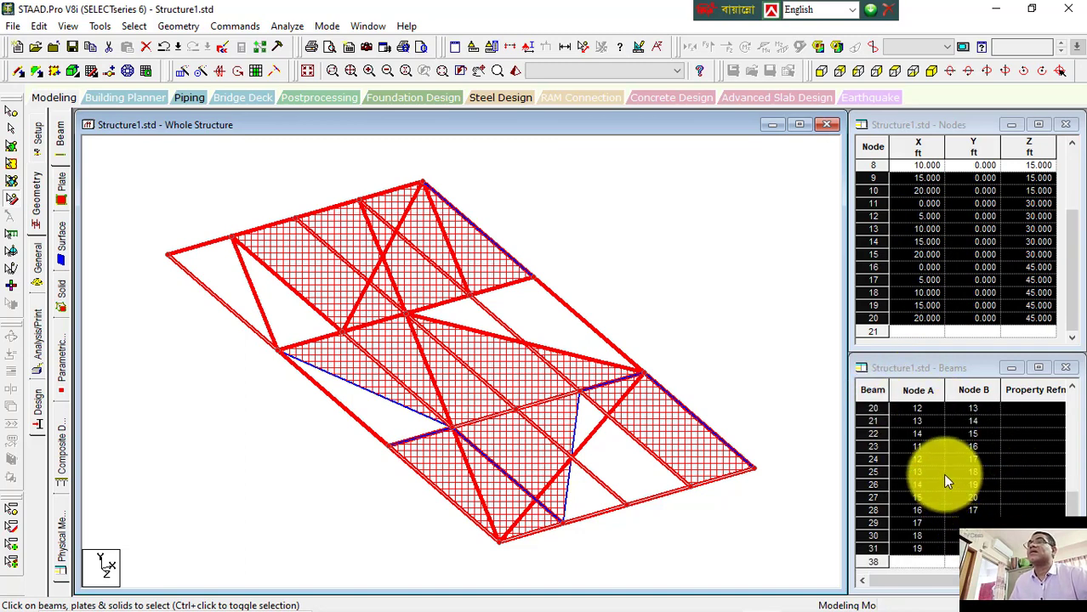
scroll(943, 408, up, 2)
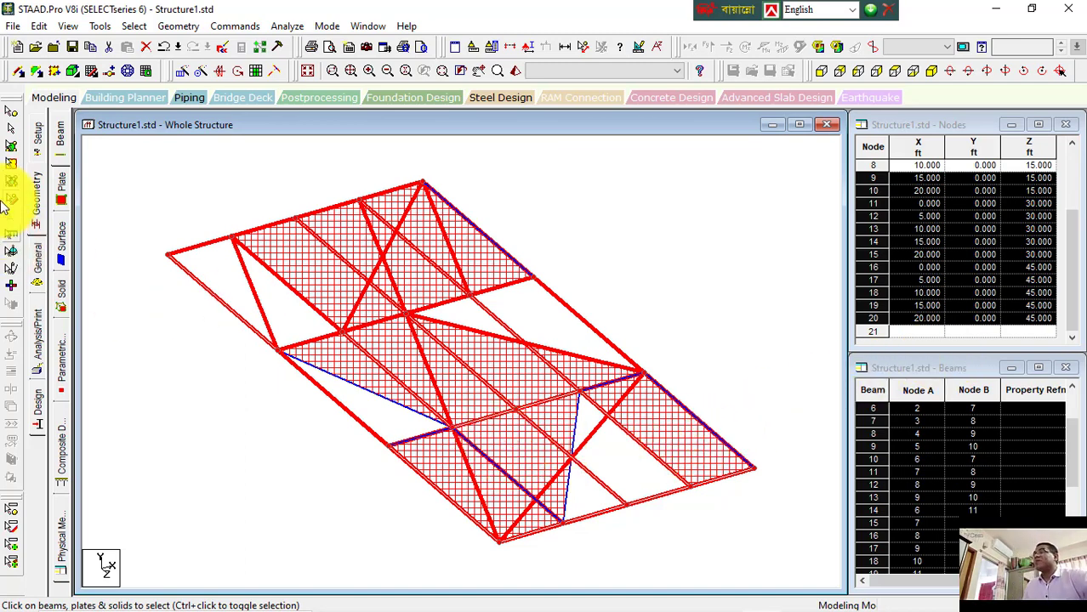
Step: Switch to the Word notes and append "( to select any type of member at atime)" to the Geometry Cursor heading, then save
mouse_move(643, 603)
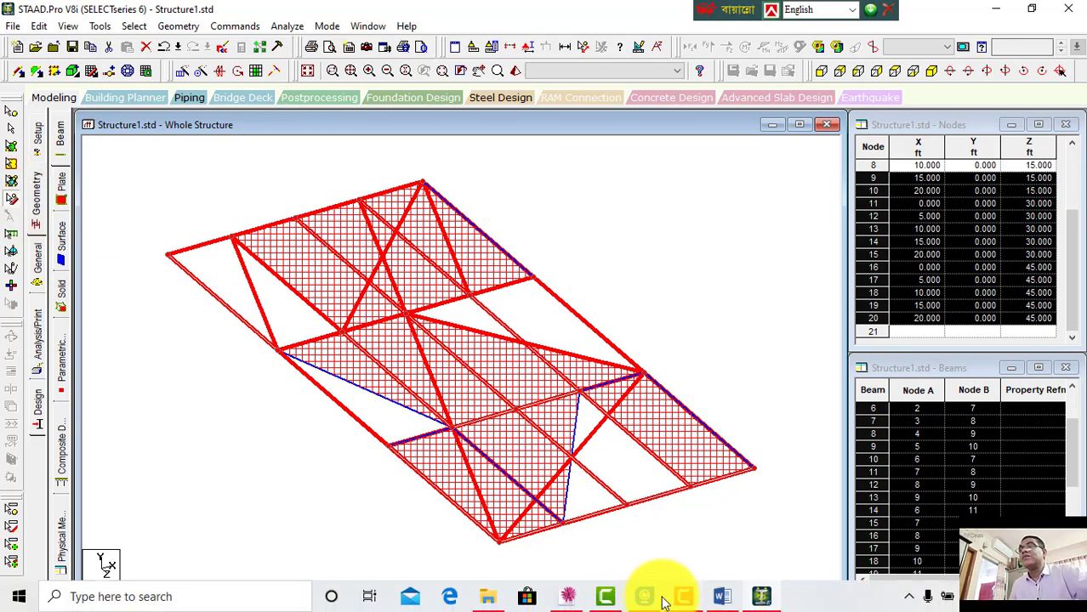
click(761, 598)
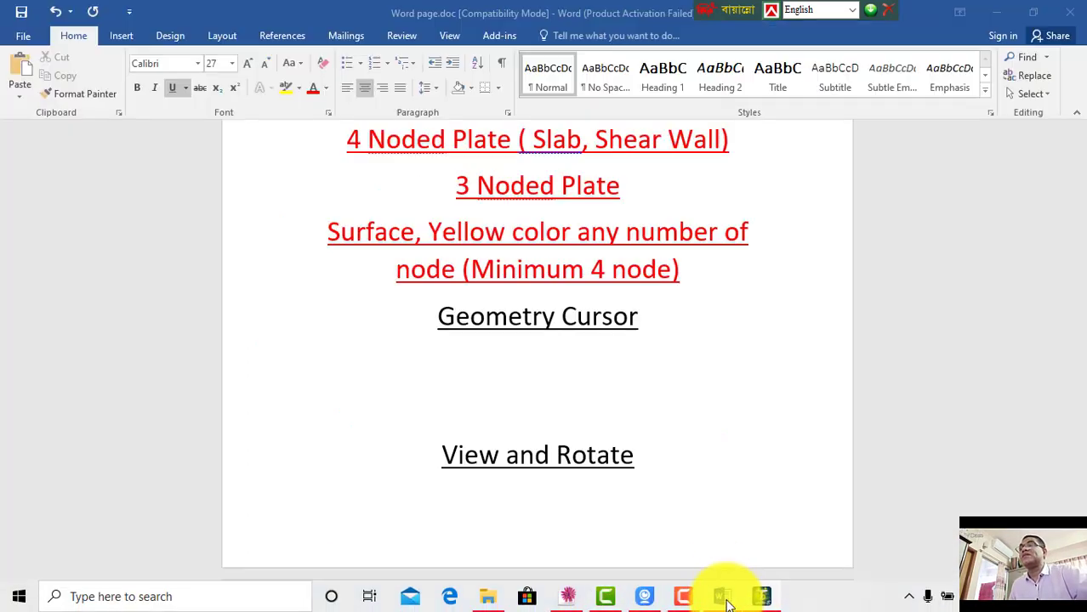
drag(644, 315, 436, 317)
click(643, 321)
text(()
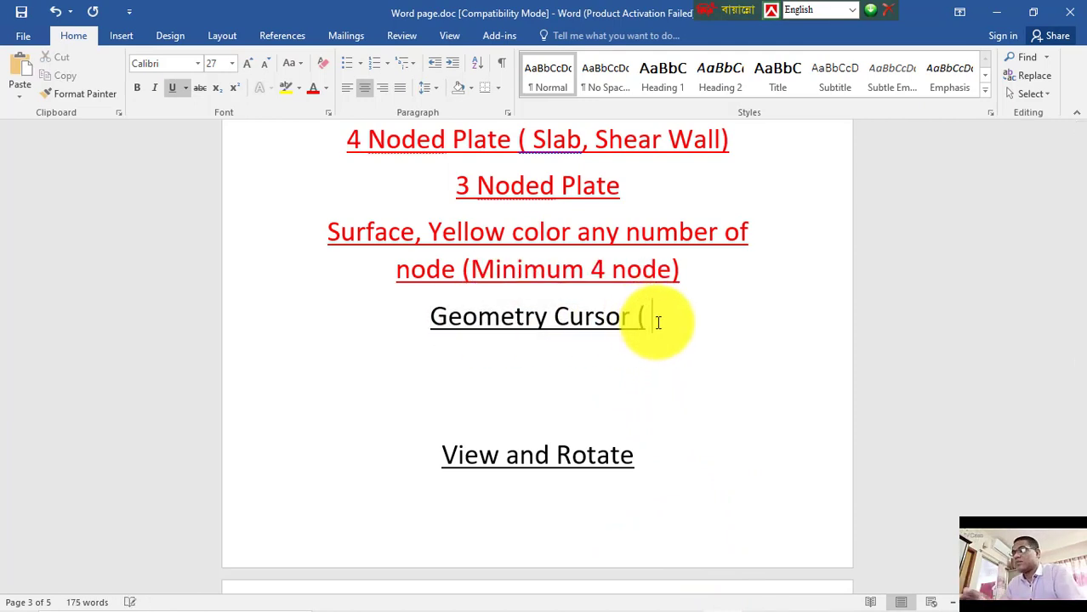
text( to se)
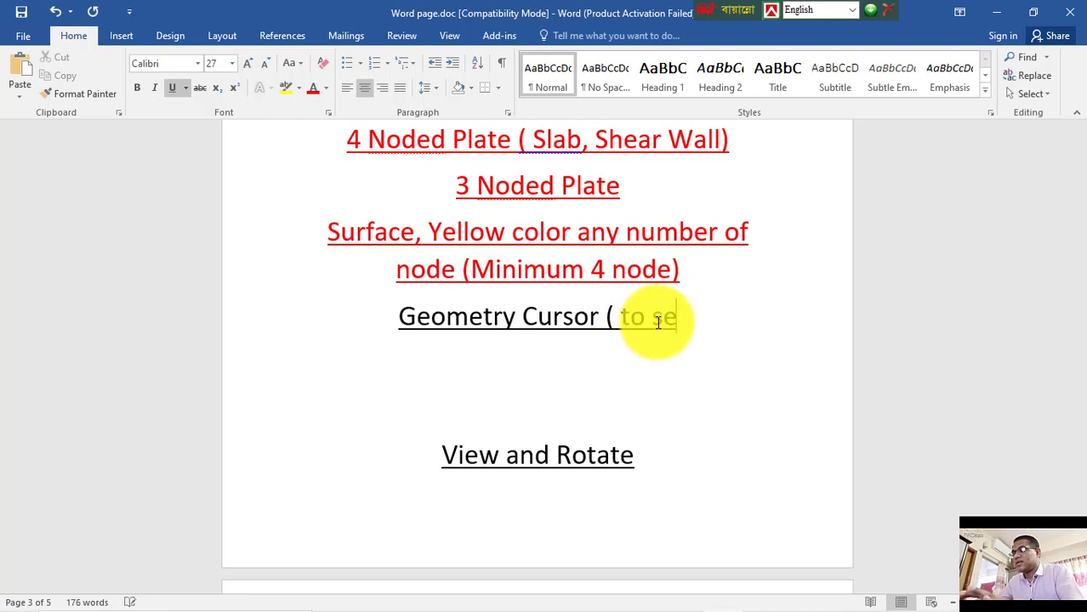
text(lect)
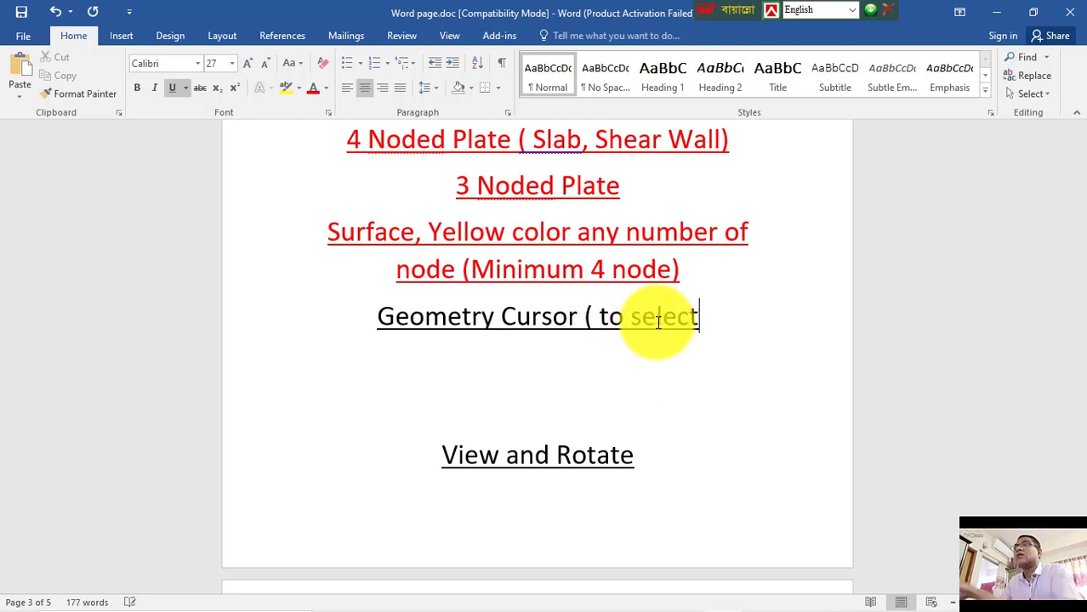
text( an)
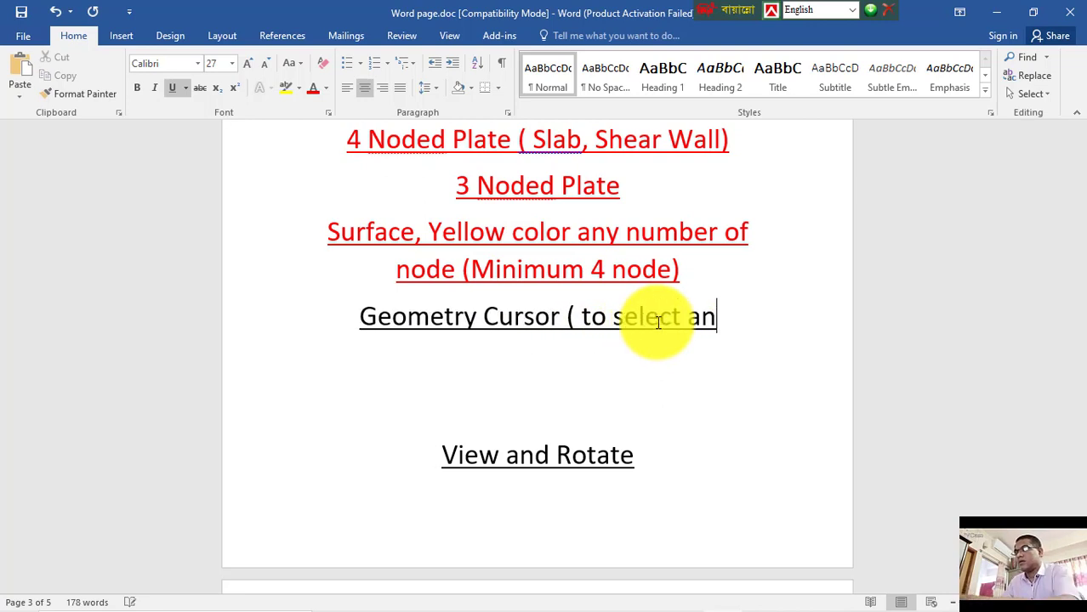
text(y type )
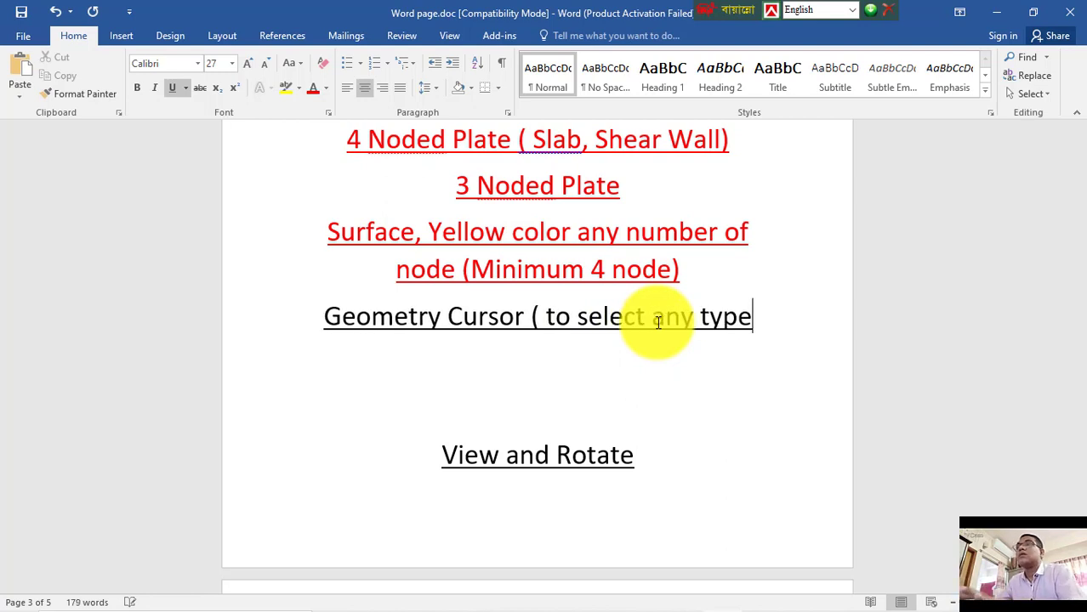
text(of )
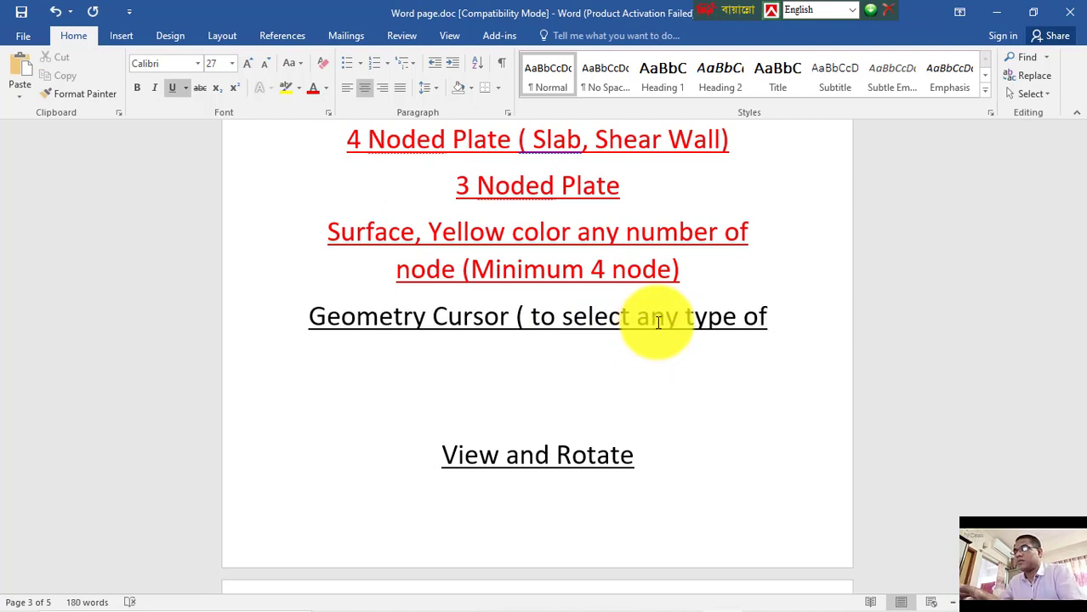
text(member)
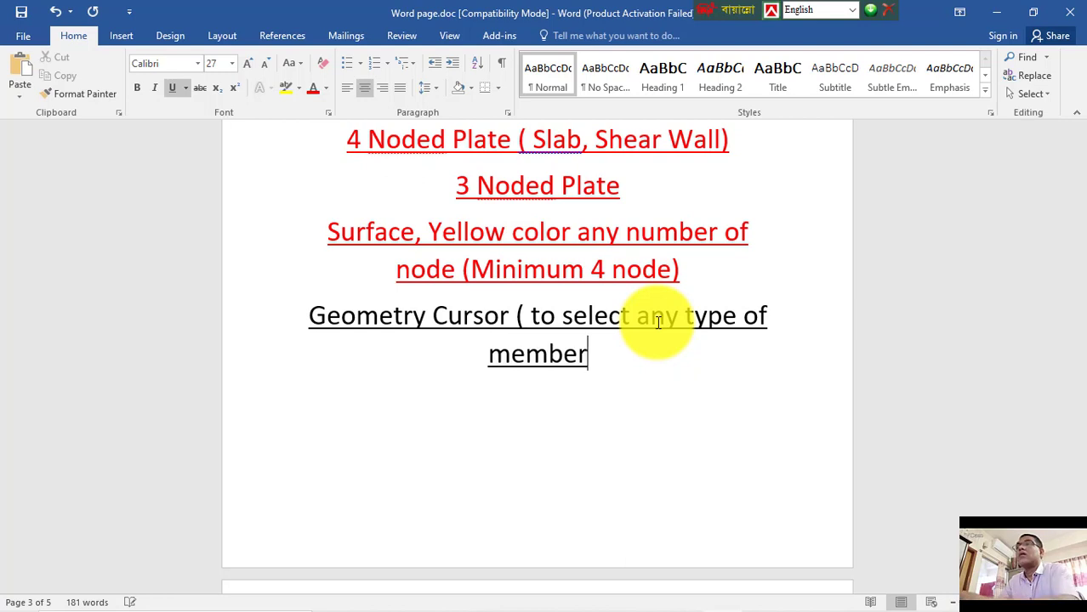
text( at a)
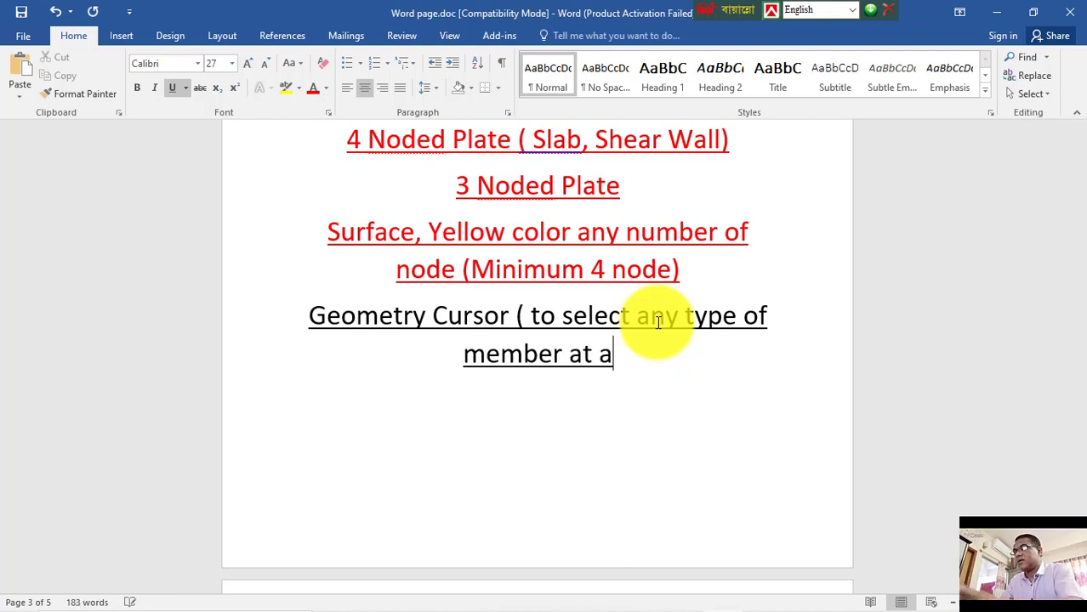
text(time))
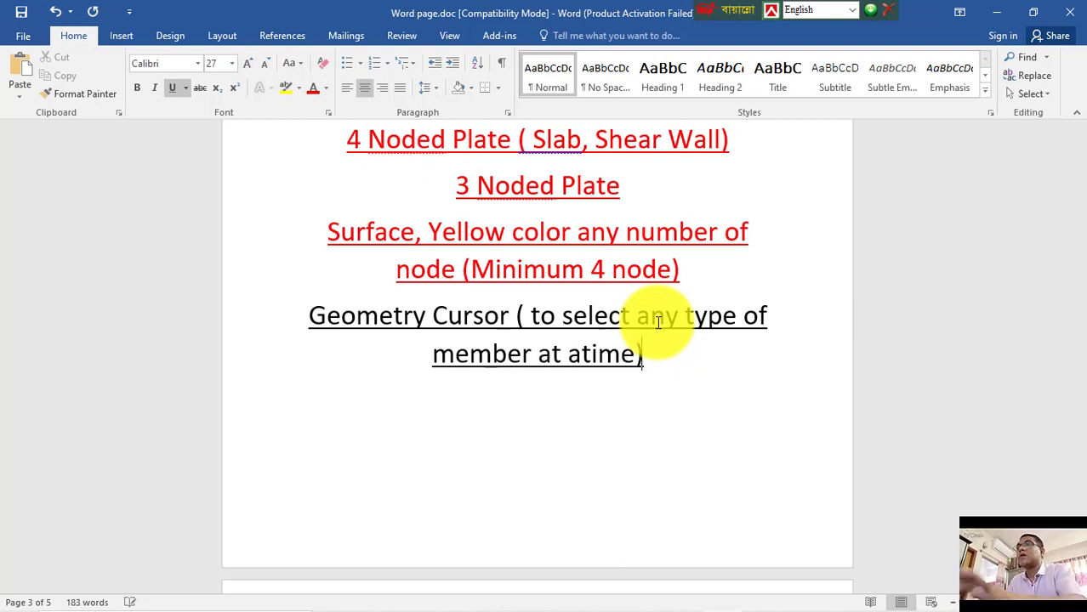
key(ctrl+s)
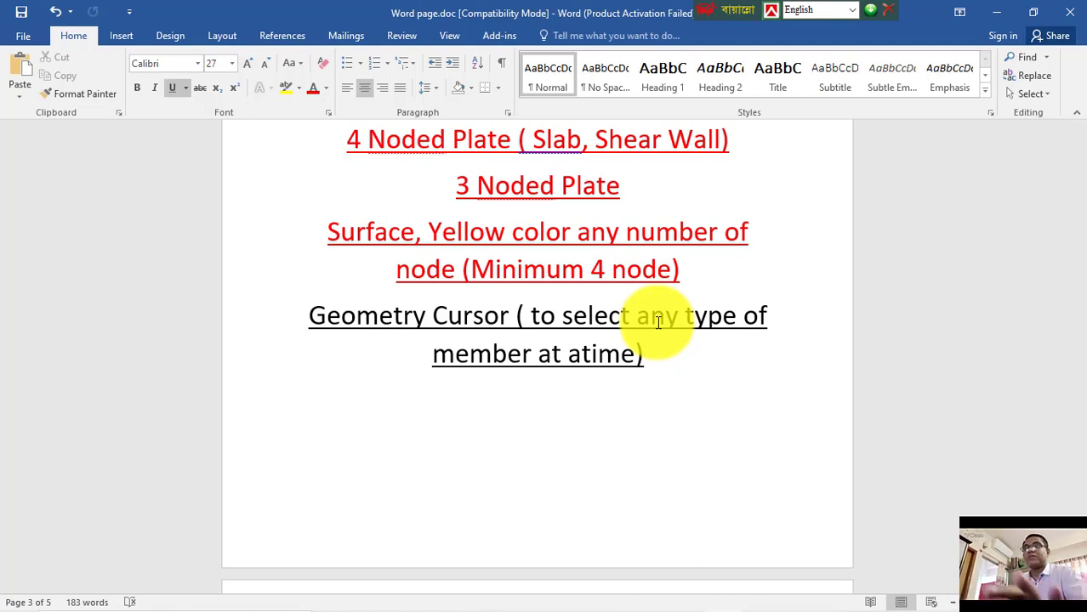
Step: Remove the blank line below the note, insert a space in "atime", and save the document
key(Delete)
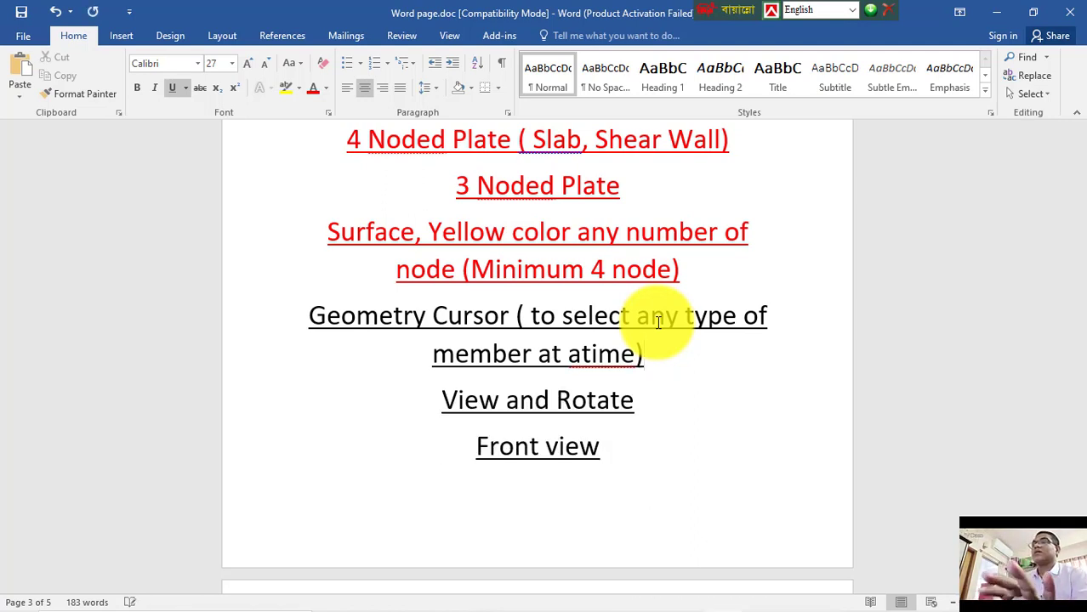
click(582, 354)
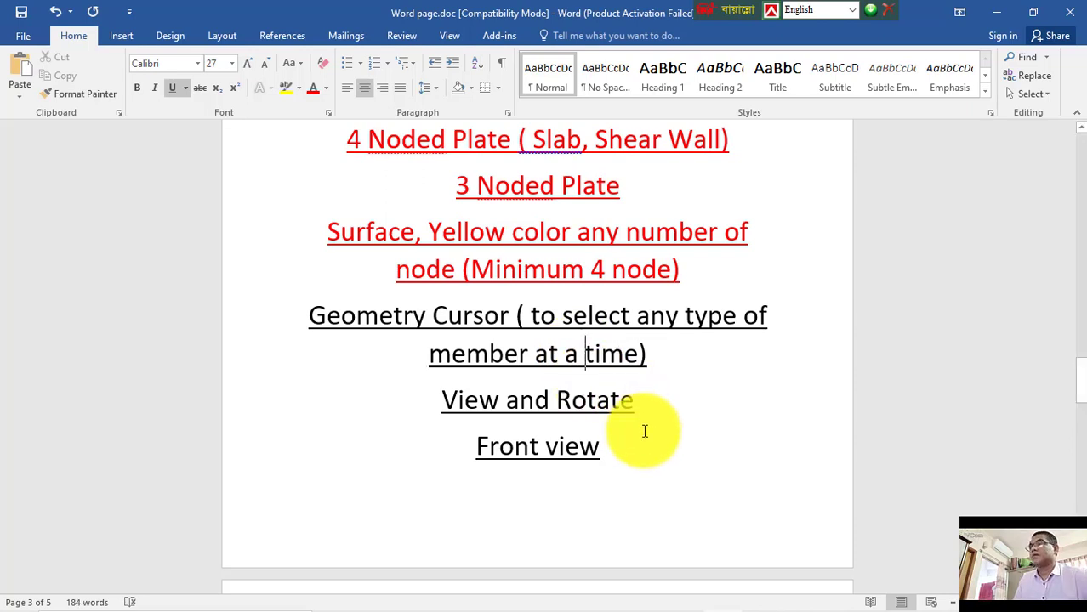
key(ctrl+s)
Step: Back in the model, select everything with the geometry cursor and translationally repeat it one 10 ft step in Y with Link Steps on
mouse_move(552, 595)
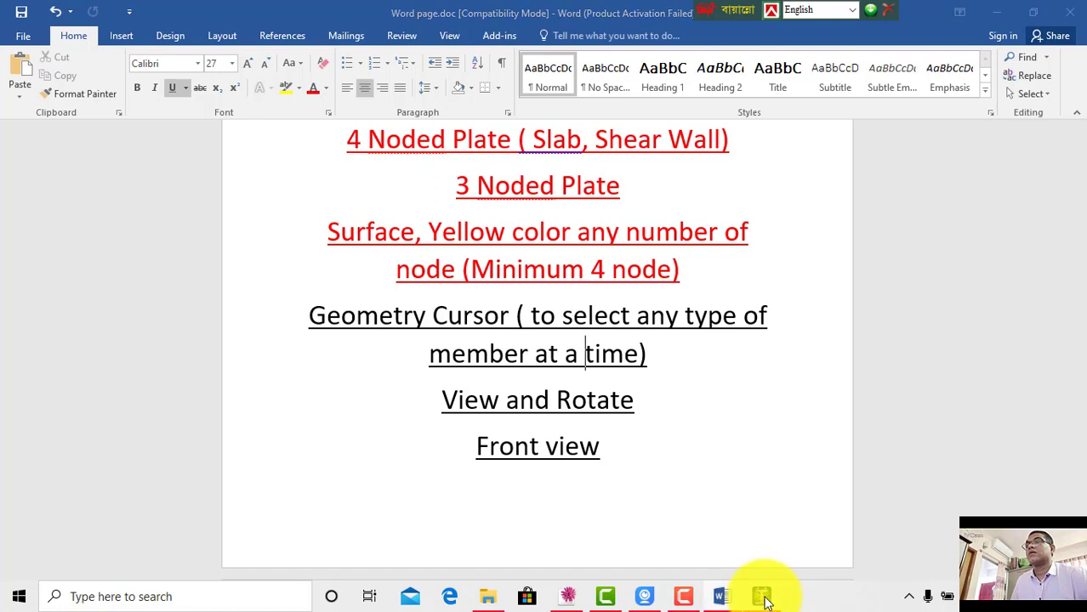
click(761, 596)
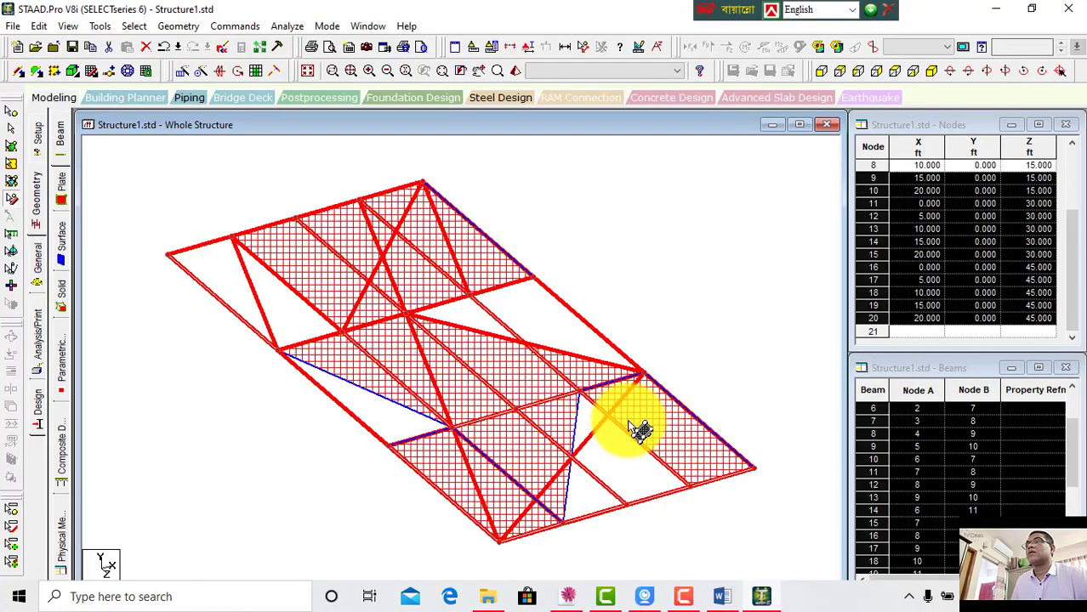
click(12, 148)
click(169, 184)
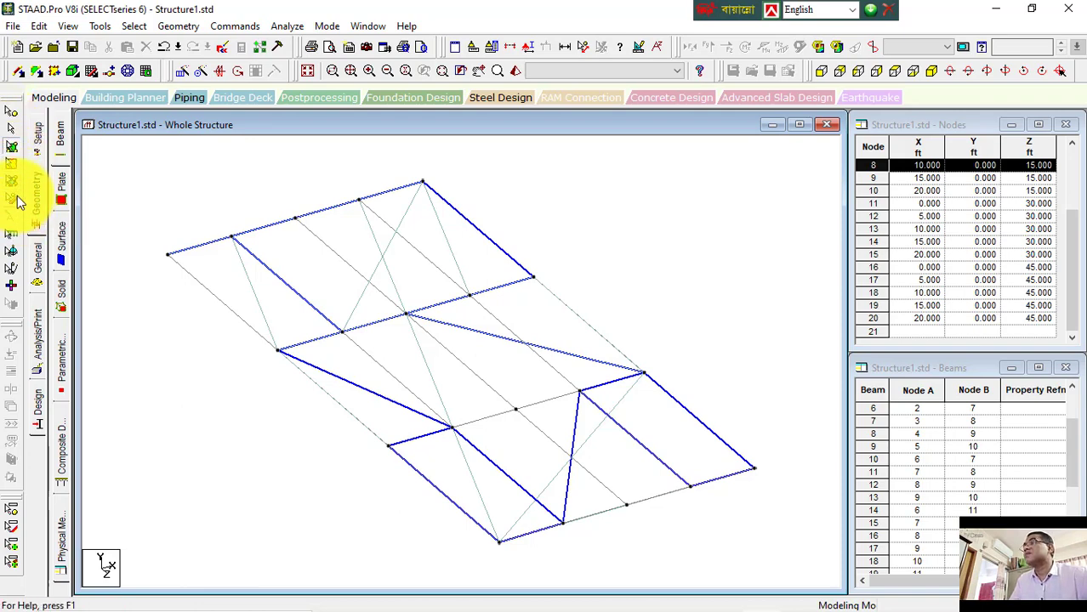
click(12, 163)
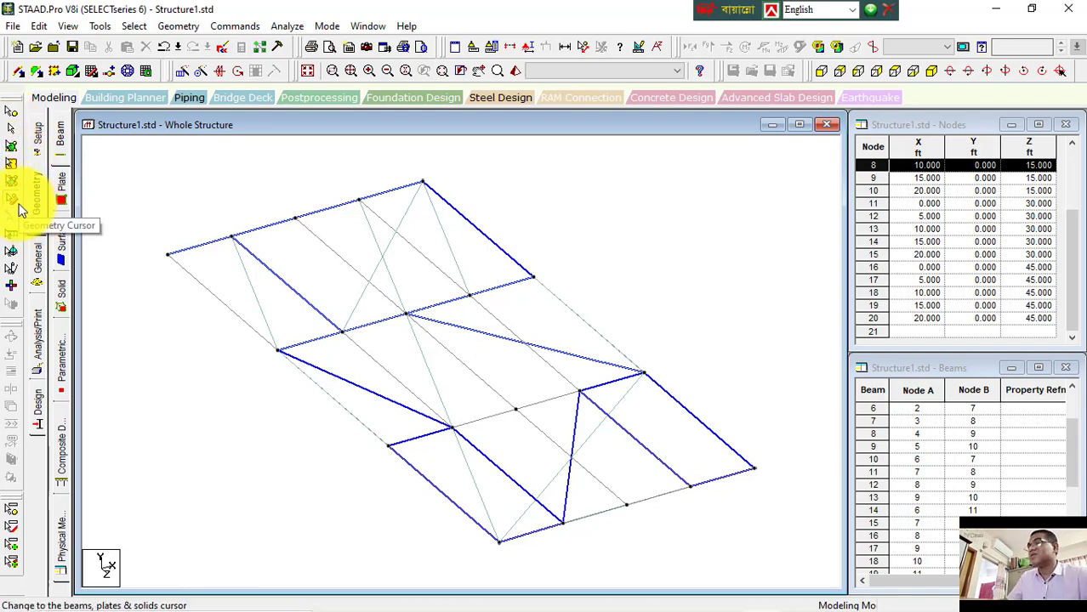
key(ctrl+a)
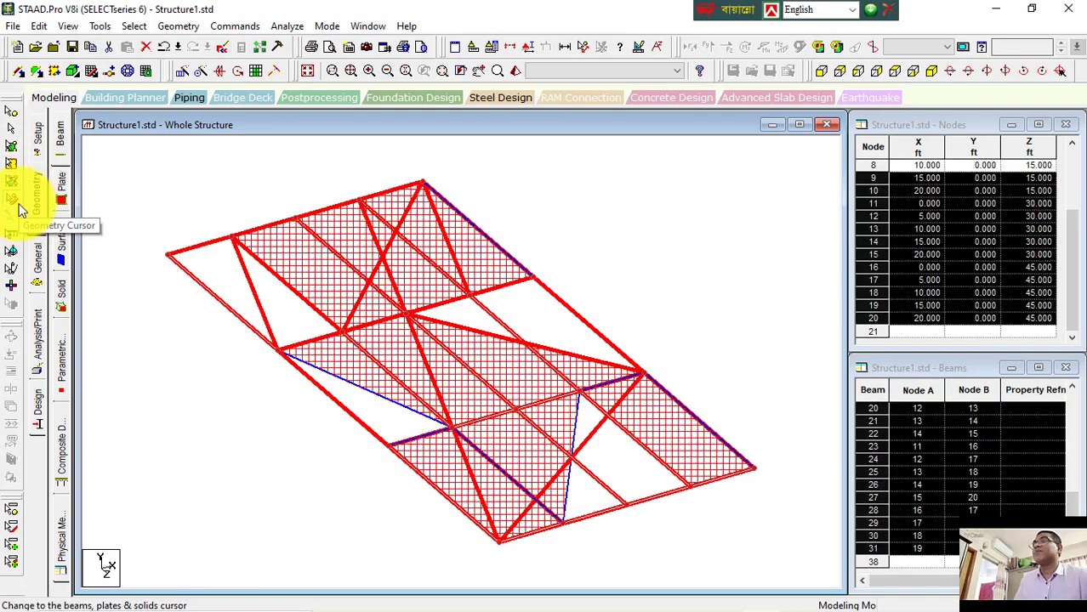
click(190, 69)
click(387, 390)
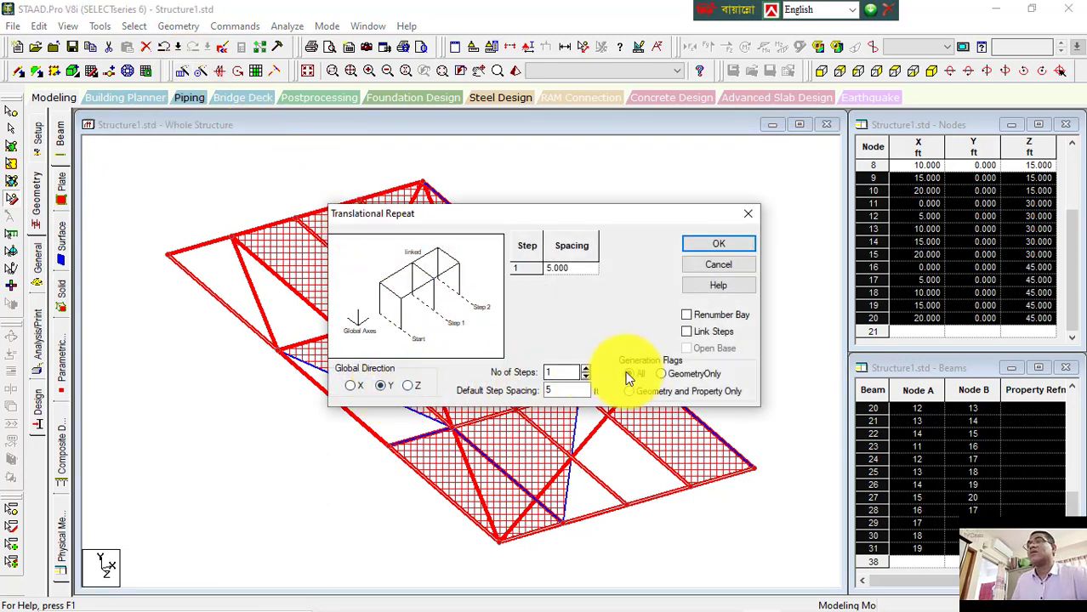
click(691, 332)
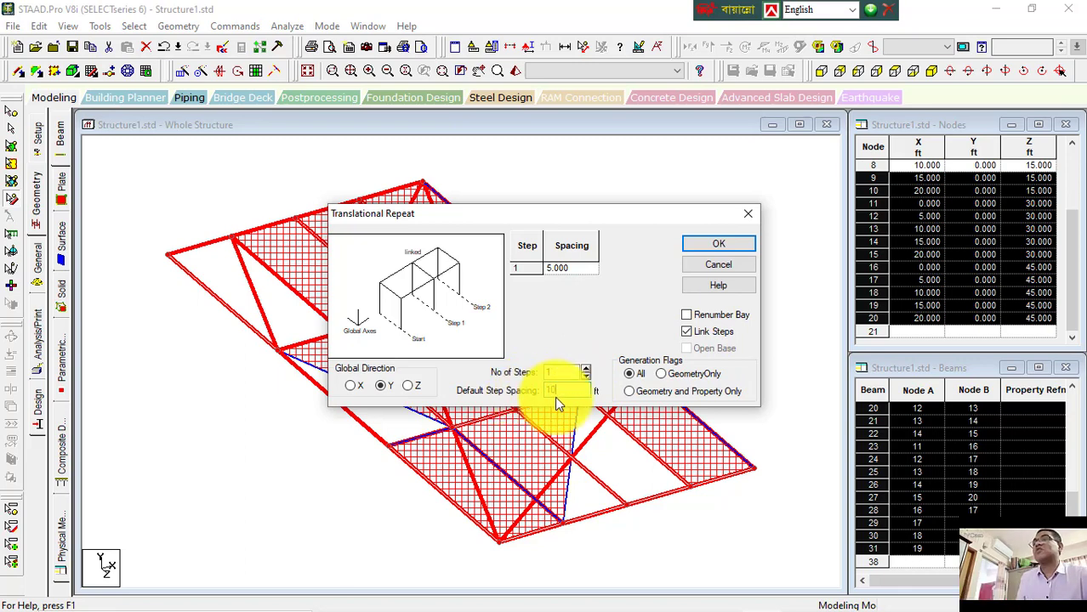
click(690, 247)
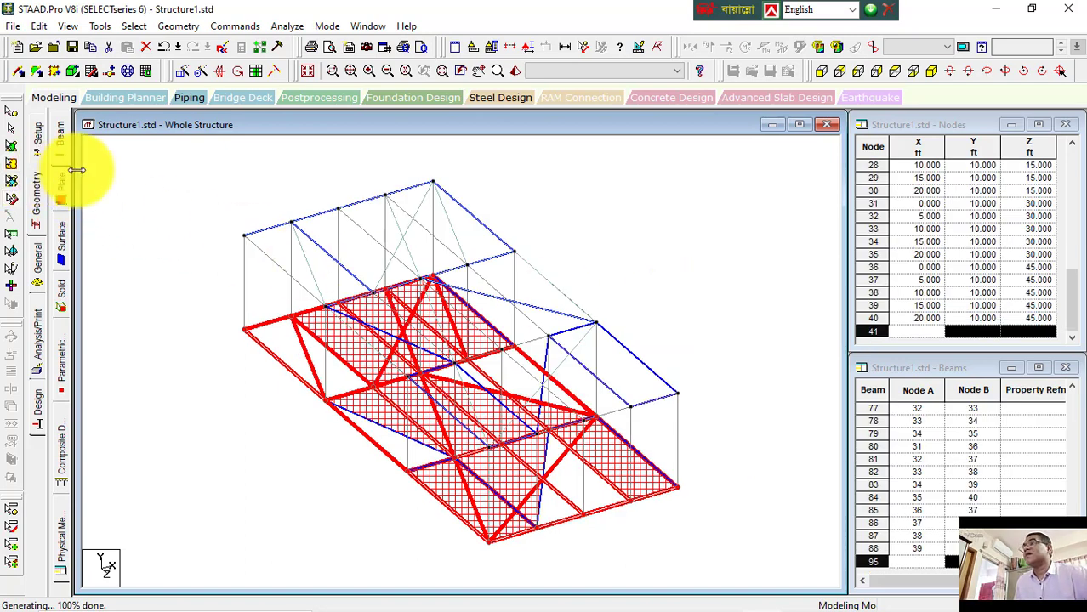
Step: Select individual beams, plates and columns of the repeated structure one by one with the geometry cursor
click(310, 259)
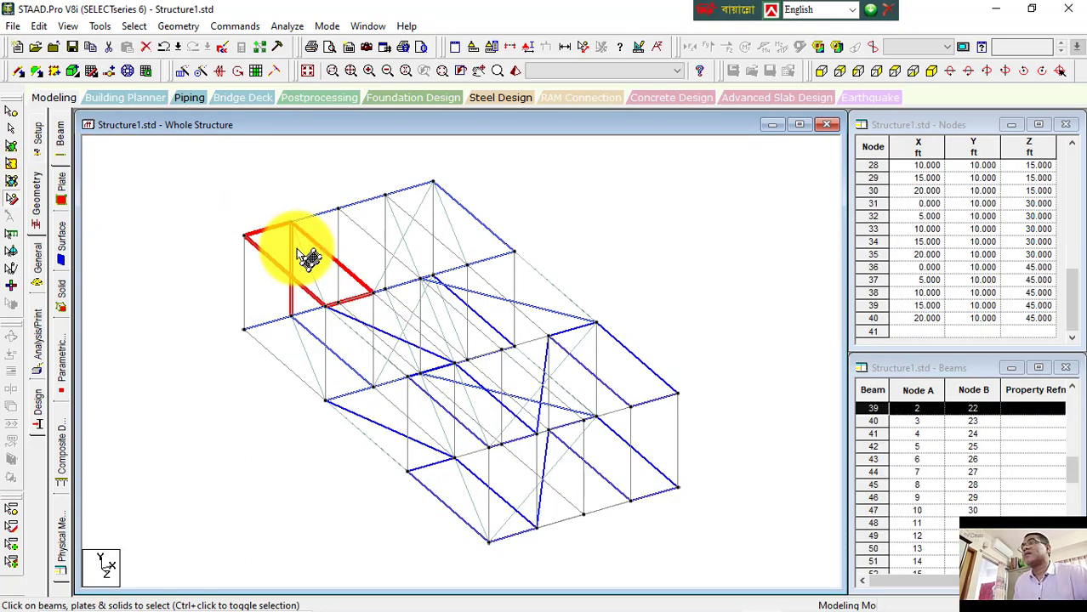
click(14, 202)
click(461, 231)
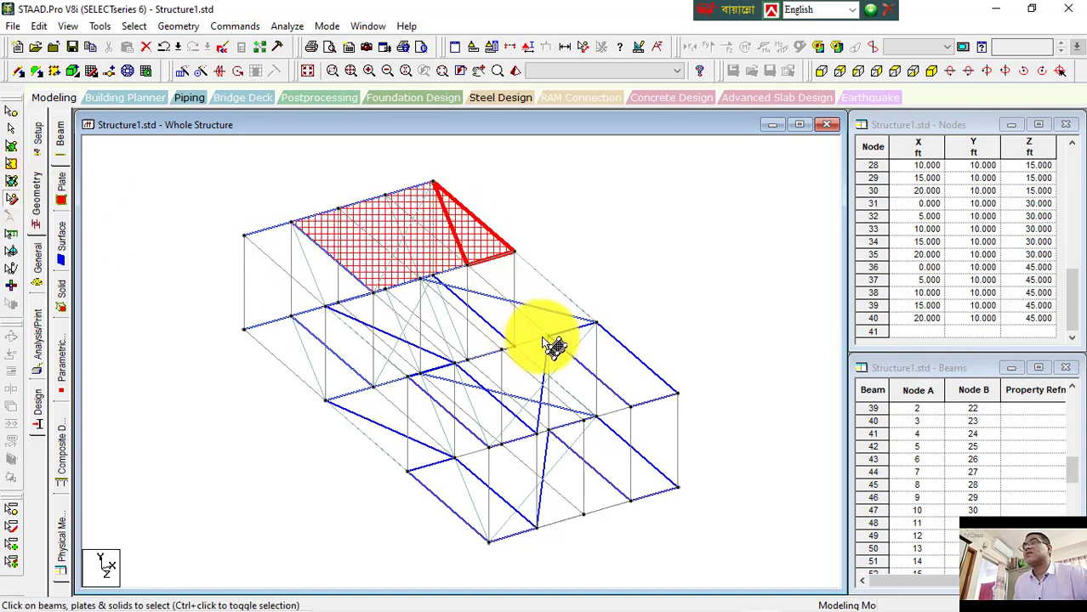
click(291, 259)
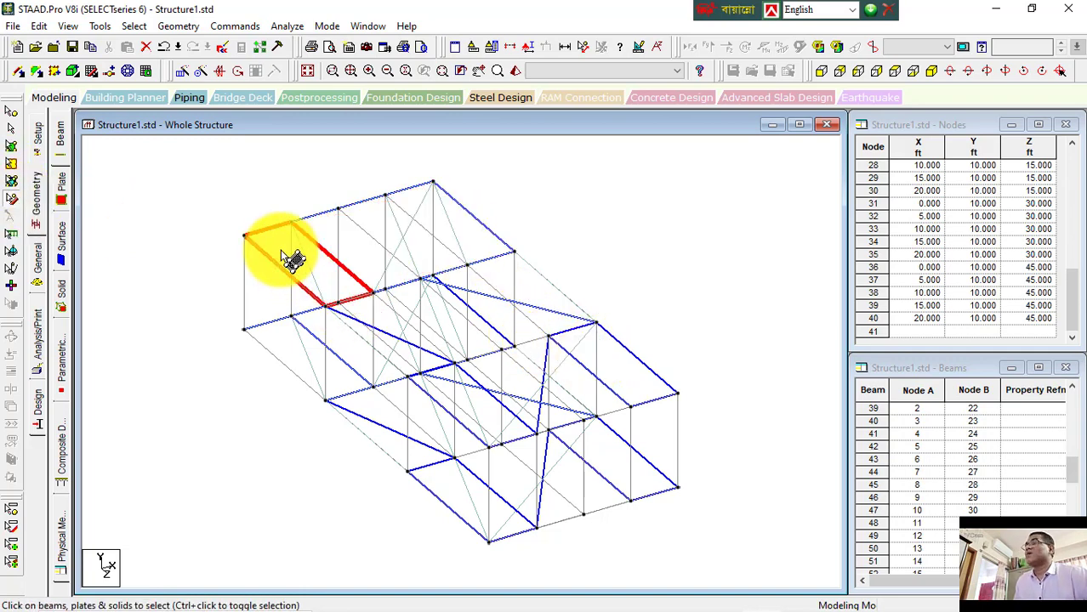
click(523, 383)
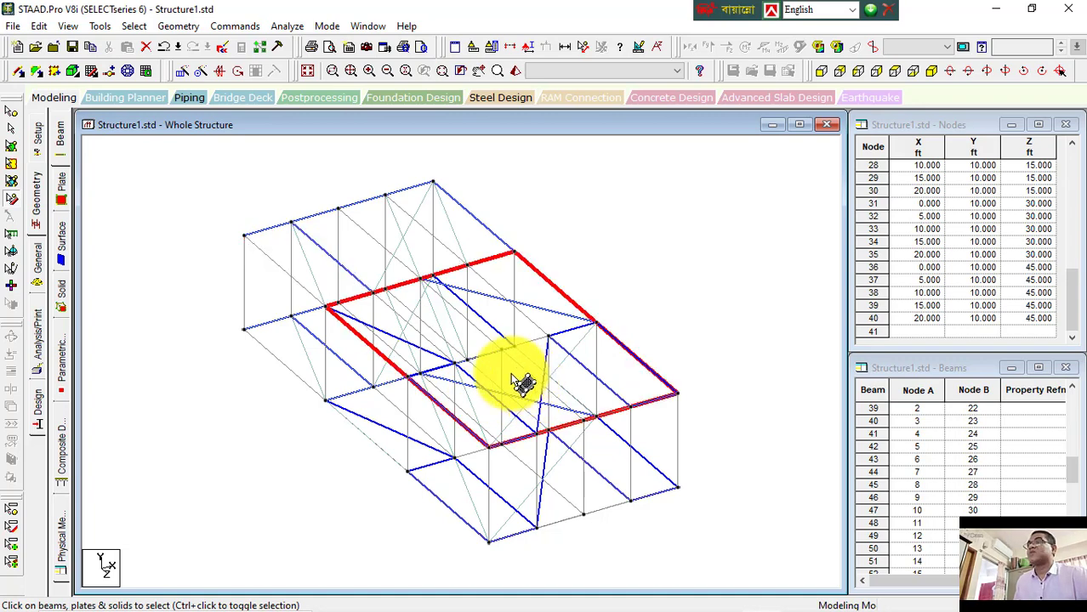
click(505, 456)
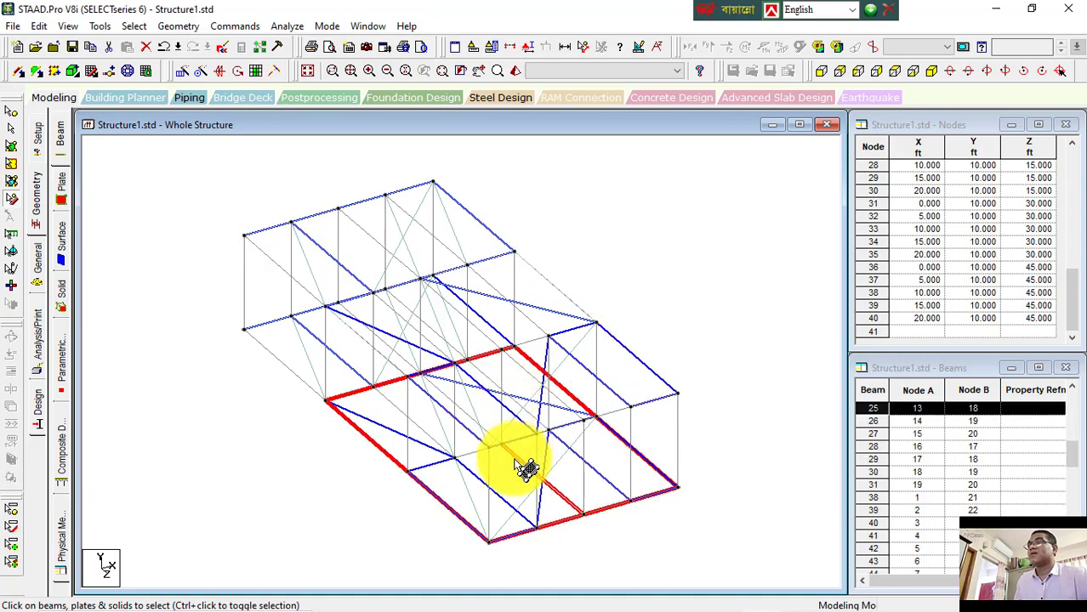
click(677, 423)
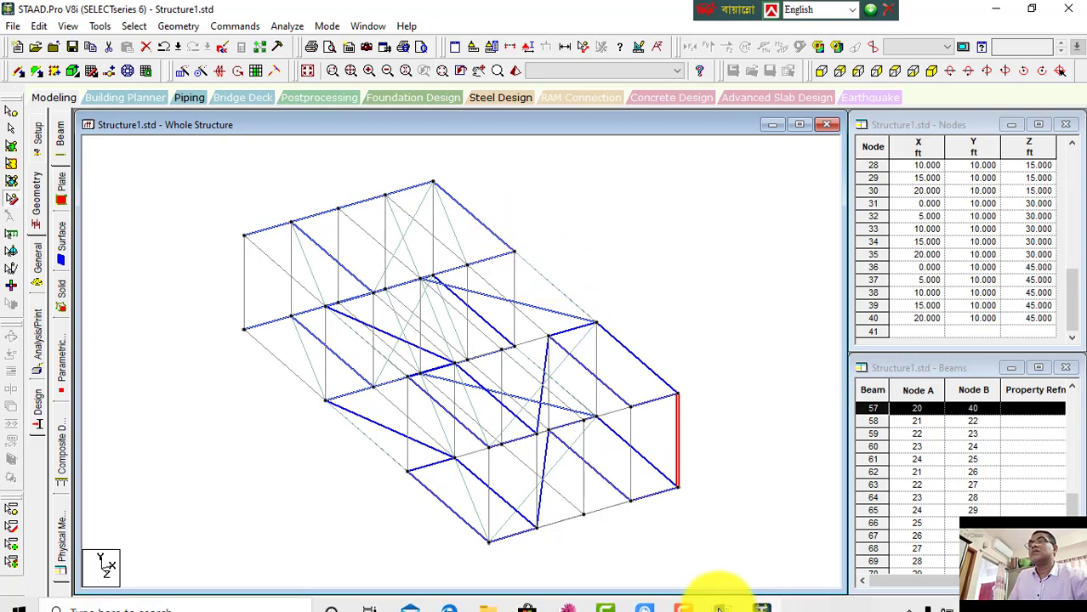
Step: Review the view headings further down in the notes document
click(727, 597)
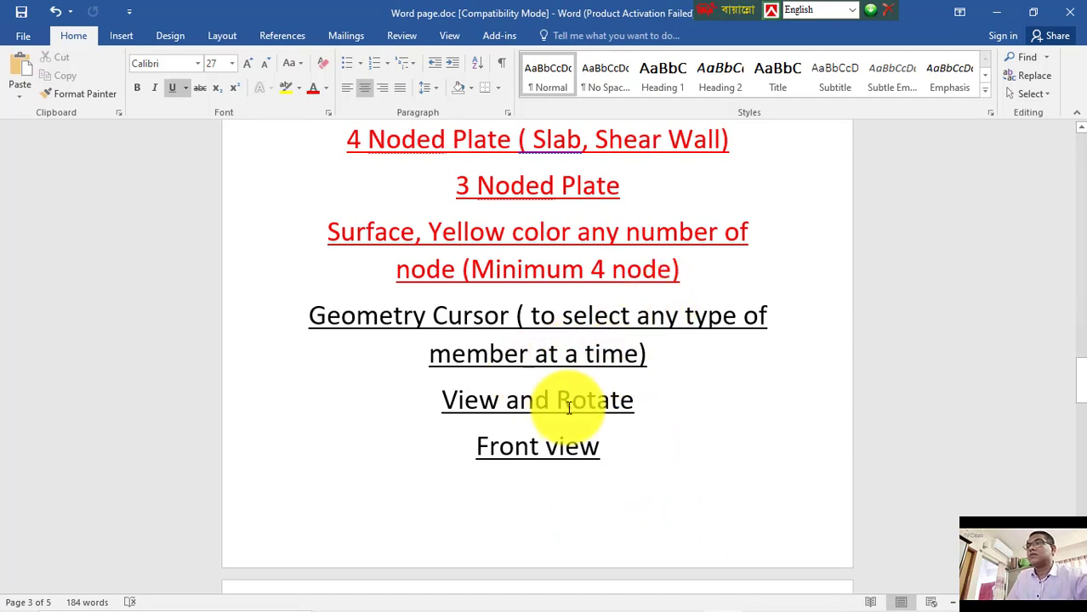
scroll(569, 447, down, 5)
scroll(568, 444, up, 2)
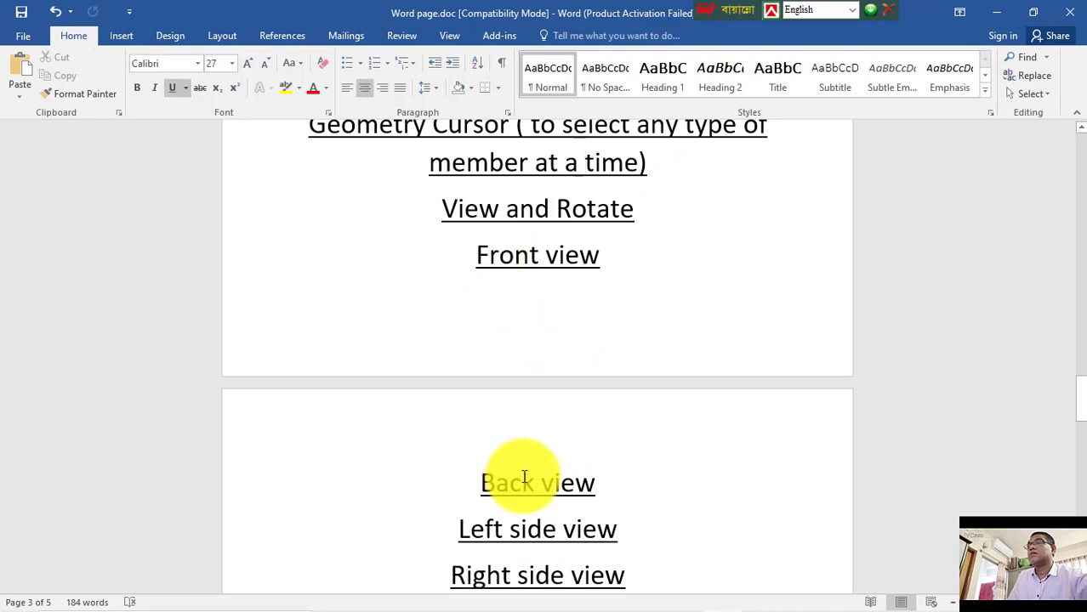
Step: Return to the model, decline the auto-save, and clear the selection
mouse_move(635, 589)
click(765, 597)
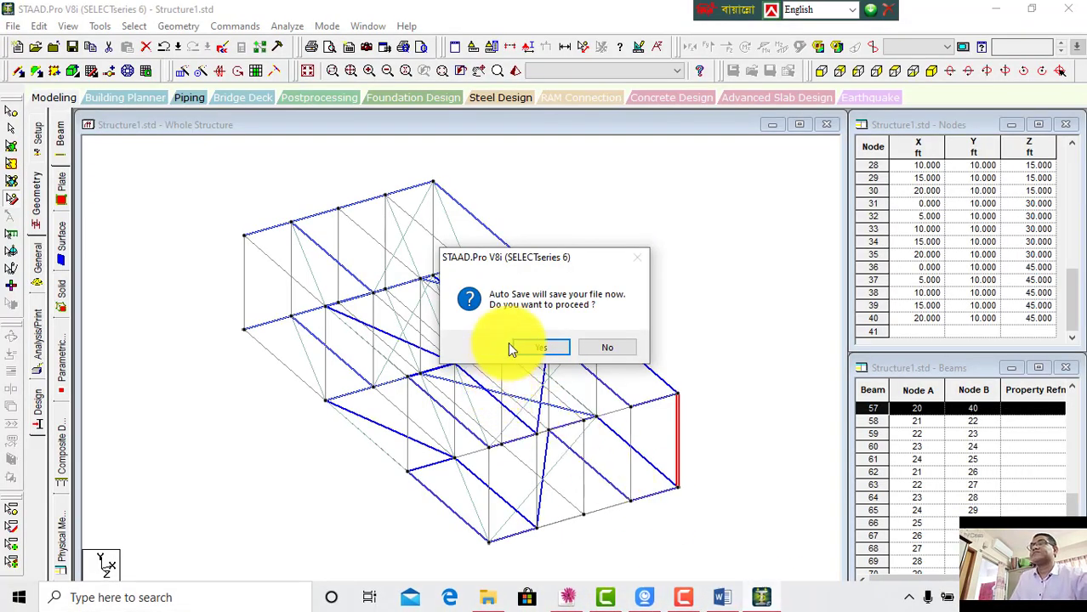
click(607, 348)
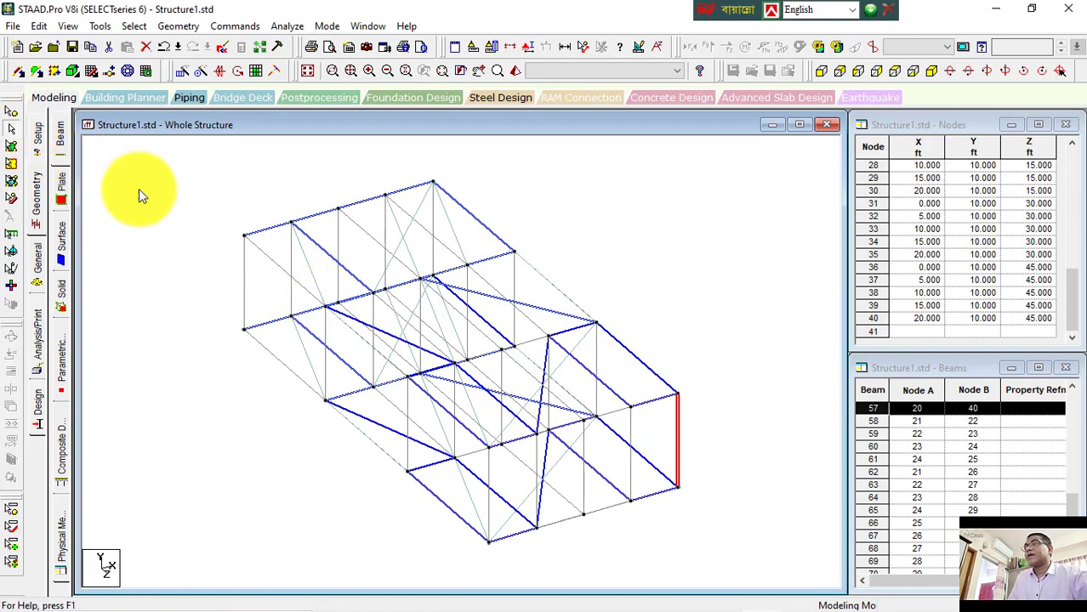
click(722, 275)
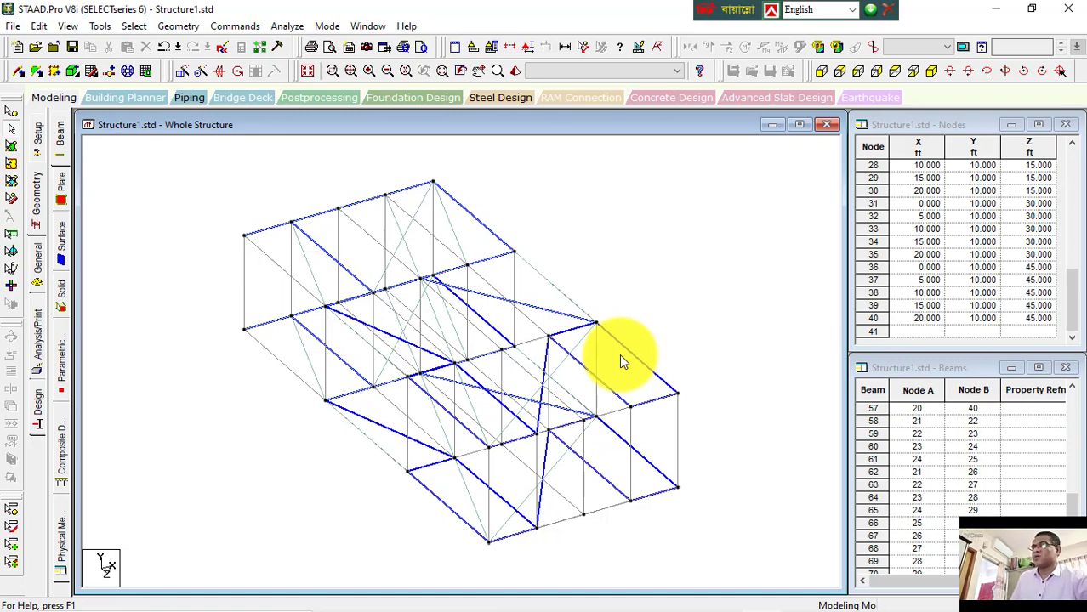
Step: Add a surface on the structure's left end face by picking its four corner nodes and closing the polygon
click(61, 73)
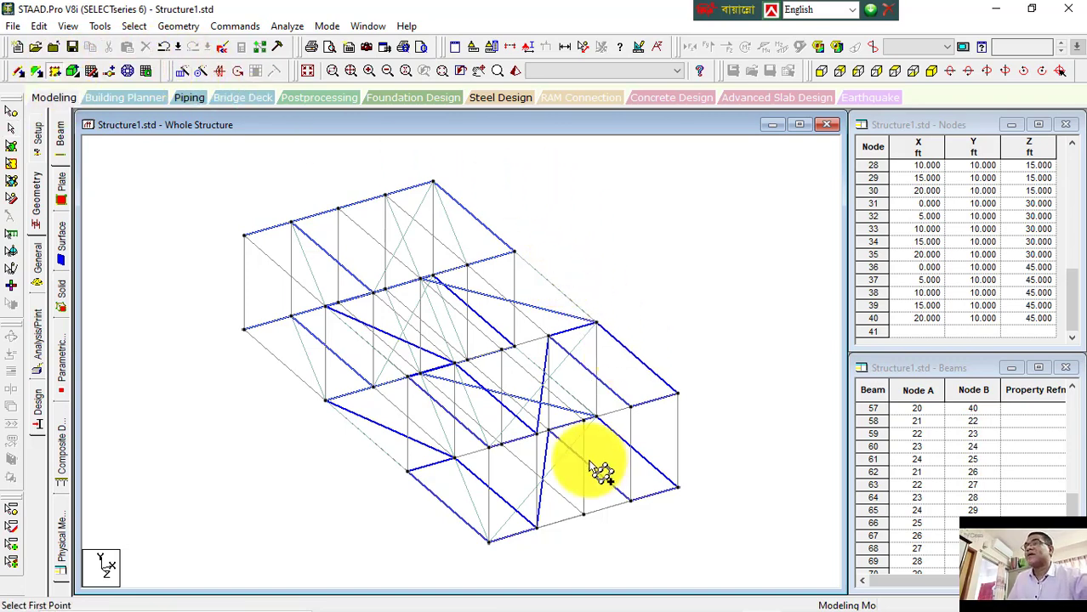
click(630, 500)
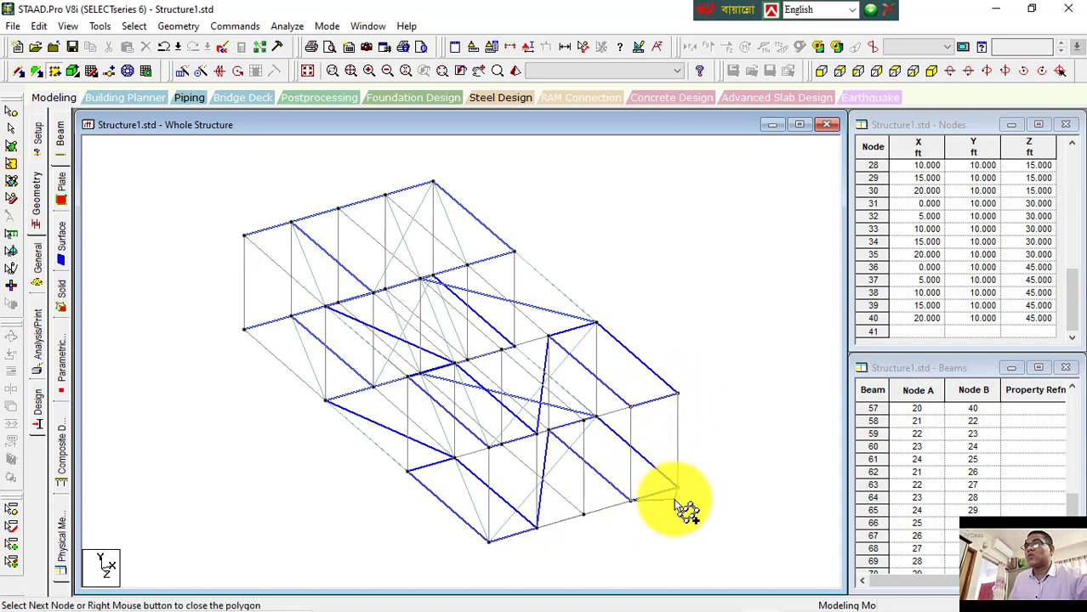
right_click(646, 508)
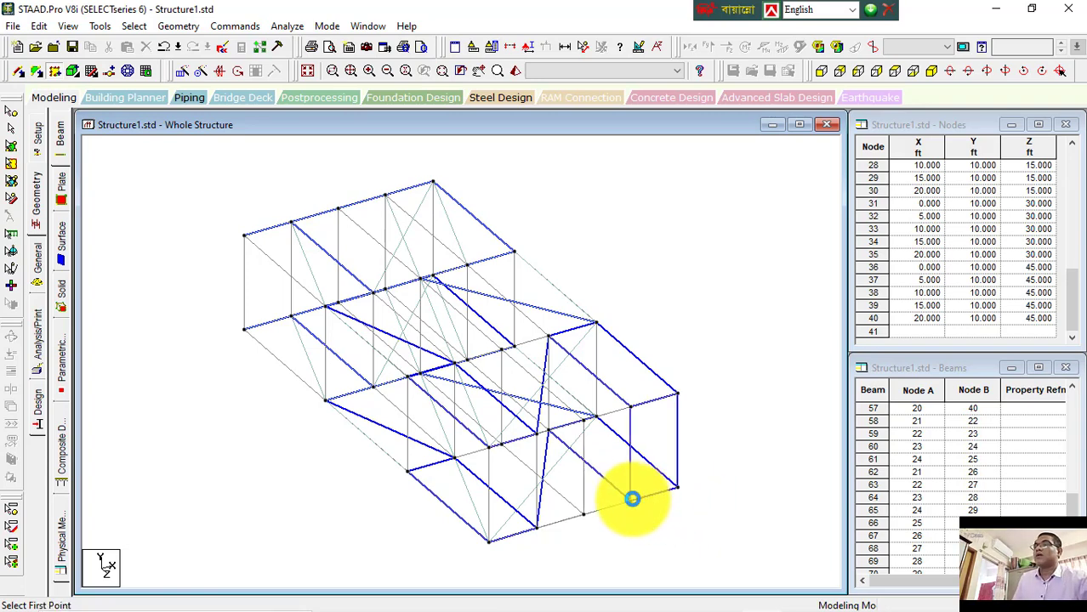
click(244, 329)
click(243, 238)
click(325, 310)
click(326, 400)
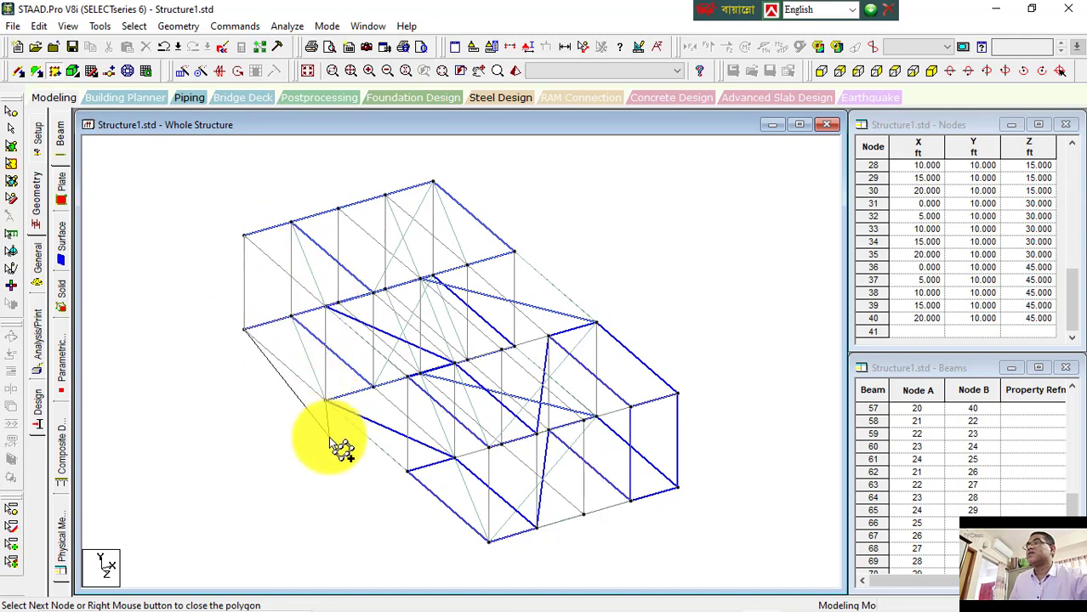
click(244, 330)
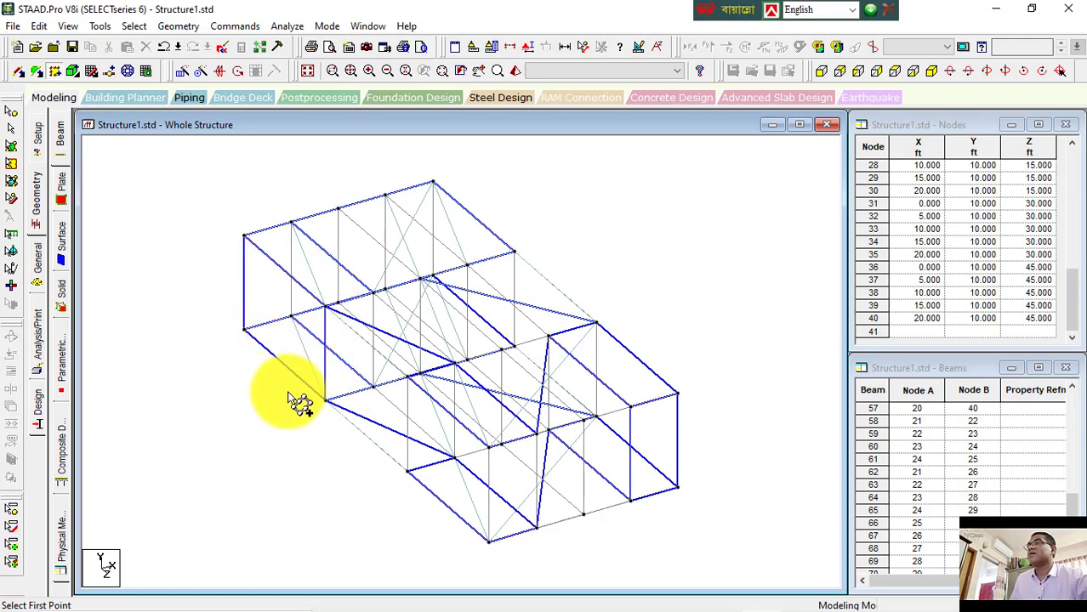
Step: With the plate cursor, select and query the right end surface's node geometry
click(11, 166)
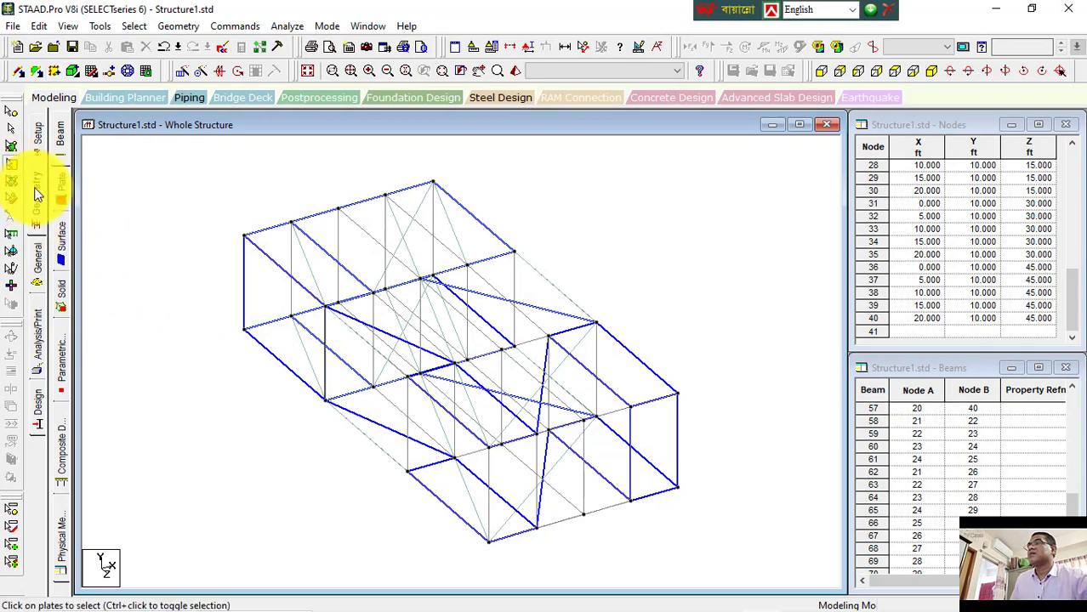
click(286, 357)
click(665, 450)
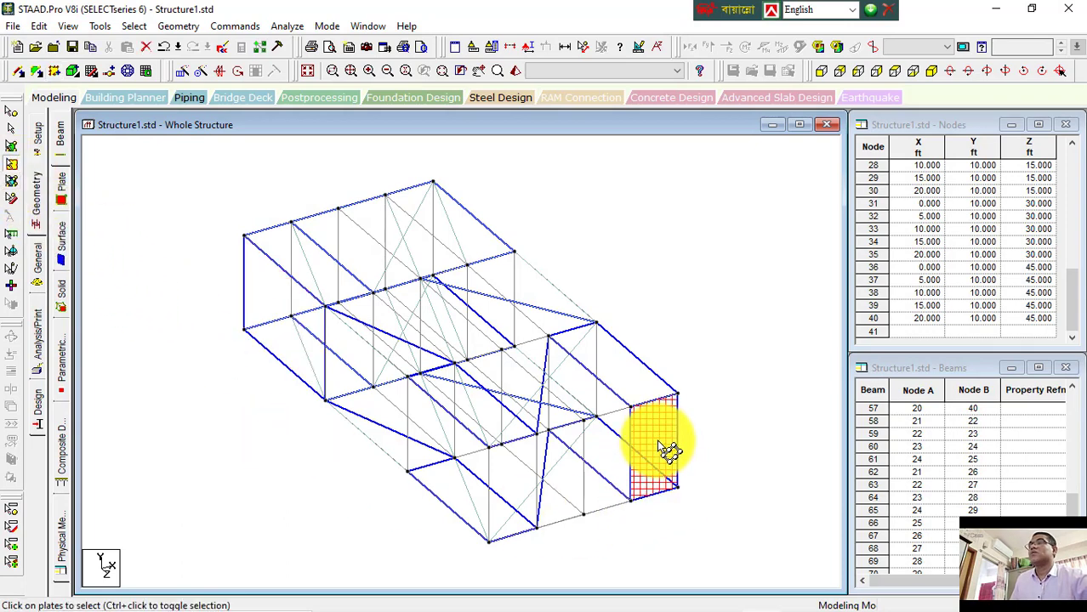
click(647, 400)
click(651, 438)
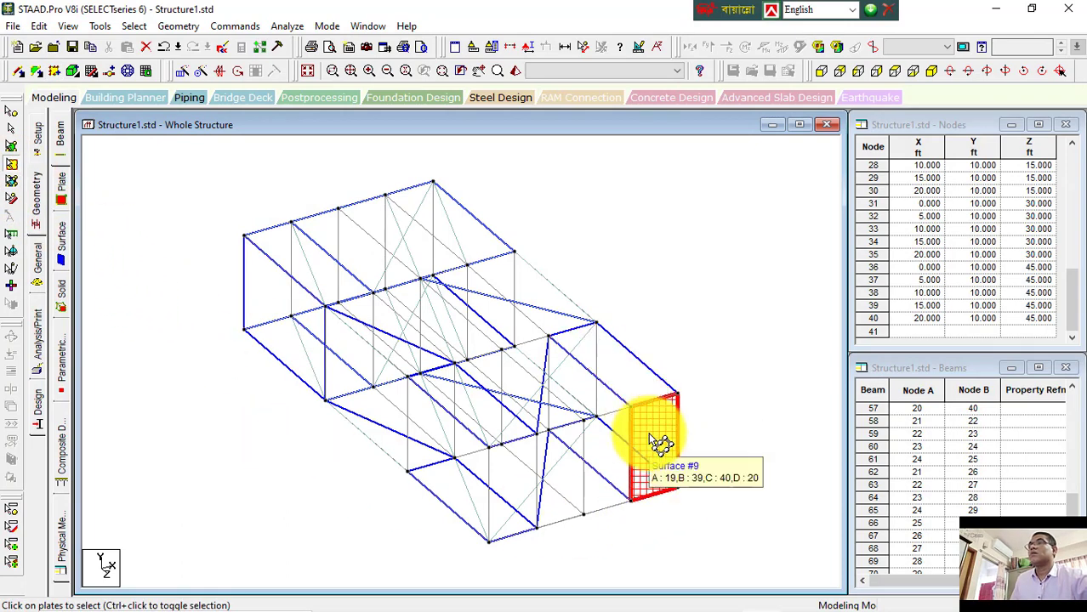
double_click(648, 433)
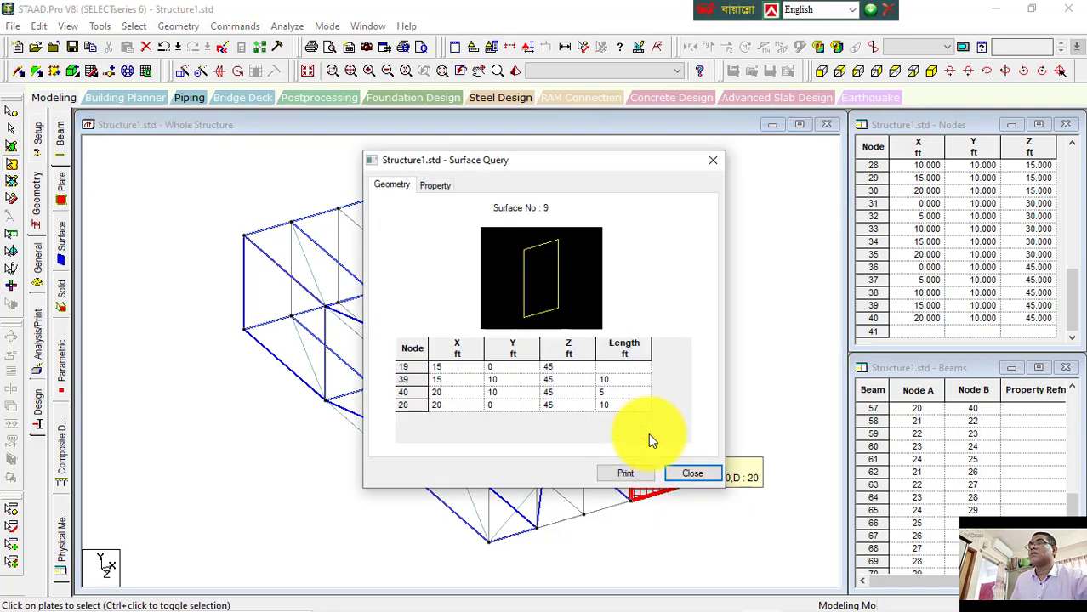
click(683, 473)
click(714, 353)
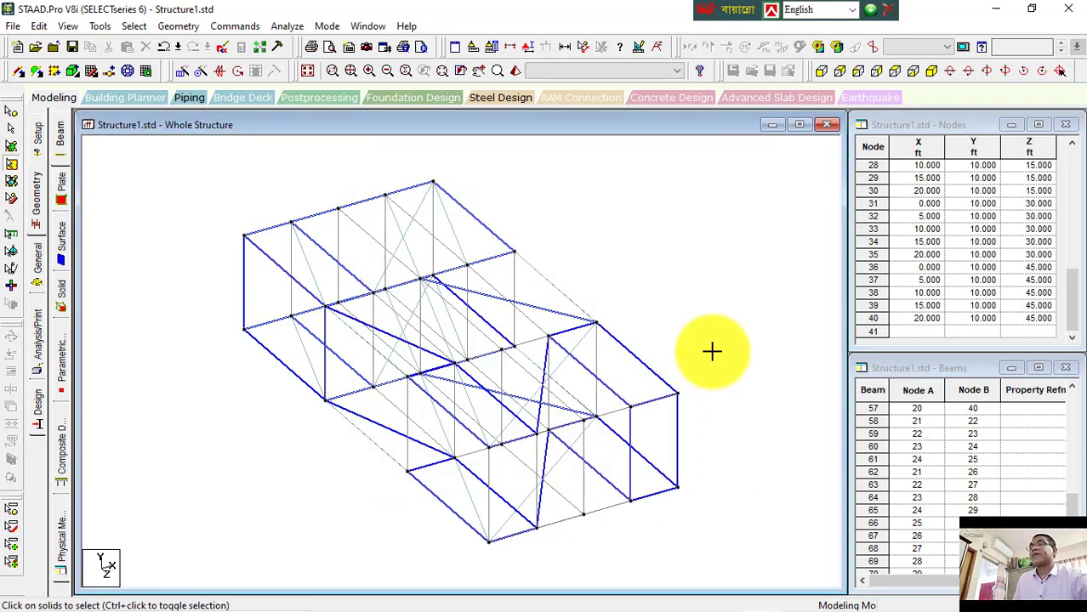
click(674, 433)
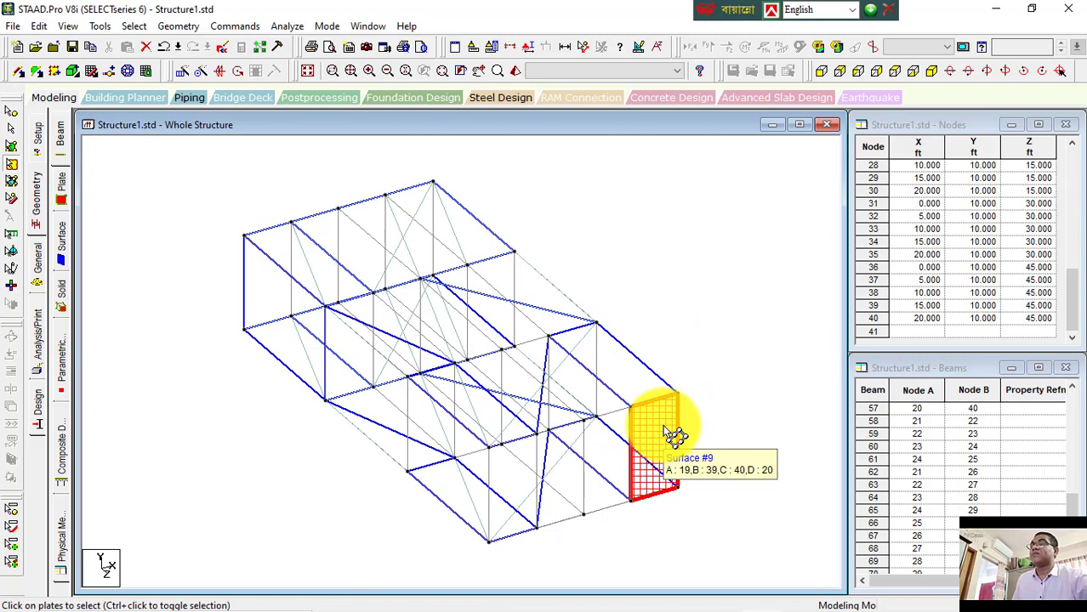
Step: Query the left end surface, reviewing its geometry and property details, then clear the selection
click(274, 306)
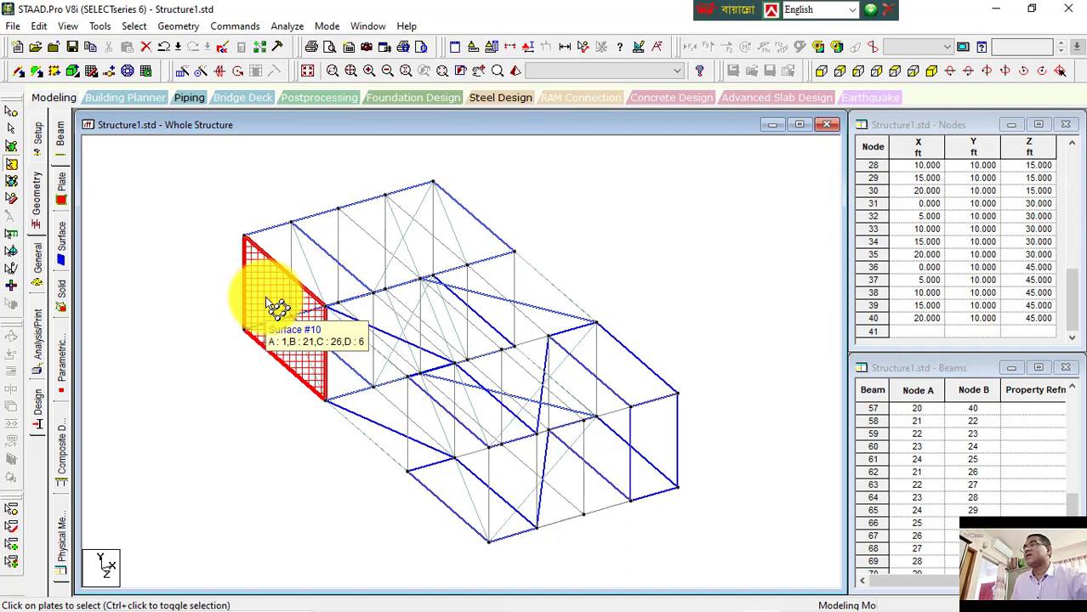
double_click(274, 306)
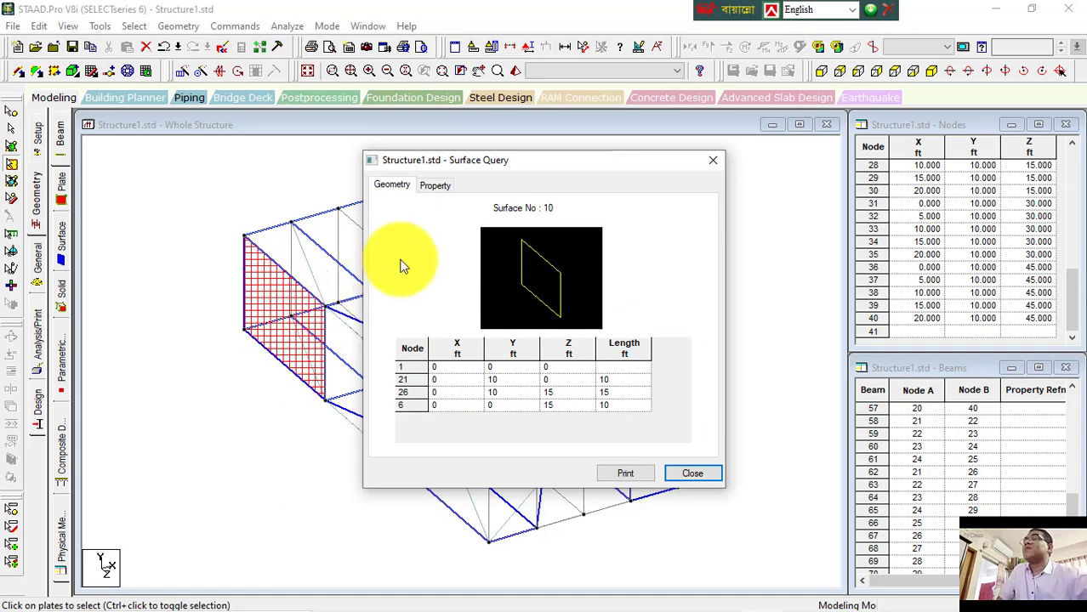
click(436, 185)
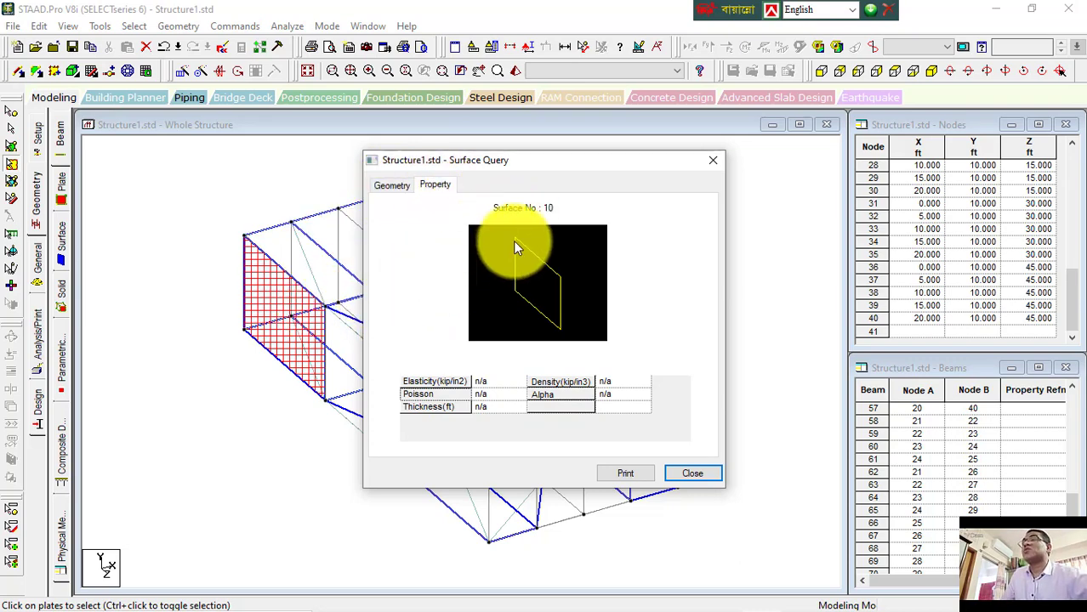
click(690, 475)
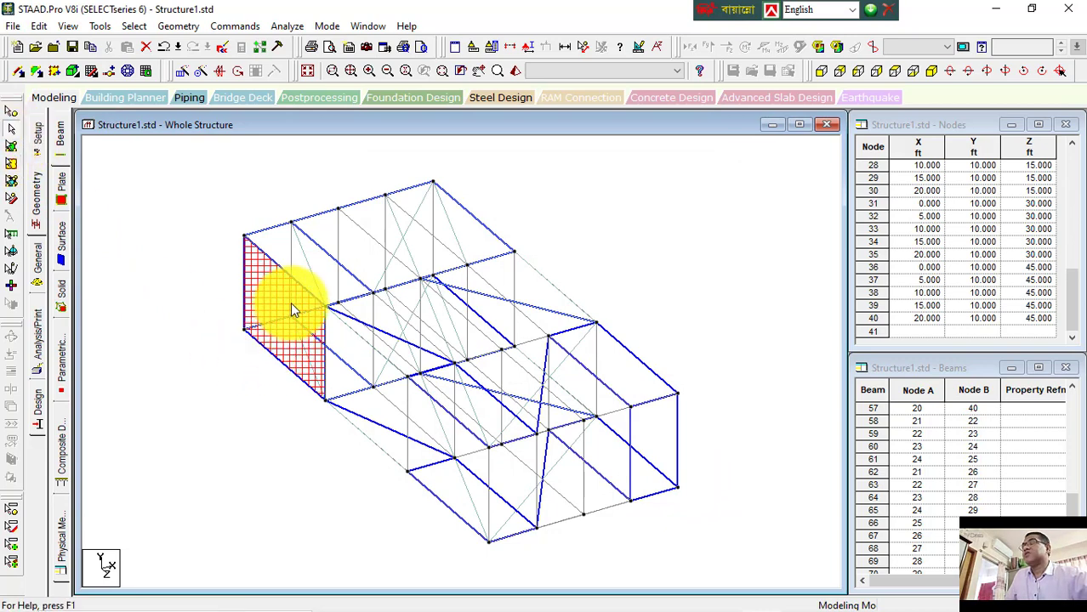
click(190, 243)
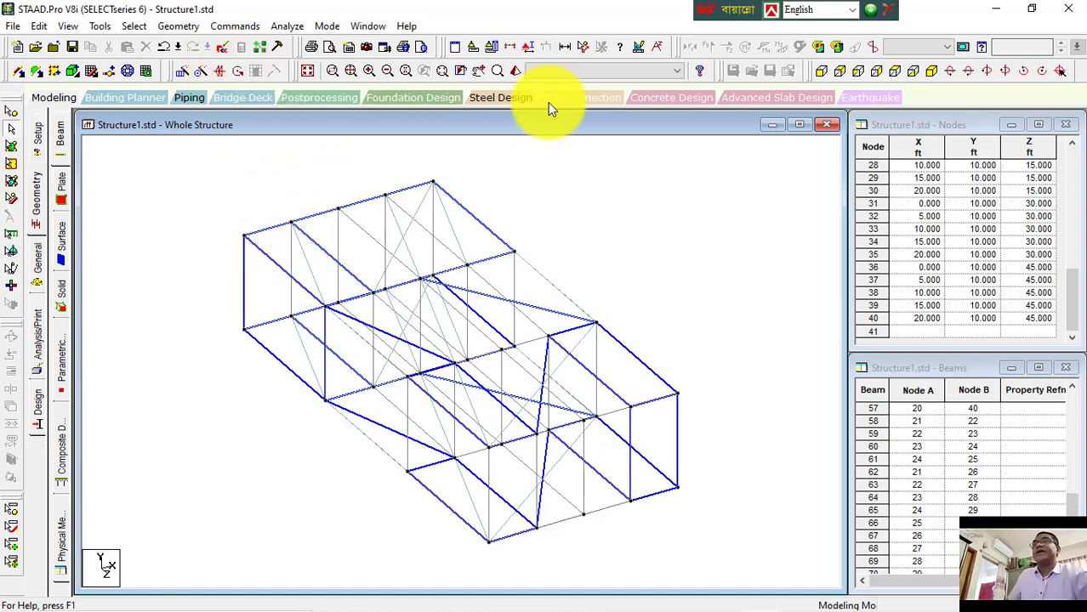
Step: Cycle through the front, back, side, top, bottom and isometric view presets
click(819, 73)
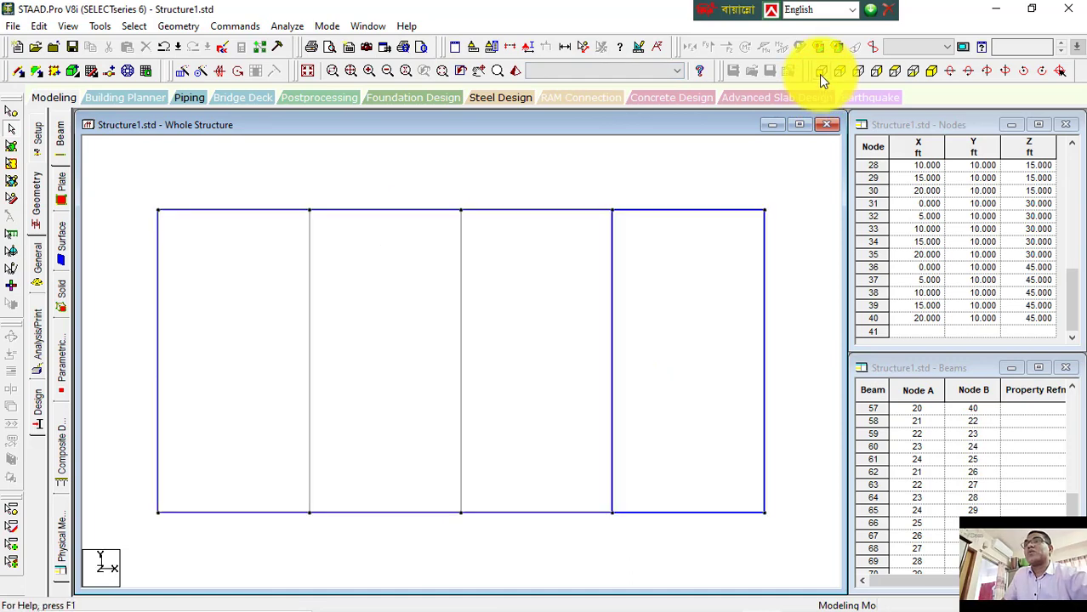
click(844, 79)
click(858, 75)
click(877, 73)
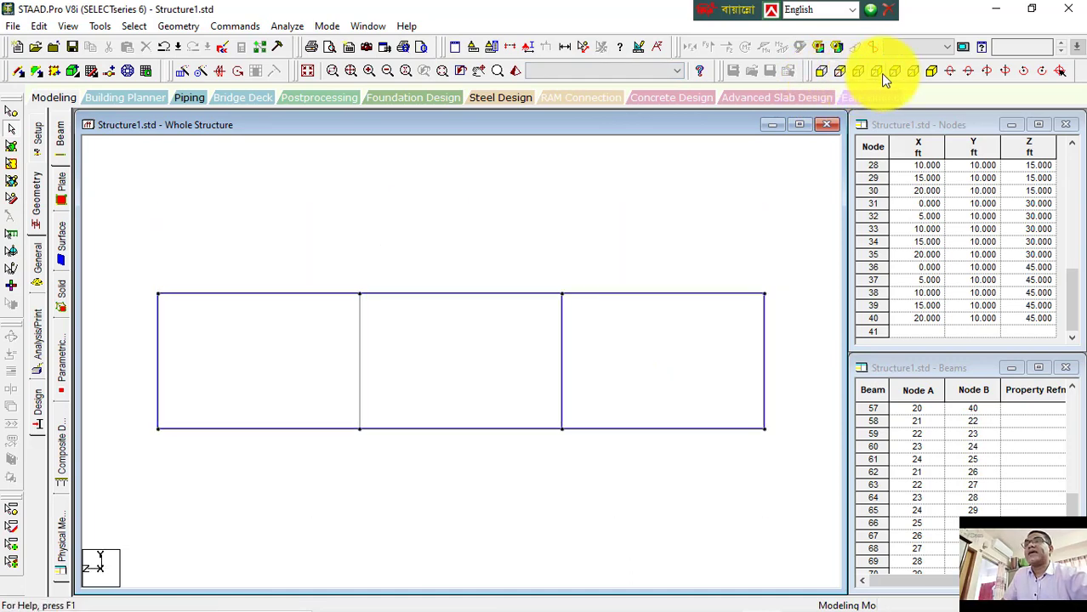
click(897, 74)
click(912, 71)
click(932, 72)
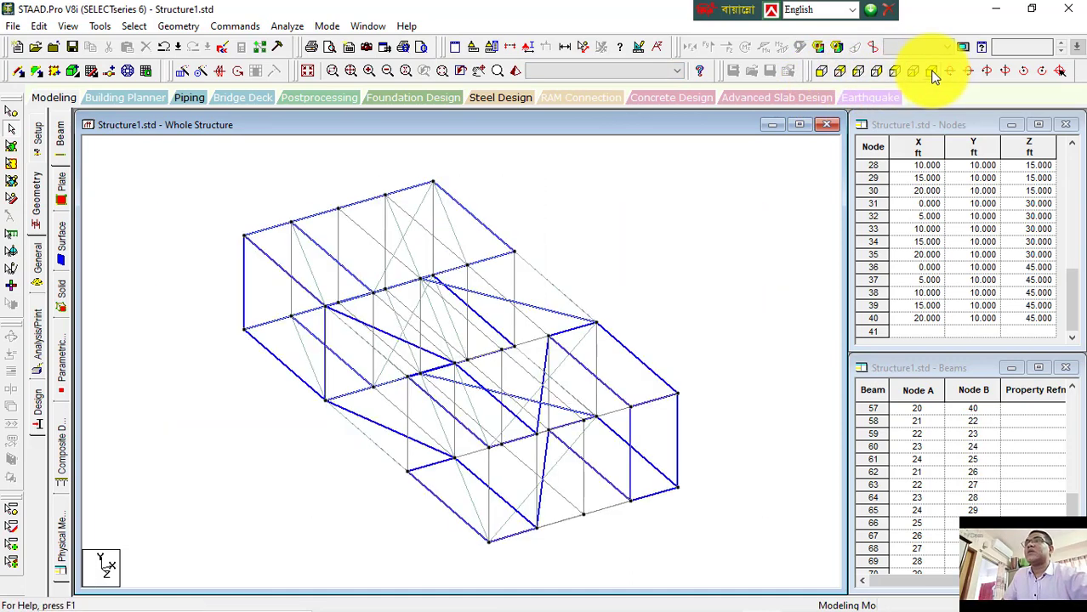
Step: Switch to the notes document and review the view and rotate headings
mouse_move(675, 611)
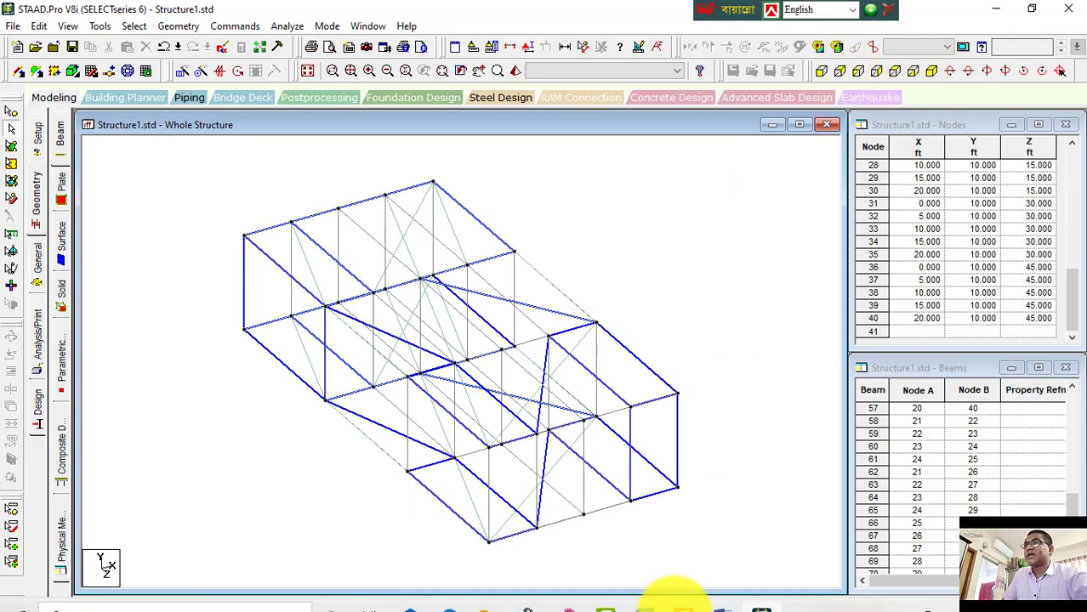
click(723, 596)
scroll(586, 510, down, 2)
scroll(570, 498, down, 2)
scroll(519, 306, down, 2)
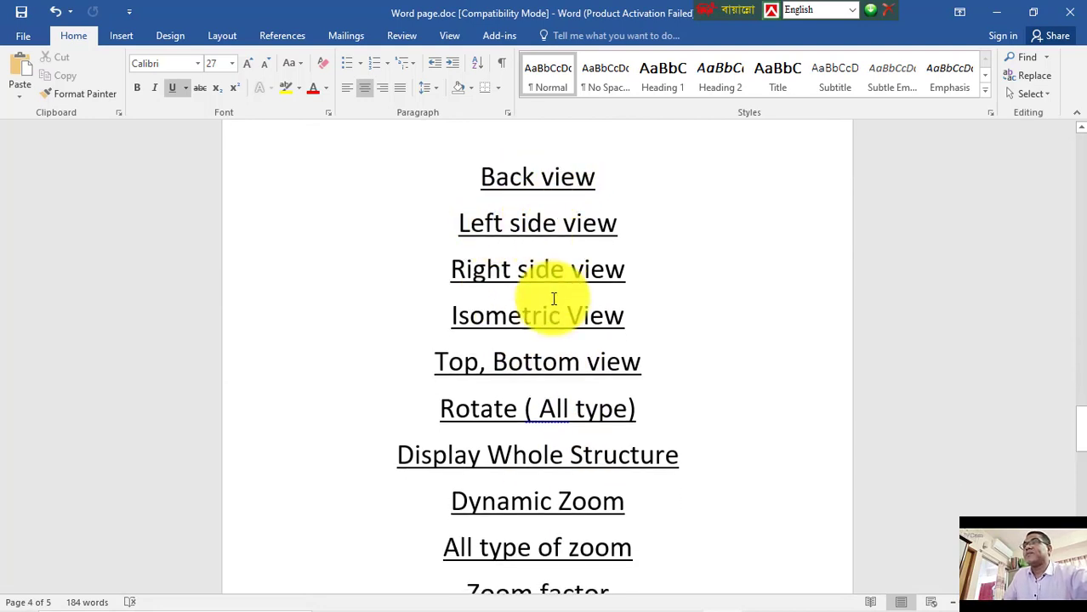
scroll(551, 293, up, 6)
scroll(502, 228, up, 1)
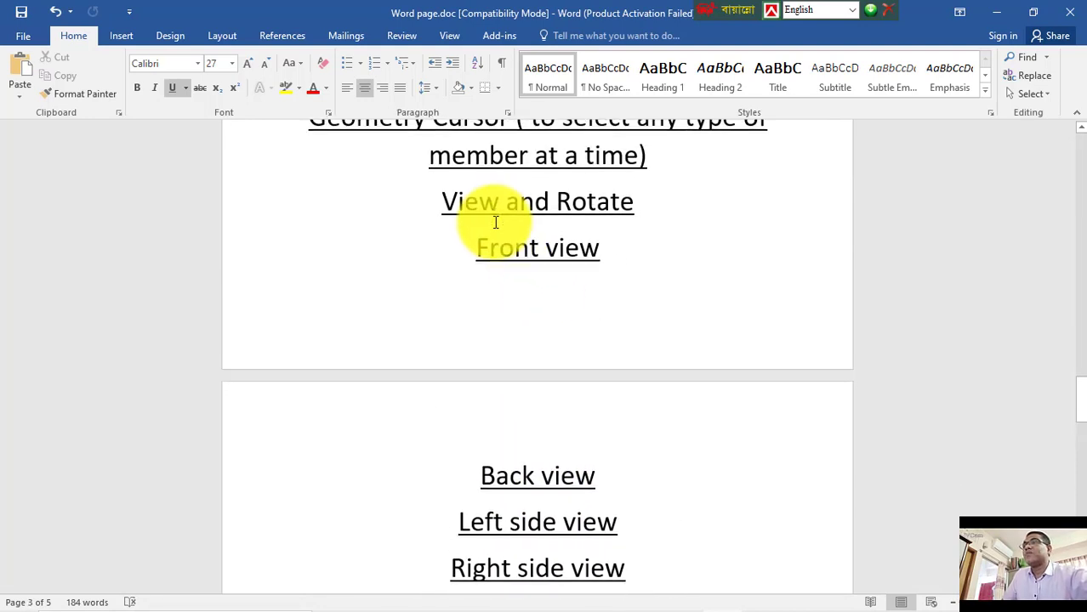
mouse_move(594, 602)
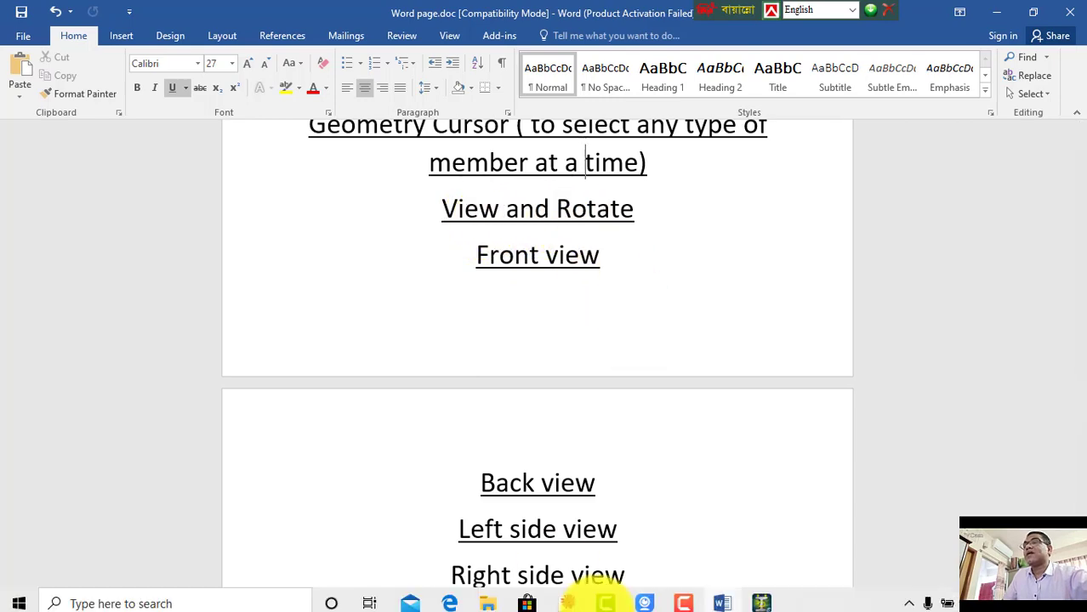
Step: Return to the model and float the Rotate toolbar, then dock it back
click(761, 596)
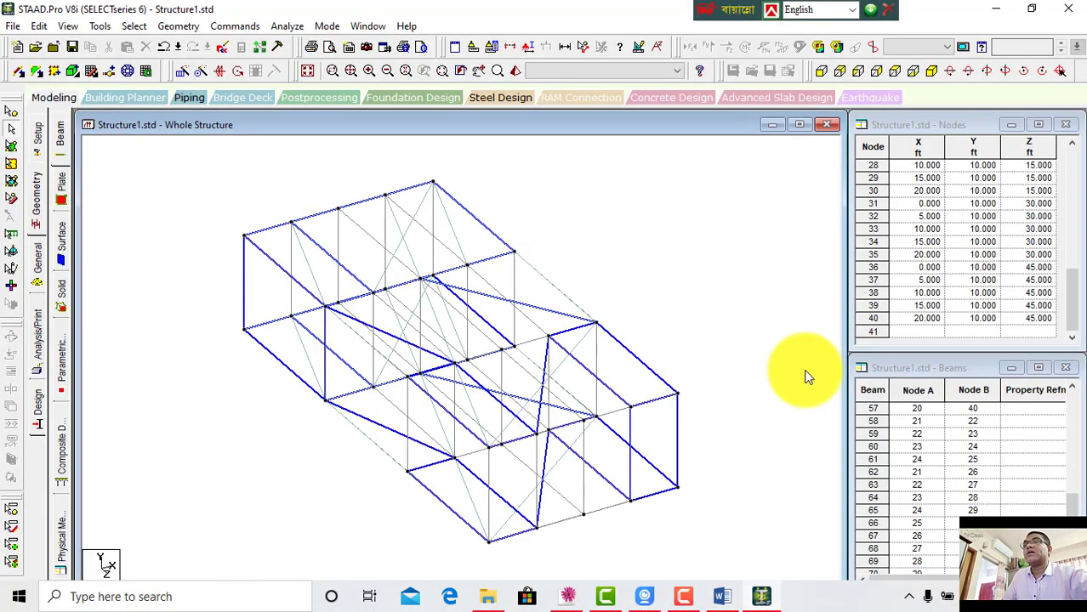
drag(807, 69, 547, 208)
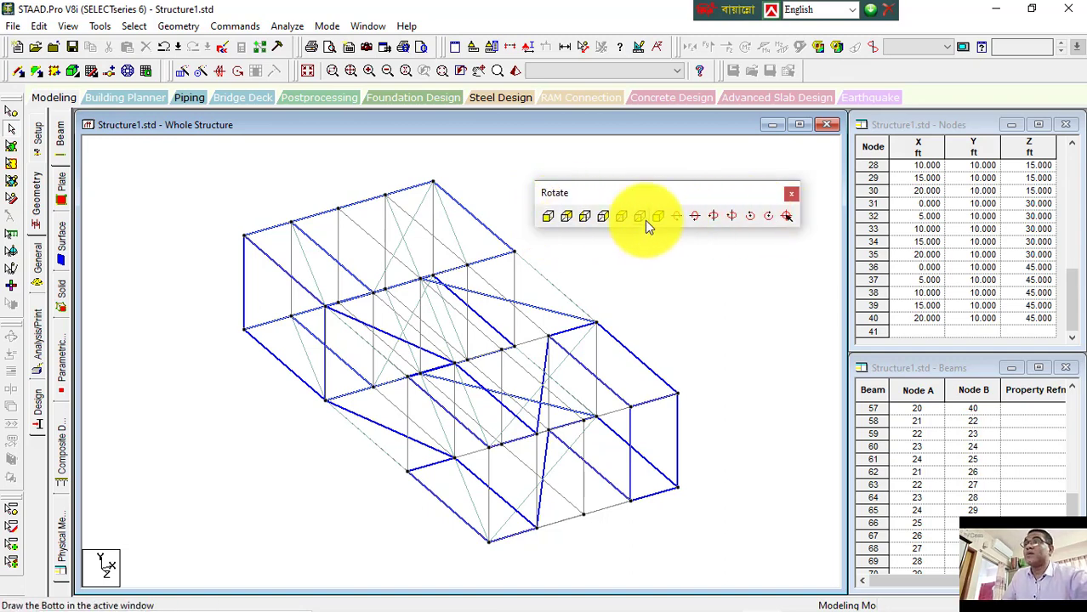
drag(685, 197, 961, 69)
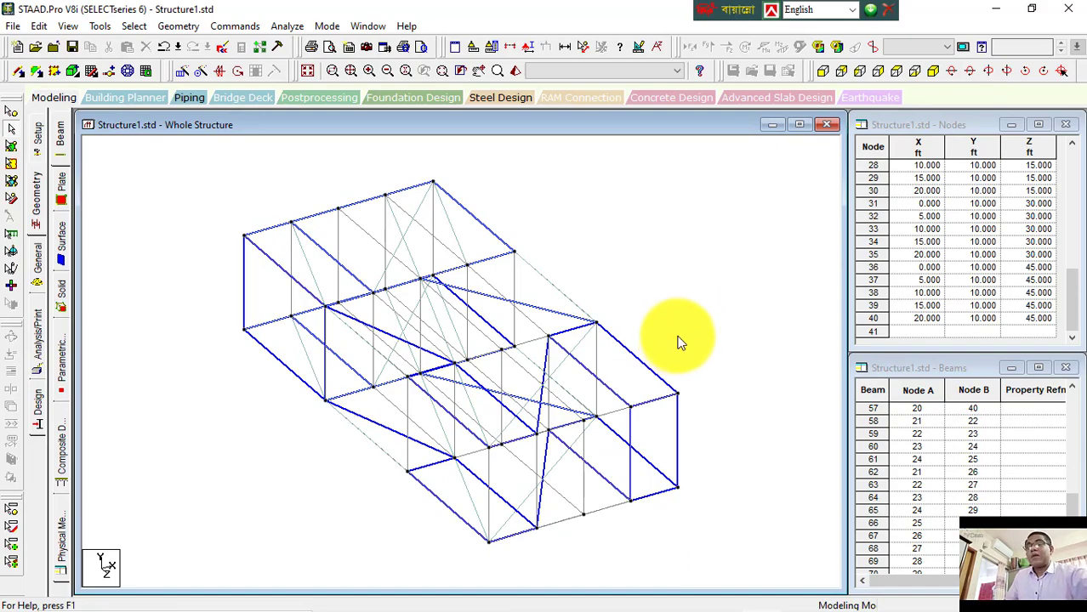
Step: Rotate the model in repeated increments about its axes, then return to the front view
key(Left)
key(Left)
key(Left)
key(Left)
key(Left)
key(Left)
key(Left)
key(Left)
key(Left)
key(Left)
key(Left)
key(Left)
key(Left)
key(Left)
key(Left)
key(Left)
key(Left)
key(Left)
key(Left)
key(Left)
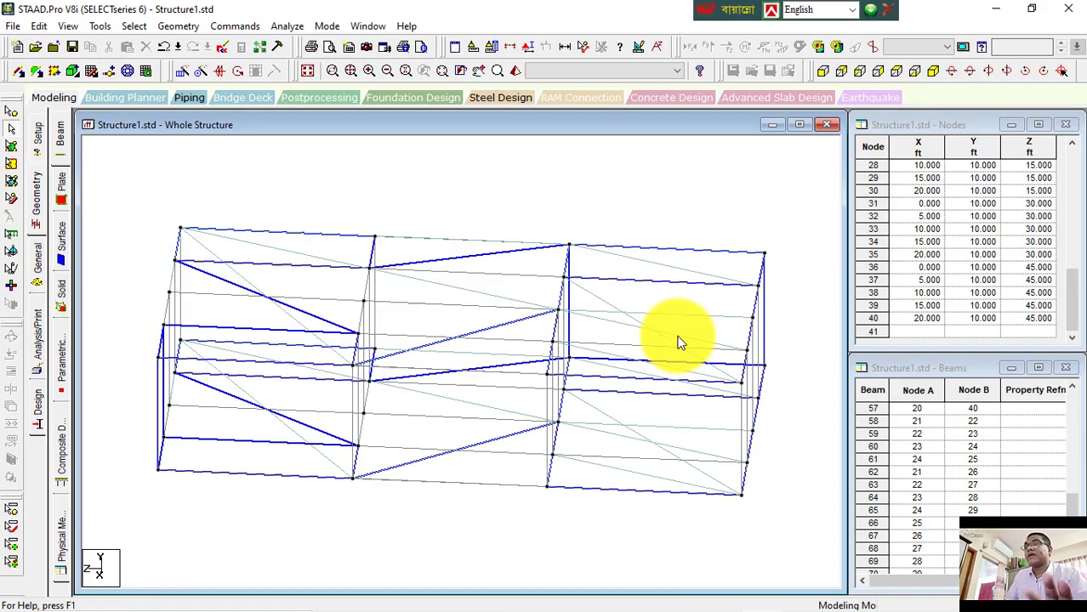
key(Down)
key(Down)
key(Down)
key(Down)
key(Down)
key(Down)
key(Down)
key(Down)
key(Down)
key(Down)
key(Down)
key(Down)
key(Down)
key(Down)
key(Down)
key(Down)
key(Down)
key(Down)
key(Down)
key(Down)
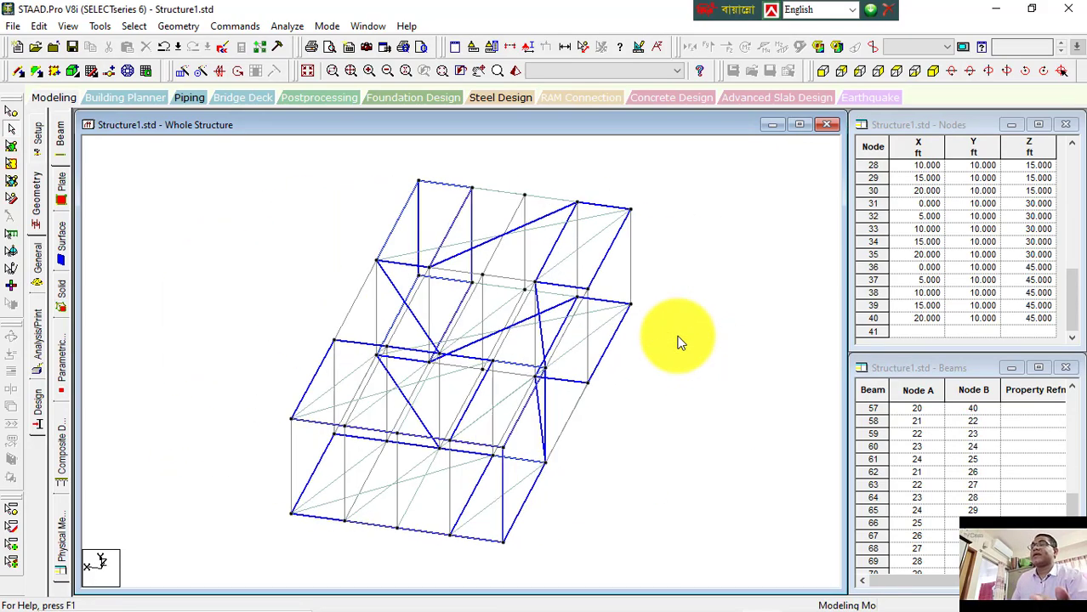
key(Down)
key(Down)
key(Down)
key(Down)
key(Down)
key(Down)
key(Down)
key(Down)
key(Down)
key(Down)
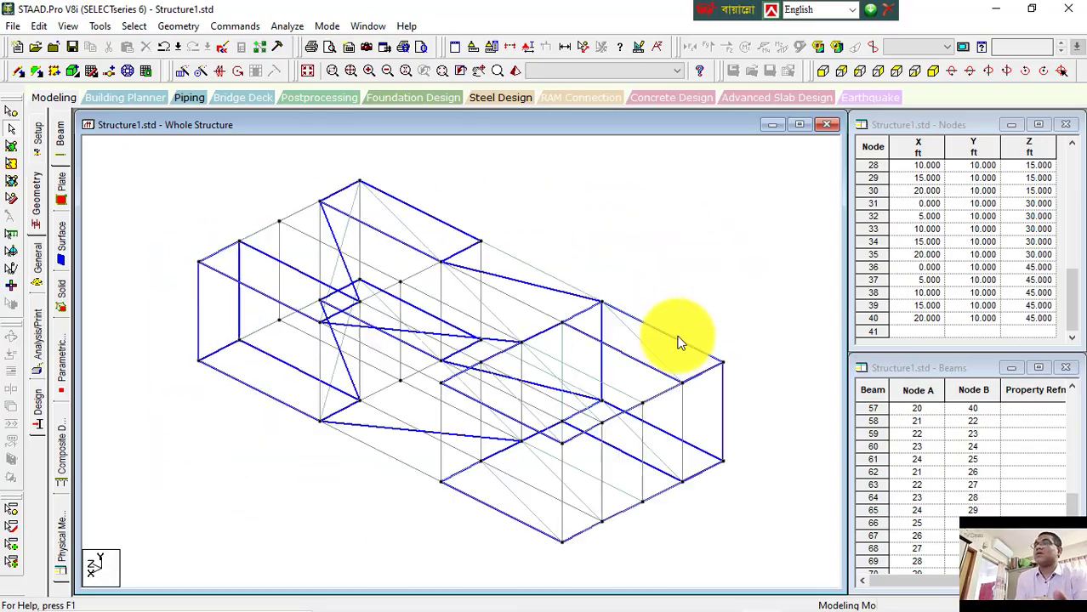
key(Down)
key(Down)
key(Down)
key(Down)
key(Down)
key(Down)
key(Down)
key(Down)
key(Down)
key(Down)
key(Down)
key(Down)
key(Down)
key(Down)
key(Down)
key(Down)
key(Down)
key(Down)
key(Down)
key(Down)
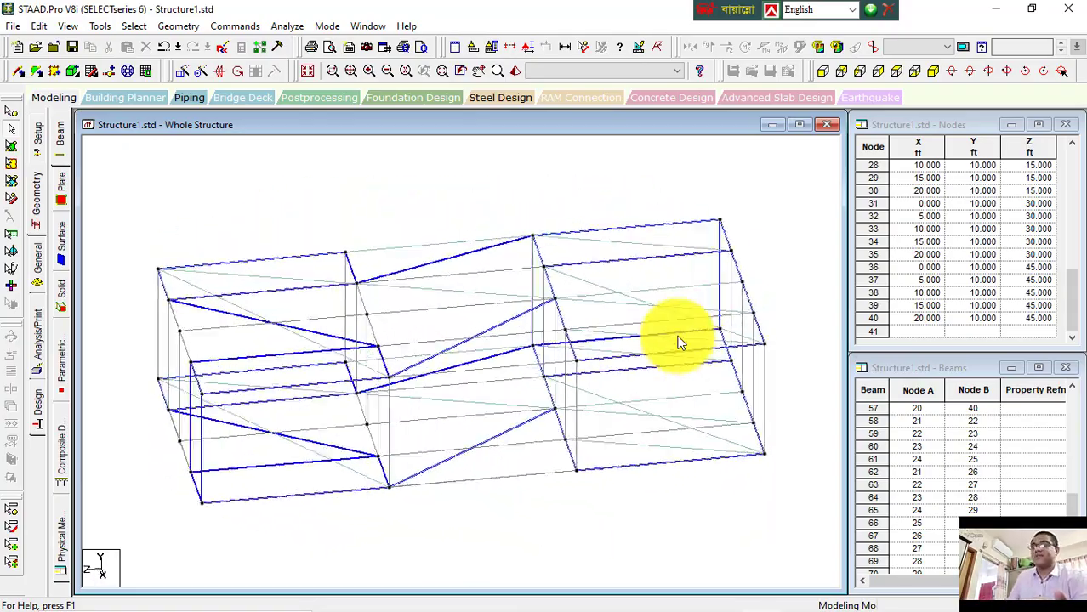
key(Down)
key(Down)
key(Down)
key(Down)
key(Down)
key(Down)
key(Down)
key(Down)
key(Down)
key(Down)
key(Down)
key(Down)
key(Down)
key(Down)
key(Down)
key(Down)
key(Down)
key(Down)
key(Down)
key(Down)
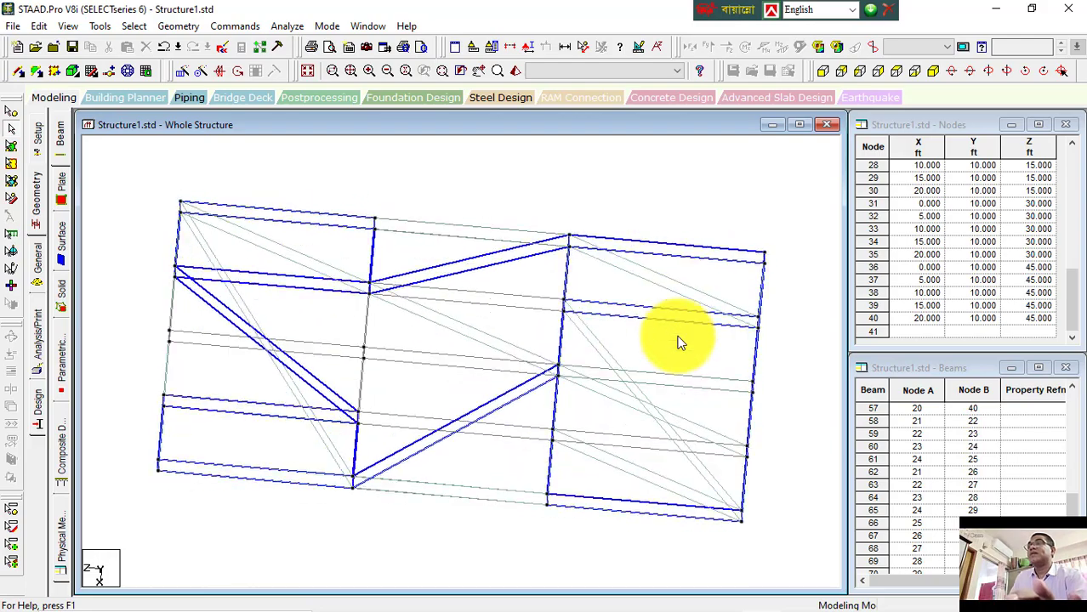
key(Down)
key(Down)
key(Down)
key(Down)
key(Down)
key(Down)
key(Down)
key(Down)
key(Down)
key(Down)
key(Down)
key(Down)
key(Down)
key(Down)
key(Down)
key(Down)
key(Down)
key(Down)
key(Down)
key(Down)
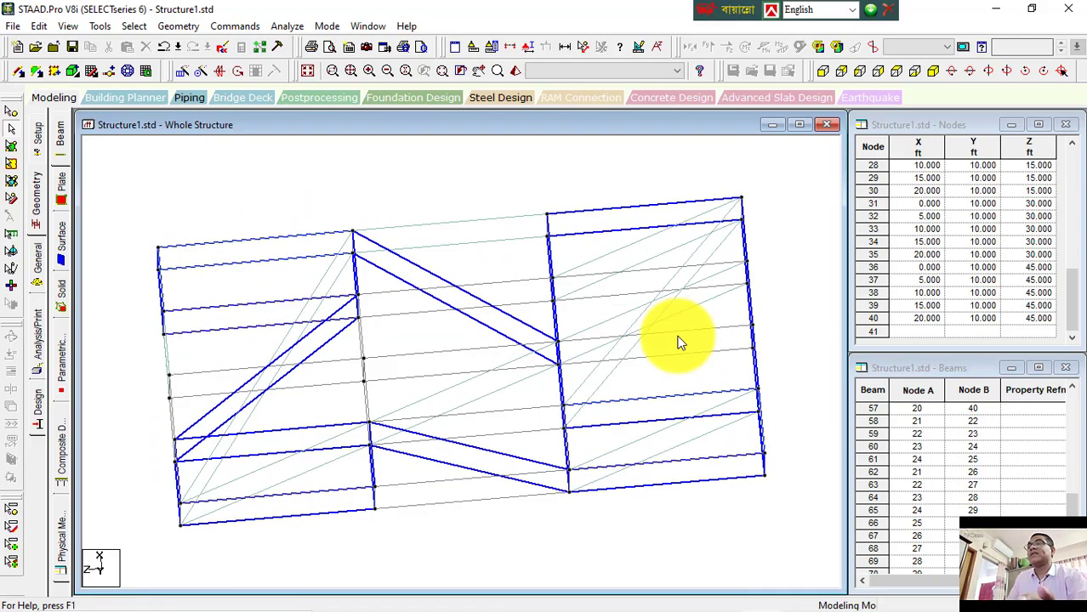
key(Down)
key(Down)
key(Down)
key(Down)
key(Down)
key(Down)
key(Down)
key(Down)
key(Down)
key(Down)
key(Down)
key(Down)
key(Down)
key(Down)
key(Down)
key(Down)
key(Down)
key(Down)
key(Down)
key(Down)
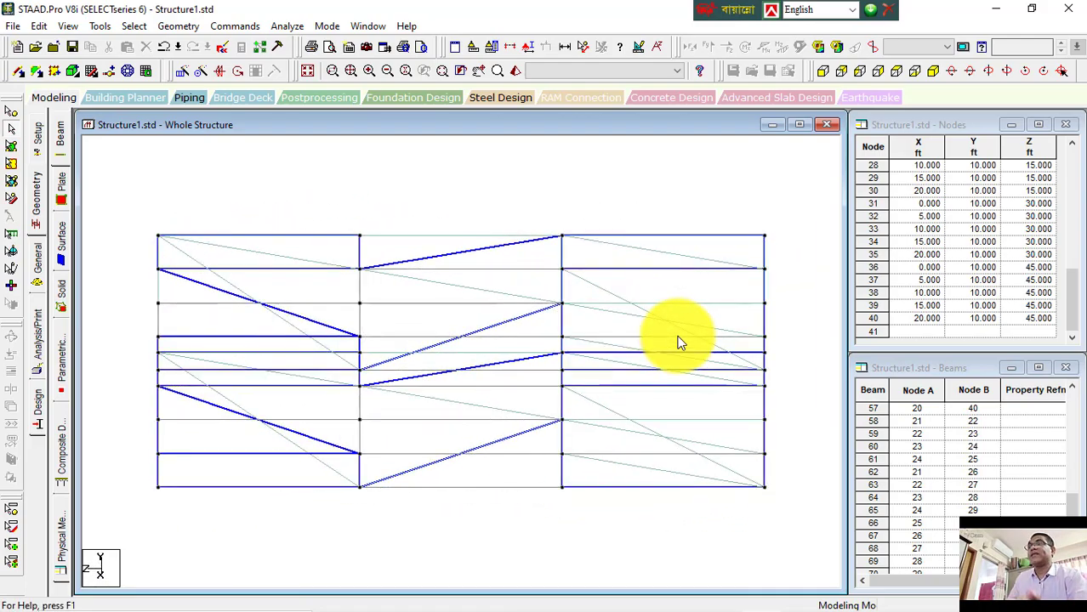
key(Down)
key(Down)
key(Down)
key(Down)
key(Down)
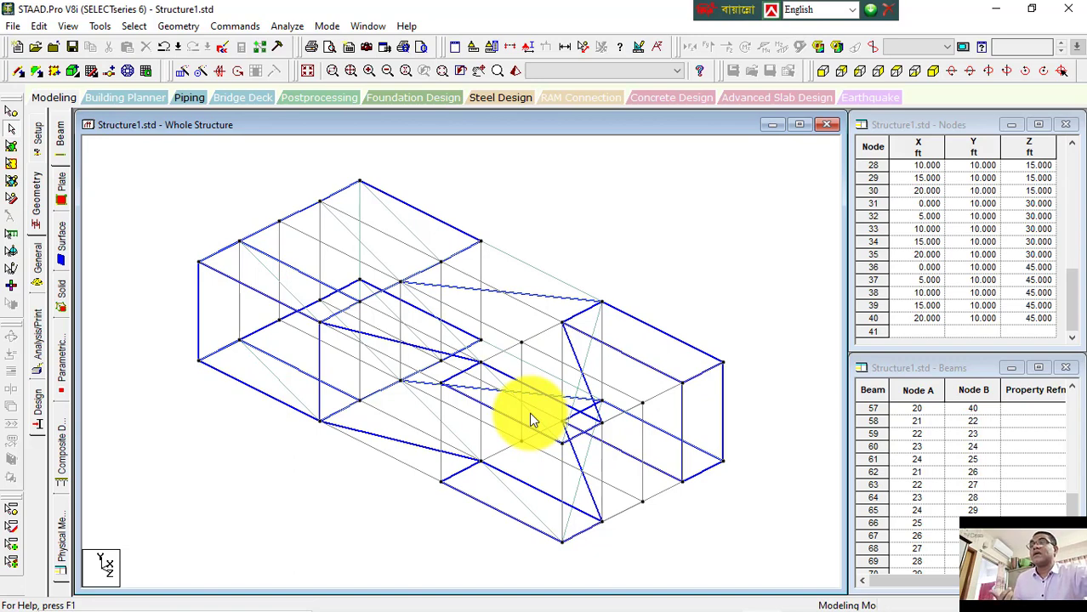
click(823, 75)
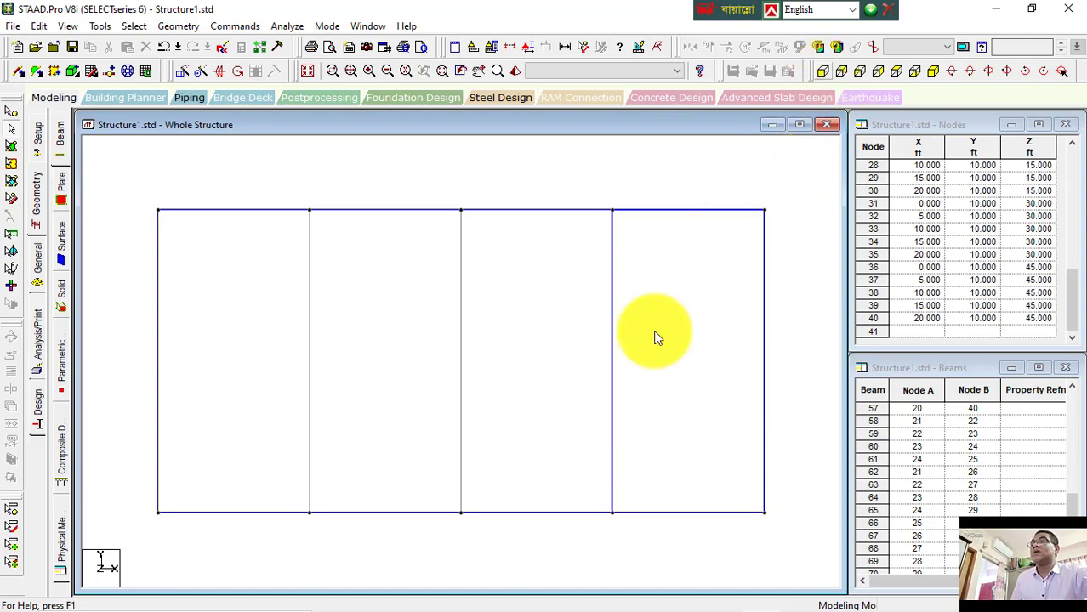
Step: Switch to the isometric view, rotate the model with the arrow keys, and restore the isometric view
click(933, 71)
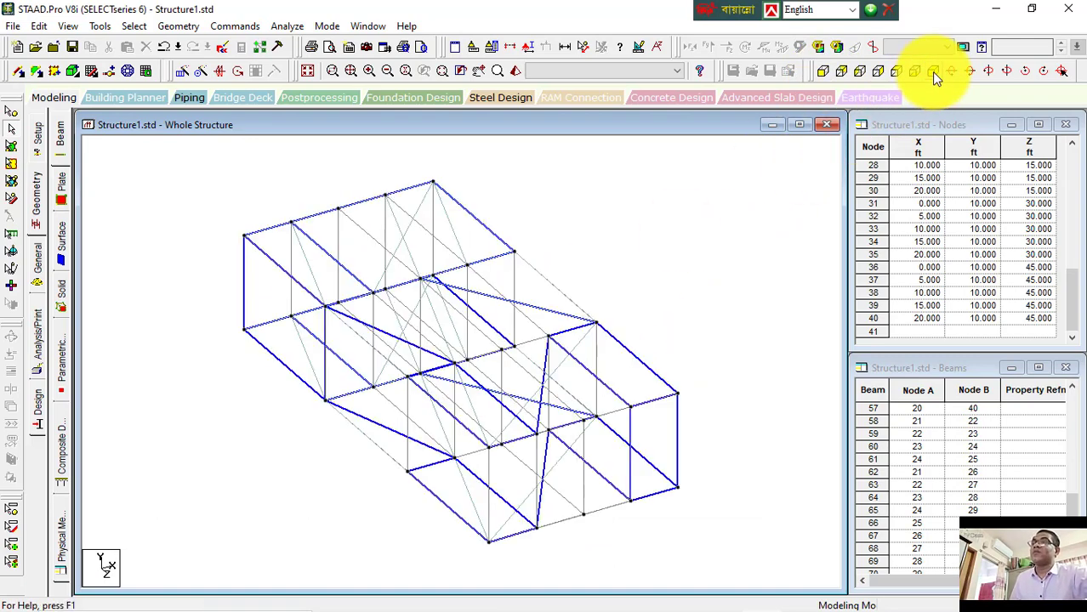
key(Down)
key(Down)
key(Down)
key(Down)
key(Down)
key(Down)
key(Down)
key(Down)
key(Down)
key(Down)
key(Down)
key(Down)
key(Down)
key(Down)
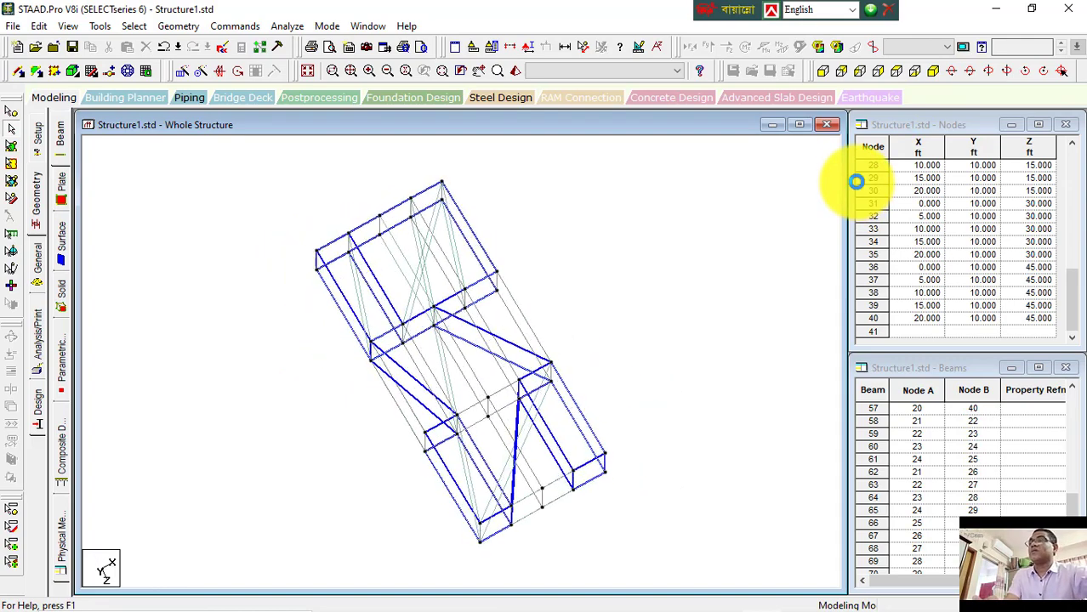
click(933, 72)
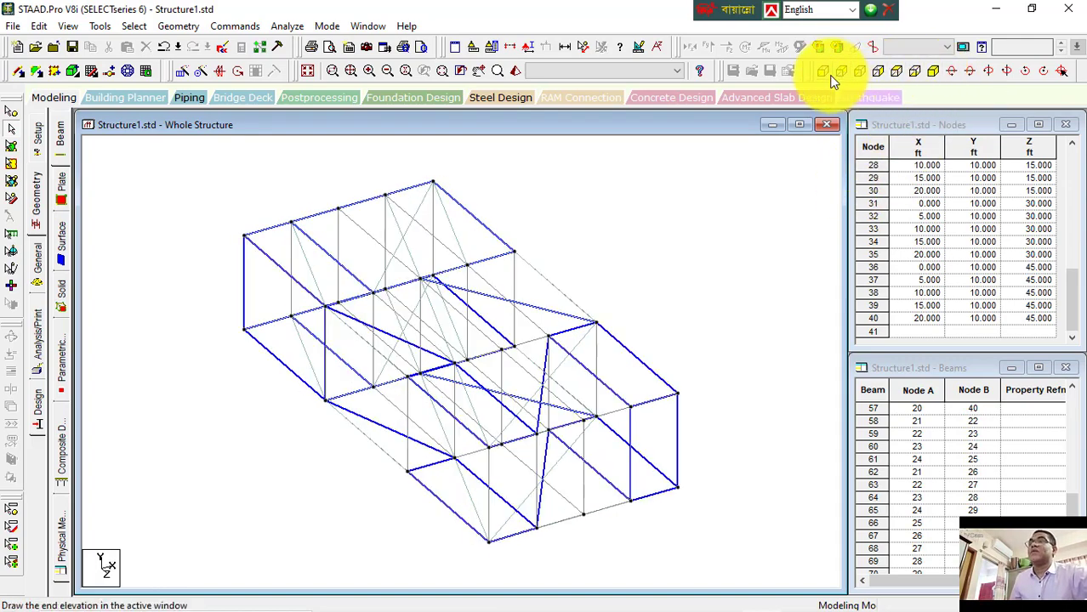
Step: Rotate the model up, down, left, right and about its viewing axis in repeated increments, then return to the isometric view
click(951, 73)
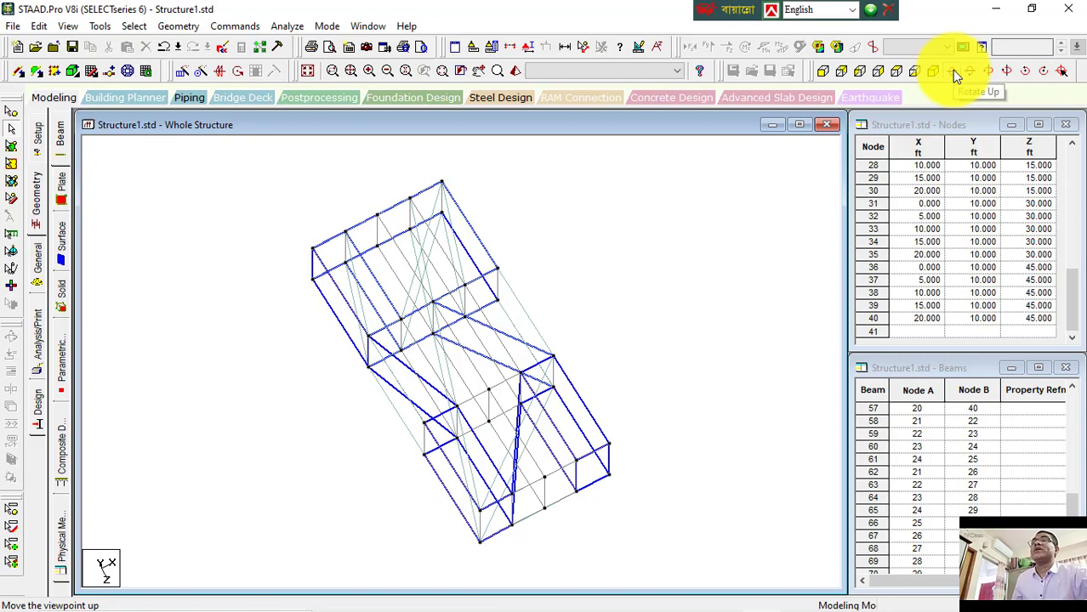
click(951, 71)
click(953, 71)
click(953, 71)
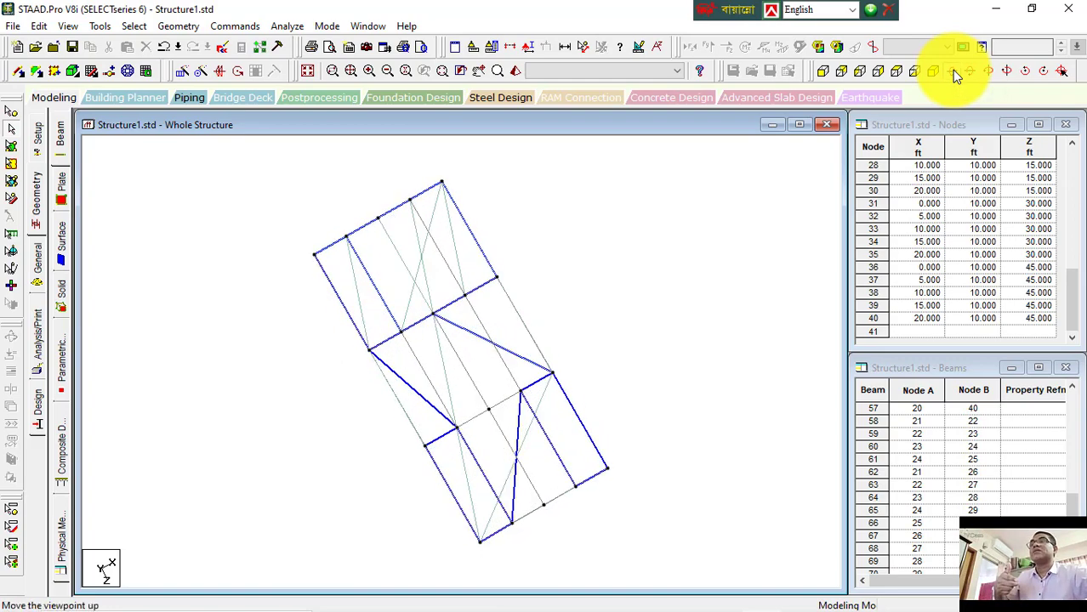
click(954, 71)
click(970, 72)
click(970, 72)
click(971, 72)
click(970, 71)
click(971, 72)
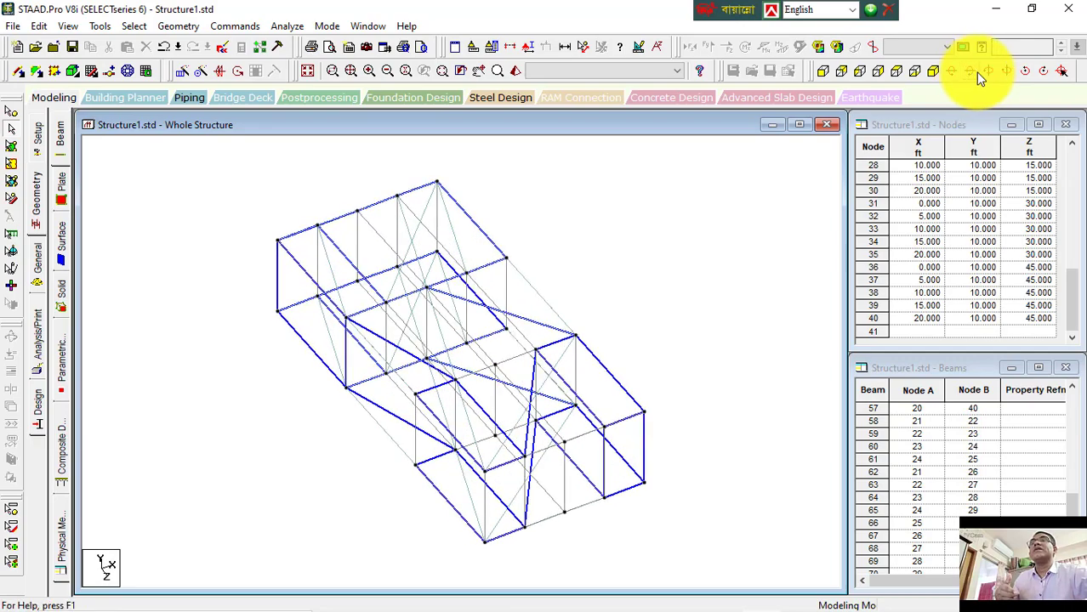
click(986, 71)
click(984, 72)
click(984, 72)
click(985, 72)
click(985, 72)
click(984, 72)
click(984, 72)
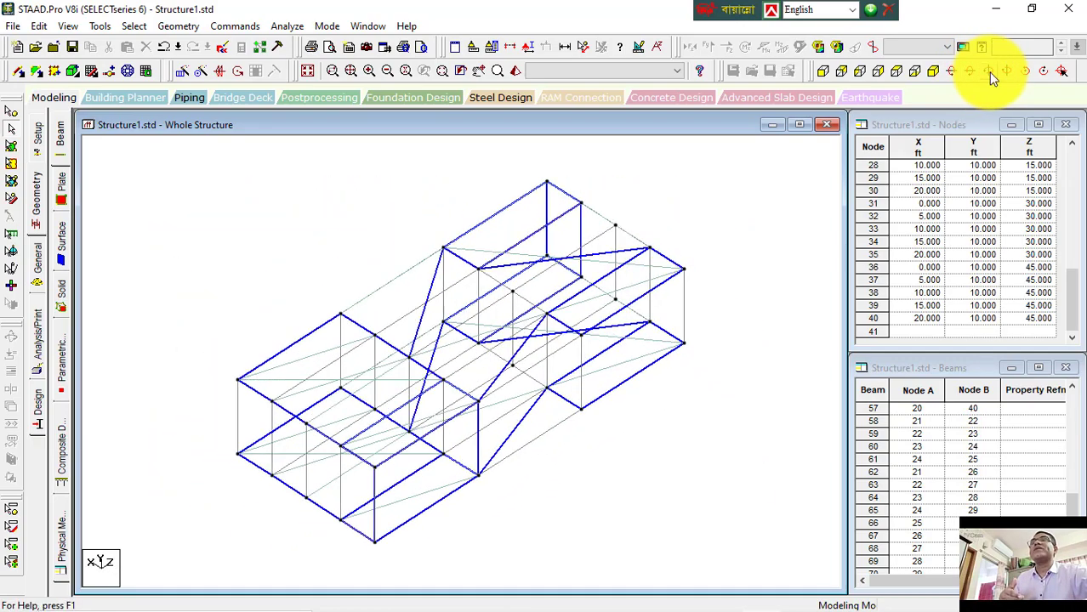
click(1007, 72)
click(1007, 72)
click(1007, 72)
click(1006, 72)
click(1023, 72)
click(1023, 72)
click(1023, 73)
click(1023, 72)
click(1042, 72)
click(1043, 71)
click(1042, 72)
click(1042, 72)
click(1043, 72)
click(1043, 71)
click(1043, 71)
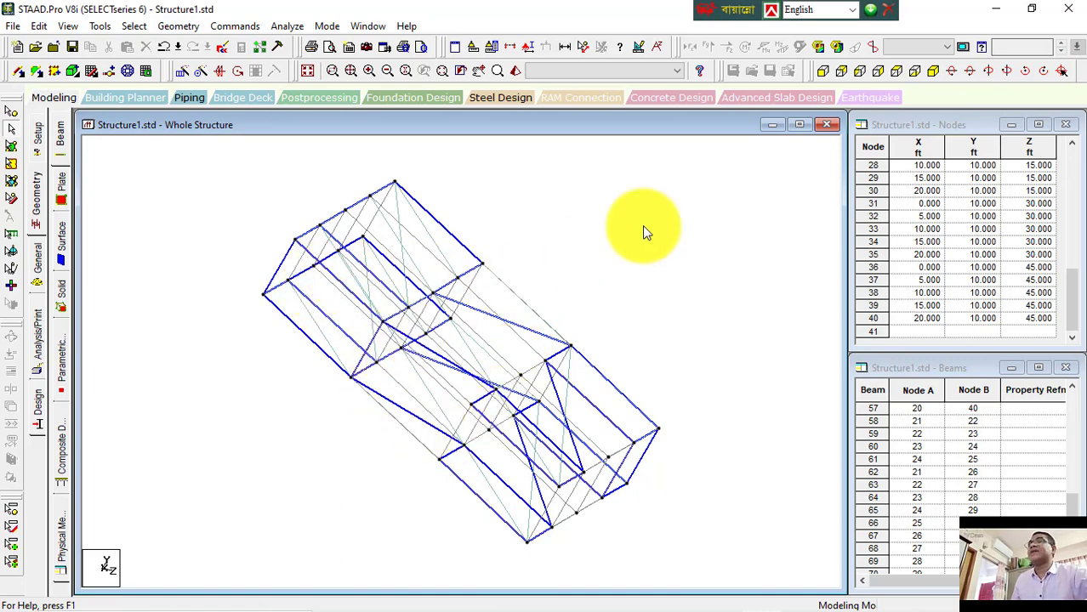
click(931, 71)
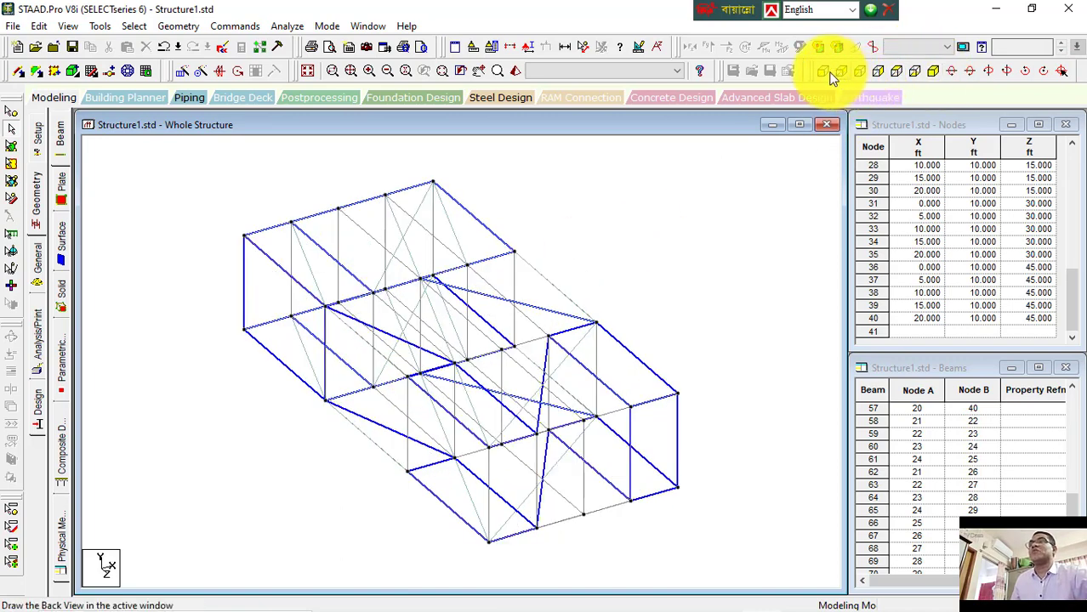
click(835, 75)
click(933, 71)
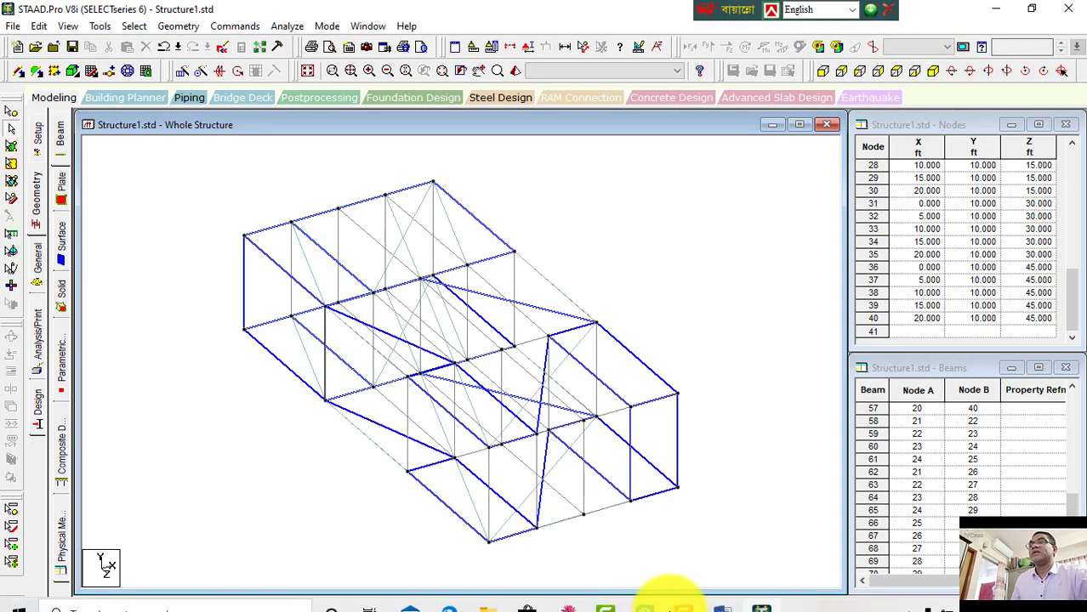
Step: Switch to the notes document and scroll through the headings covering display, zoom and 3D rendering
click(723, 592)
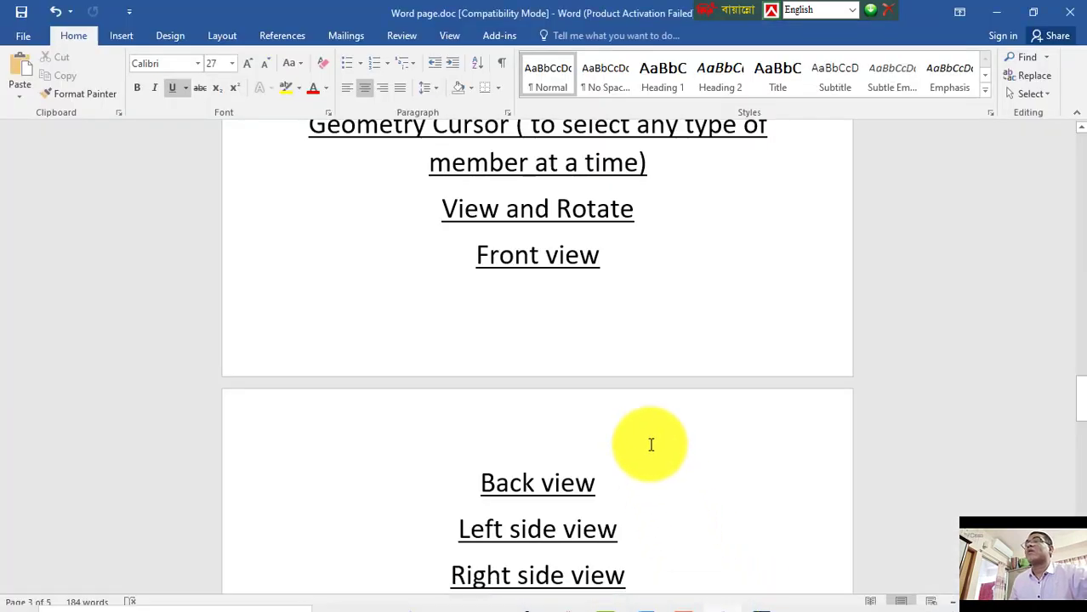
scroll(594, 284, down, 3)
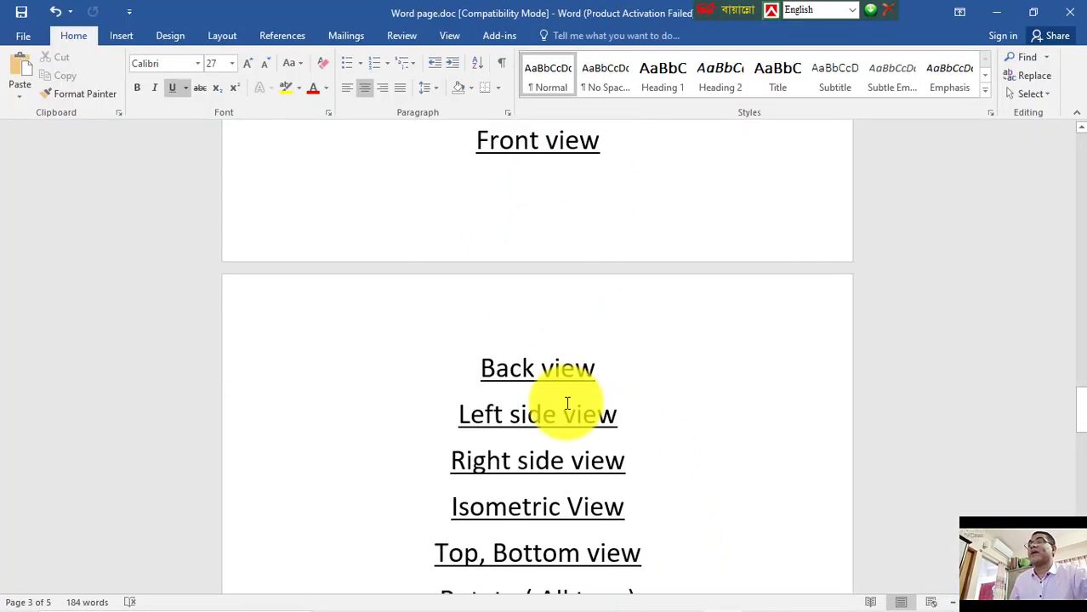
scroll(563, 391, down, 4)
scroll(616, 363, down, 2)
scroll(578, 340, down, 1)
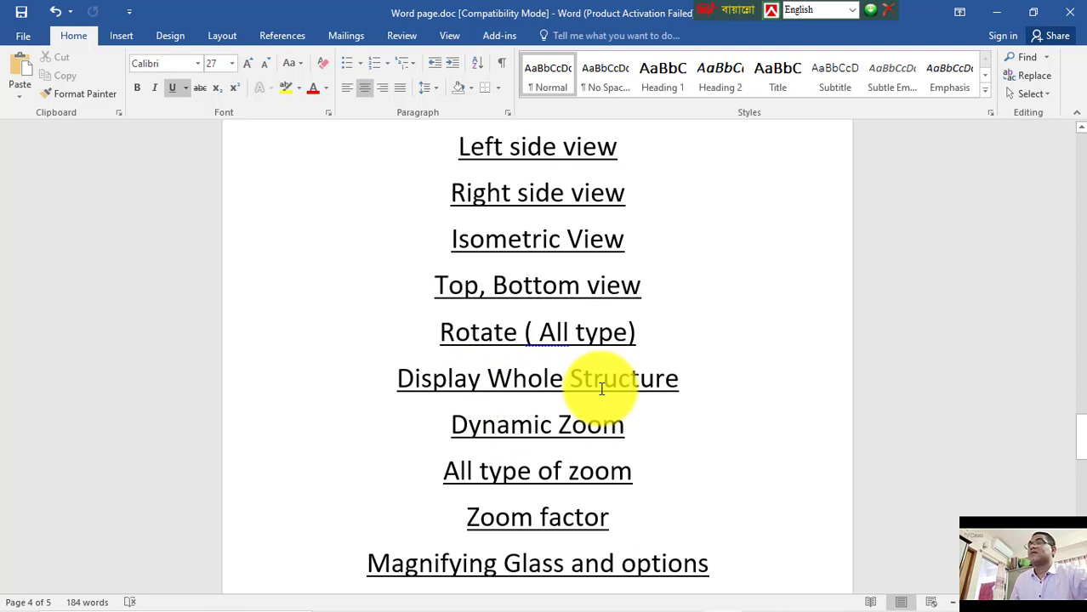
scroll(601, 389, down, 1)
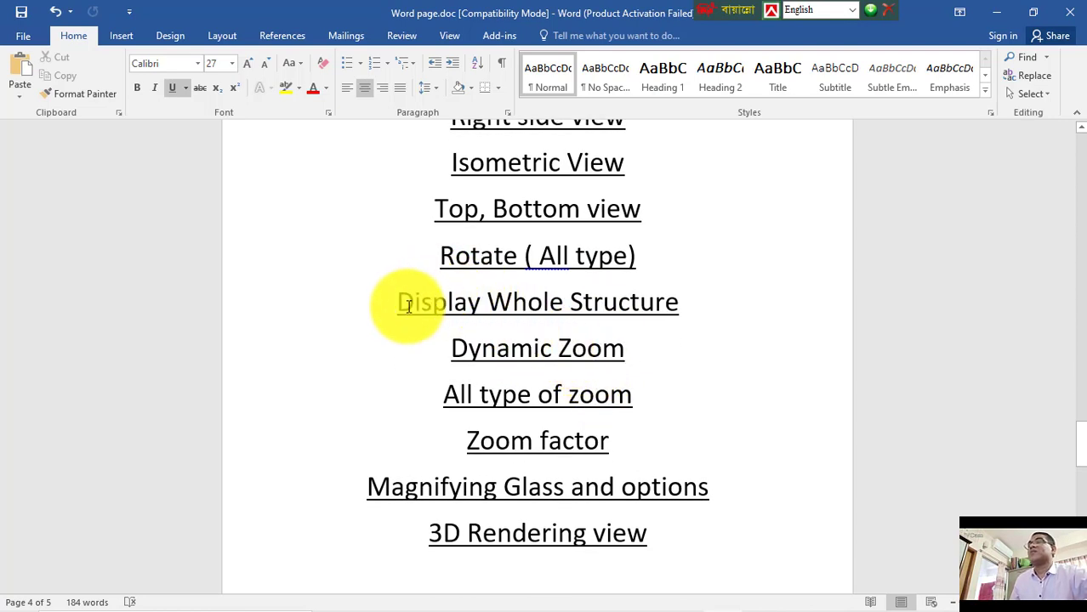
mouse_move(665, 606)
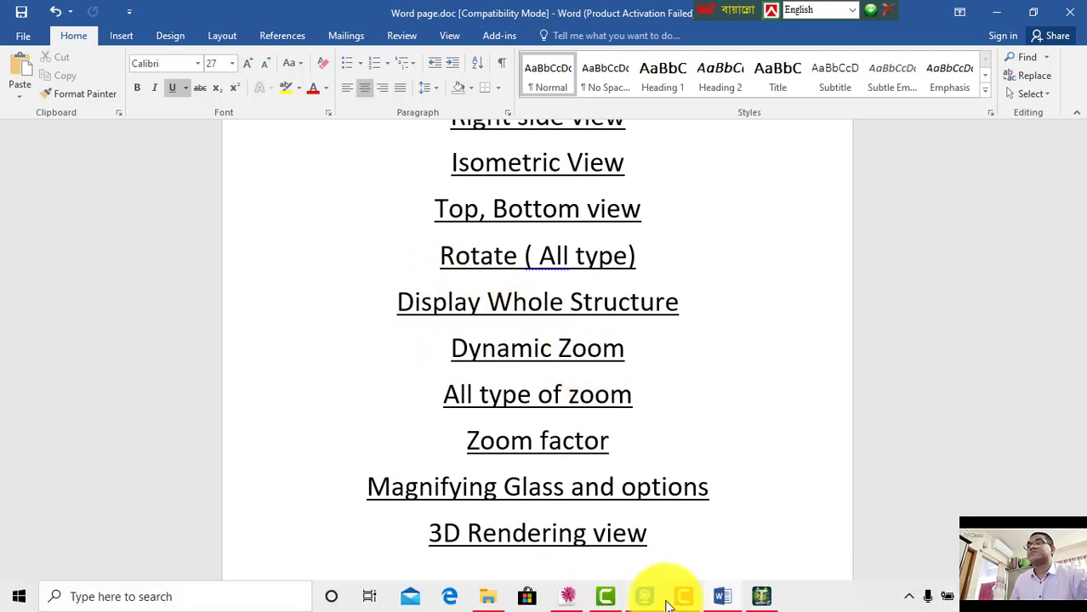
Step: Return to the model and float the View toolbar, then dock it back
click(761, 599)
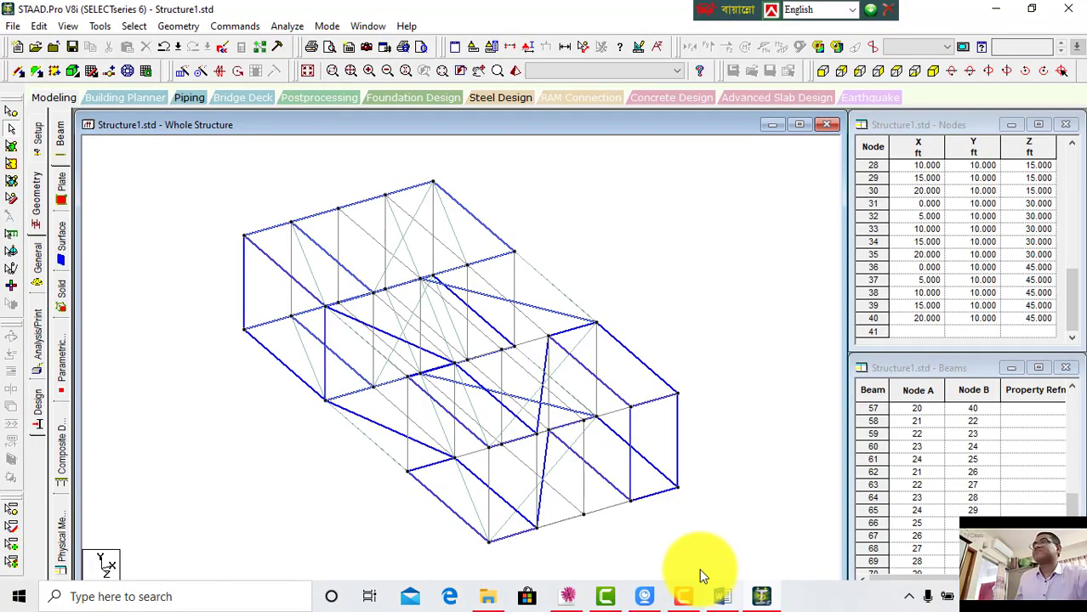
drag(299, 77, 225, 178)
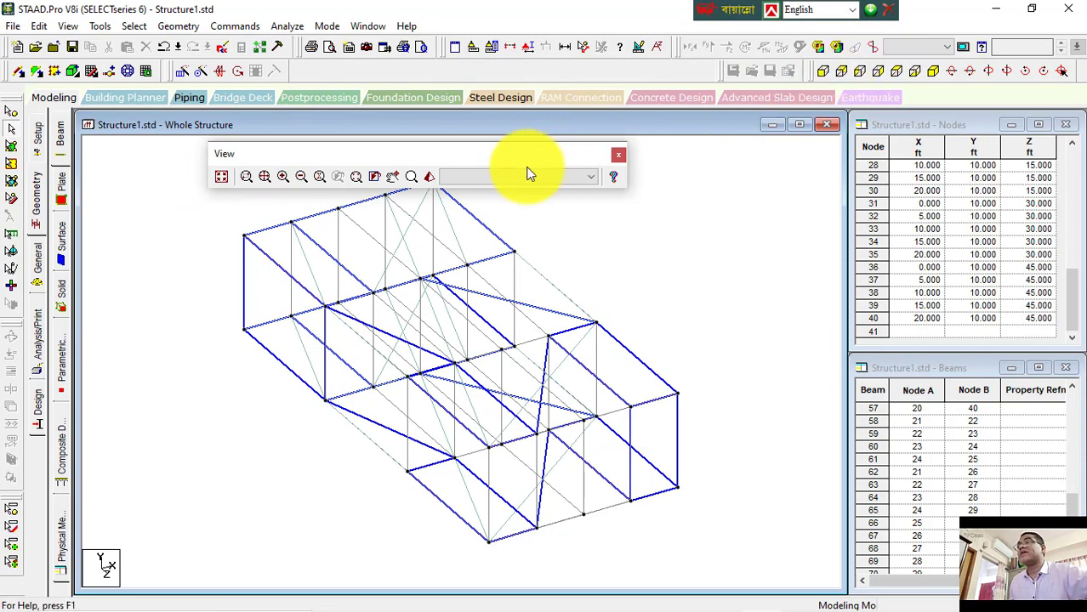
drag(430, 160, 508, 67)
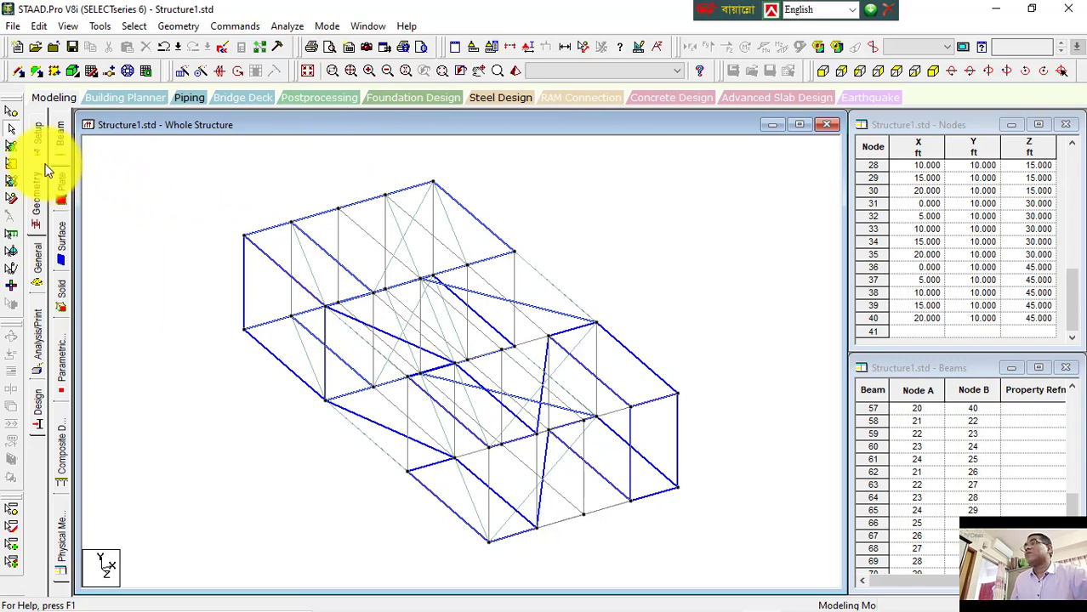
Step: Select the end plate with the plates cursor and display only the selected objects, zooming and panning to it
click(12, 164)
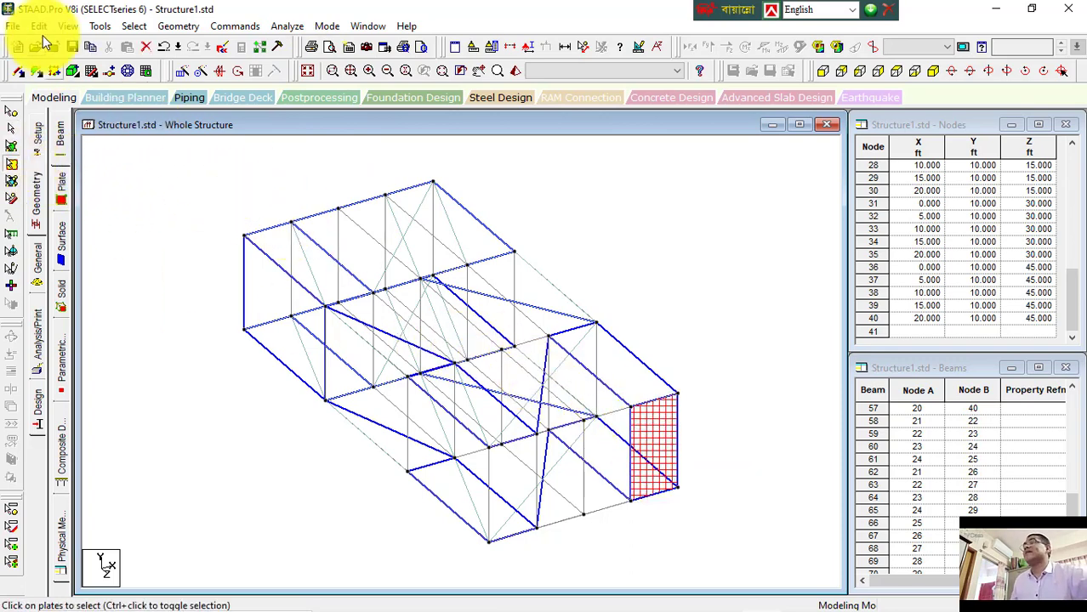
click(68, 24)
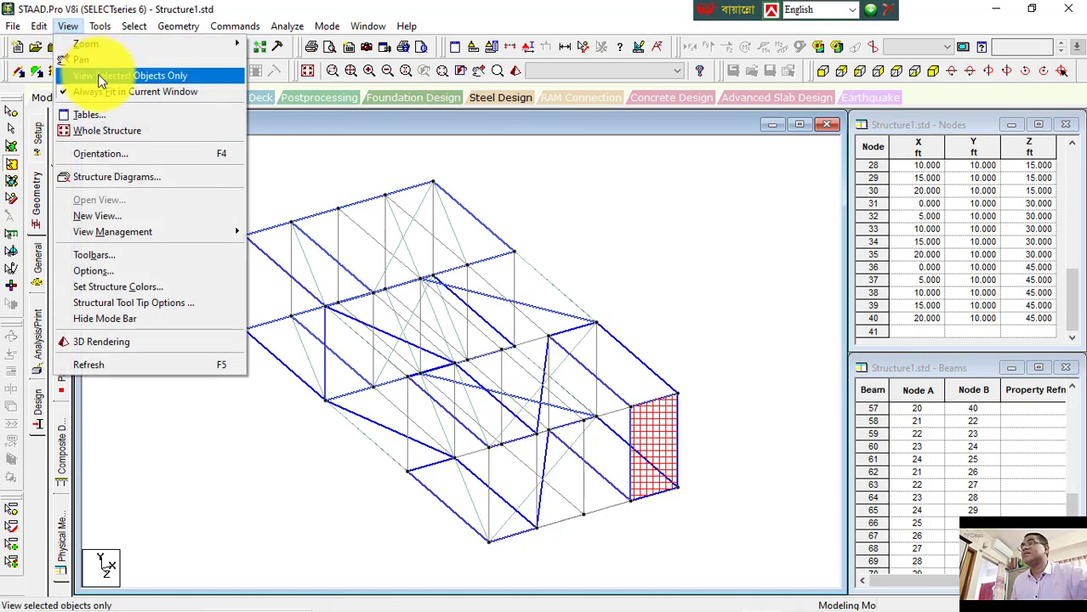
click(98, 75)
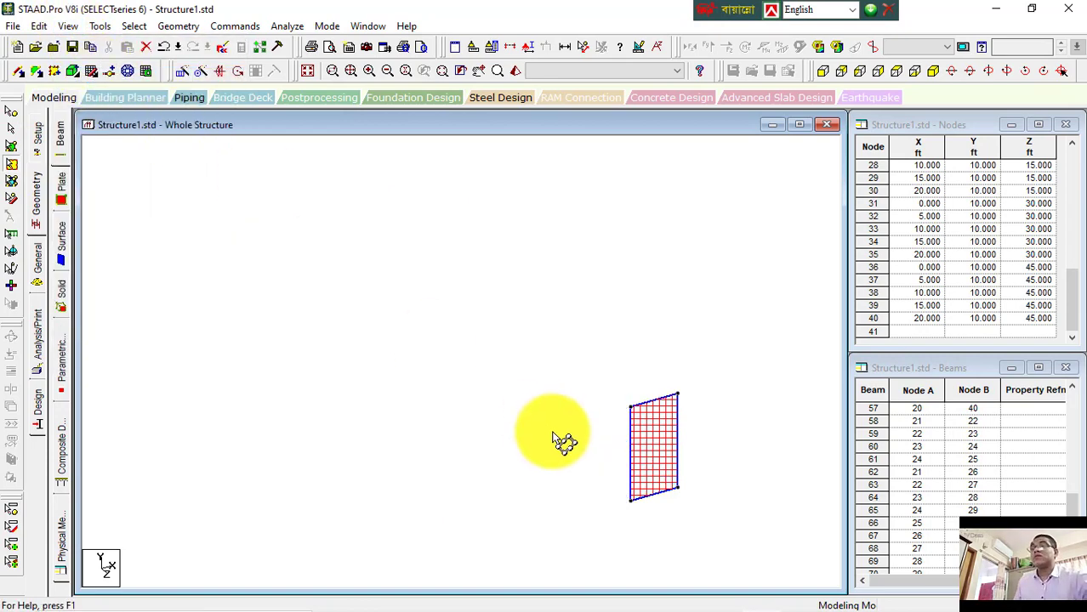
scroll(645, 477, up, 2)
middle_drag(630, 456, 445, 375)
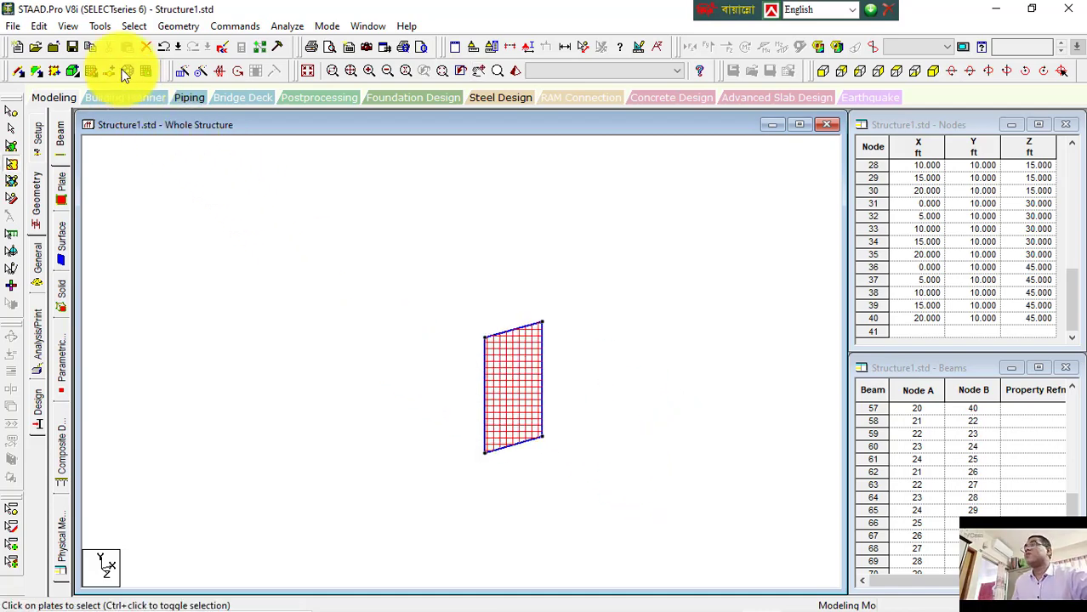
Step: Turn off viewing selected objects only, pan across the whole structure, then switch selected-only viewing back on
click(68, 25)
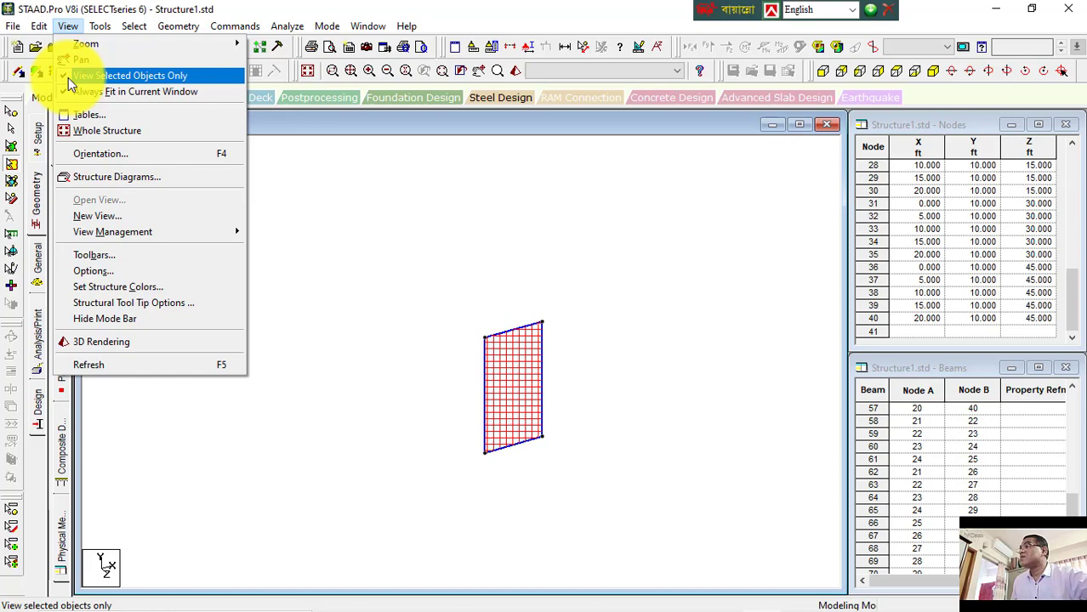
click(68, 77)
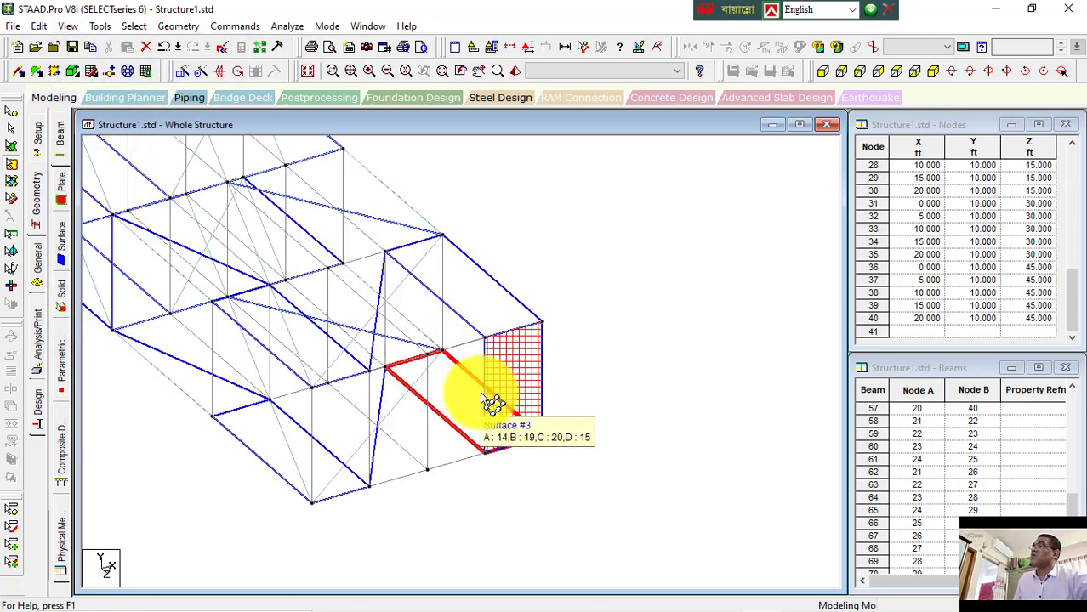
middle_drag(492, 399, 723, 481)
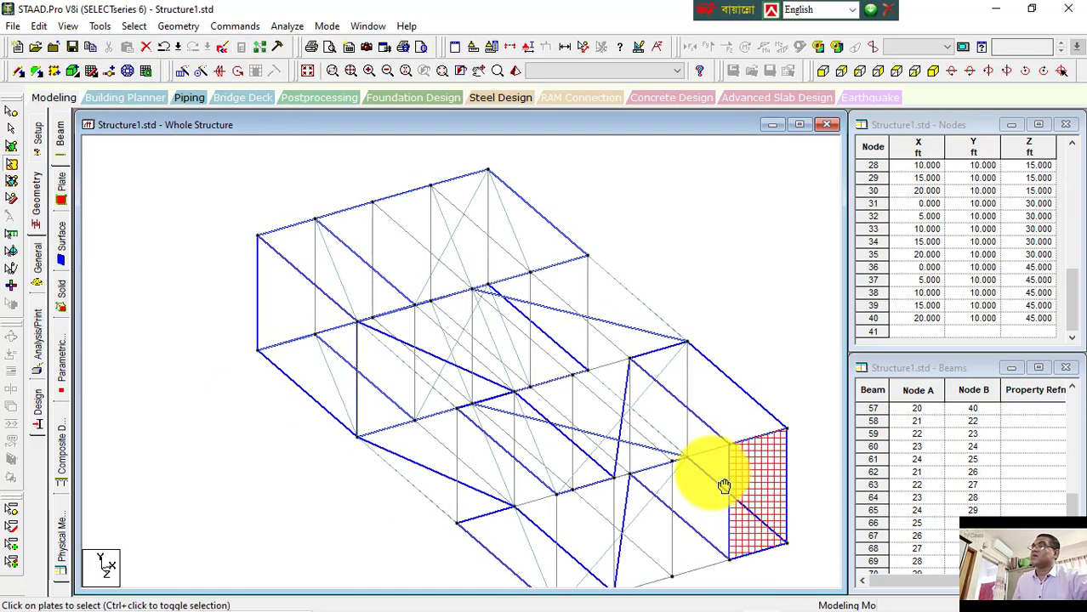
click(68, 25)
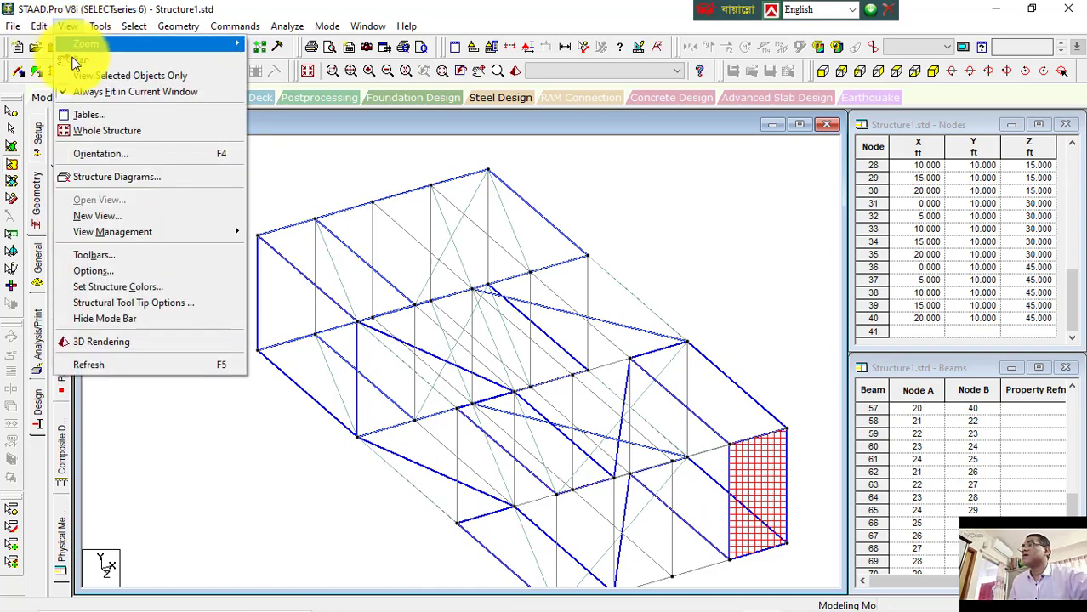
click(75, 74)
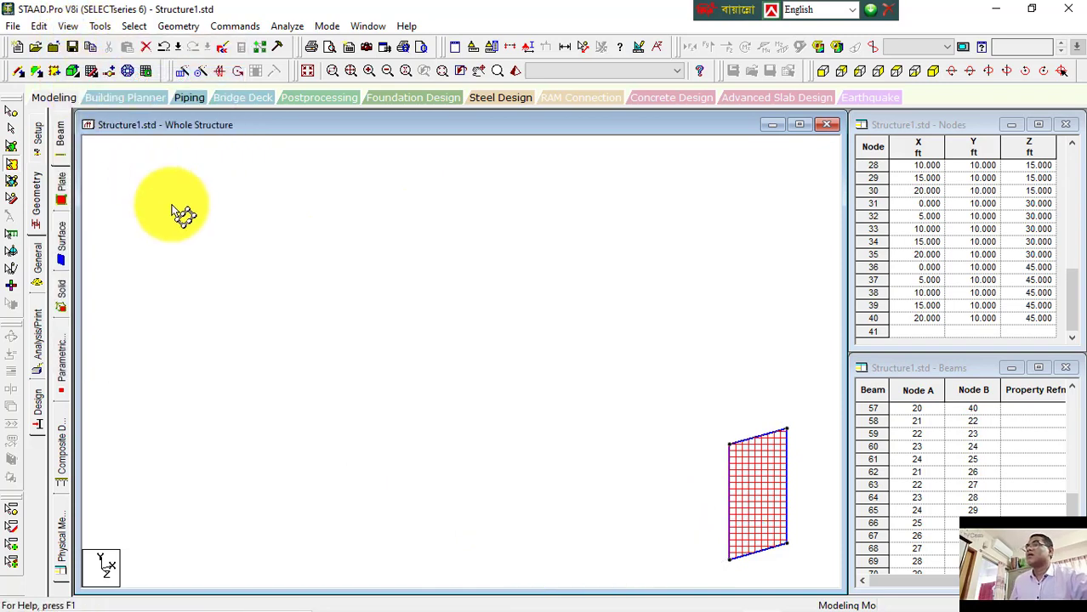
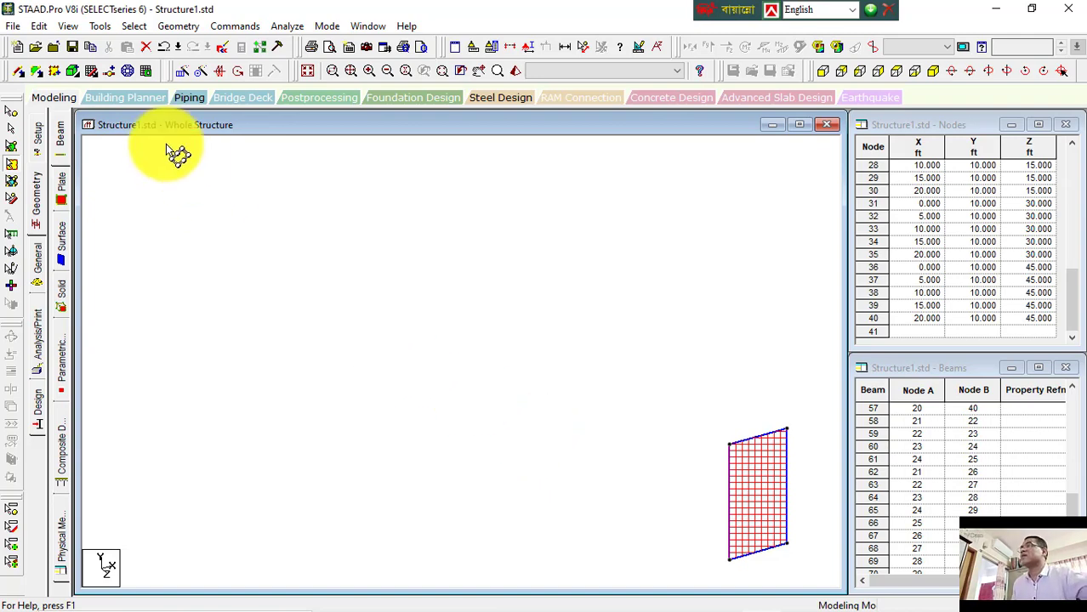
Step: Turn off viewing selected objects only and select the roof end plate with the plates cursor
click(67, 27)
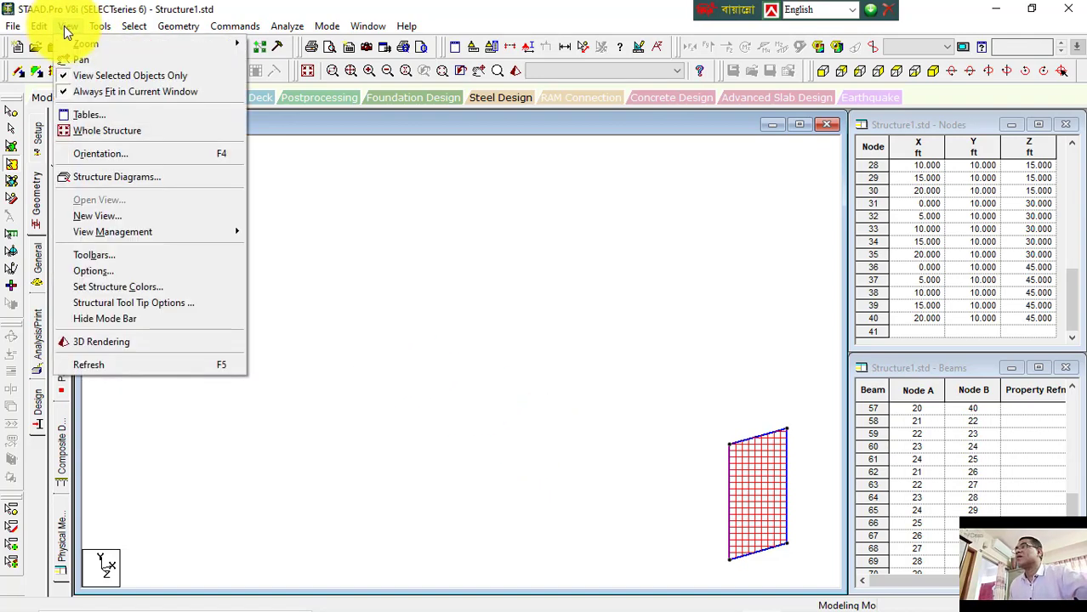
click(74, 80)
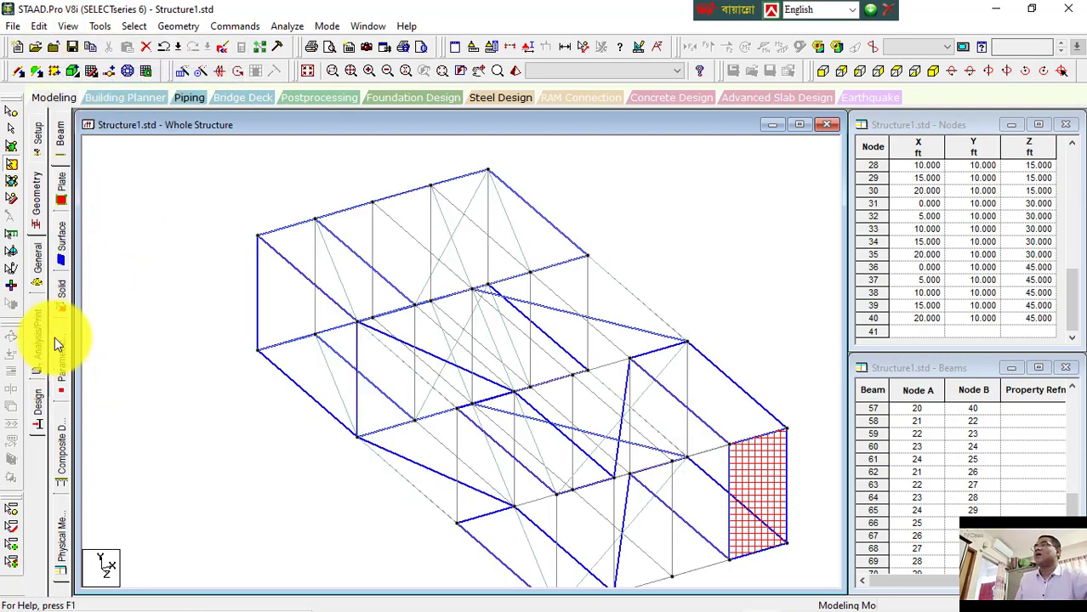
click(11, 145)
click(307, 258)
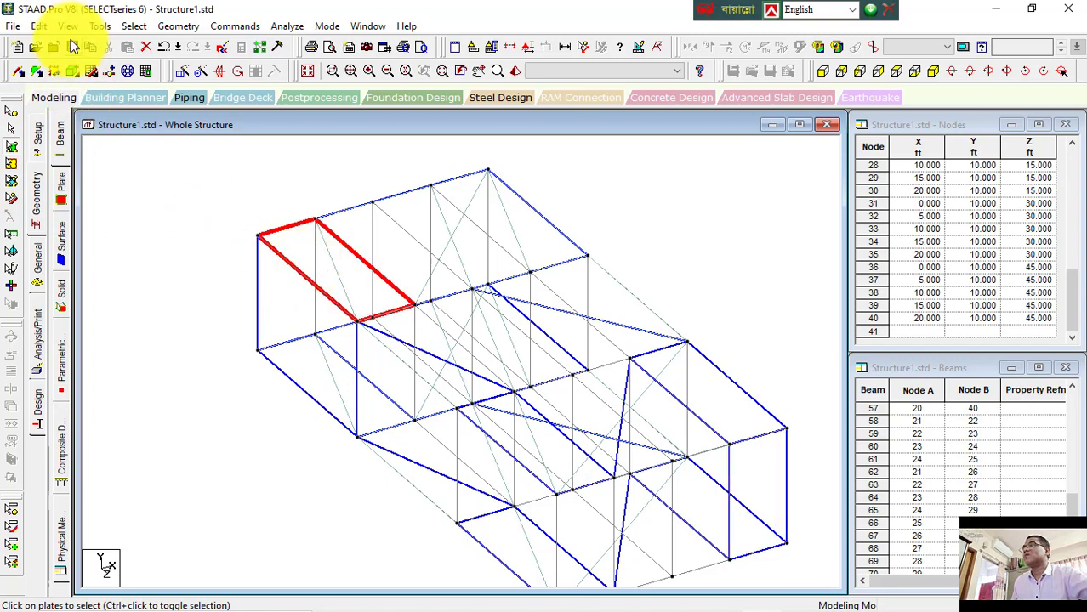
Step: Display only the selected objects, then deselect and reselect the roof plate
click(67, 27)
click(88, 76)
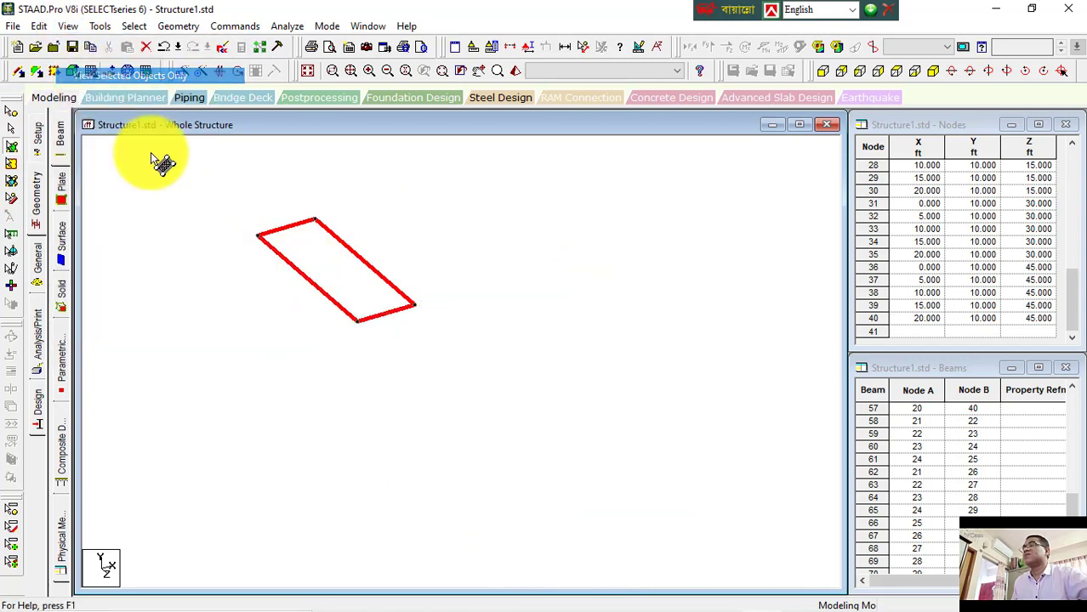
click(191, 225)
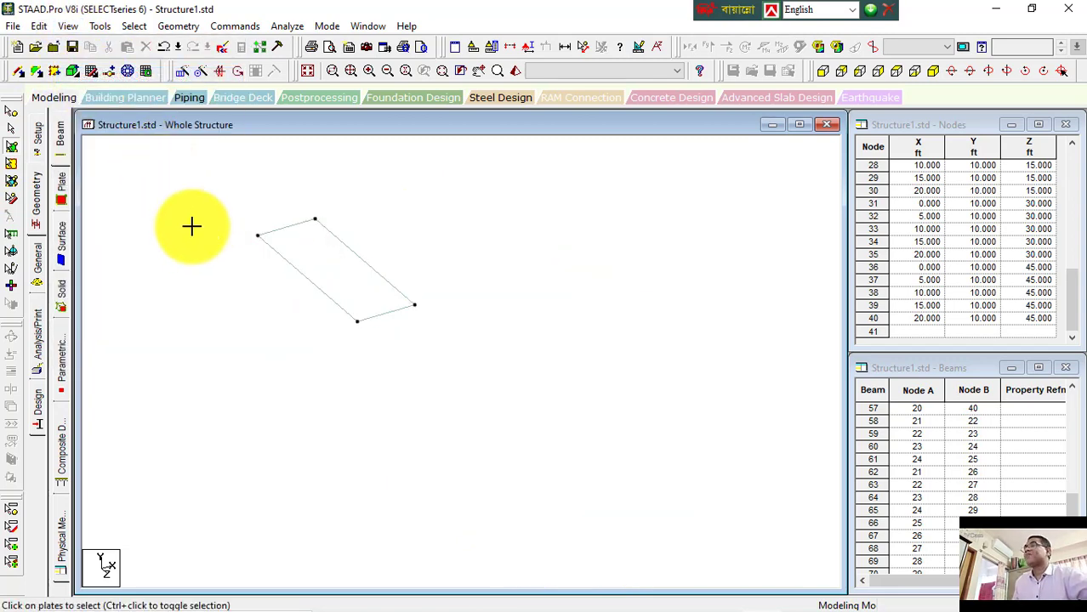
click(67, 26)
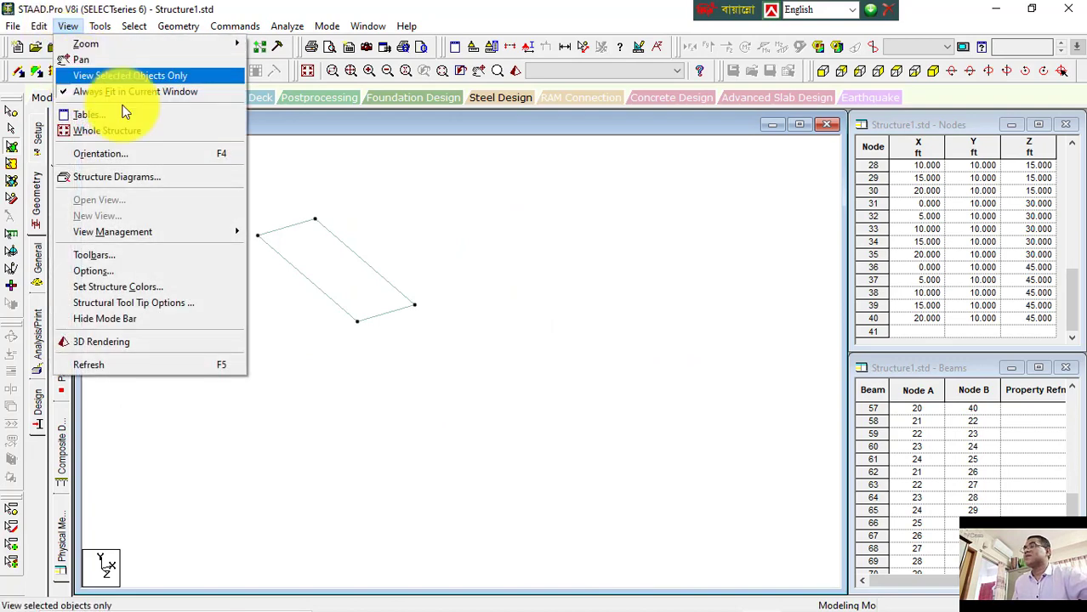
click(292, 236)
click(69, 33)
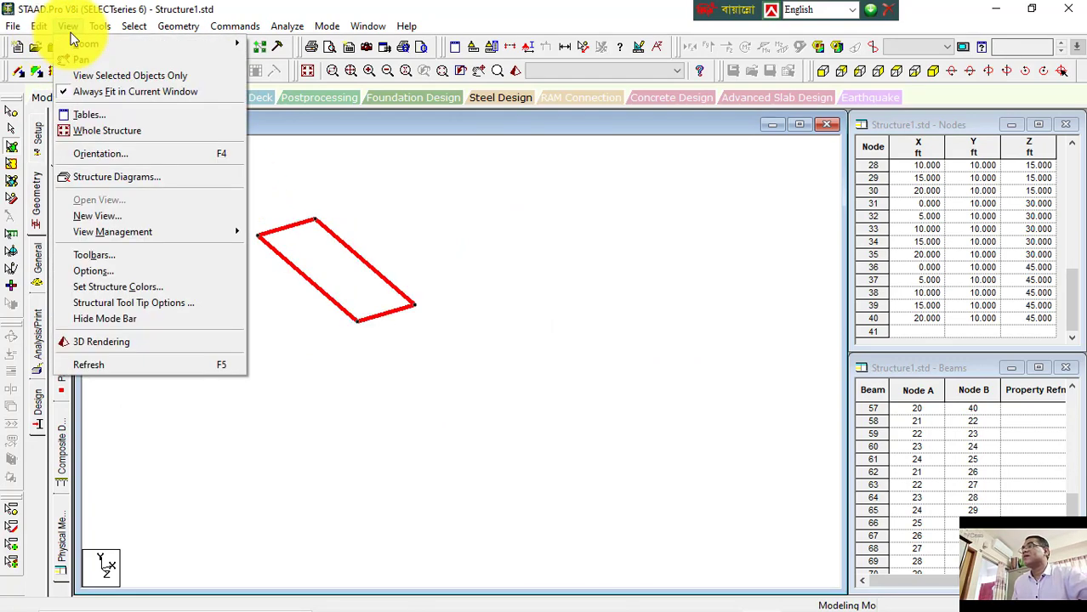
click(93, 72)
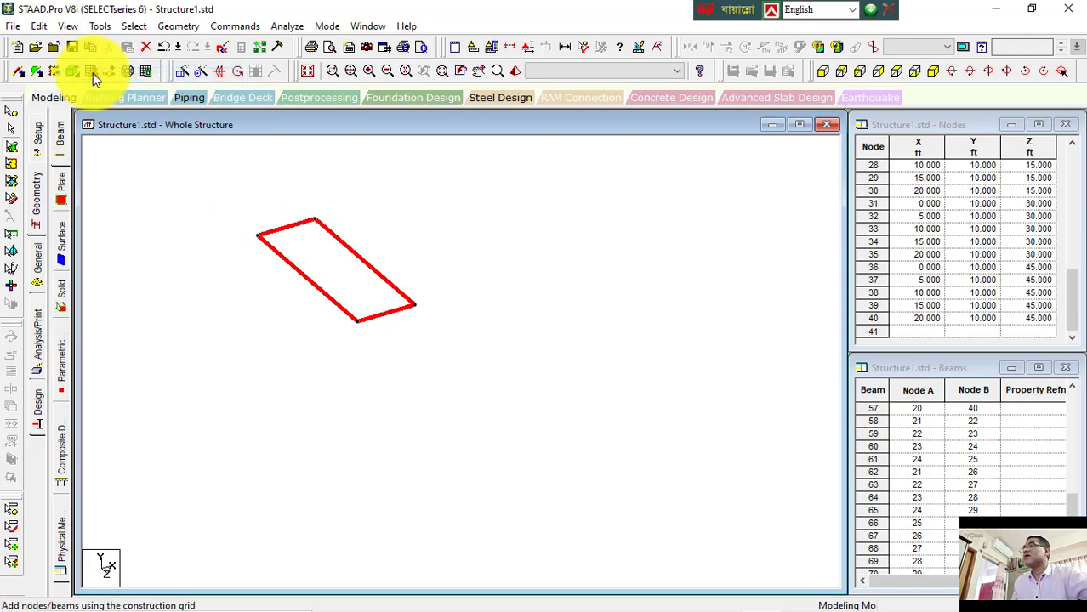
click(604, 345)
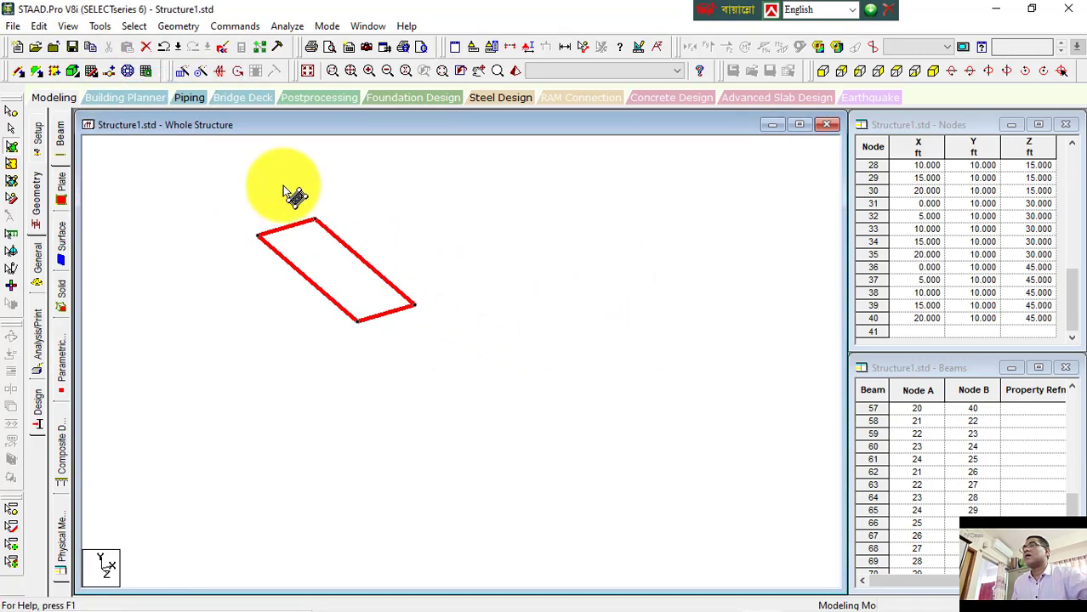
Step: Toggle selected-only viewing off and back on, then display the whole structure
click(68, 25)
click(93, 79)
click(68, 25)
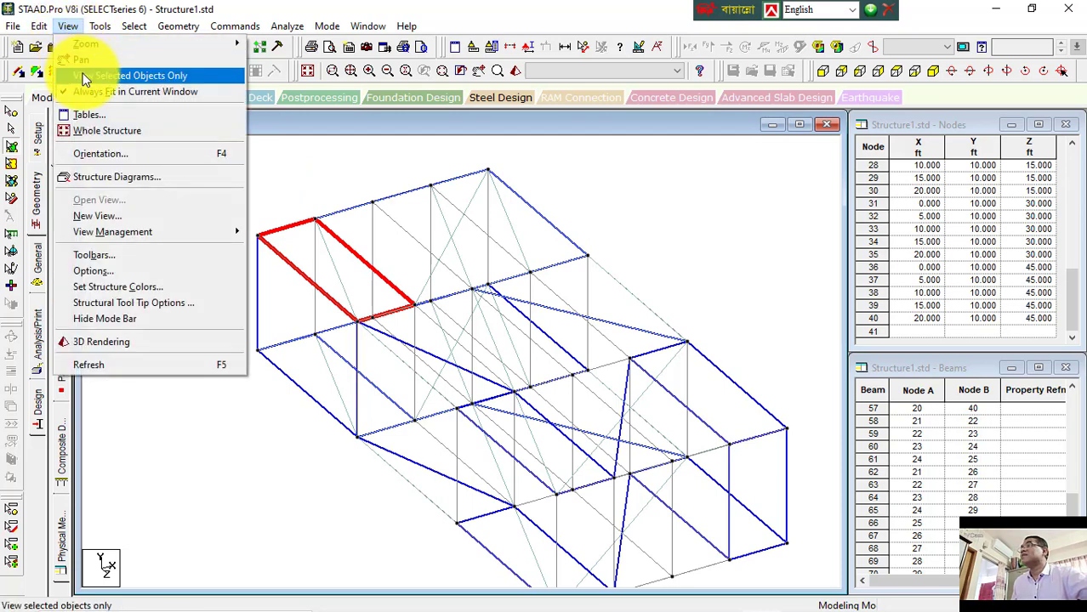
click(85, 78)
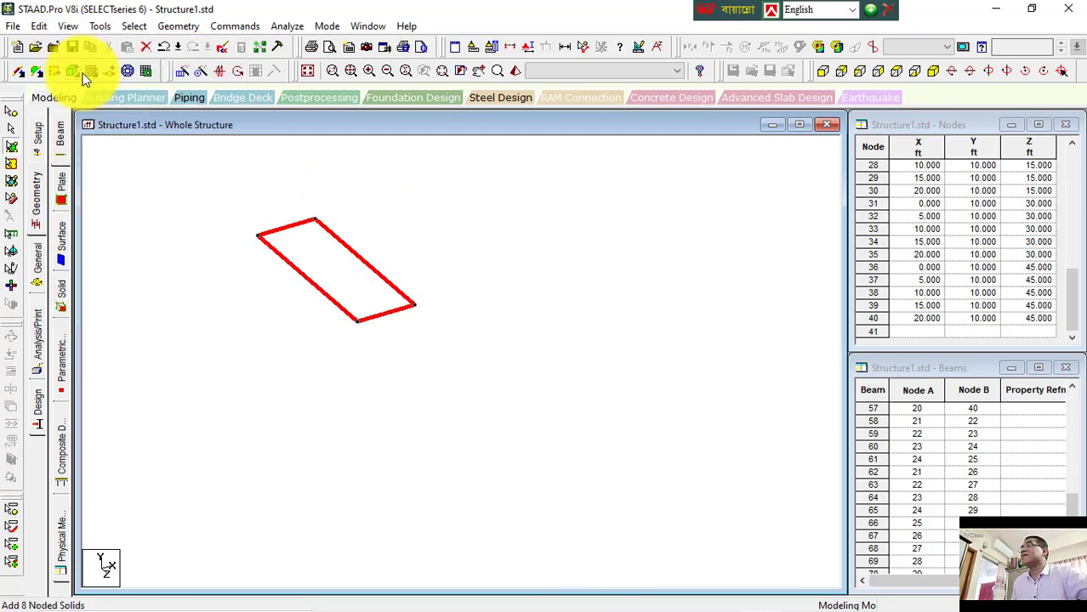
click(308, 71)
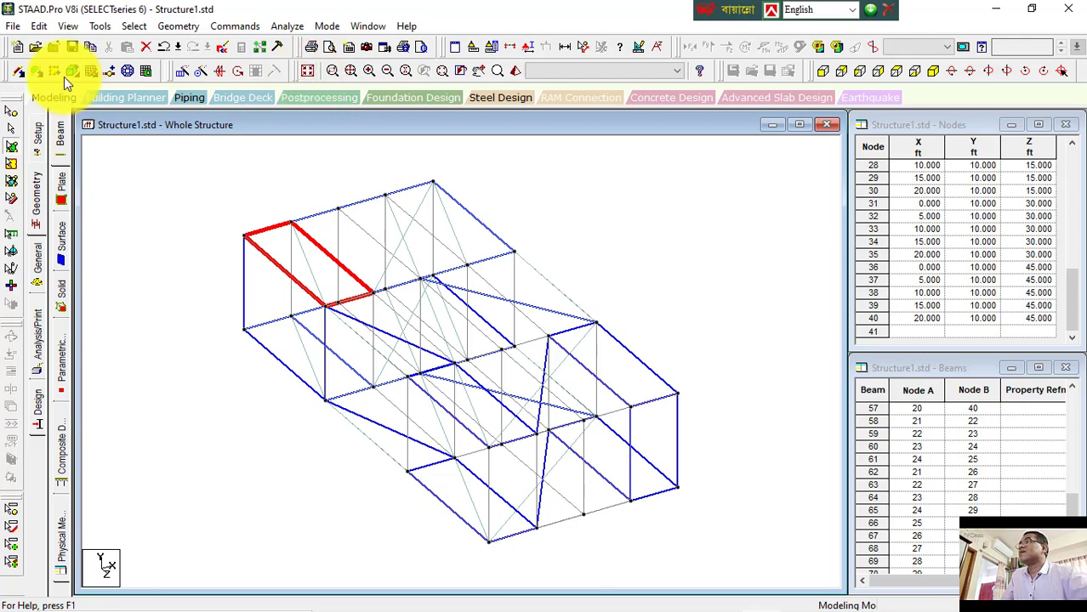
Step: Switch to viewing selected objects only for the roof plate, then turn it off again
click(68, 28)
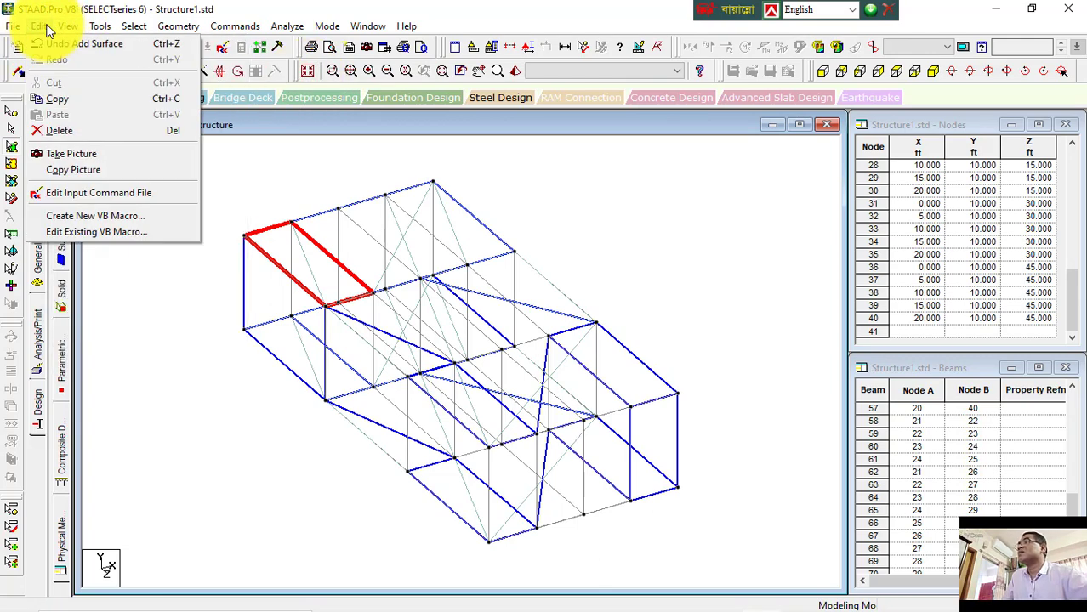
mouse_move(75, 29)
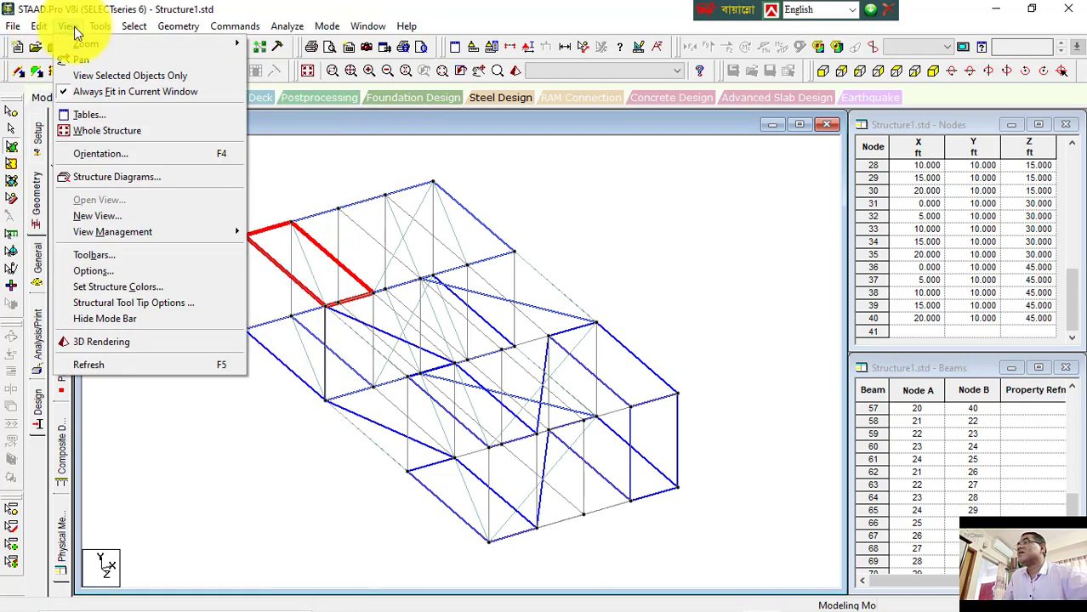
click(95, 76)
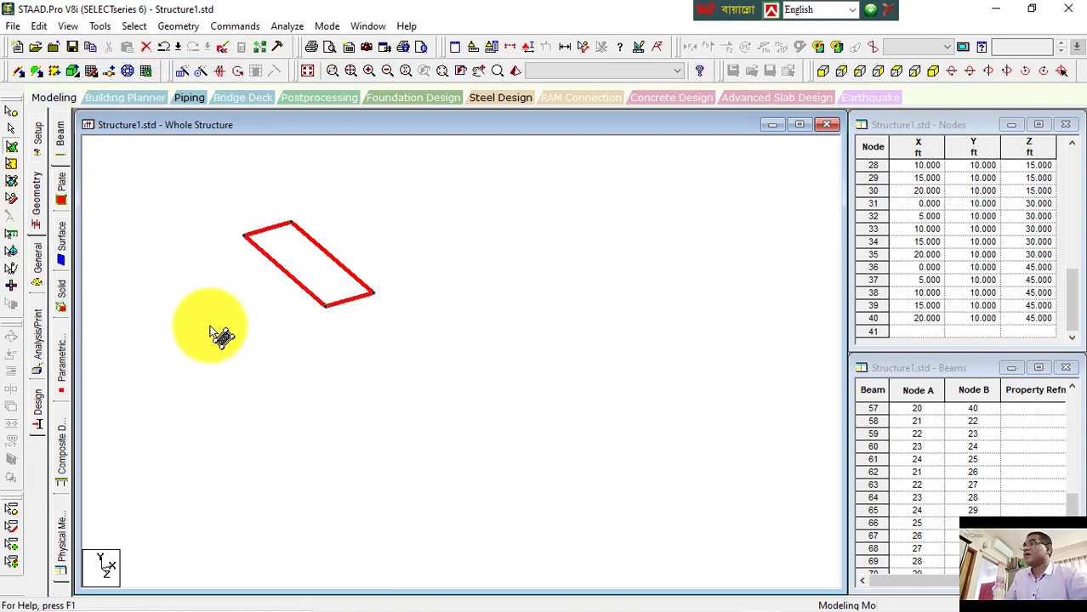
click(68, 26)
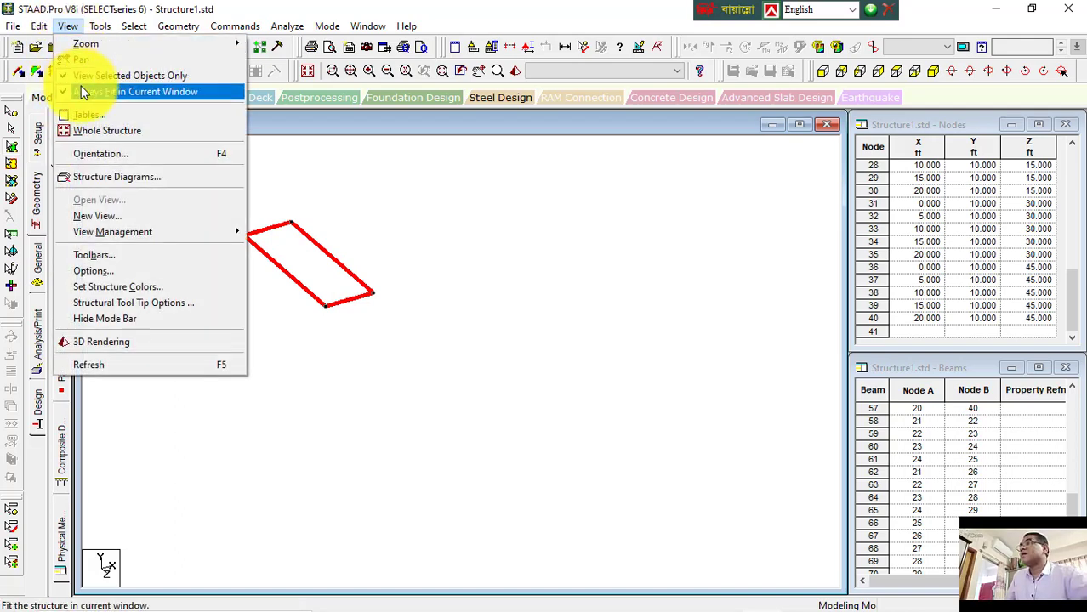
click(86, 77)
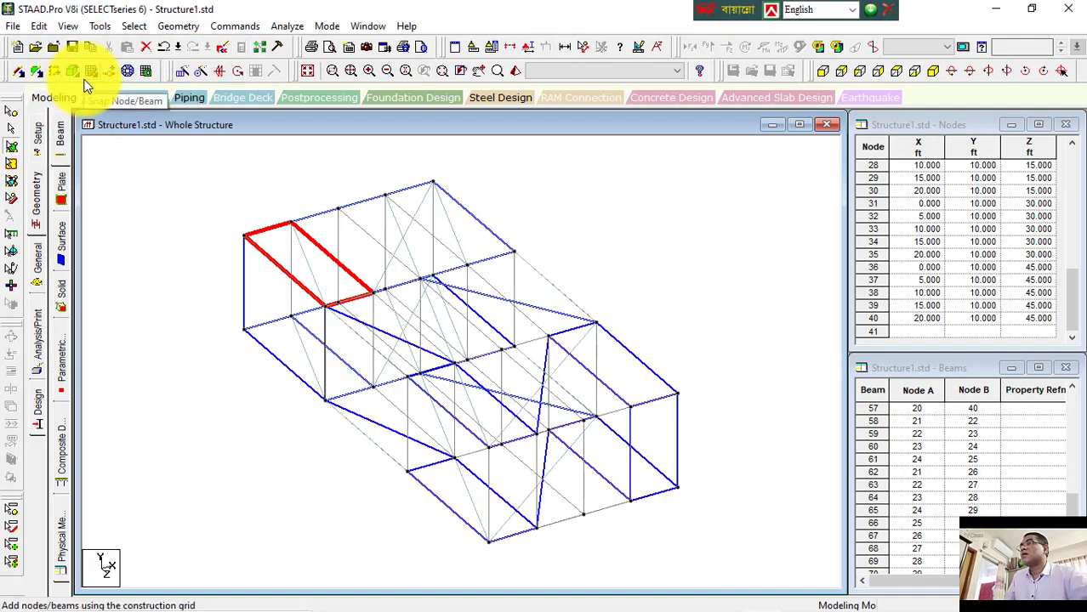
Step: Pan the structure aside, then show only the selected roof plate in that position and reselect it
middle_drag(449, 352, 781, 542)
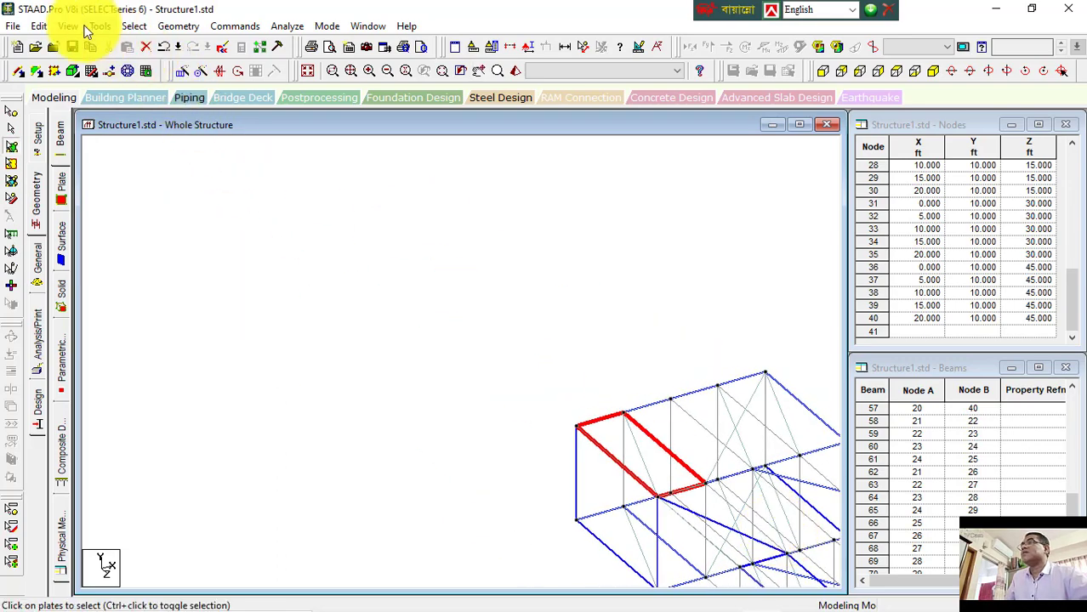
click(68, 26)
click(89, 77)
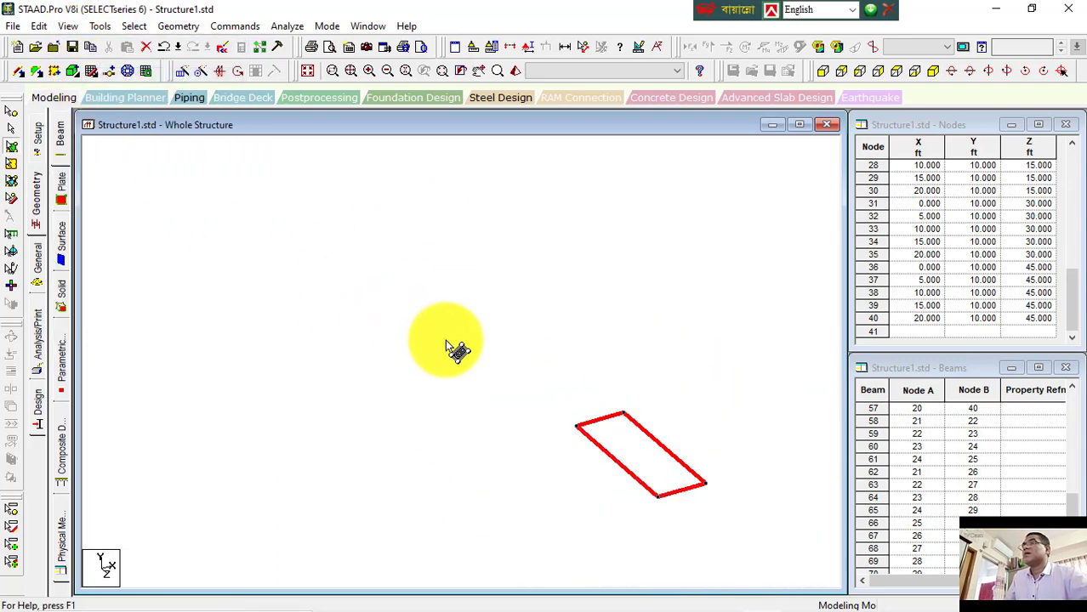
click(540, 323)
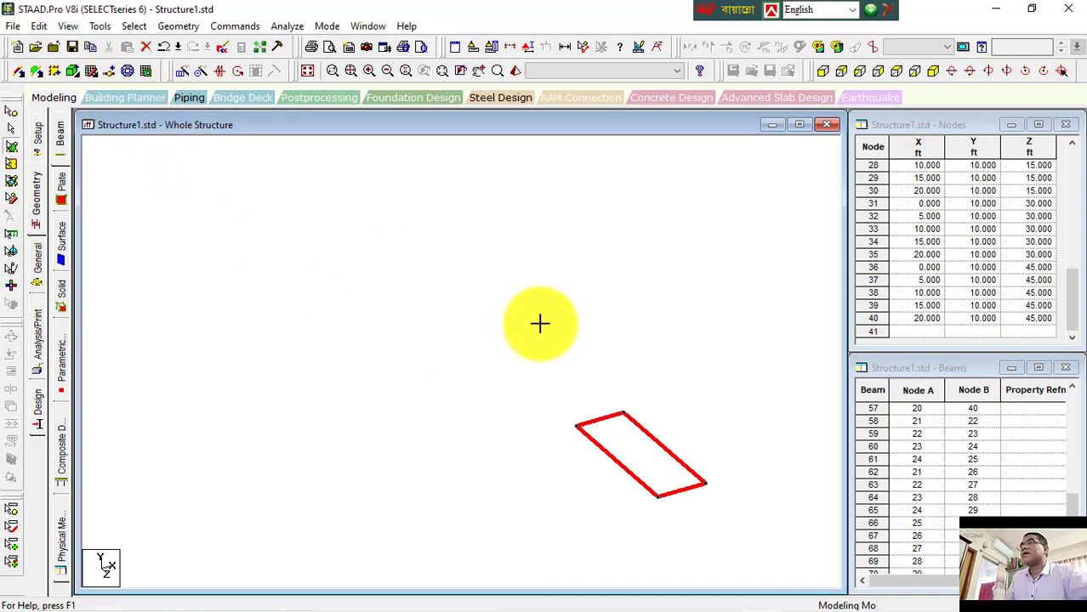
click(625, 446)
click(68, 26)
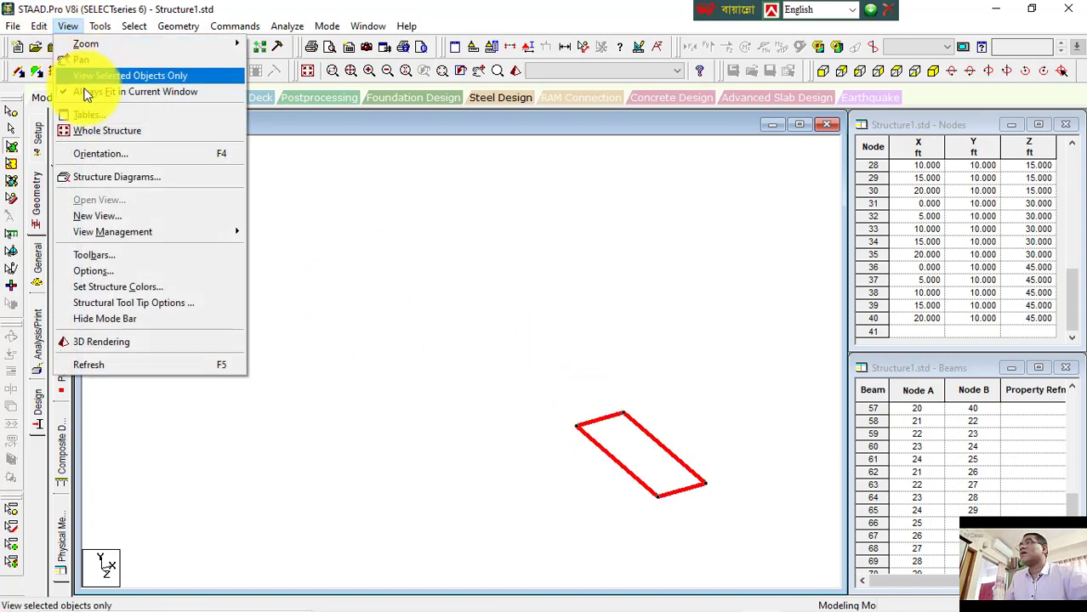
click(84, 74)
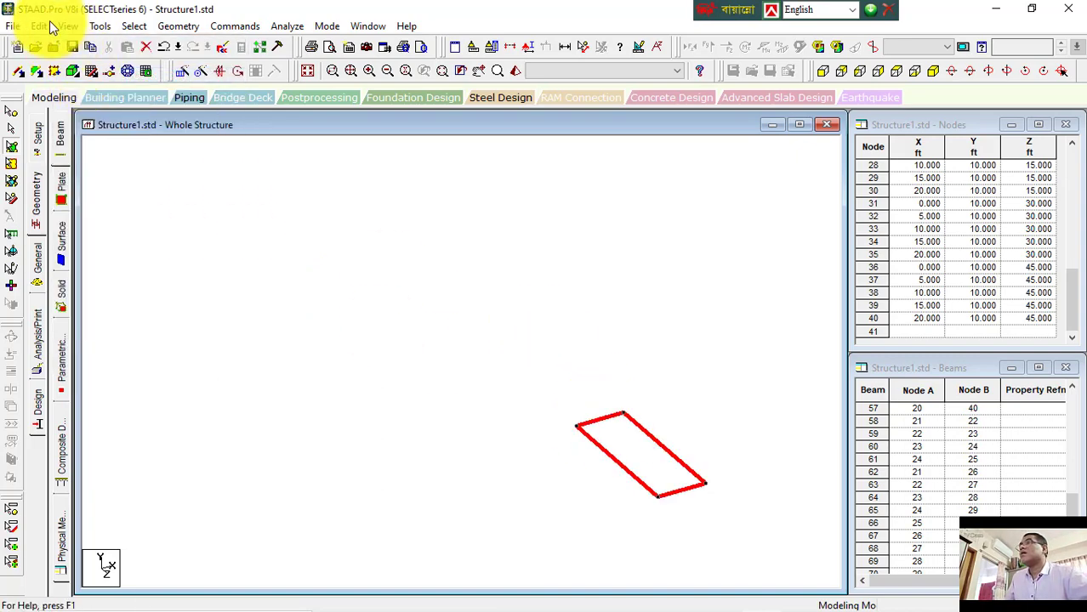
Step: Turn selected-only viewing off and on again, then display the whole structure fitted in the window
click(69, 28)
click(85, 75)
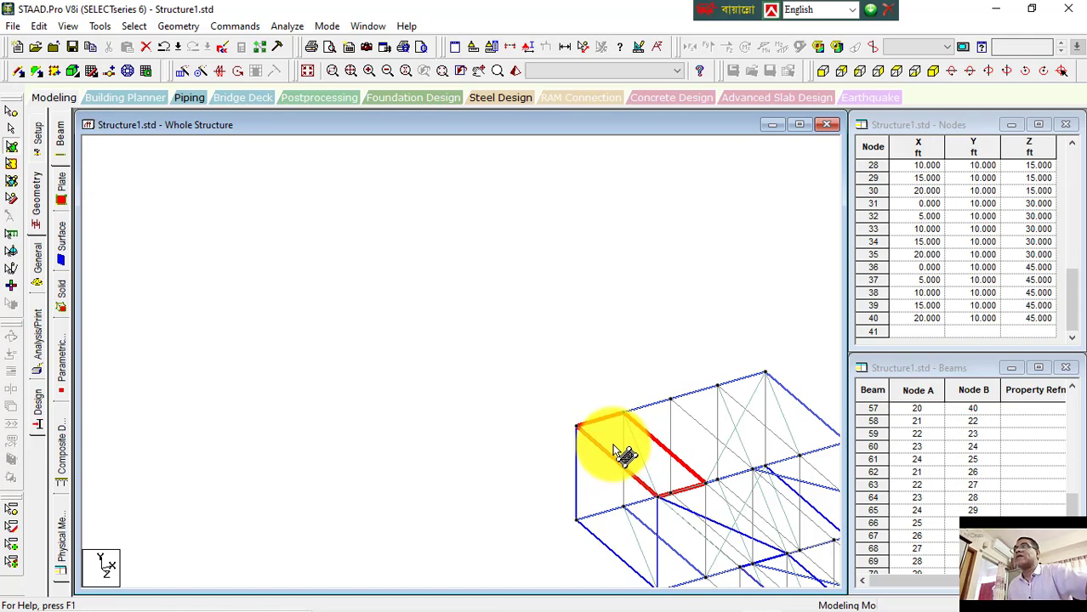
click(69, 26)
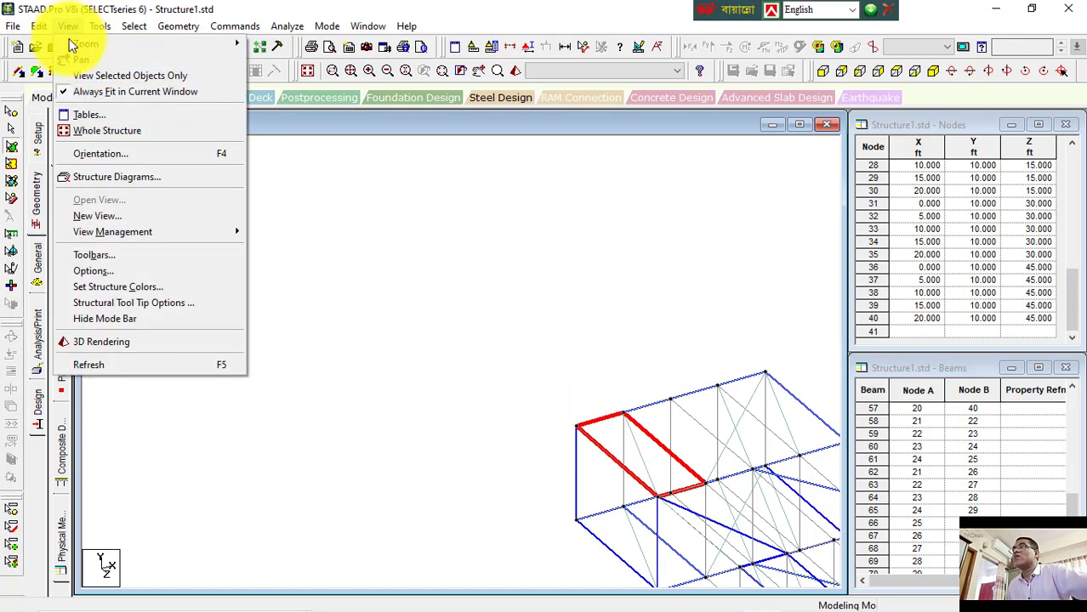
click(74, 73)
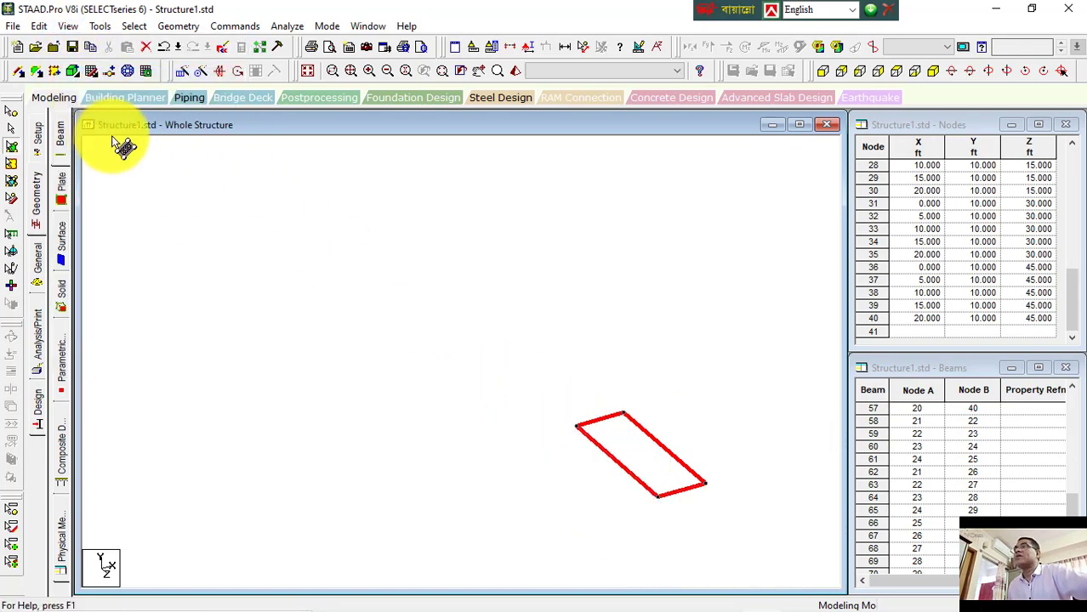
click(309, 72)
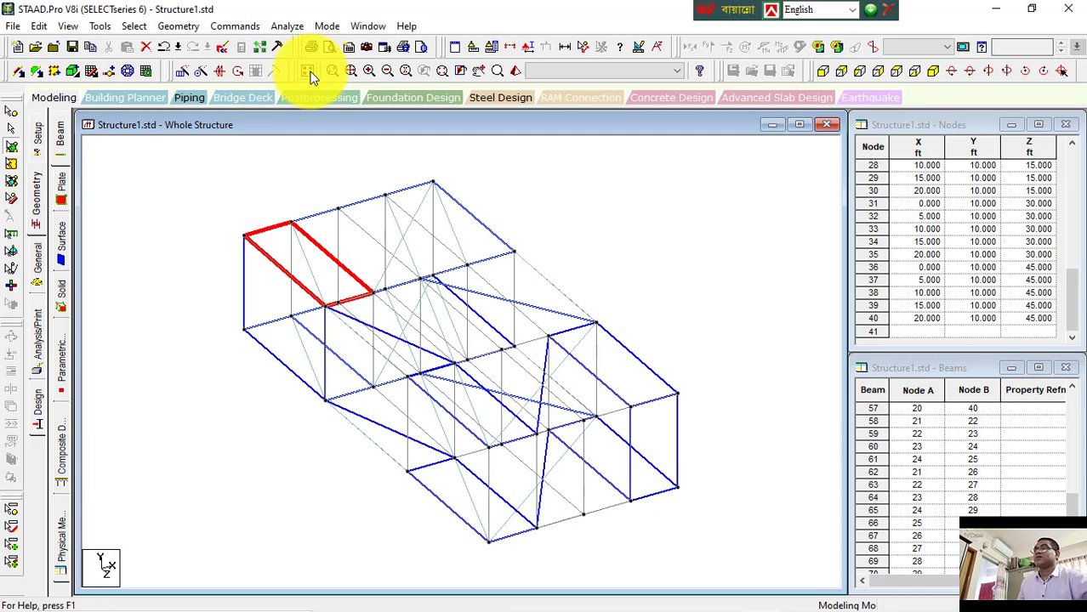
Step: Switch to the notes document and colour the 'Display Whole Structure' heading red
mouse_move(686, 595)
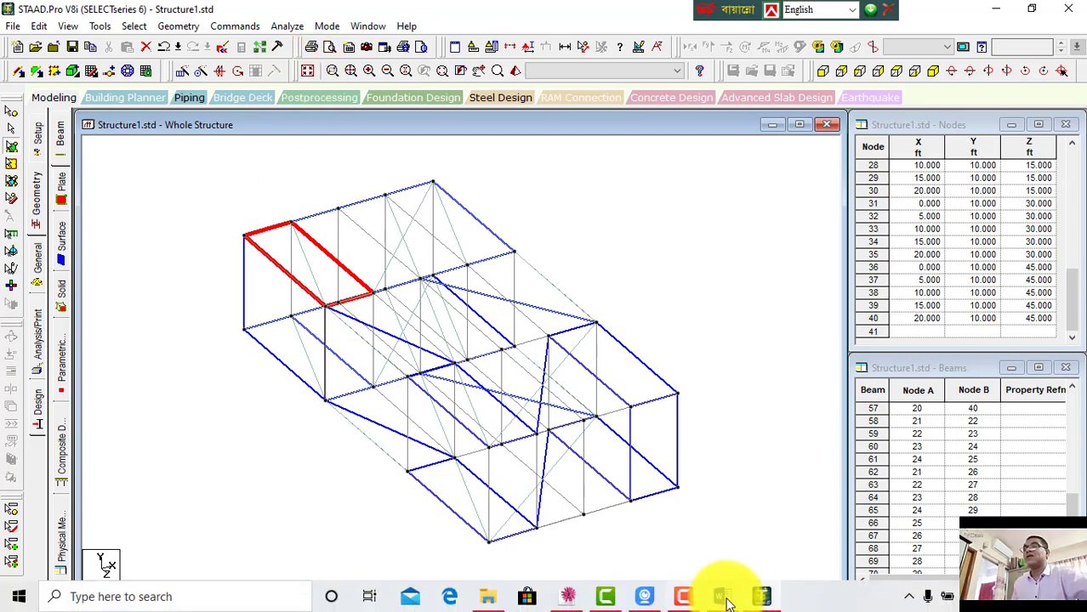
click(721, 600)
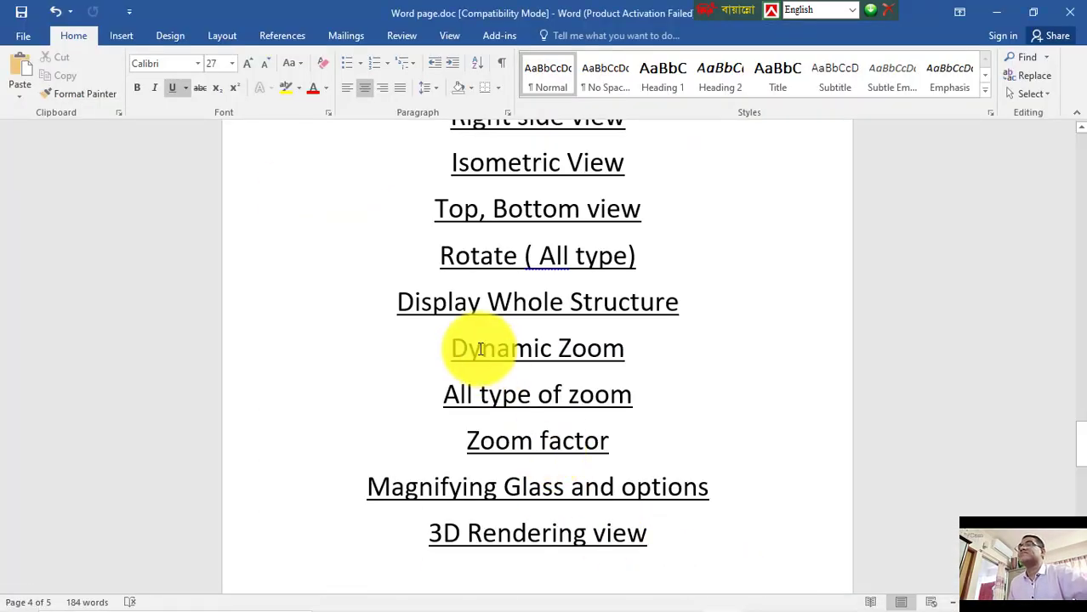
drag(394, 302, 696, 303)
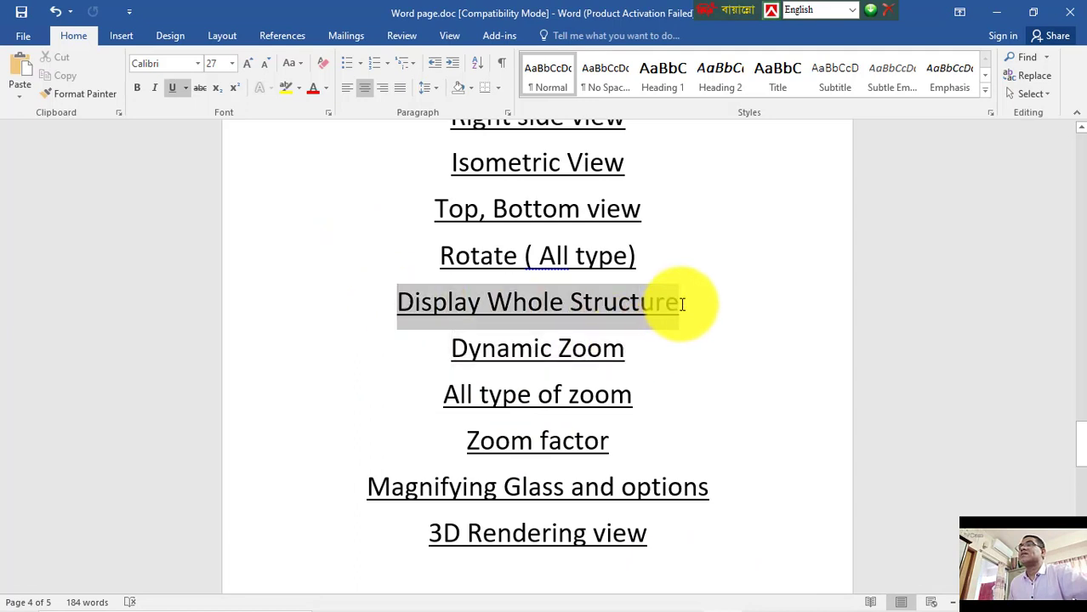
click(313, 88)
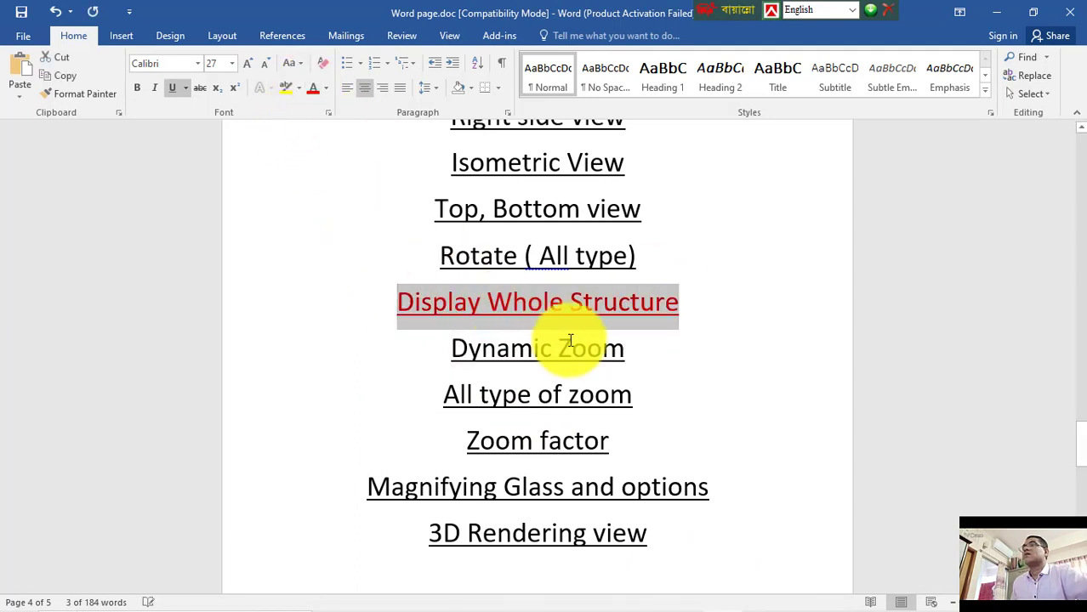
click(625, 347)
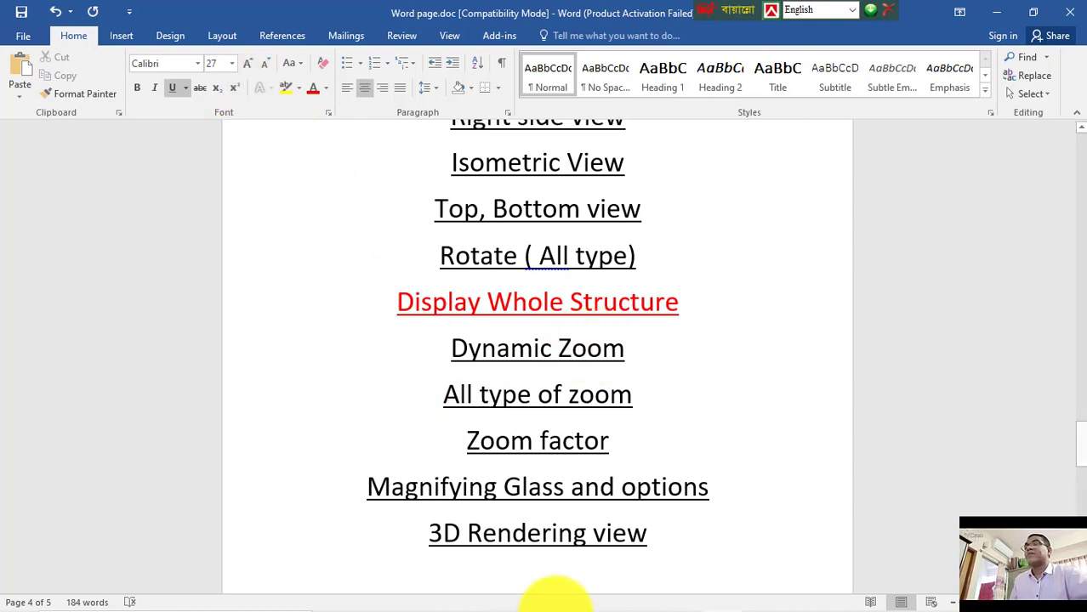
Step: Return to the model and zoom and pan in on the selected roof plate
mouse_move(557, 605)
click(760, 599)
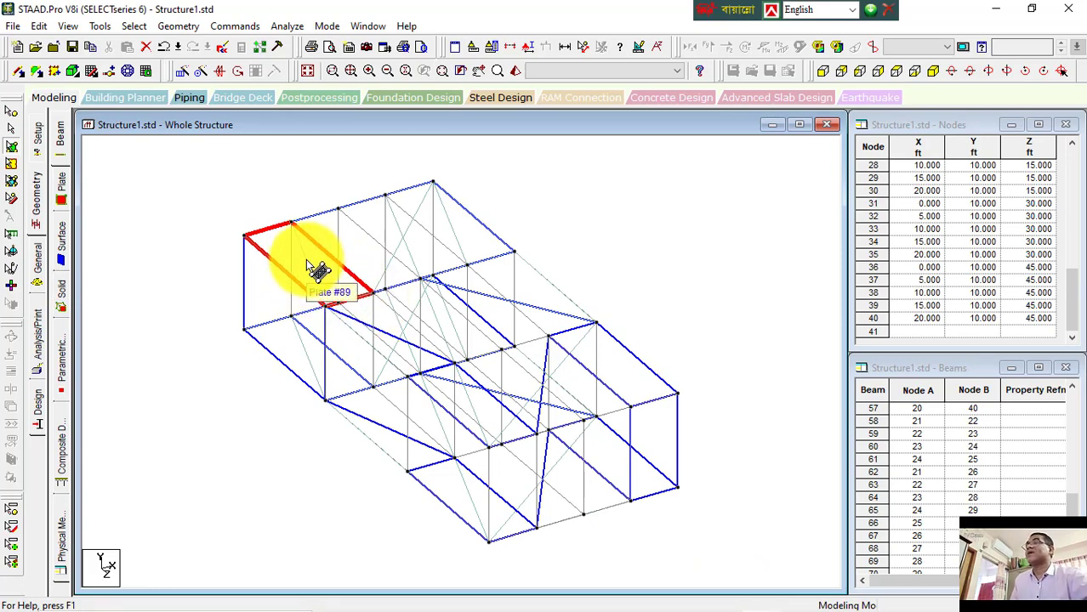
scroll(310, 251, up, 4)
scroll(348, 323, up, 2)
middle_drag(347, 299, 487, 357)
scroll(513, 344, up, 3)
scroll(496, 358, up, 2)
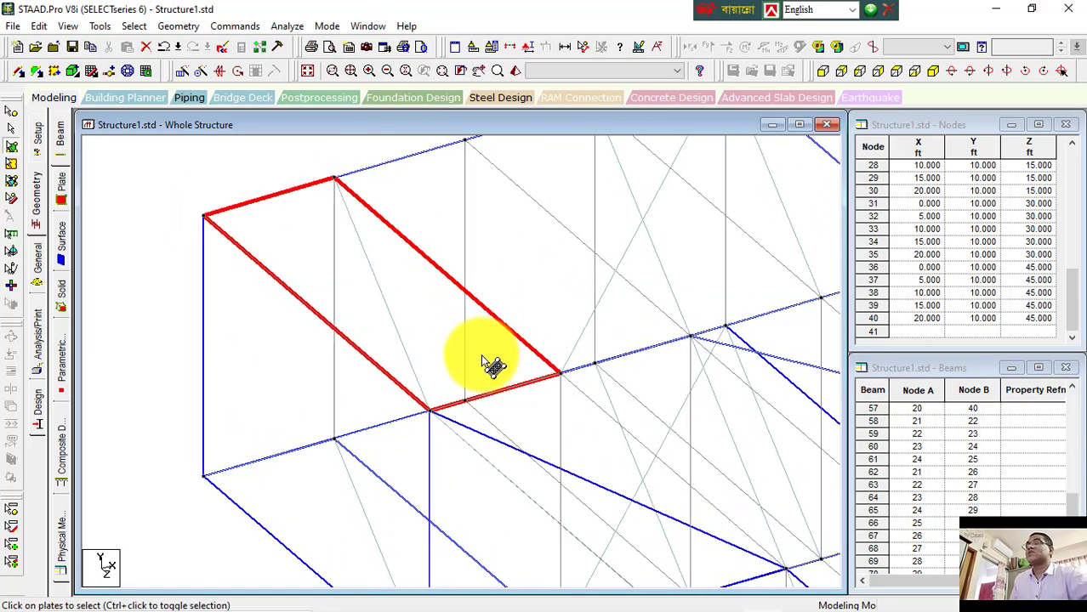
scroll(482, 362, up, 2)
scroll(482, 360, down, 6)
scroll(477, 361, up, 4)
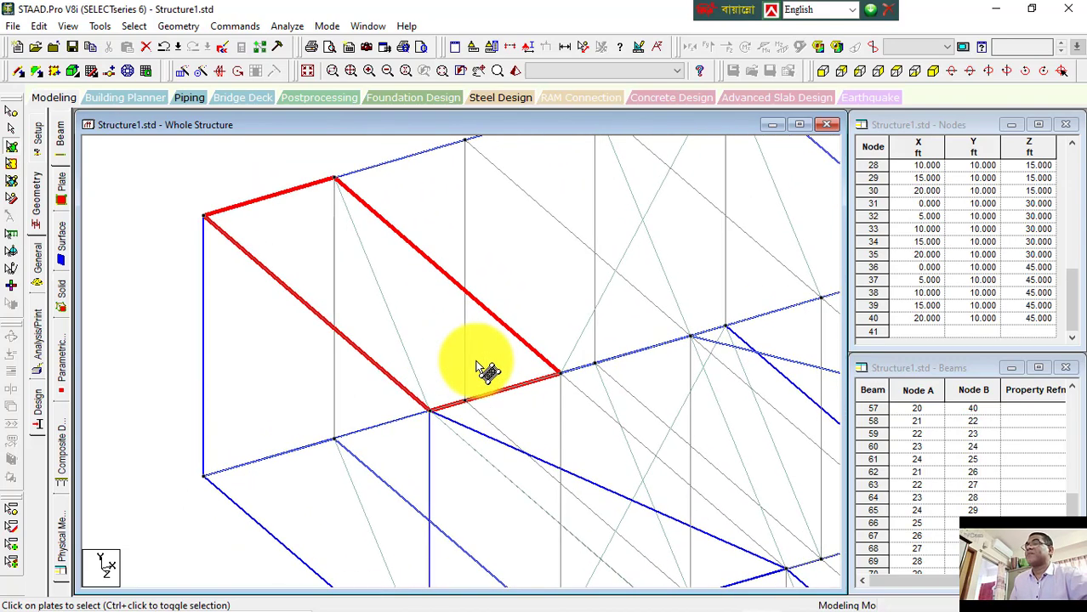
scroll(478, 368, down, 3)
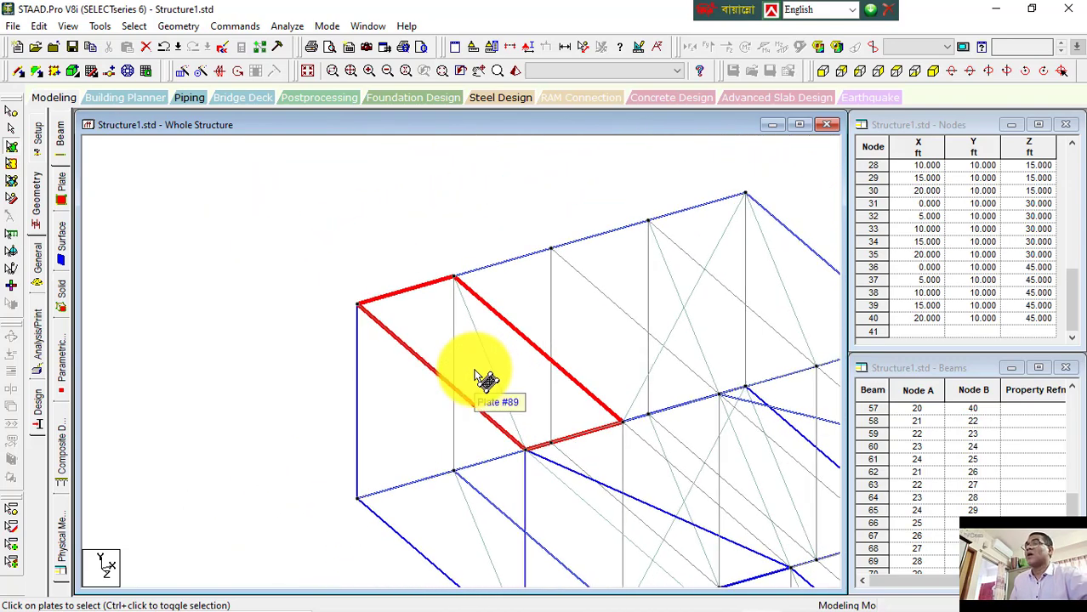
Step: Display a rectangular area around the roof's upper edge in a new zoom window
scroll(477, 376, up, 1)
middle_drag(464, 376, 353, 357)
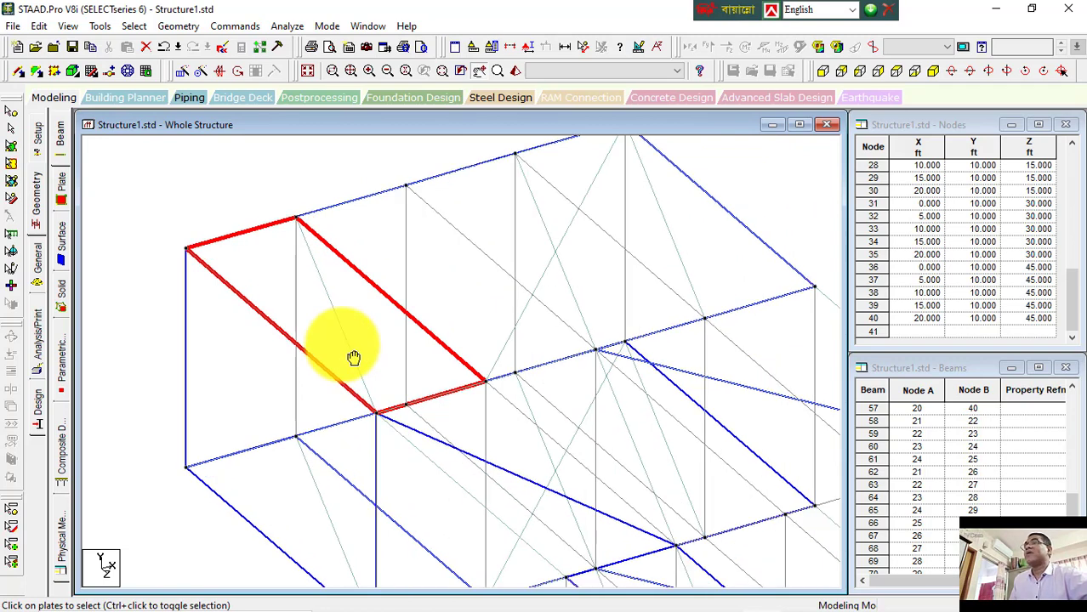
middle_drag(428, 360, 369, 407)
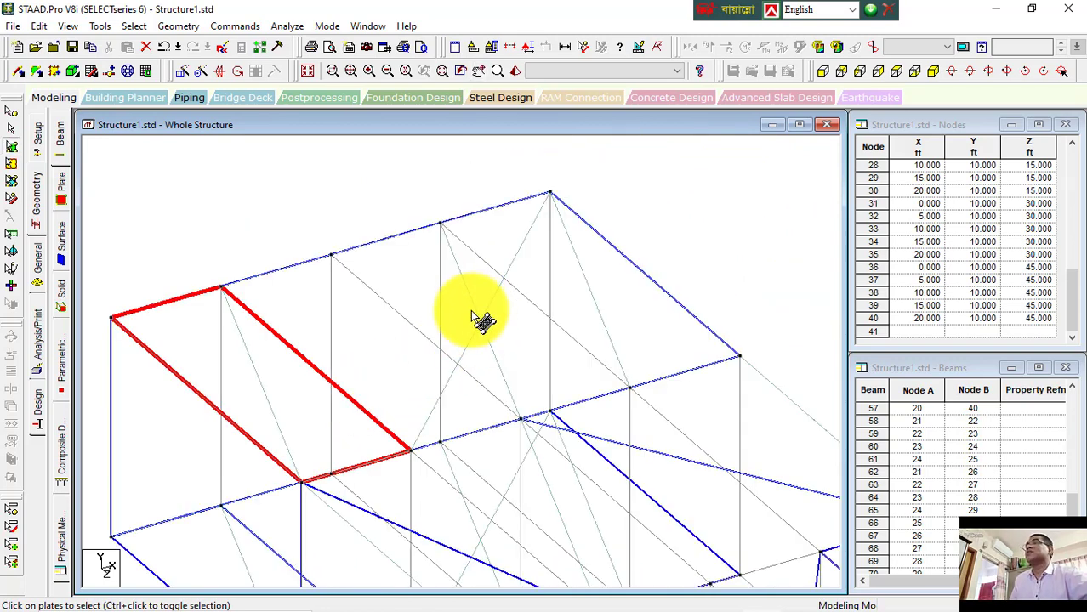
click(334, 75)
drag(428, 158, 761, 394)
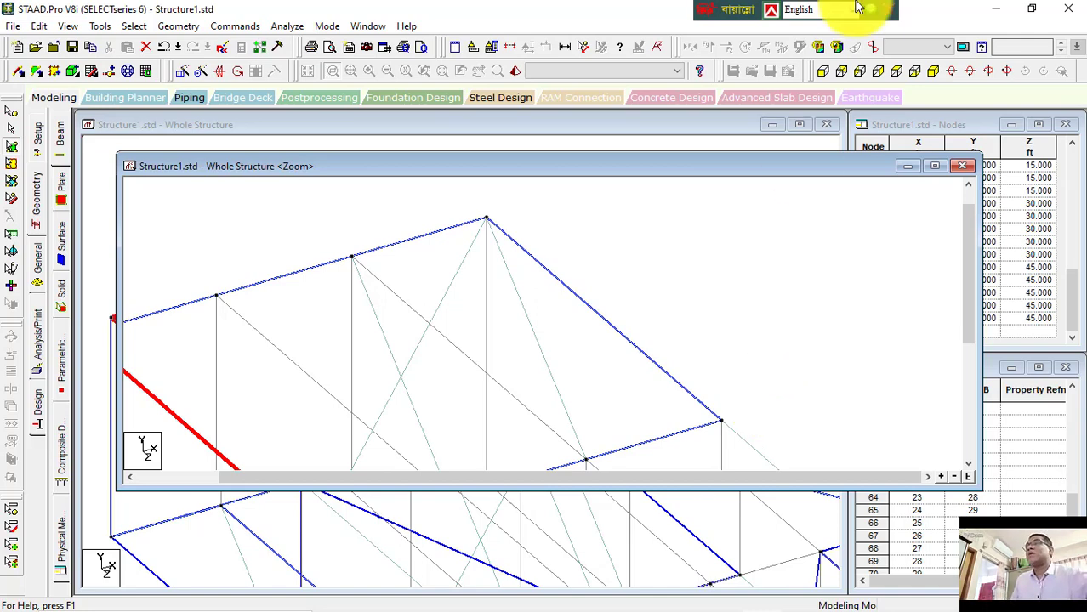
Step: Select the roof ridge beam inside the zoom window and close that window
click(432, 234)
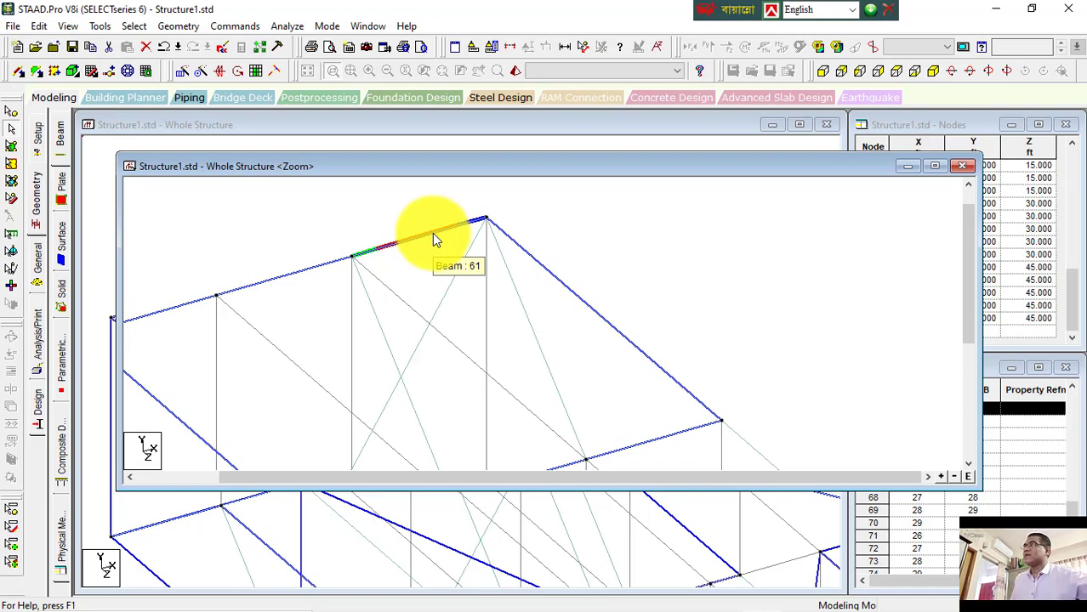
click(432, 233)
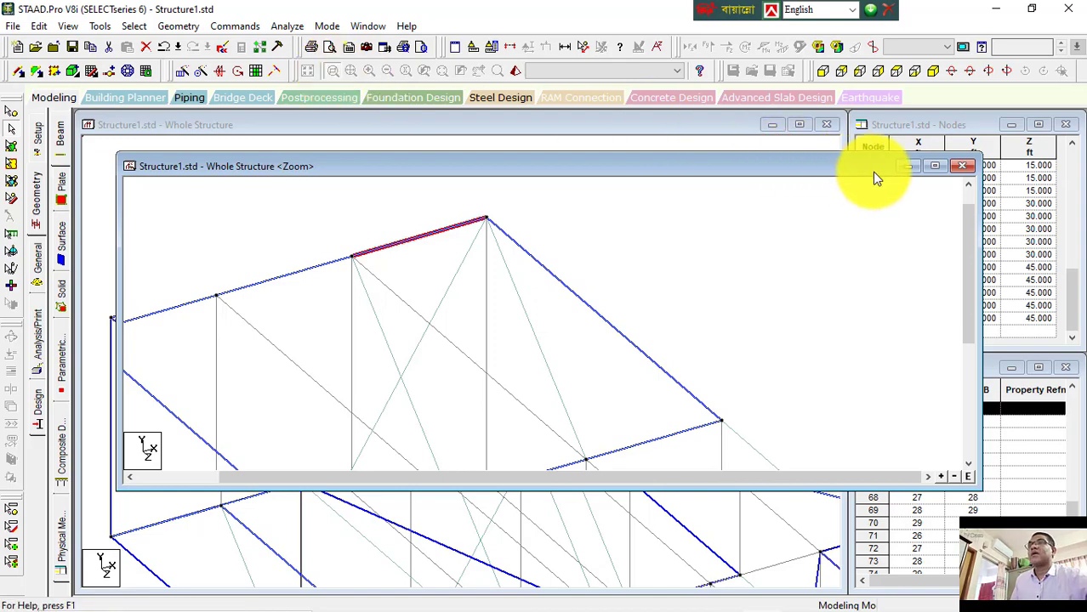
click(966, 166)
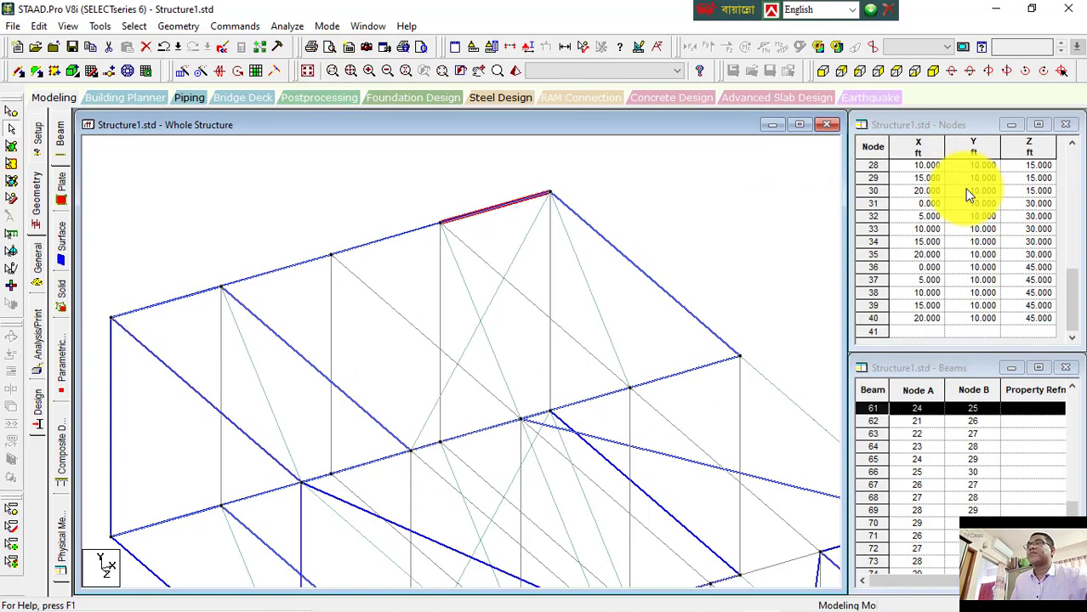
Step: Fit the structure to the window extents, try mouse-wheel zooming, and fit the structure again
click(349, 72)
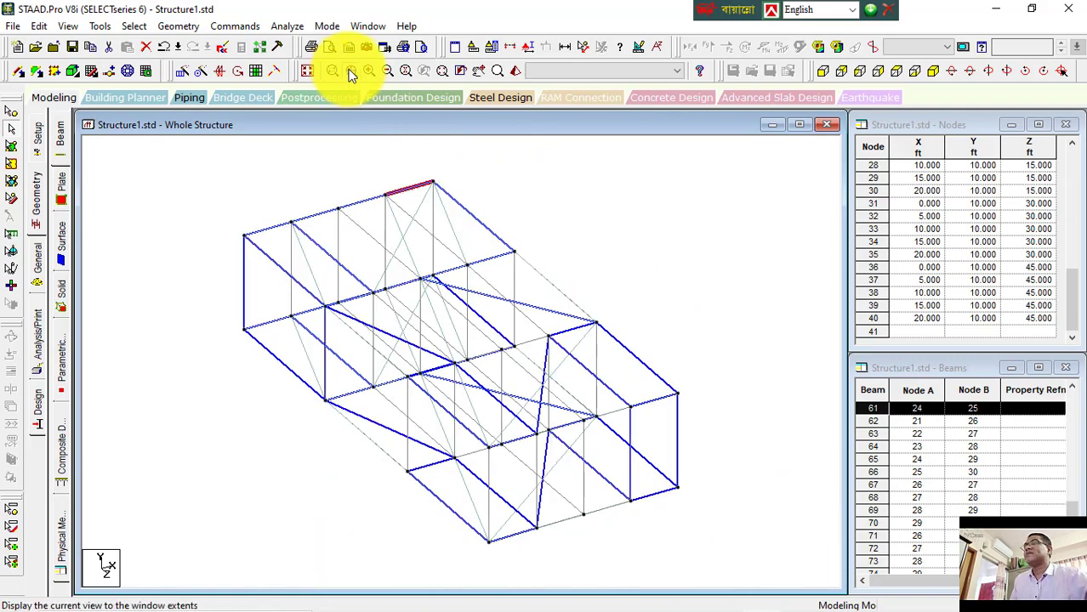
scroll(416, 247, up, 5)
scroll(402, 239, up, 5)
scroll(368, 243, down, 3)
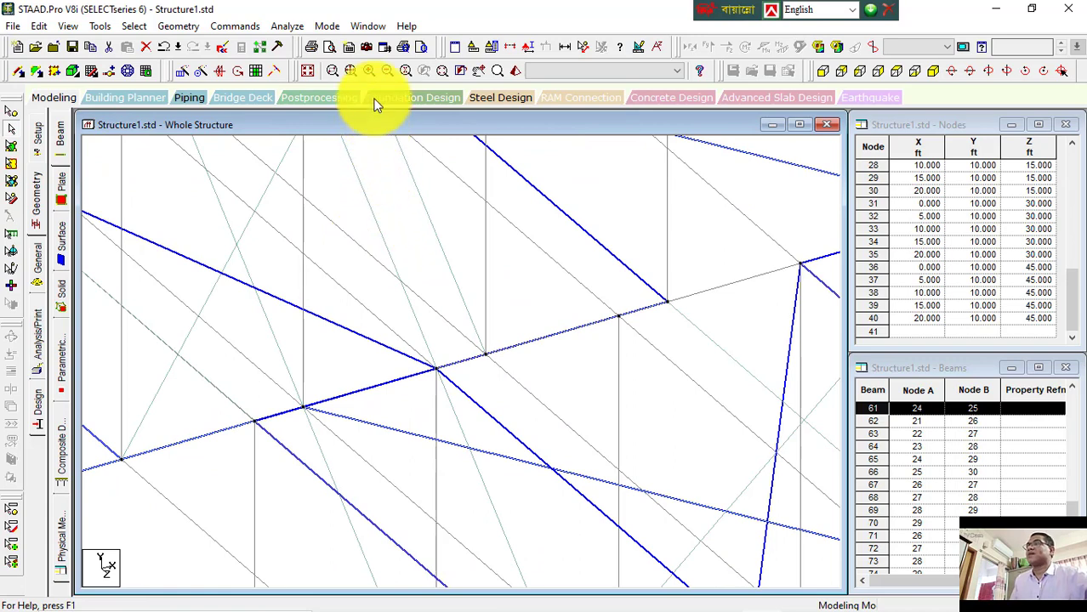
click(353, 73)
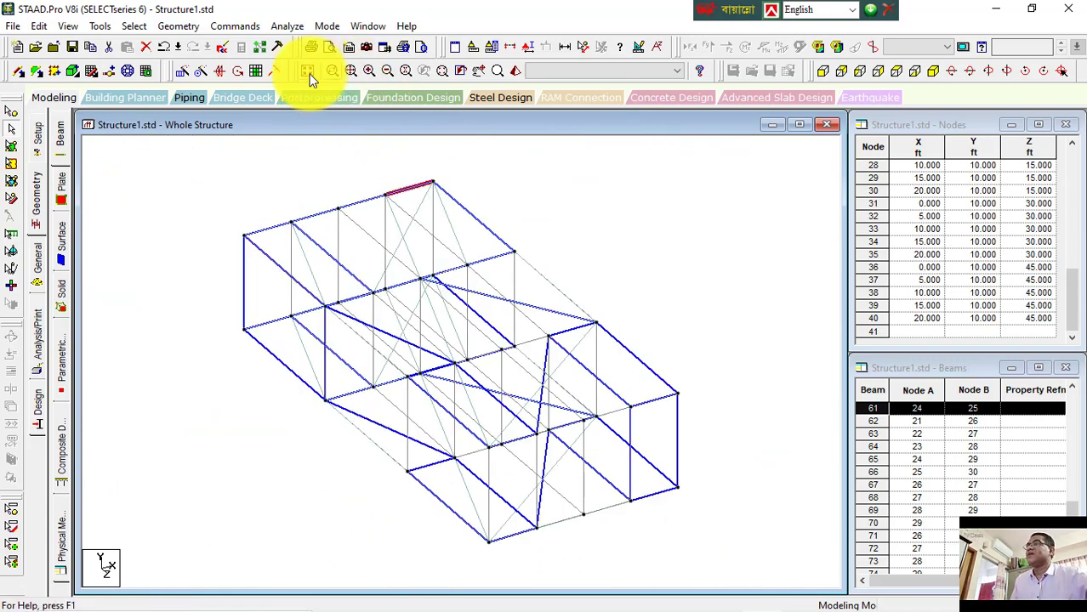
Step: Zoom in on the structure step by step, then zoom back out step by step
click(368, 72)
click(367, 71)
click(368, 71)
click(368, 71)
click(370, 72)
click(370, 71)
click(368, 71)
click(368, 70)
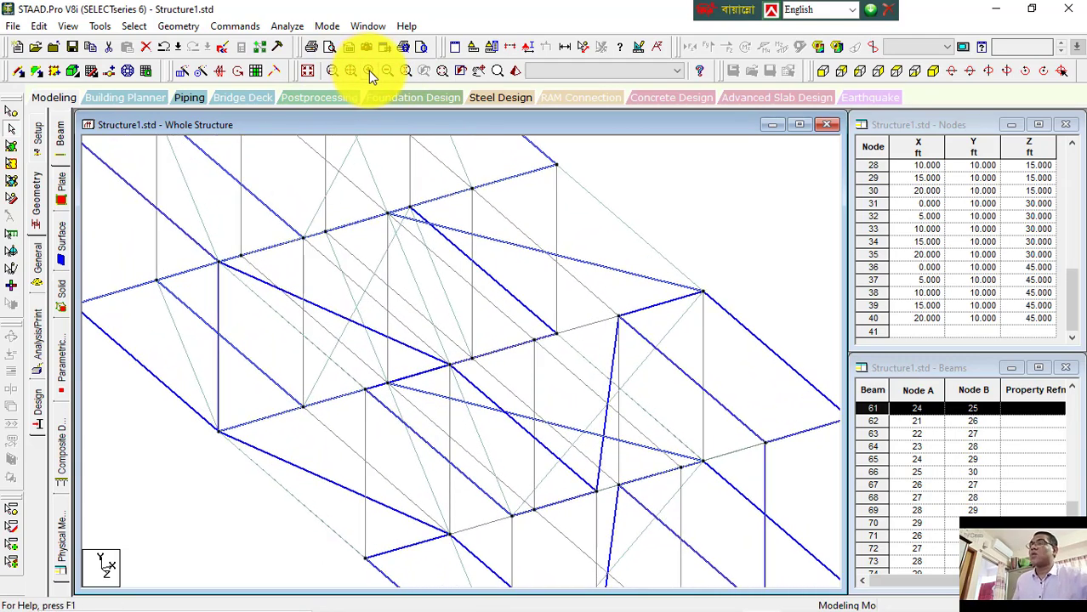
click(368, 70)
click(368, 71)
click(368, 70)
click(368, 71)
click(388, 74)
click(388, 75)
click(388, 75)
click(388, 75)
click(388, 75)
click(388, 75)
click(387, 75)
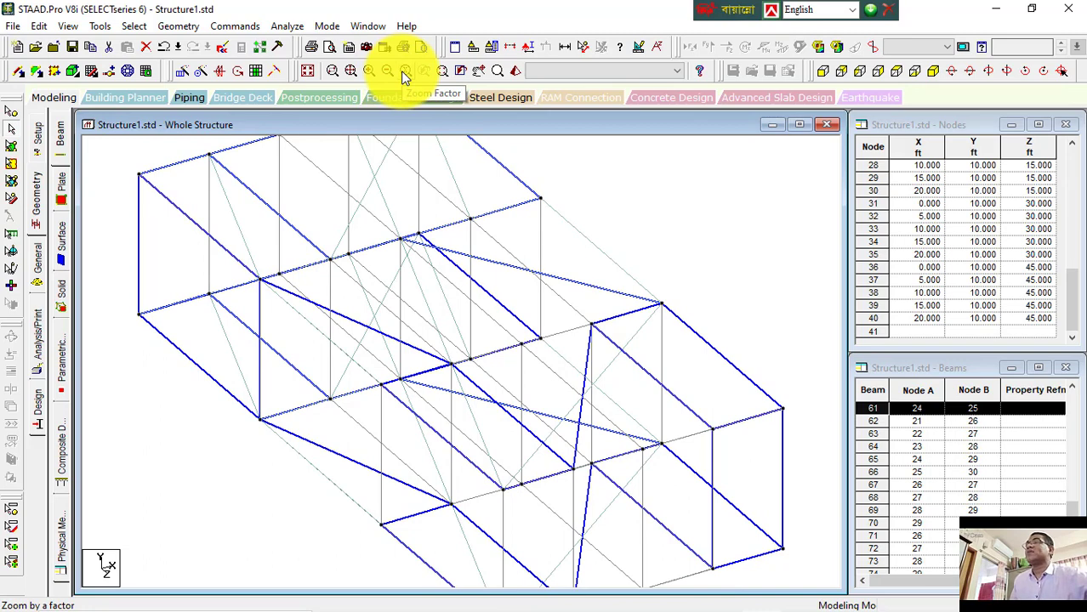
Step: Zoom by a factor, raising the zoom factor two steps in the Zoom Factor dialog
click(404, 74)
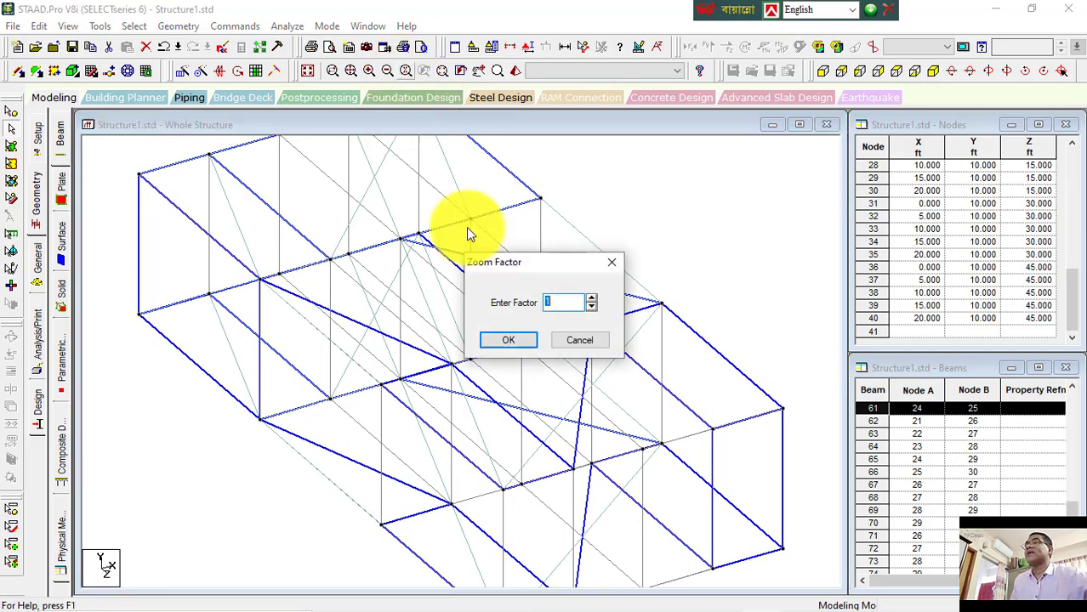
click(593, 298)
click(593, 299)
click(592, 298)
click(510, 342)
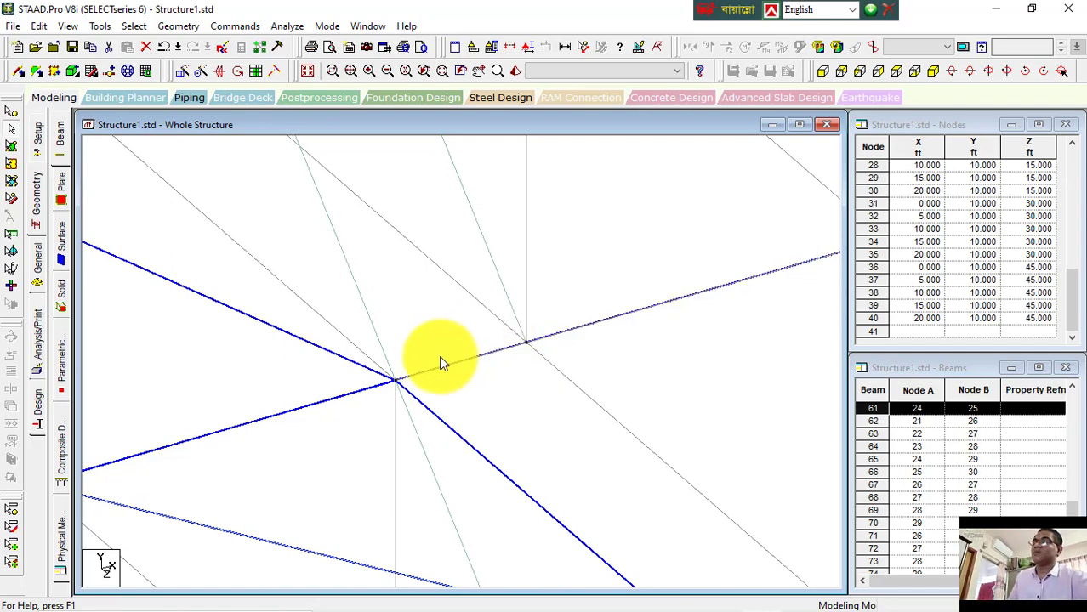
Step: Activate the zoom window tool, zoom with the wheel, and display the whole structure again
click(444, 75)
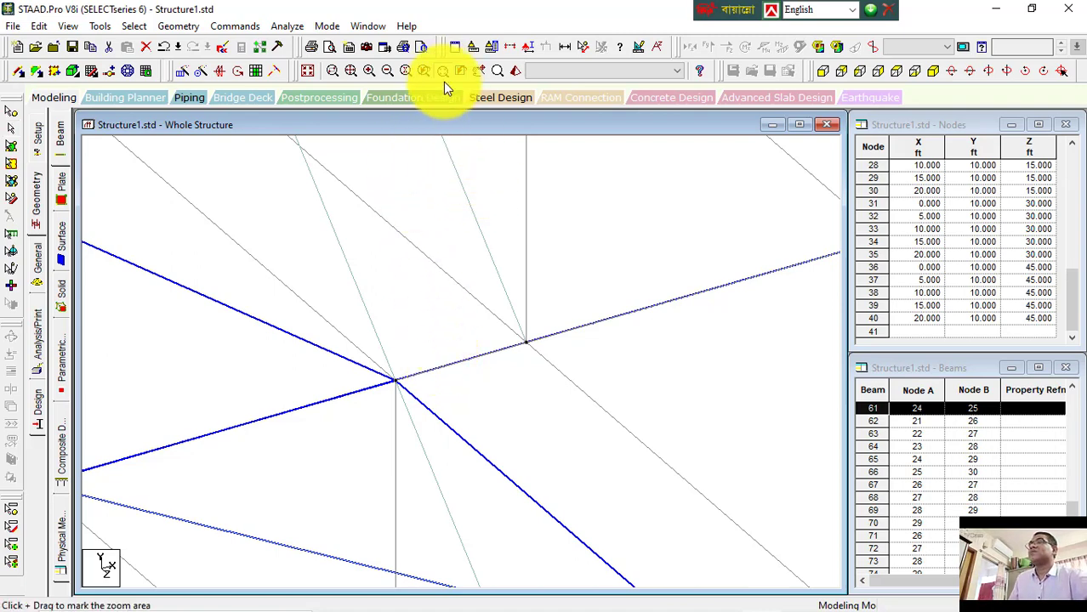
click(442, 74)
scroll(447, 476, down, 6)
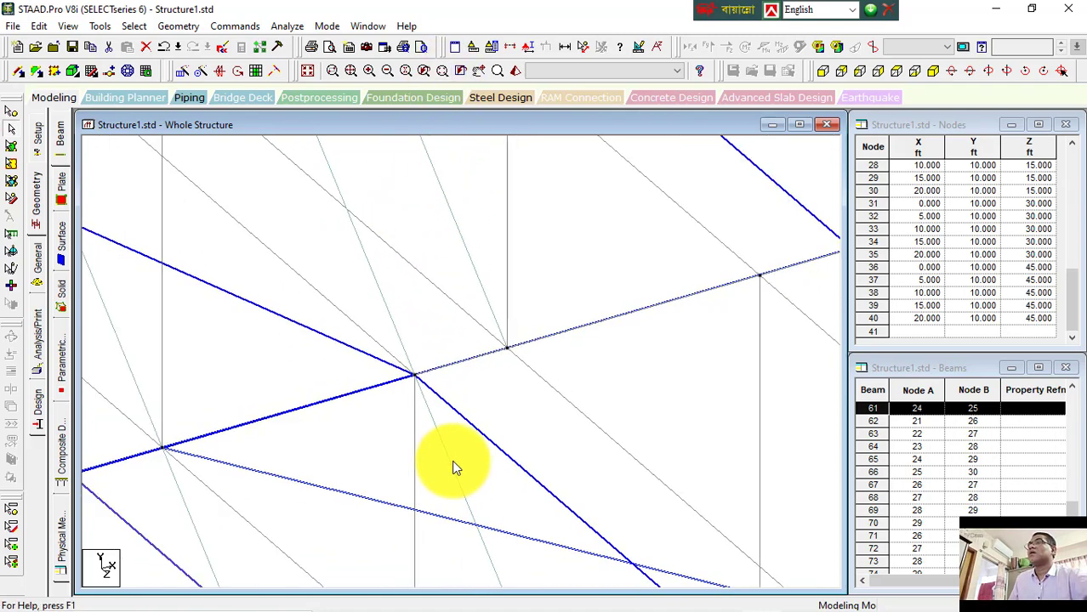
scroll(459, 418, down, 8)
scroll(470, 330, up, 10)
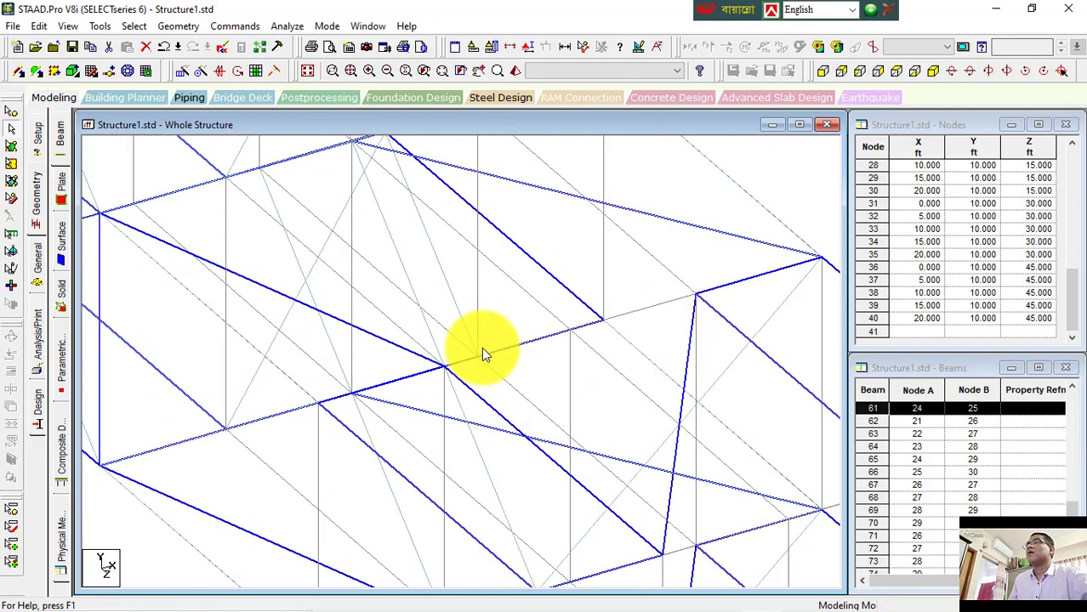
scroll(474, 350, up, 6)
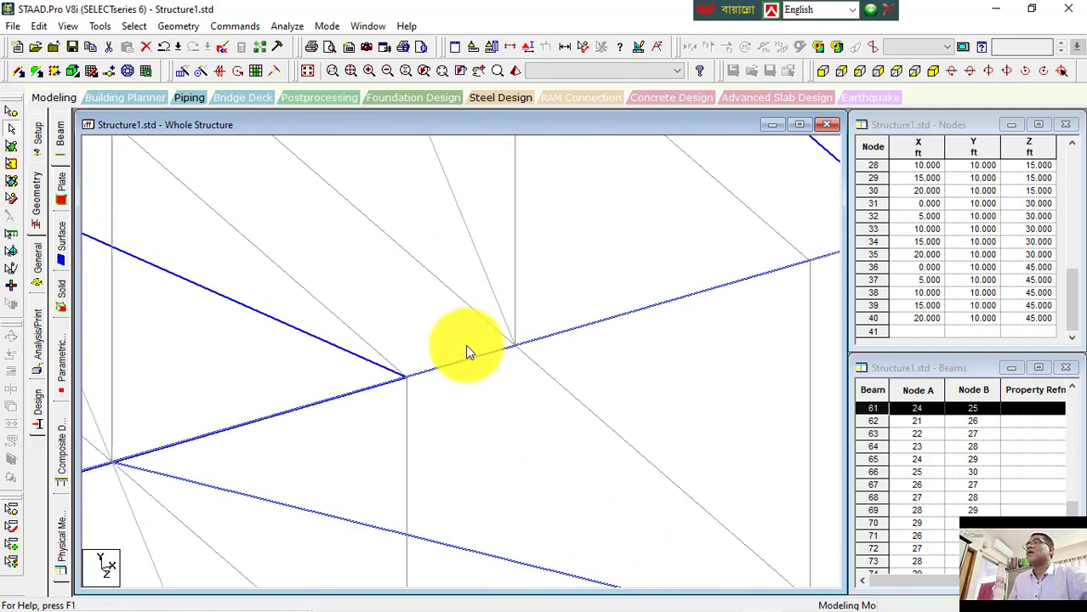
click(352, 73)
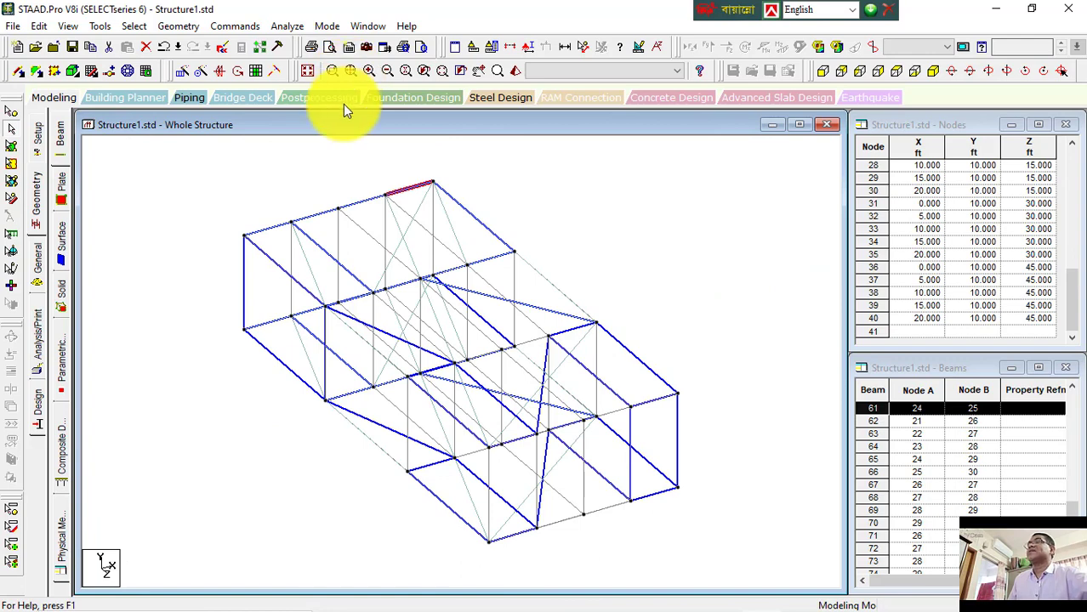
Step: Zoom into a small window drawn near the roof ridge beam, then display the whole structure
click(441, 74)
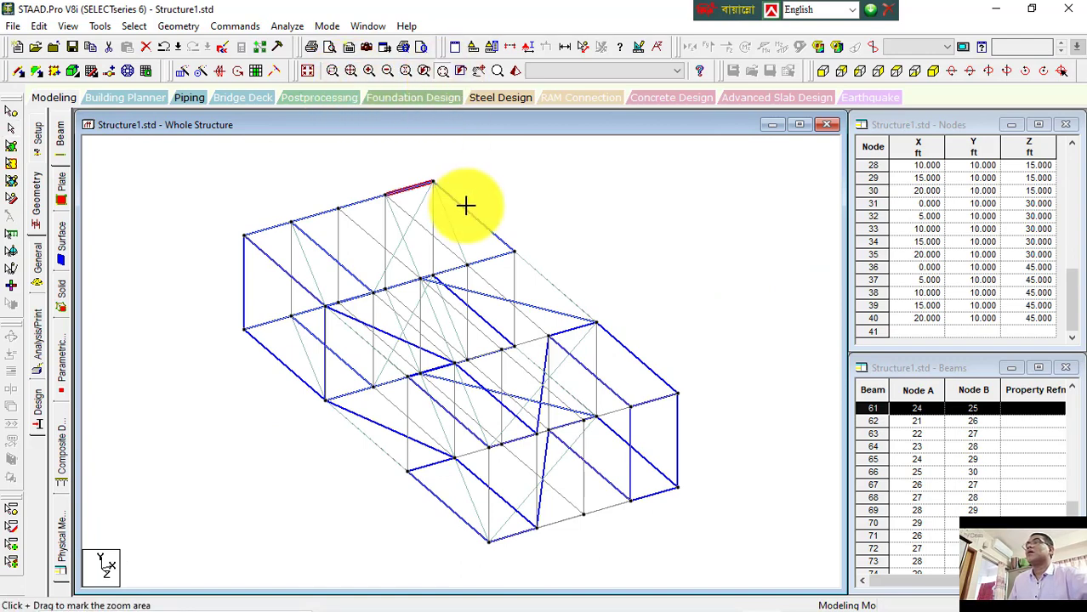
drag(379, 188, 412, 228)
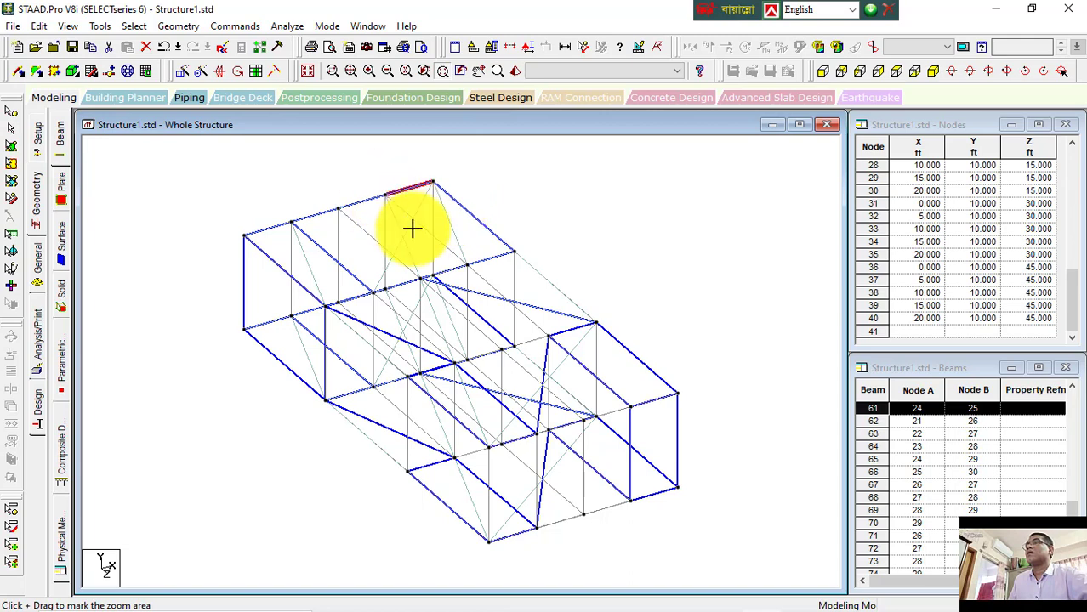
click(349, 72)
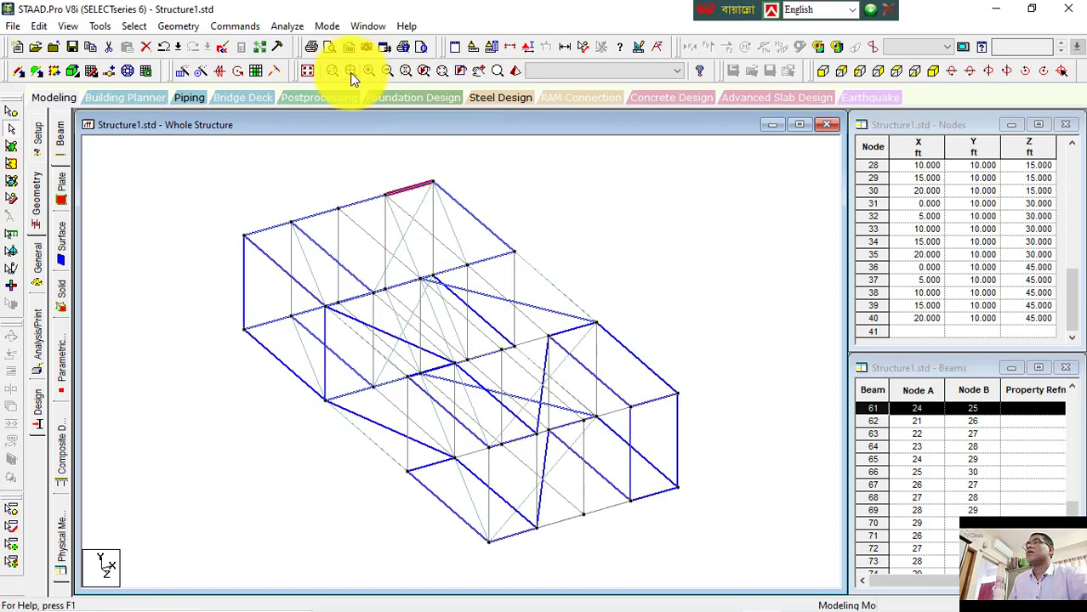
Step: Restore the previous selection, pick a roof edge beam, and restore the previous plate selection again
click(457, 74)
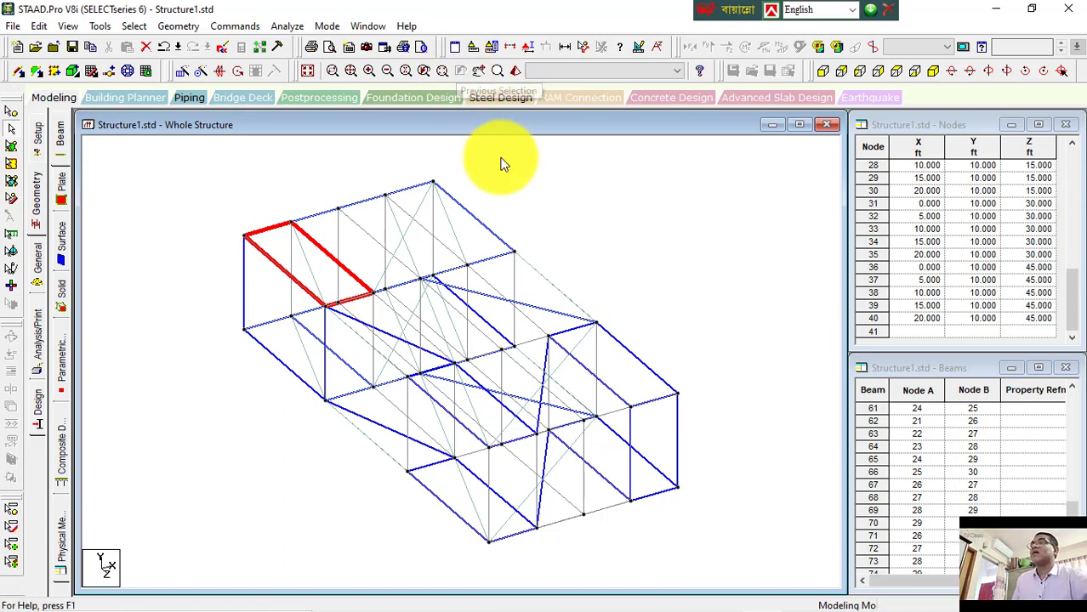
click(446, 201)
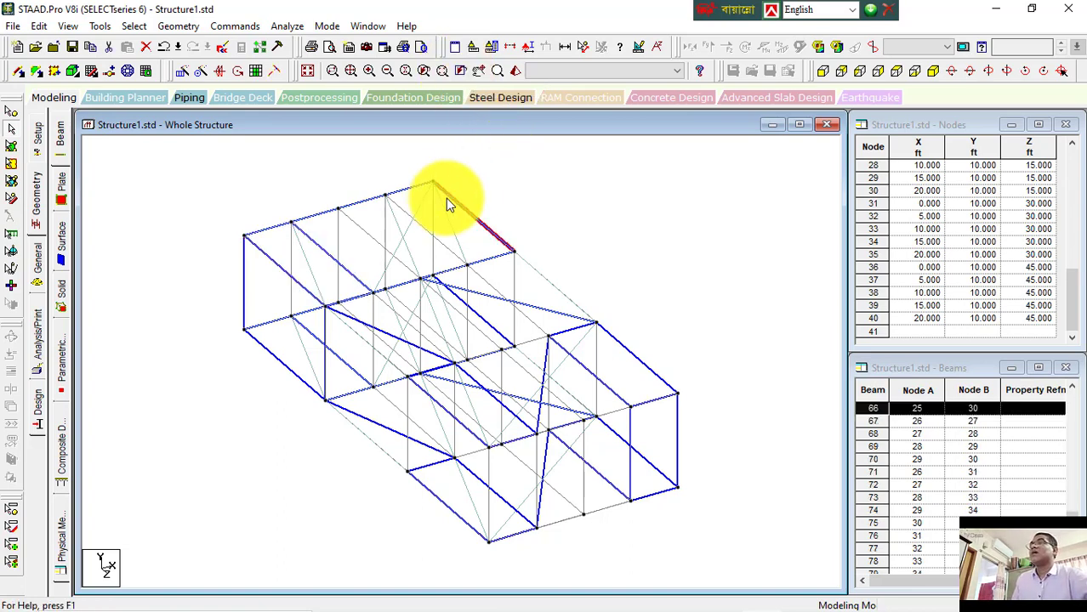
click(466, 73)
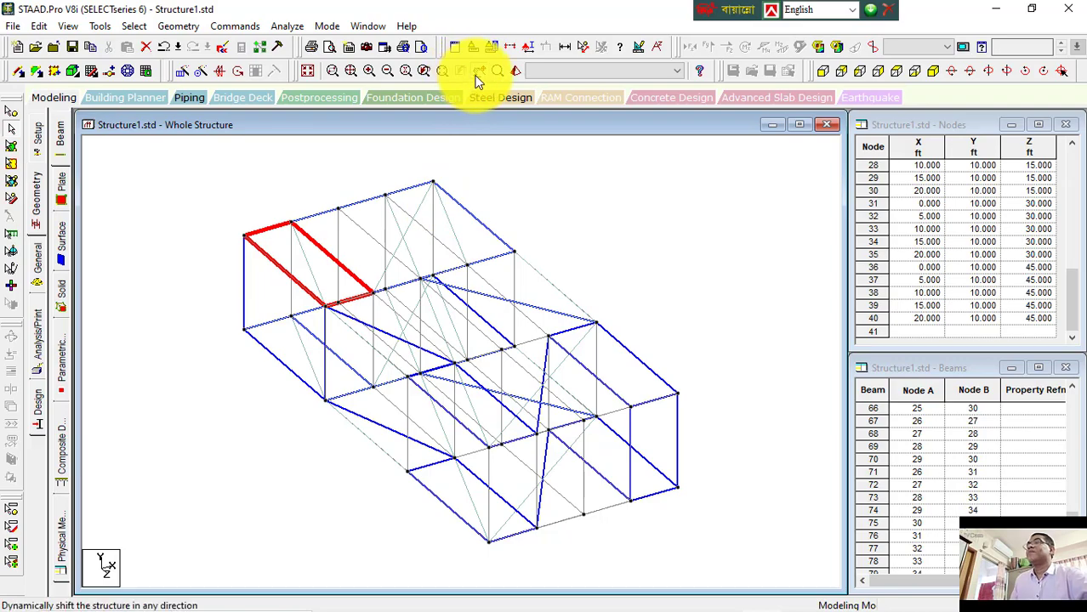
Step: Dynamically pan the structure out of view and back into the window
click(474, 74)
drag(509, 267, 124, 279)
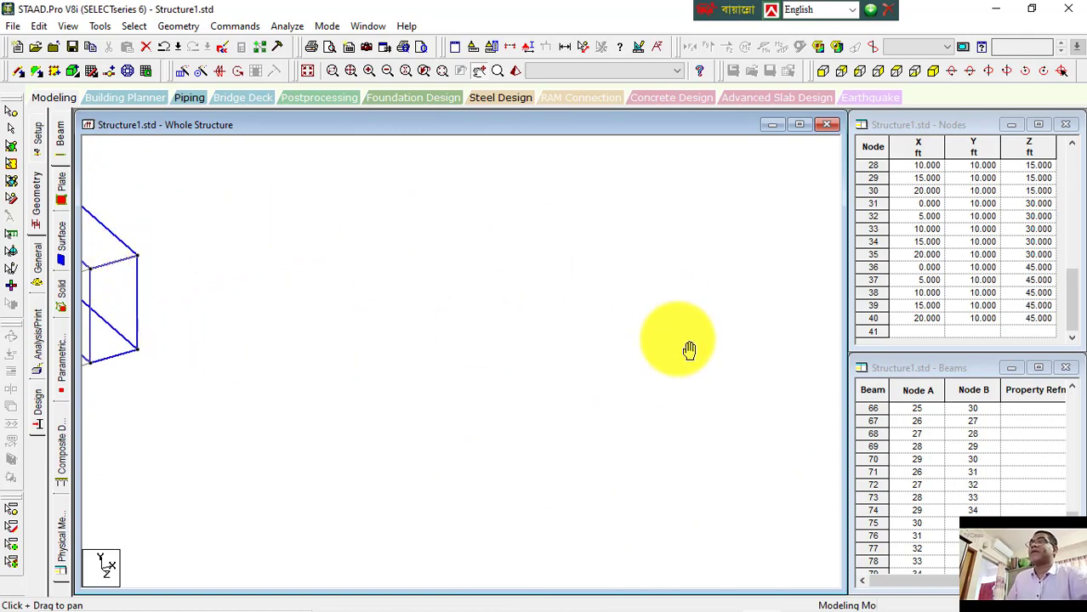
drag(138, 327, 659, 432)
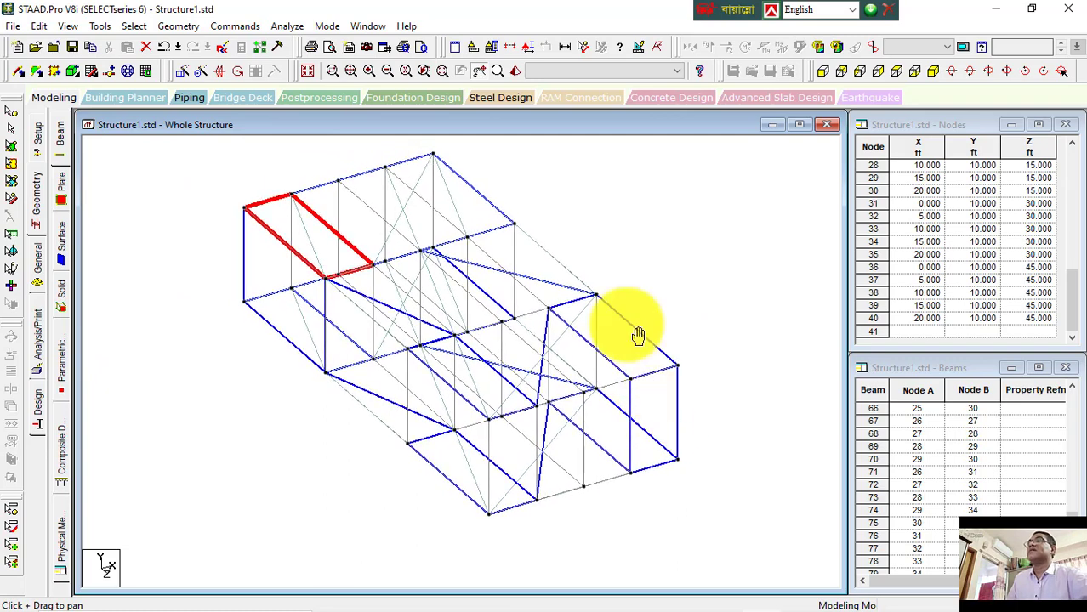
Step: Open a 3D rendered view of the selected roof plate, zoom and rotate it, then close it
click(515, 72)
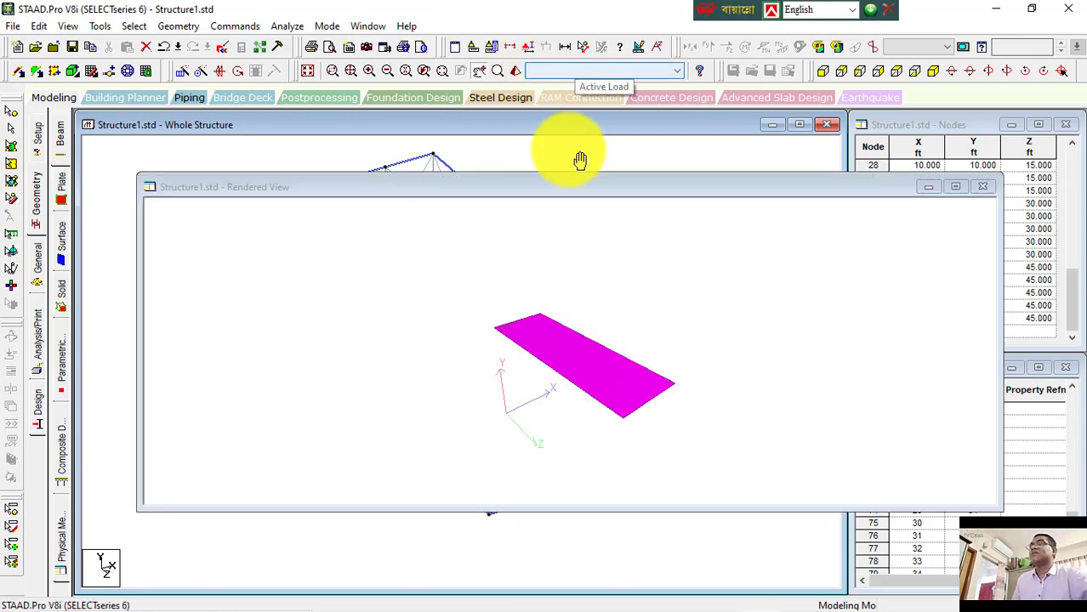
scroll(612, 389, up, 8)
drag(611, 392, 653, 449)
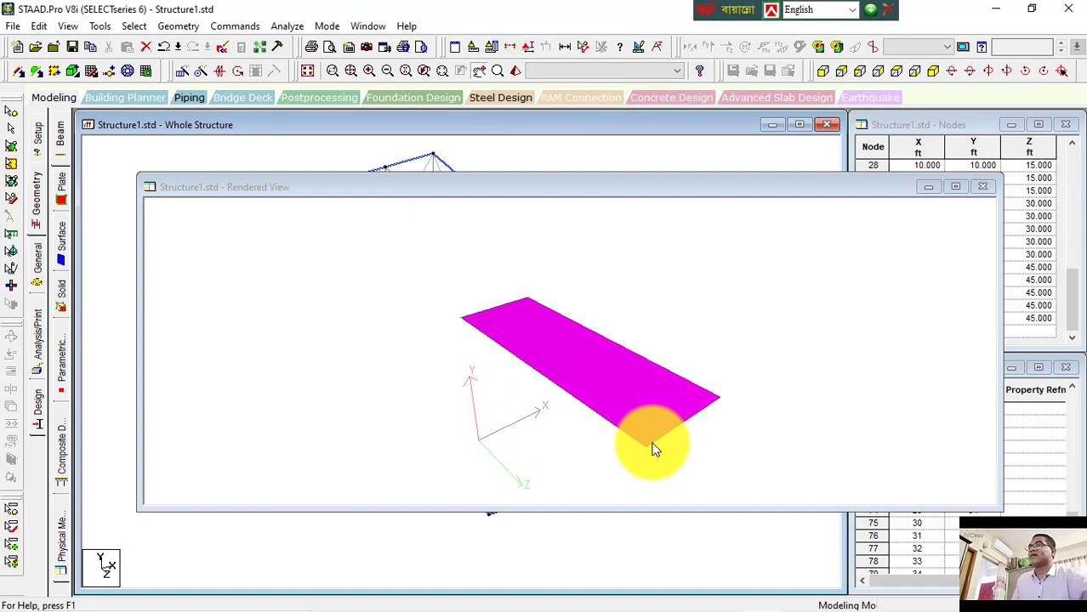
click(983, 186)
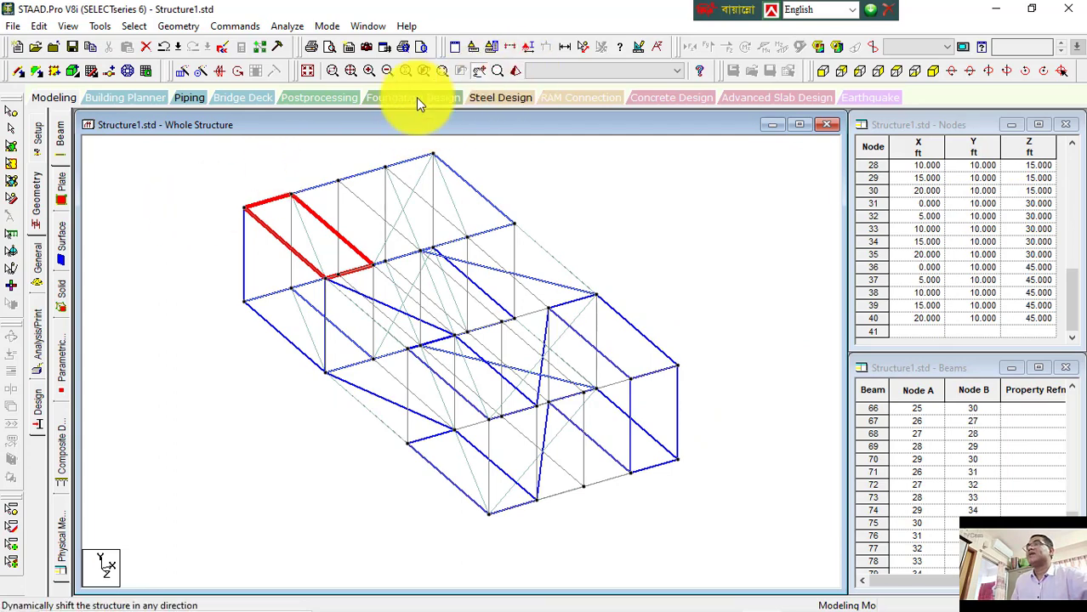
Step: Clear the selection and open a 3D rendered view of the whole structure, zooming and rotating it
click(126, 163)
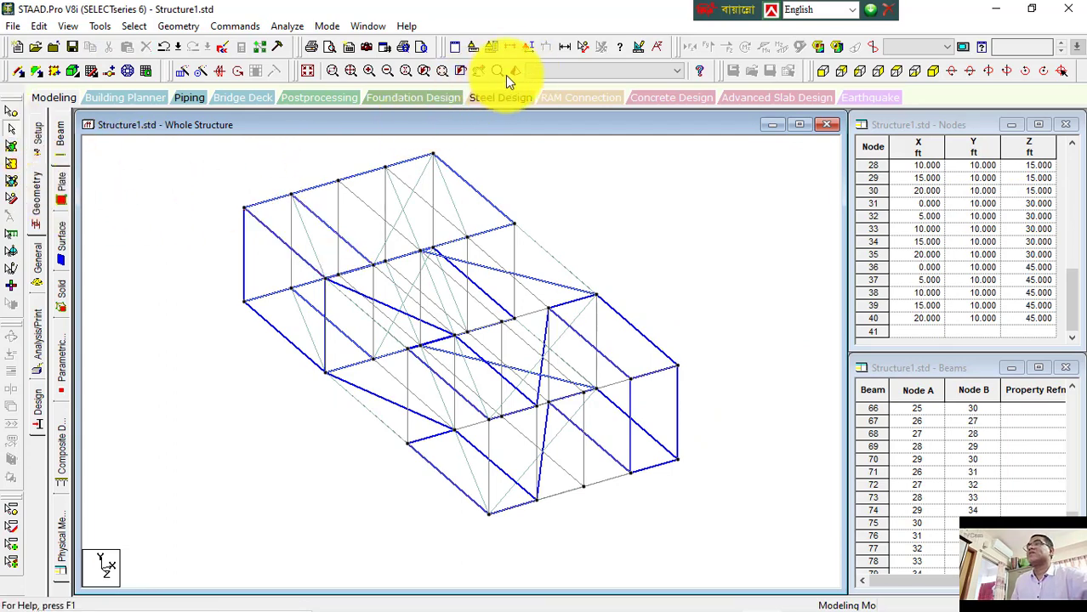
click(516, 71)
scroll(666, 409, up, 8)
drag(659, 406, 698, 372)
drag(662, 422, 621, 428)
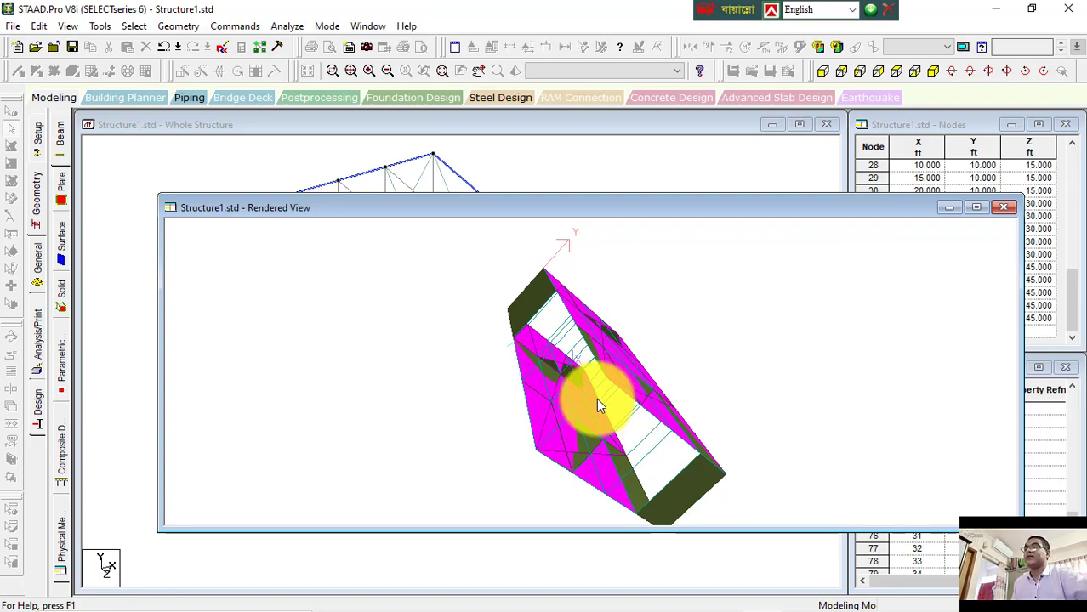
drag(599, 390, 663, 294)
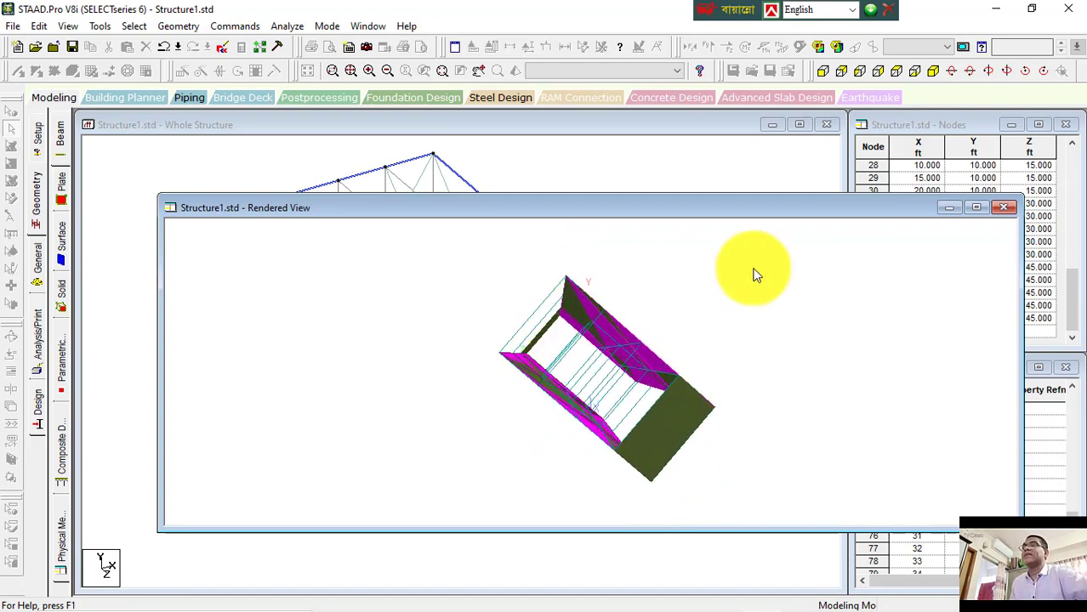
Step: Close the rendered view without auto-saving and switch to the Word notes document
click(1000, 208)
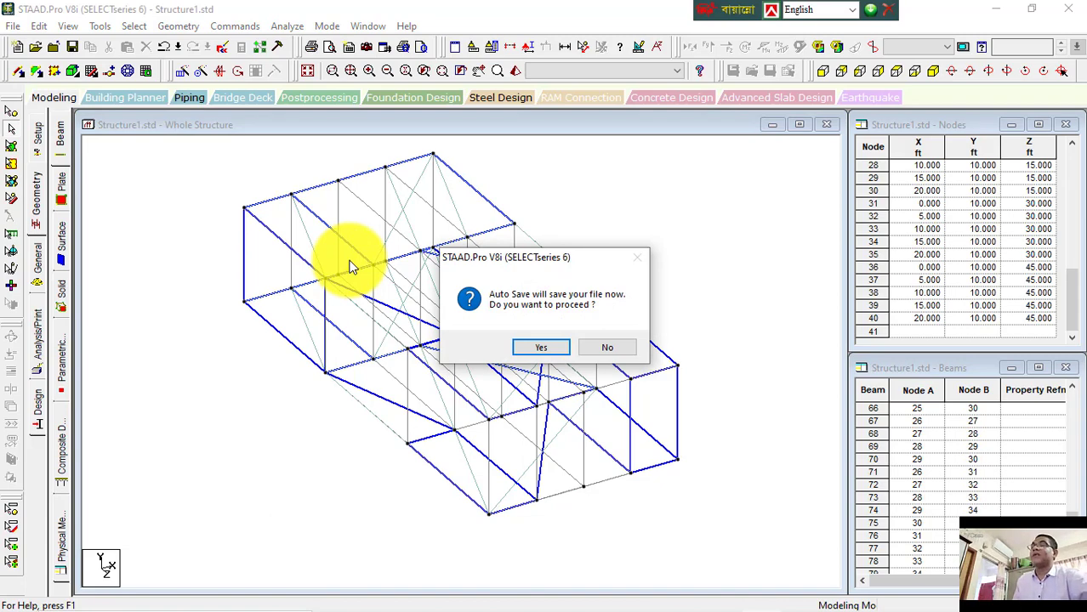
click(594, 347)
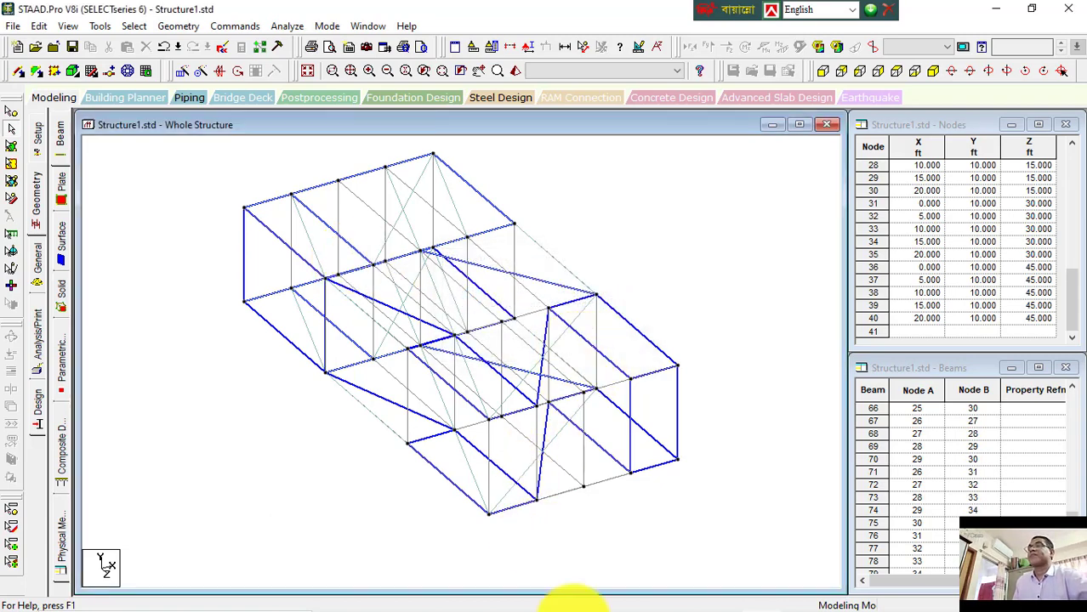
click(721, 596)
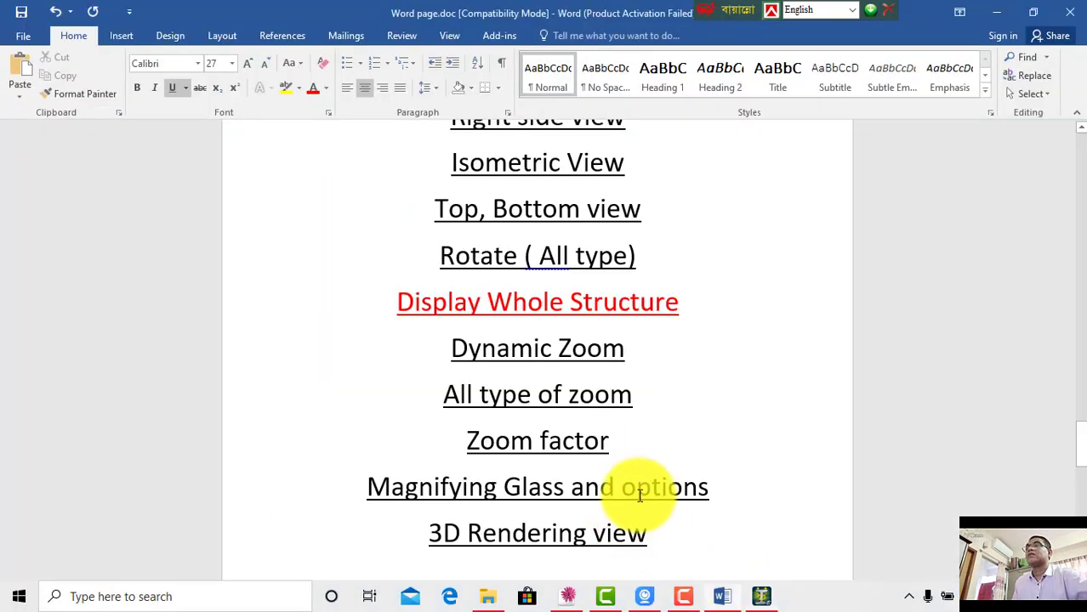
Step: Return to the STAAD model and magnify the structure's right corner node with the magnifying glass
scroll(546, 413, down, 5)
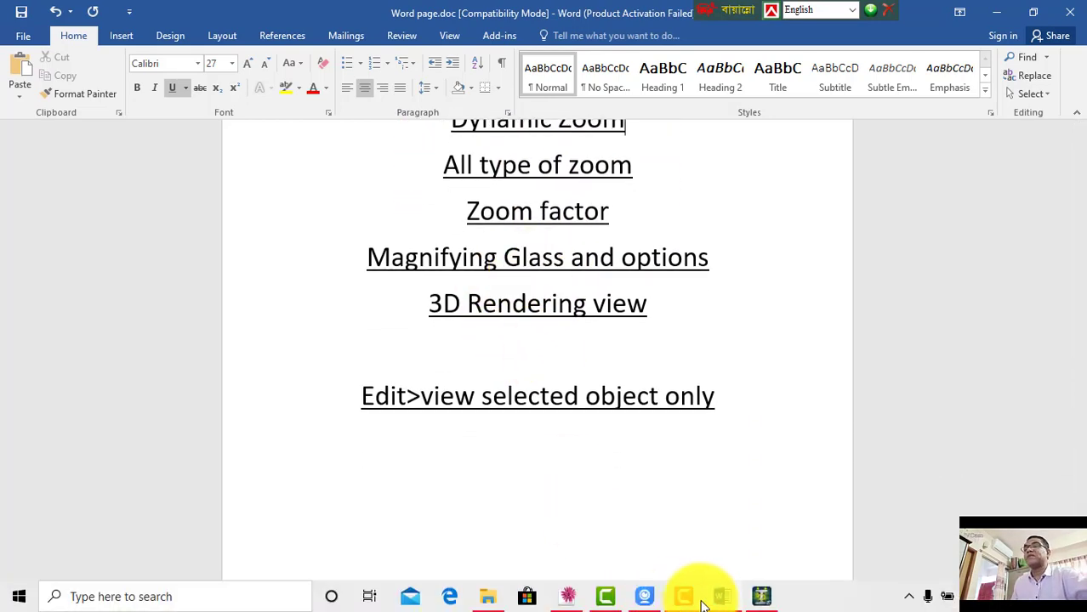
click(770, 602)
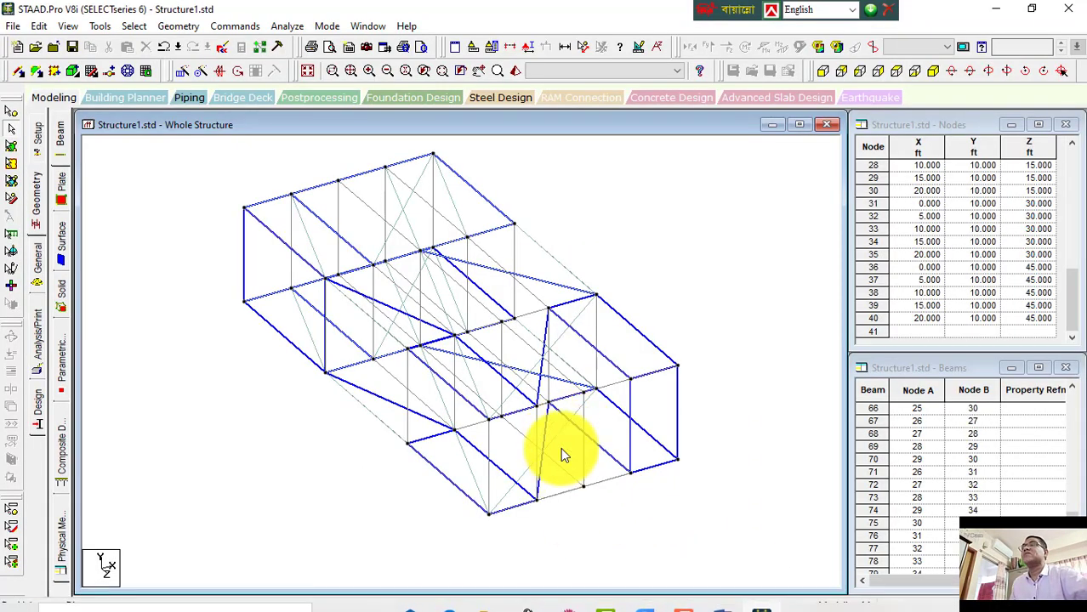
click(499, 72)
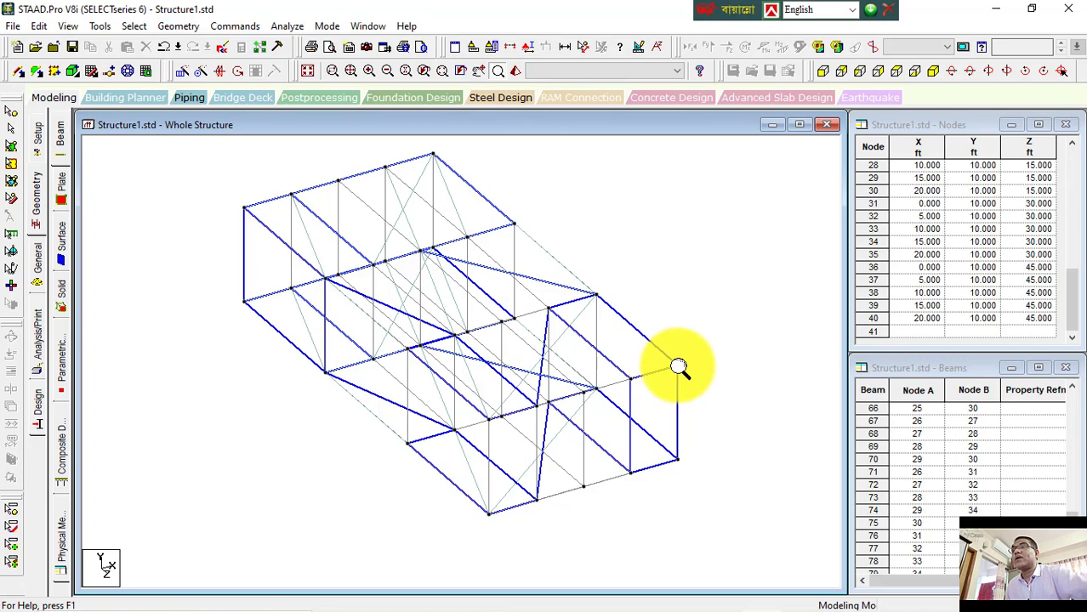
click(677, 365)
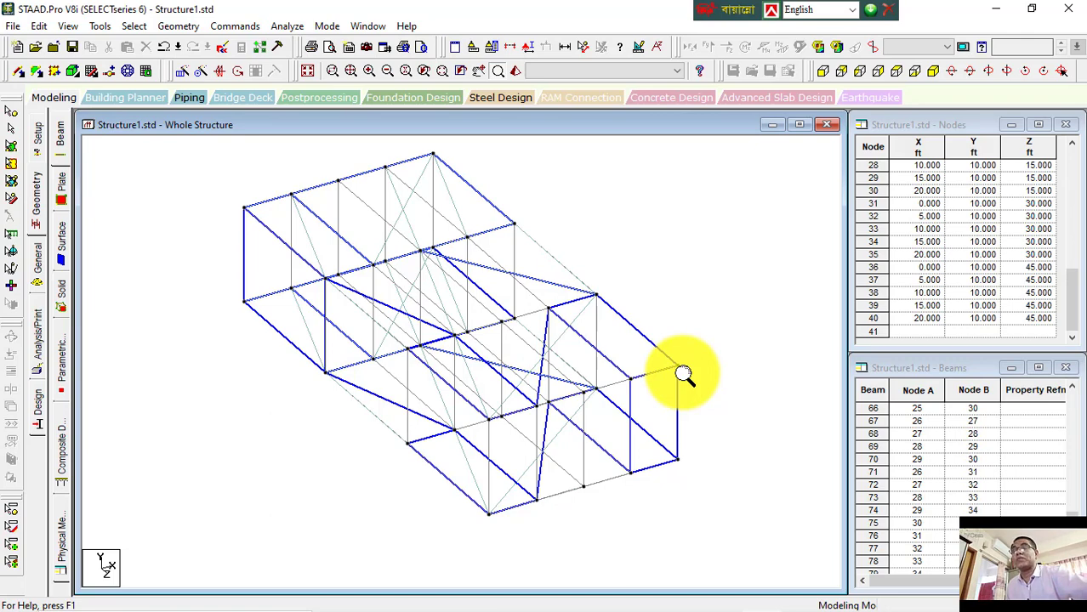
drag(677, 368, 677, 367)
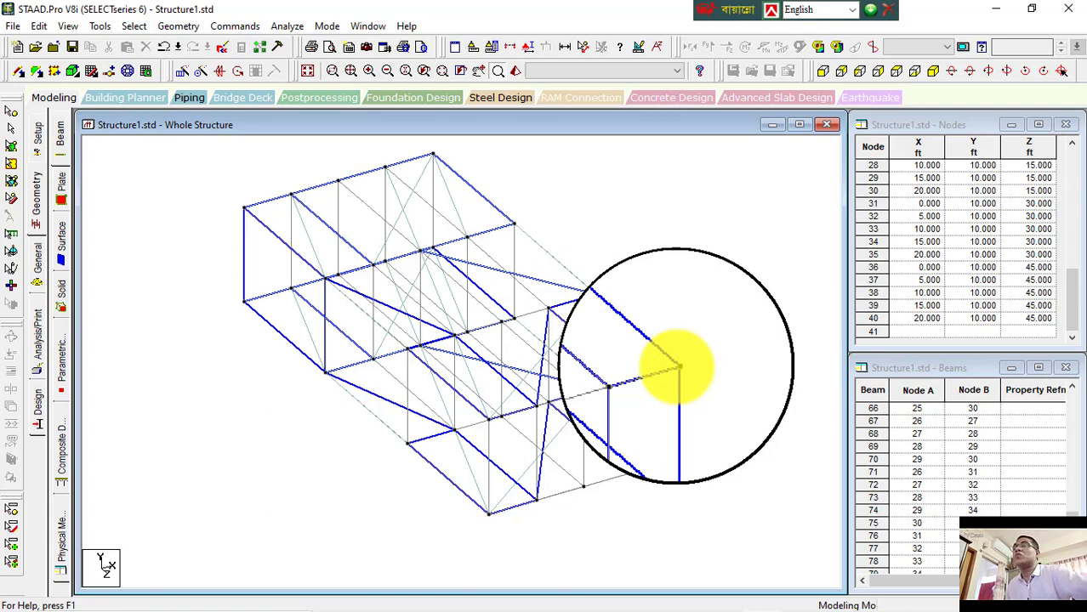
Step: Set the magnifying glass size to 500 in the magnification options
double_click(678, 366)
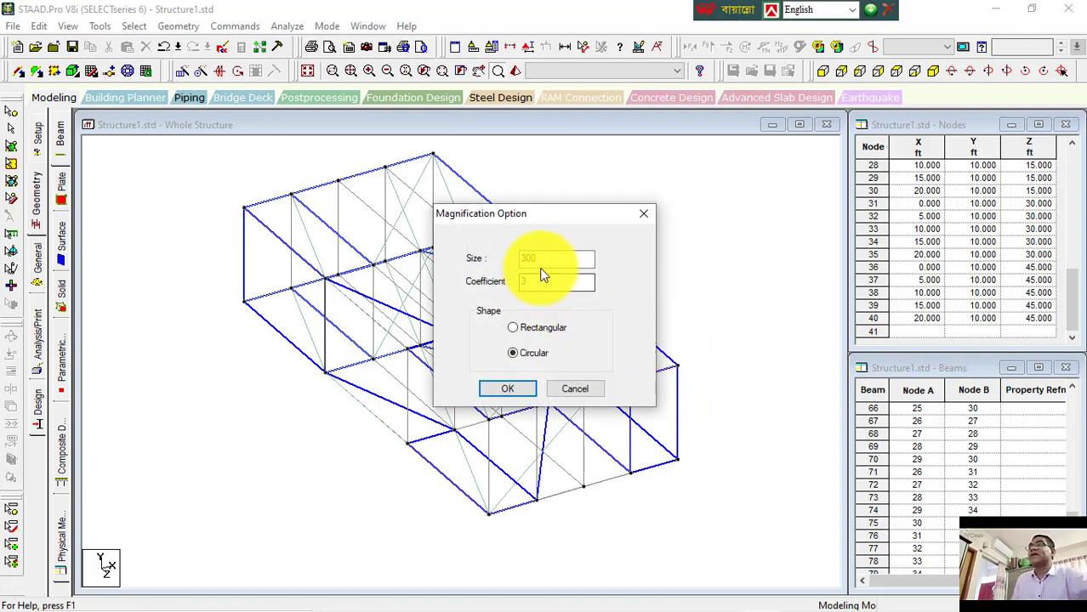
drag(551, 255, 505, 255)
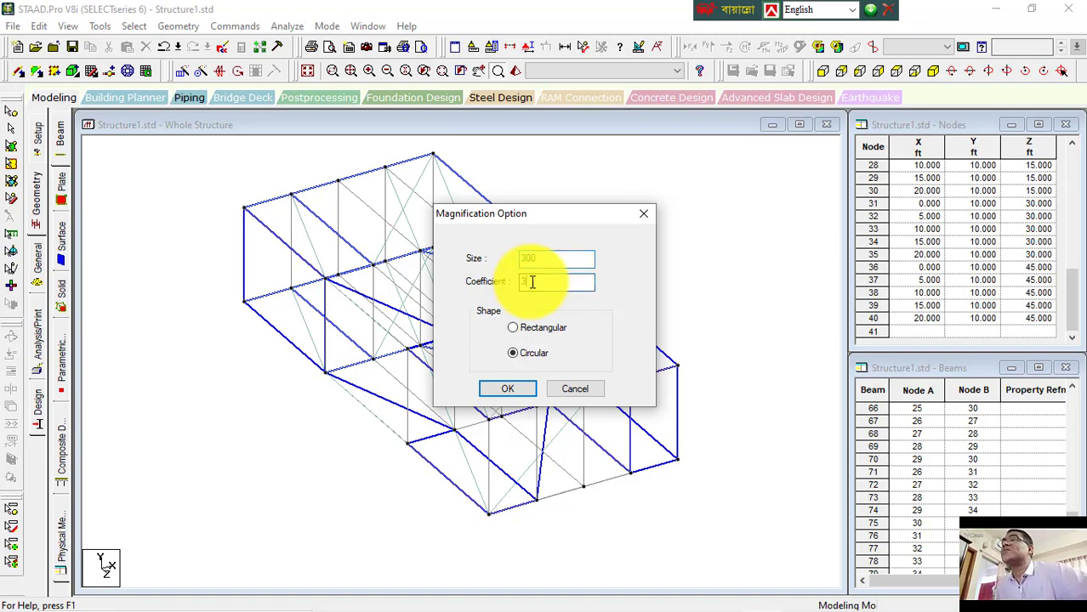
drag(531, 283, 503, 282)
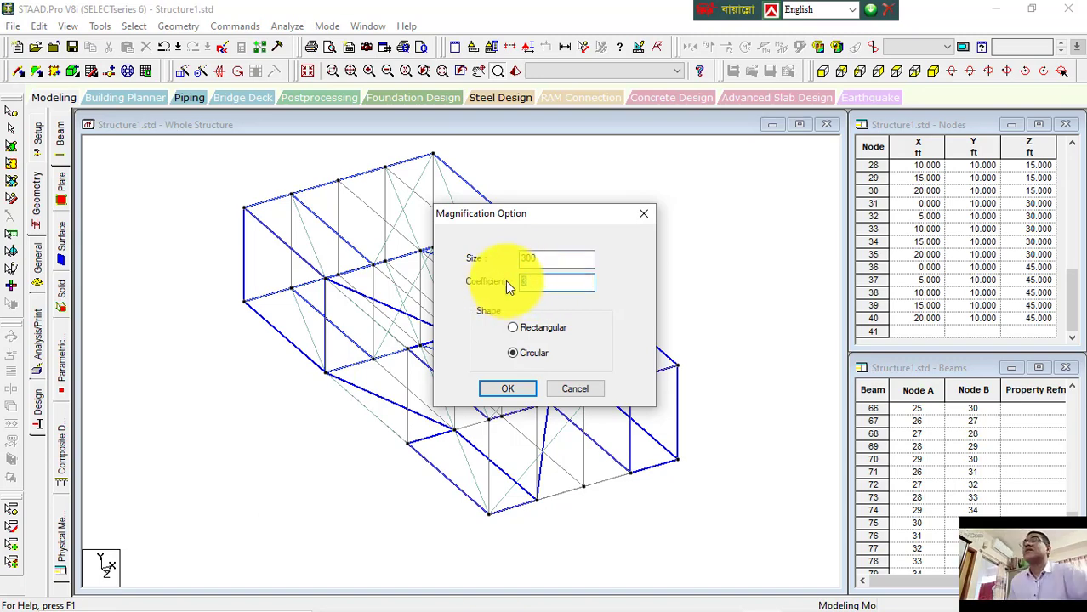
drag(558, 258, 493, 259)
text(500)
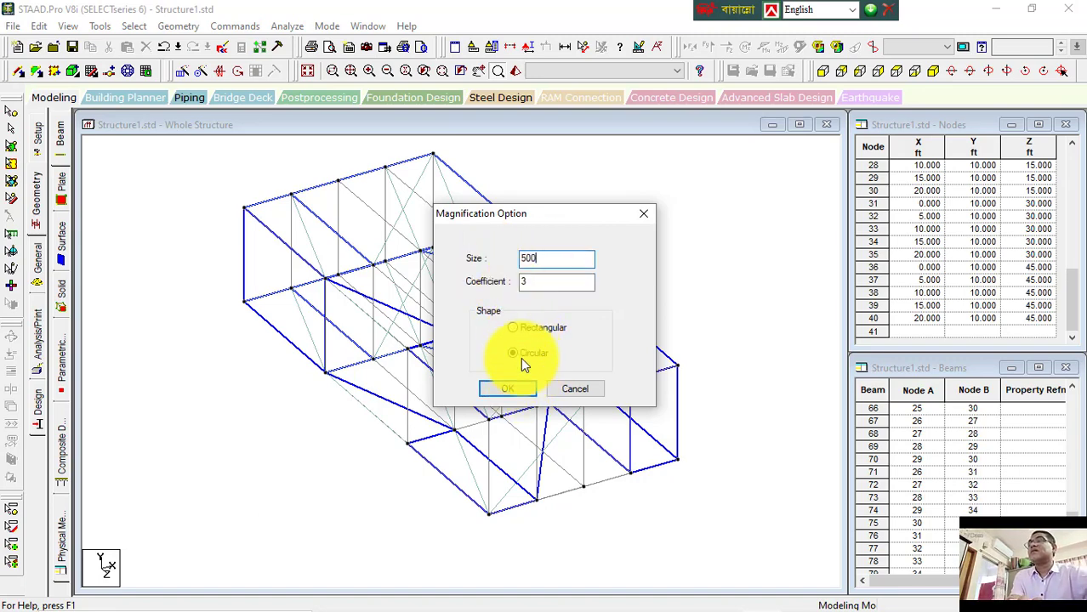
click(515, 388)
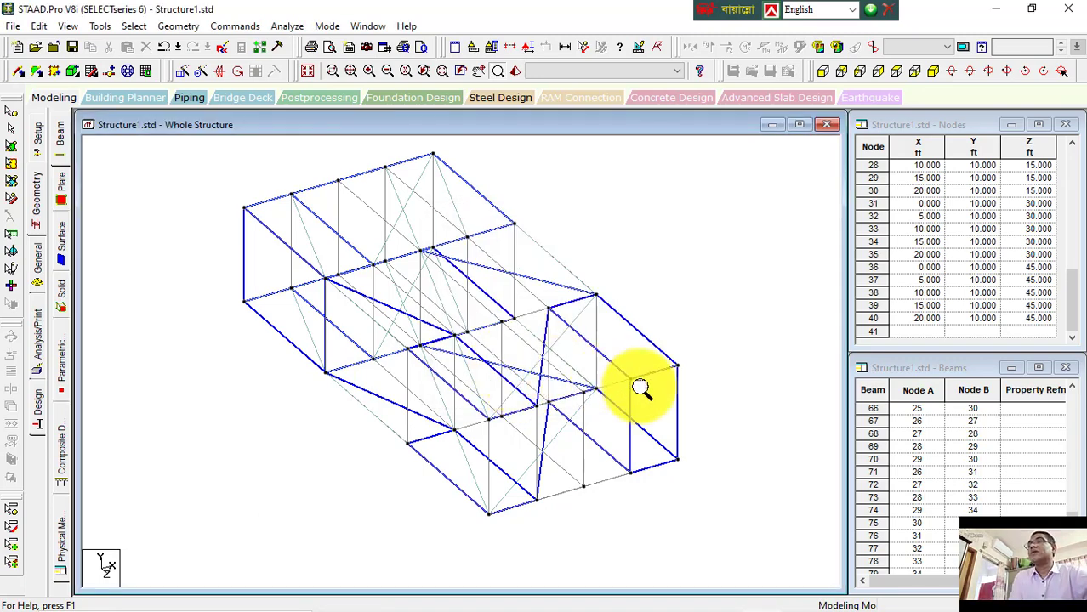
Step: Sweep the magnifier across the structure and display the node numbers
click(676, 368)
drag(678, 368, 244, 206)
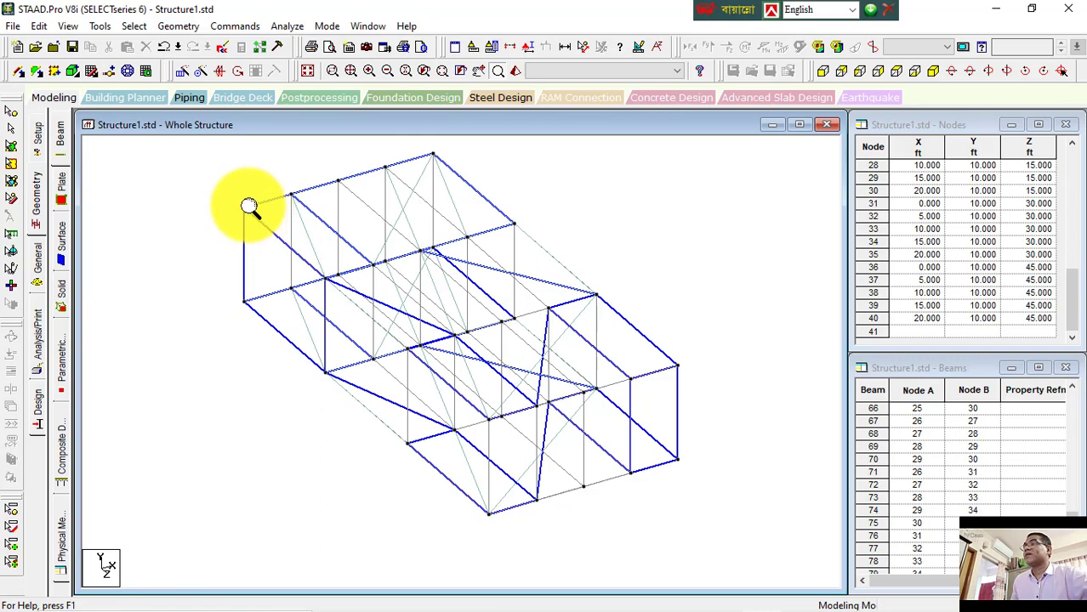
key(shift+n)
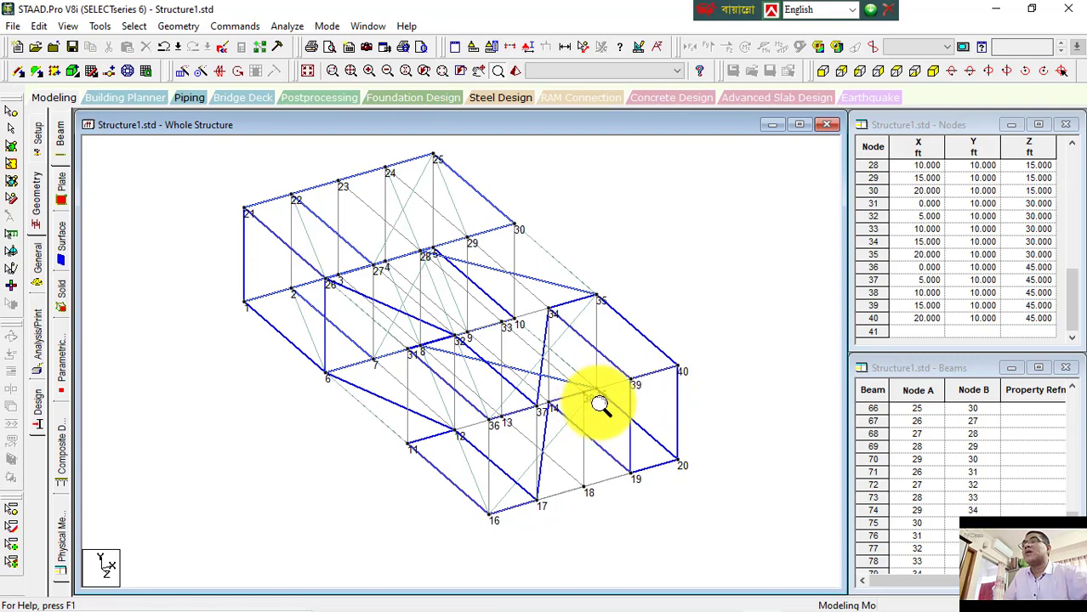
drag(597, 403, 598, 394)
Step: Switch the magnifier shape to rectangular and magnify parts of the structure with it
right_click(609, 329)
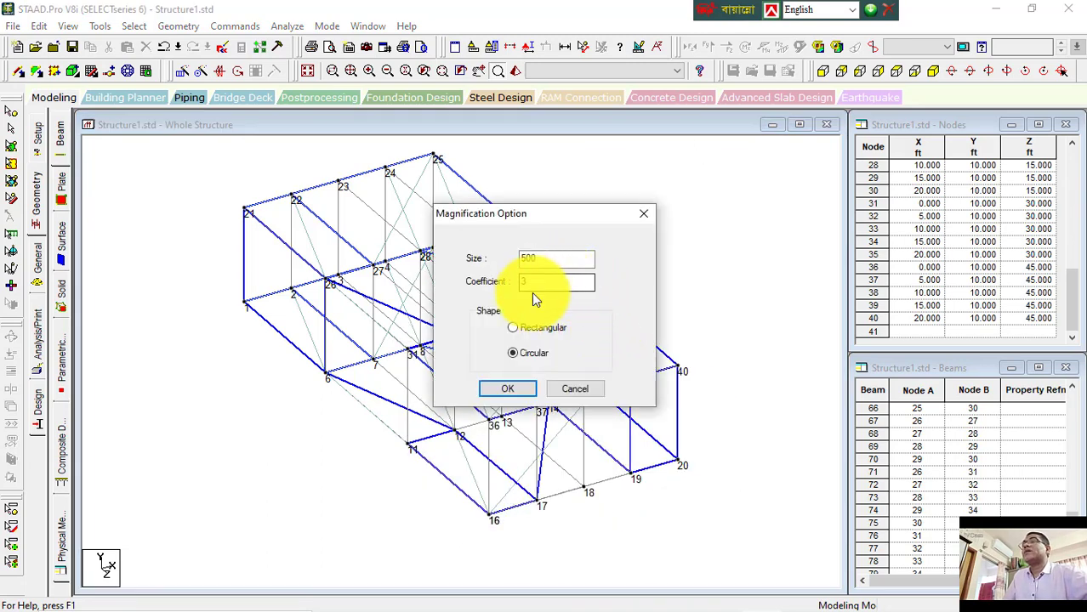
click(513, 328)
click(509, 389)
drag(517, 388, 476, 340)
drag(243, 207, 234, 208)
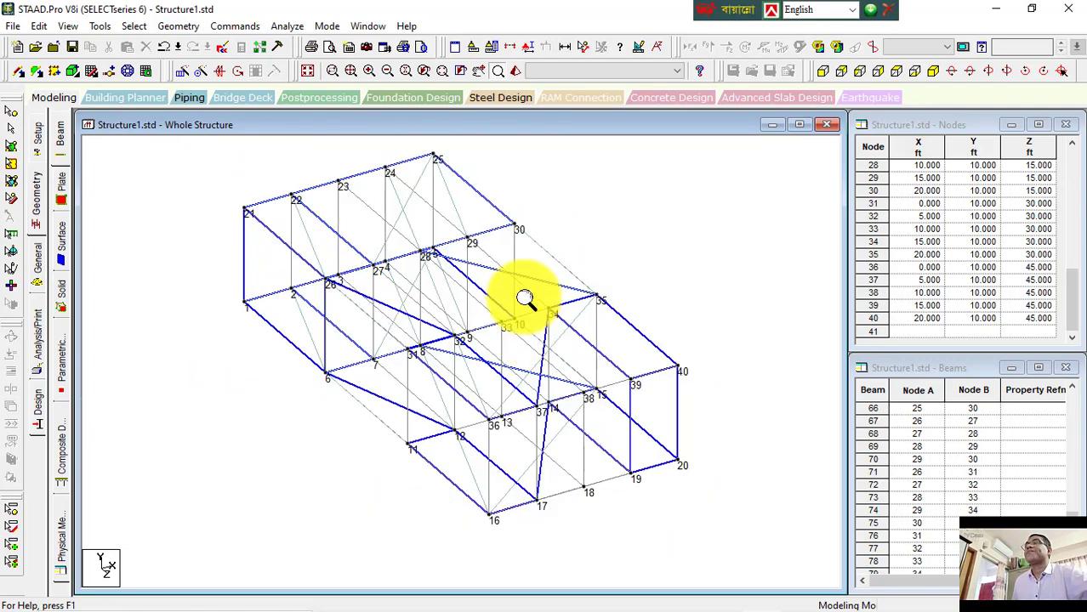
Step: Restore the magnifier to a circular shape with size 300
right_click(596, 230)
click(526, 354)
drag(555, 259, 508, 265)
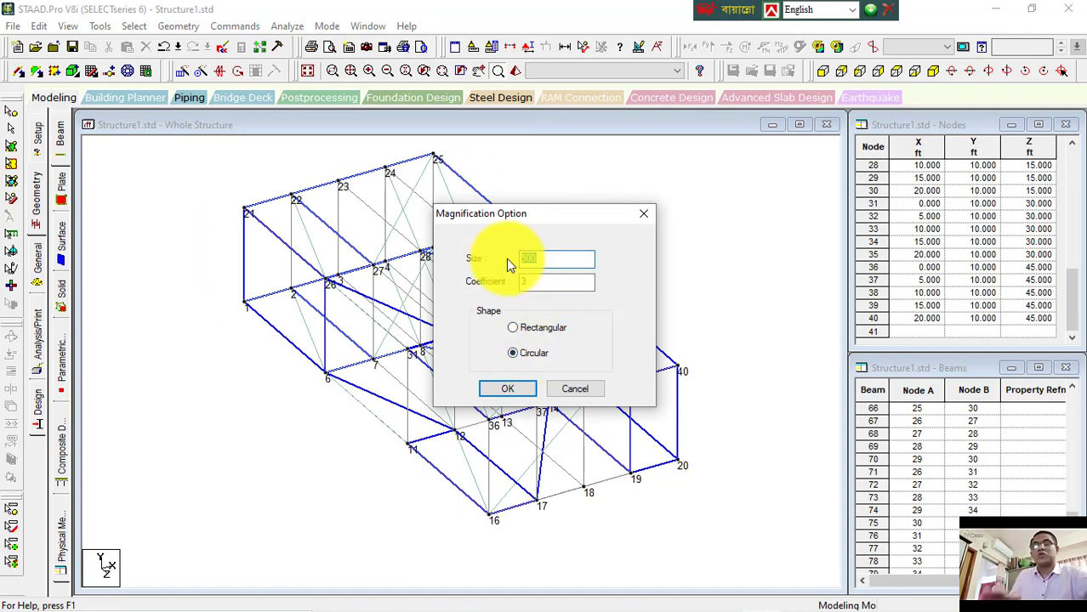
text(300)
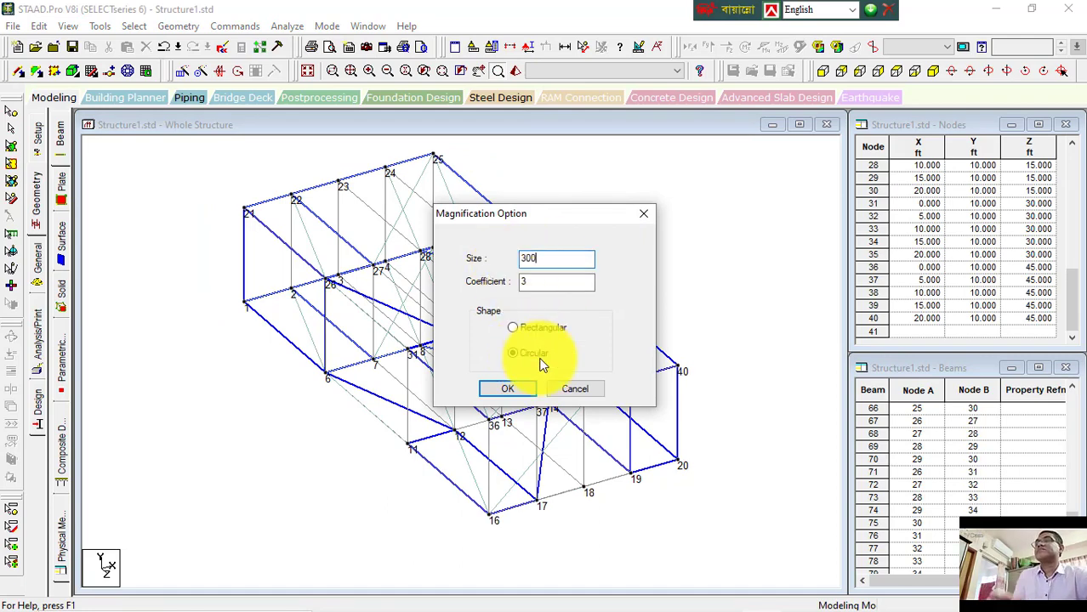
click(507, 388)
Step: In the Word notes, replace "Edit" with "View" in the "view selected object only" line
click(725, 600)
click(428, 307)
drag(504, 311, 635, 325)
drag(361, 252, 721, 260)
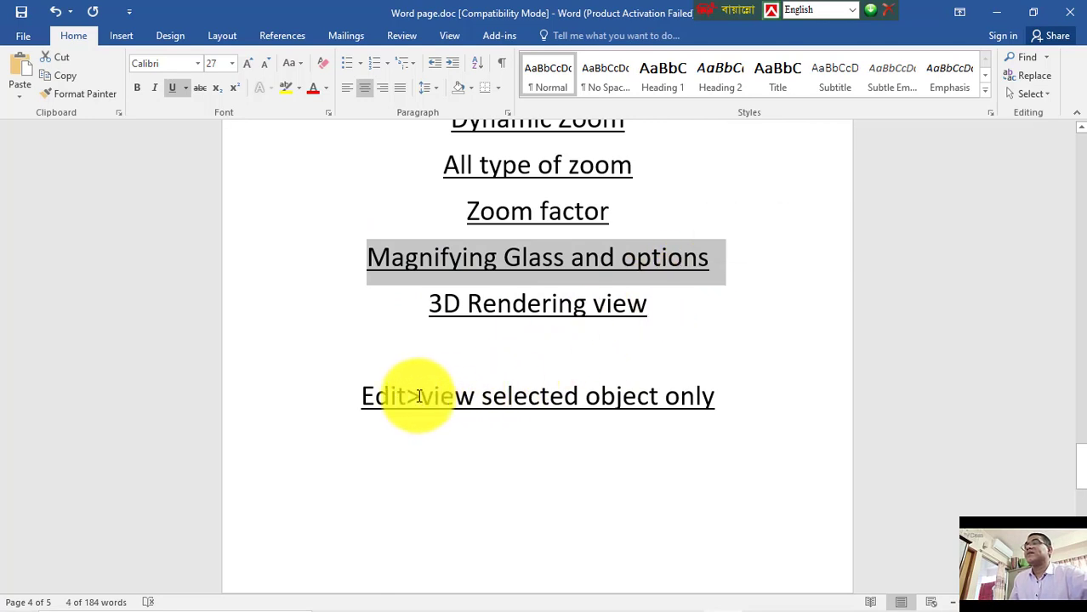
drag(404, 396, 363, 412)
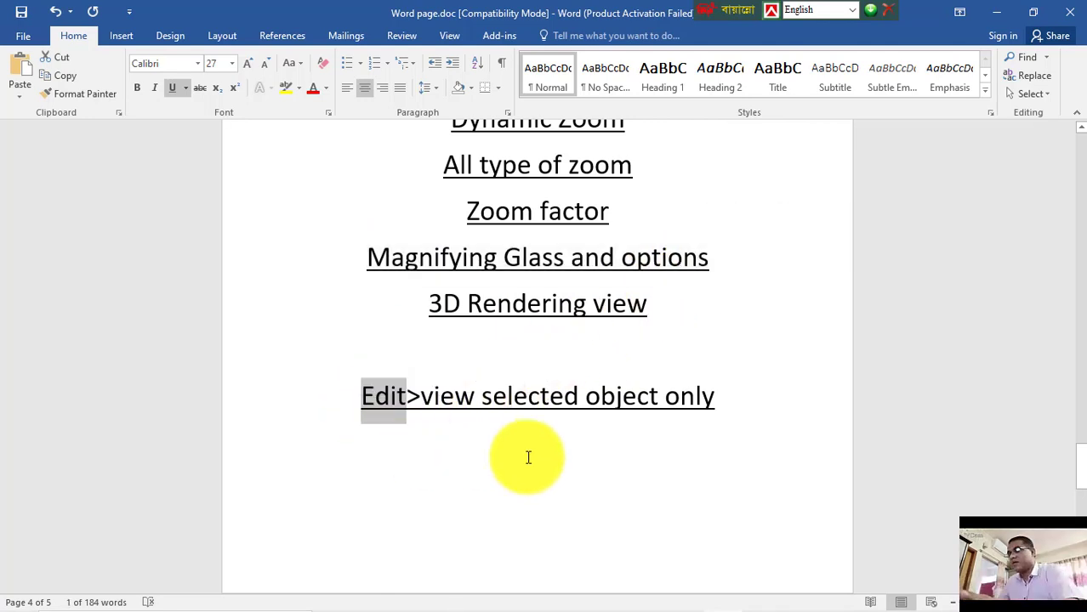
text(View)
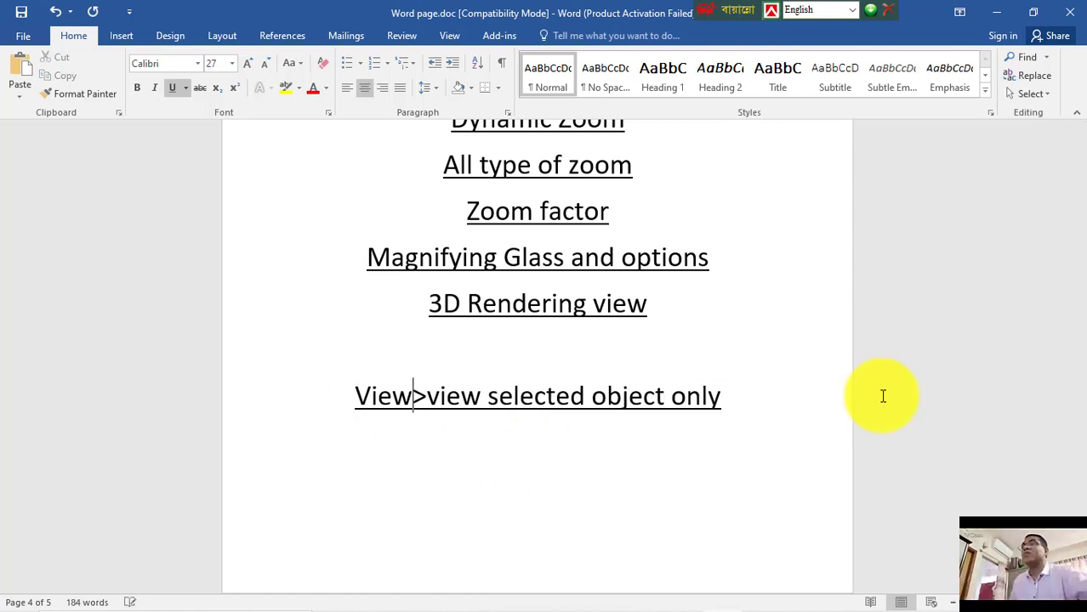
click(580, 447)
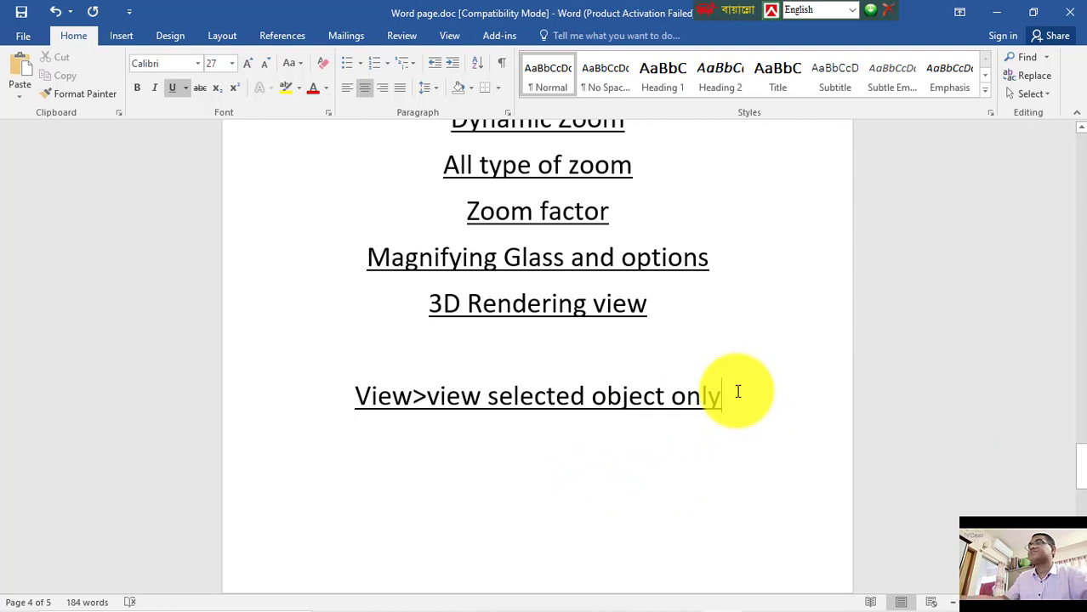
Step: Scroll up the notes to the "Create infill plate" item, highlight it, and switch back to STAAD
mouse_move(763, 600)
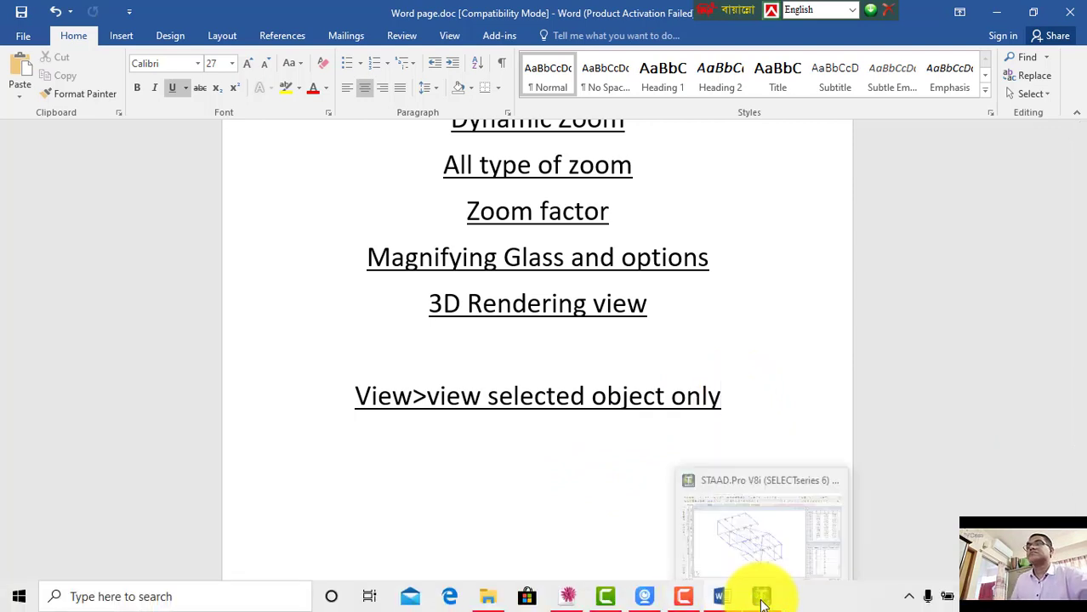
scroll(572, 386, up, 2)
scroll(571, 385, up, 4)
scroll(569, 396, up, 5)
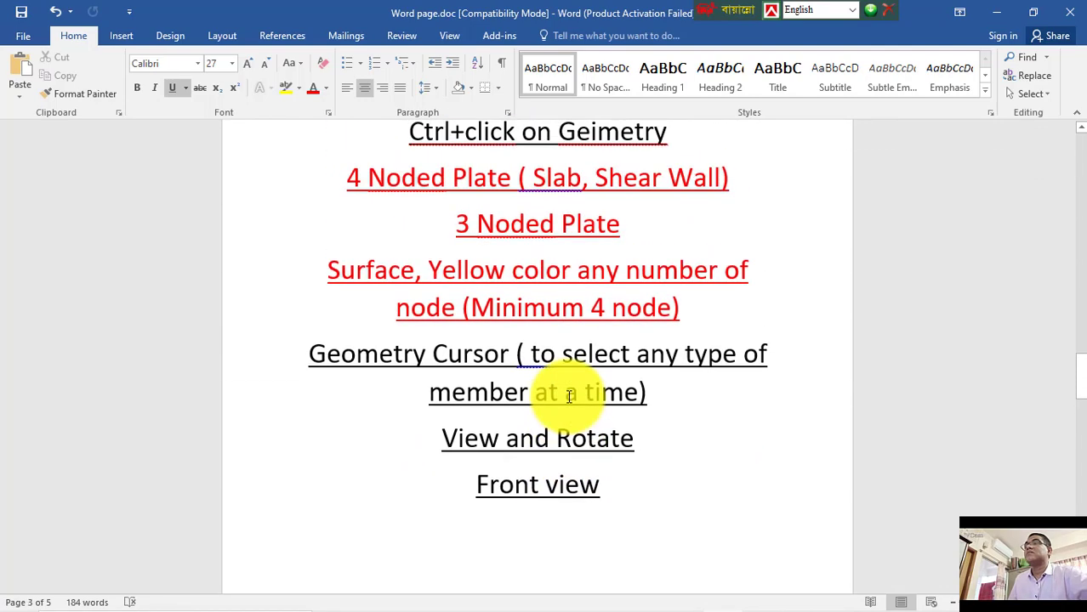
scroll(568, 397, up, 6)
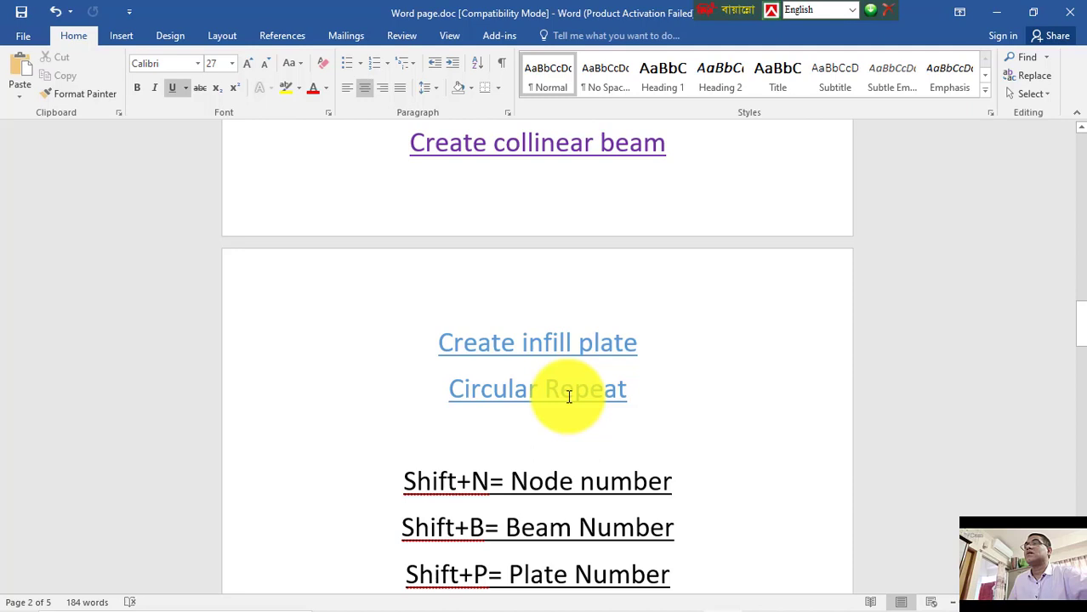
drag(438, 343, 662, 370)
mouse_move(719, 597)
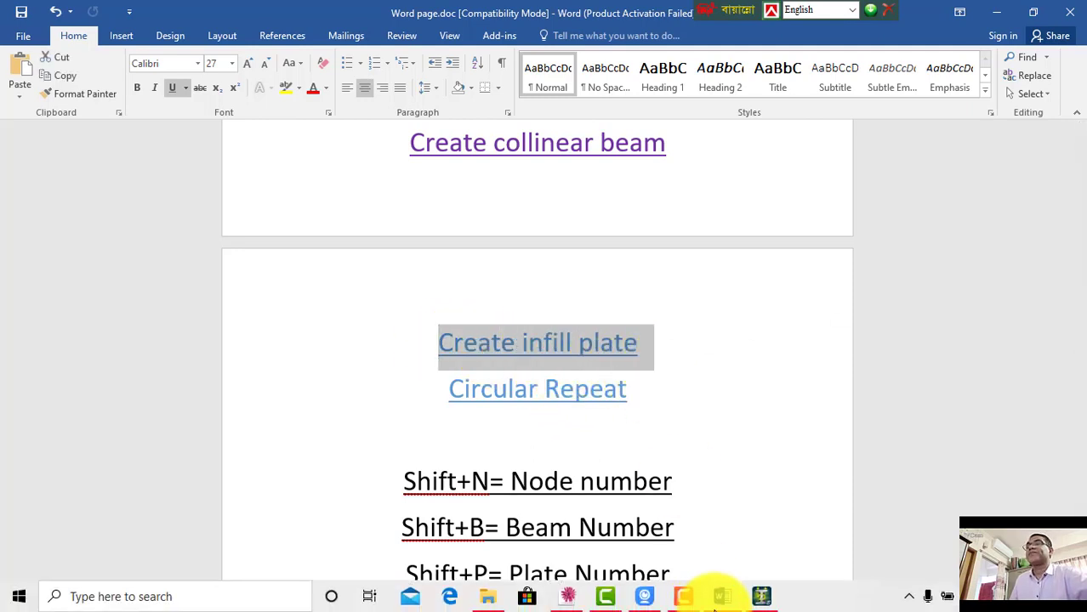
click(760, 596)
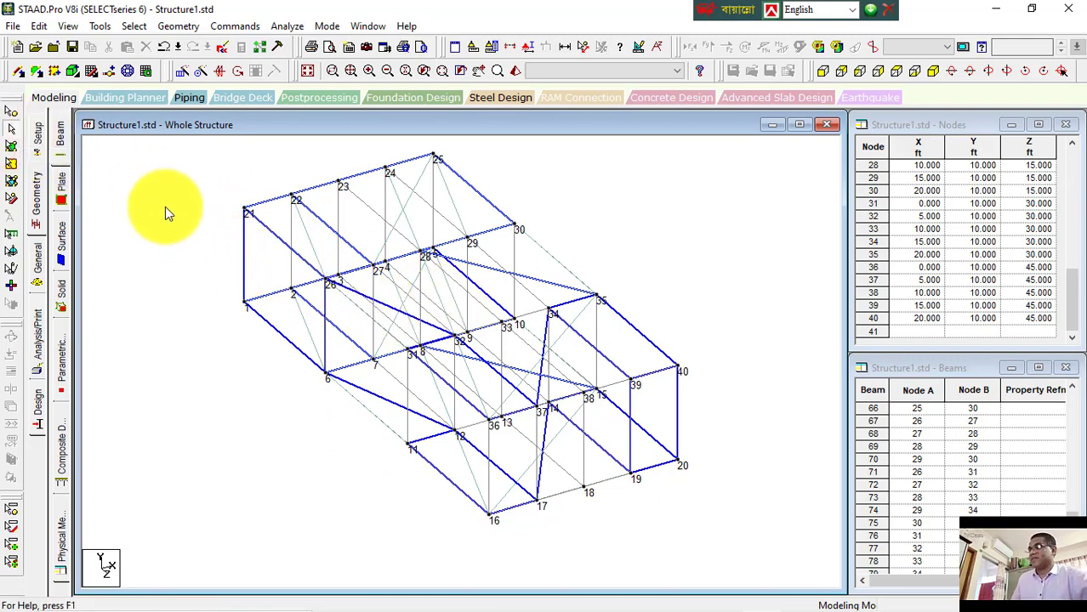
Step: Select all surfaces with the surface cursor and delete them
click(14, 171)
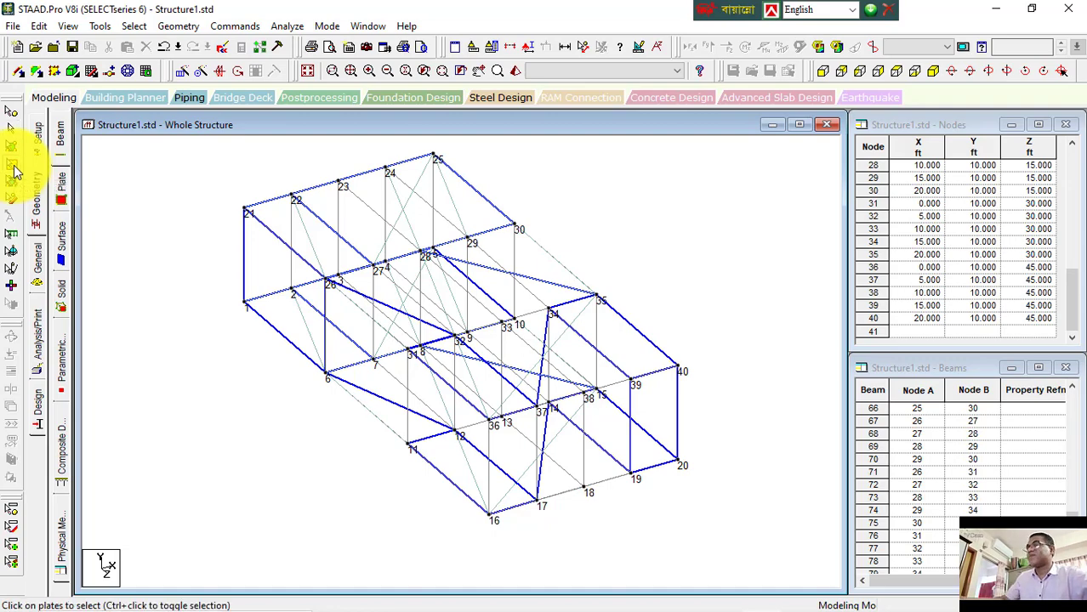
key(ctrl+a)
key(Delete)
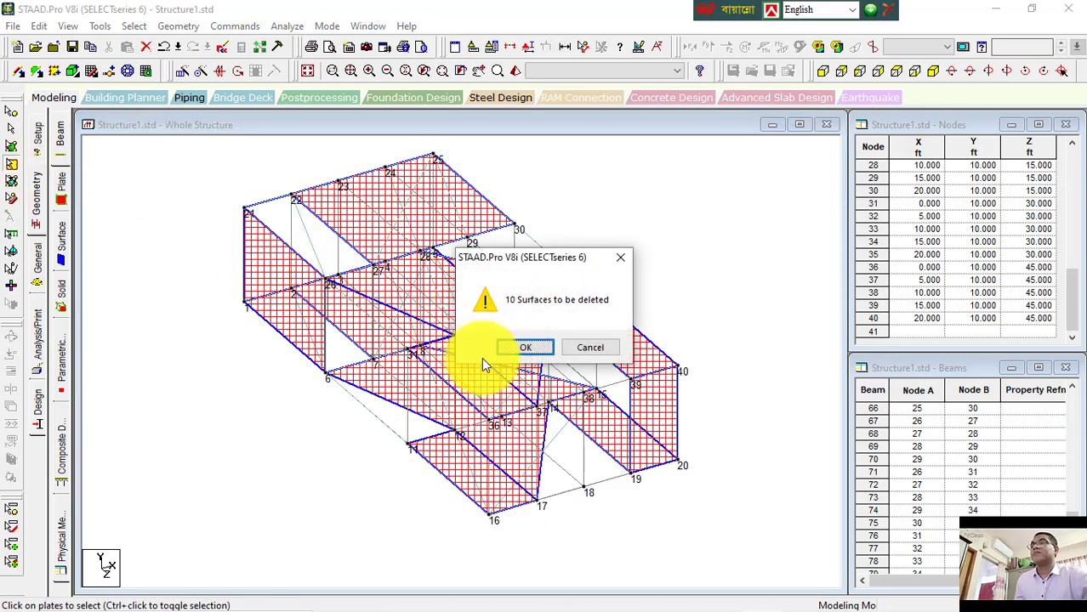
click(515, 349)
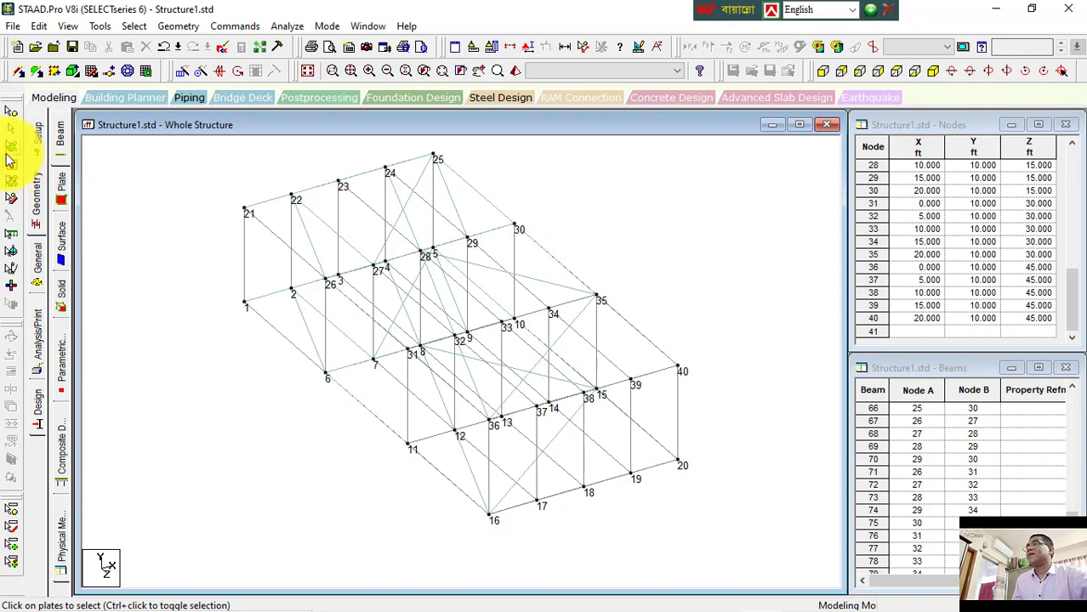
Step: Select all plates and delete them
key(ctrl+a)
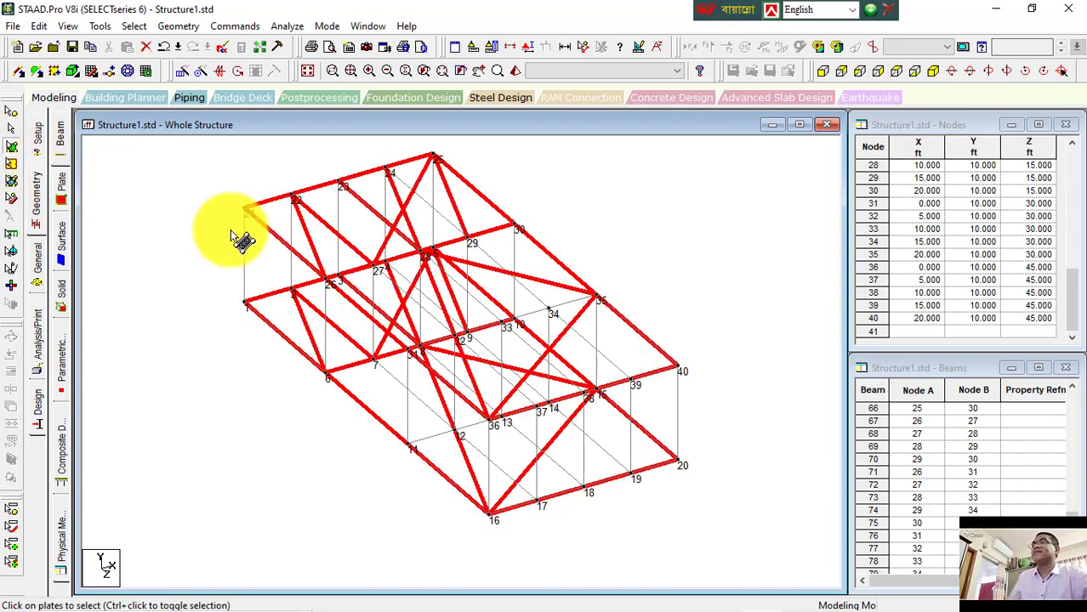
key(Delete)
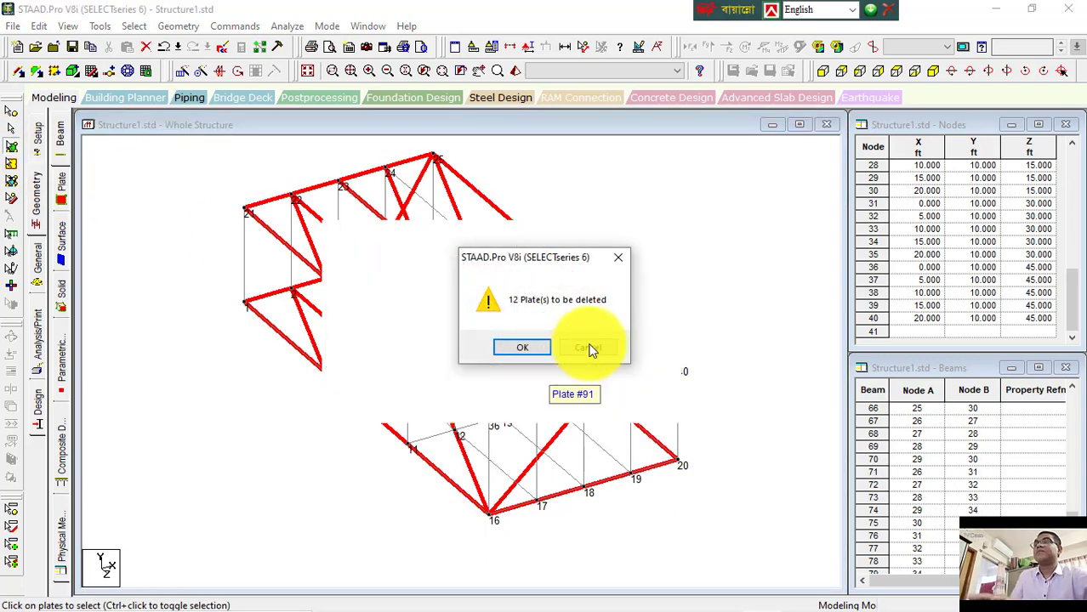
click(523, 346)
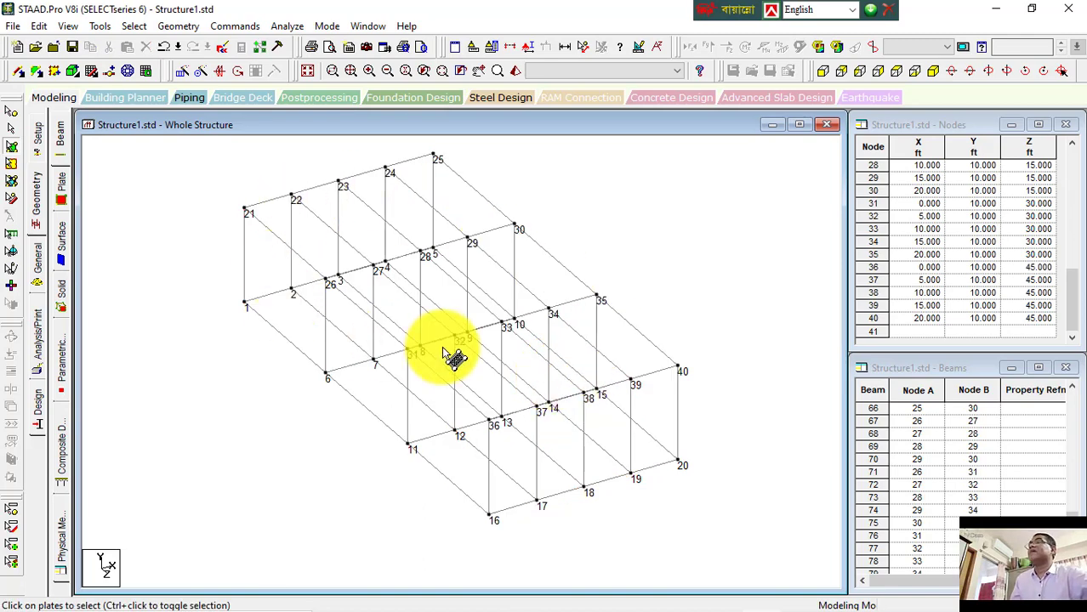
Step: Window-select the roof-level beams in front view, then return to the isometric view
click(11, 129)
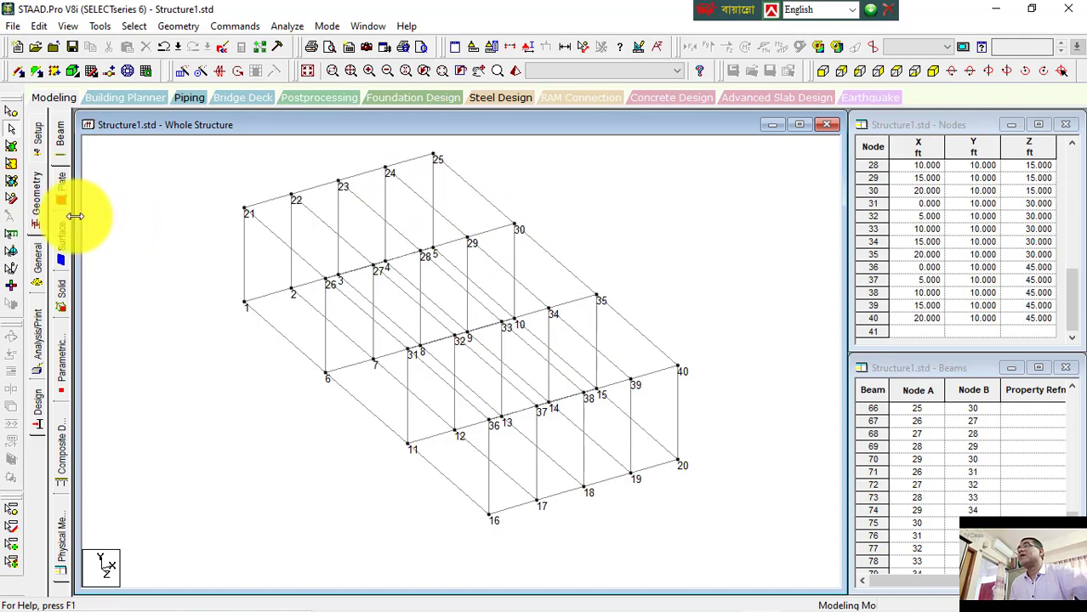
click(824, 73)
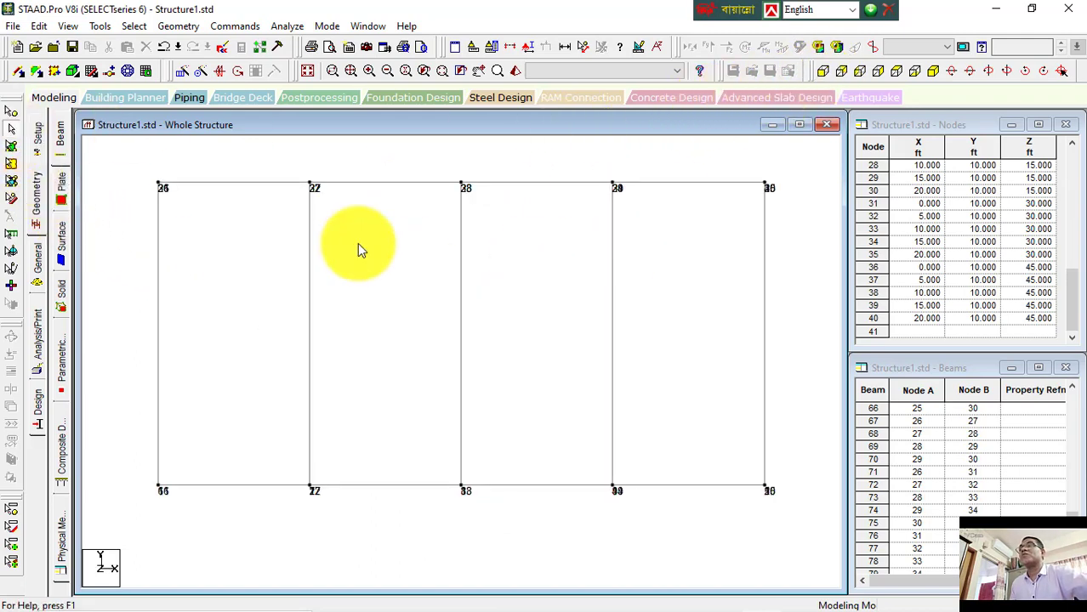
drag(138, 153, 803, 202)
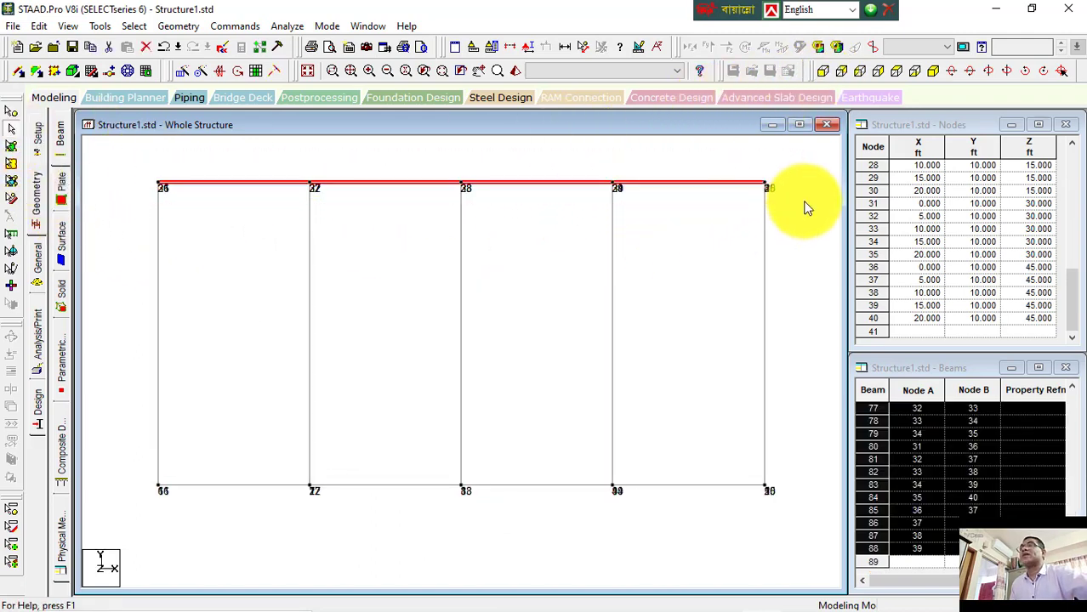
click(933, 72)
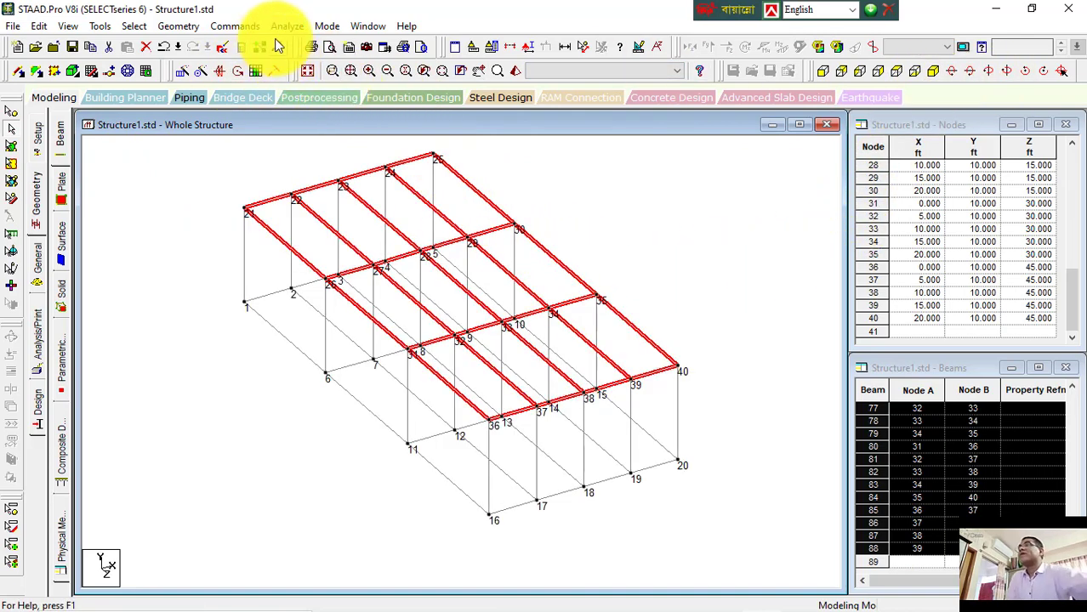
Step: Create infill plates on the selected roof-level beams
click(192, 26)
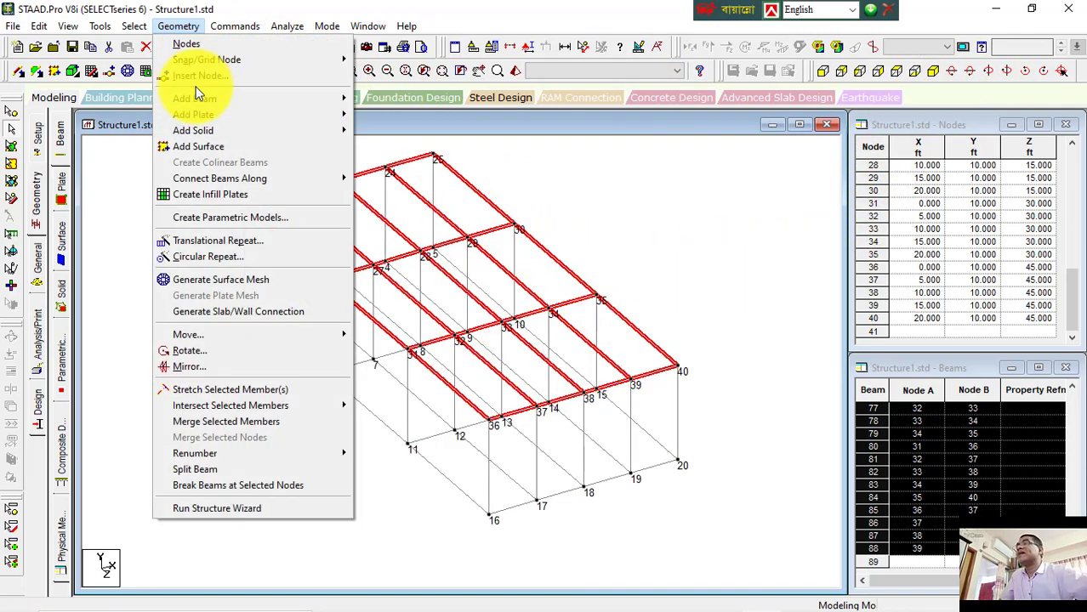
click(204, 195)
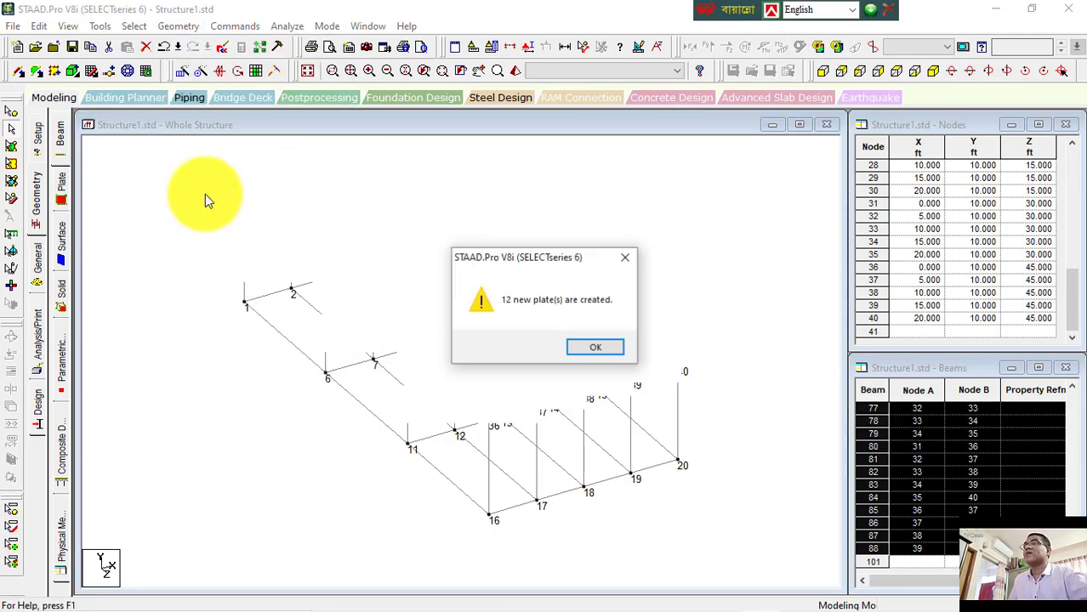
click(593, 348)
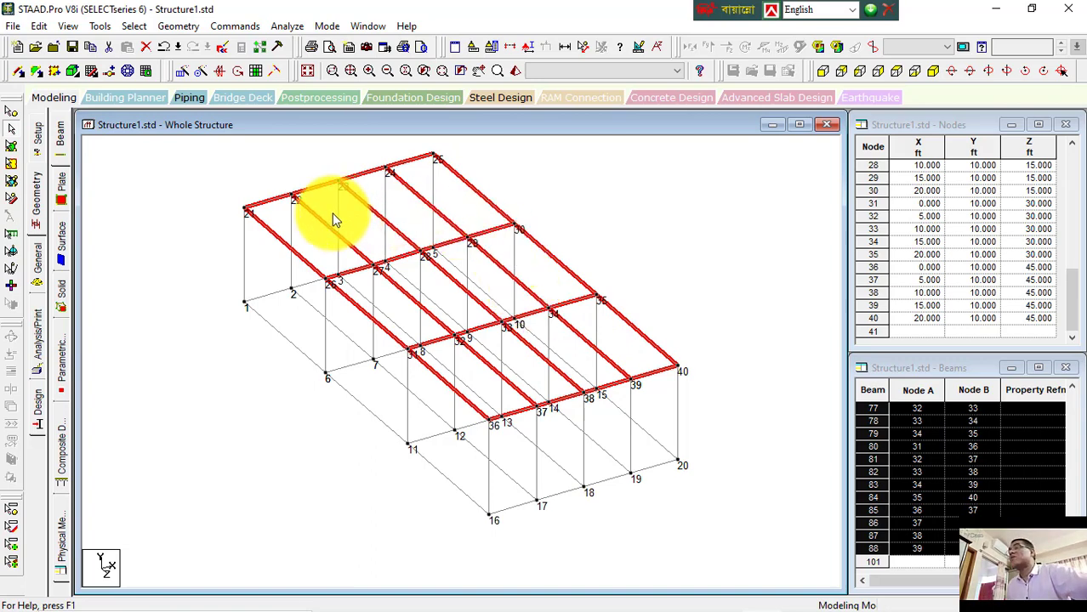
Step: Clear the beam selection, then select all plates with the plate cursor and delete them
click(180, 25)
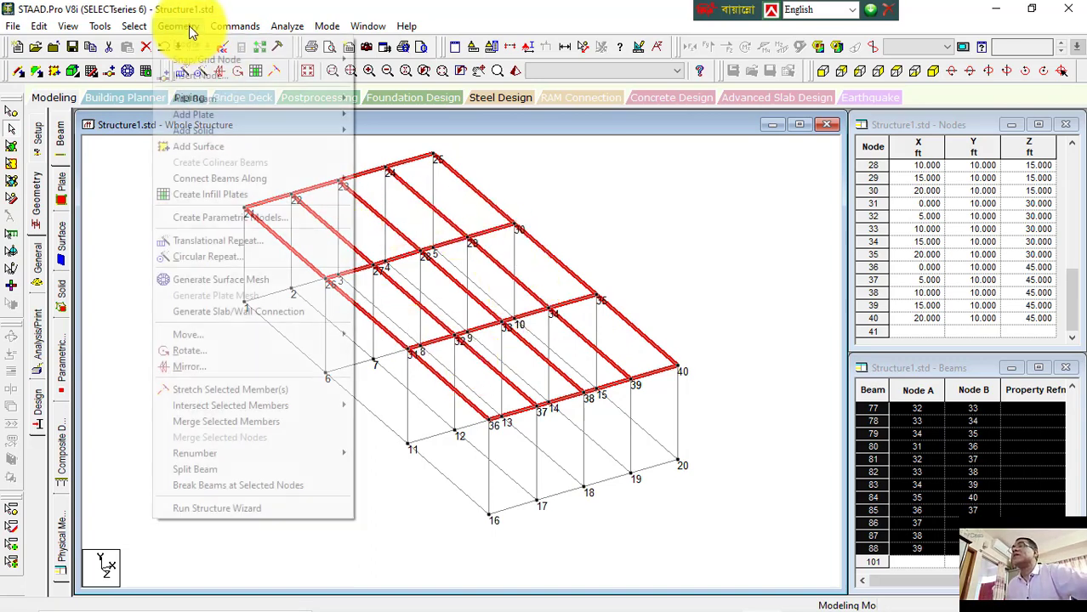
click(239, 201)
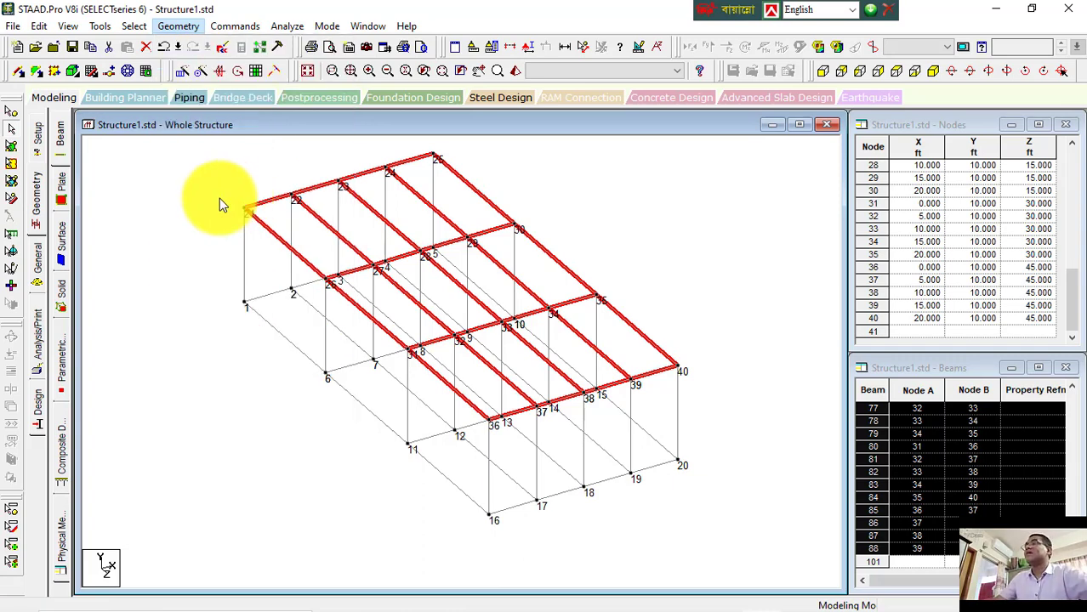
click(240, 222)
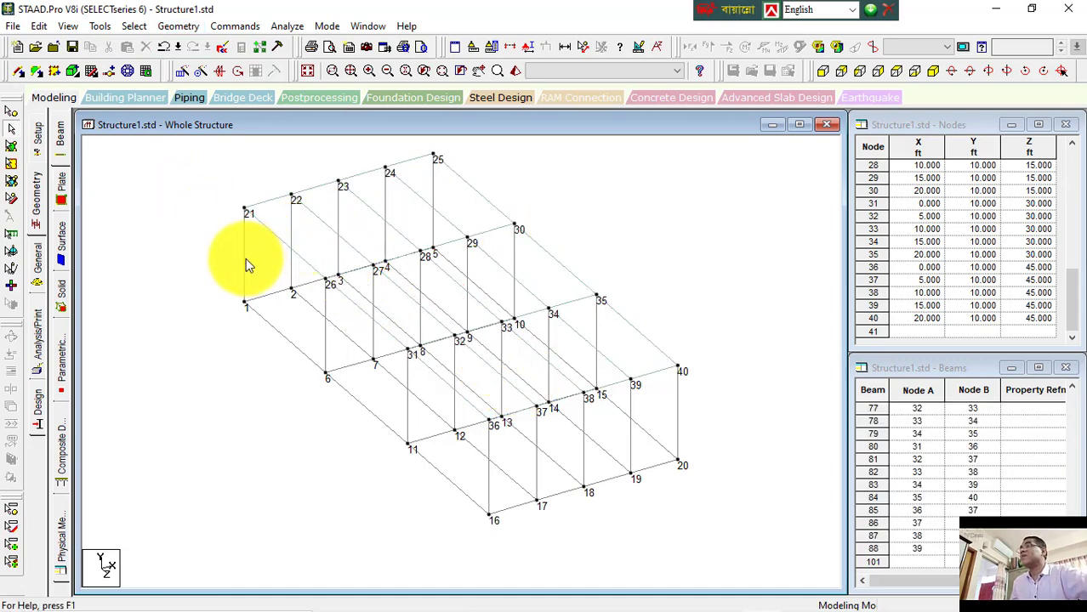
click(13, 149)
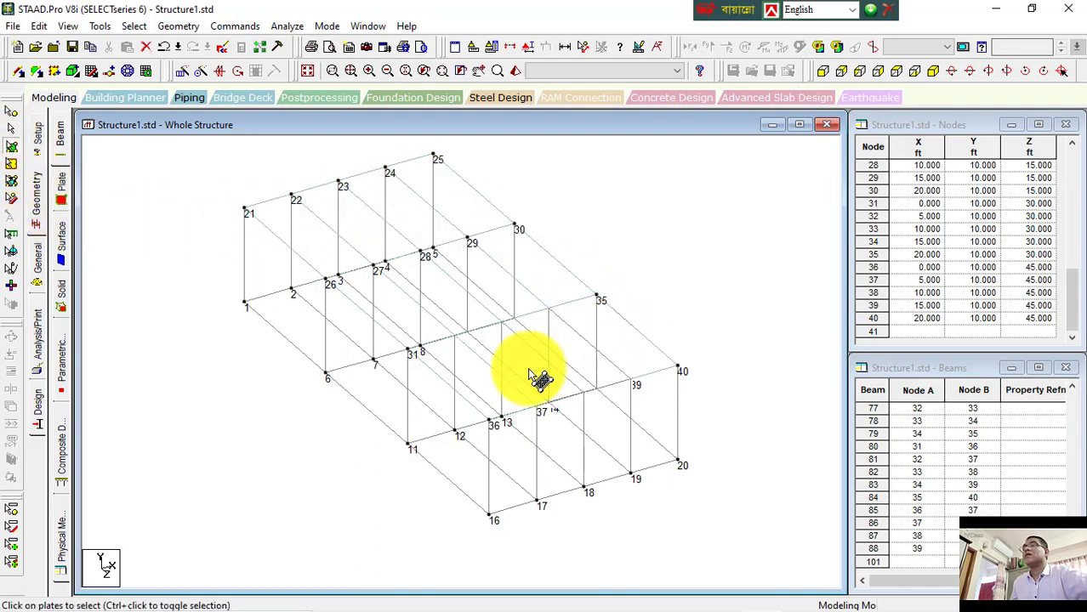
click(419, 339)
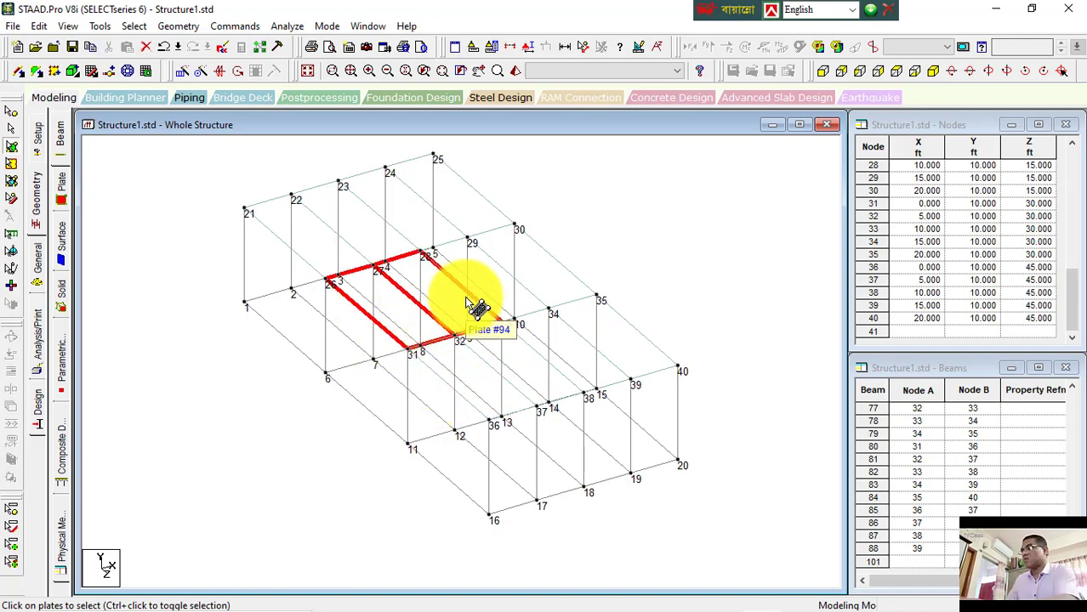
key(ctrl+a)
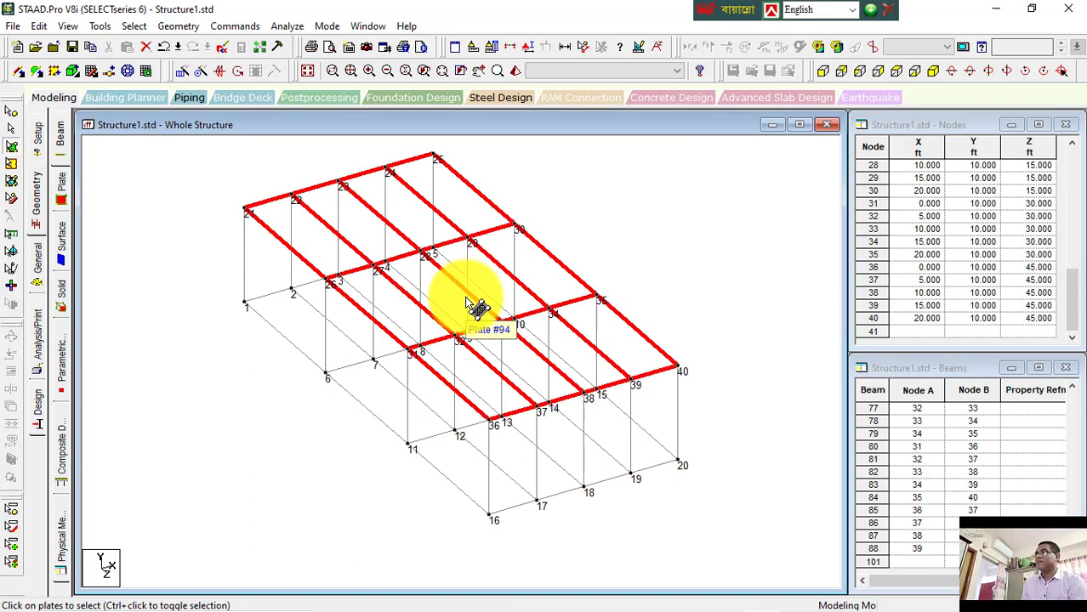
key(Delete)
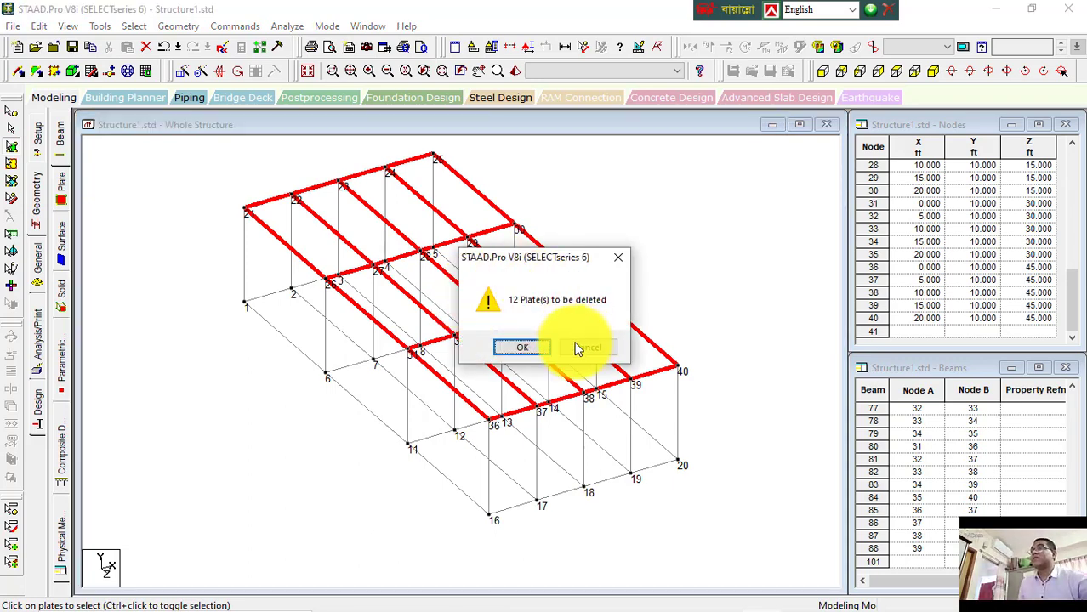
click(522, 348)
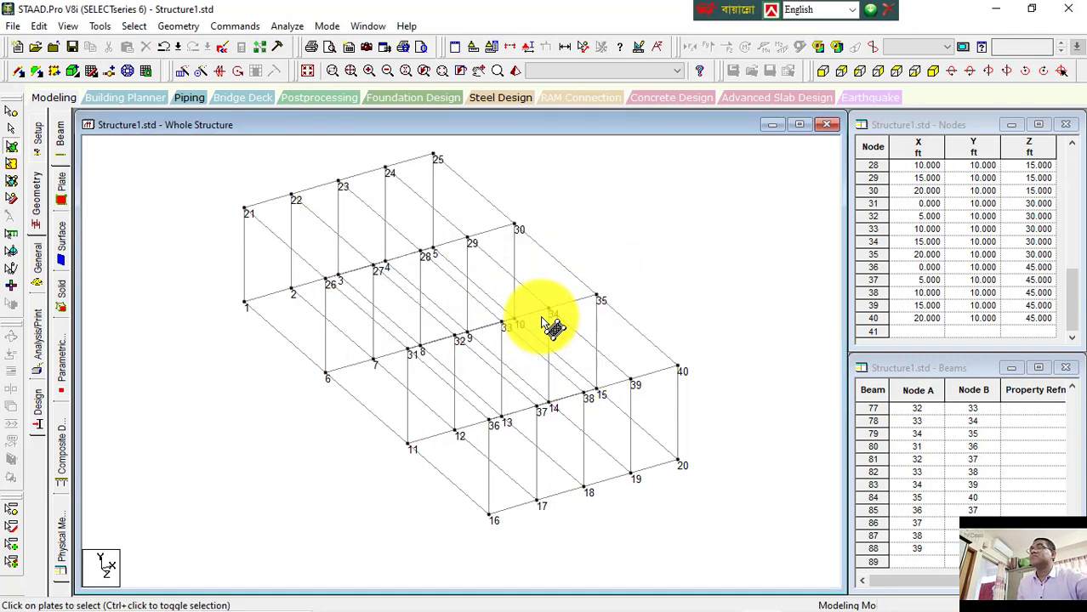
Step: Select the four beams around the roof bay between nodes 24, 25, 30 and 29 and create an infill plate there
click(12, 130)
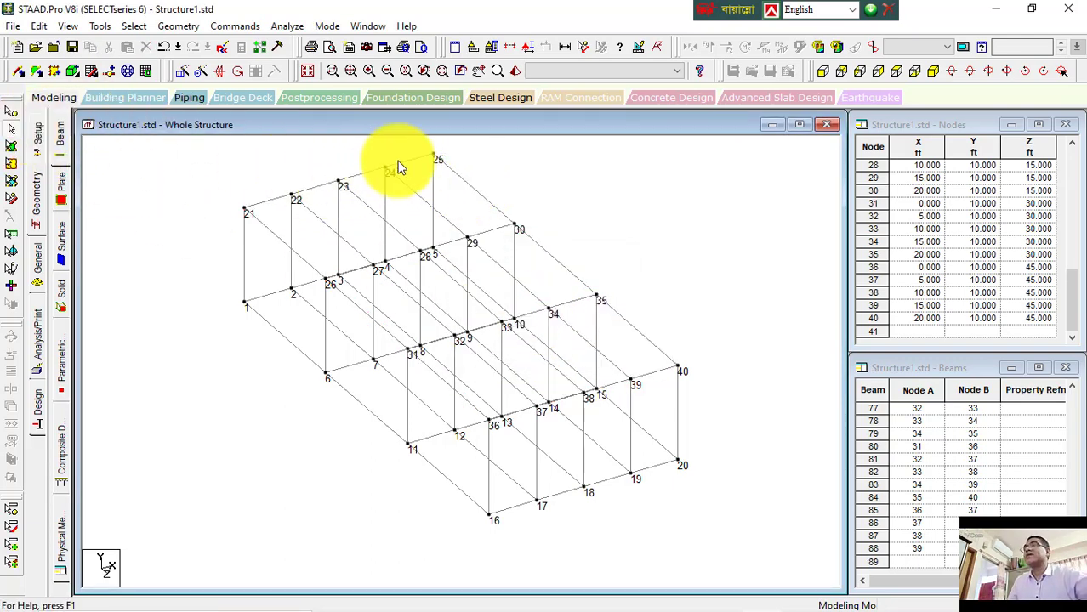
click(477, 192)
ctrl+click(443, 217)
ctrl+click(416, 164)
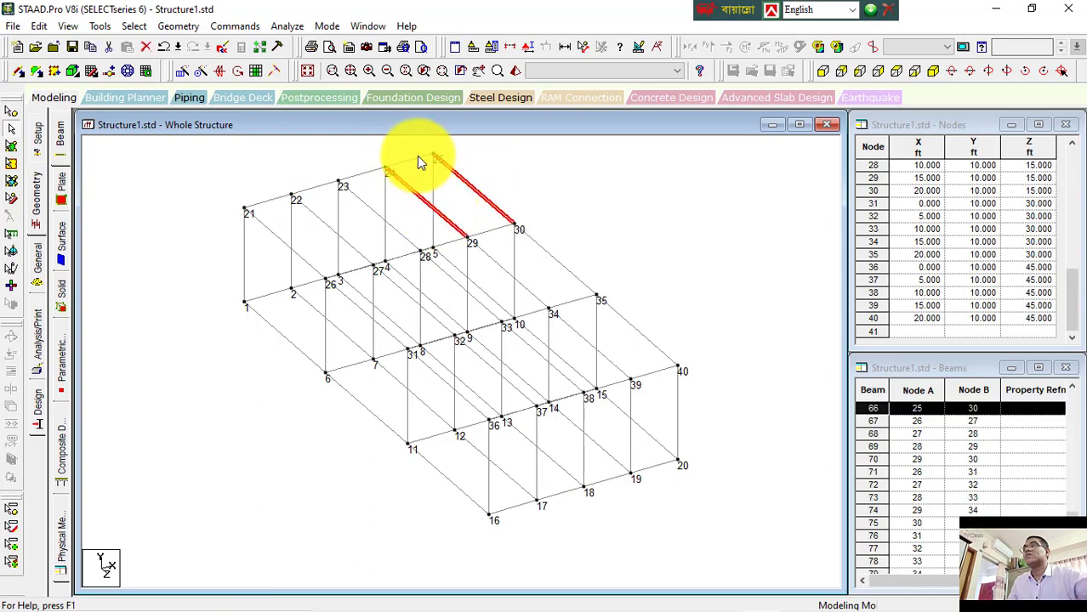
ctrl+click(487, 232)
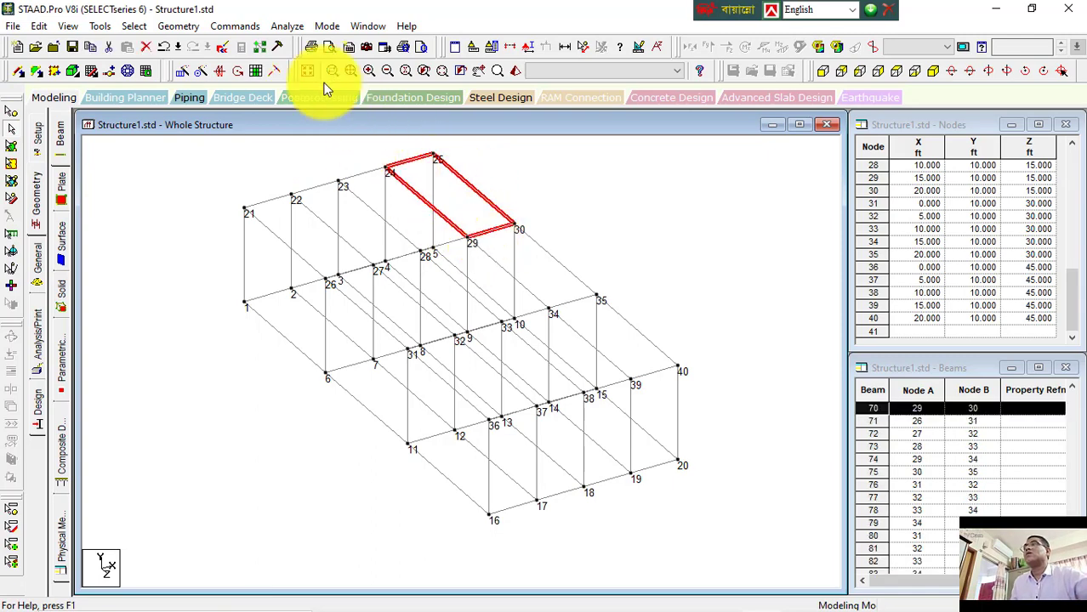
click(181, 26)
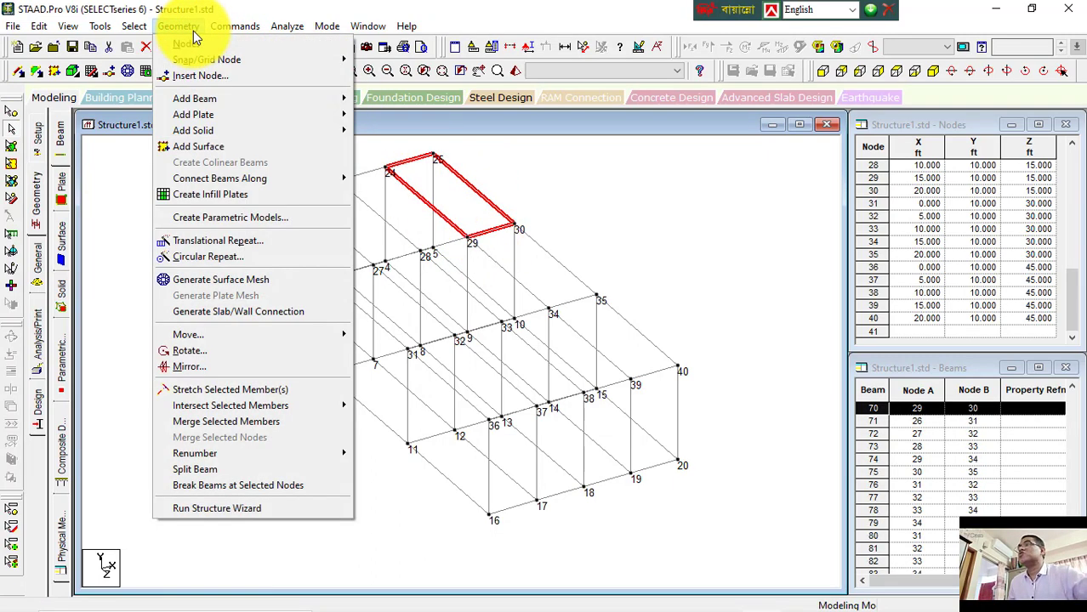
click(228, 200)
click(573, 348)
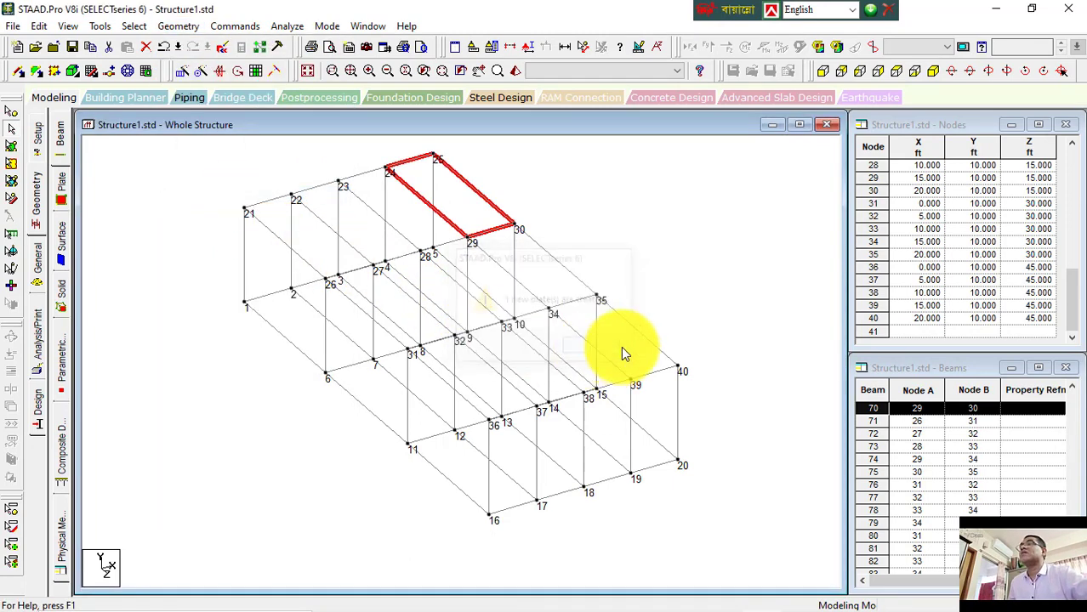
Step: Select the new roof plate with the plate cursor and start a Translational Repeat of it
click(12, 146)
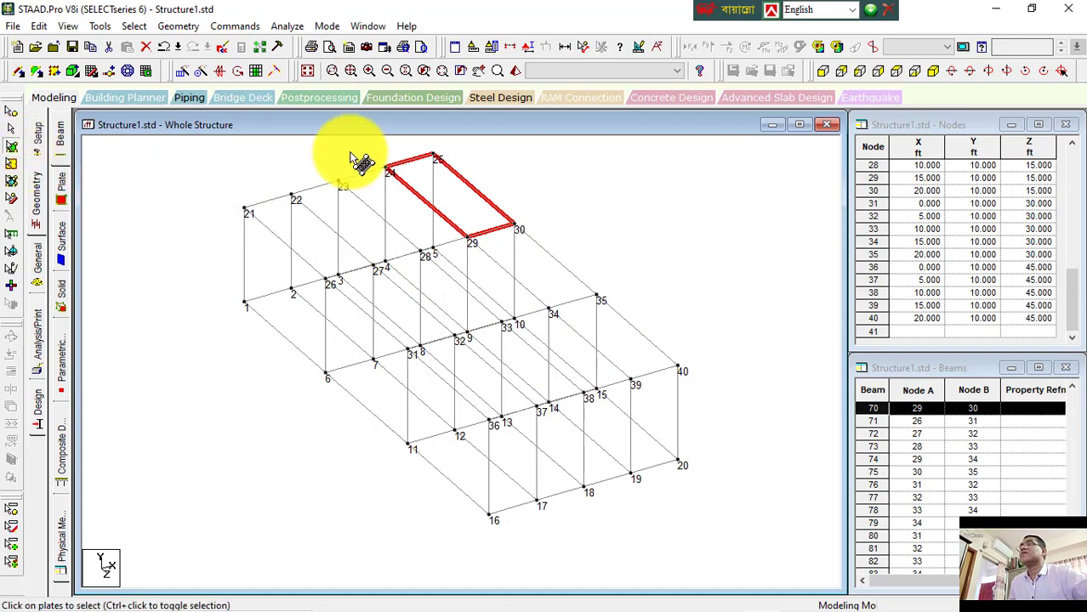
click(489, 208)
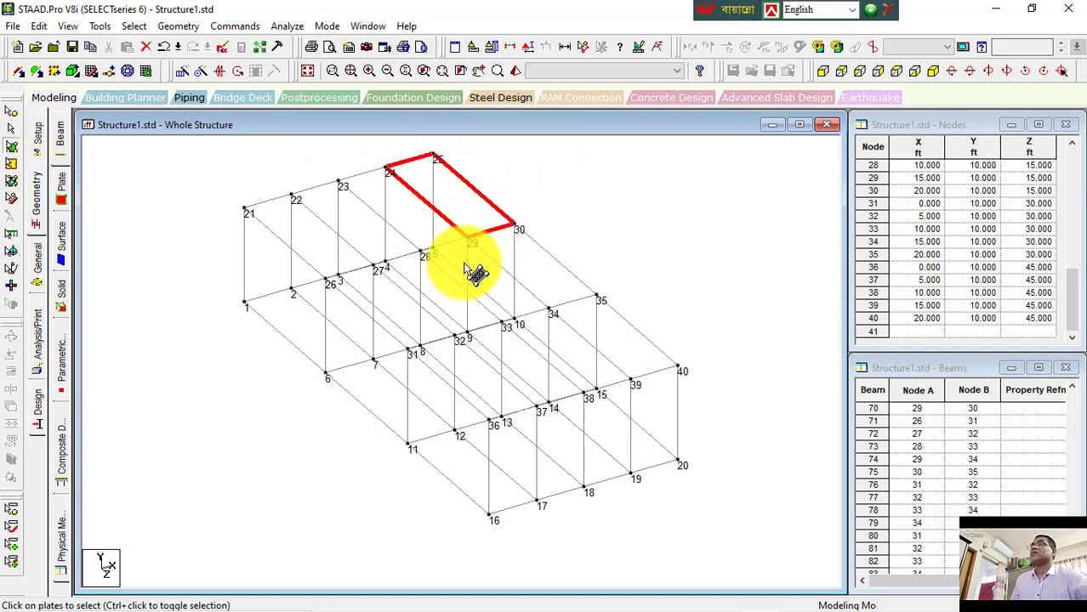
click(179, 26)
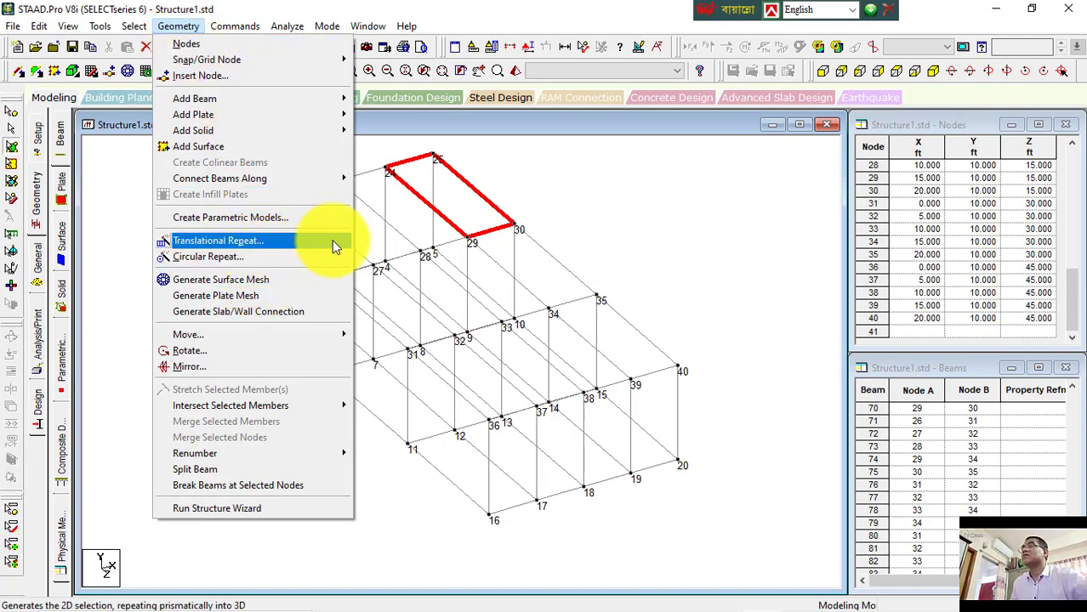
click(642, 201)
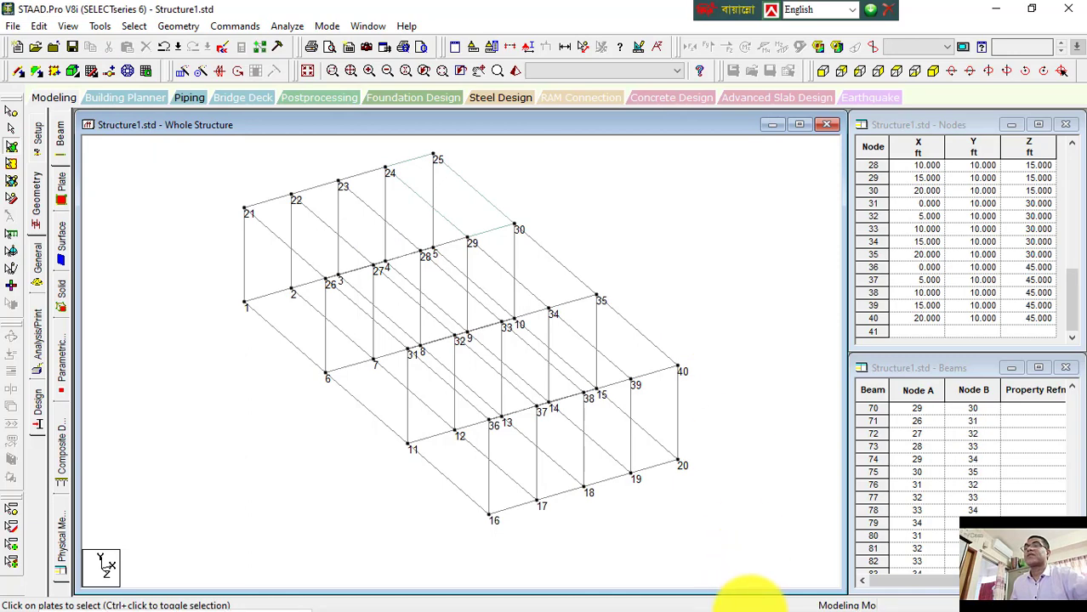